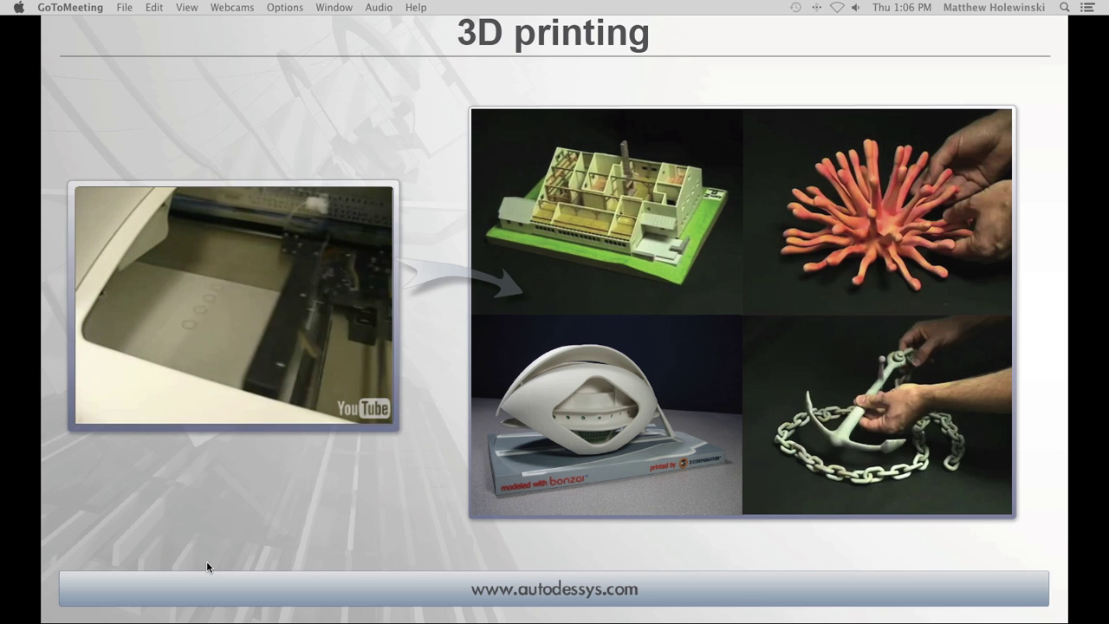
Step: Switch to Safari, open the AutoDesSys Webinars On Demand page and look through the list of recorded webinars
mouse_move(187, 617)
left_click(184, 596)
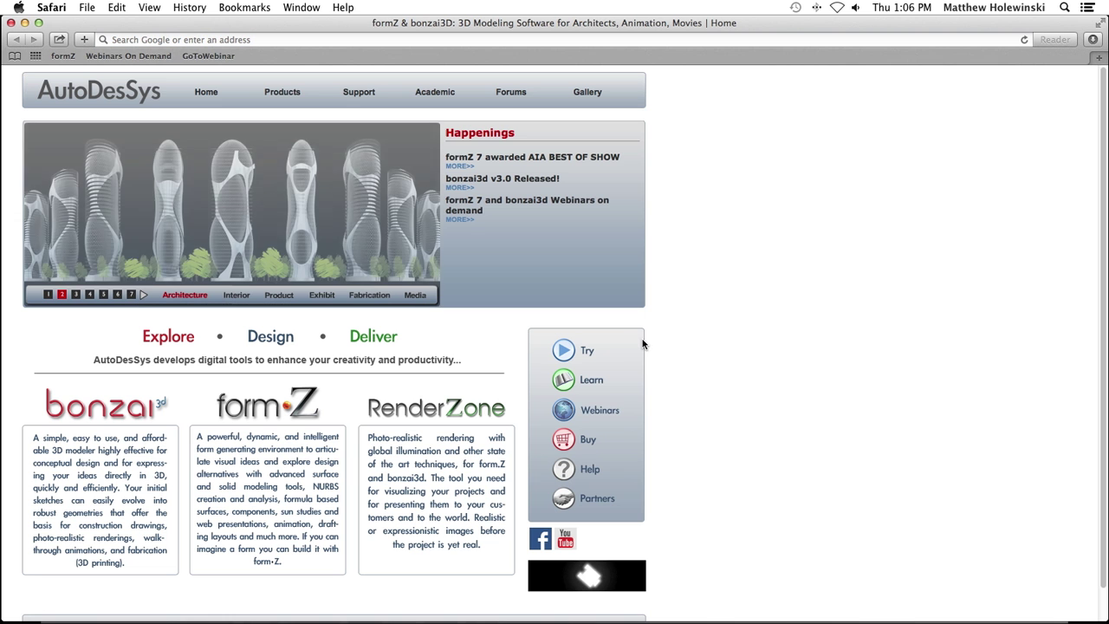
left_click(590, 413)
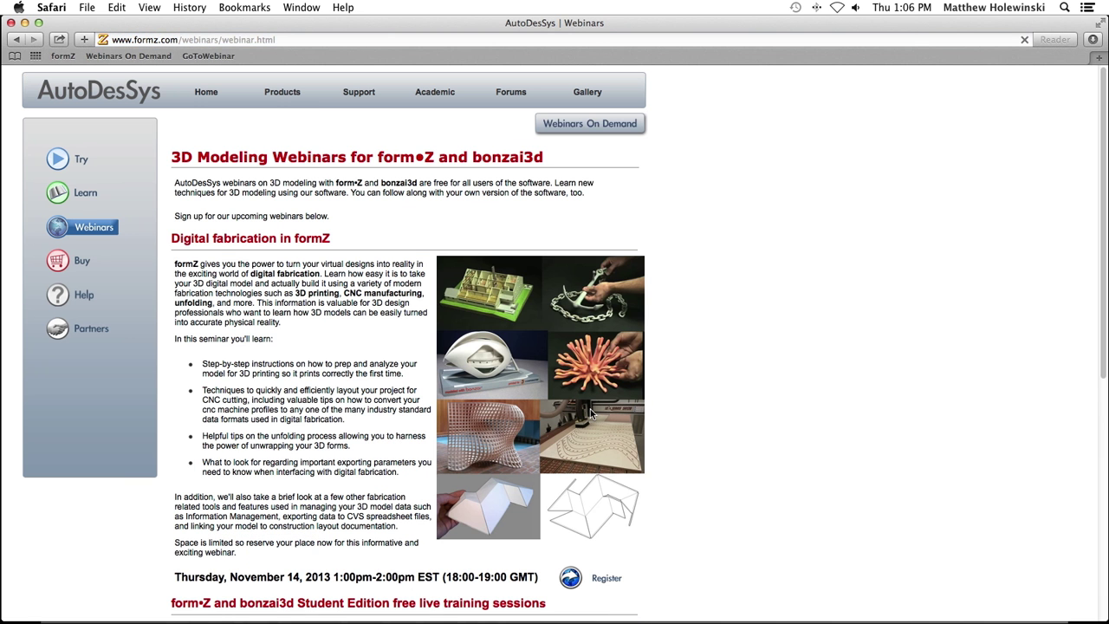
left_click(595, 123)
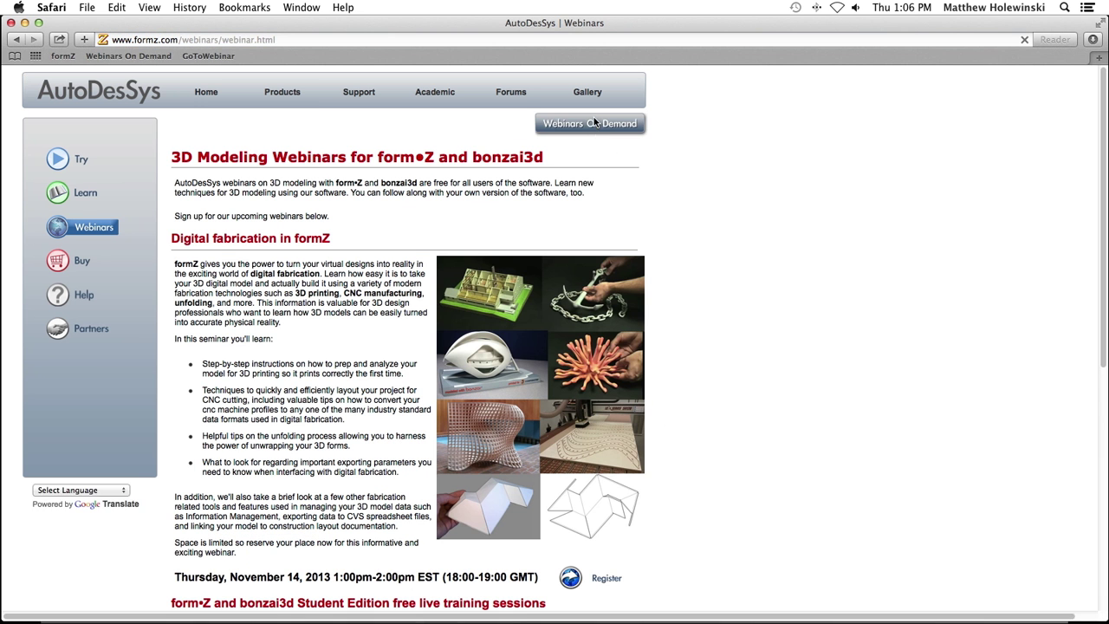
scroll(648, 413, "down", 5)
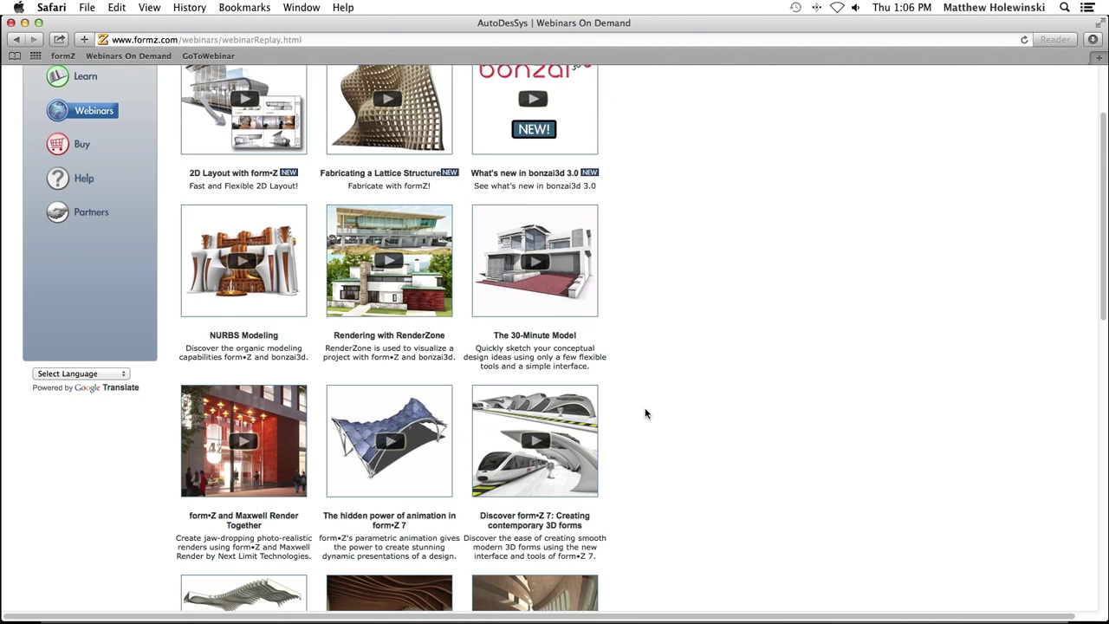
scroll(645, 413, "down", 7)
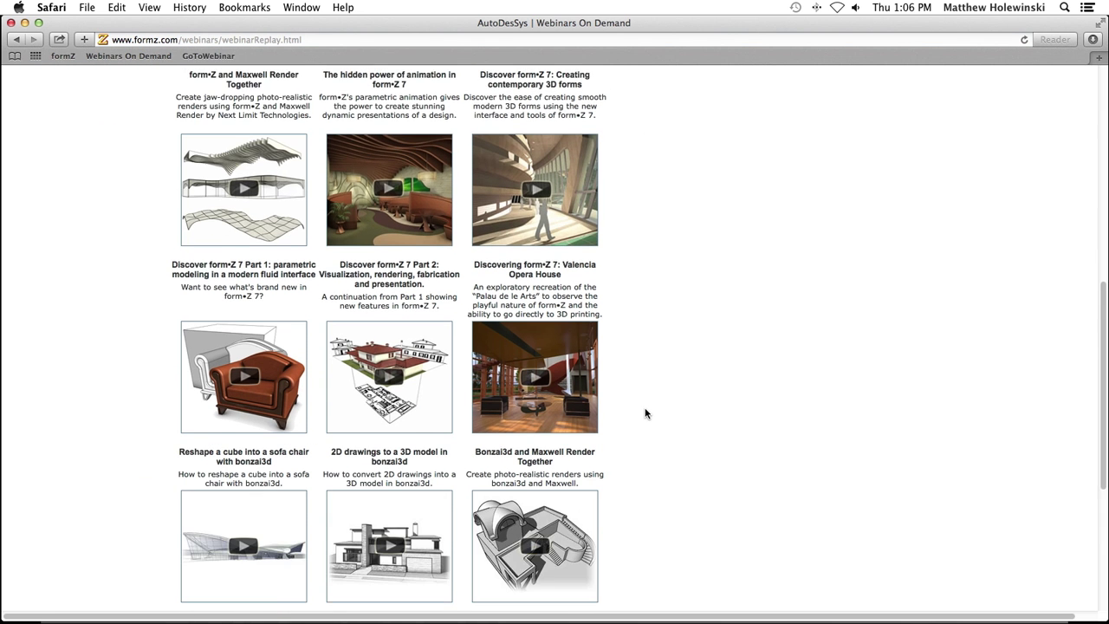
scroll(645, 414, "down", 1)
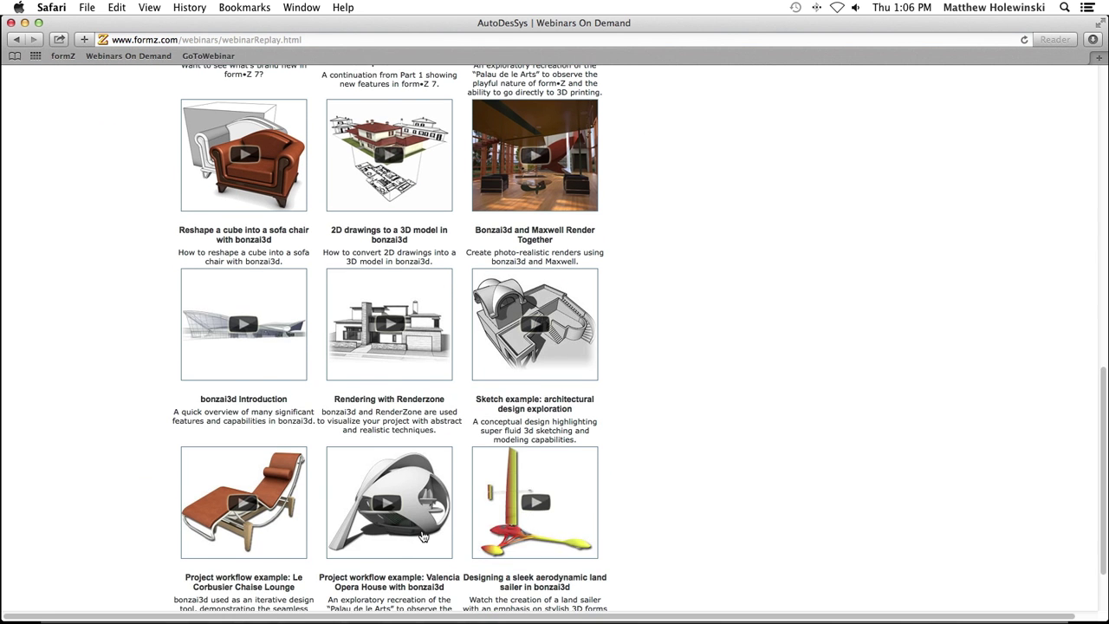
scroll(422, 536, "down", 1)
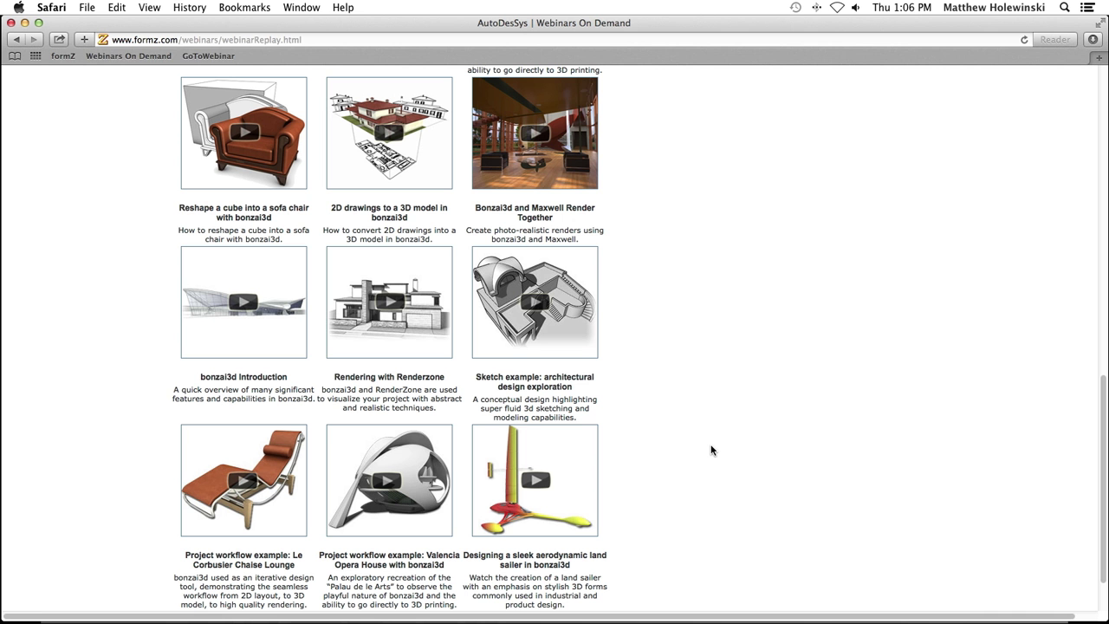
Step: Switch to formZ, bringing up the valencia building model in a slightly higher view
key("super+Tab")
key("super+Tab")
key("super+Tab")
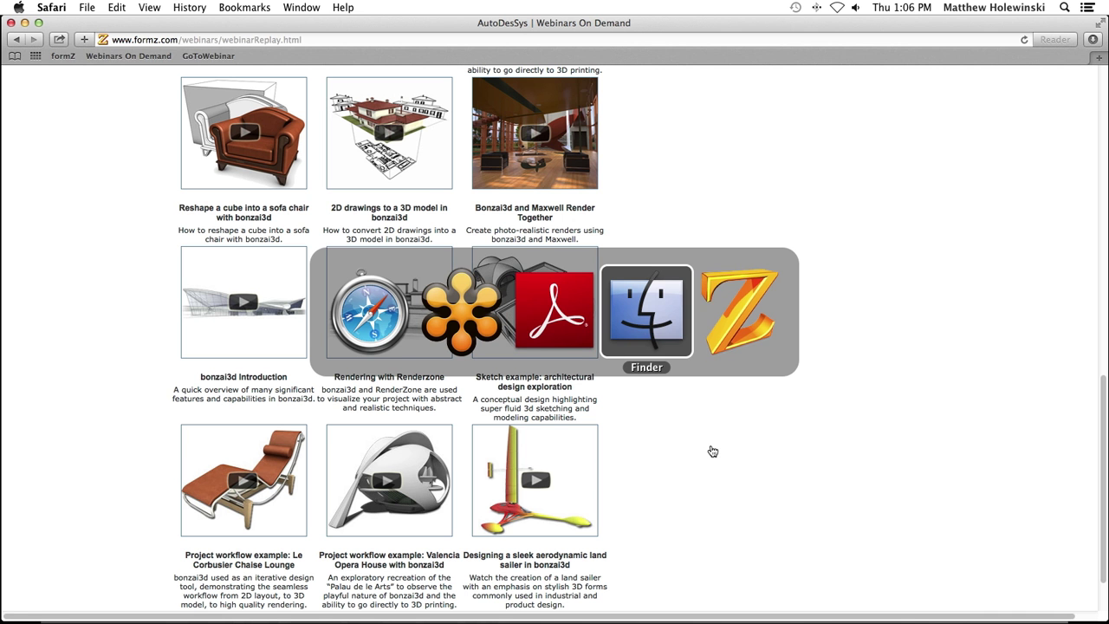
key("super+Tab")
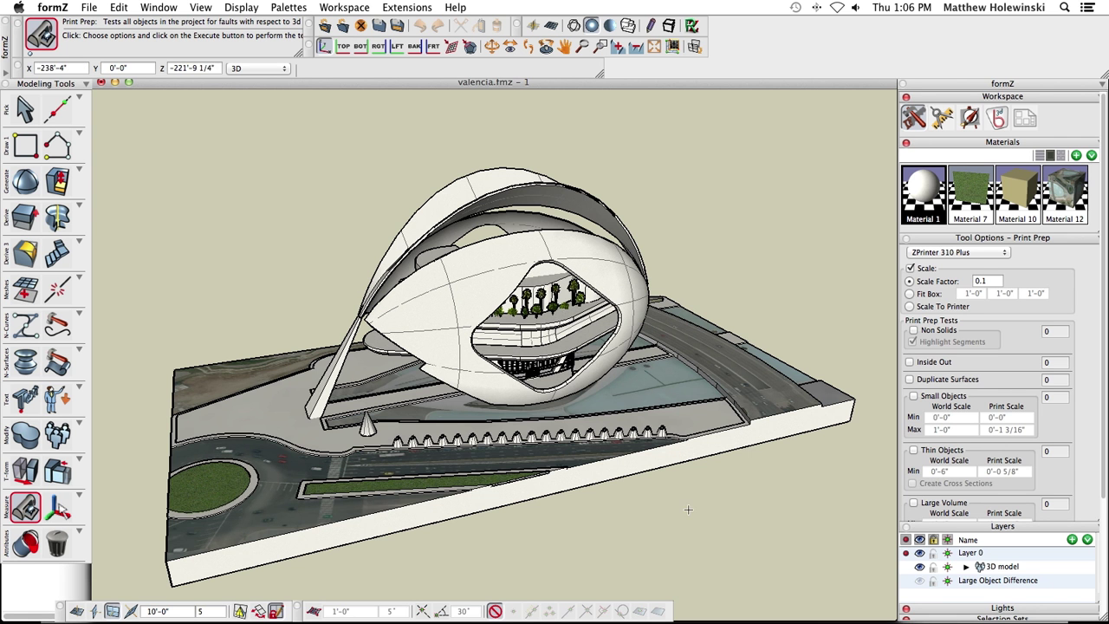
scroll(710, 515, "right", 3)
scroll(713, 486, "down", 2, "shift")
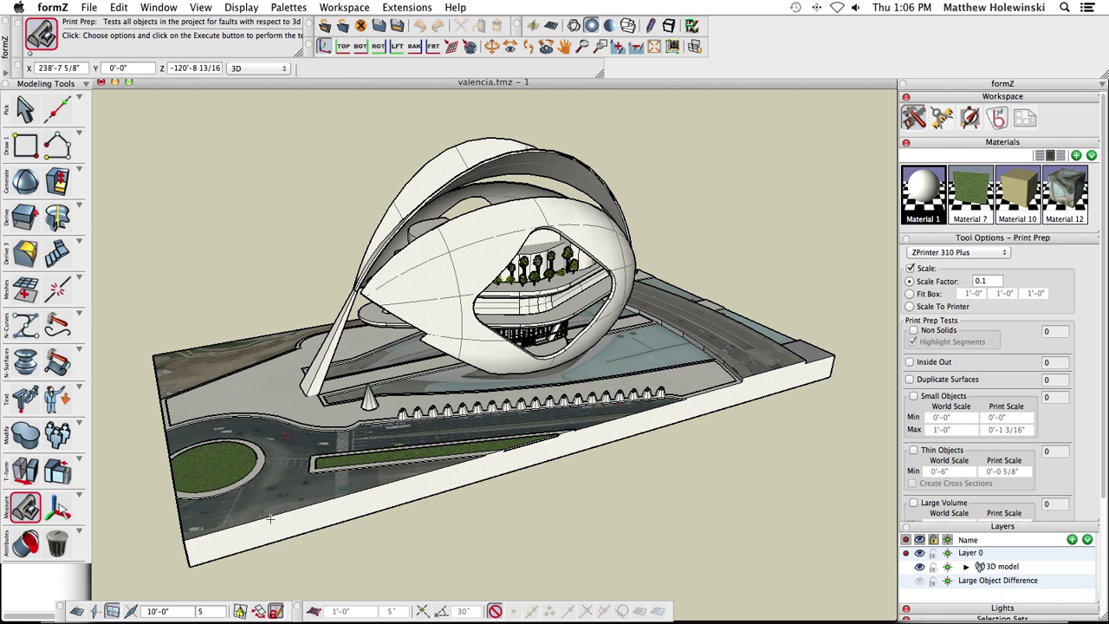
Step: Detach the Measure tools as a floating palette and enlarge the Print Prep options until all tests are visible
left_click(33, 512)
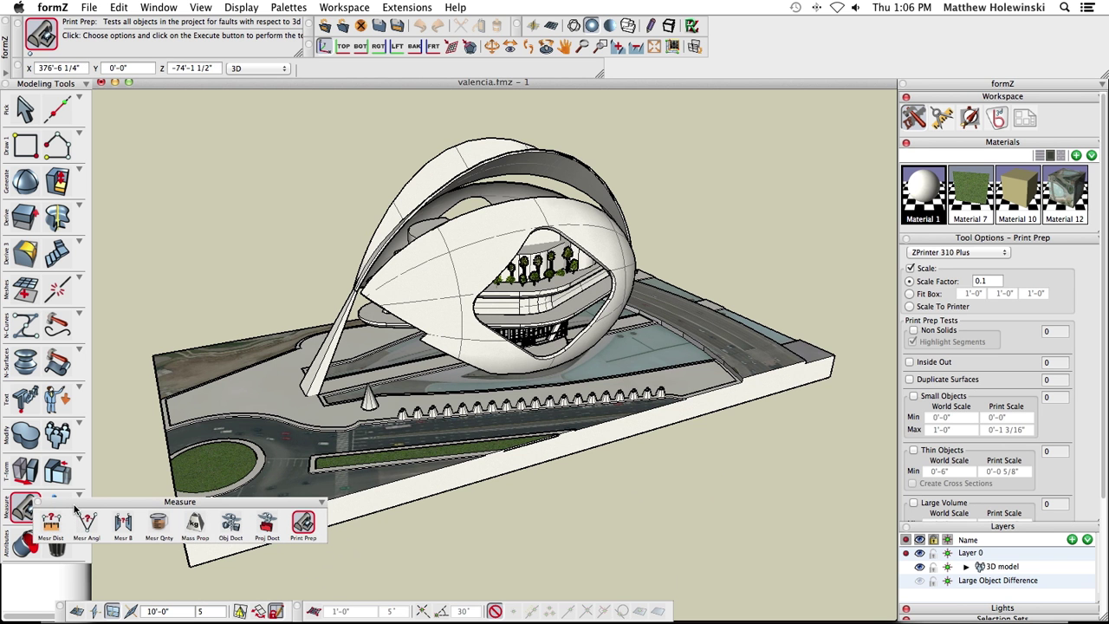
left_click_drag(76, 509, 145, 108)
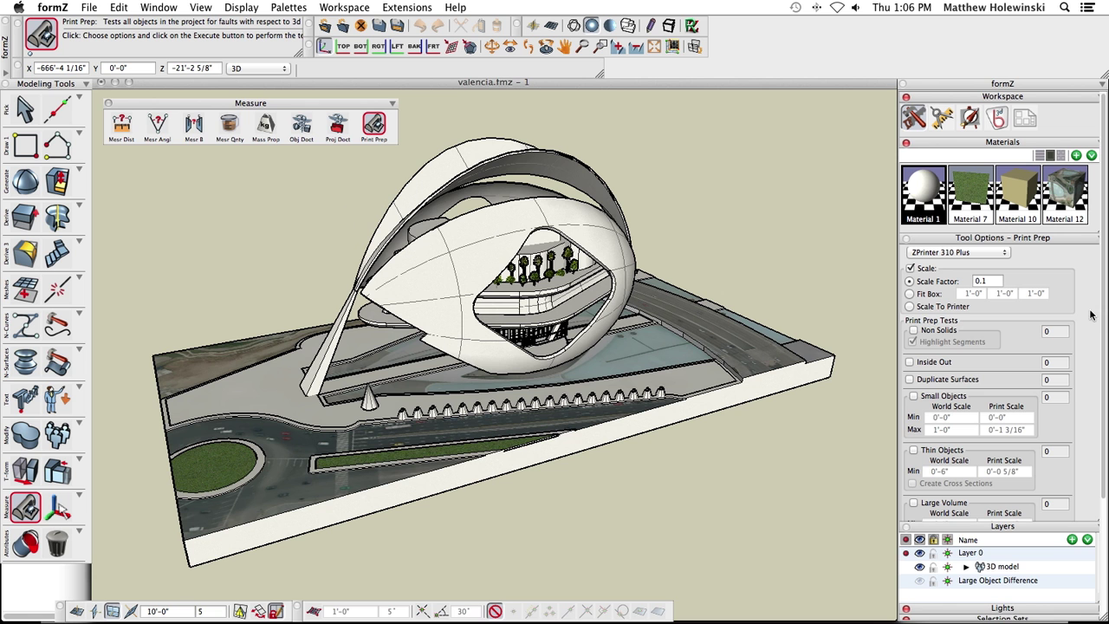
left_click_drag(1097, 525, 1098, 574)
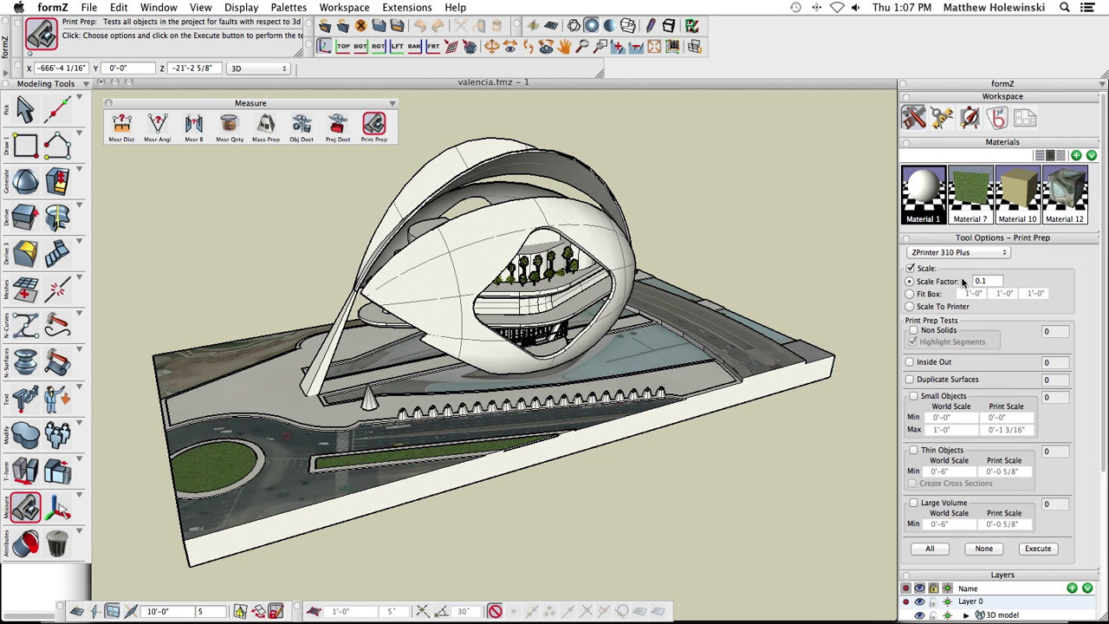
Step: Review the available 3D printer models, keep ZPrinter 310 Plus, and run the Non Solids test with Highlight Segments on
left_click(990, 253)
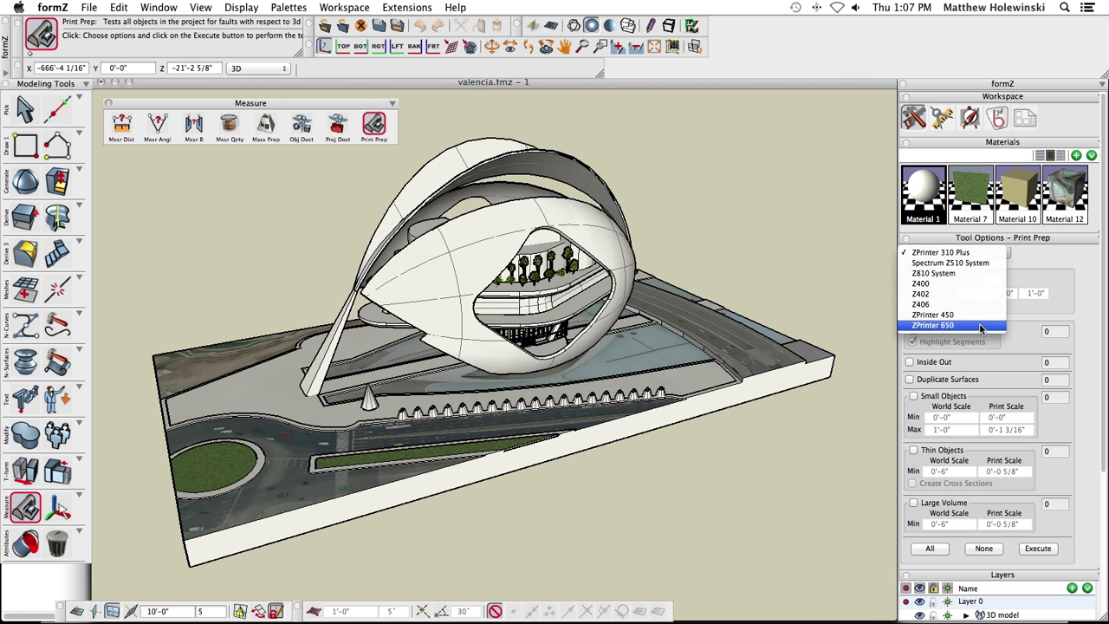
left_click(1025, 268)
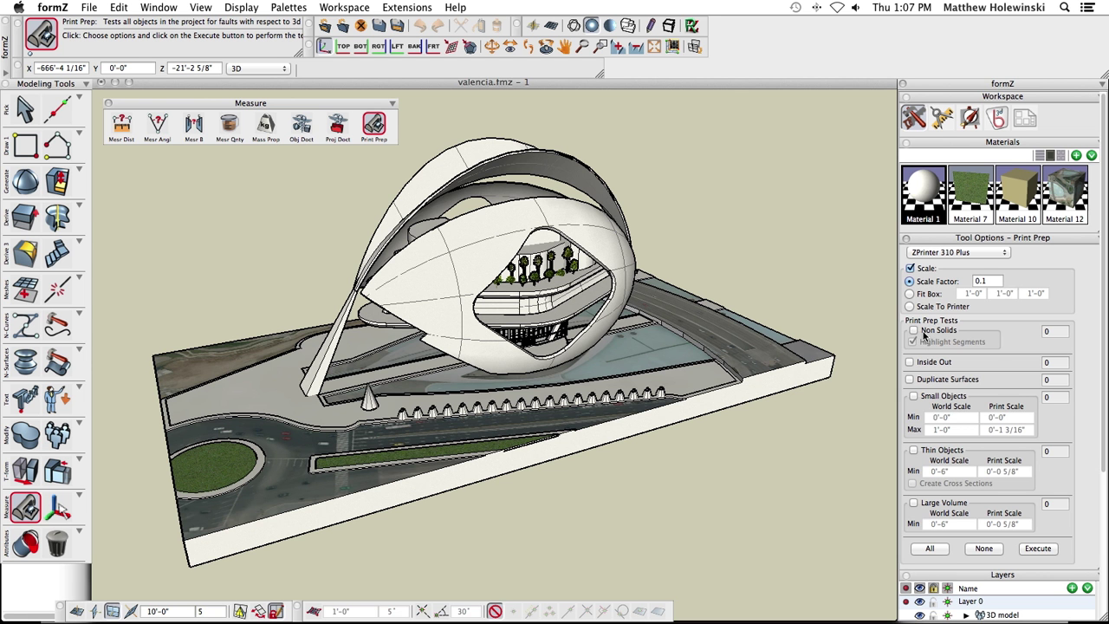
left_click(916, 333)
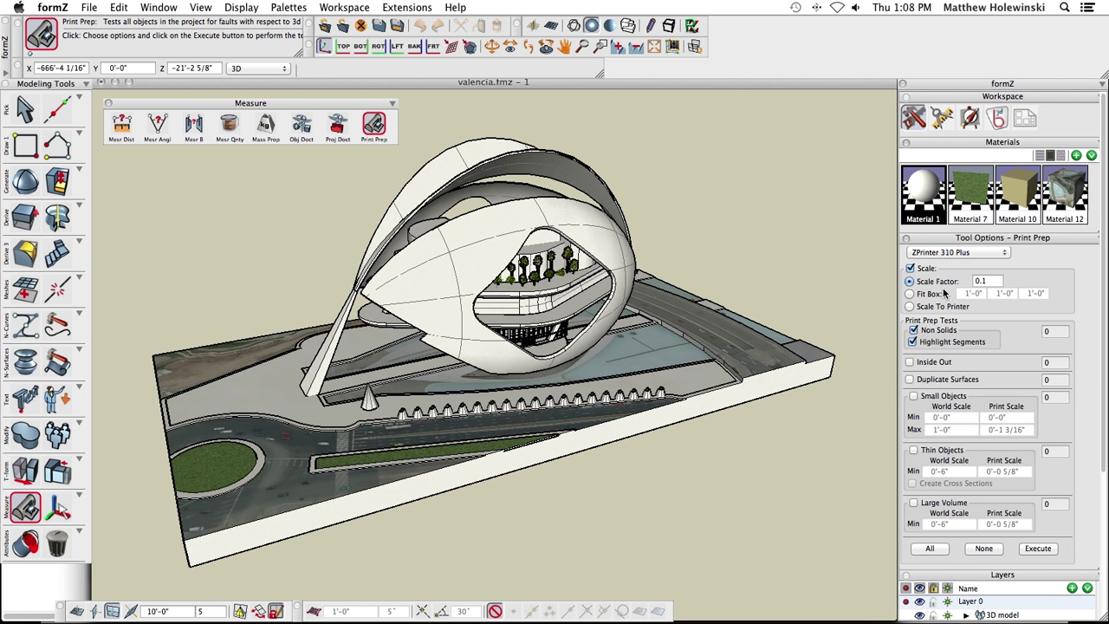
left_click(1037, 549)
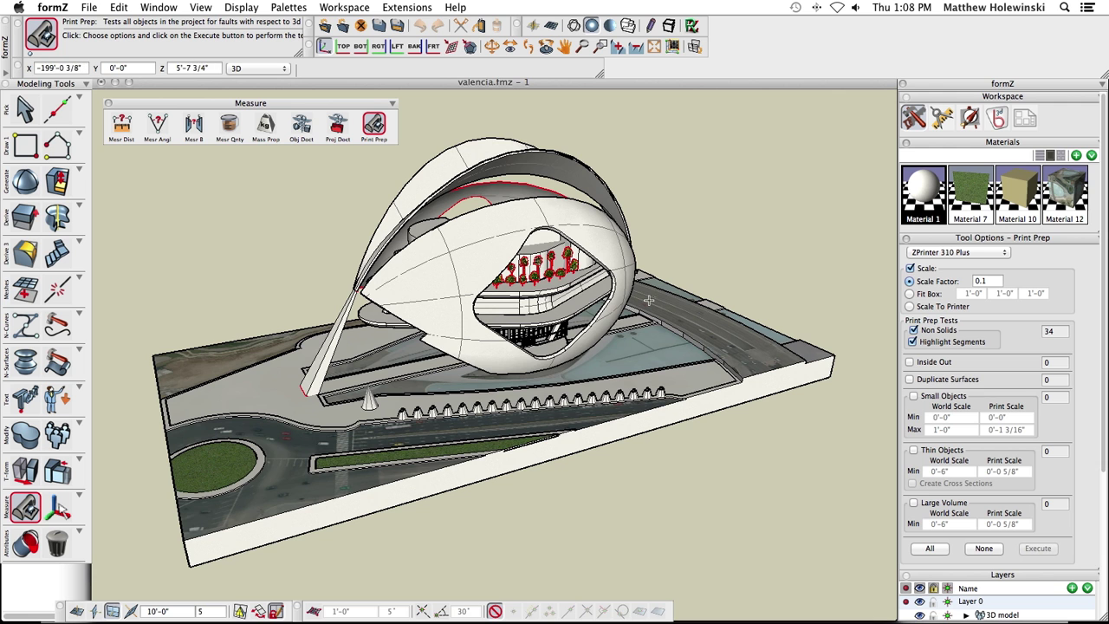
Step: Examine the highlighted trees inside the building's large opening at close range
scroll(530, 268, "up", 5)
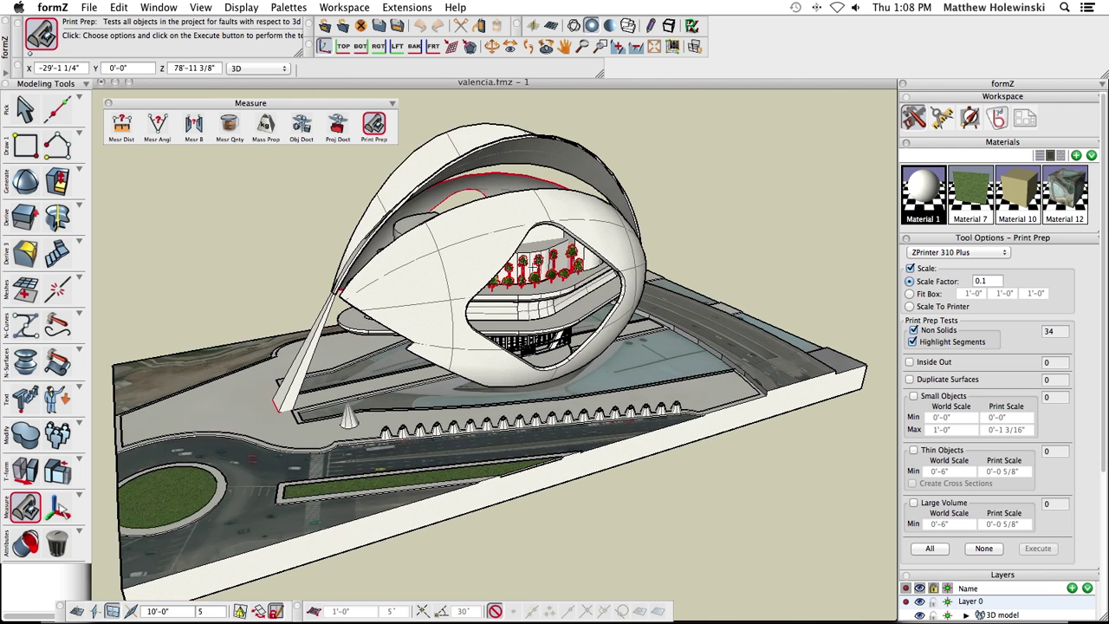
scroll(531, 268, "up", 5)
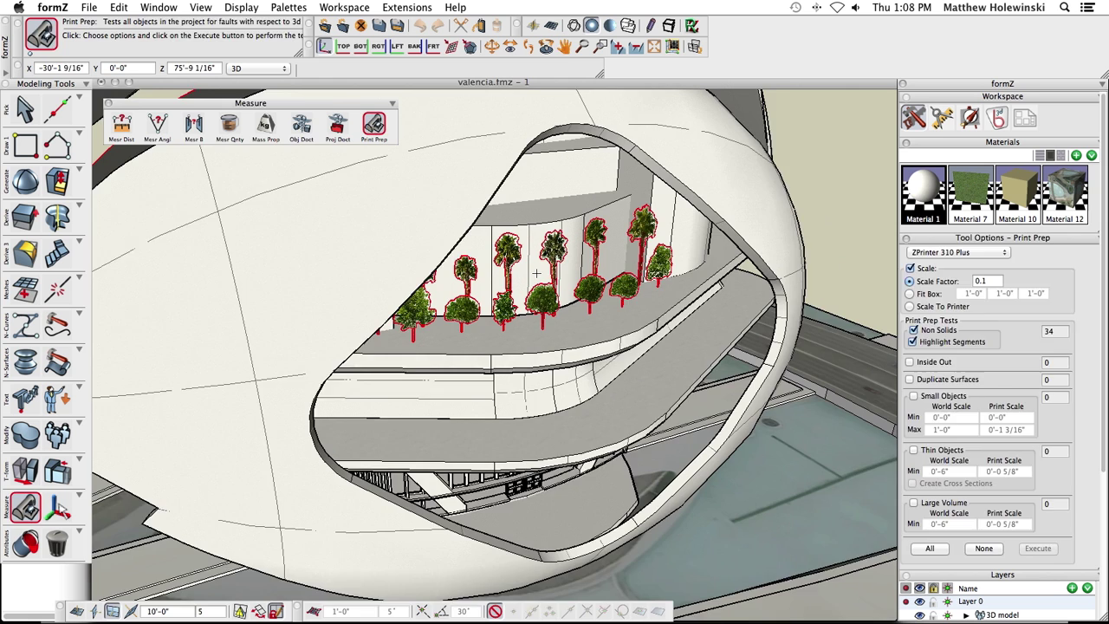
key("space")
left_click_drag(581, 347, 625, 401)
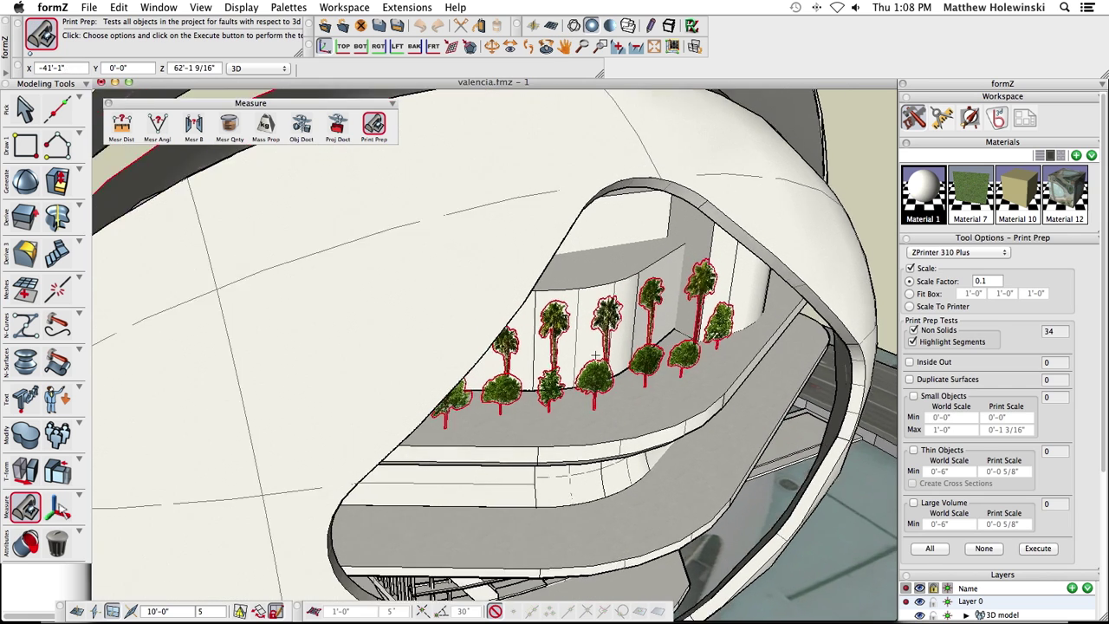
scroll(598, 364, "up", 2)
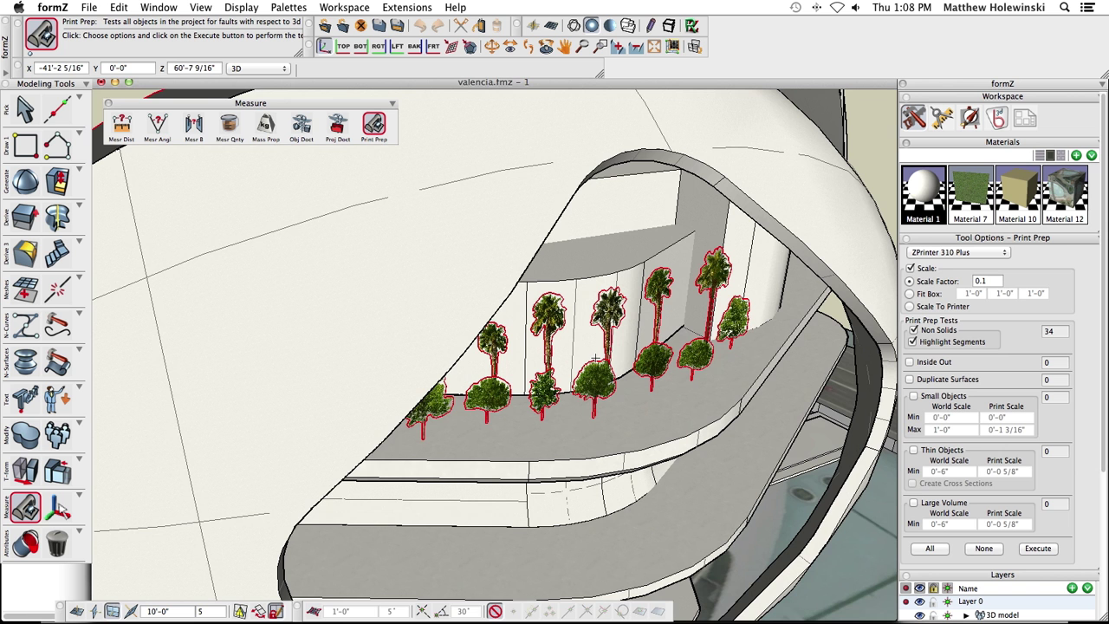
Step: Examine the highlighted non-solid objects across the whole building, in both shaded and wireframe display
scroll(618, 355, "down", 3)
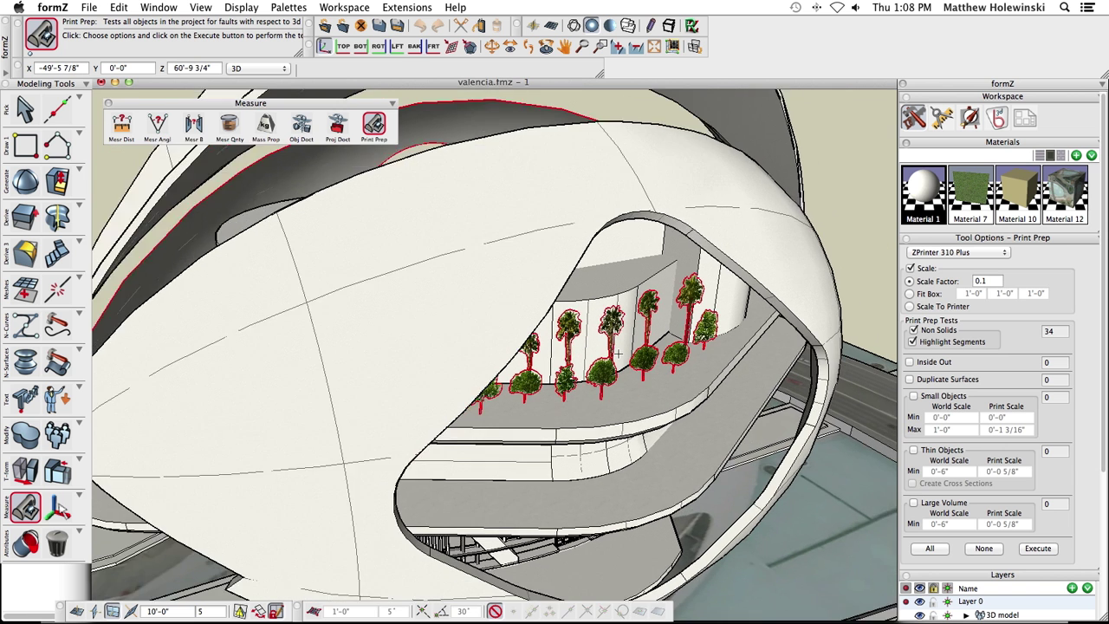
scroll(618, 353, "down", 3)
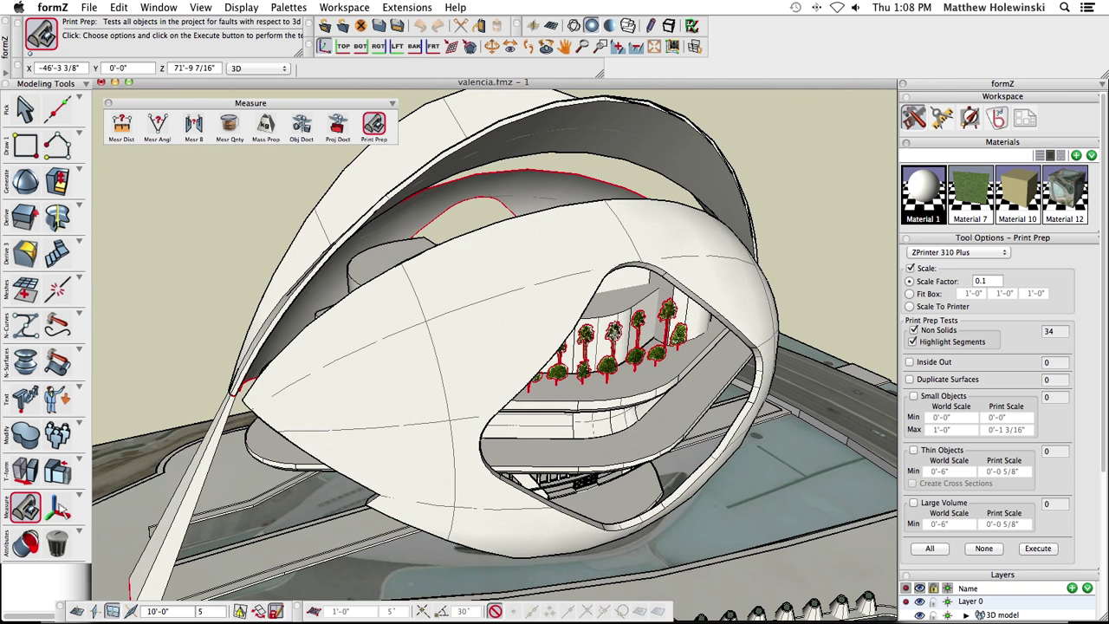
scroll(614, 331, "up", 2)
scroll(612, 331, "down", 1)
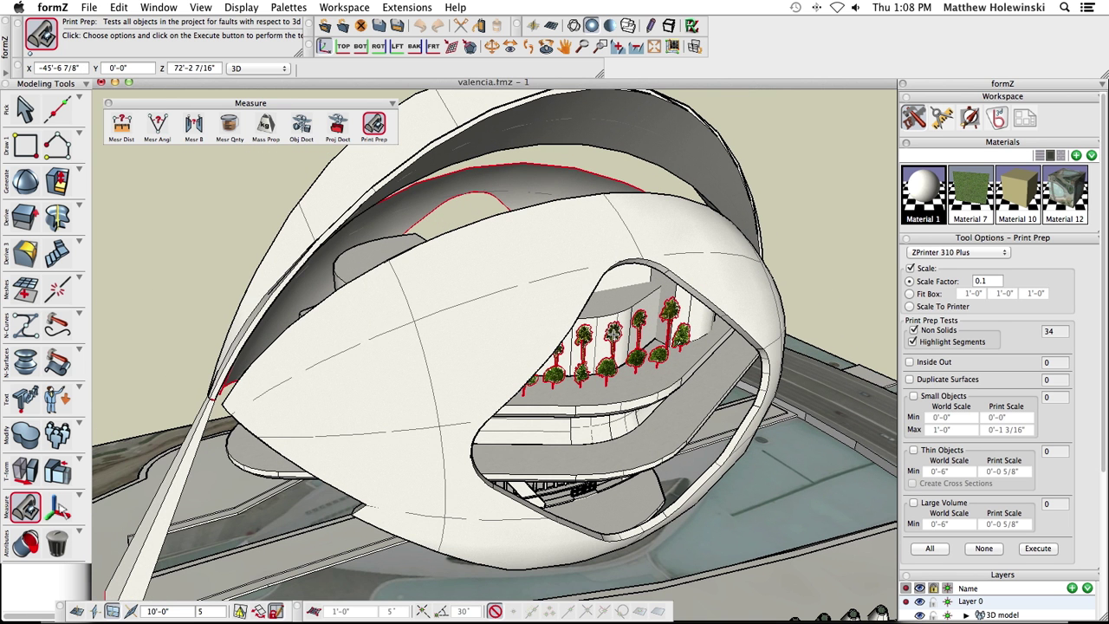
scroll(613, 332, "down", 1)
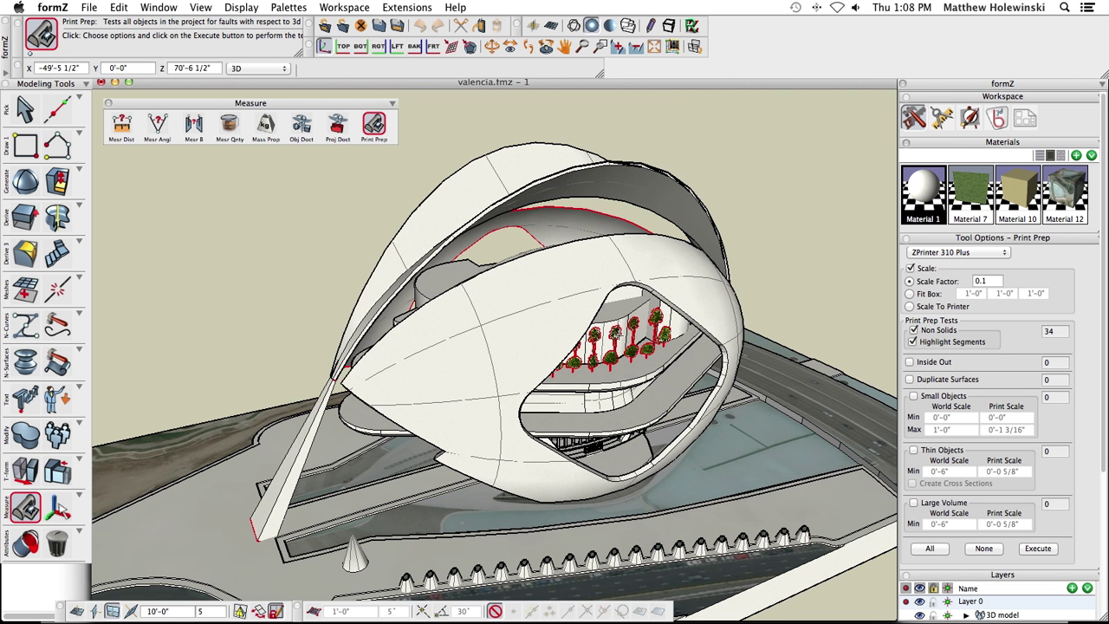
scroll(617, 334, "down", 1)
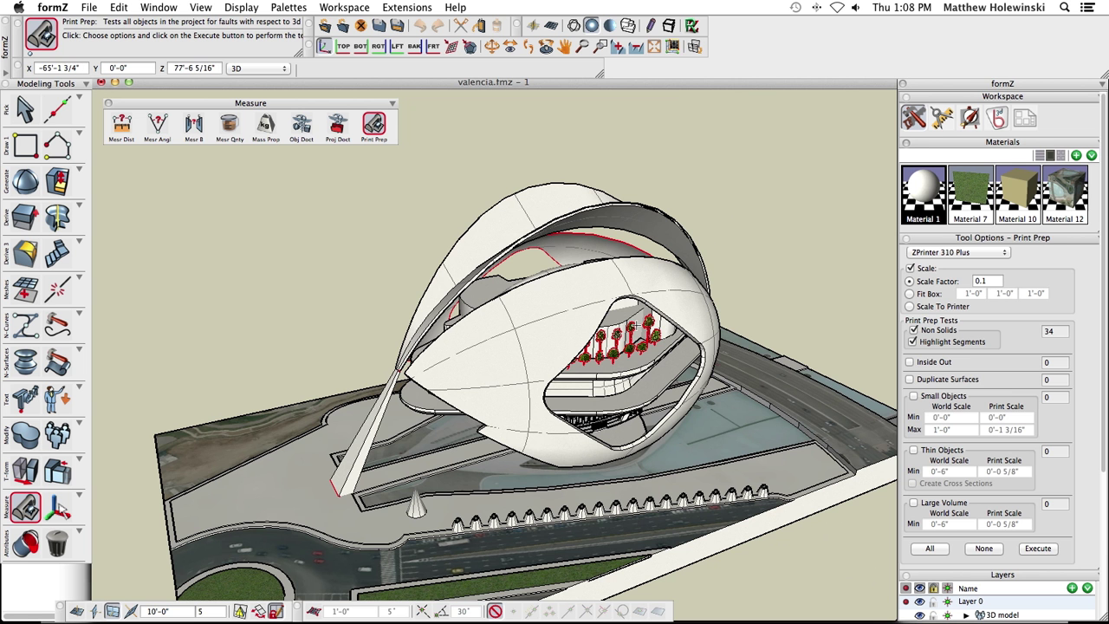
middle_click_drag(368, 334, 379, 285)
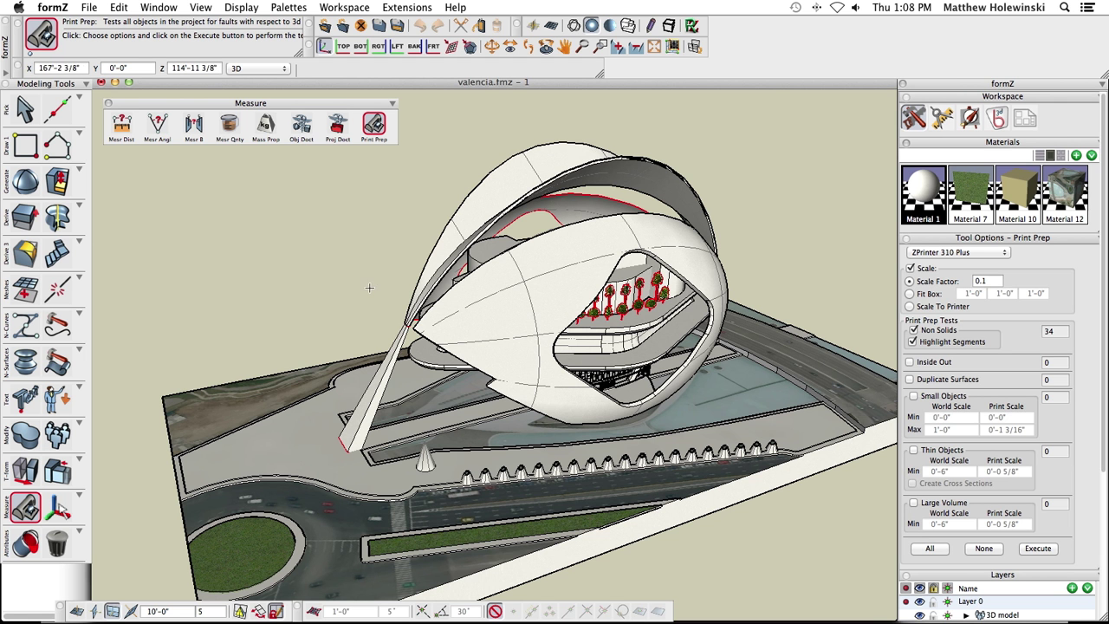
left_click(575, 27)
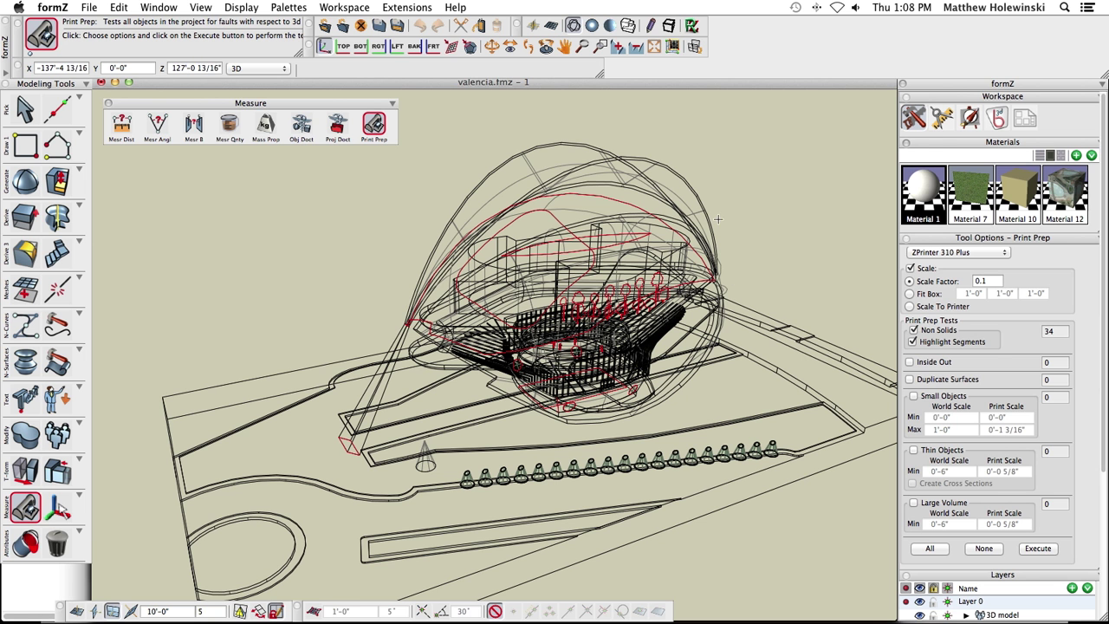
left_click(591, 26)
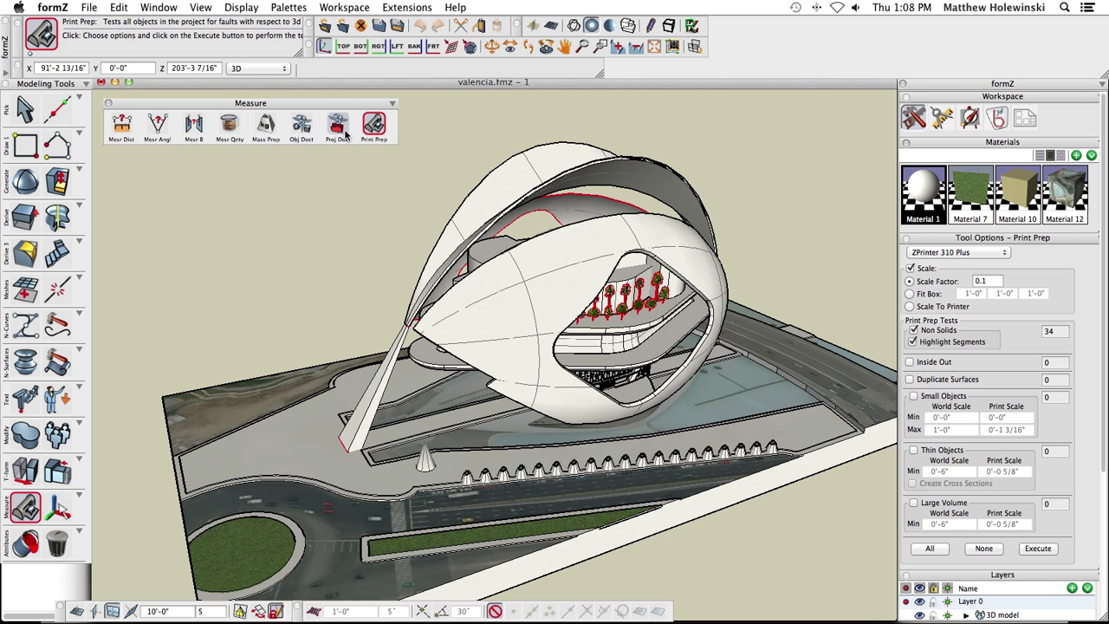
Step: Select the slanted support leg at the building's pointed end and isolate it from all other objects
left_click(26, 108)
left_click(363, 300)
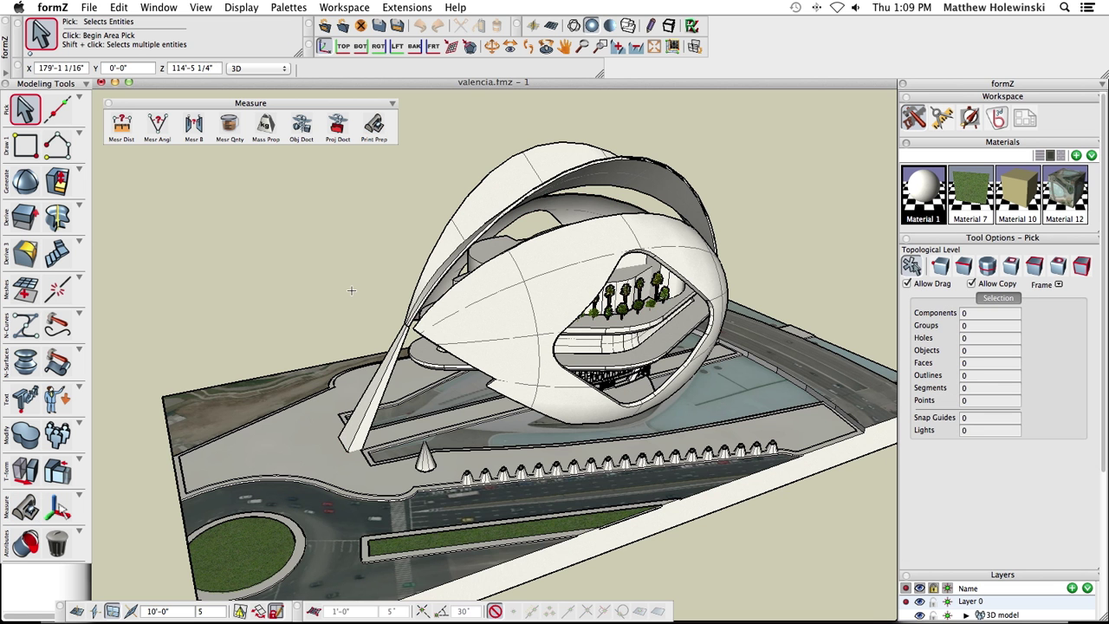
left_click(379, 390)
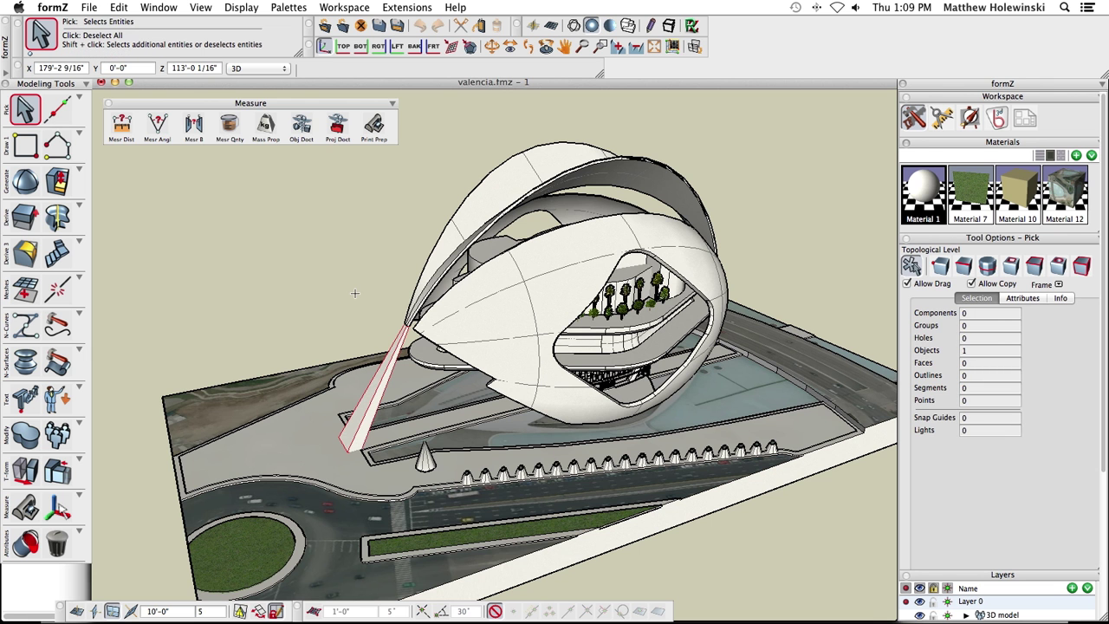
left_click(119, 8)
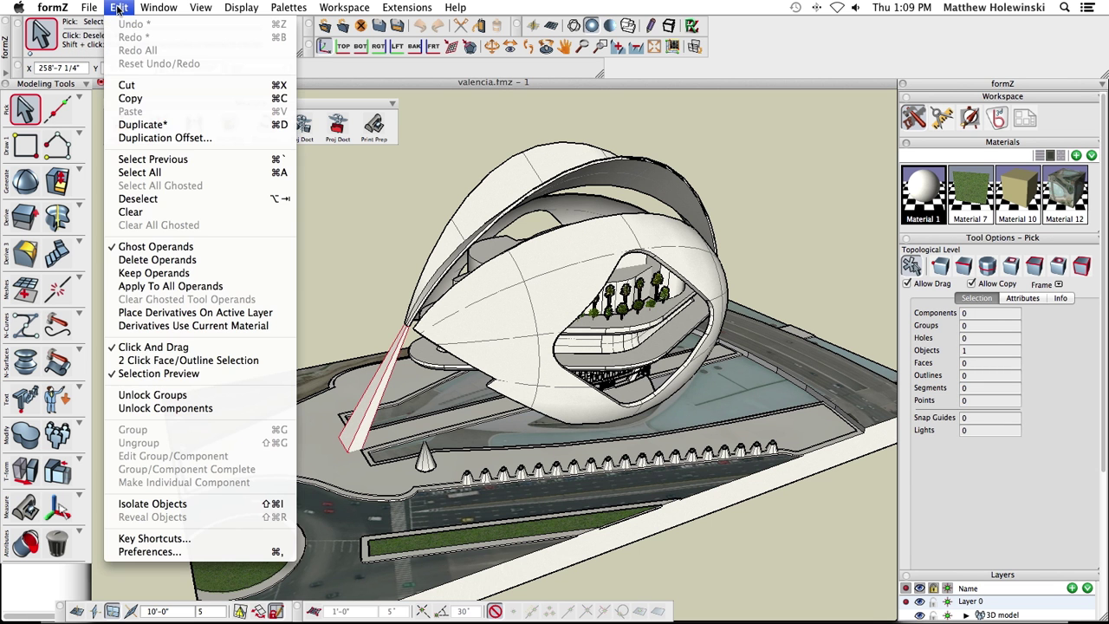
left_click(152, 503)
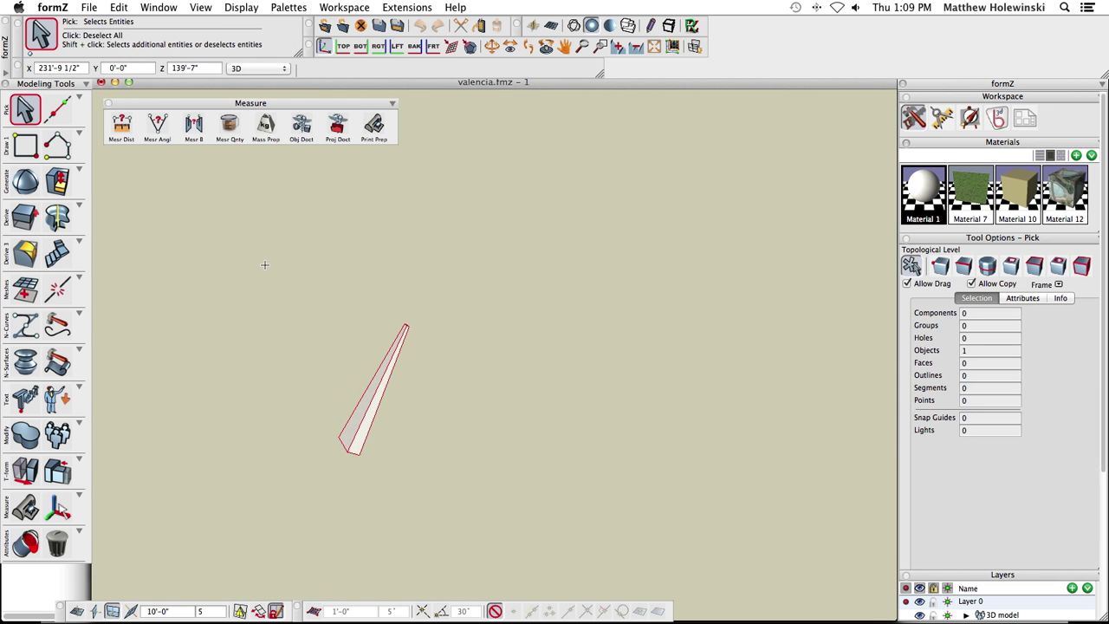
Step: Start Object Doctor for the isolated leg and review its General, Facetted and Smooth condition settings
key("space")
left_click_drag(453, 408, 471, 401)
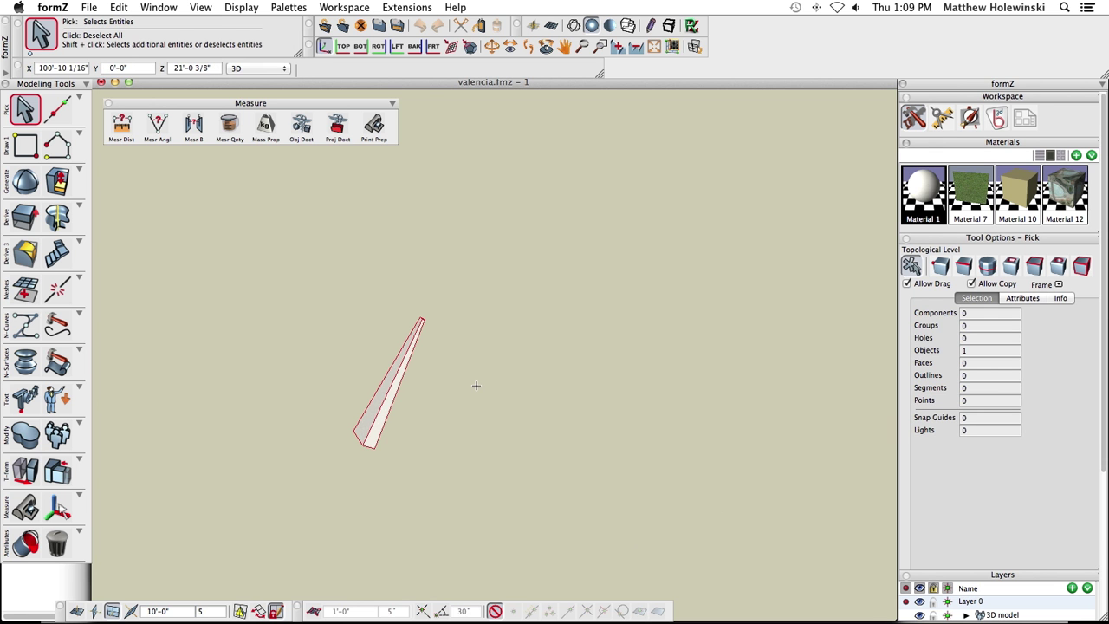
scroll(475, 385, "up", 5)
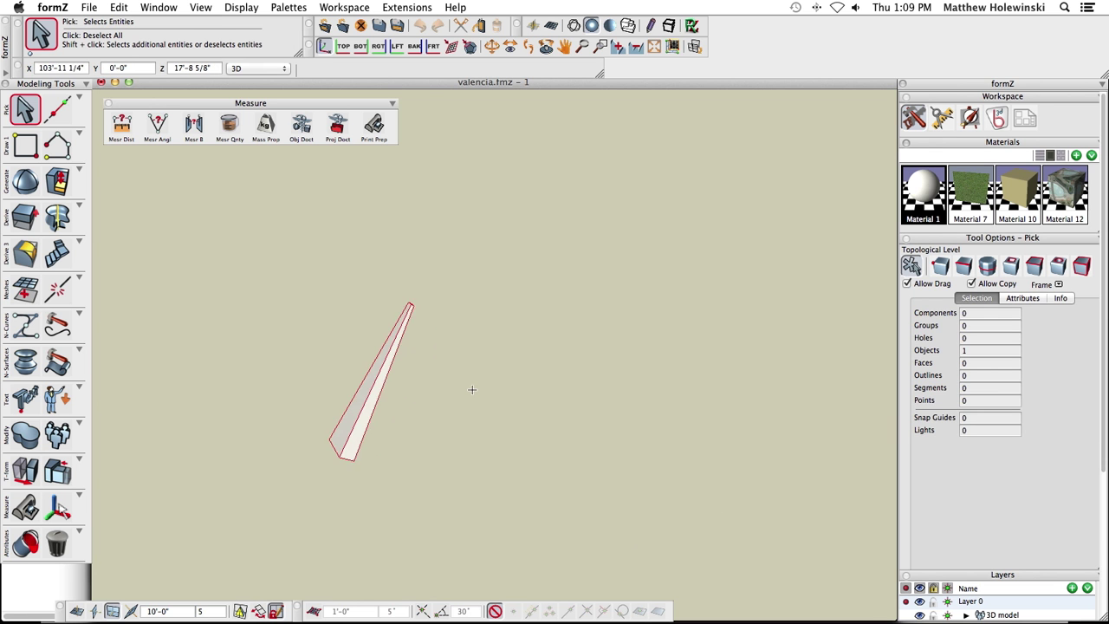
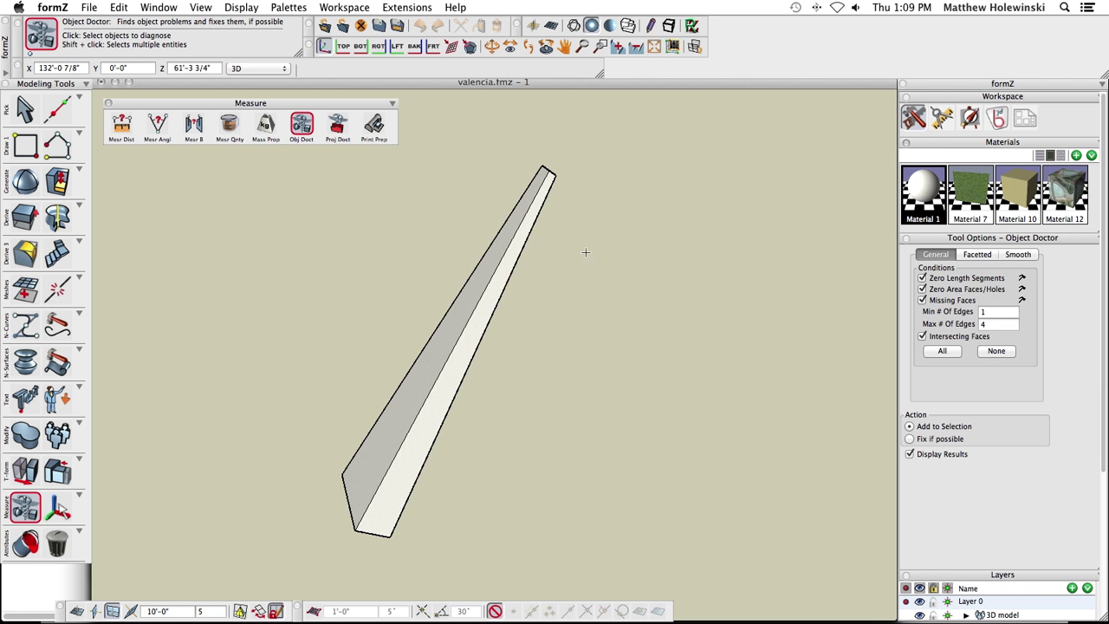
middle_click_drag(584, 252, 407, 323)
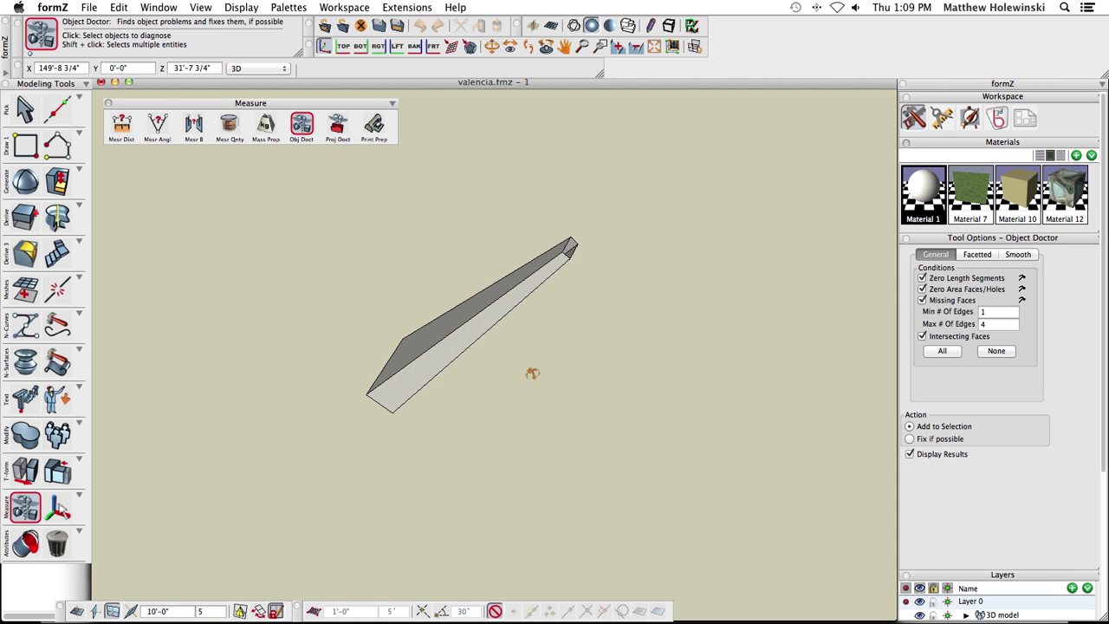
middle_click_drag(528, 373, 532, 334)
middle_click_drag(549, 380, 562, 232)
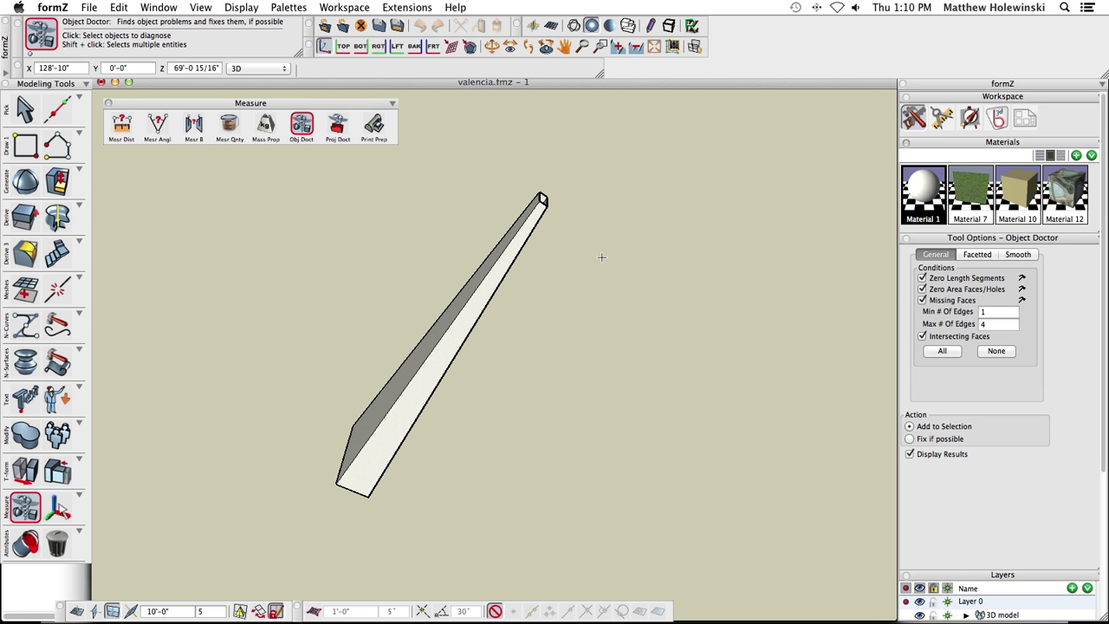
left_click(975, 255)
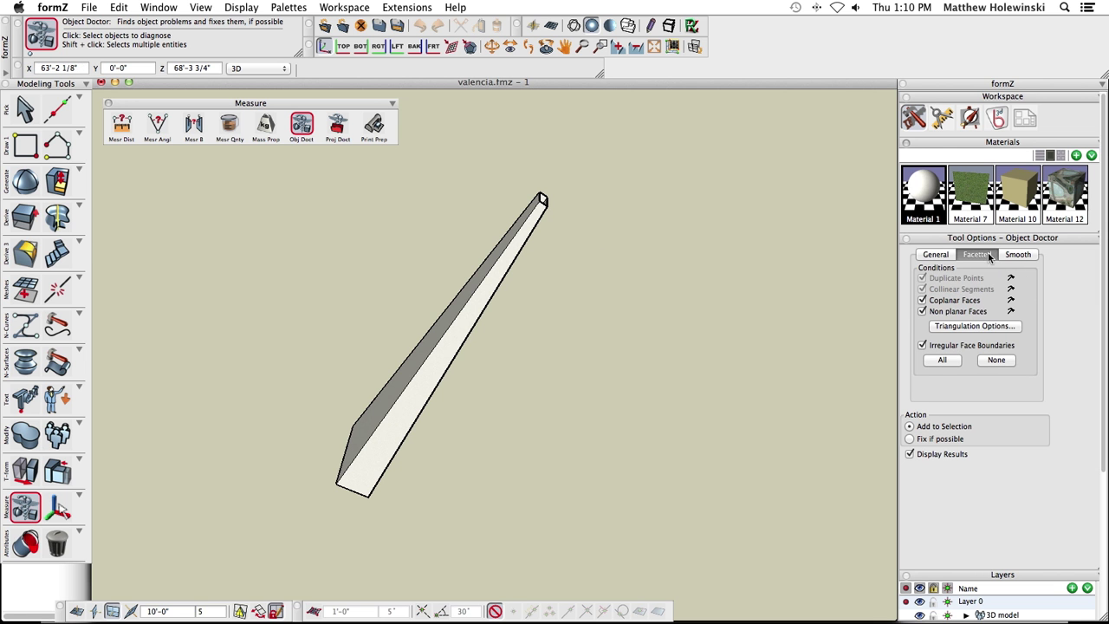
left_click(1019, 254)
left_click(936, 256)
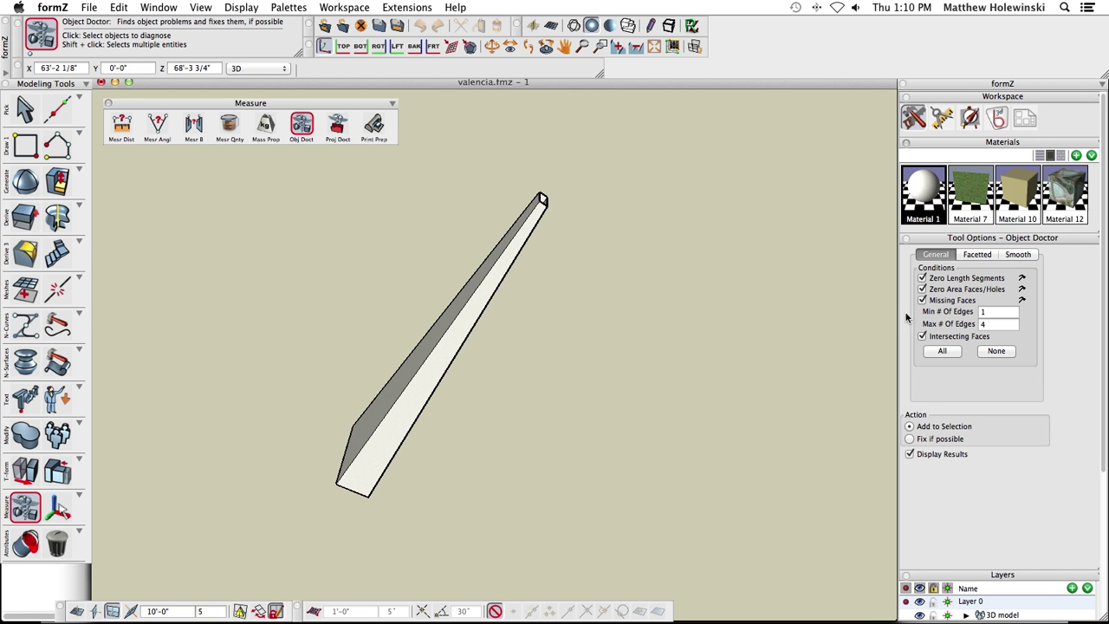
Step: Diagnose the isolated leg with Object Doctor set to Add to Selection and review the General, Facetted and Smooth results
left_click(493, 270)
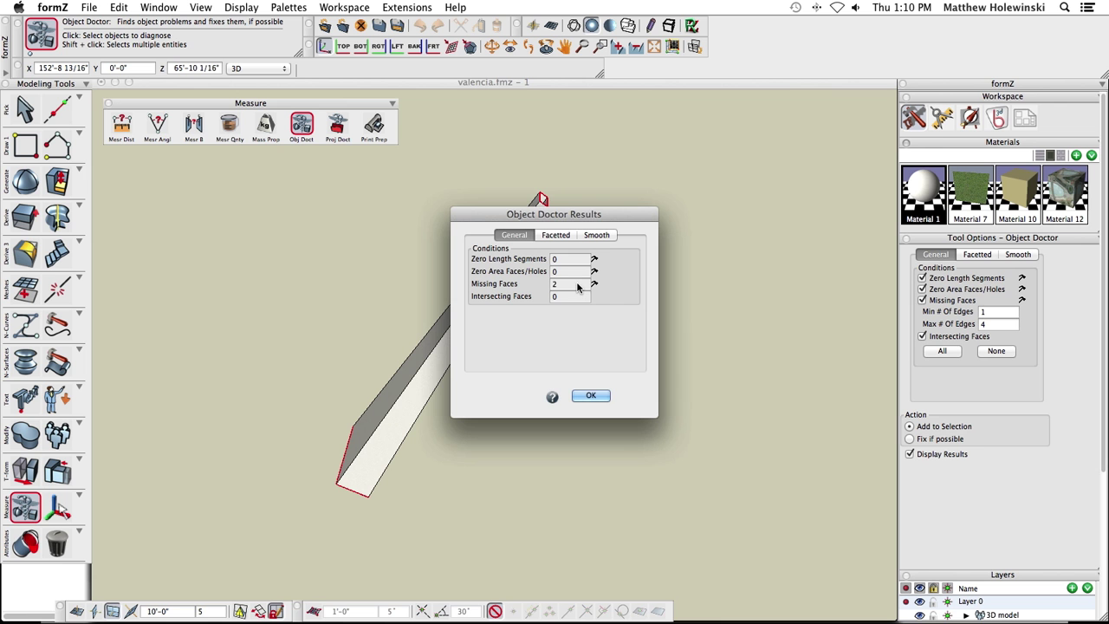
left_click(555, 234)
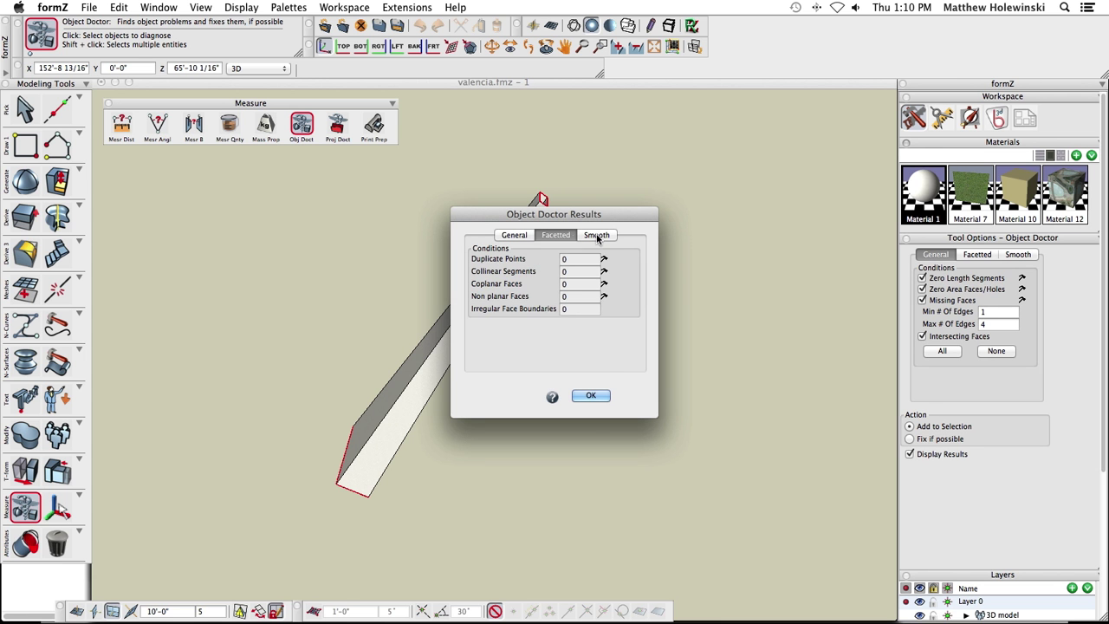
left_click(596, 235)
left_click(553, 235)
left_click(514, 236)
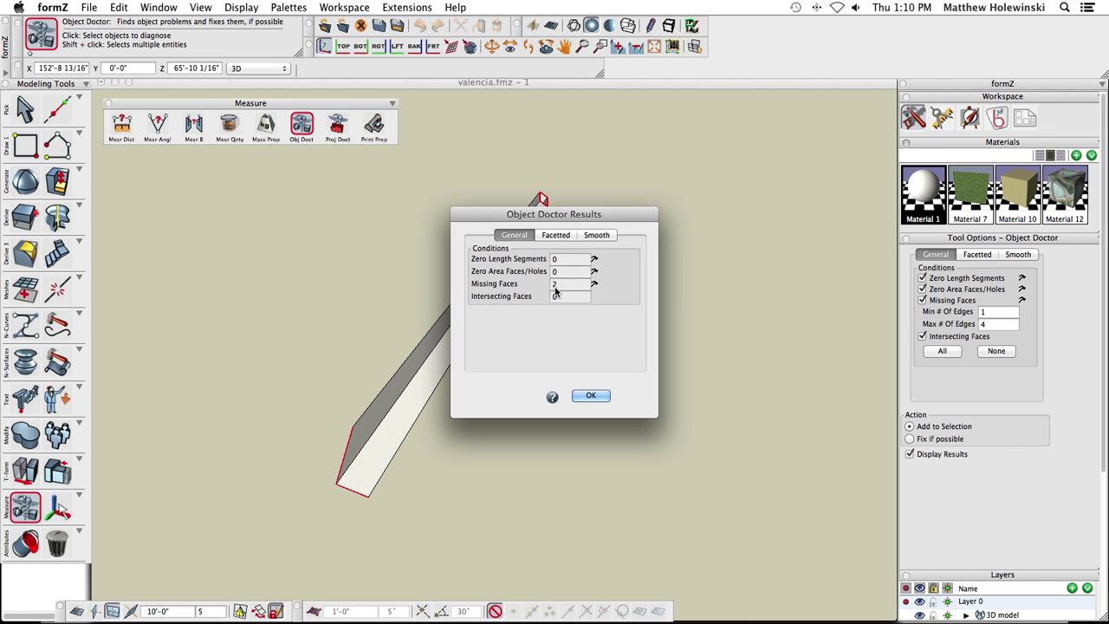
left_click_drag(601, 215, 732, 225)
left_click(724, 407)
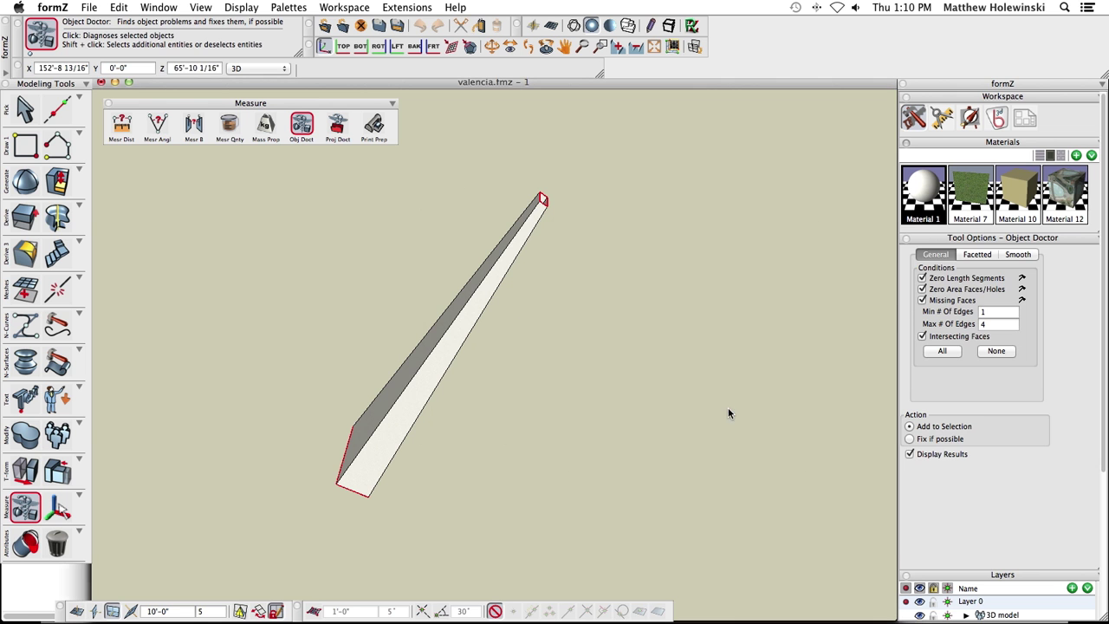
Step: Deselect the flagged edges and run Object Doctor on the leg with the action set to Fix if possible
left_click(25, 108)
left_click(226, 226)
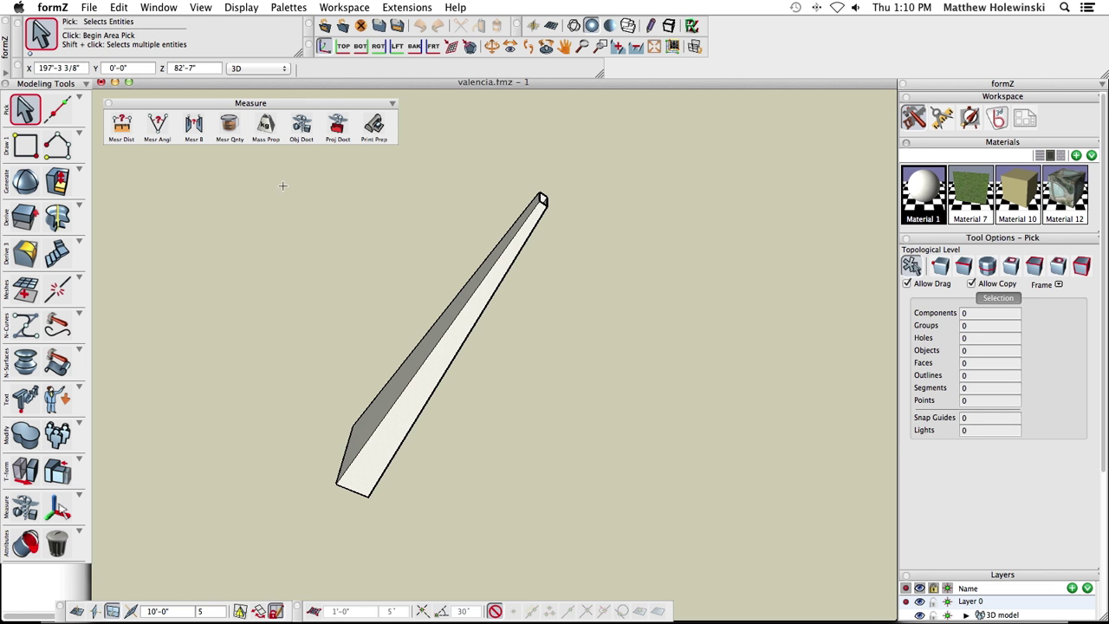
left_click(303, 128)
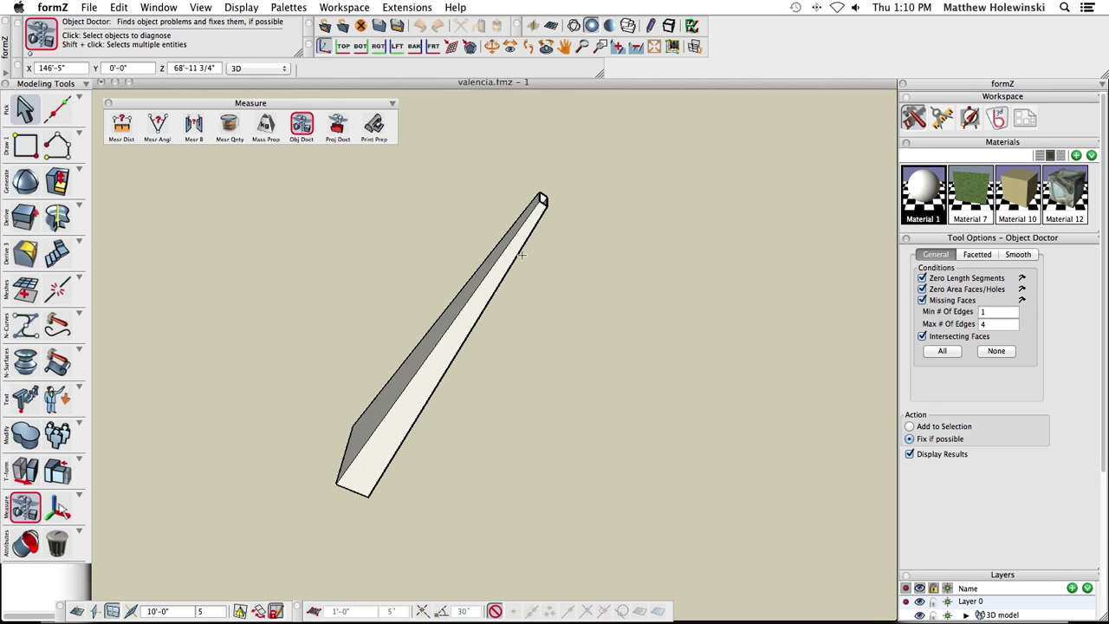
left_click(537, 205)
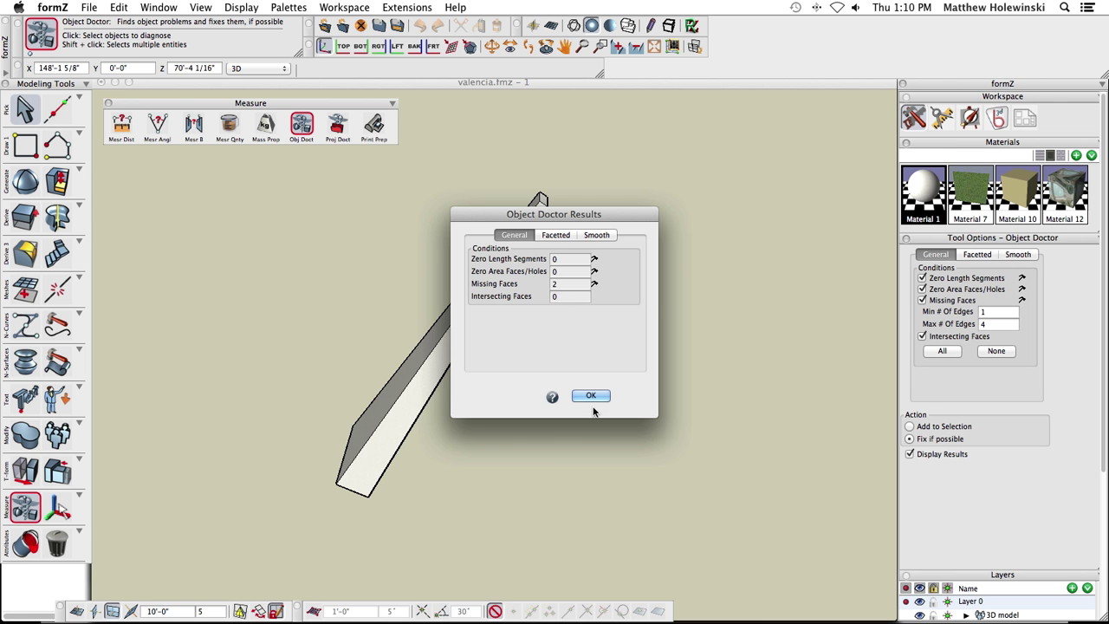
left_click(586, 397)
left_click_drag(656, 317, 597, 437)
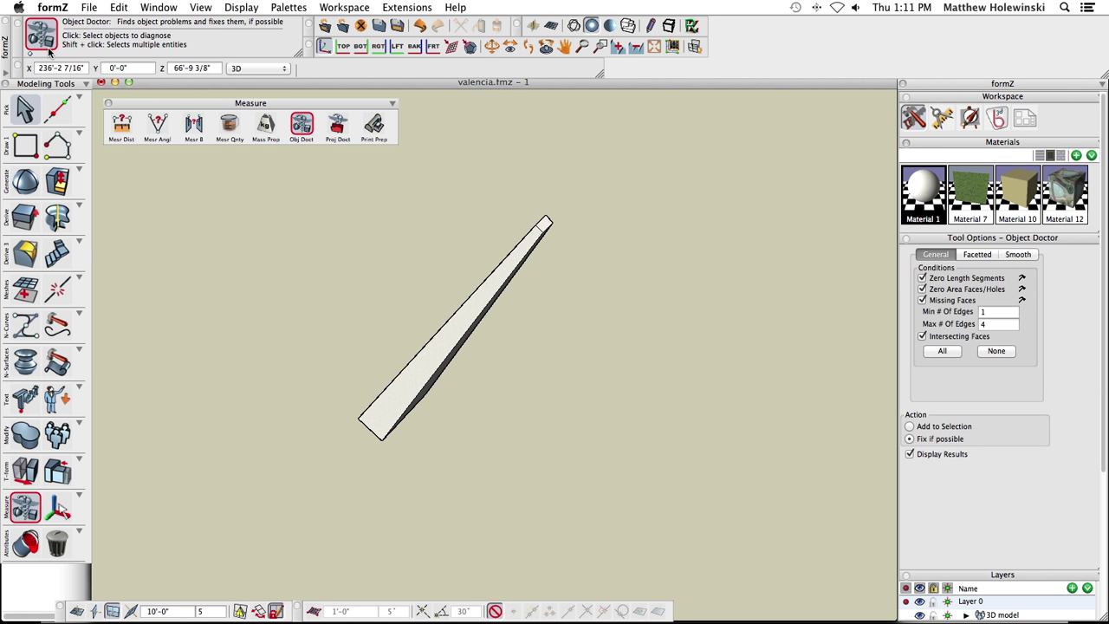
Step: Check the repaired leg's object info for its topology type and face count, and deselect it
left_click(36, 102)
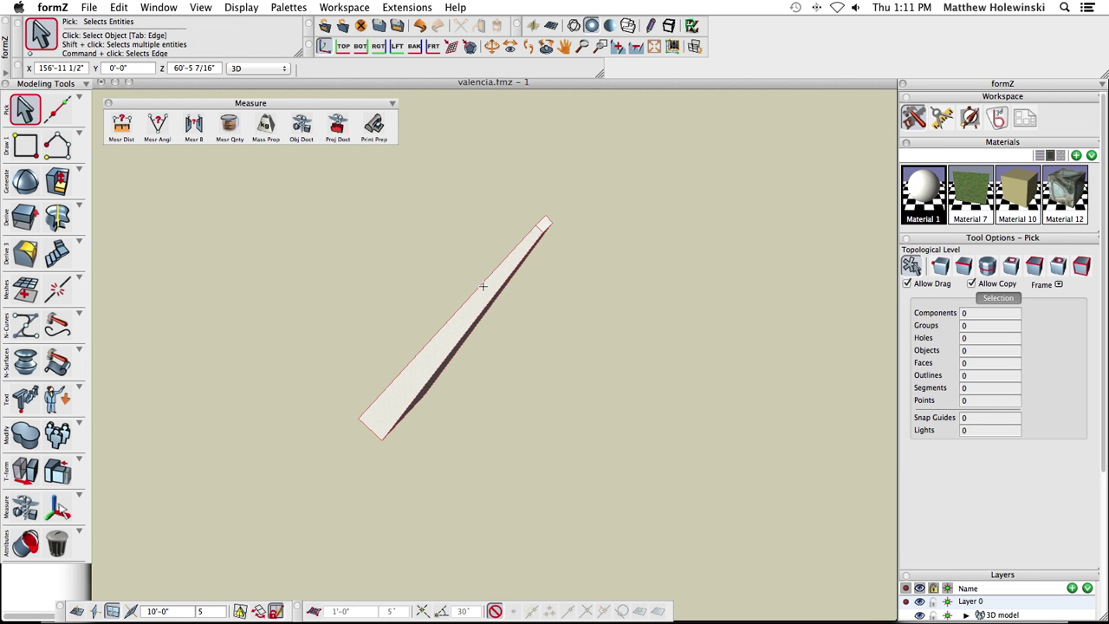
left_click(482, 286)
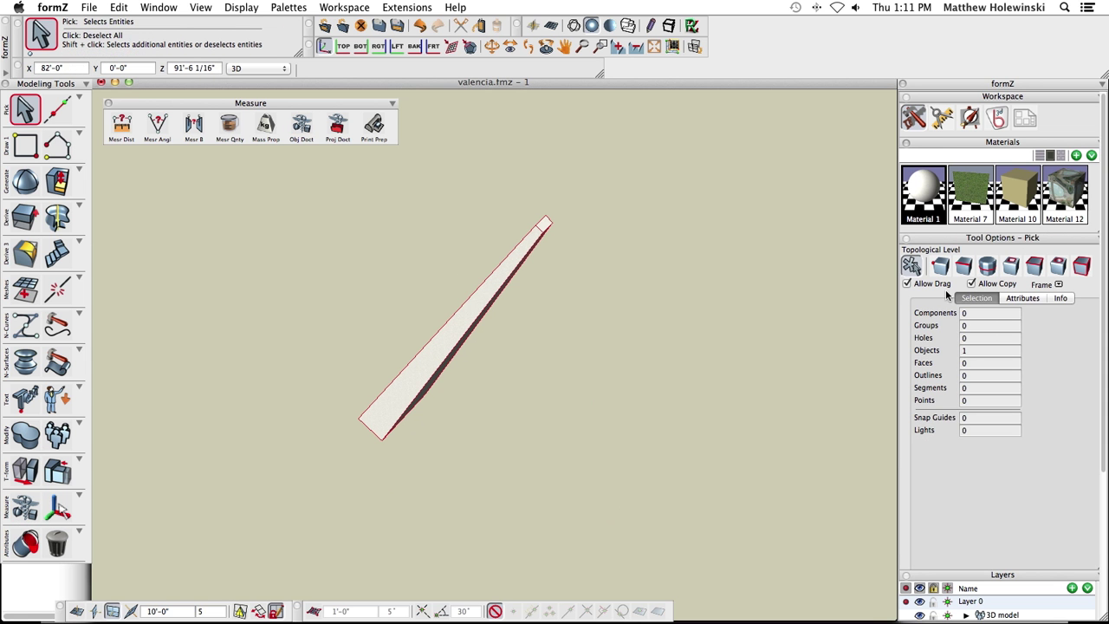
left_click(1059, 298)
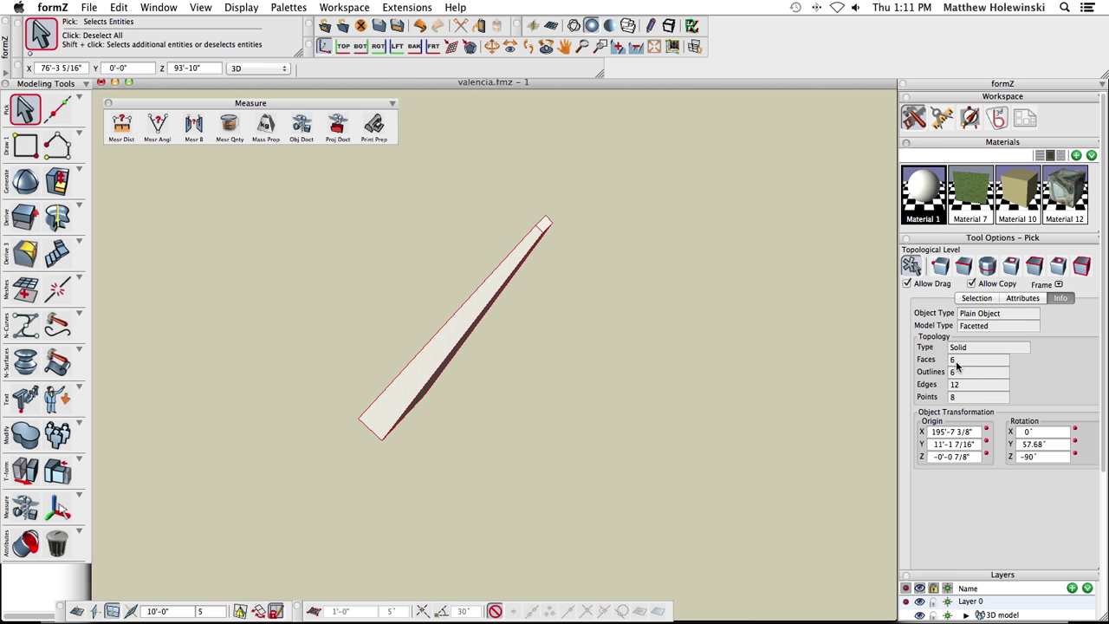
left_click(622, 337)
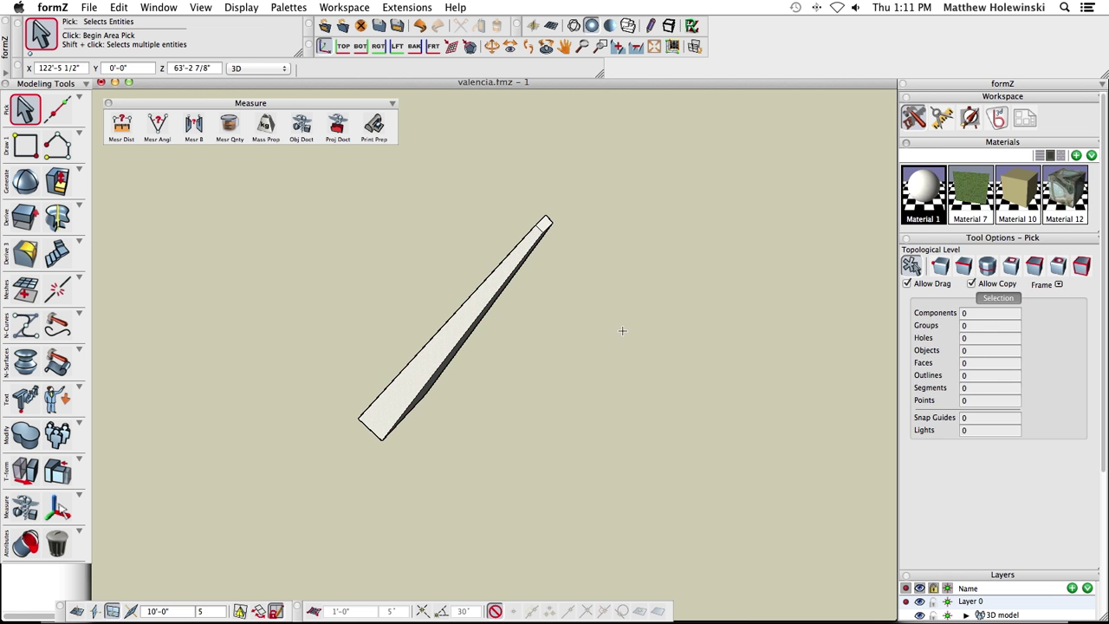
Step: Undo the Object Doctor repair and check the open-ended leg's topology information again
middle_click_drag(609, 319, 520, 294)
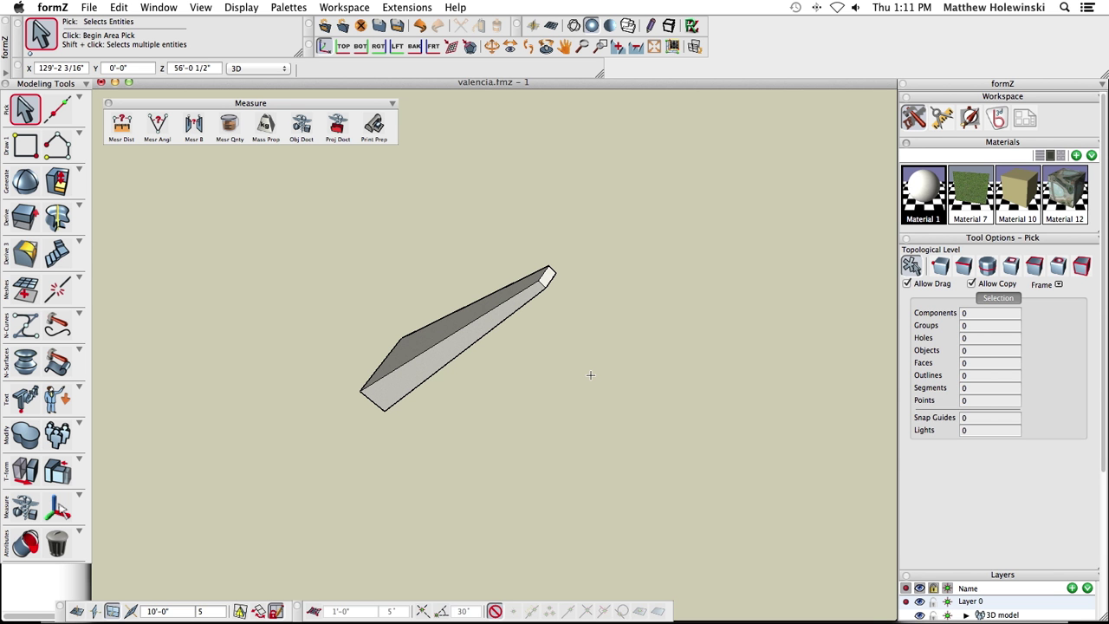
key("super+z")
mouse_move(477, 389)
middle_mouse_down()
mouse_move(606, 231)
mouse_move(484, 391)
mouse_move(562, 332)
mouse_move(523, 367)
mouse_move(542, 356)
mouse_move(372, 465)
mouse_move(478, 465)
mouse_move(627, 342)
mouse_move(537, 396)
mouse_move(567, 327)
mouse_move(478, 378)
middle_mouse_up()
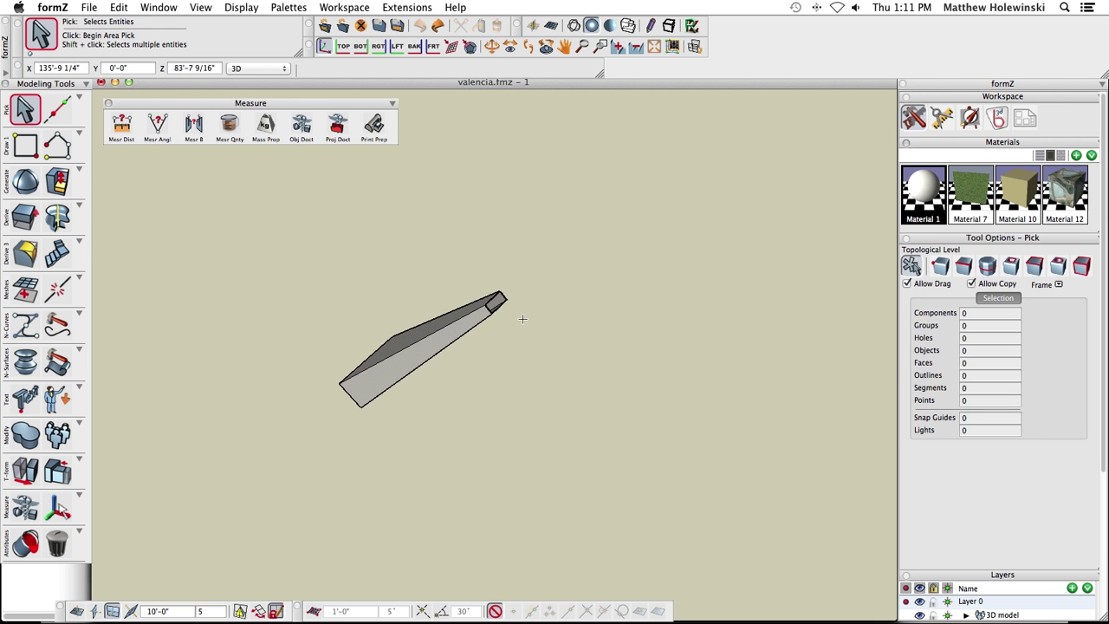
mouse_move(528, 352)
middle_mouse_down()
mouse_move(493, 366)
mouse_move(542, 344)
middle_mouse_up()
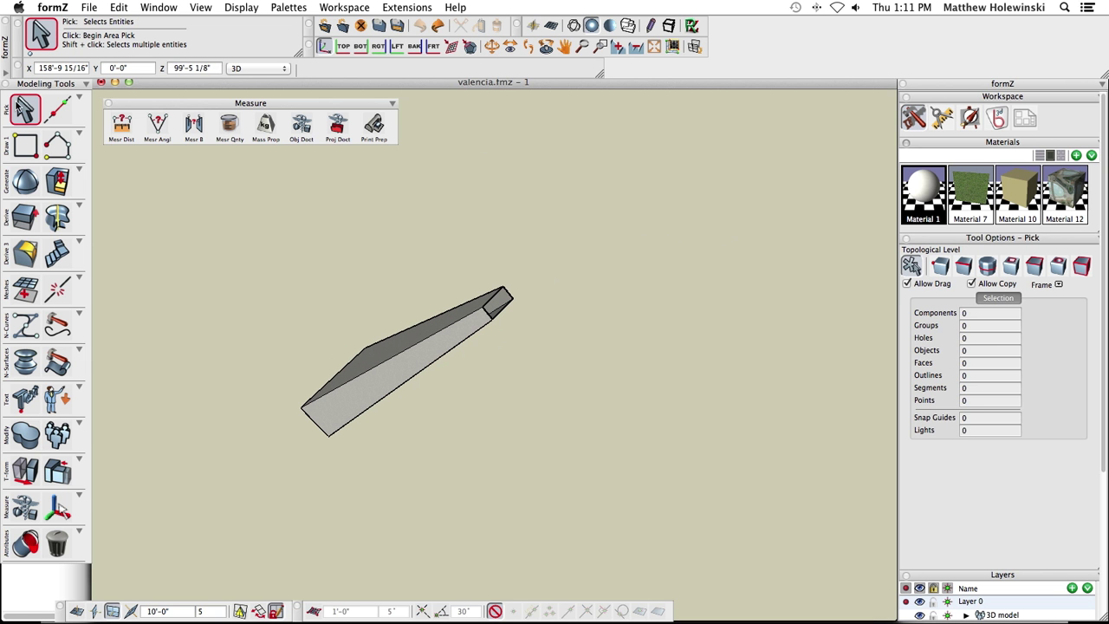
left_click(57, 107)
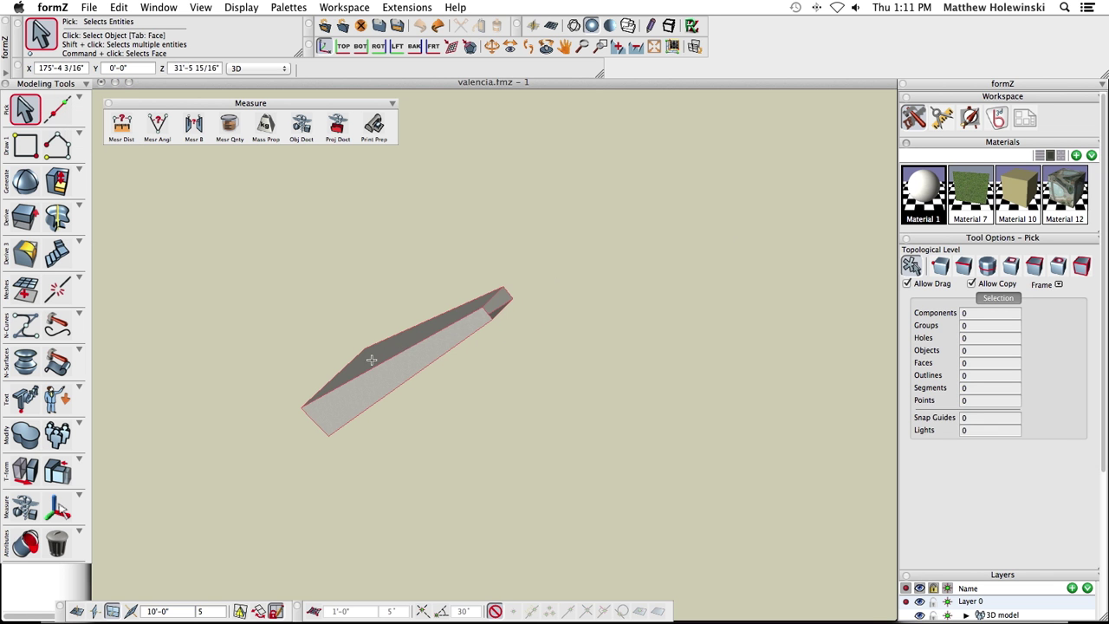
left_click(447, 329)
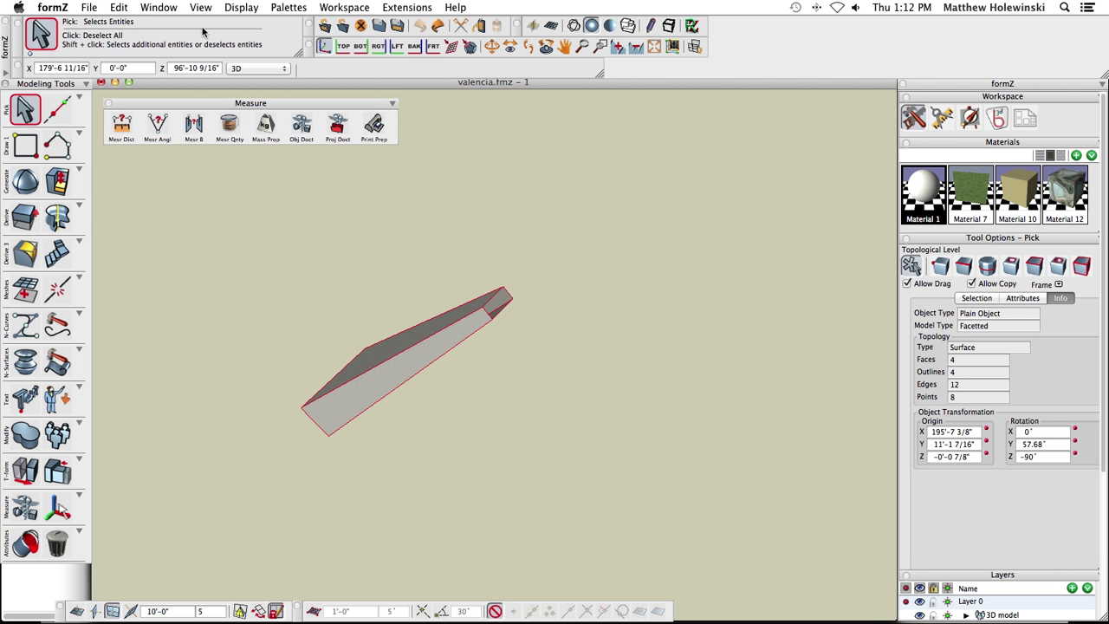
Step: Turn on Show Direction in the display options and switch the leg to wire frame display
left_click(232, 8)
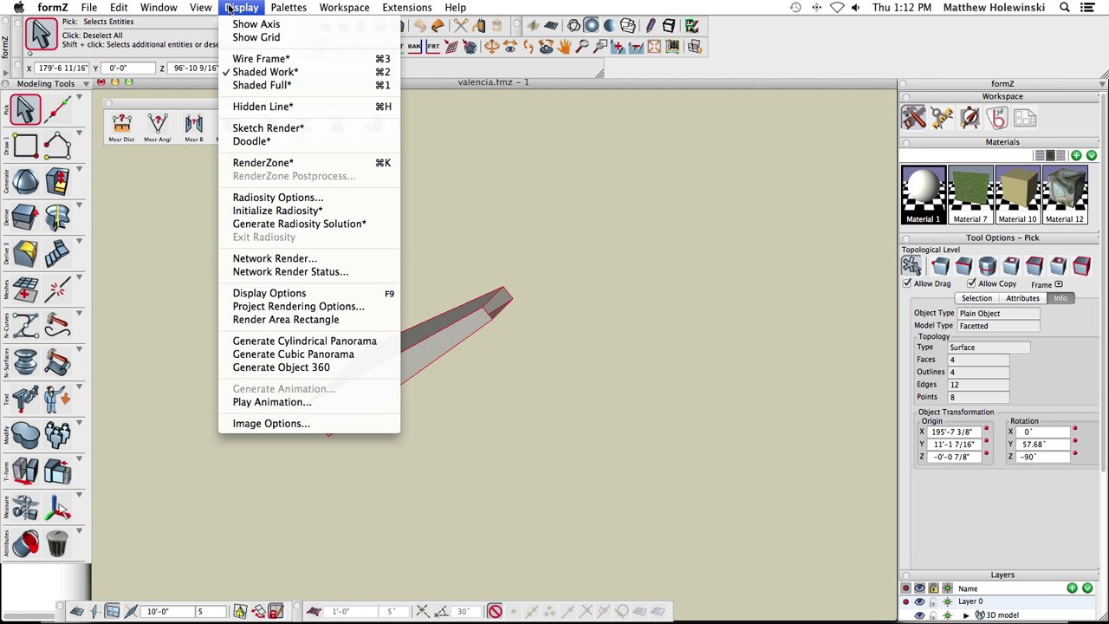
left_click(267, 295)
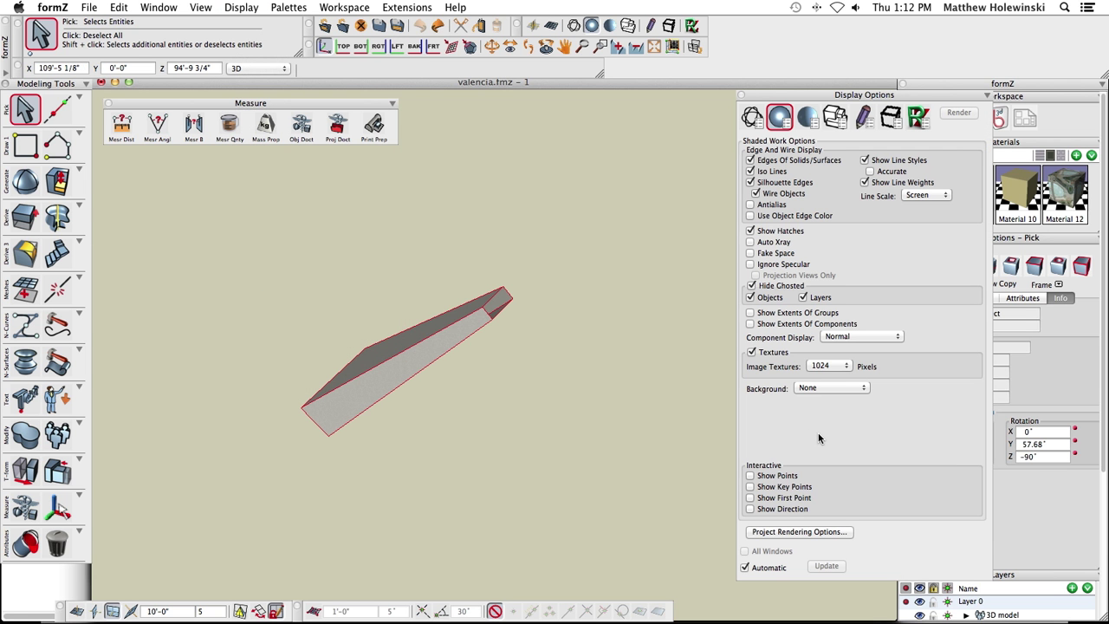
left_click(750, 509)
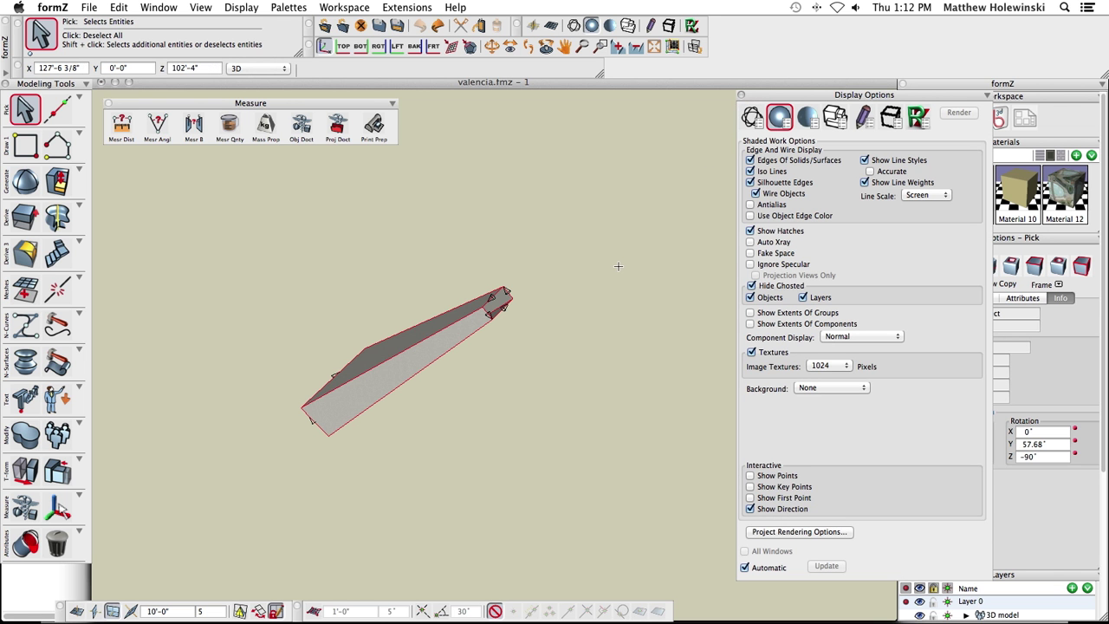
left_click(573, 26)
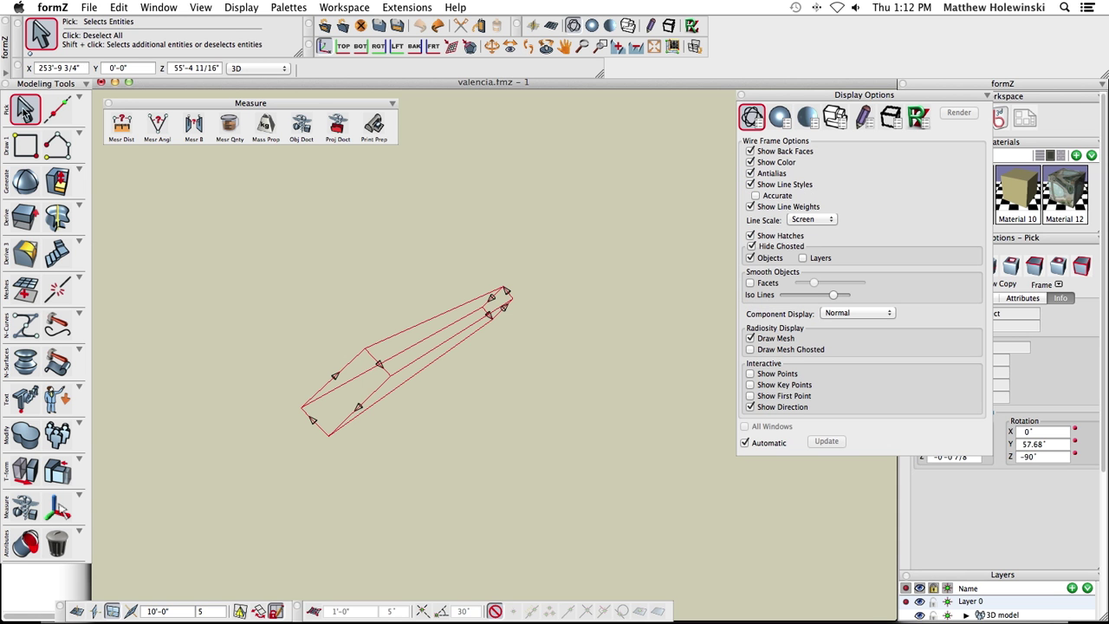
Step: Examine the direction arrows around both open ends of the leg from several angles
left_click(425, 289)
mouse_move(601, 393)
left_mouse_down()
mouse_move(537, 381)
mouse_move(601, 408)
left_mouse_up()
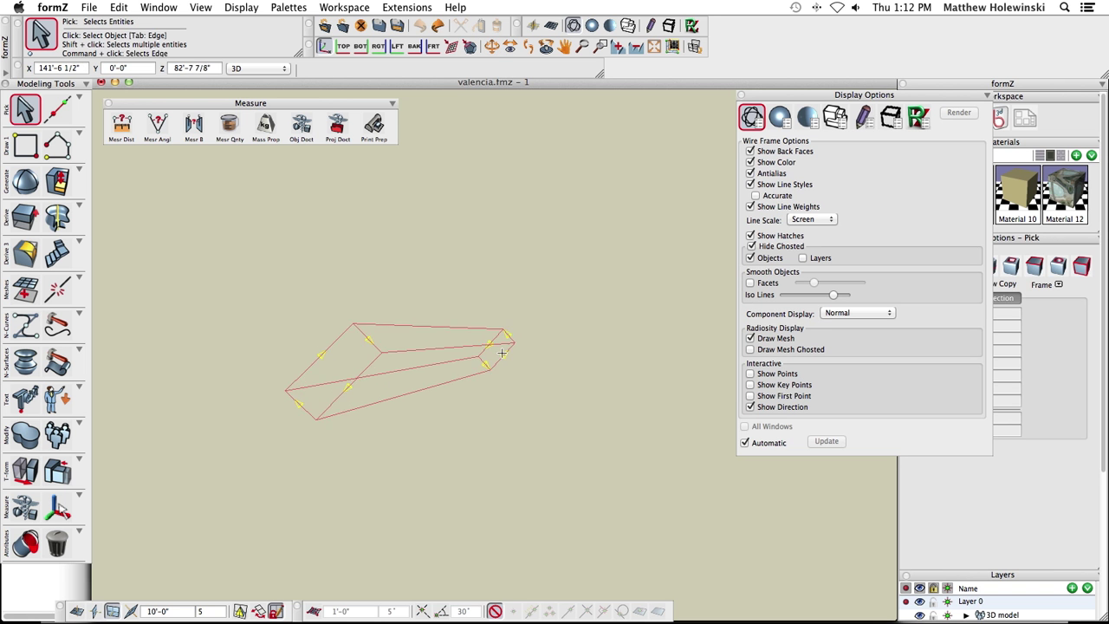
left_click_drag(546, 394, 495, 414)
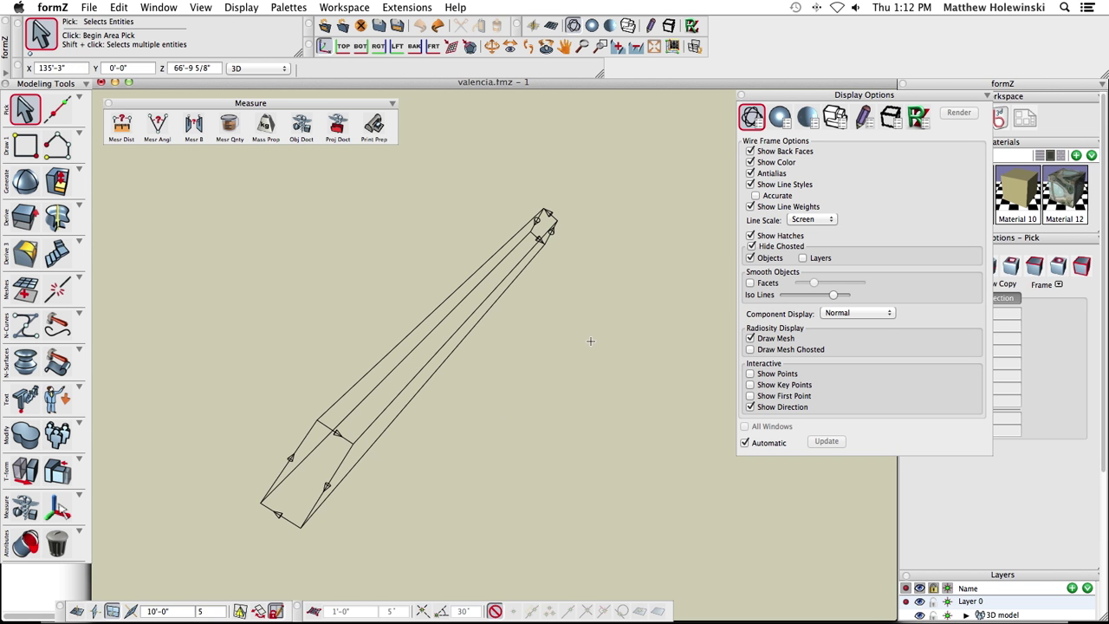
left_click_drag(589, 337, 625, 367)
key("Escape")
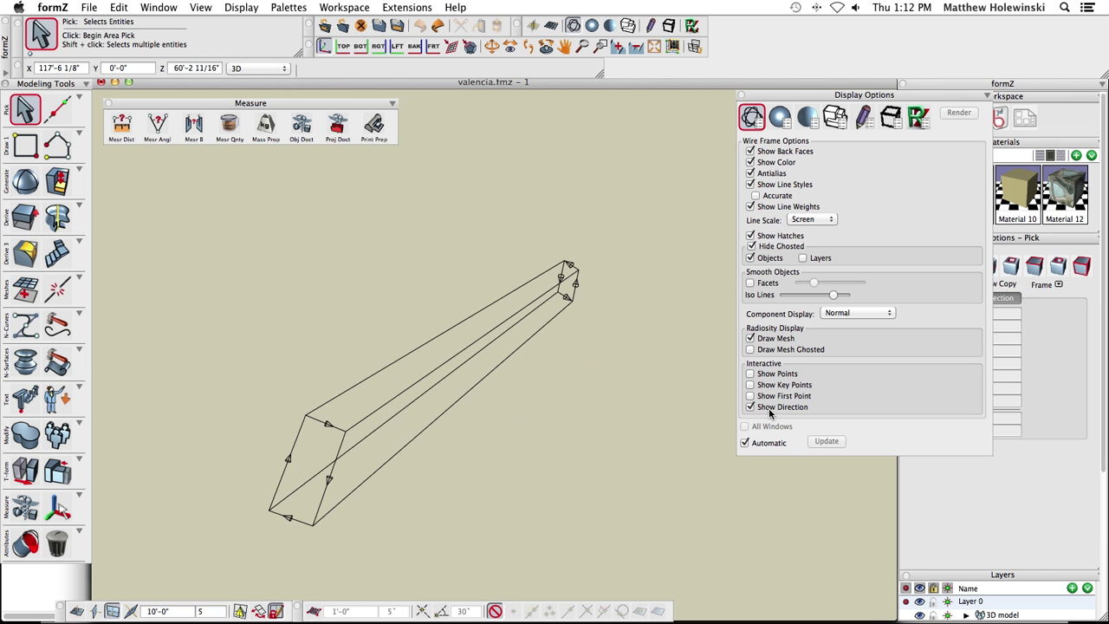
Step: Turn off Show Direction and return the leg to Shaded Work display
left_click(750, 407)
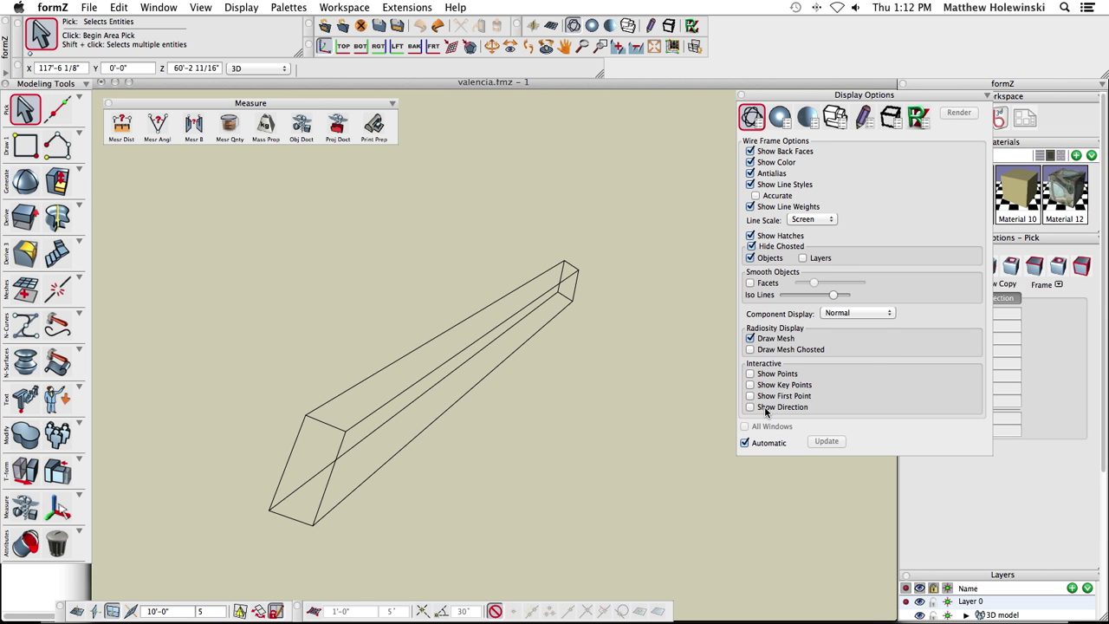
left_click(591, 26)
left_click_drag(554, 381, 566, 373)
key("p")
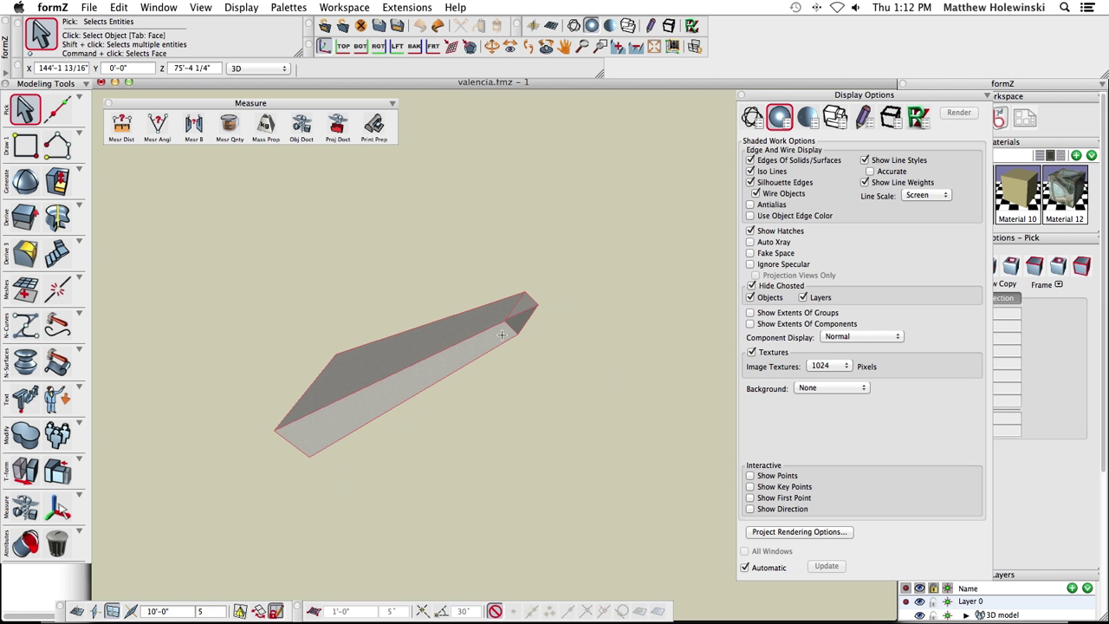
Step: Cap the leg's narrow open end with the Cap tool, using the edges around the opening
left_click(63, 261)
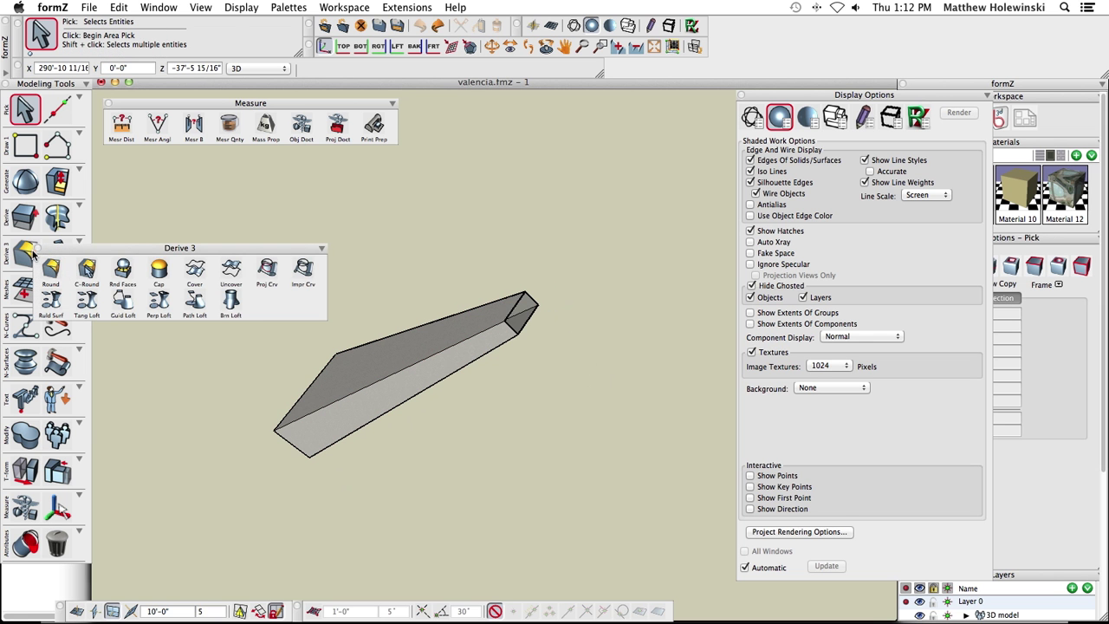
left_click_drag(168, 253, 207, 219)
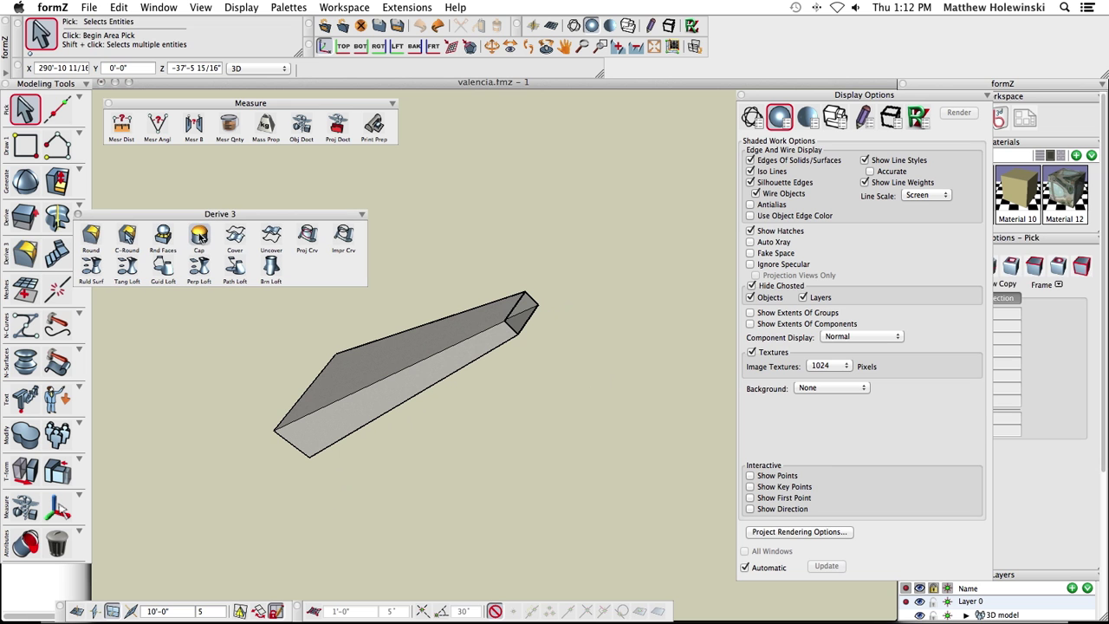
left_click(199, 236)
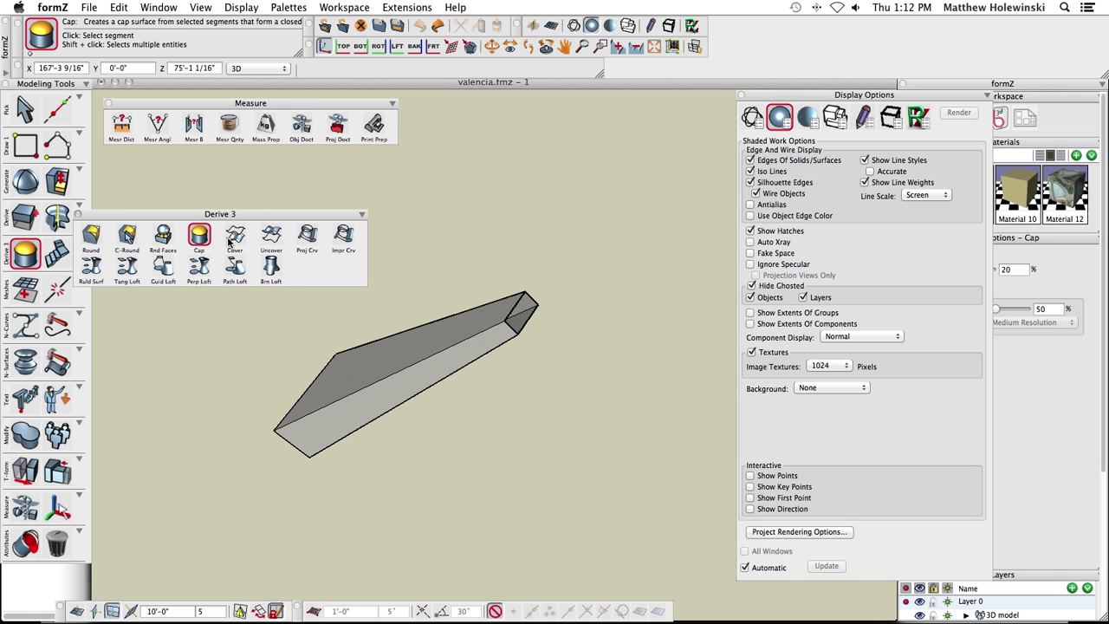
left_click(742, 95)
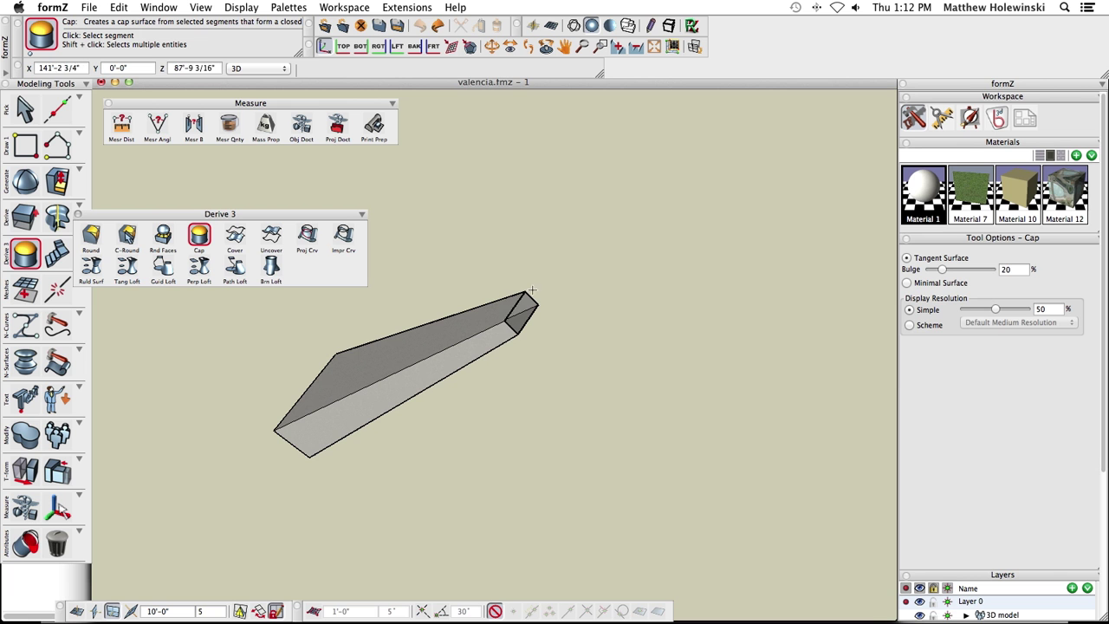
left_click(536, 300)
left_click(534, 300, "shift")
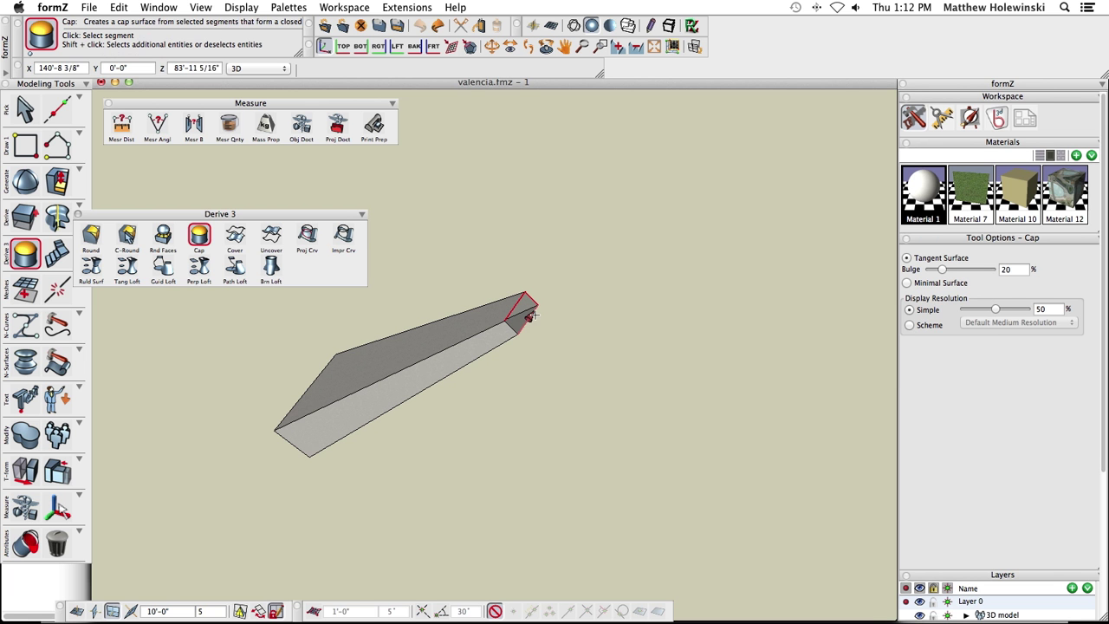
left_click(530, 317, "shift")
left_click(555, 301)
Step: Change the narrow end's cap from a bulging tangent surface to a flat Minimal Surface and inspect it
scroll(545, 323, "up", 5)
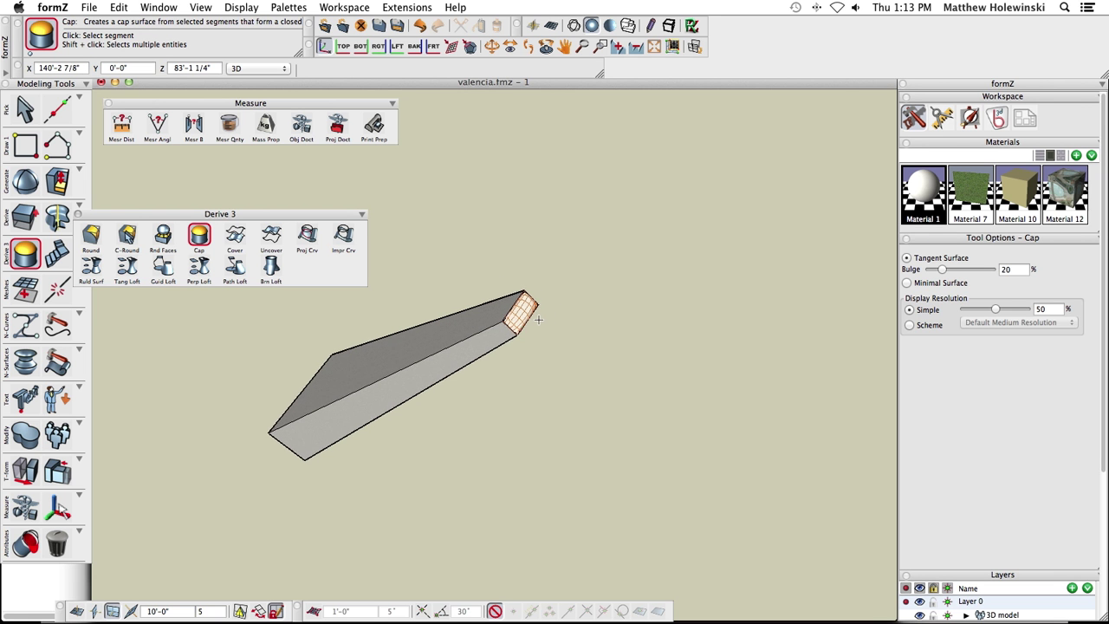
middle_click_drag(535, 330, 508, 218)
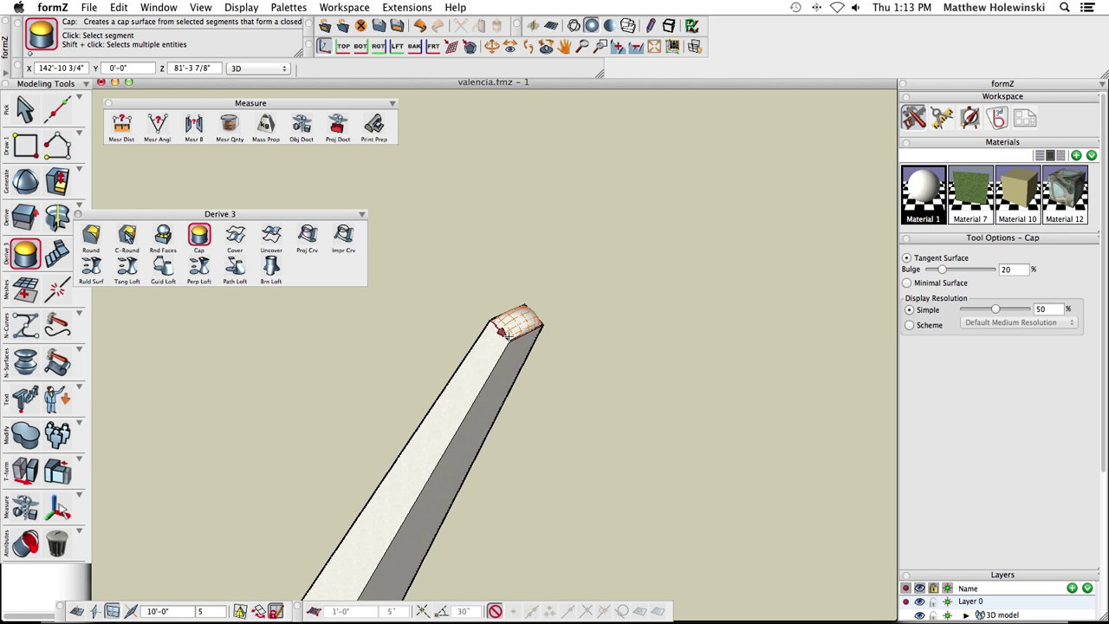
middle_click_drag(554, 359, 490, 366)
scroll(488, 351, "up", 5)
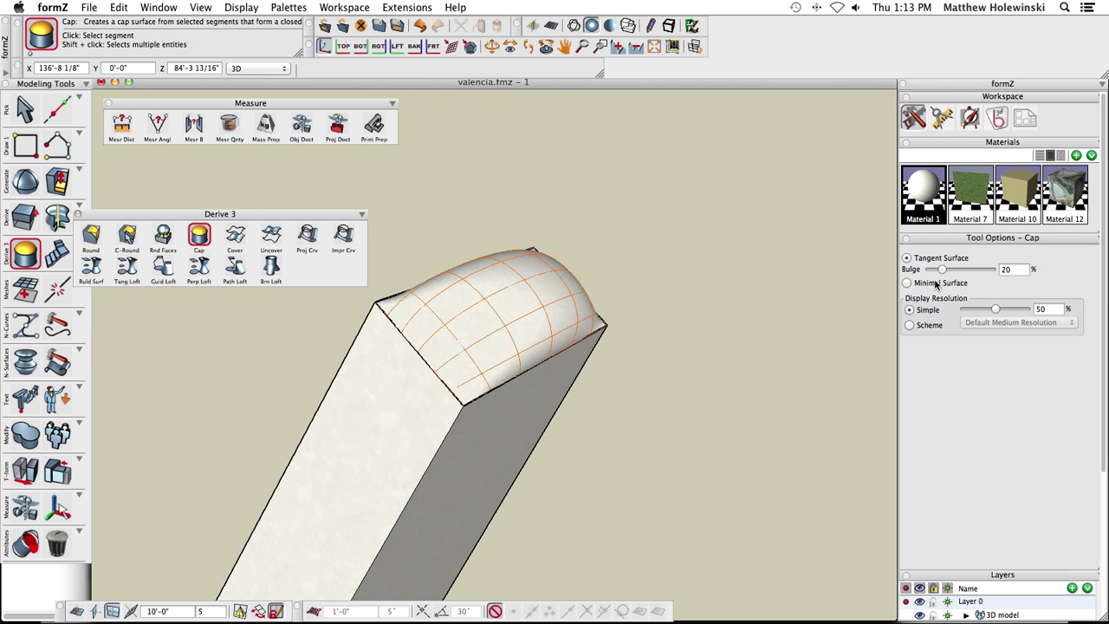
left_click(908, 284)
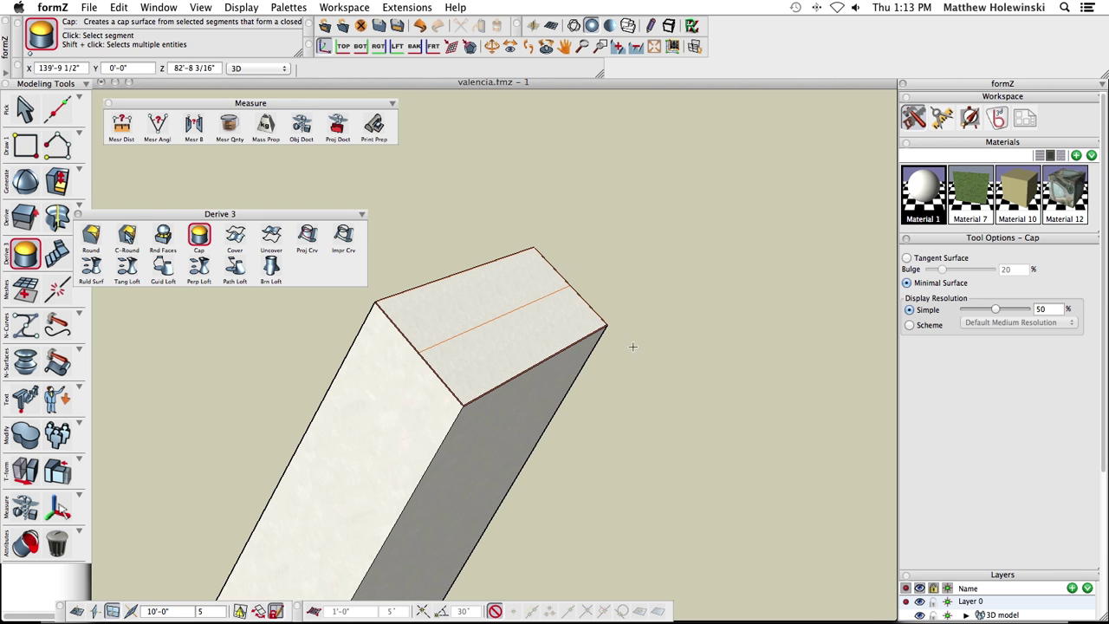
key("v")
left_click_drag(632, 347, 379, 468)
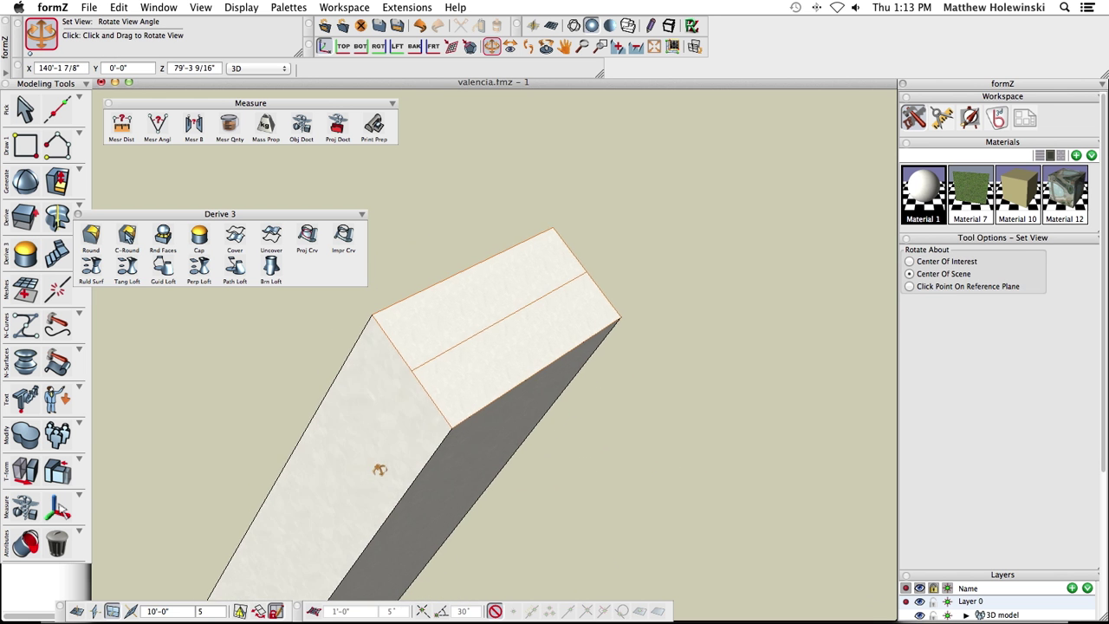
key("v")
left_click_drag(642, 332, 406, 261)
Step: Stitch the narrow-end cap to the leg's side surfaces
left_click_drag(295, 215, 327, 164)
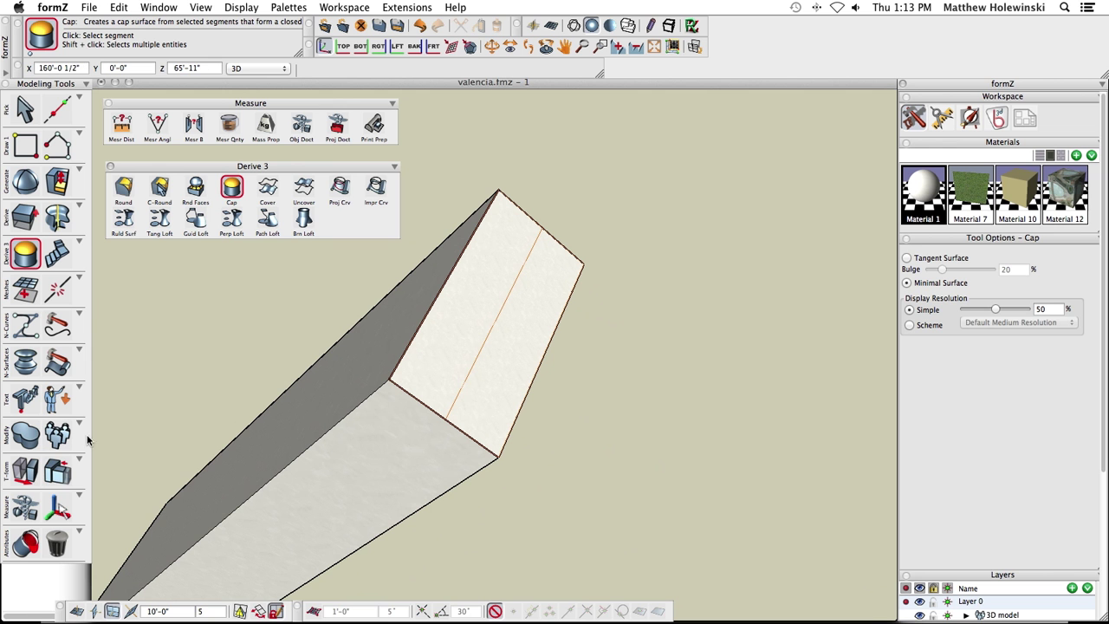
left_click(30, 437)
left_click_drag(112, 435, 200, 282)
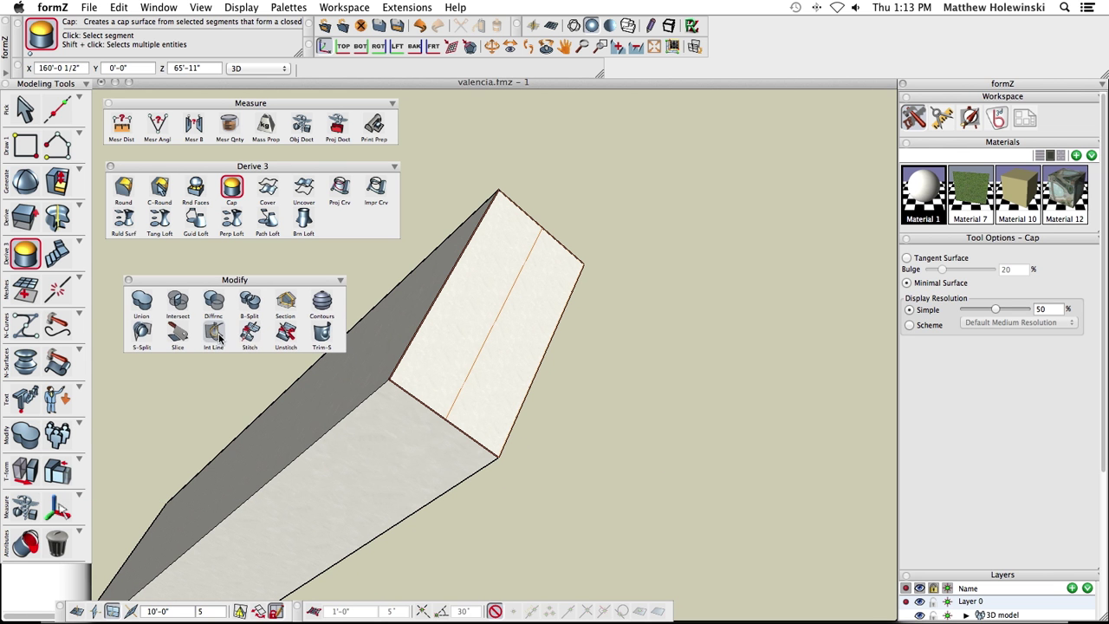
left_click(249, 334)
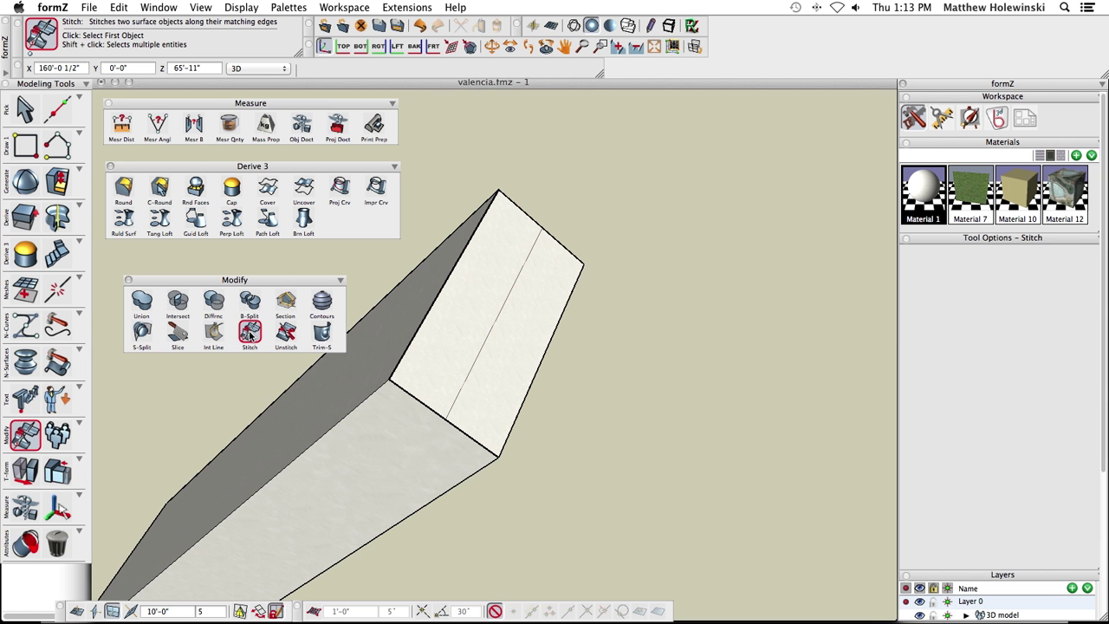
left_click(379, 344)
left_click(479, 309)
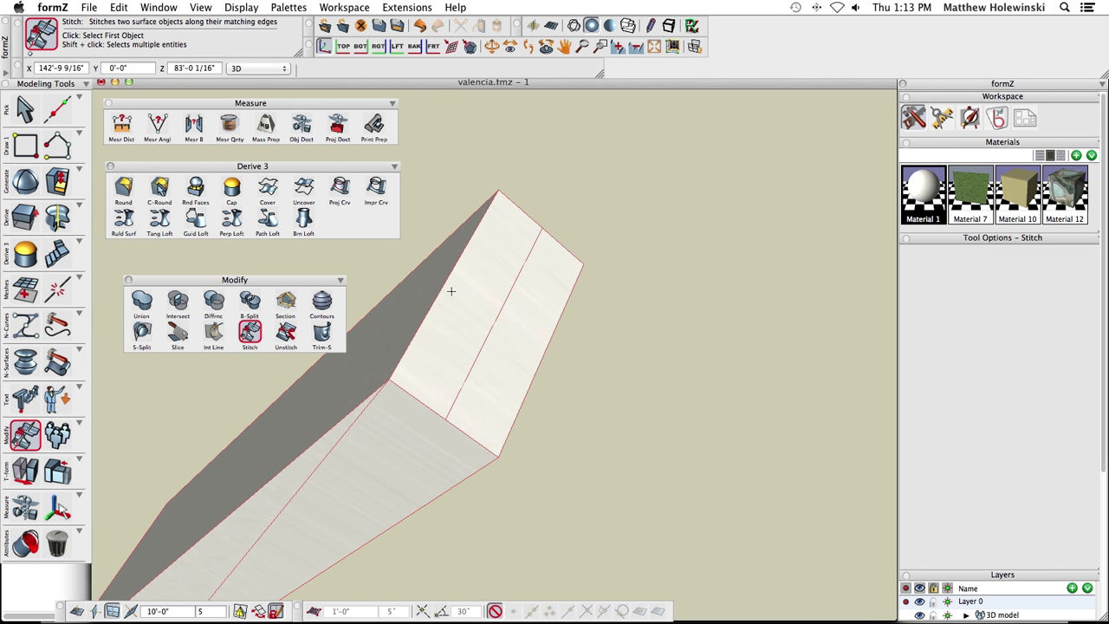
left_click(623, 203)
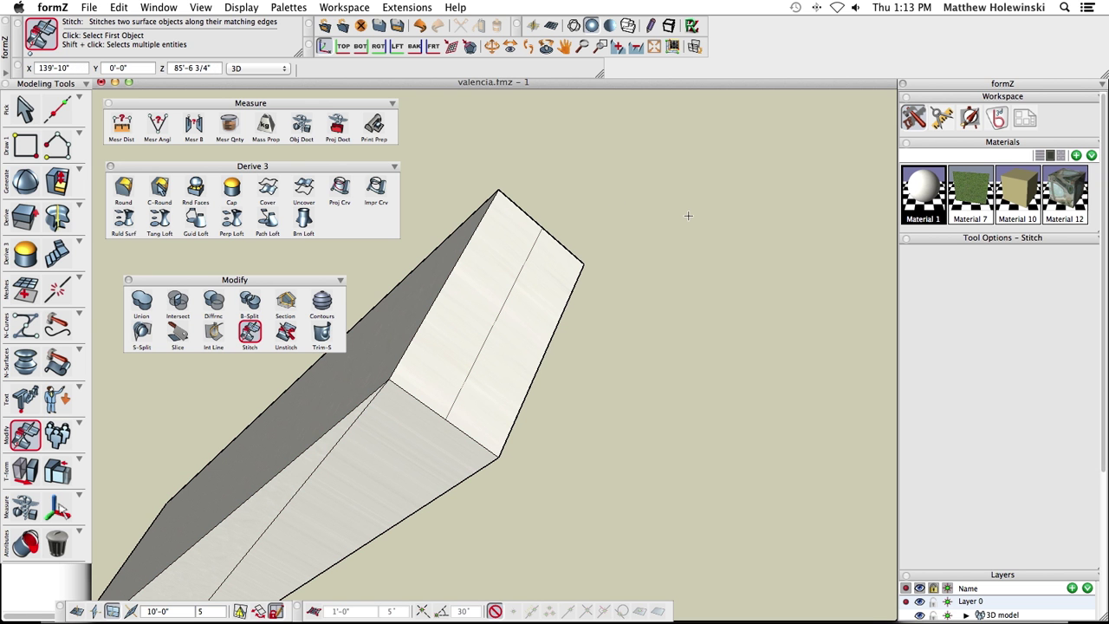
Step: Examine the unstitched narrow-end cap's edge directions in wire frame with Show Direction on, and return to Shaded Work display
left_click(234, 7)
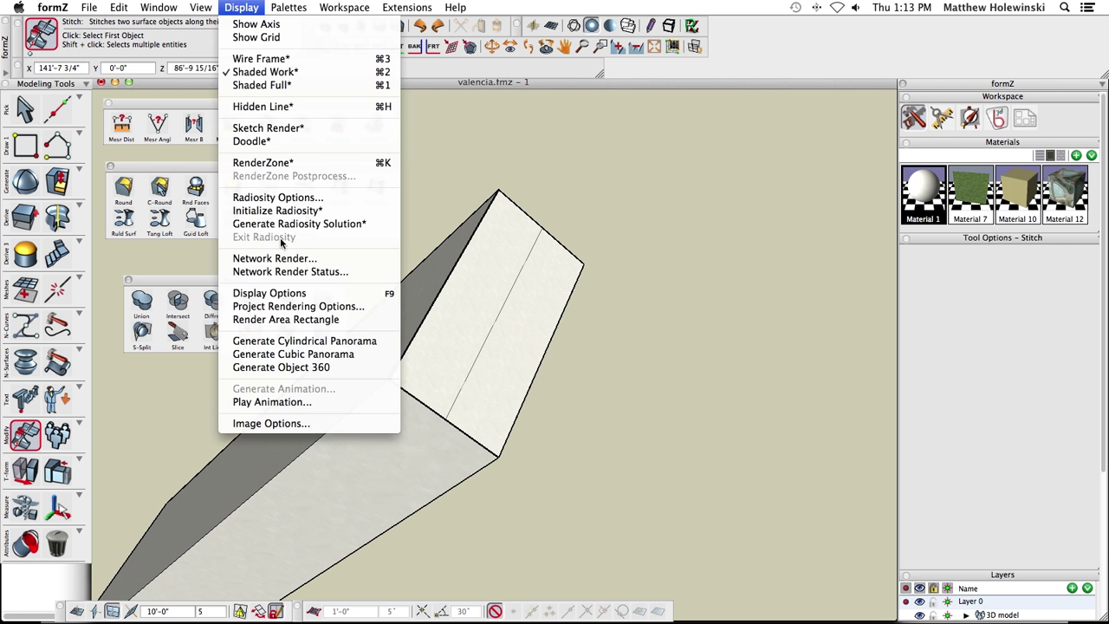
left_click(286, 296)
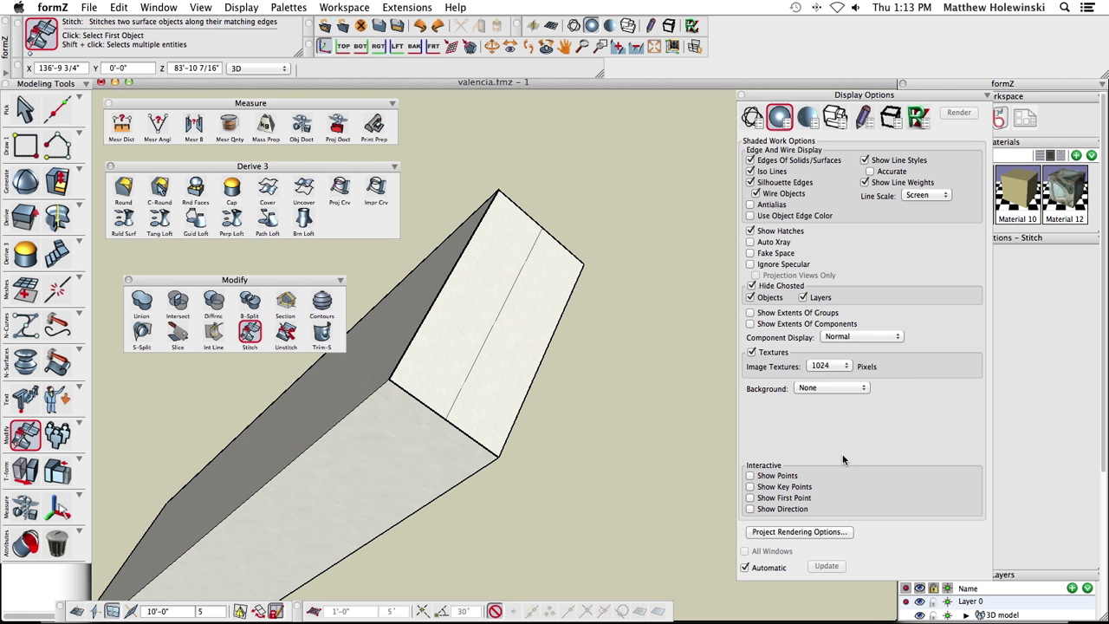
left_click(775, 511)
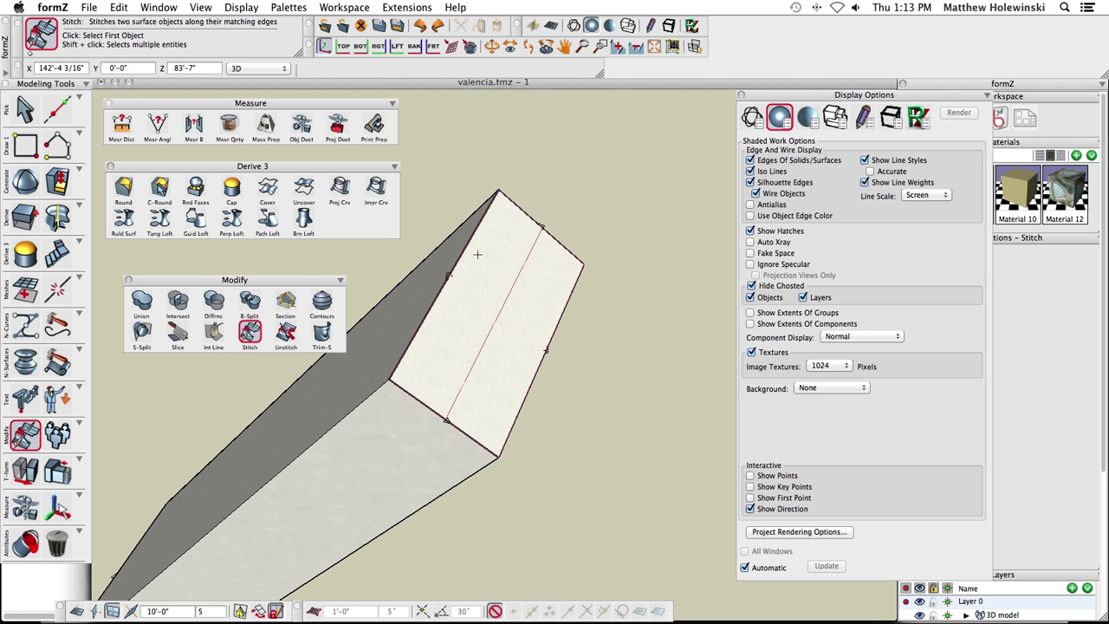
key("super+1")
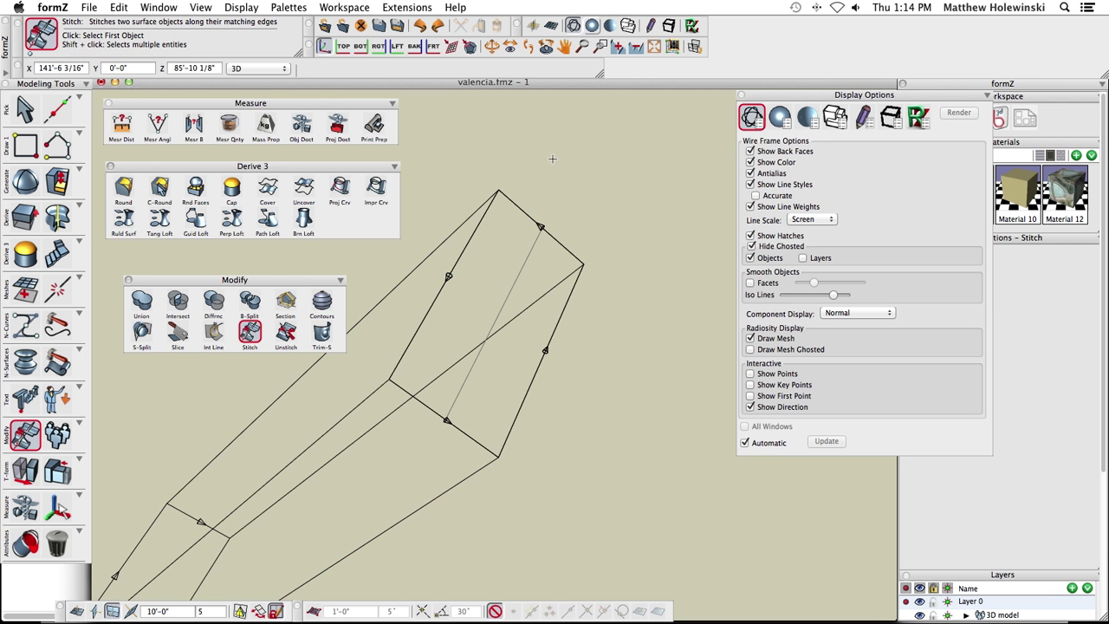
key("super+2")
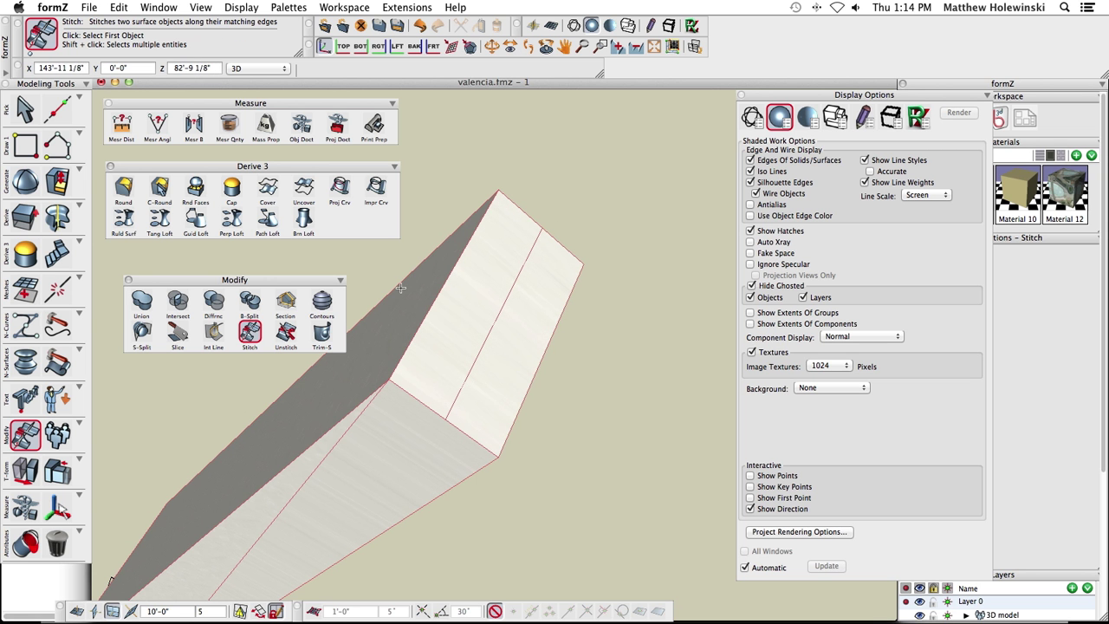
Step: Cap the leg's wide open end with a Minimal Surface, using the edges around the opening
middle_click_drag(557, 546, 513, 438)
middle_click_drag(509, 390, 356, 502)
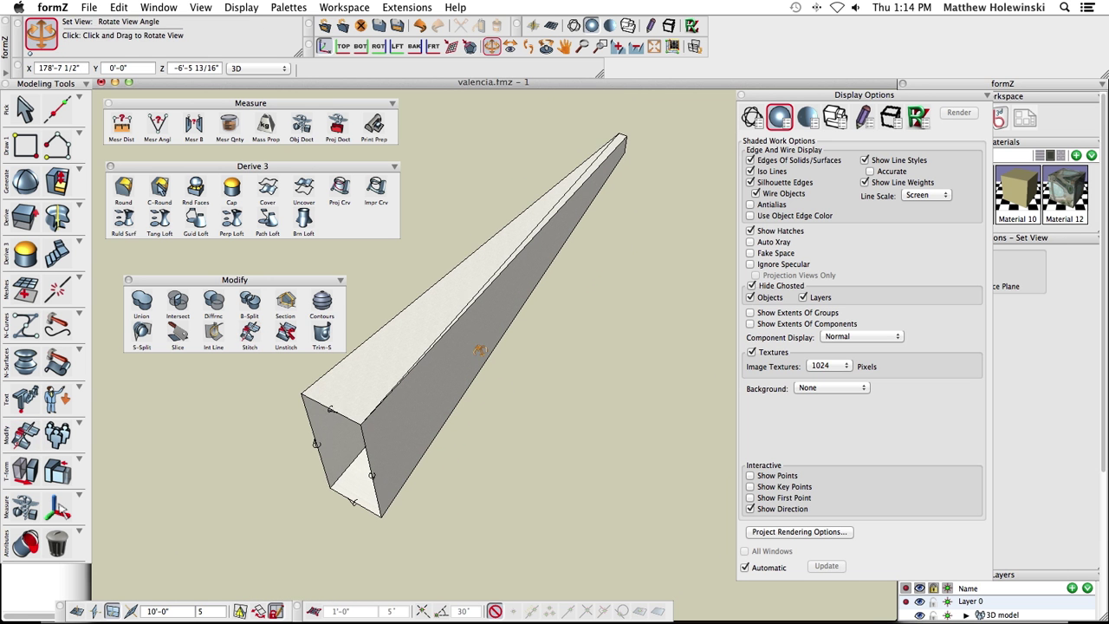
left_click(231, 188)
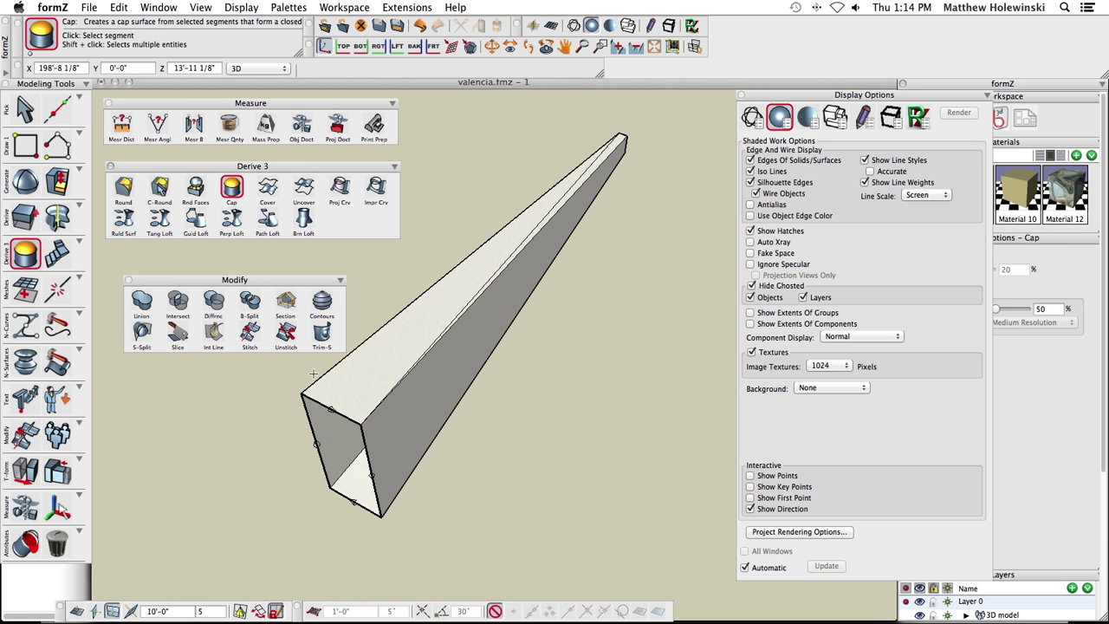
left_click(329, 411)
left_click(371, 472, "shift")
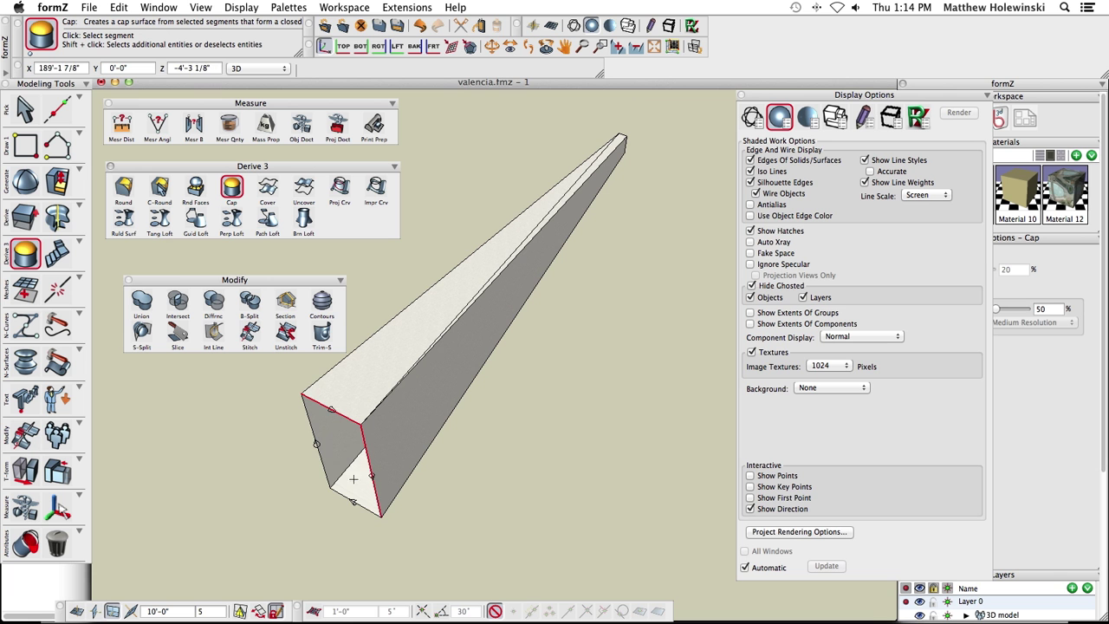
left_click(344, 491, "shift")
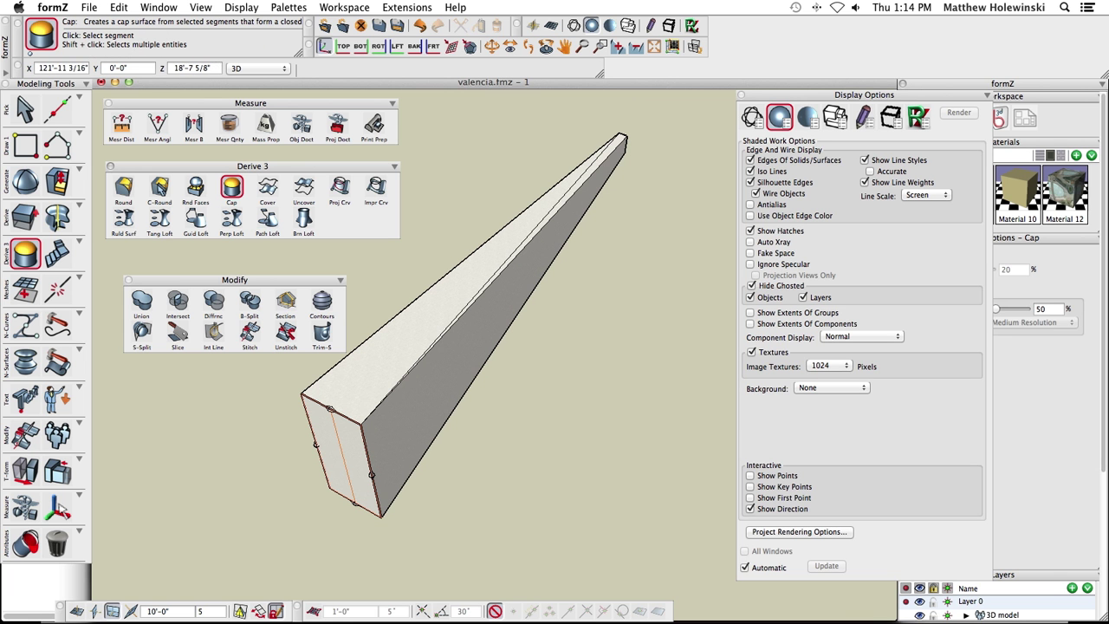
Step: Stitch the wide-end cap to the leg
left_click_drag(758, 100, 649, 103)
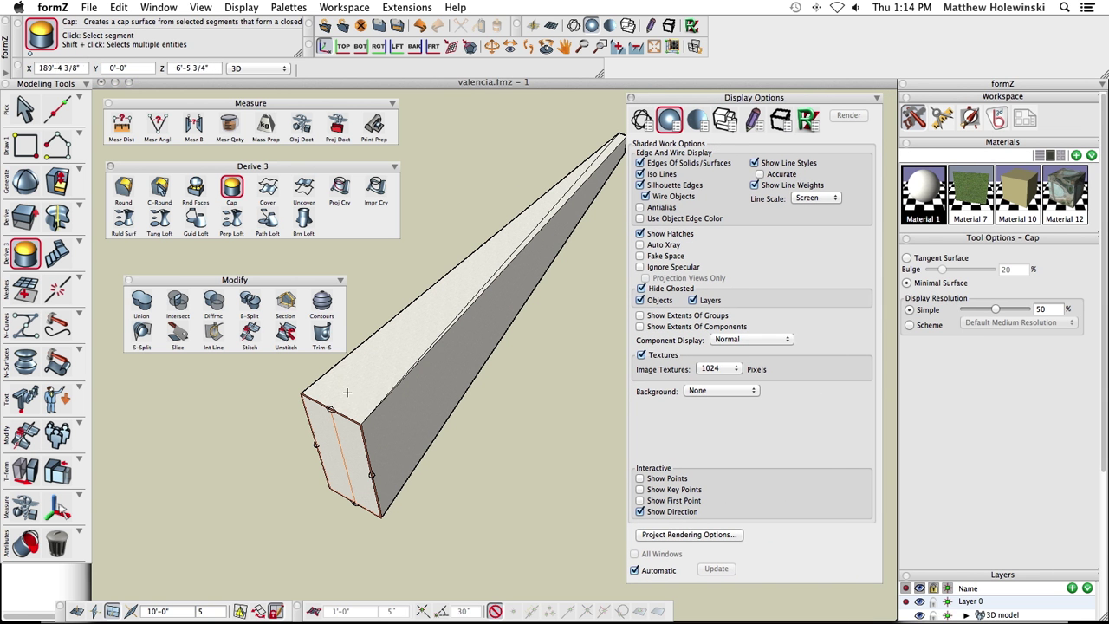
left_click(251, 336)
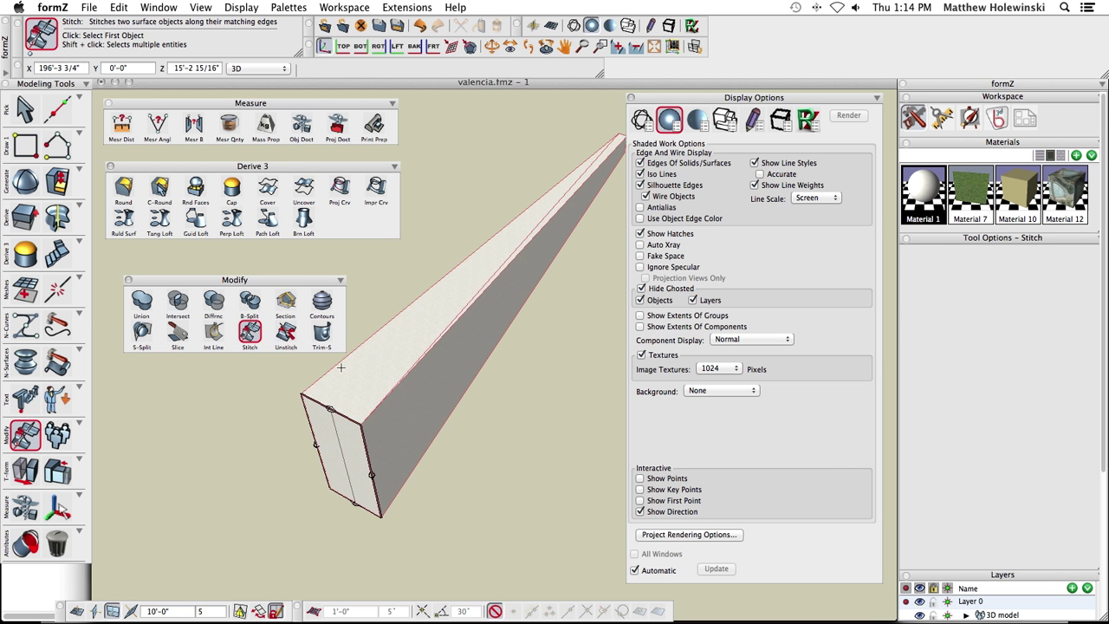
left_click(333, 410)
left_click(331, 417)
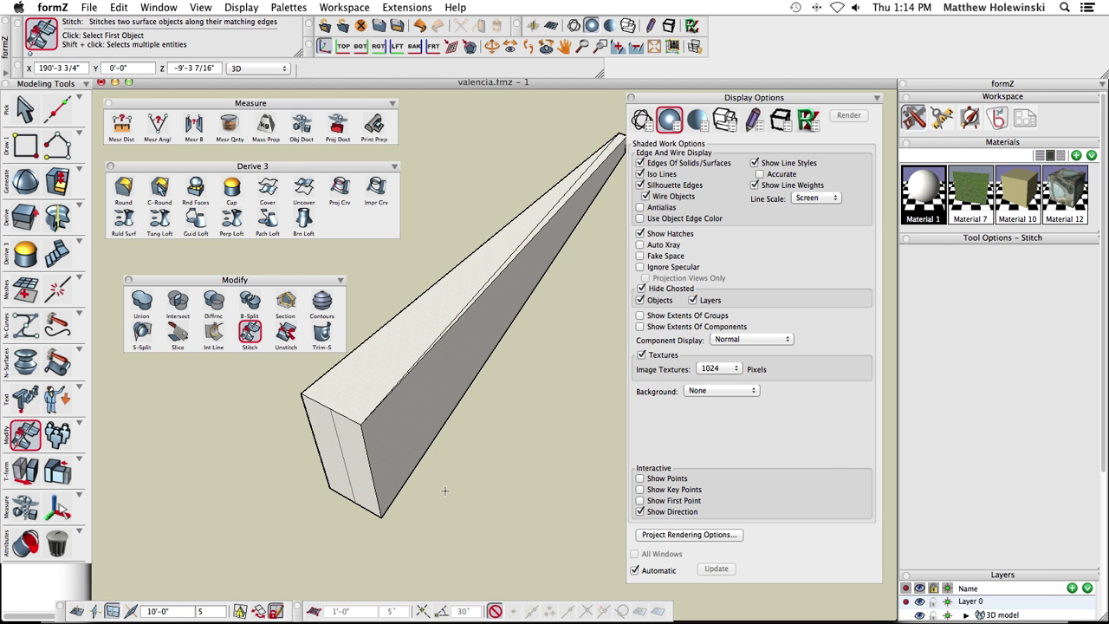
Step: Select the leg capped at both ends and check its topology information
middle_click_drag(370, 482, 377, 400)
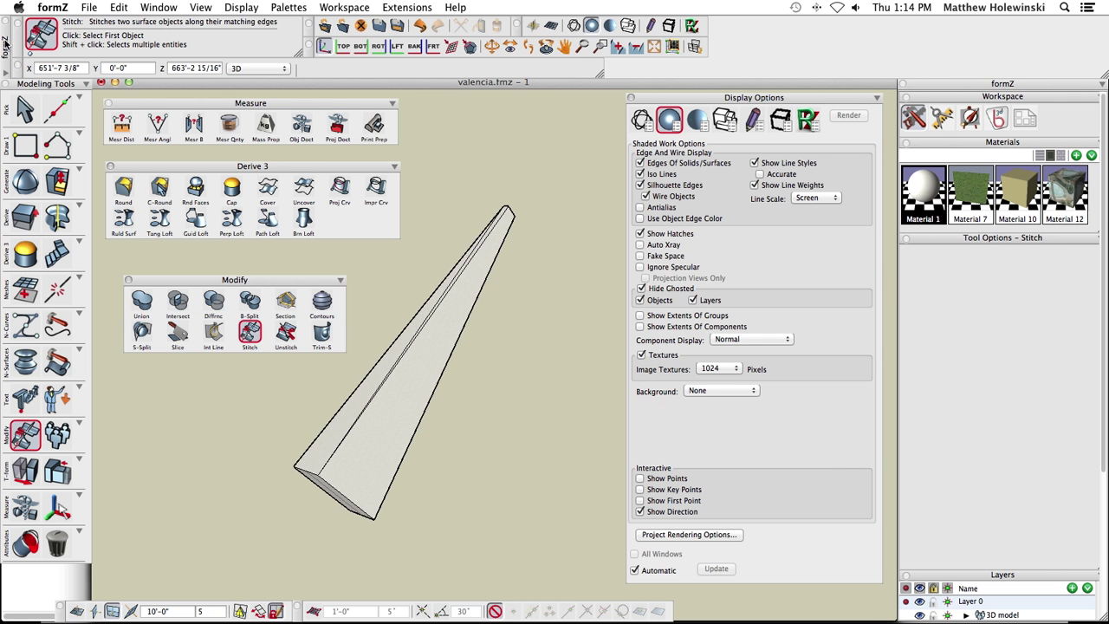
left_click(25, 108)
left_click(495, 277)
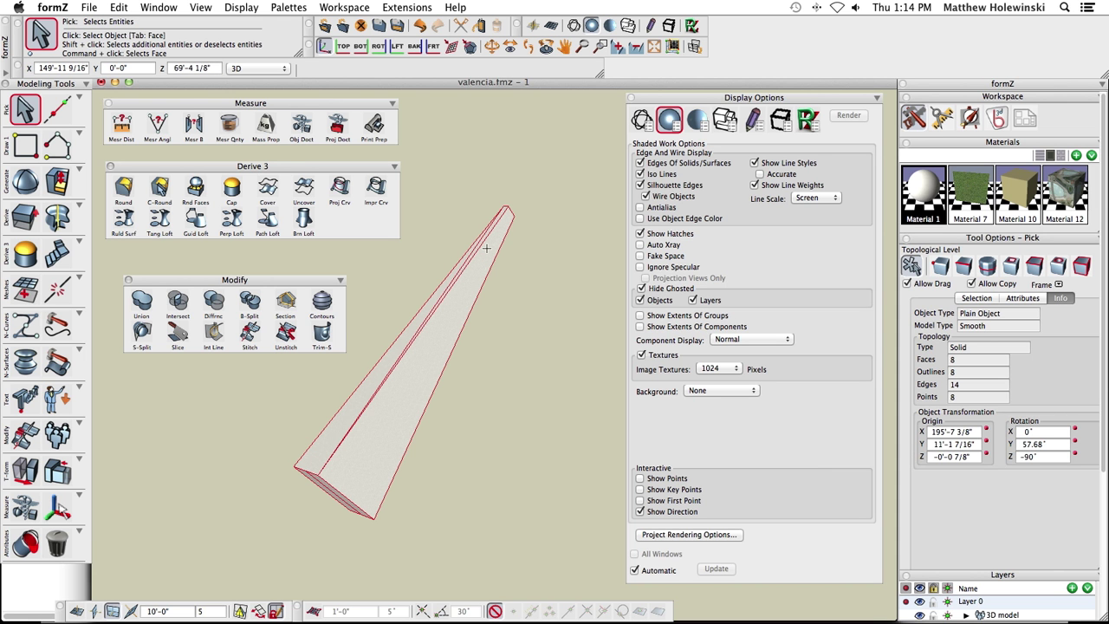
Step: Close the Display Options, Modify, Derive 3 and Measure palettes
left_click(632, 98)
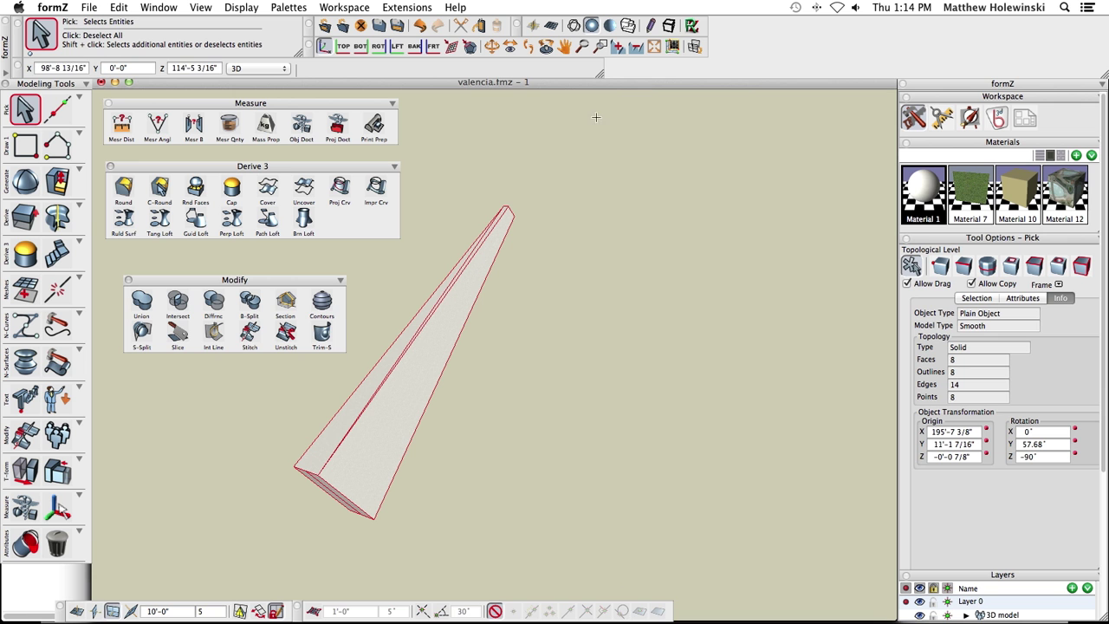
left_click(129, 280)
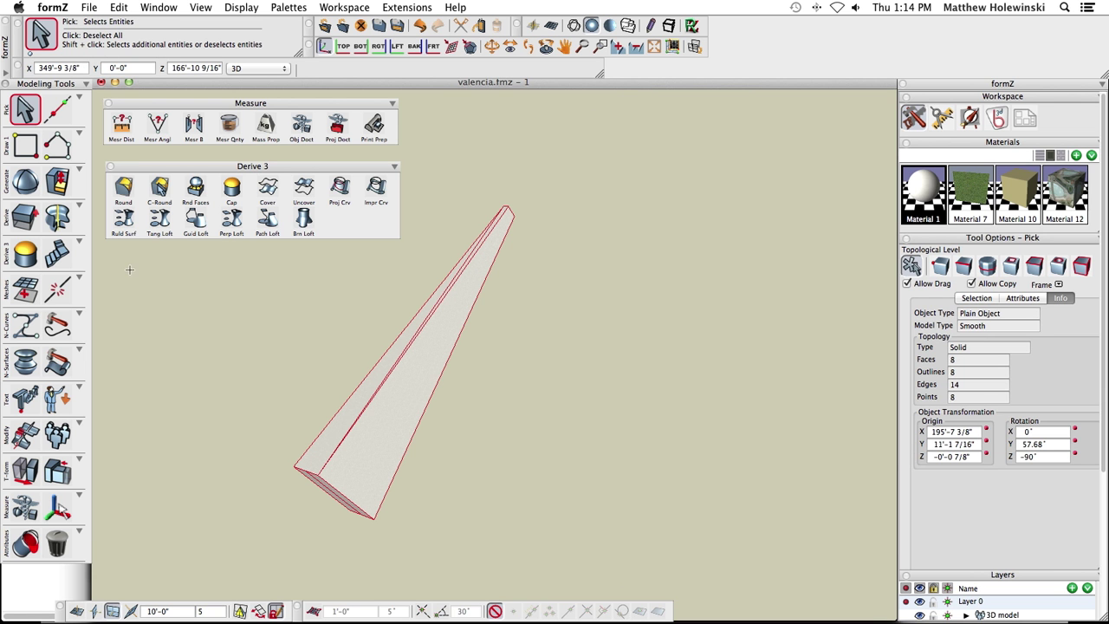
left_click(110, 166)
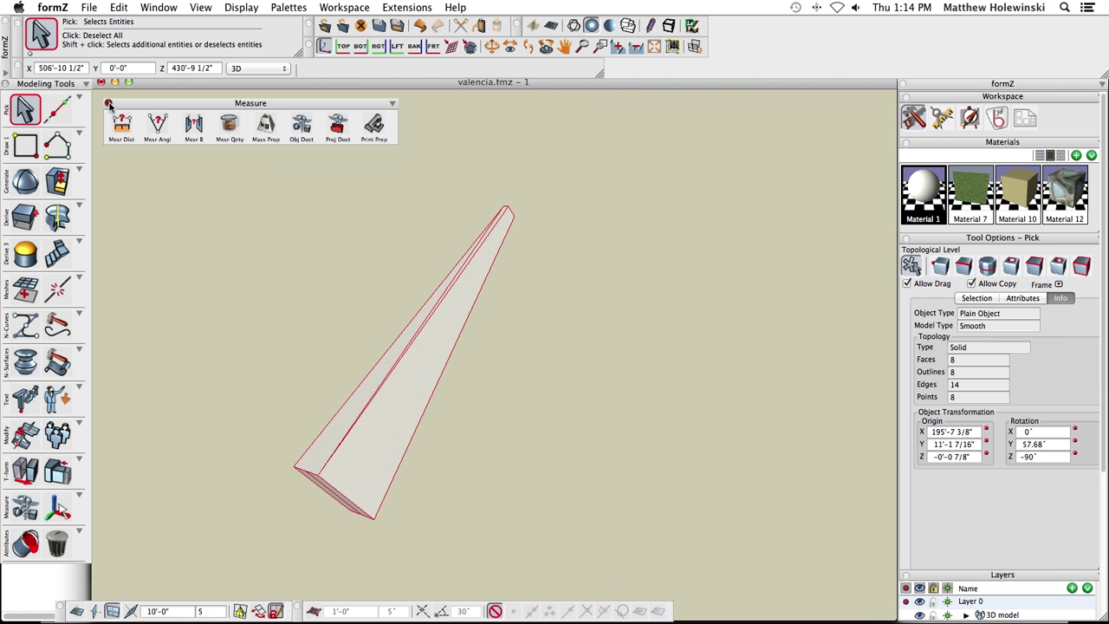
left_click(109, 103)
Step: Reveal the rest of the building model hidden around the isolated leg and deselect the leg
scroll(530, 365, "down", 2)
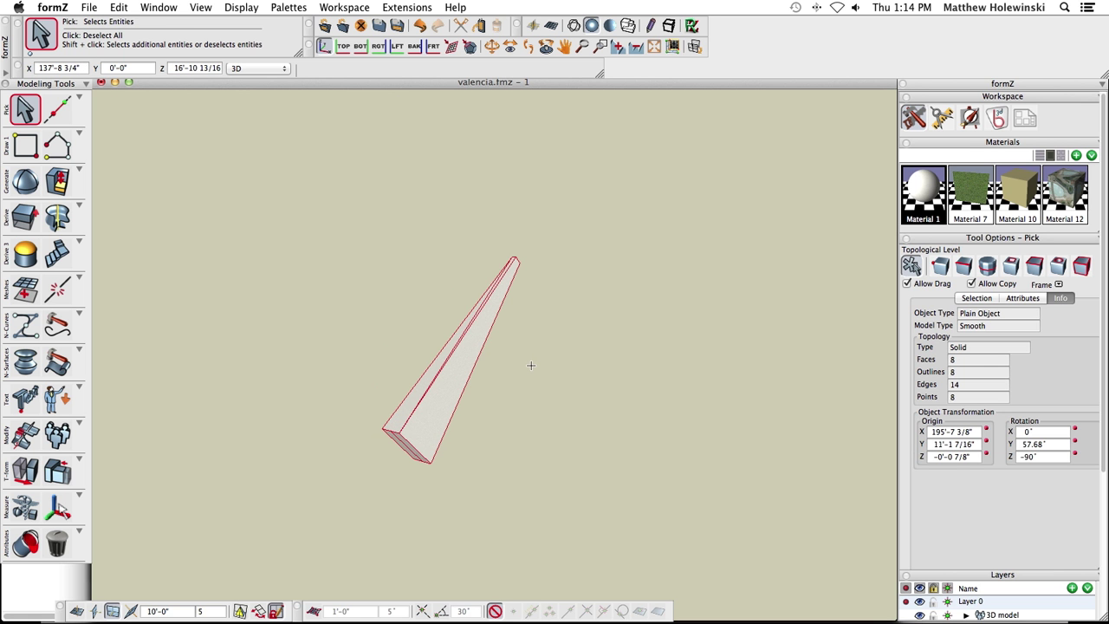
middle_click_drag(531, 365, 566, 519)
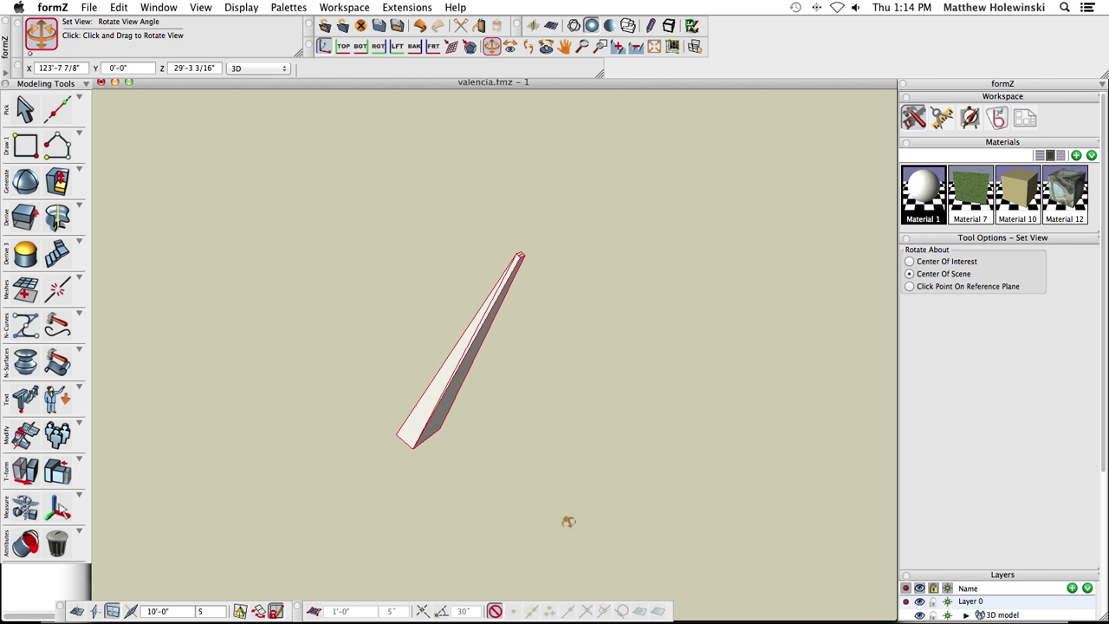
left_click(118, 7)
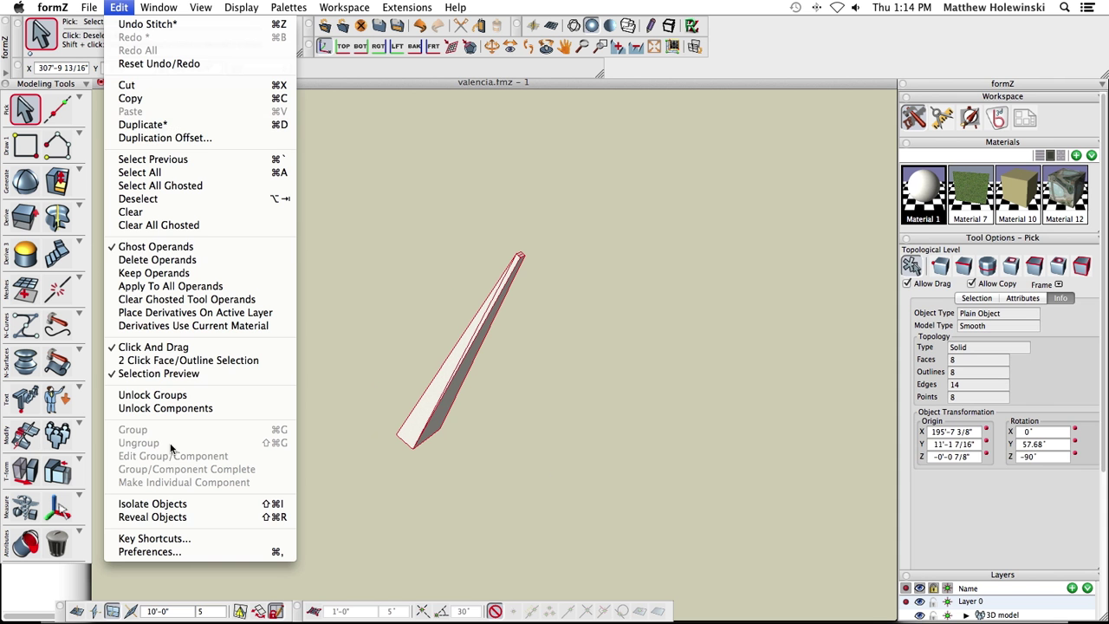
left_click(178, 518)
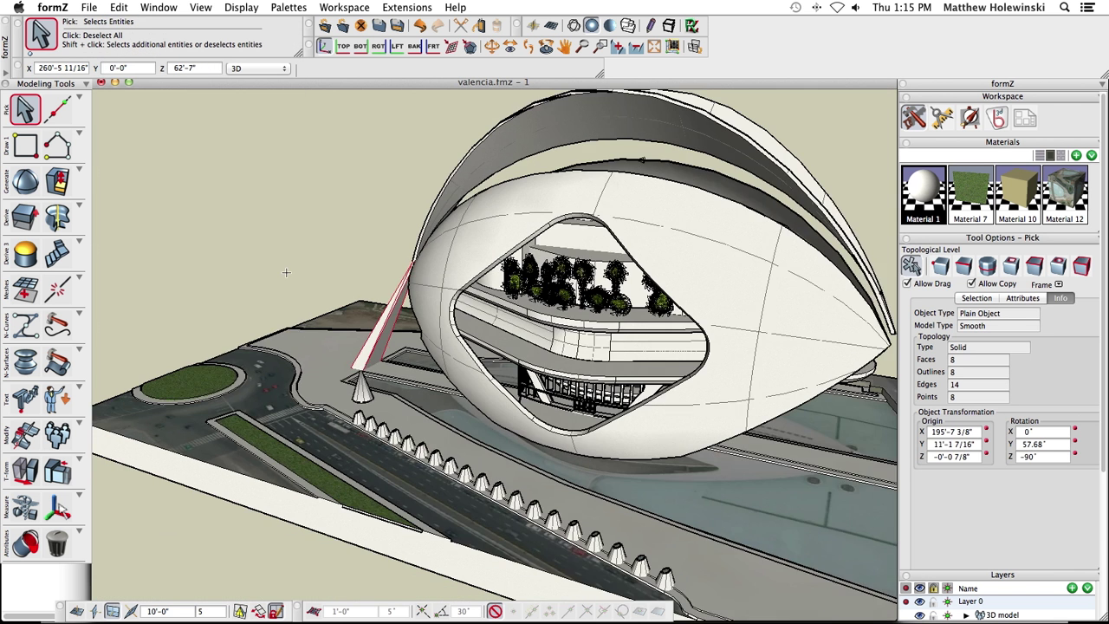
scroll(286, 272, "down", 3)
left_click(186, 203)
middle_click_drag(186, 203, 442, 227)
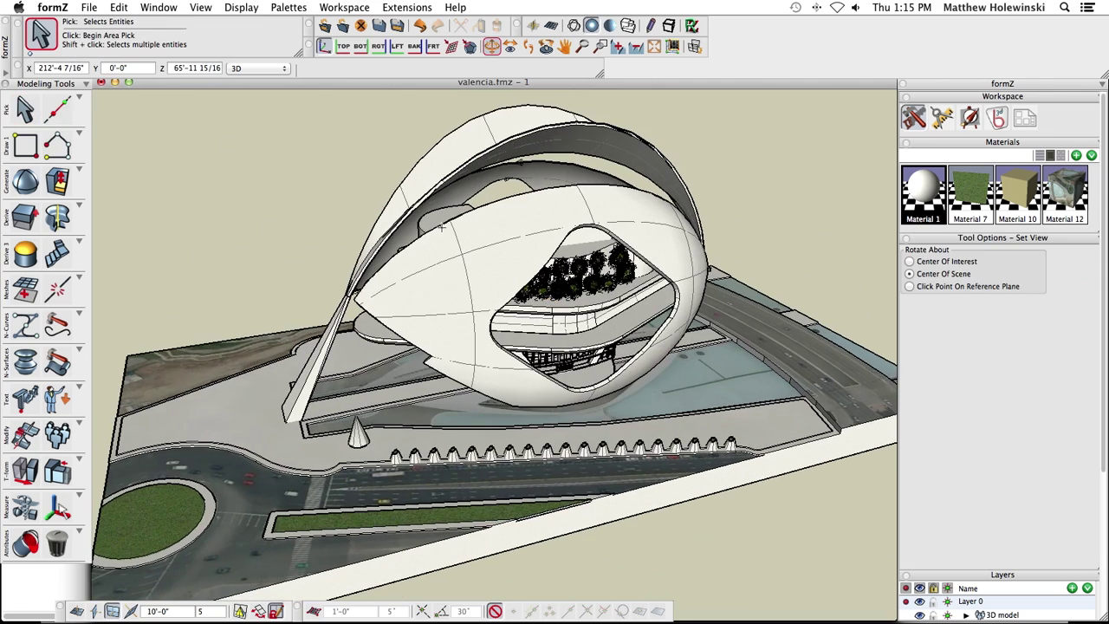
Step: Isolate the curved rear shell surface with the large opening and deselect it
left_click(27, 107)
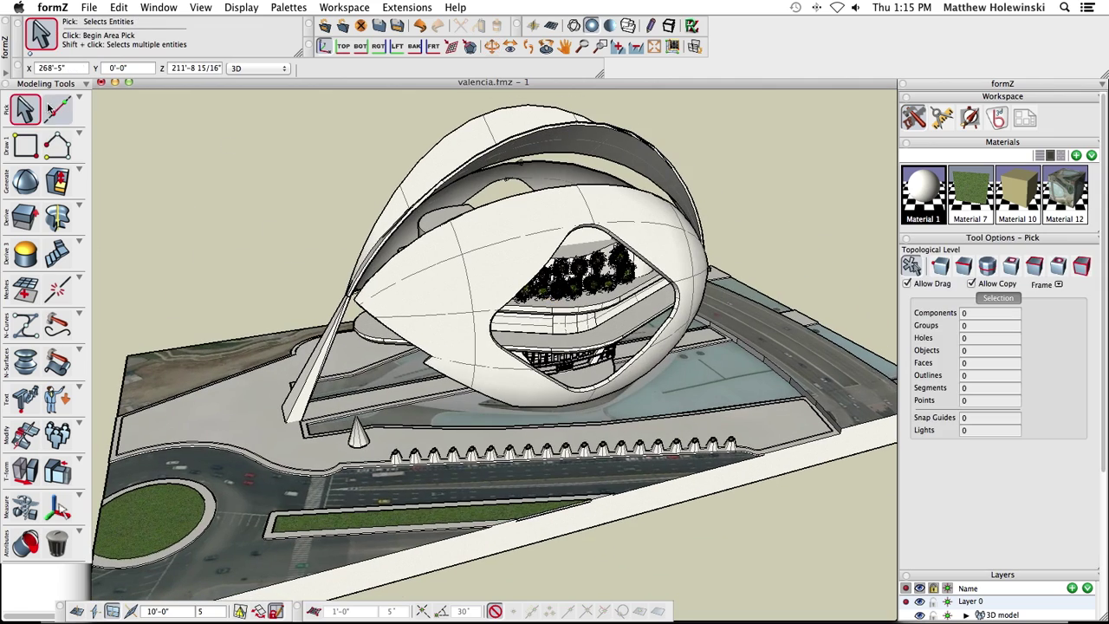
left_click(570, 170)
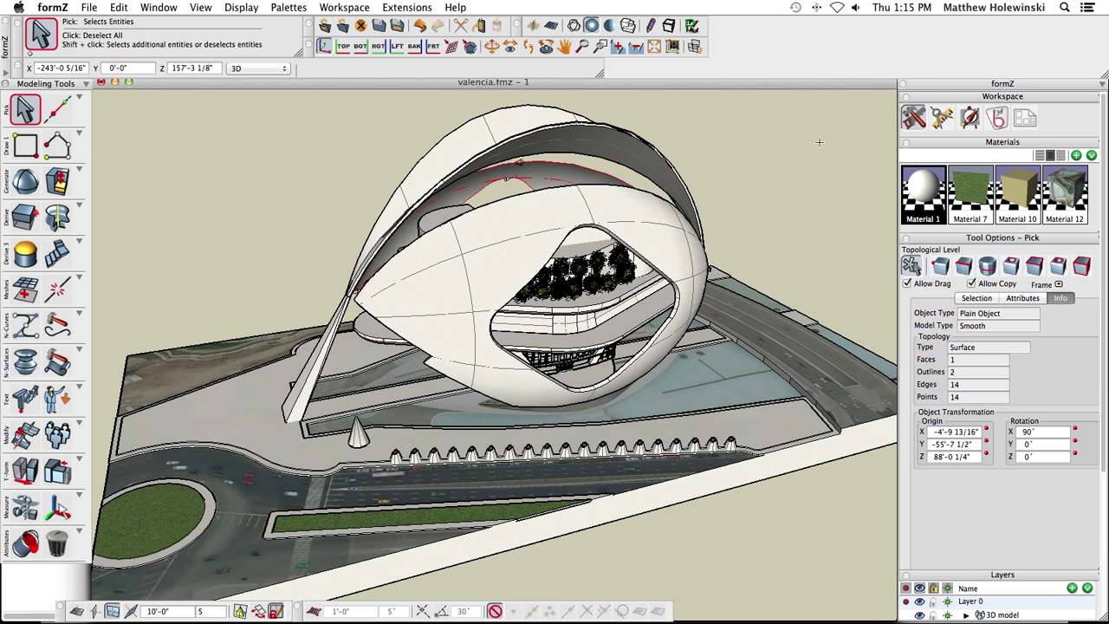
key("super+h")
left_click(27, 108)
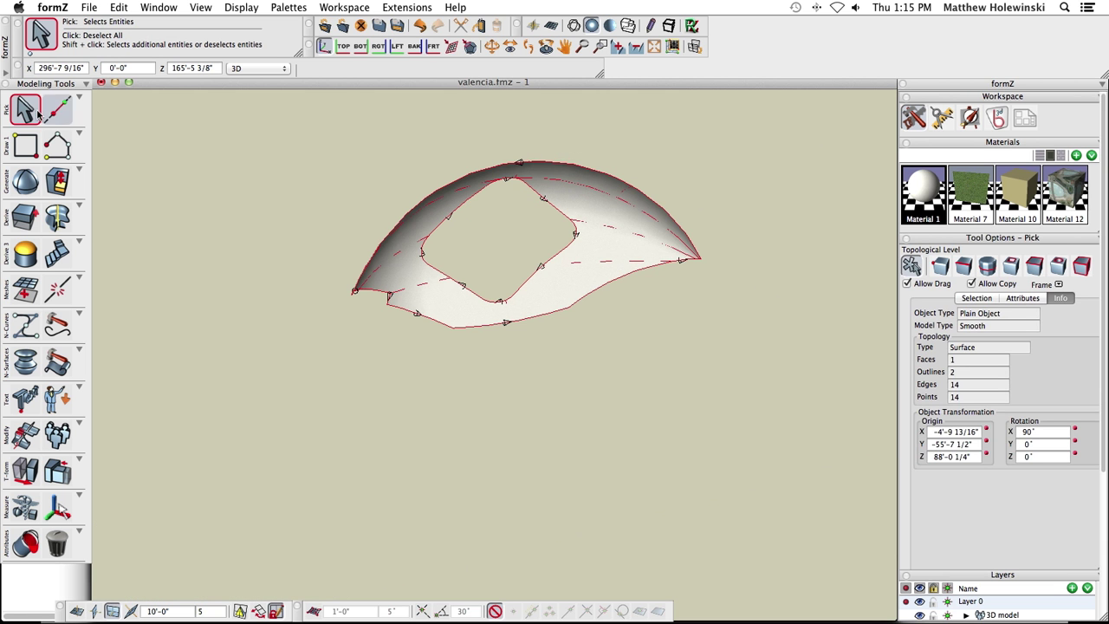
left_click(184, 206)
scroll(452, 252, "up", 4)
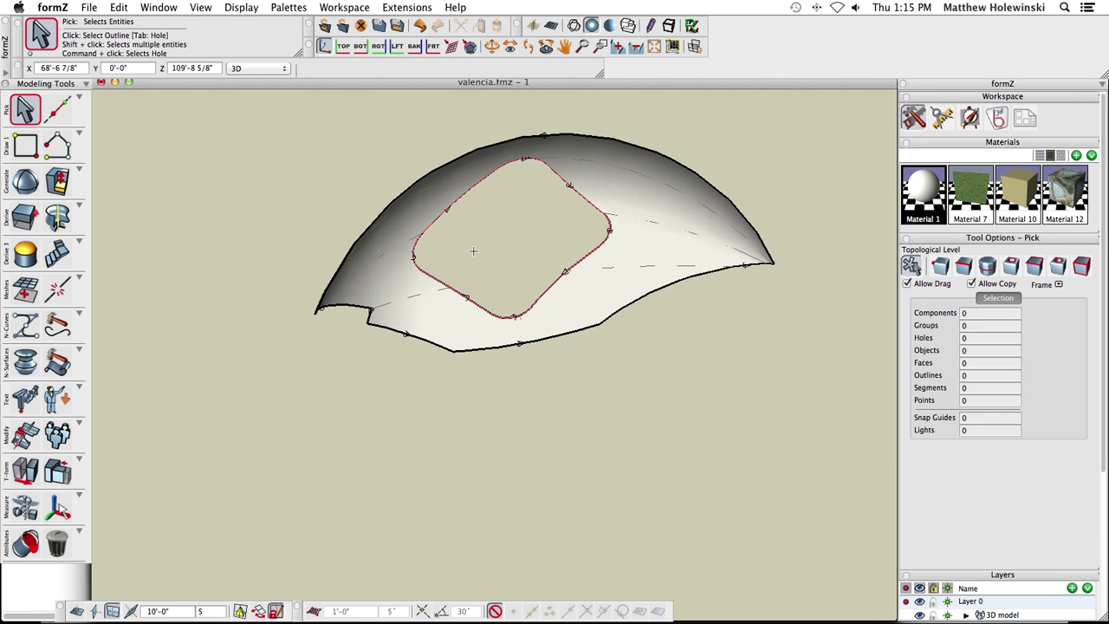
middle_click_drag(526, 304, 557, 441)
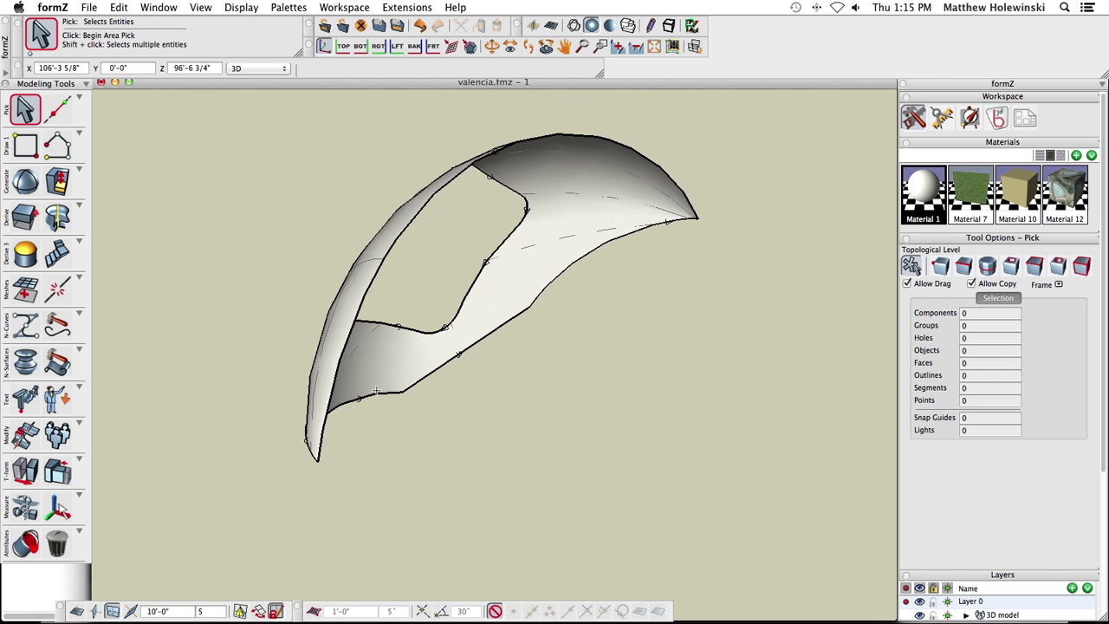
Step: Give the isolated shell surface a uniform wall with the Thicken tool, using Center justification
left_click(57, 216)
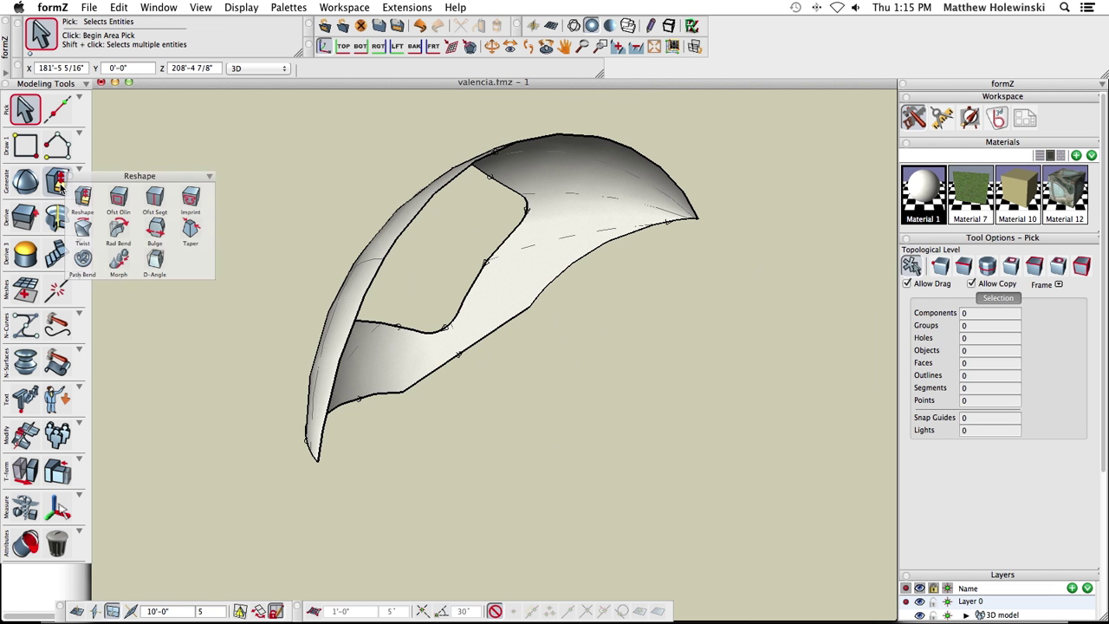
left_click(59, 217)
left_click_drag(121, 216, 143, 179)
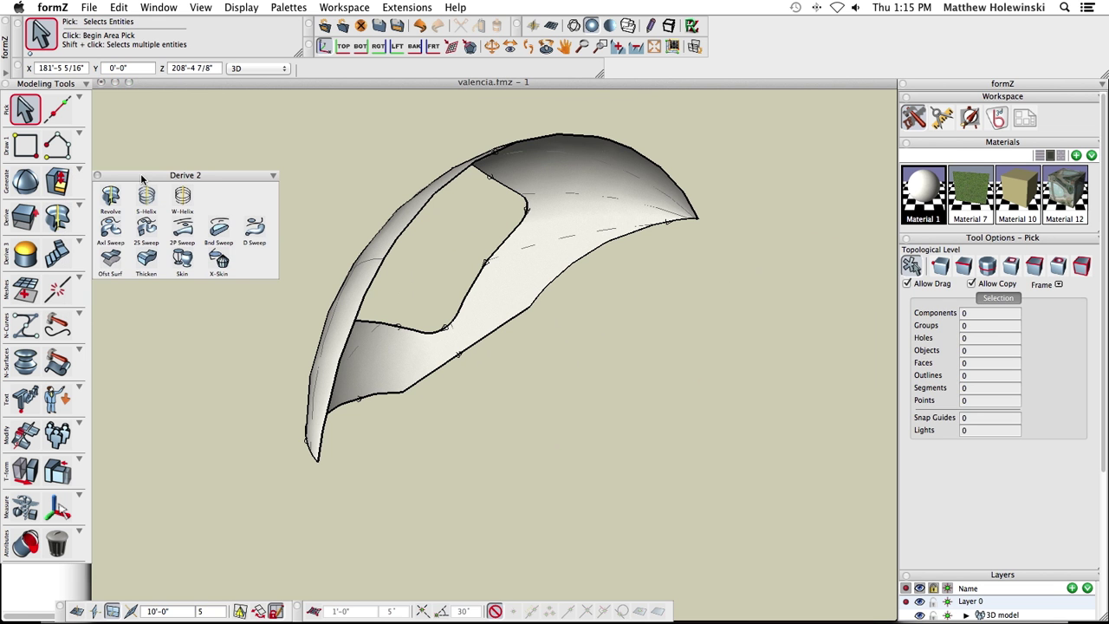
left_click(147, 260)
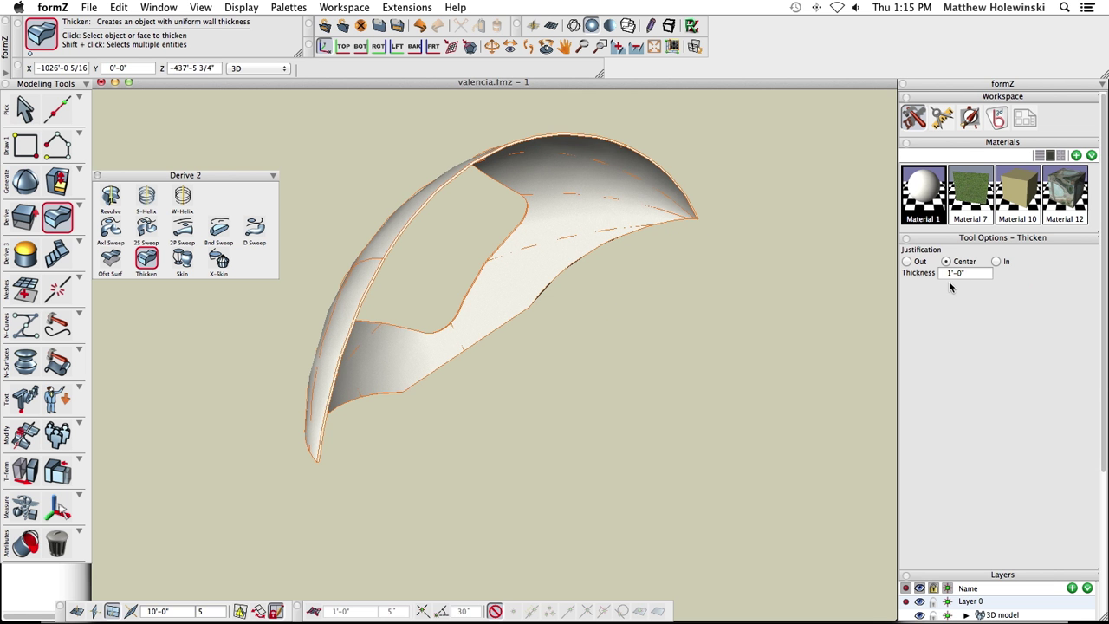
Step: Set the shell's wall thickness to 36 inches and its justification to In
scroll(321, 435, "up", 4)
scroll(322, 440, "down", 3)
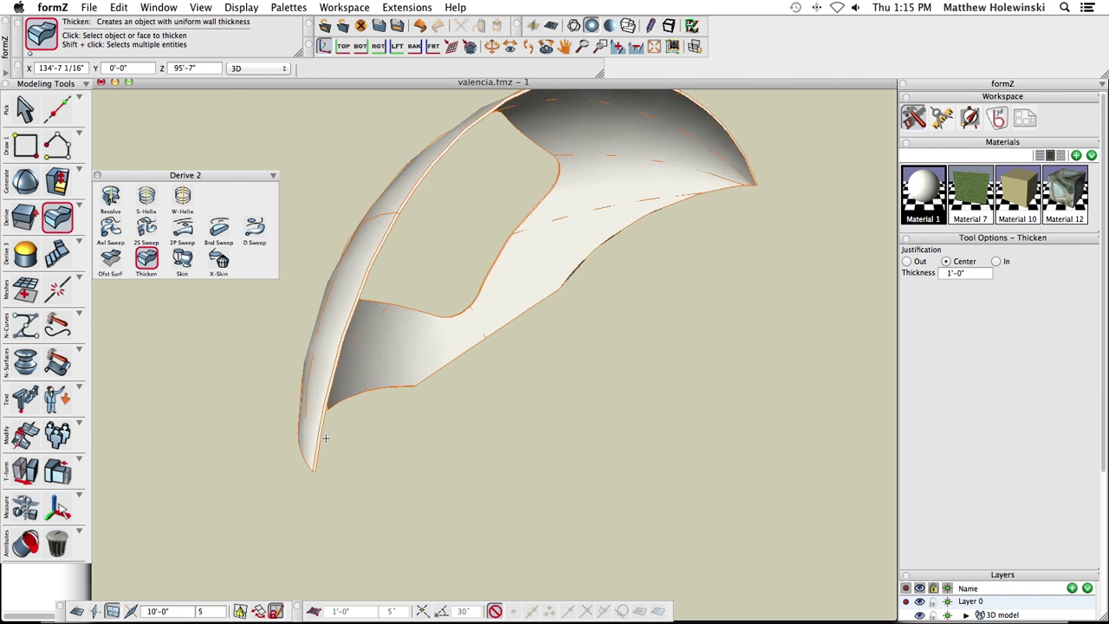
middle_click_drag(325, 438, 520, 382)
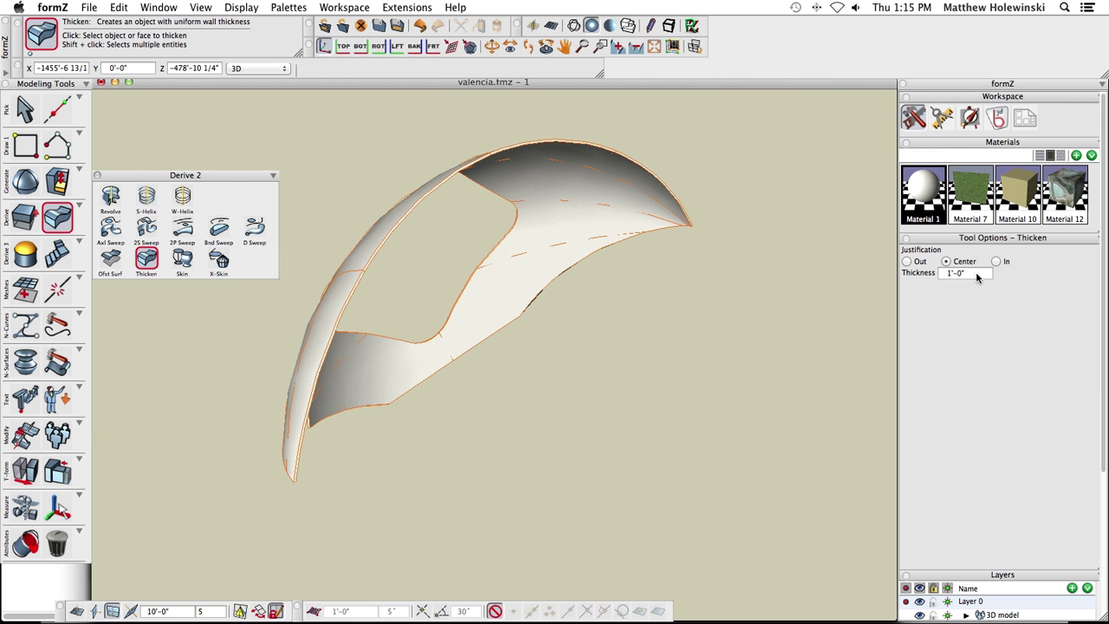
left_click_drag(976, 275, 936, 277)
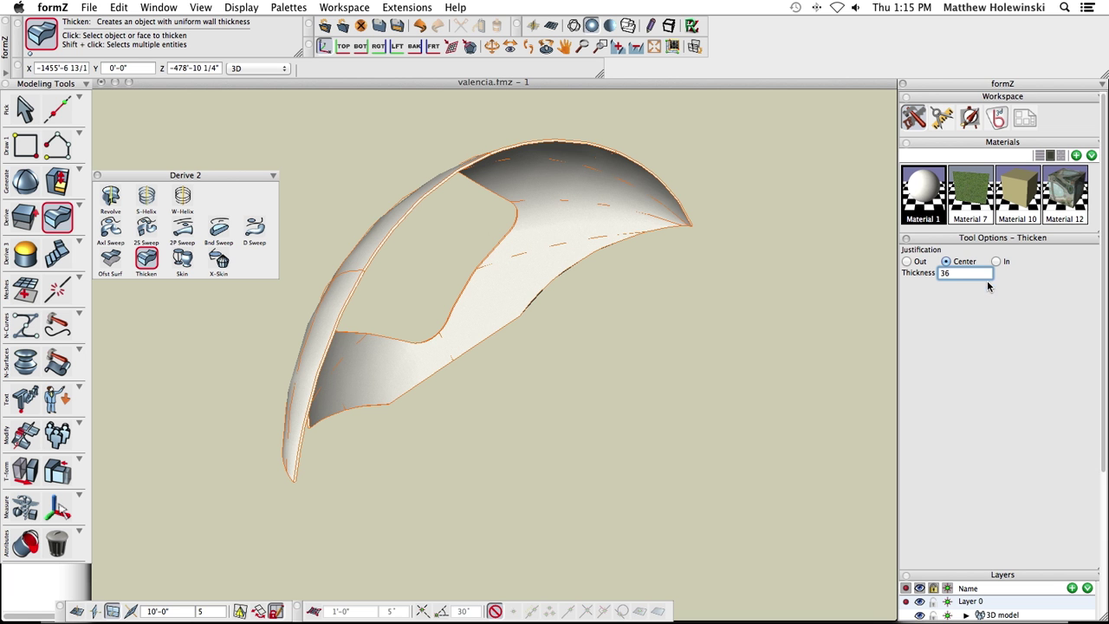
key("Return")
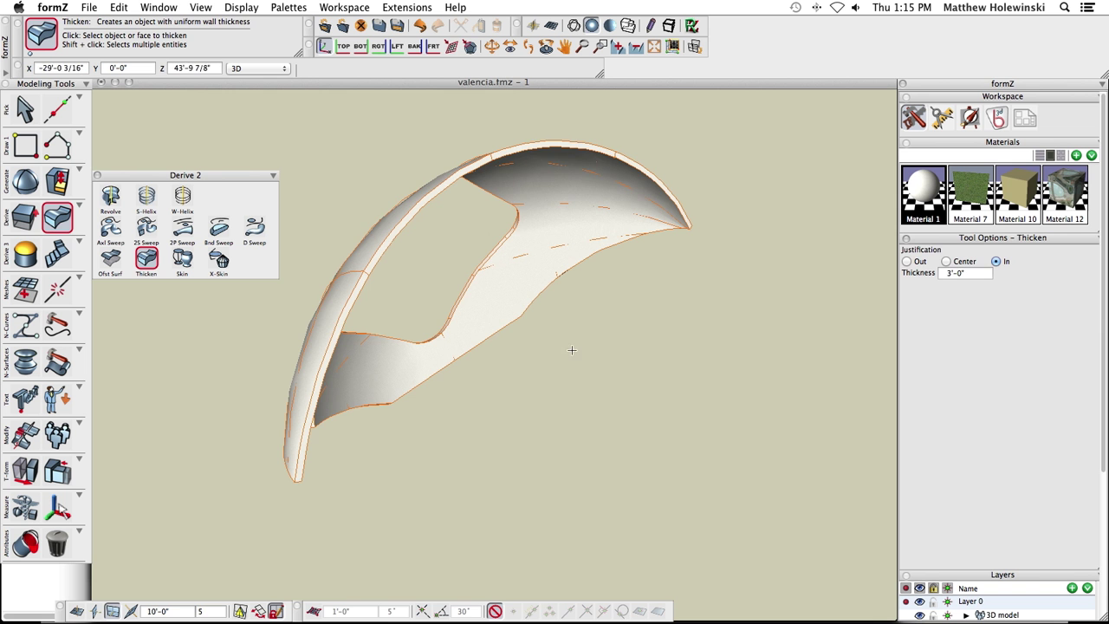
Step: Reveal the rest of the building model around the thickened shell
mouse_move(553, 433)
middle_mouse_down()
mouse_move(535, 441)
mouse_move(493, 401)
mouse_move(586, 441)
mouse_move(557, 397)
mouse_move(663, 369)
mouse_move(676, 312)
mouse_move(555, 425)
middle_mouse_up()
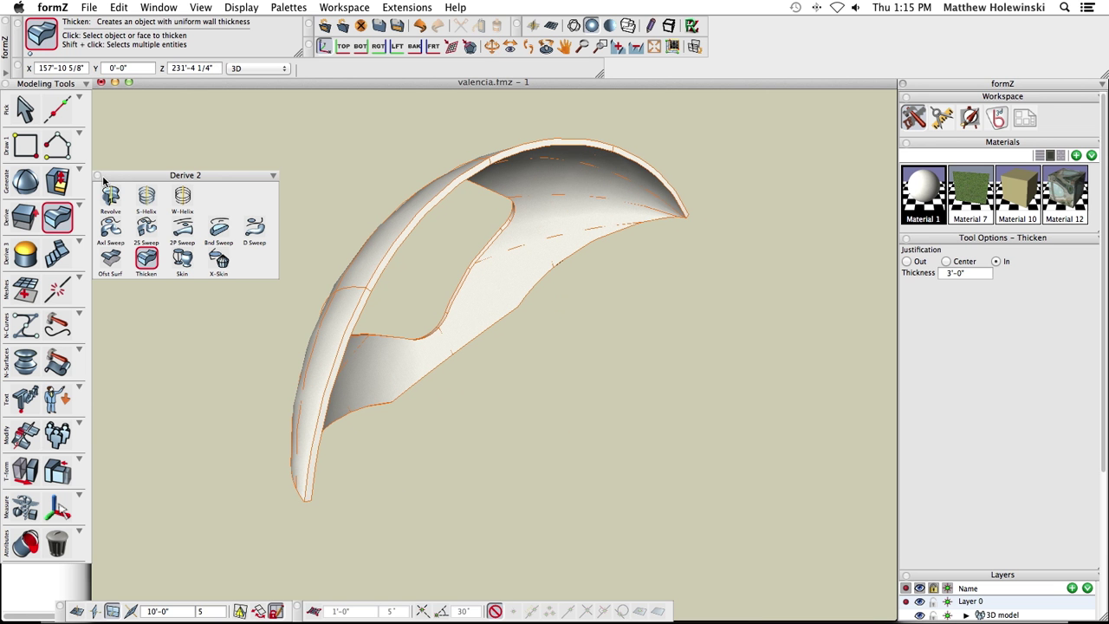
left_click_drag(120, 179, 124, 173)
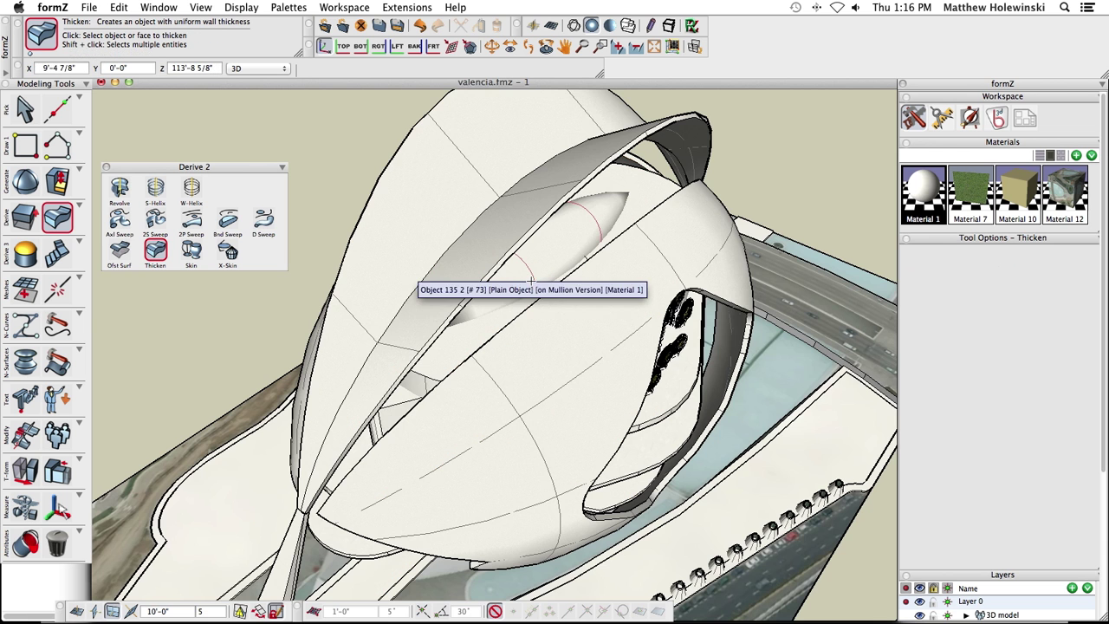
middle_click_drag(805, 324, 745, 381)
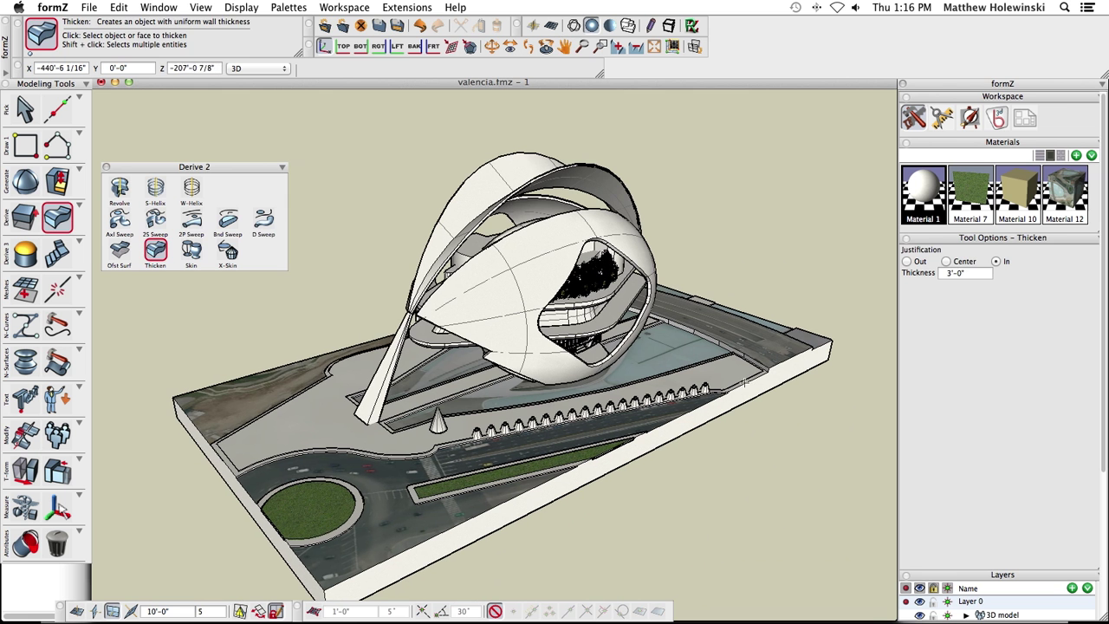
Step: Turn off Show Direction in the Shaded Work display options, then close the Display Options and Derive 2 palettes
left_click(164, 7)
mouse_move(241, 7)
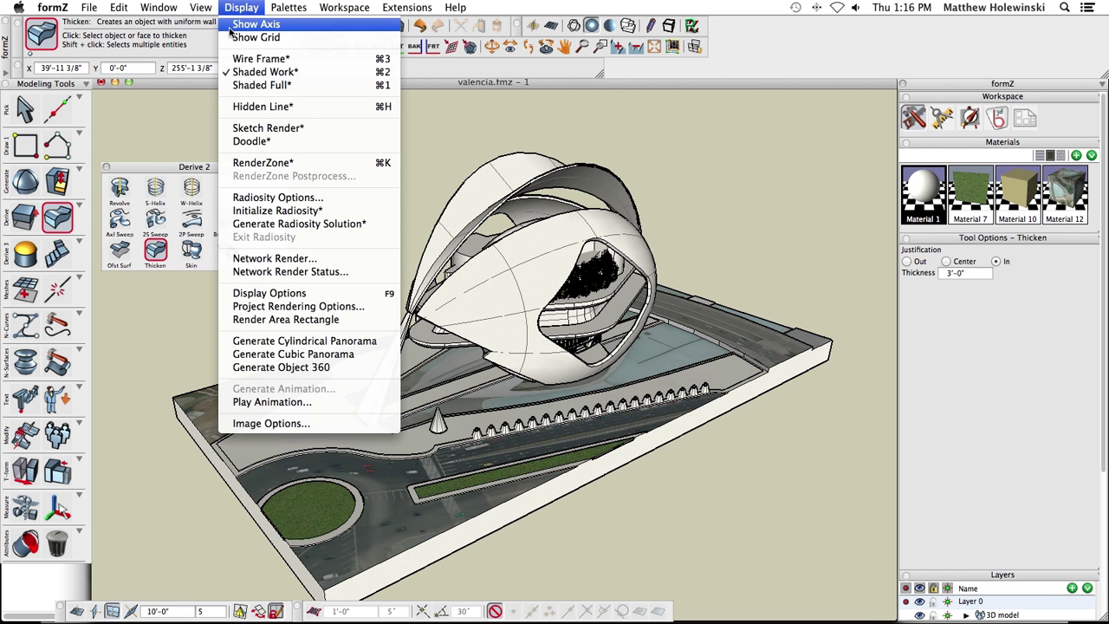
left_click(260, 293)
left_click(660, 513)
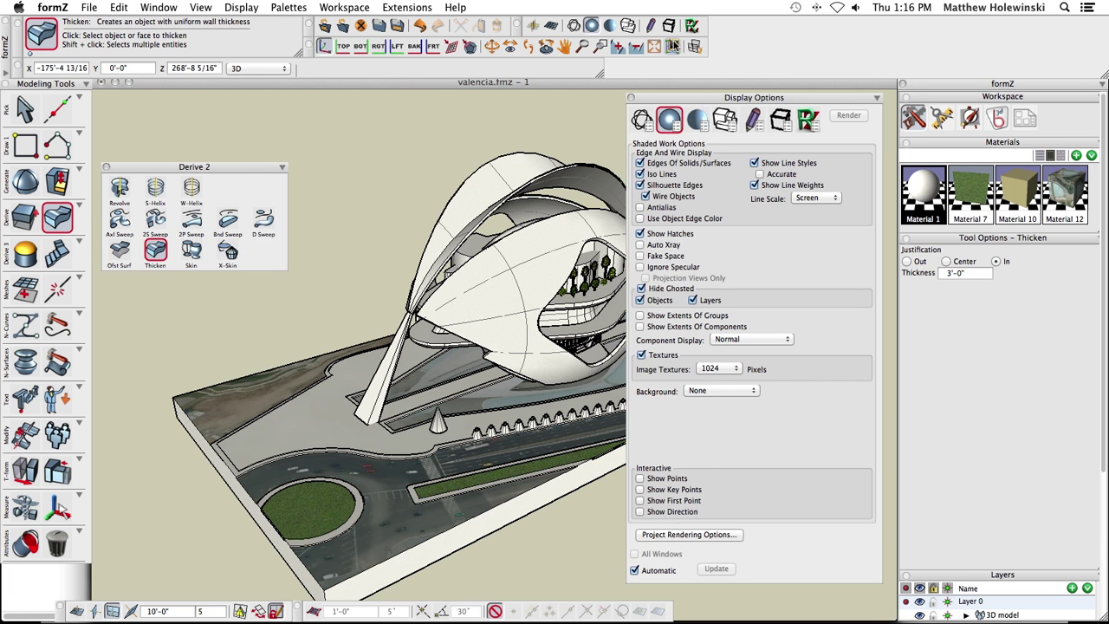
left_click(630, 98)
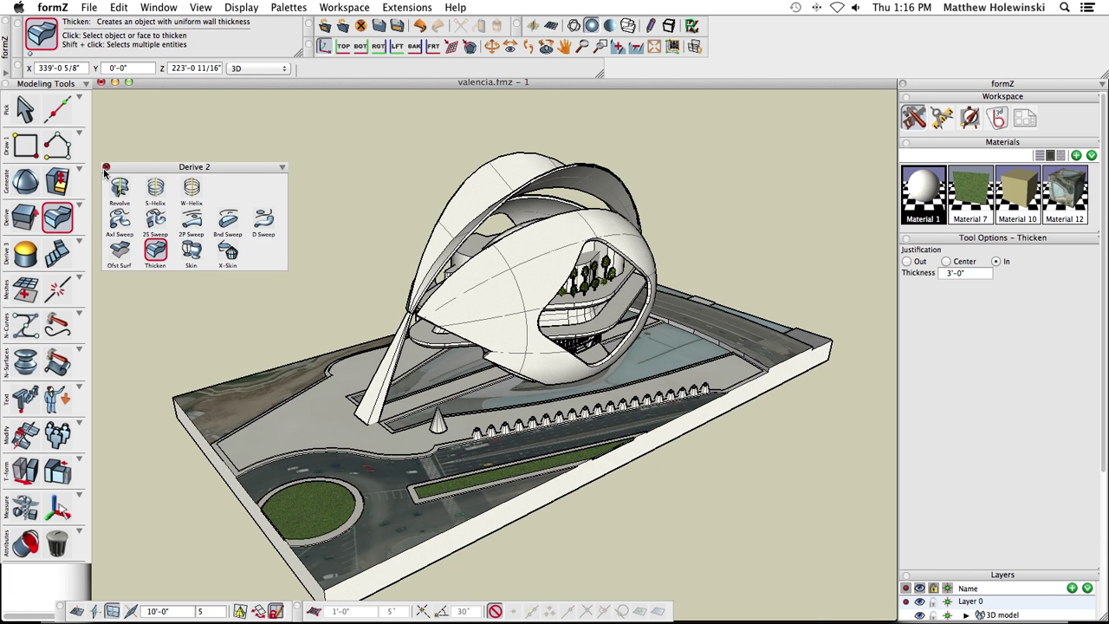
left_click(105, 167)
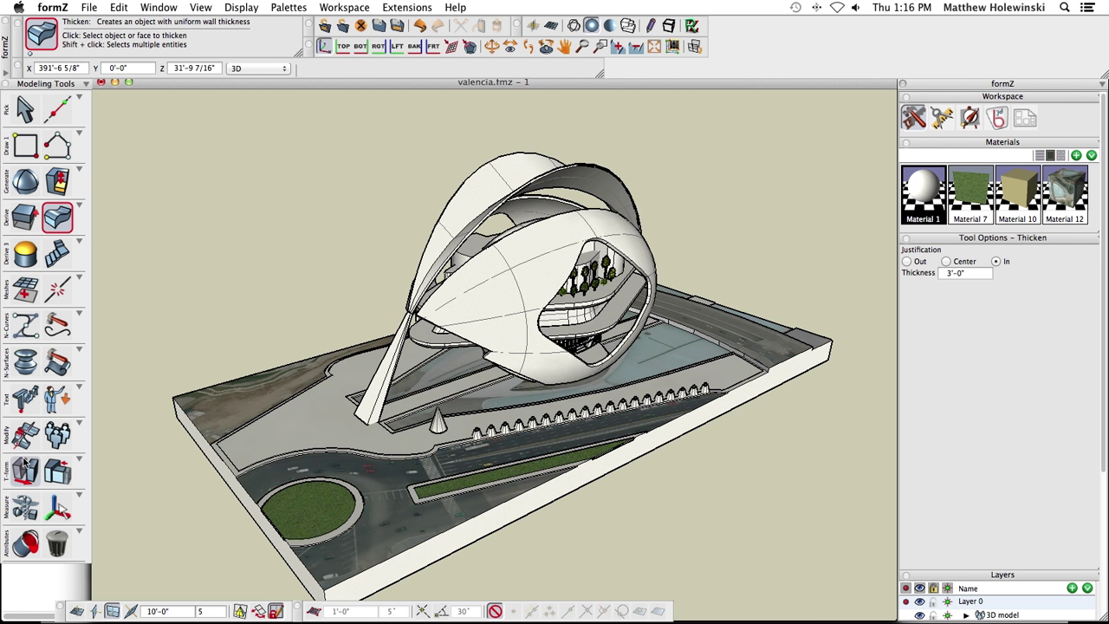
Step: Run the Print Prep test on the project for Inside Out objects only, with the Non Solids test turned off
mouse_move(26, 438)
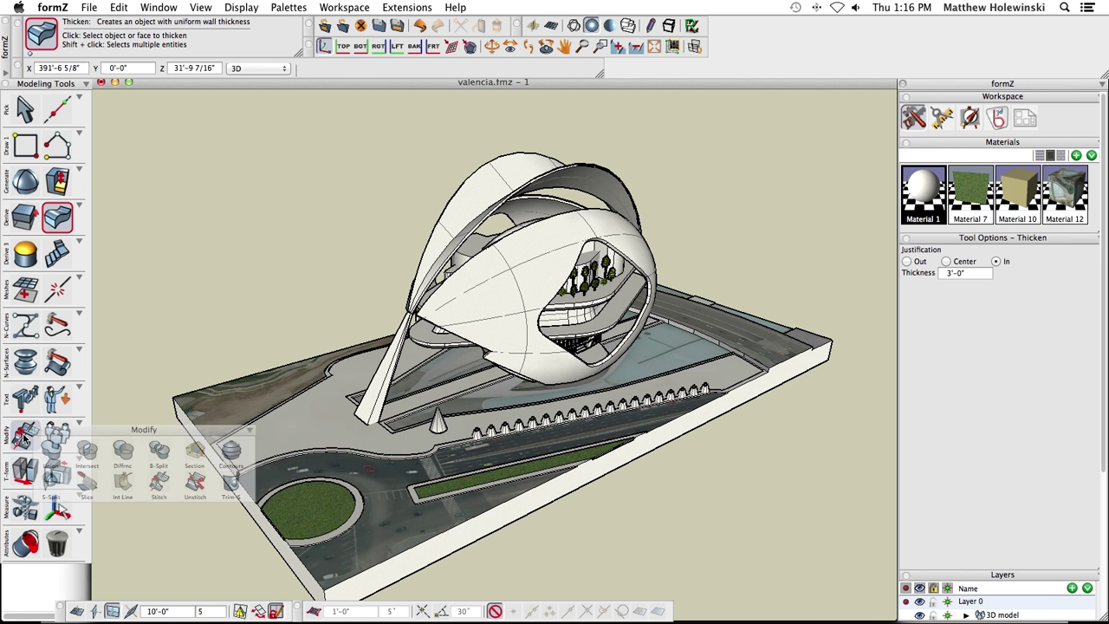
mouse_move(66, 508)
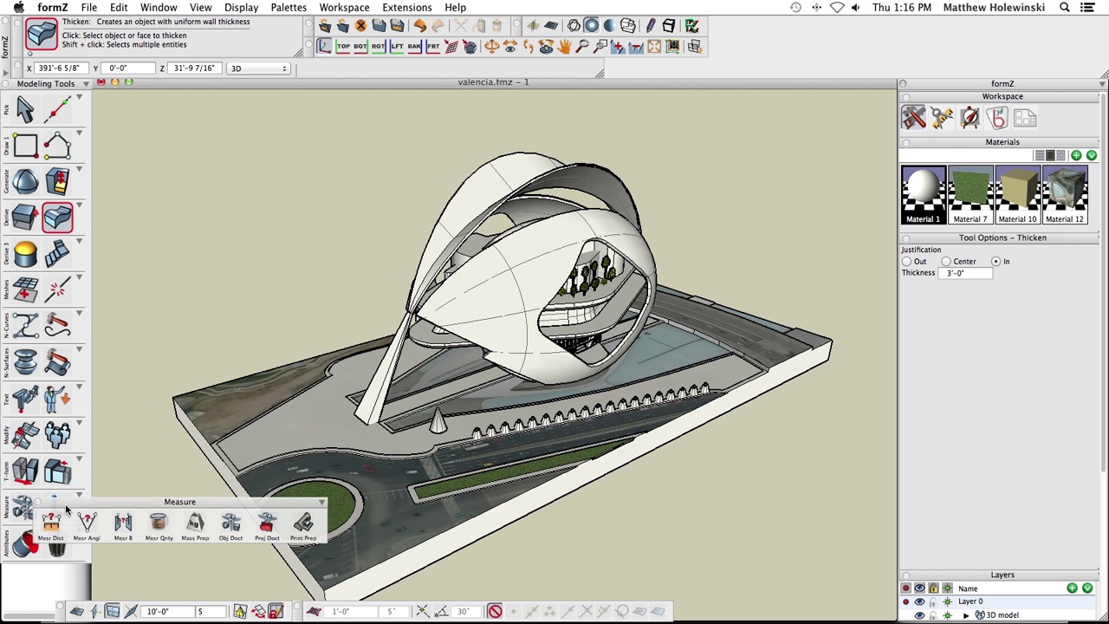
left_click_drag(66, 508, 147, 101)
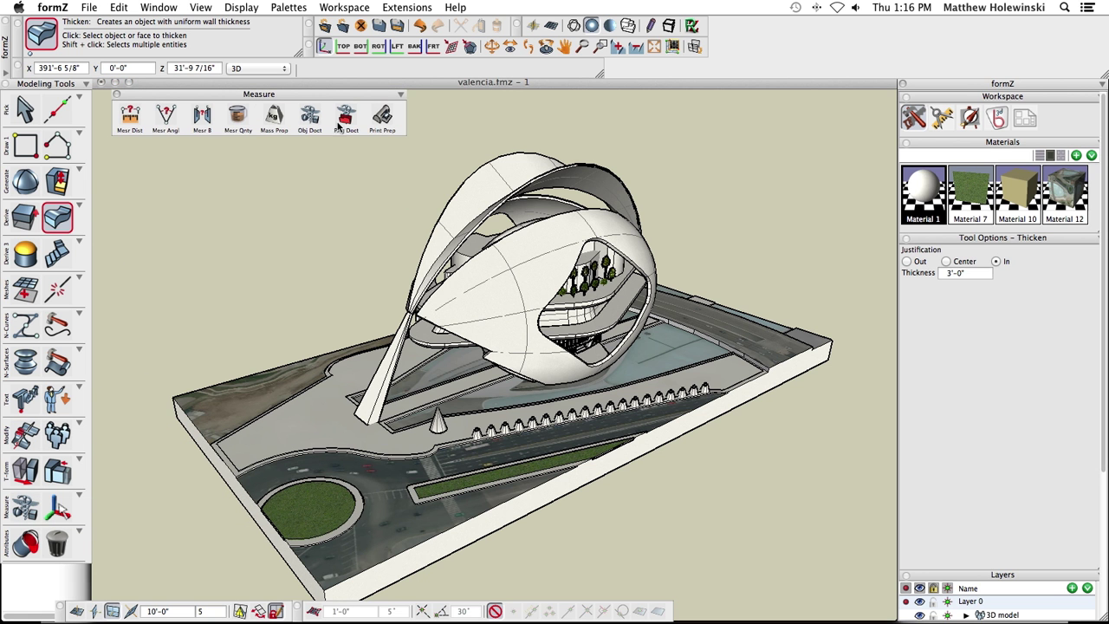
left_click(382, 120)
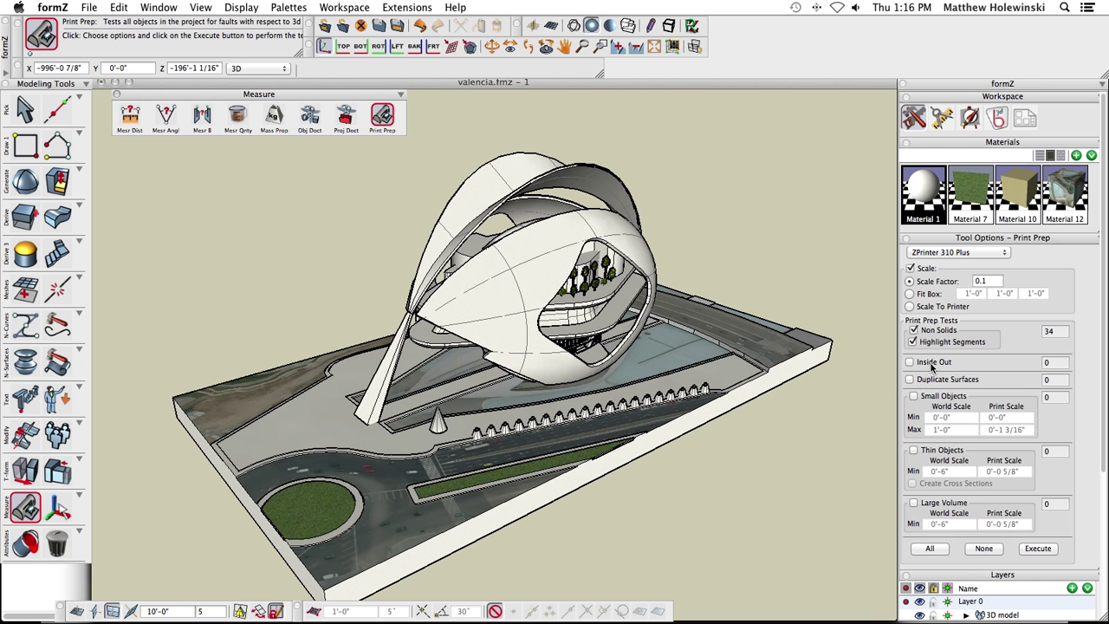
left_click(914, 330)
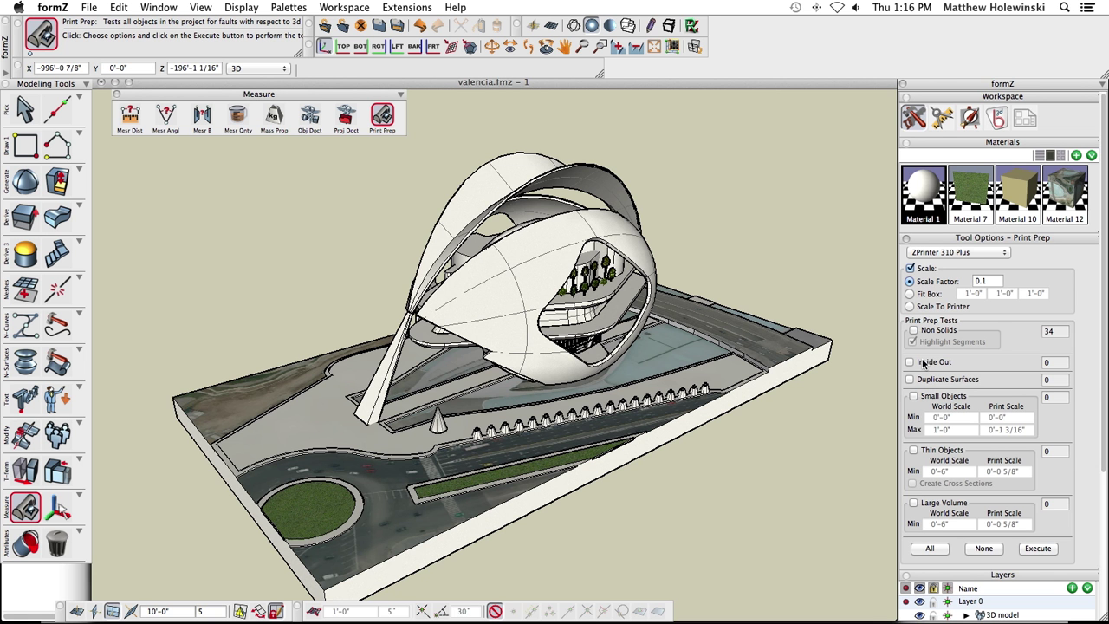
left_click(912, 363)
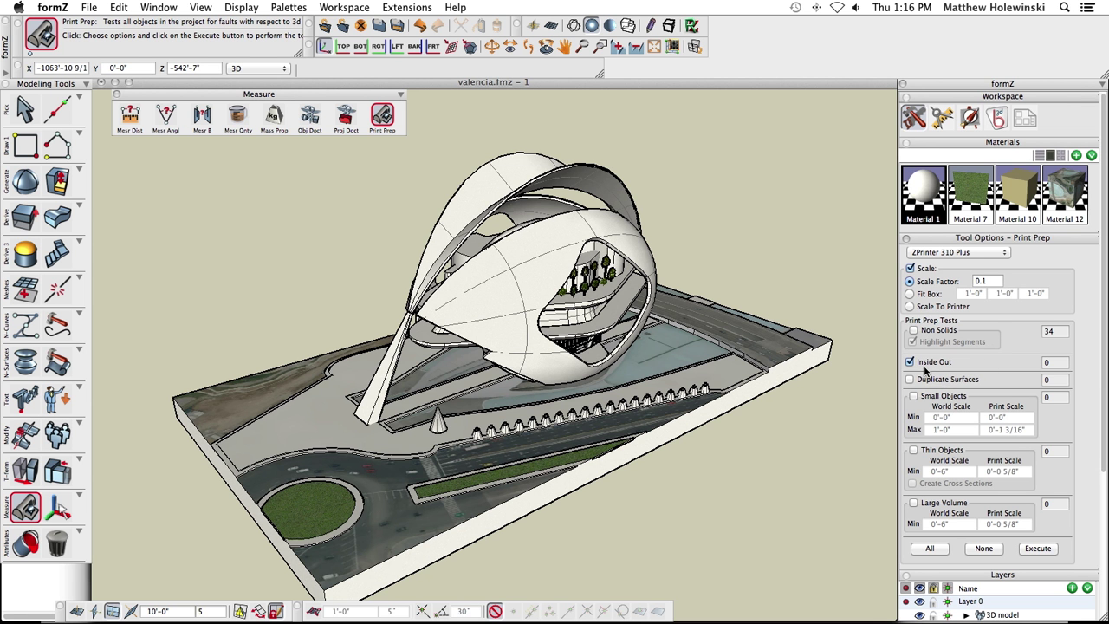
left_click(1038, 549)
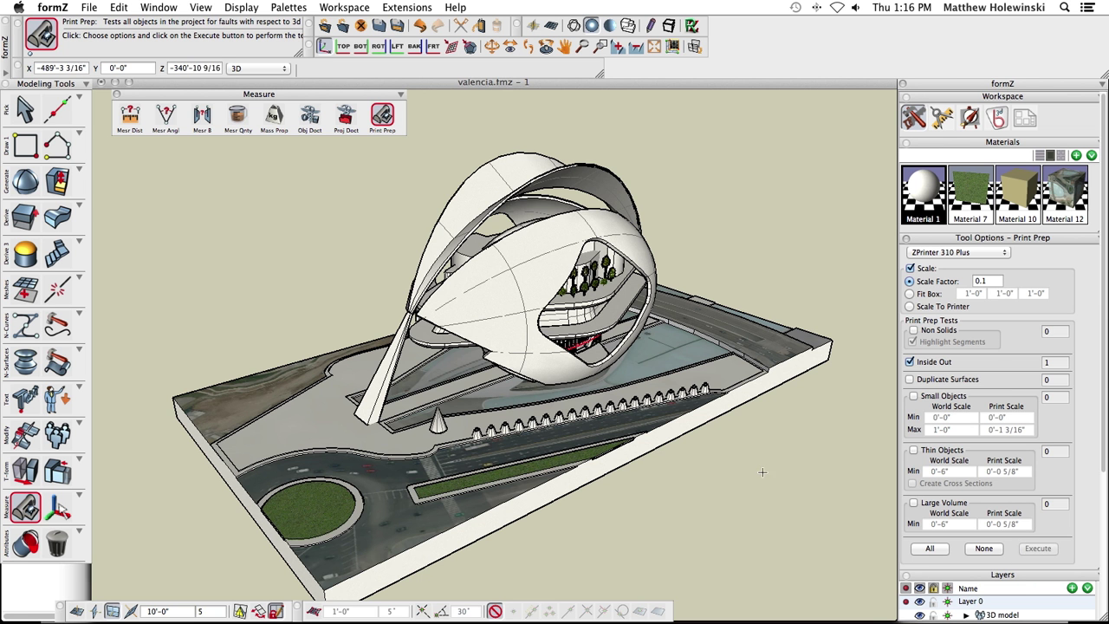
Step: Locate the flagged inside-out object in wire frame display, return to Shaded Work, and isolate the object
scroll(494, 346, "up", 3)
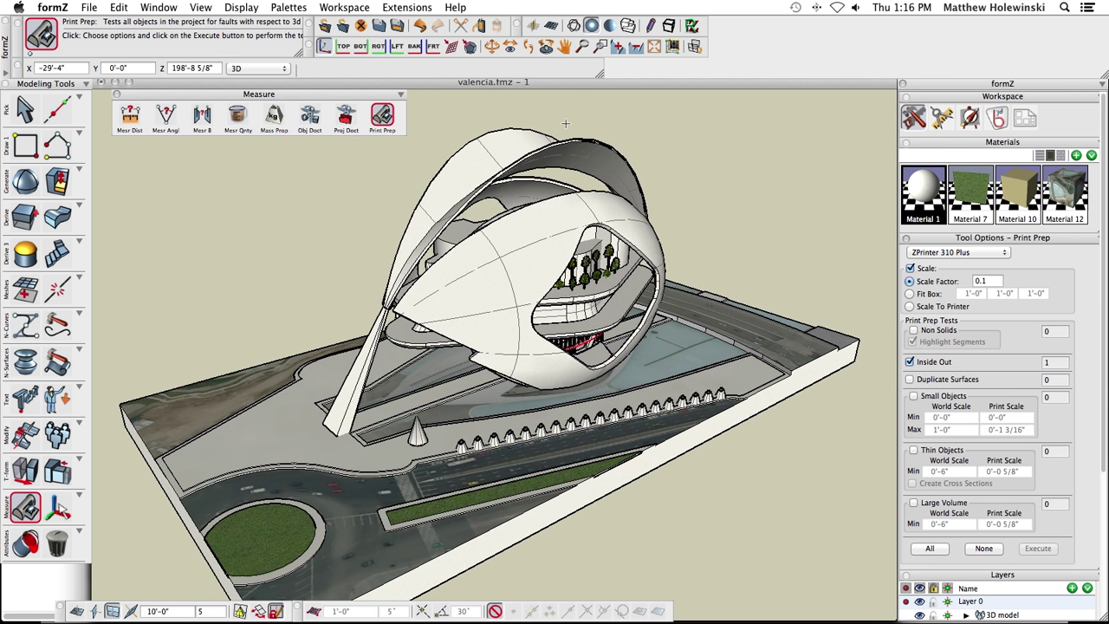
left_click(573, 26)
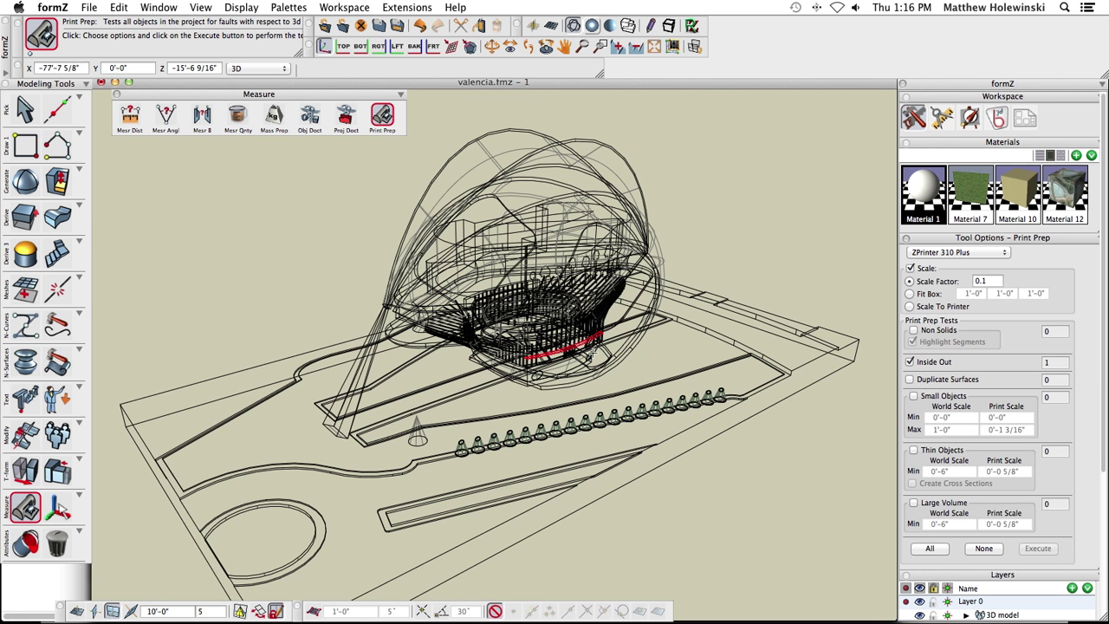
left_click(591, 26)
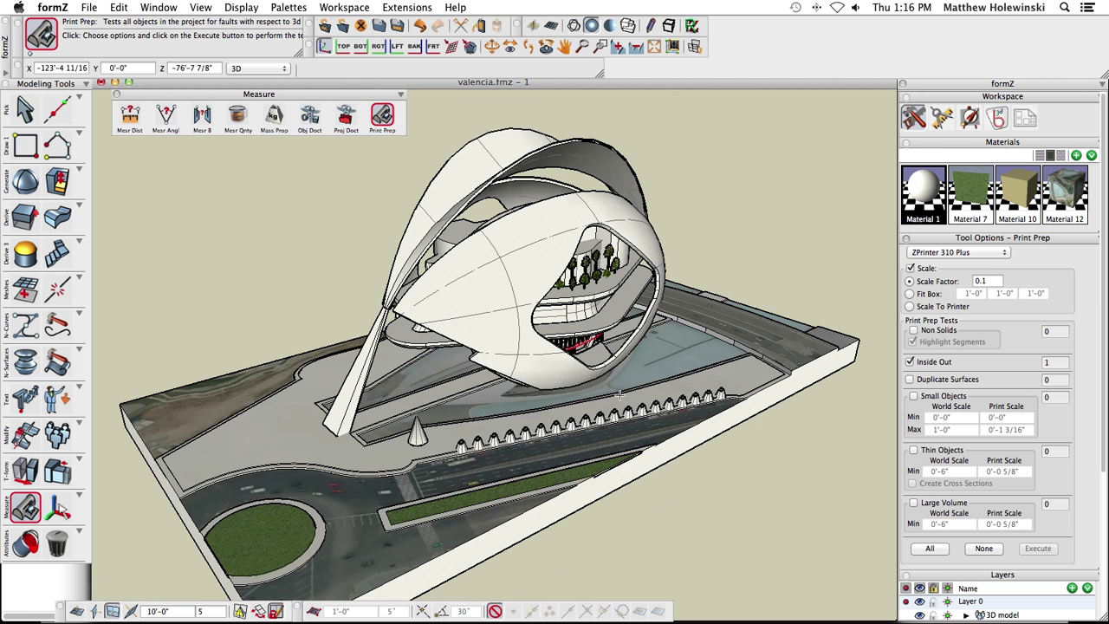
left_click(472, 273)
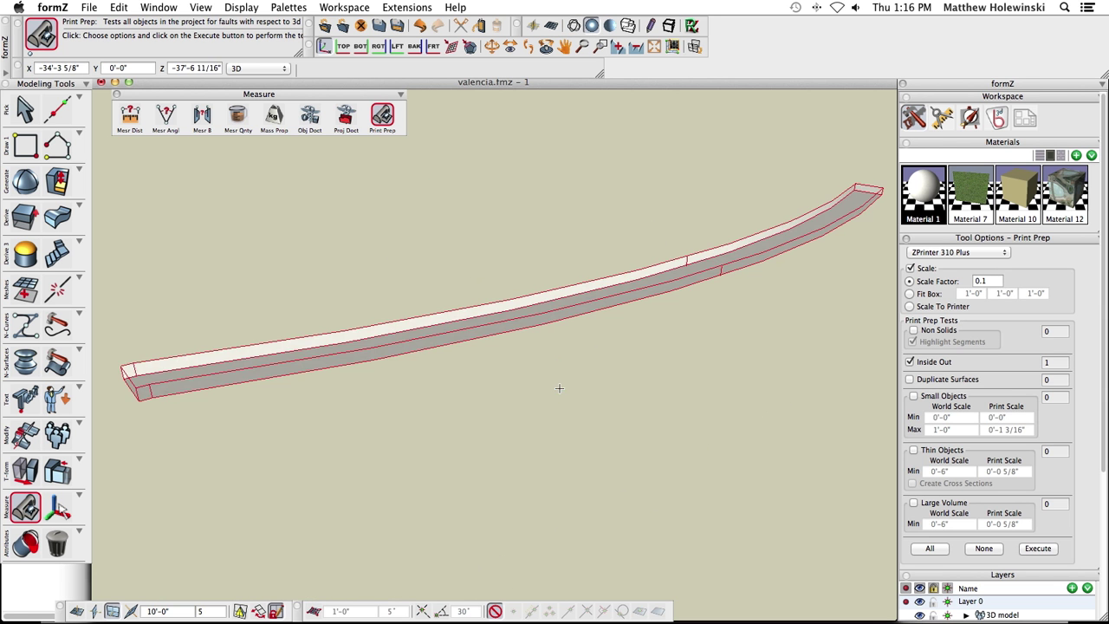
Step: Deselect the isolated object, preview it in RenderZone display, and return to Shaded Work
middle_click_drag(476, 378, 507, 400)
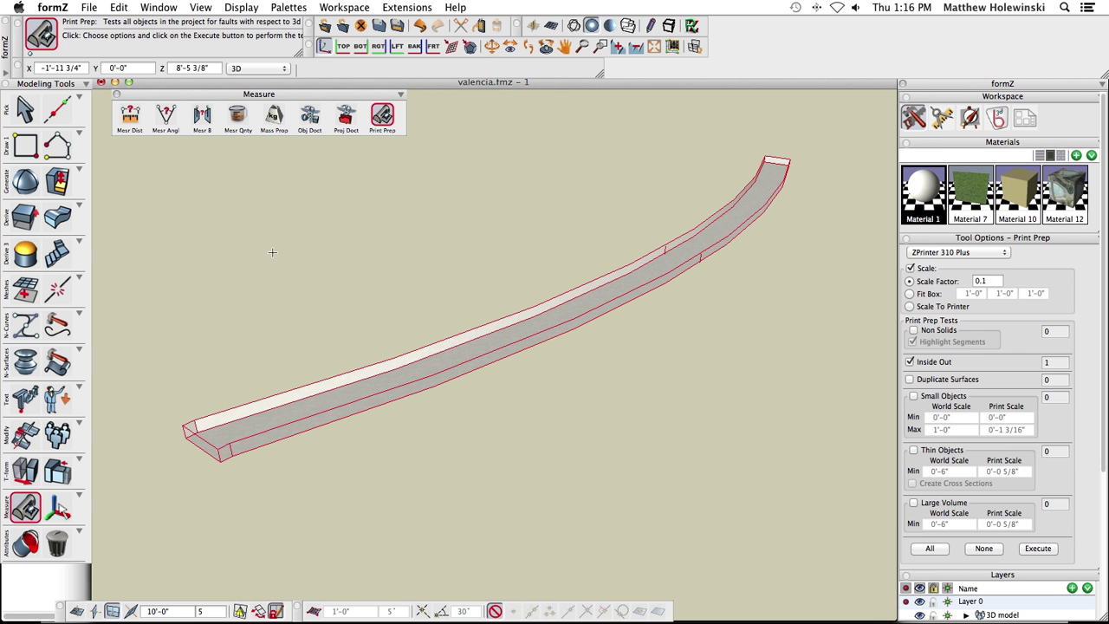
left_click(34, 113)
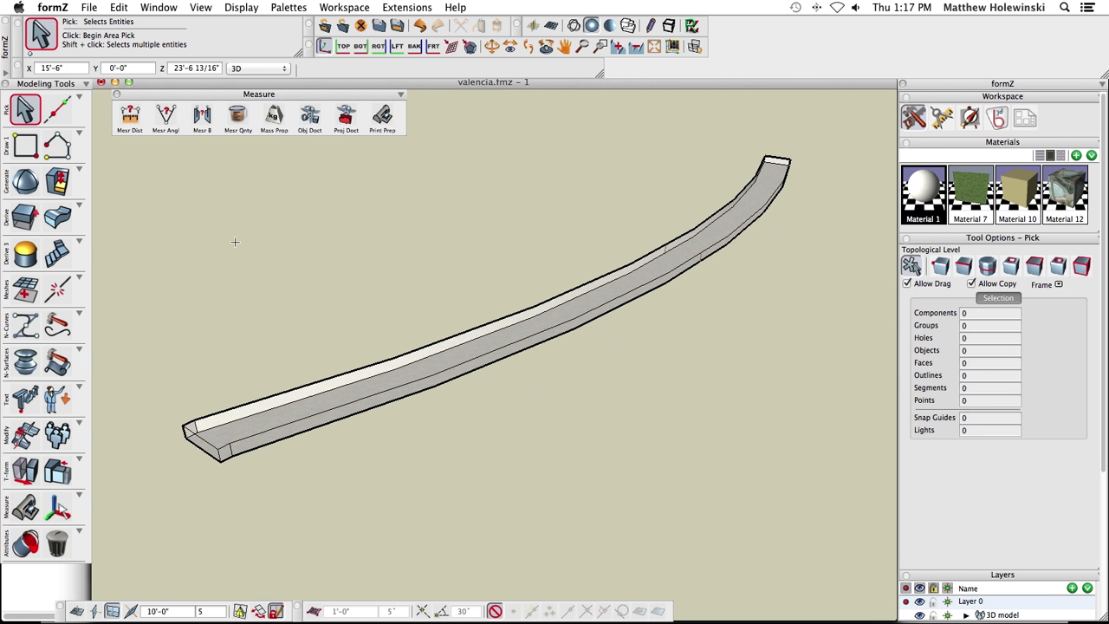
left_click(693, 26)
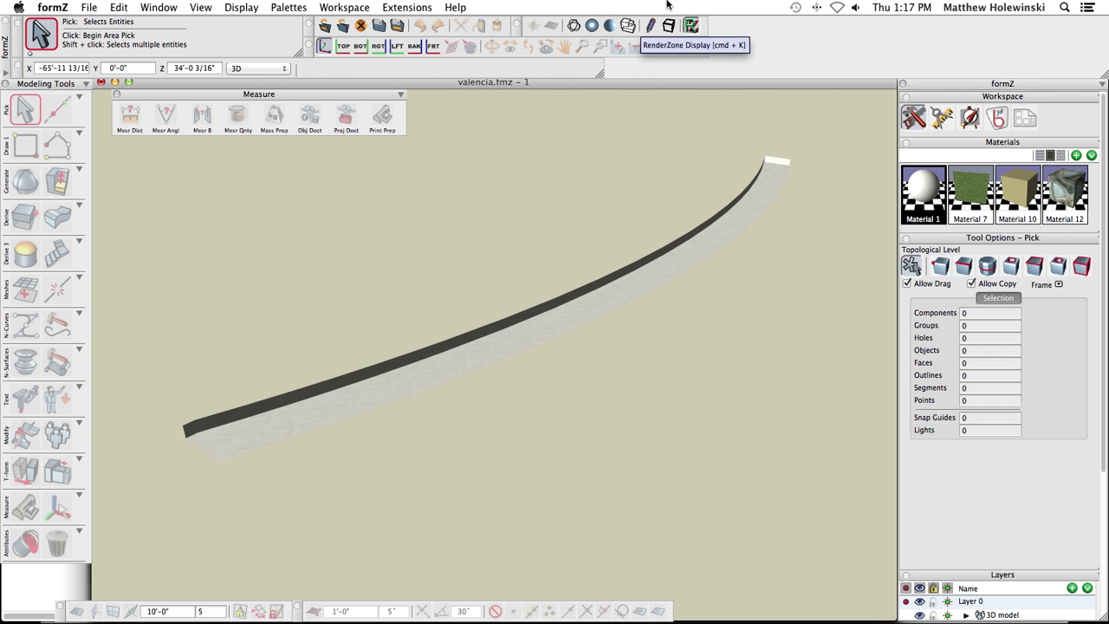
left_click(592, 26)
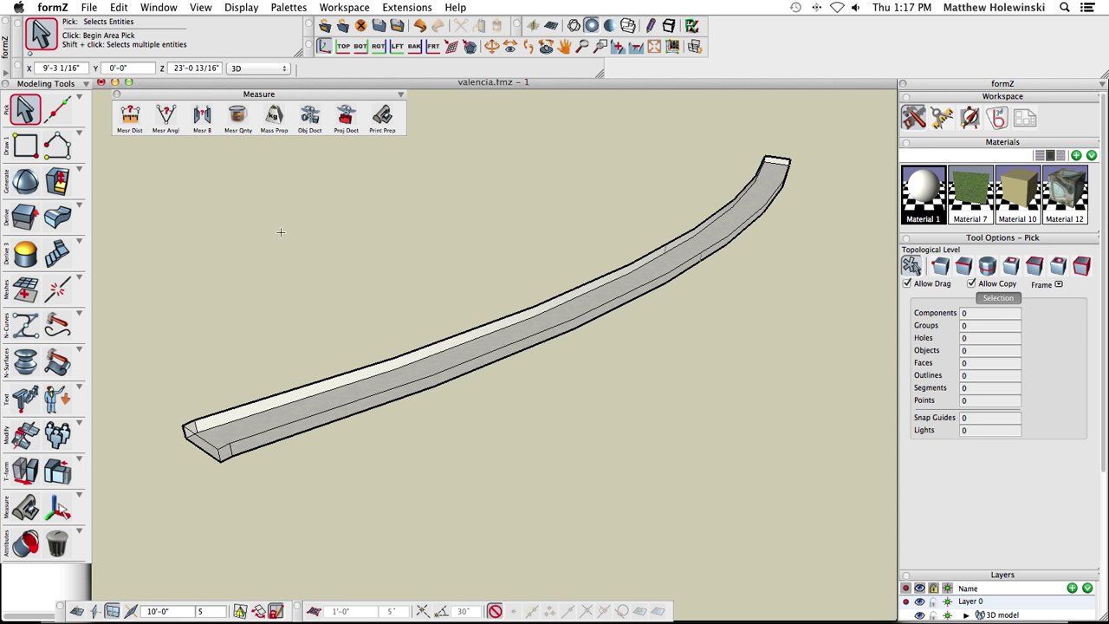
Step: Turn on Show Face Normals in the attributes of the isolated inside-out object
left_click(512, 364)
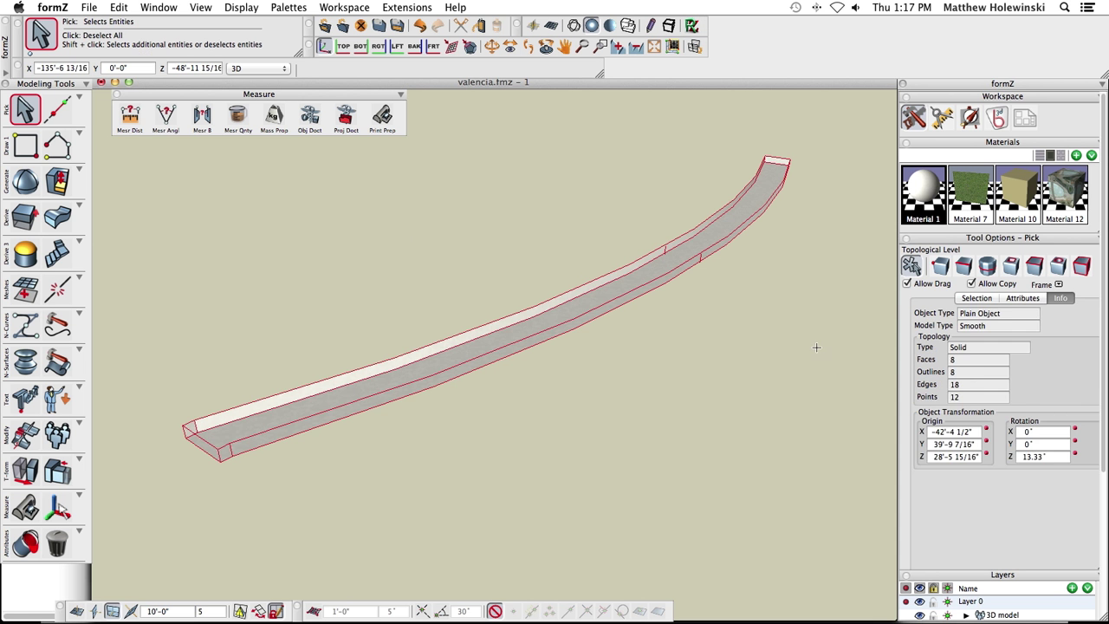
left_click(1023, 298)
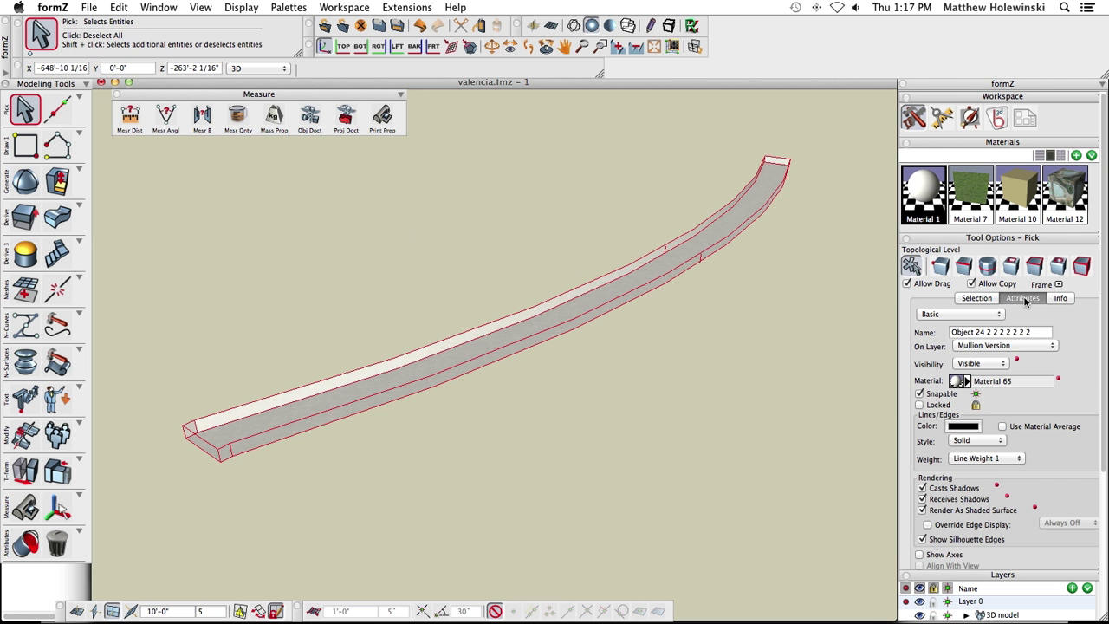
scroll(1087, 360, "down", 3)
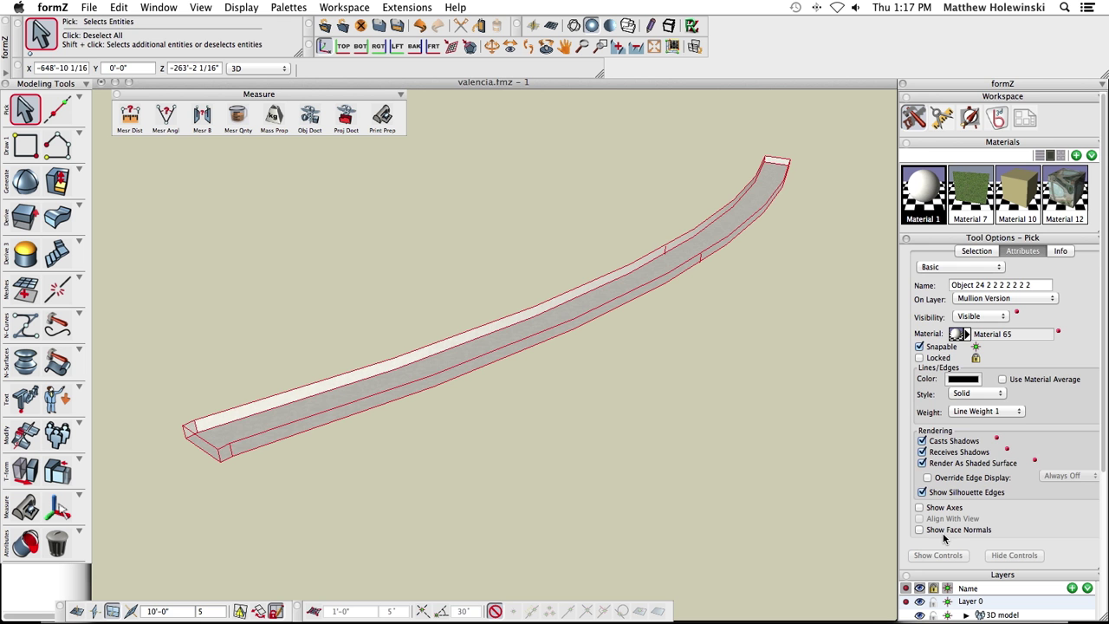
left_click(937, 532)
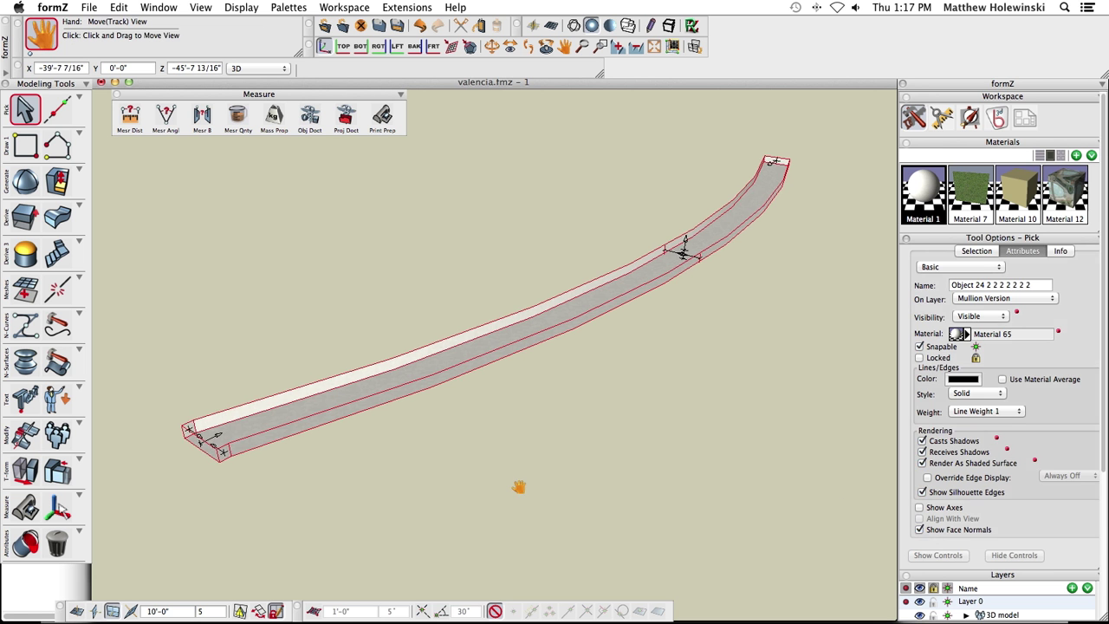
Step: Examine the direction of the face normals at the object's near end and along its length
left_click_drag(520, 485, 474, 461)
scroll(372, 424, "up", 5)
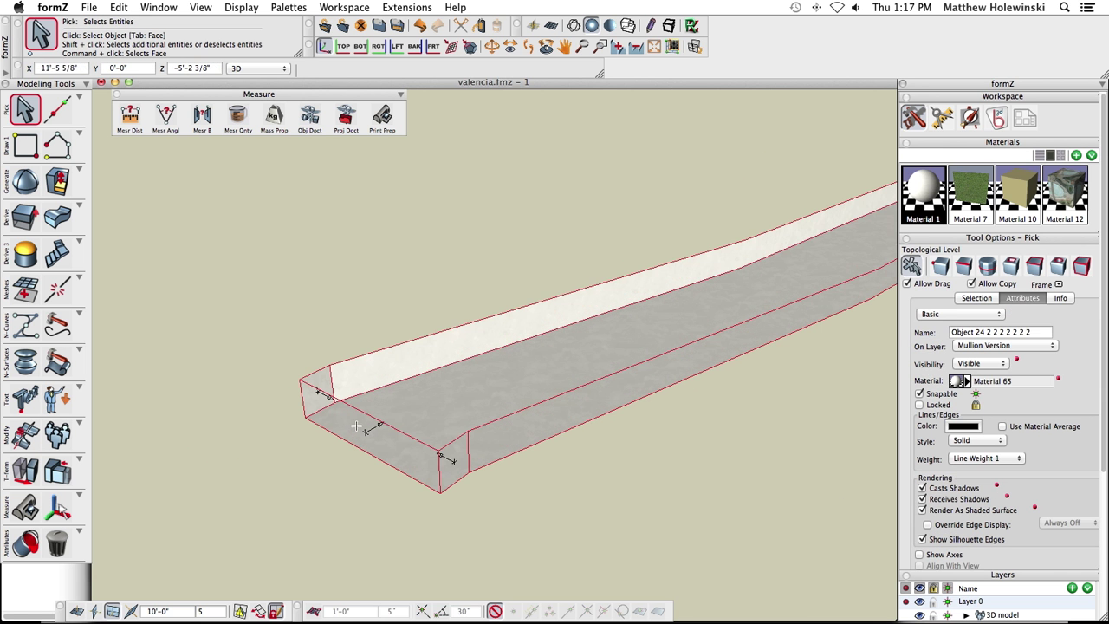
scroll(377, 430, "down", 3)
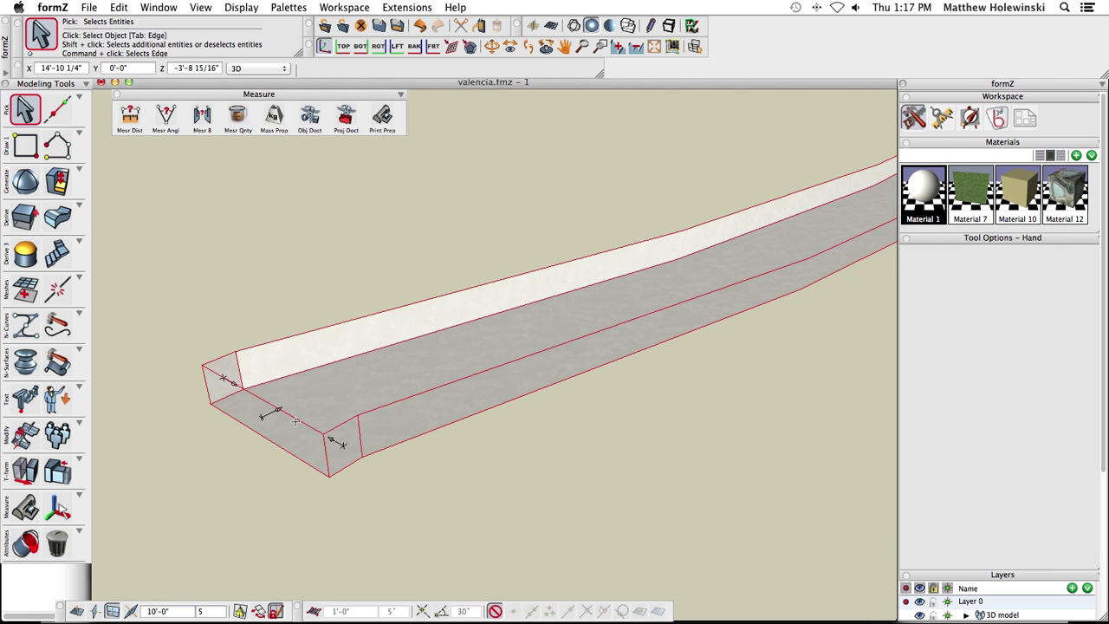
scroll(286, 417, "up", 2)
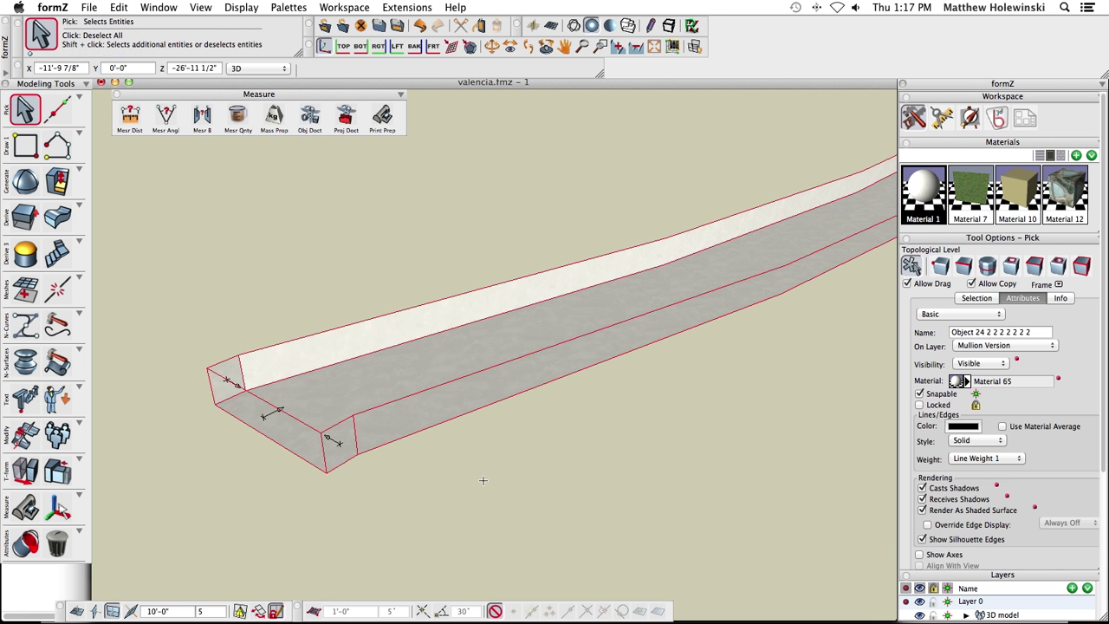
middle_click_drag(334, 440, 488, 485)
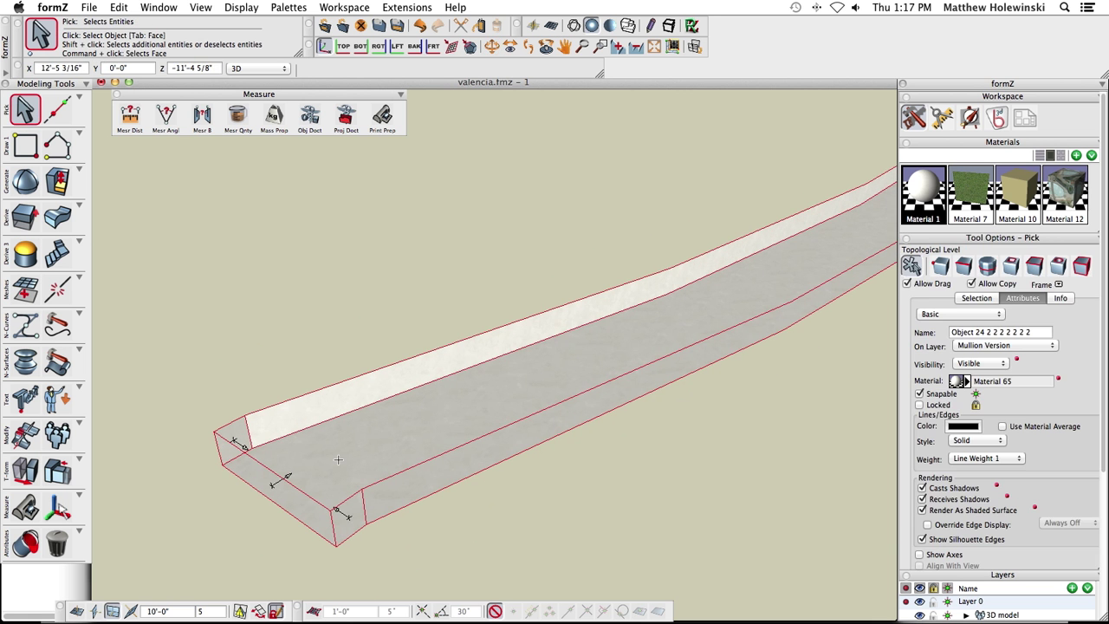
scroll(383, 466, "up", 2)
scroll(383, 465, "down", 2)
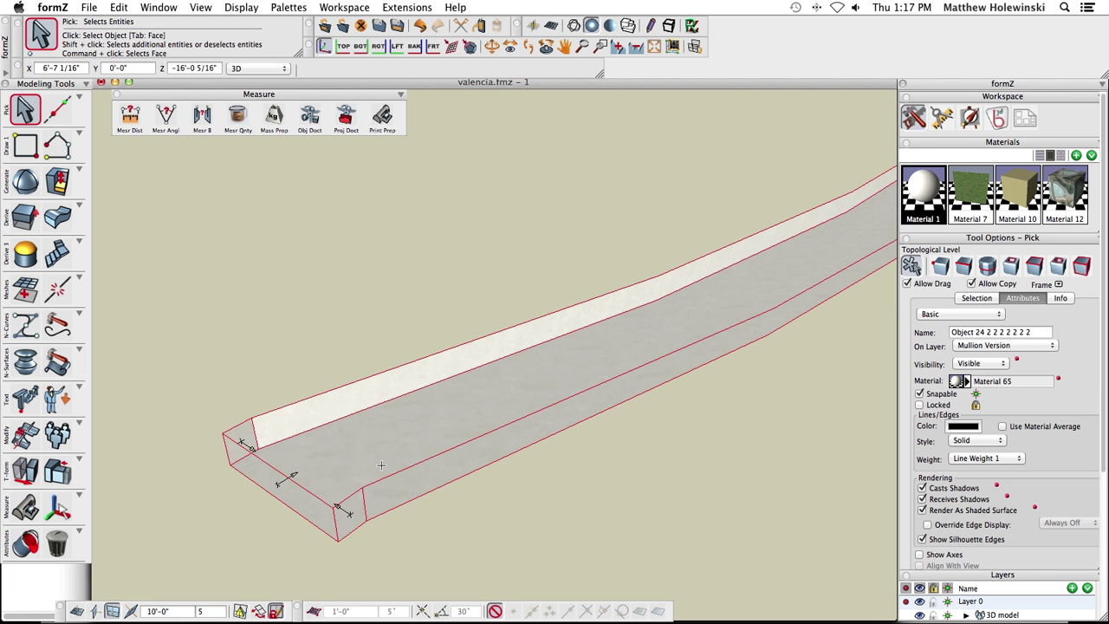
scroll(318, 427, "down", 1)
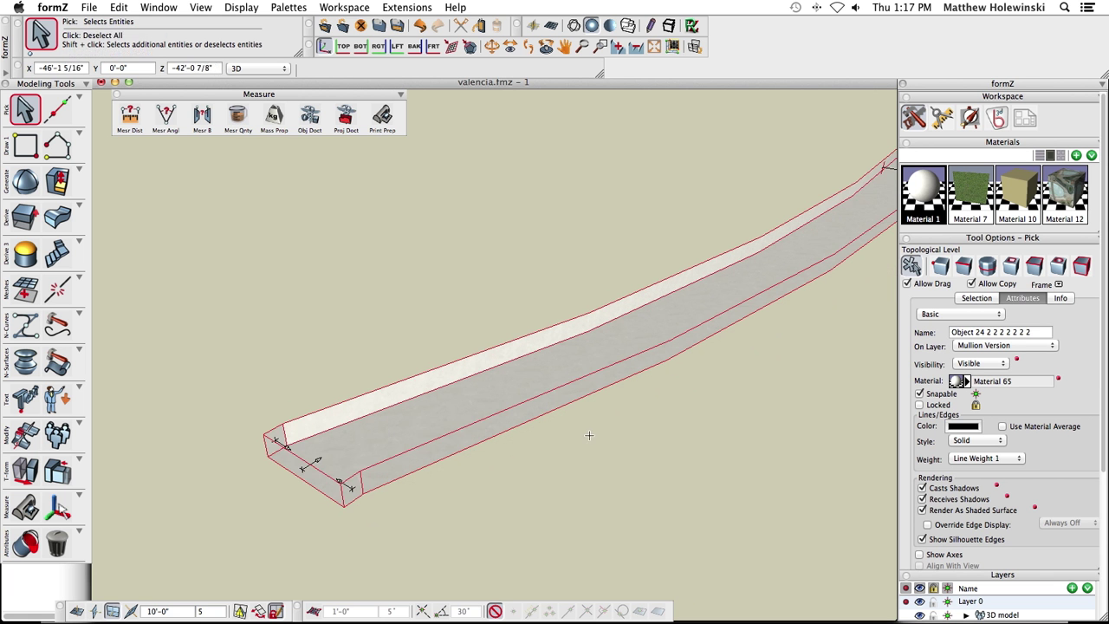
middle_click_drag(589, 438, 475, 369)
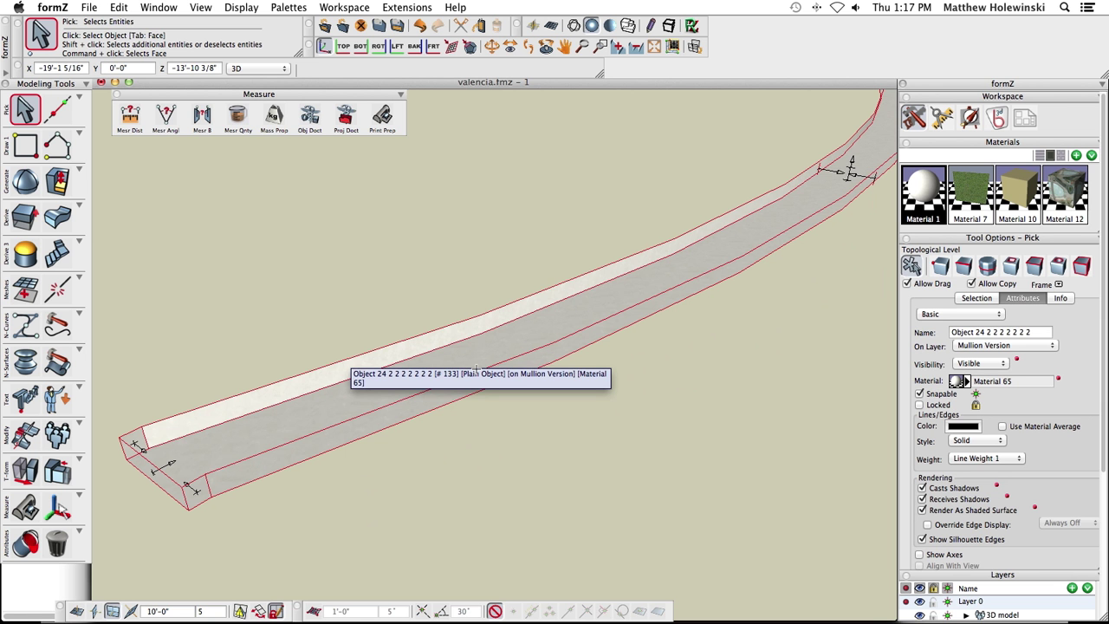
Step: Measure the selected object's quantities, including its surface area and volume
scroll(620, 399, "down", 2)
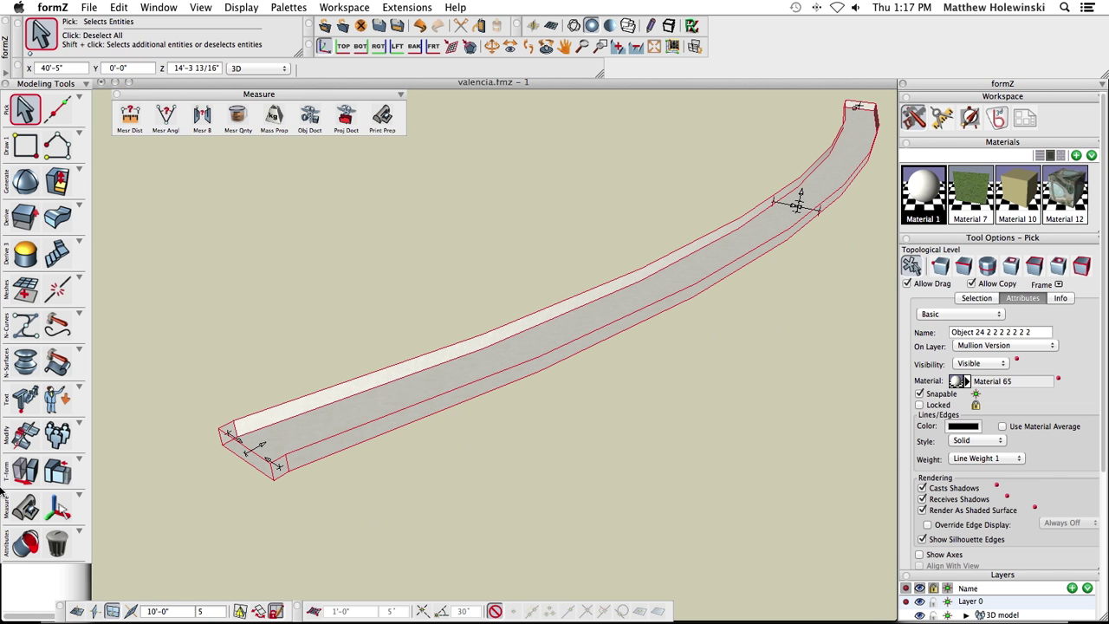
left_click(29, 506)
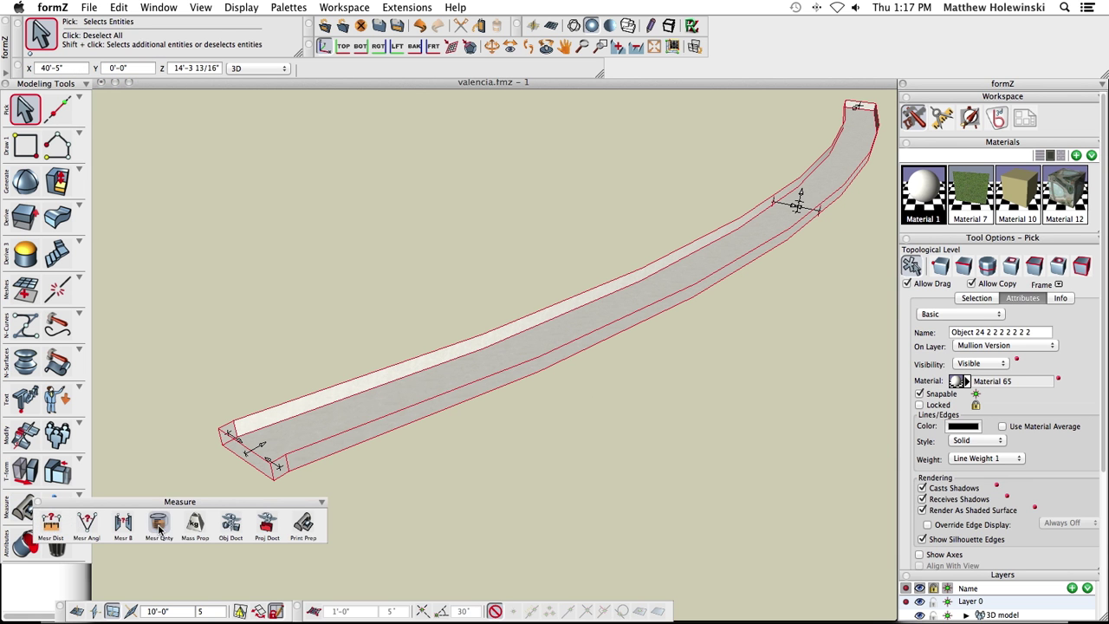
left_click(158, 529)
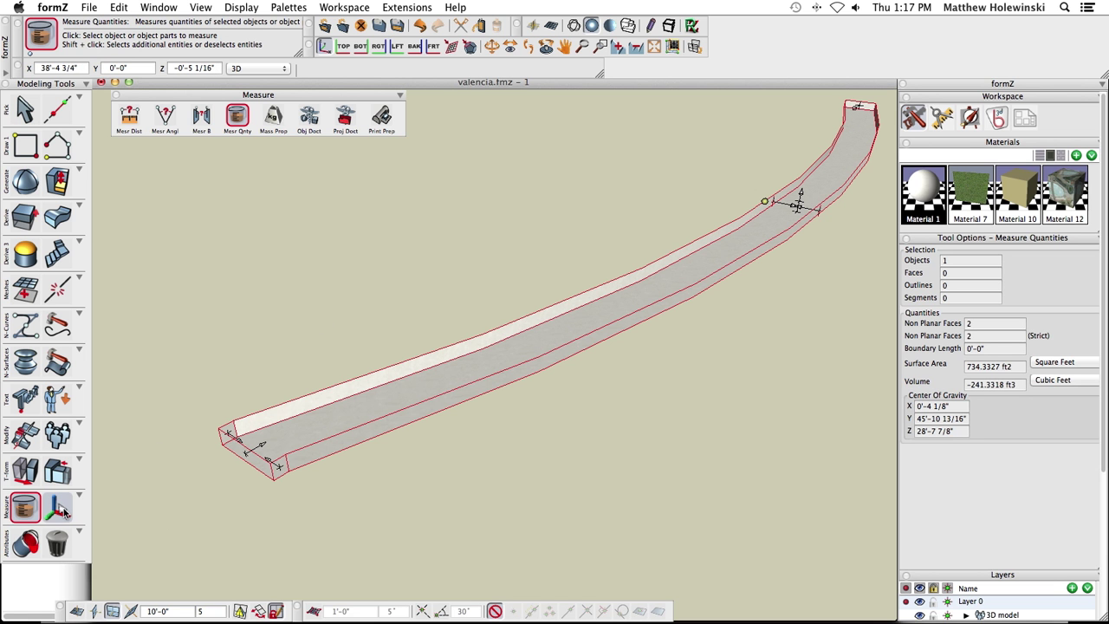
Step: Reverse the direction of the inside-out object, keeping the Manage tools open as a floating palette
left_click(62, 512)
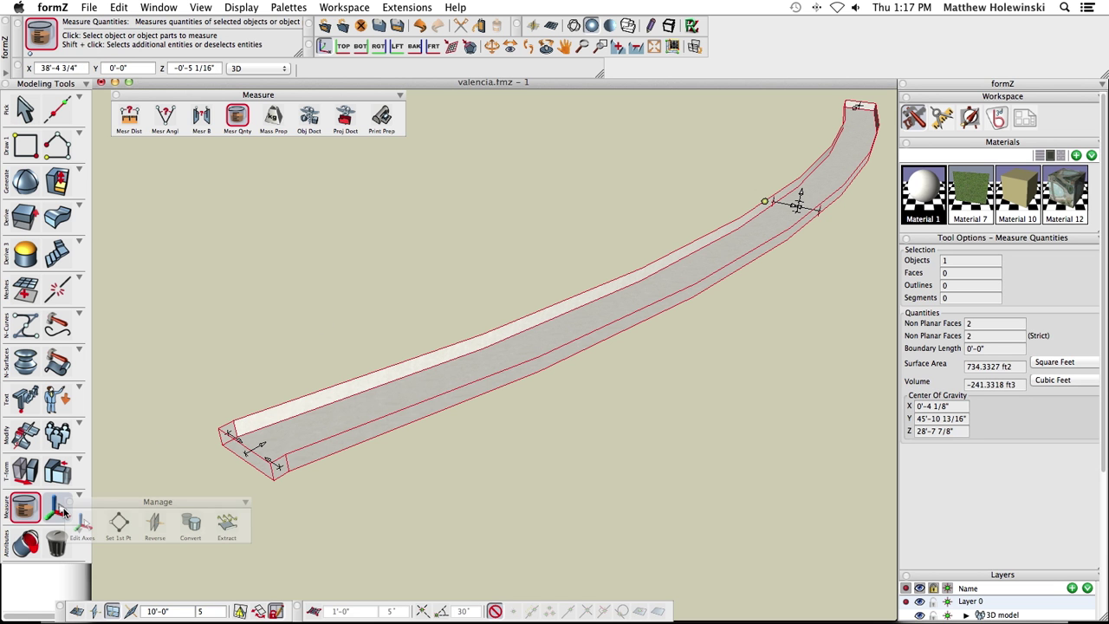
left_click(153, 524)
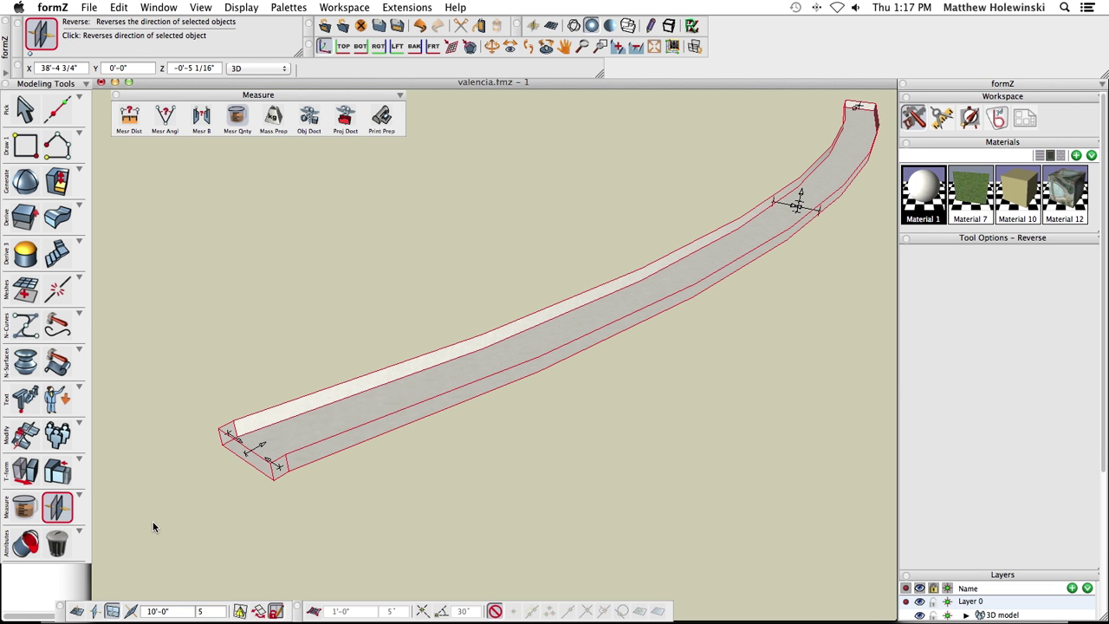
left_click_drag(96, 517, 123, 532)
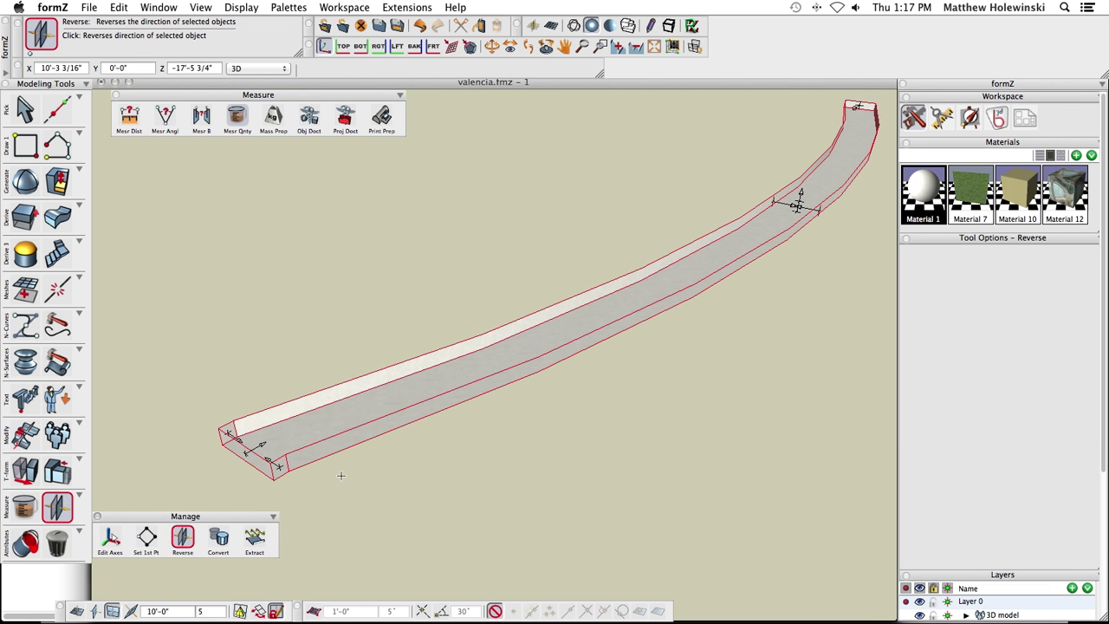
left_click(336, 438)
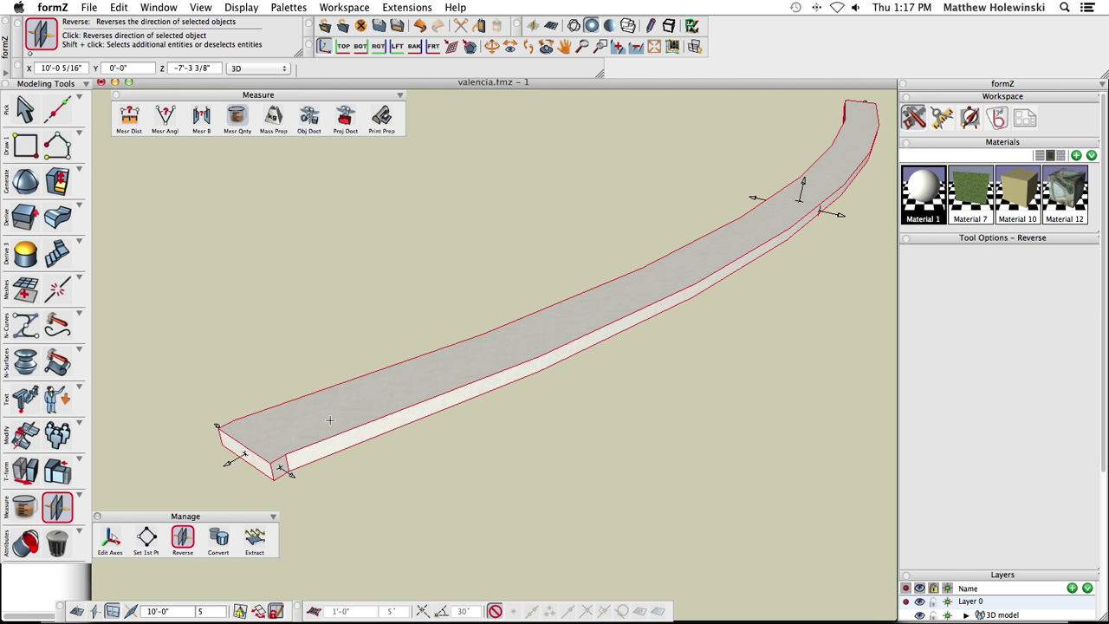
Step: Deselect the reversed object, check it in RenderZone display, and return to Shaded Work
left_click(24, 108)
left_click(174, 226)
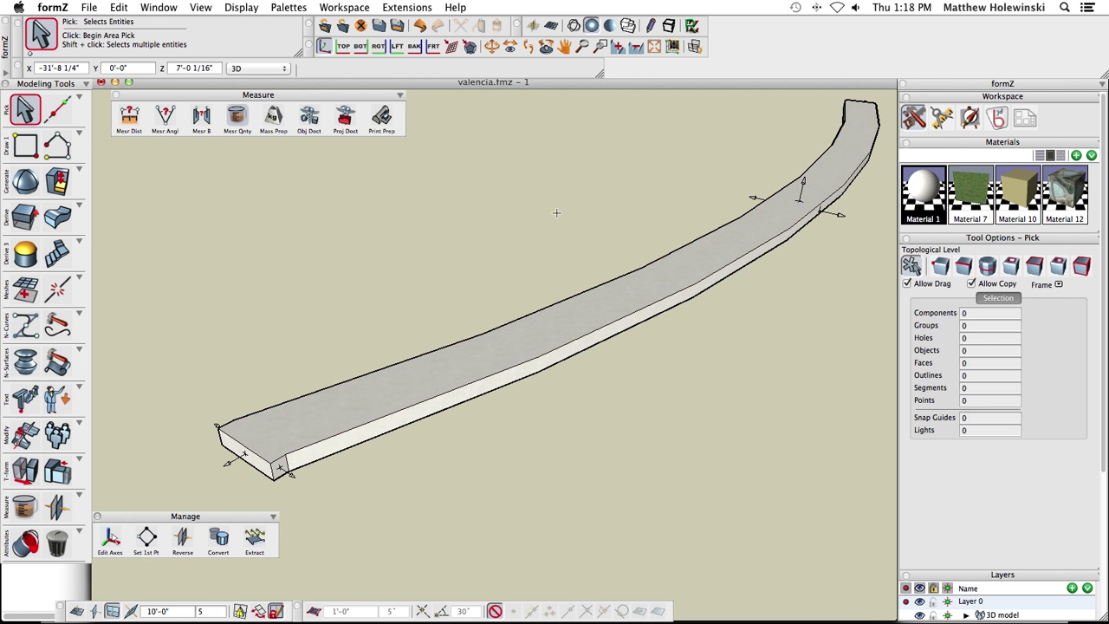
left_click(692, 27)
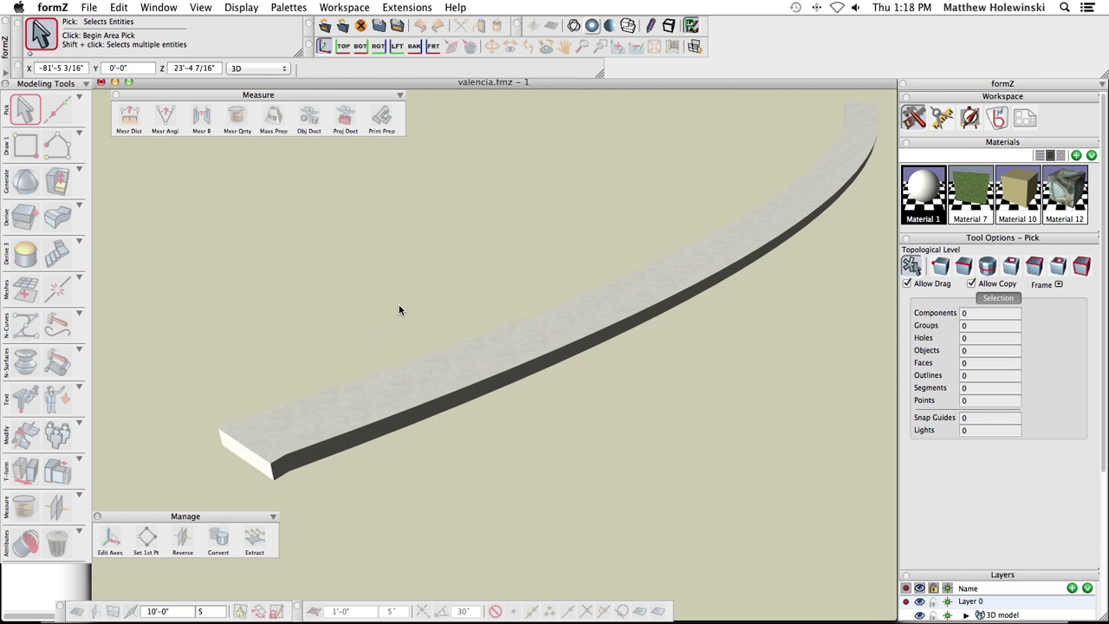
key("super+2")
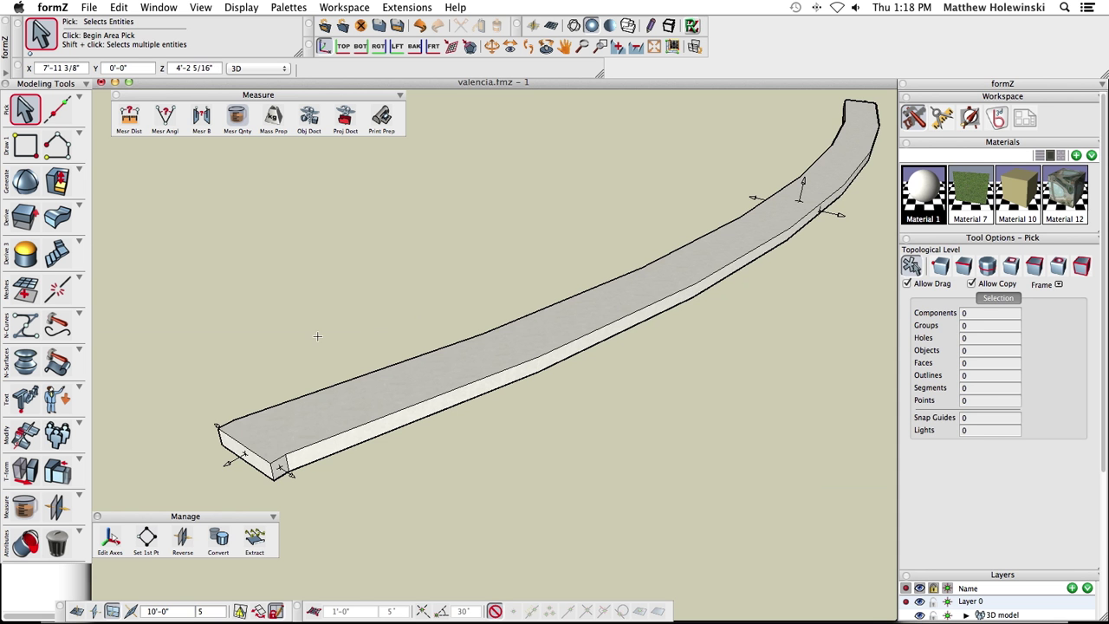
scroll(307, 336, "down", 2)
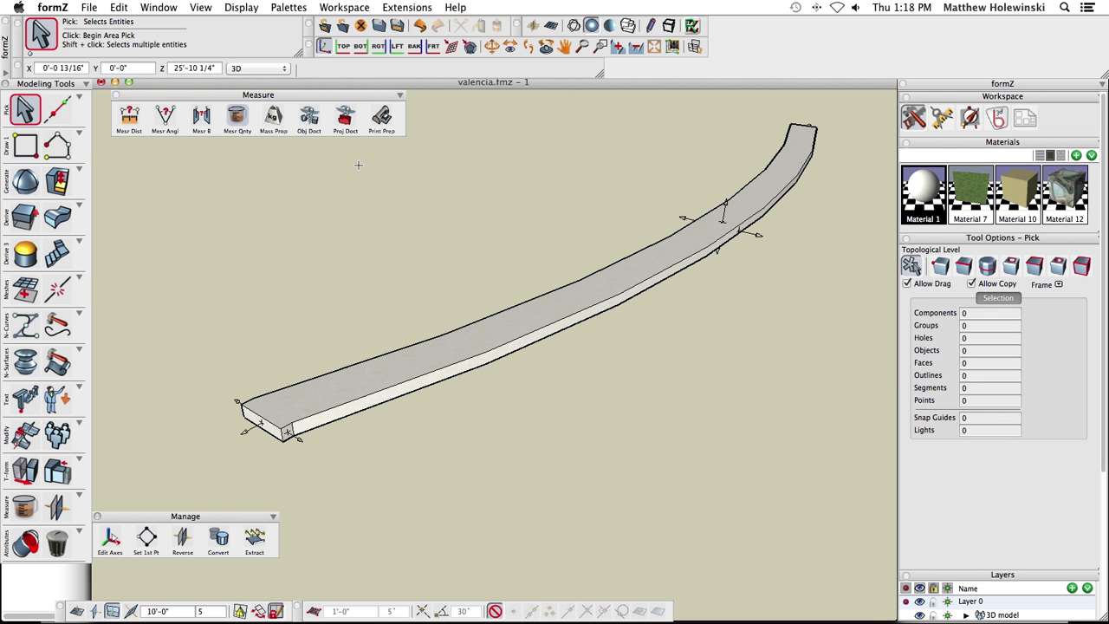
Step: Close the floating Manage palette
left_click_drag(25, 107, 51, 124)
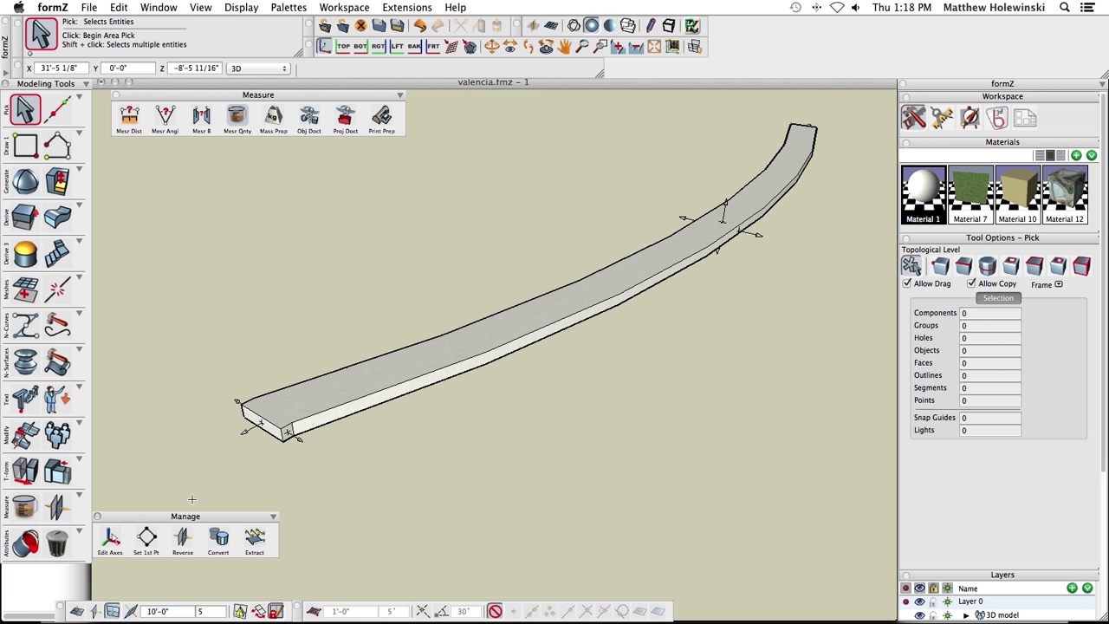
left_click_drag(179, 521, 204, 522)
left_click(124, 518)
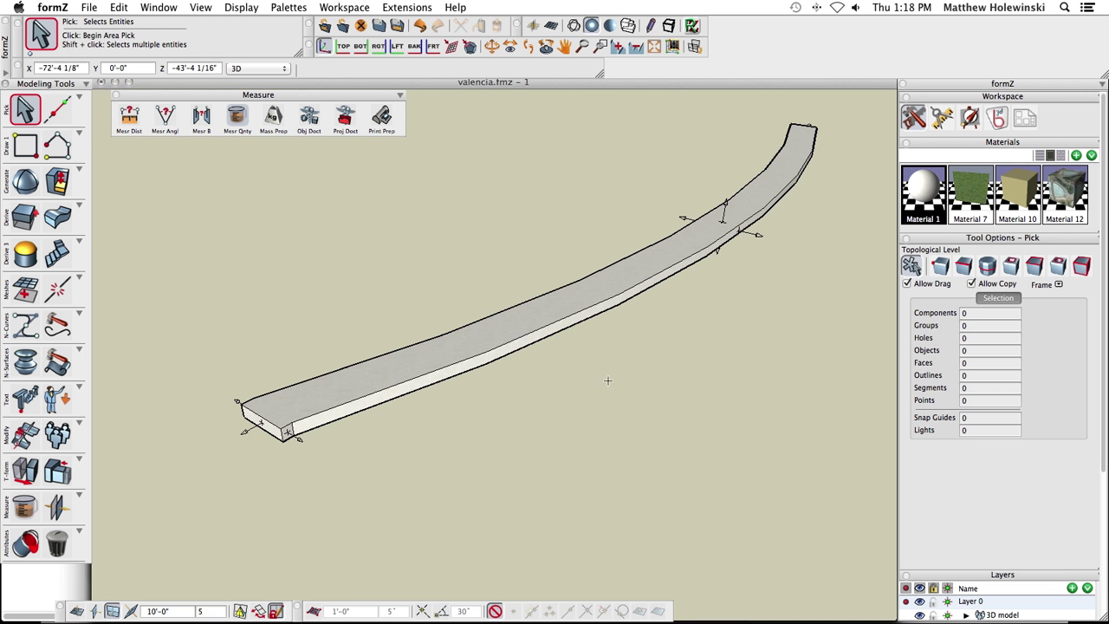
Step: Turn off Show Face Normals for the reversed object and reveal the rest of the building model
left_click(574, 317)
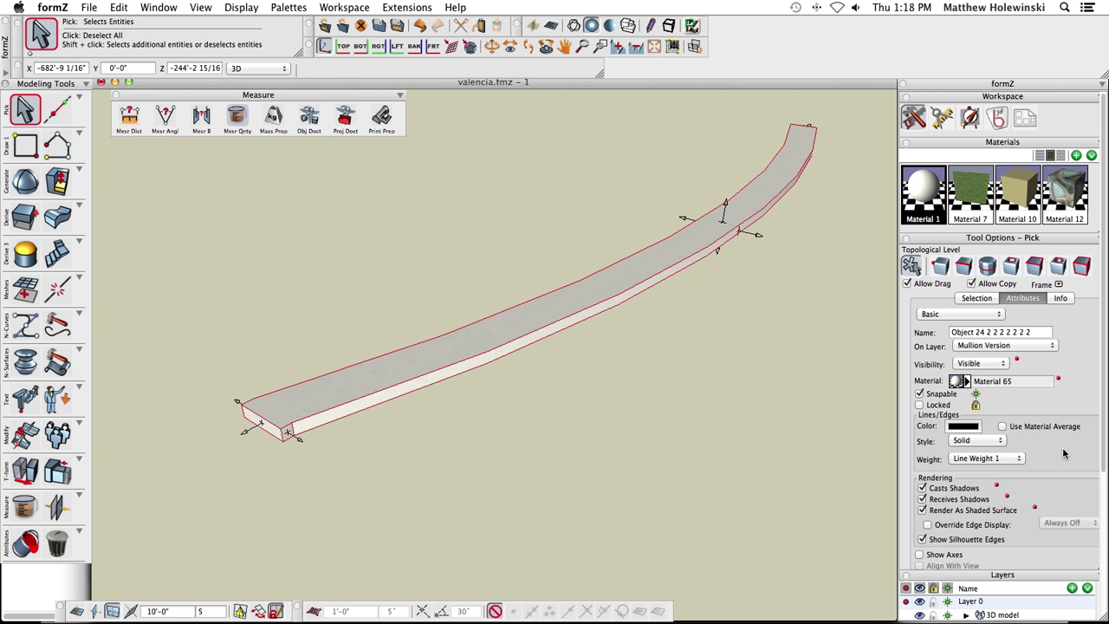
scroll(1033, 431, "down", 3)
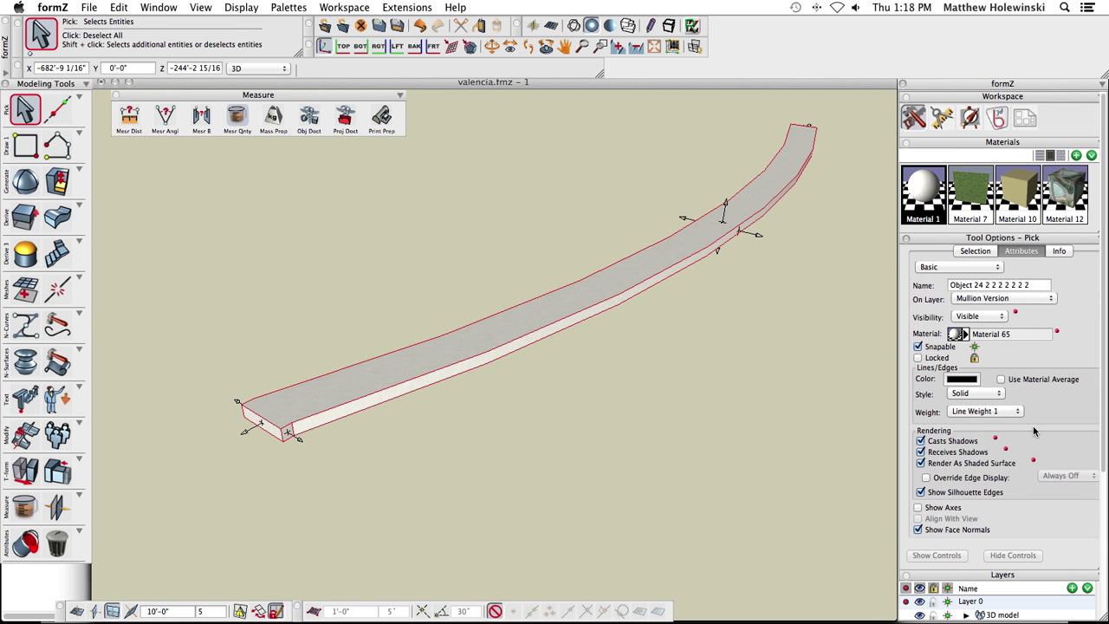
left_click(950, 531)
left_click(432, 278)
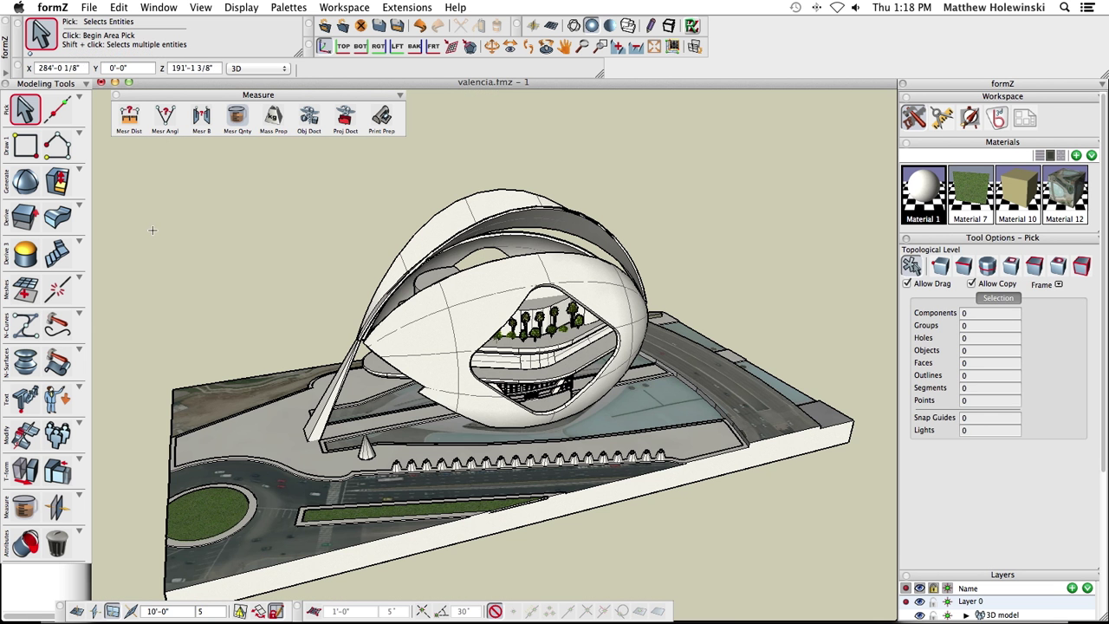
Step: Run a Print Prep test on the model for Duplicate Surfaces, with the Inside Out test turned off
left_click(382, 117)
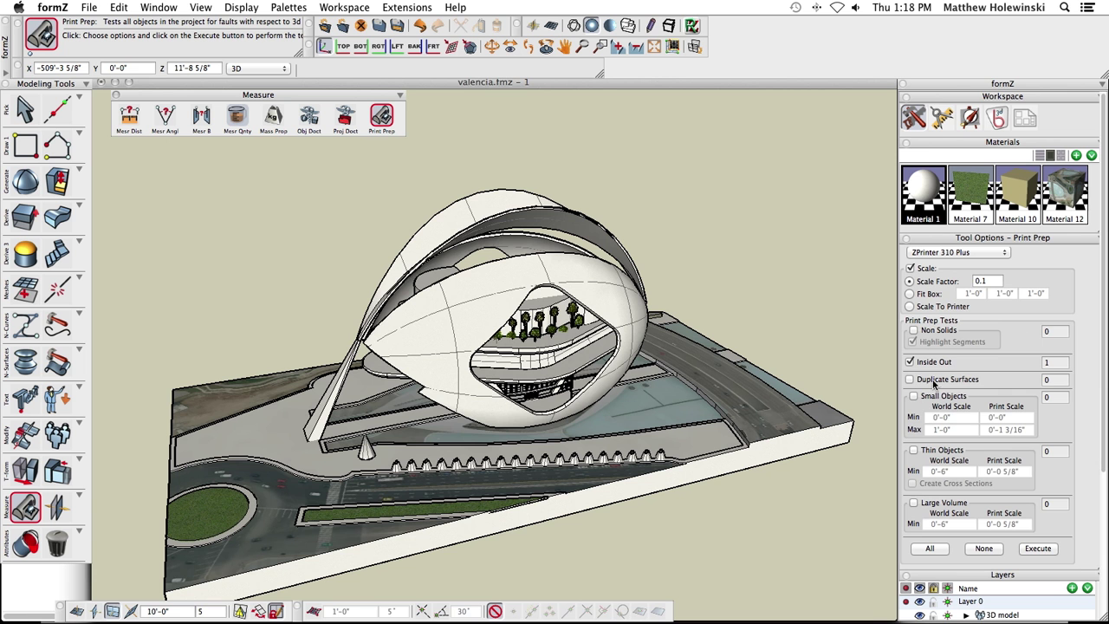
left_click(910, 381)
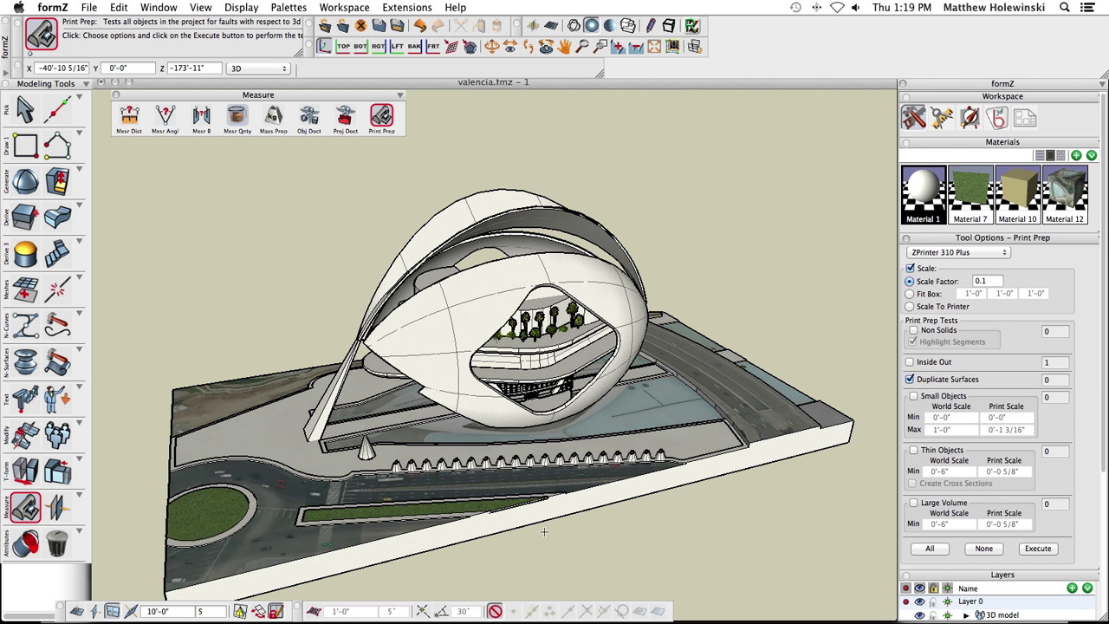
scroll(463, 472, "up", 3)
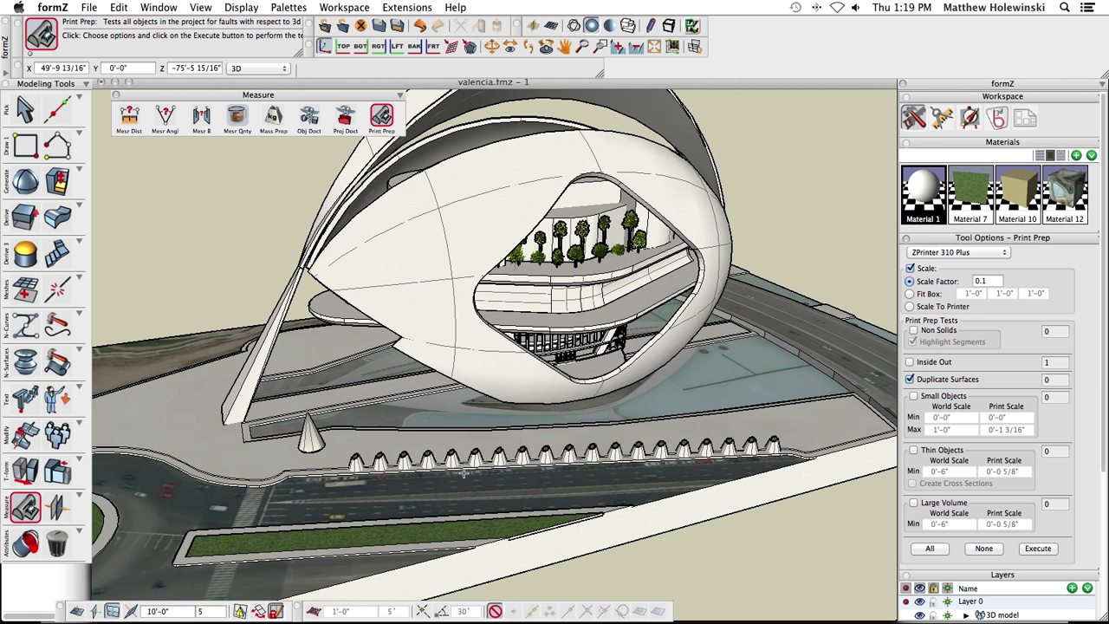
scroll(464, 472, "up", 3)
scroll(463, 472, "down", 3)
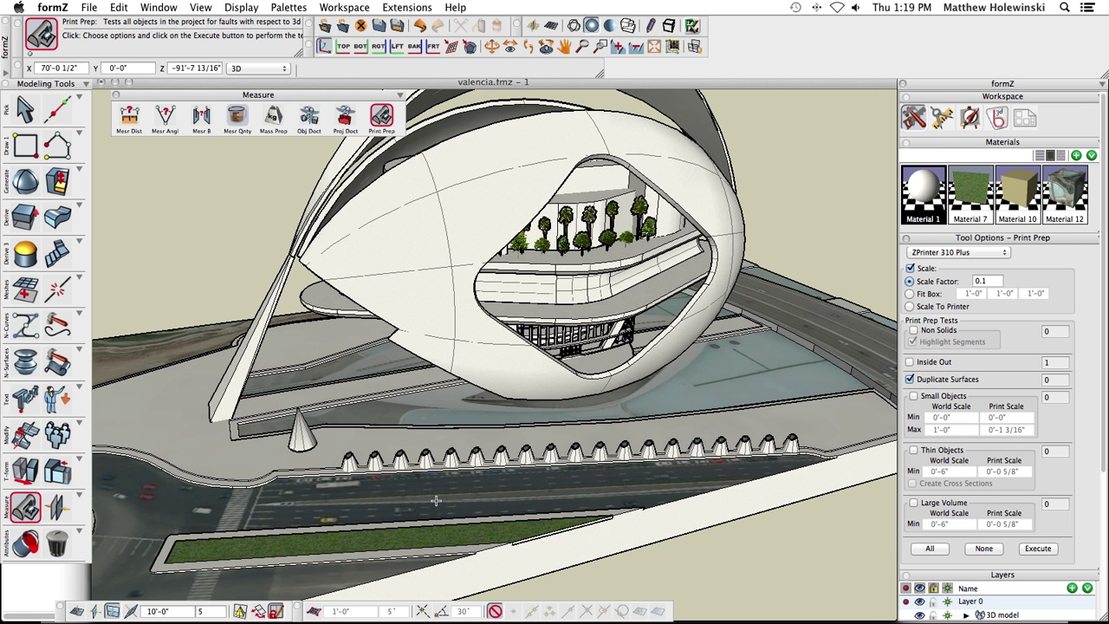
scroll(422, 484, "down", 2)
scroll(422, 483, "up", 1)
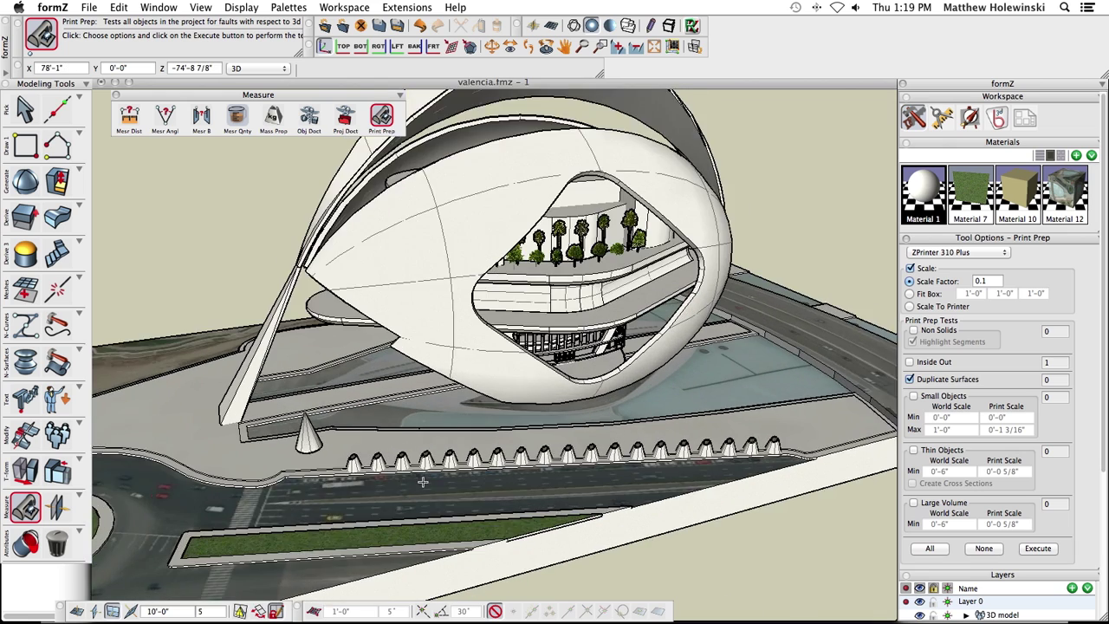
scroll(422, 483, "up", 1)
scroll(421, 484, "down", 3)
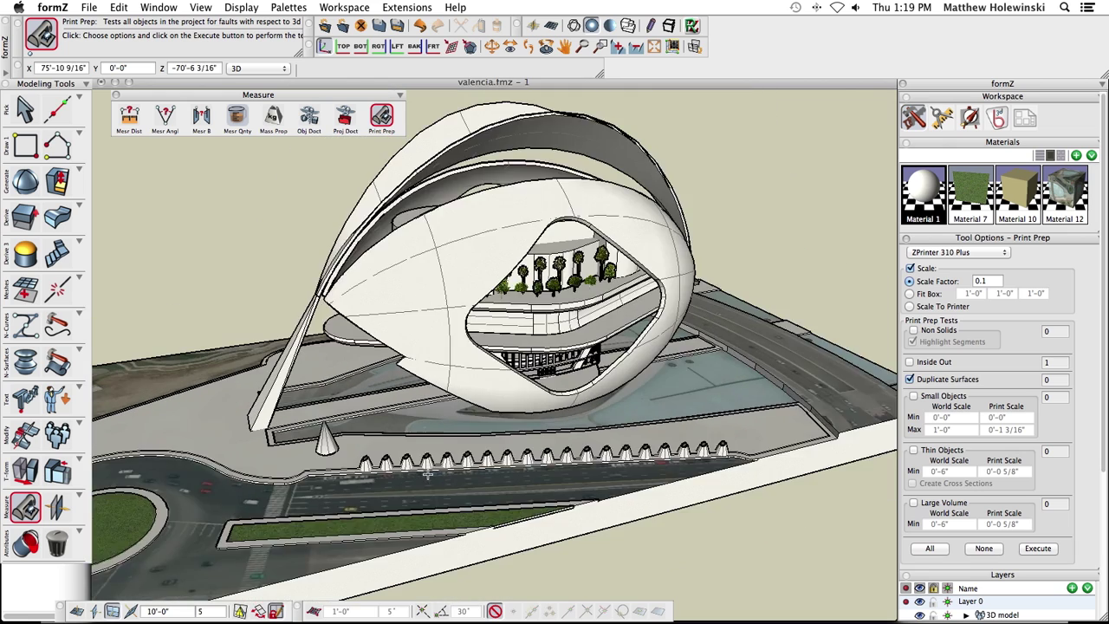
middle_click_drag(462, 474, 450, 442)
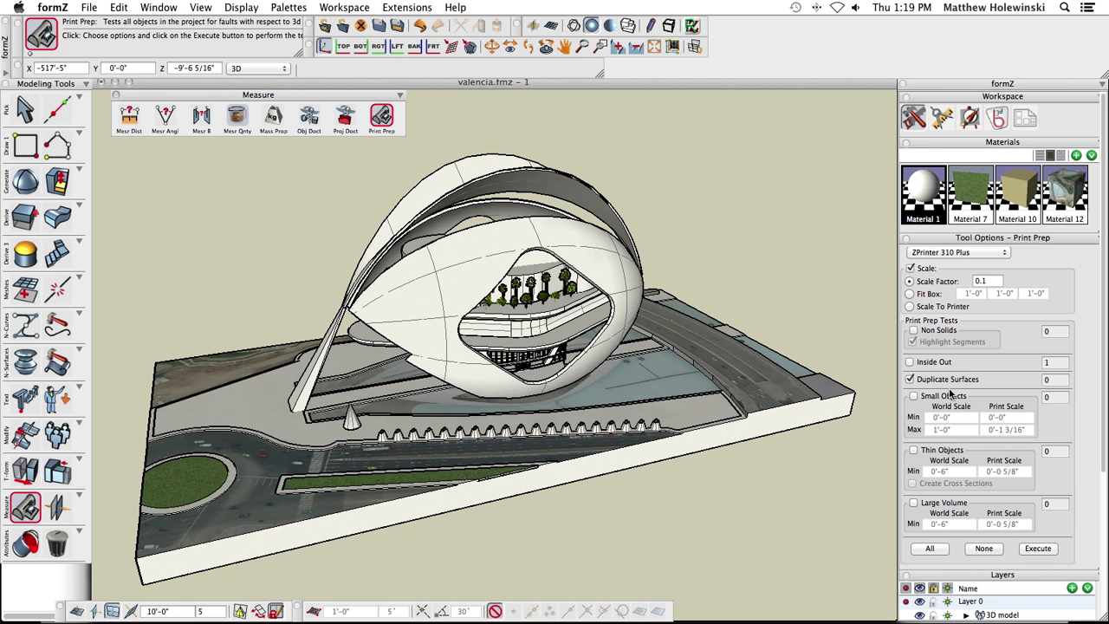
left_click(1038, 550)
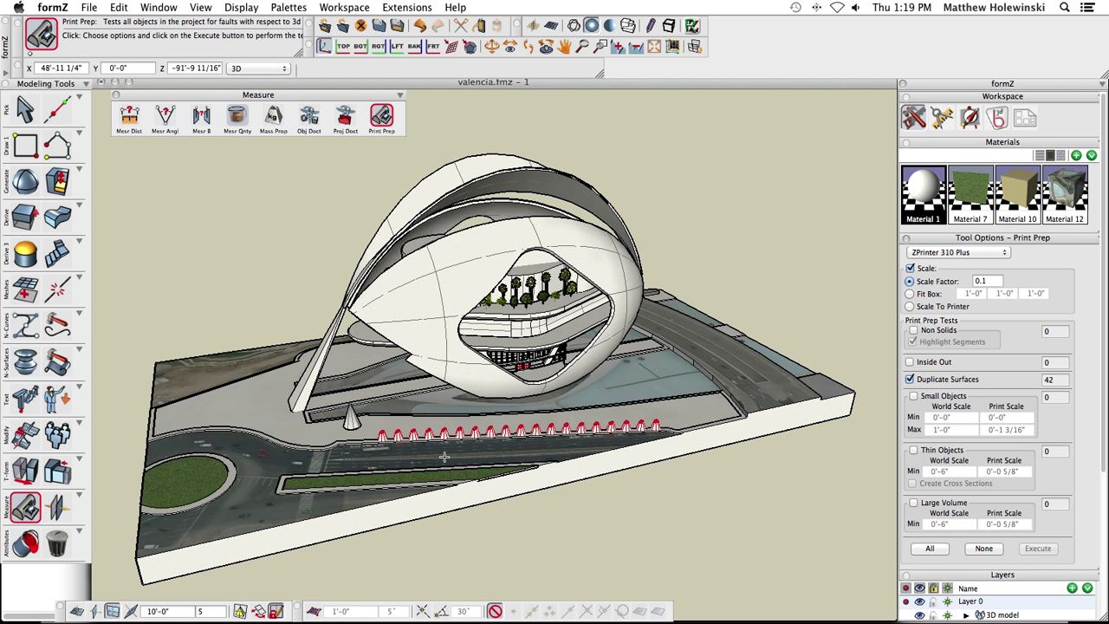
Step: Deselect the flagged objects, then move the first cone of the roadside row and its duplicate aside to separate them
scroll(432, 445, "up", 5)
scroll(432, 444, "up", 3)
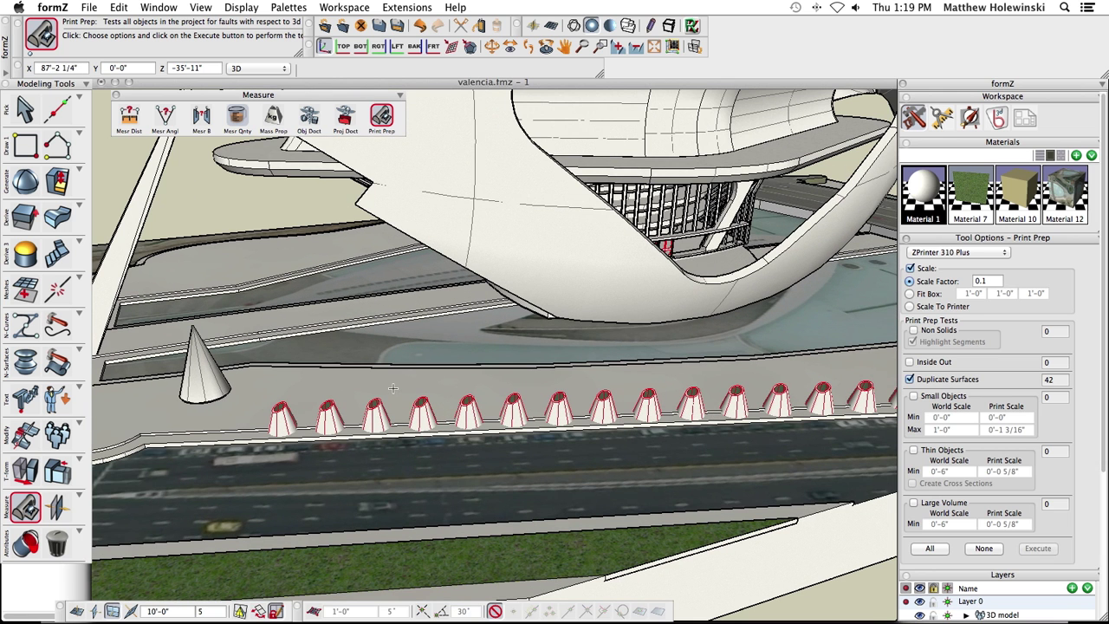
key("p")
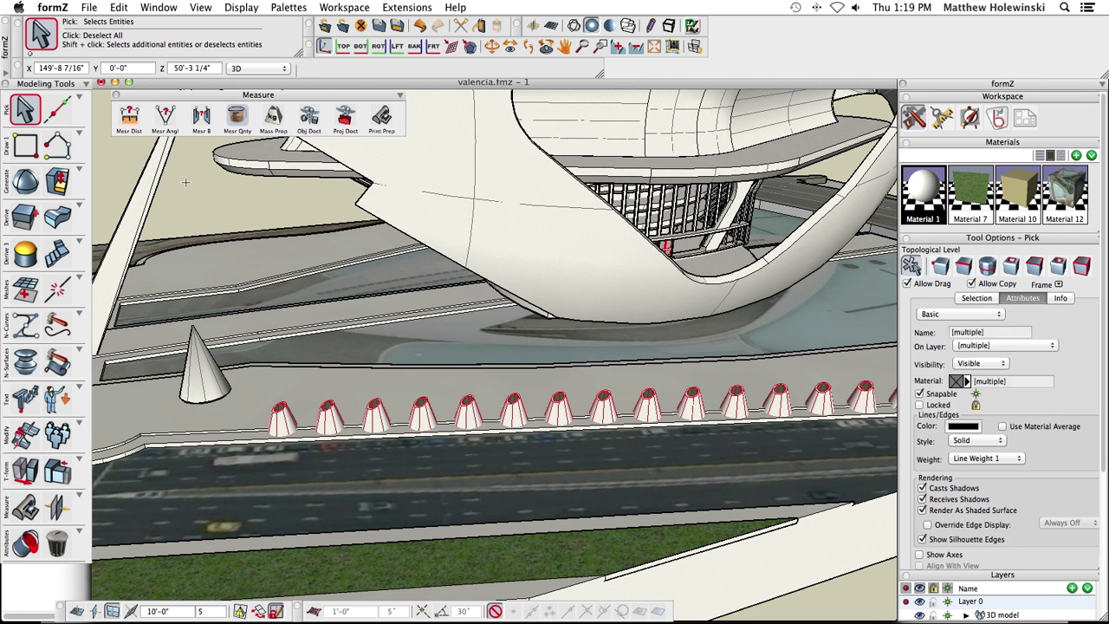
left_click(185, 182)
left_click(26, 470)
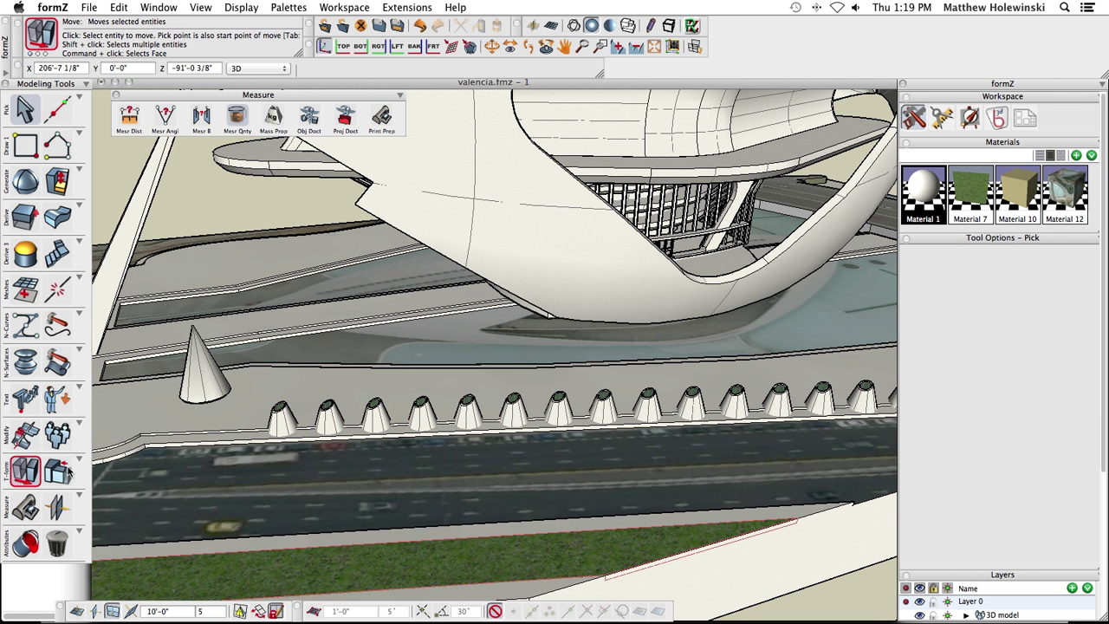
left_click(283, 416)
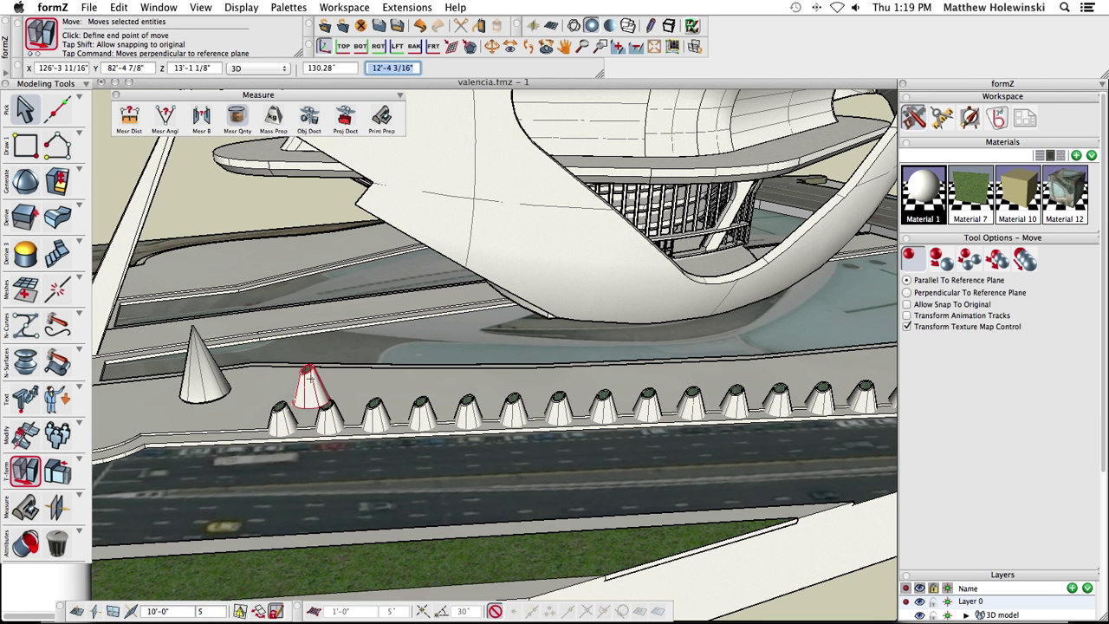
left_click(305, 386)
left_click(305, 386)
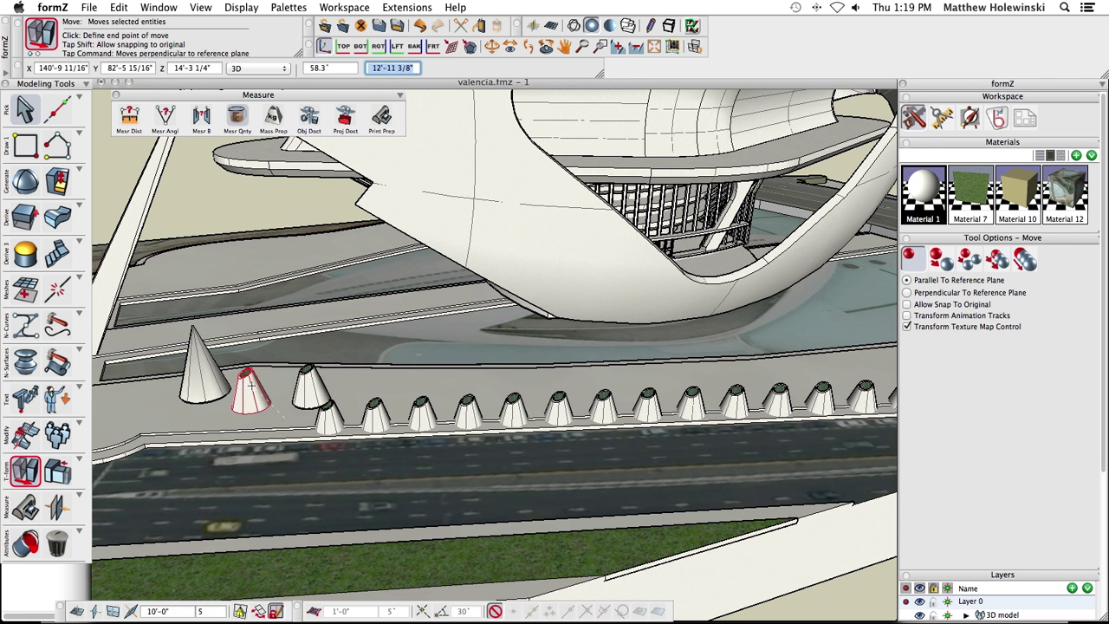
left_click(248, 382)
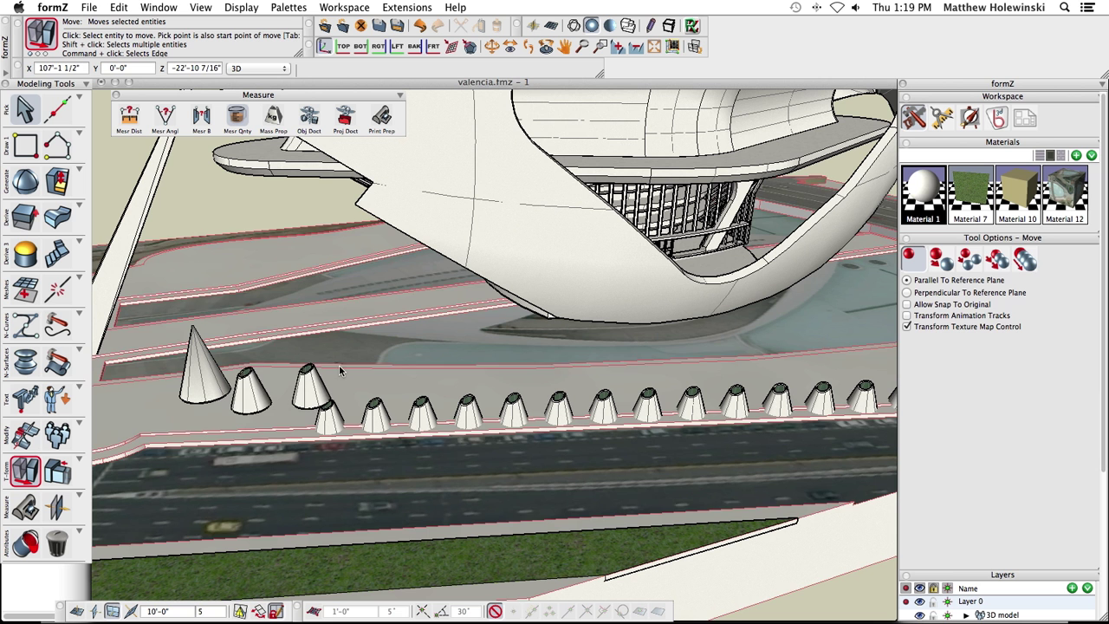
Step: Undo the cone moves and delete the duplicate cones from the row along the road
key("Delete")
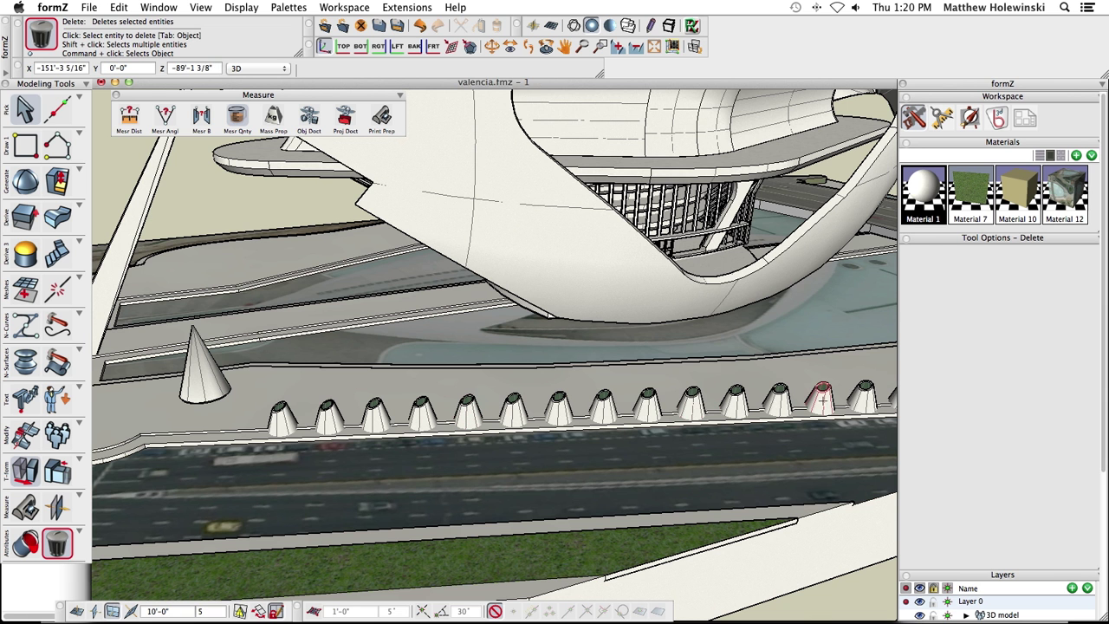
key("Tab")
middle_click_drag(822, 397, 539, 491)
key("Tab")
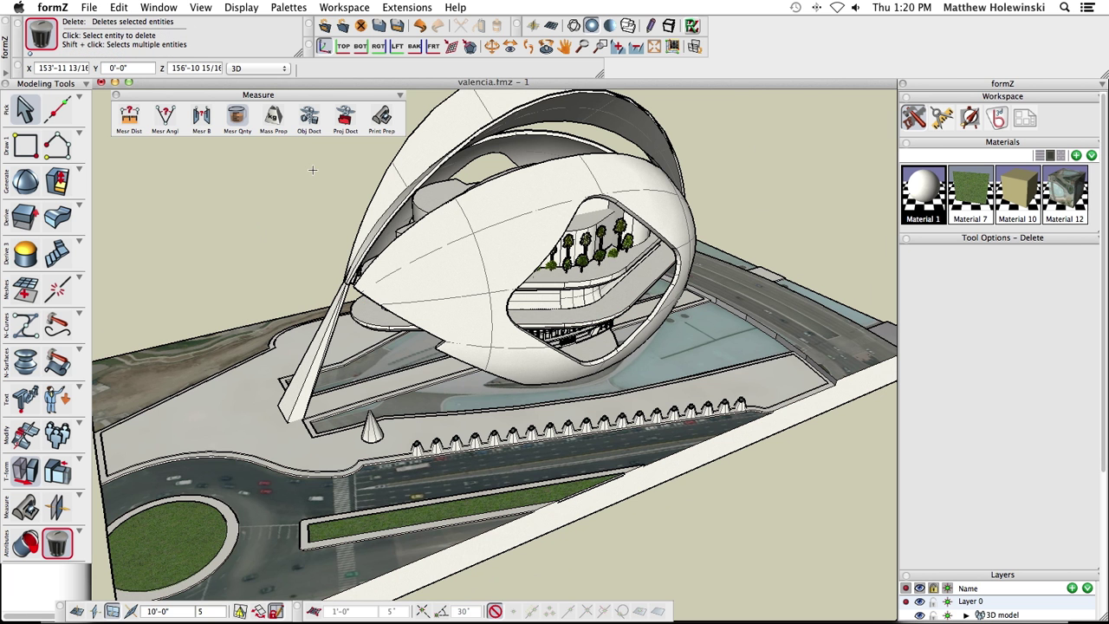
Step: Set Print Prep to test for Small Objects instead of Duplicate Surfaces
left_click(382, 118)
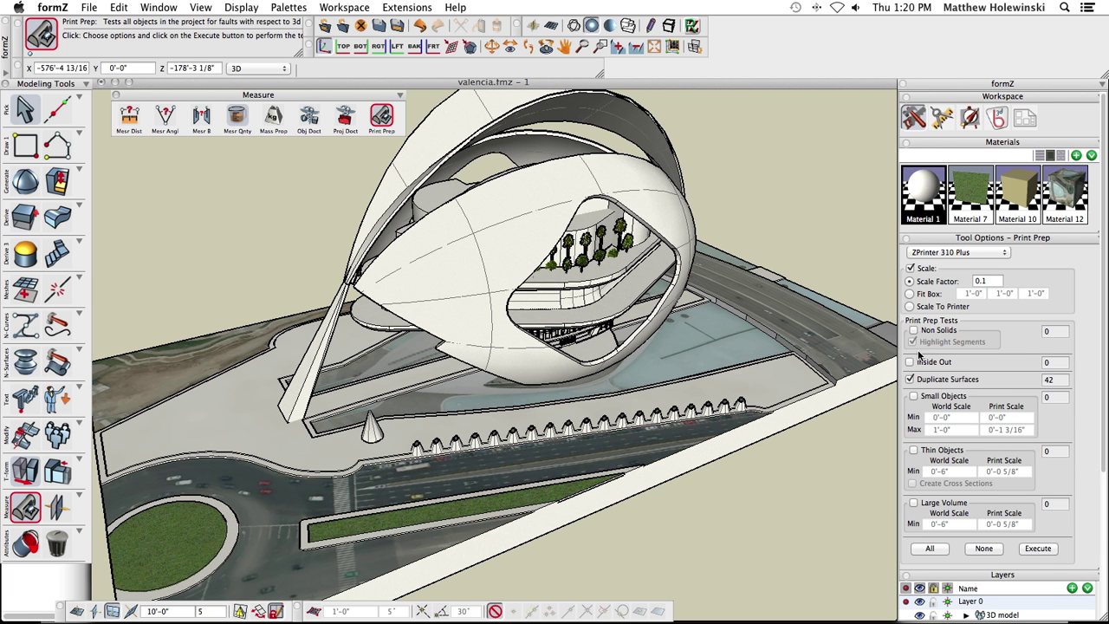
left_click(924, 381)
left_click(915, 397)
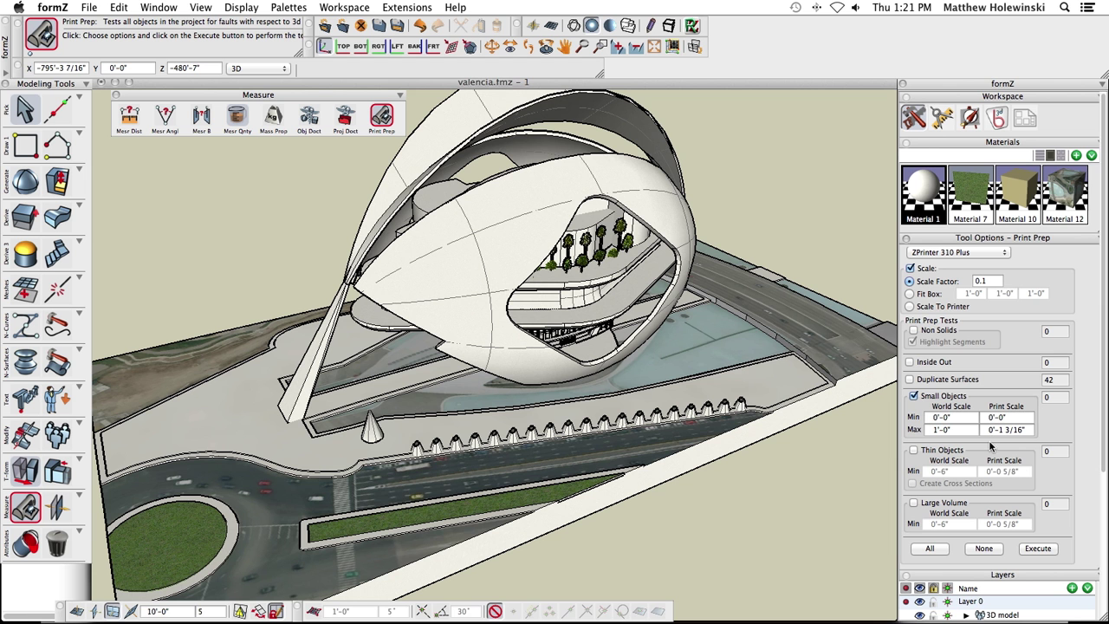
left_click(940, 402)
left_click(914, 451)
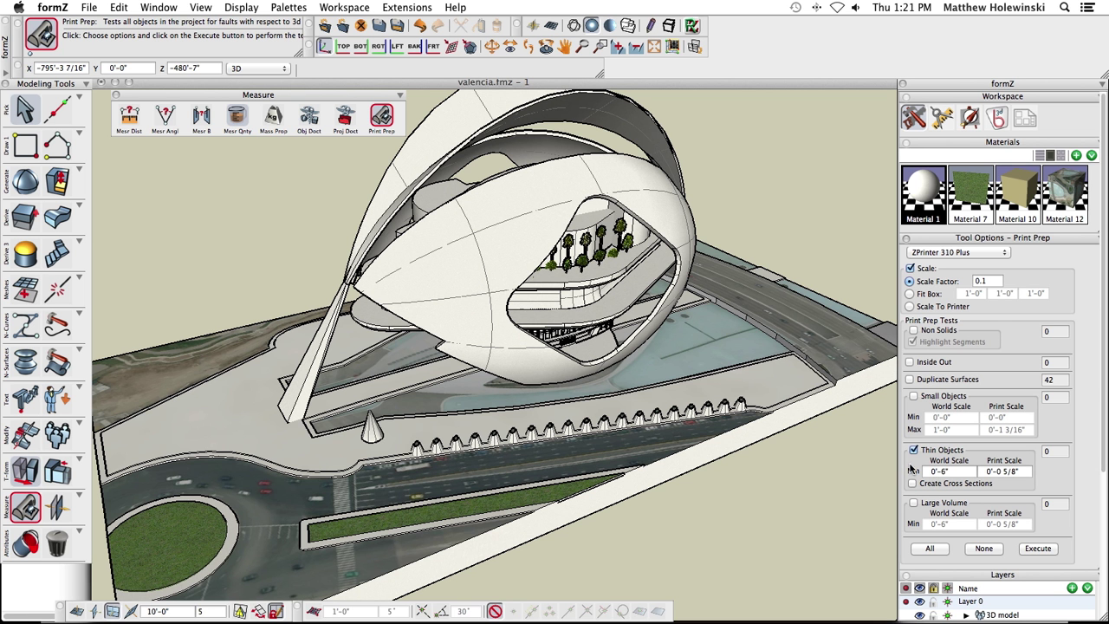
left_click(915, 450)
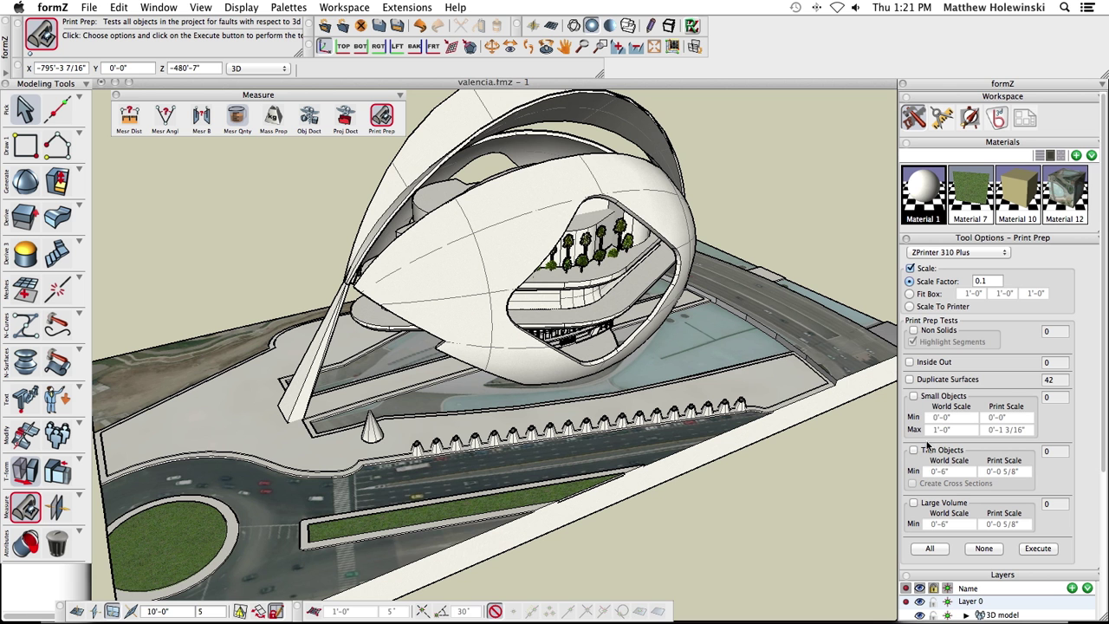
Step: Run the Small Objects test with a world-scale maximum of 1'-0" and show the flagged objects in wireframe
left_click(913, 396)
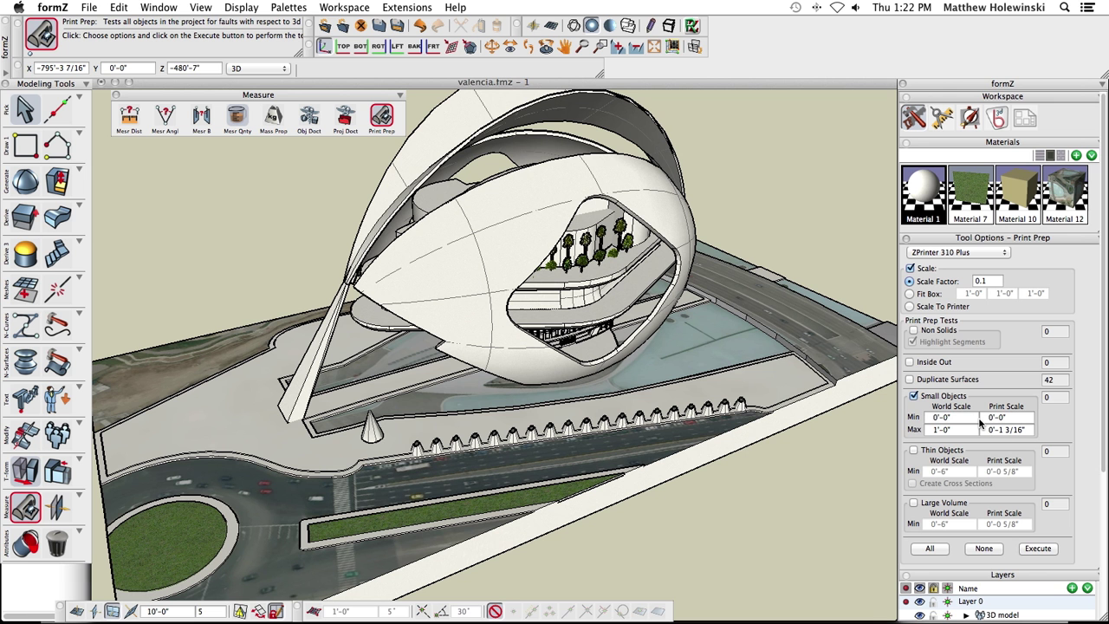
left_click(1035, 548)
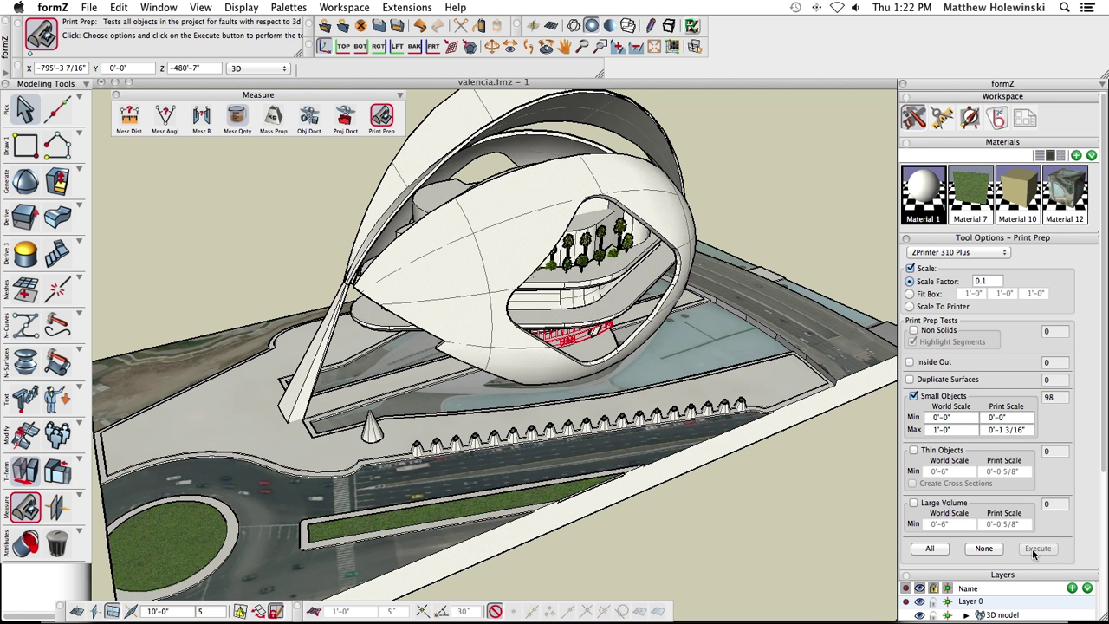
left_click(574, 26)
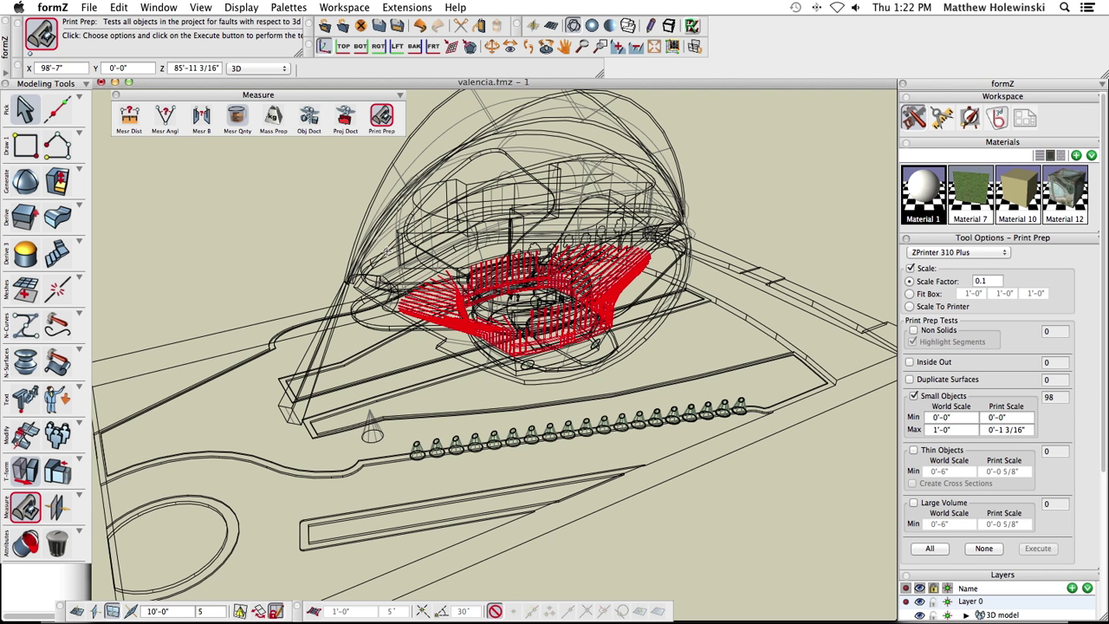
Step: Isolate the flagged small objects in Shaded Work display, deselect them and examine the thin mullions up close
left_click(593, 27)
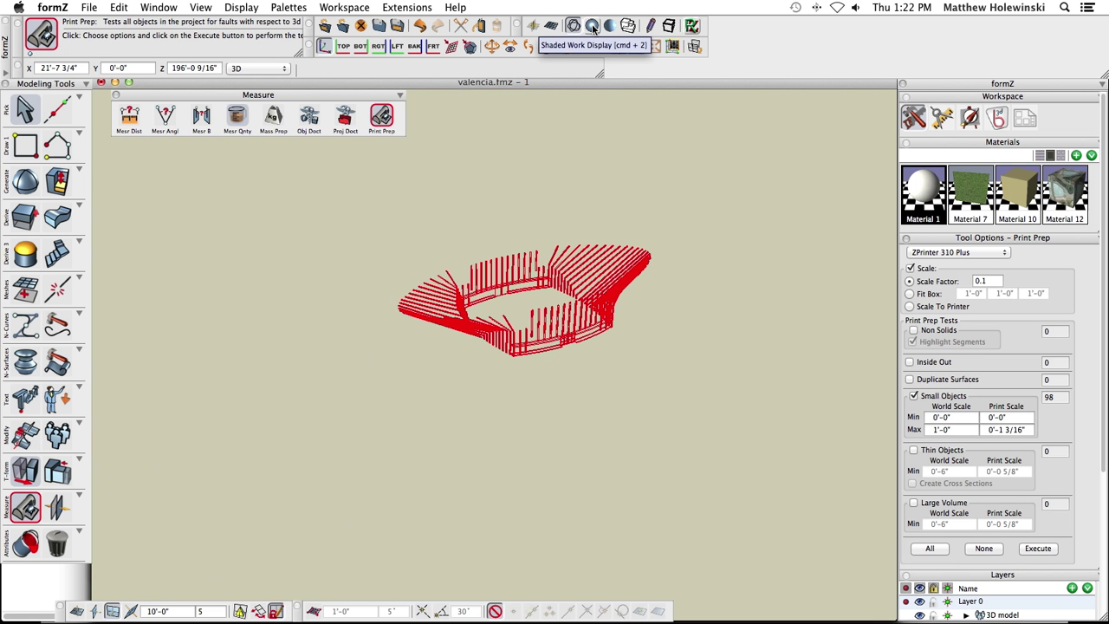
left_click(25, 110)
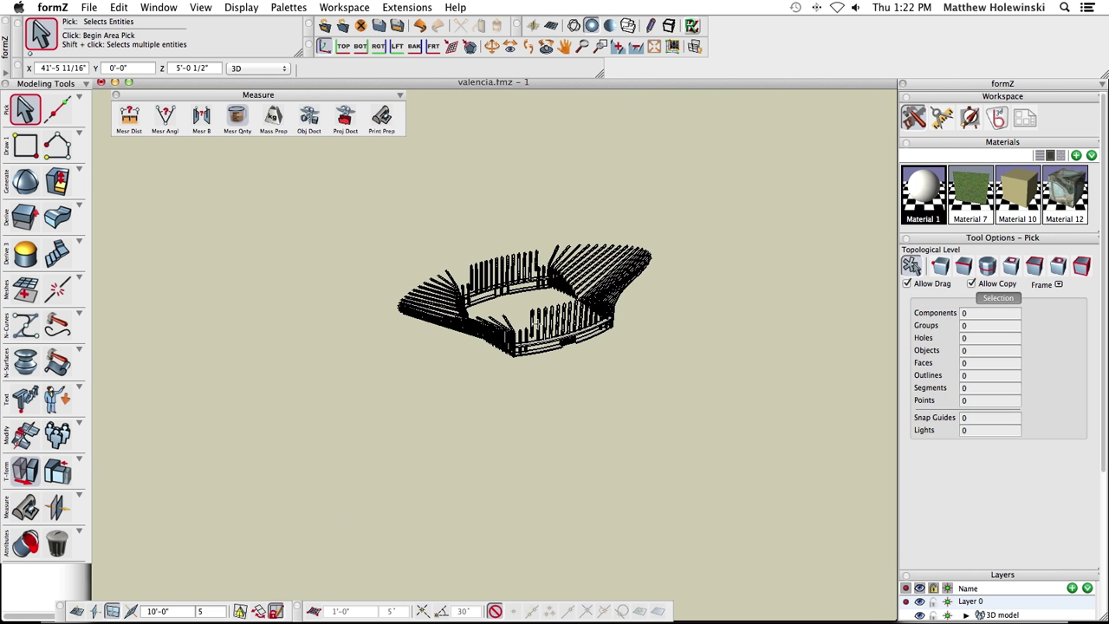
mouse_move(534, 323)
middle_mouse_down()
mouse_move(526, 355)
mouse_move(520, 339)
middle_mouse_up()
scroll(569, 328, "up", 2)
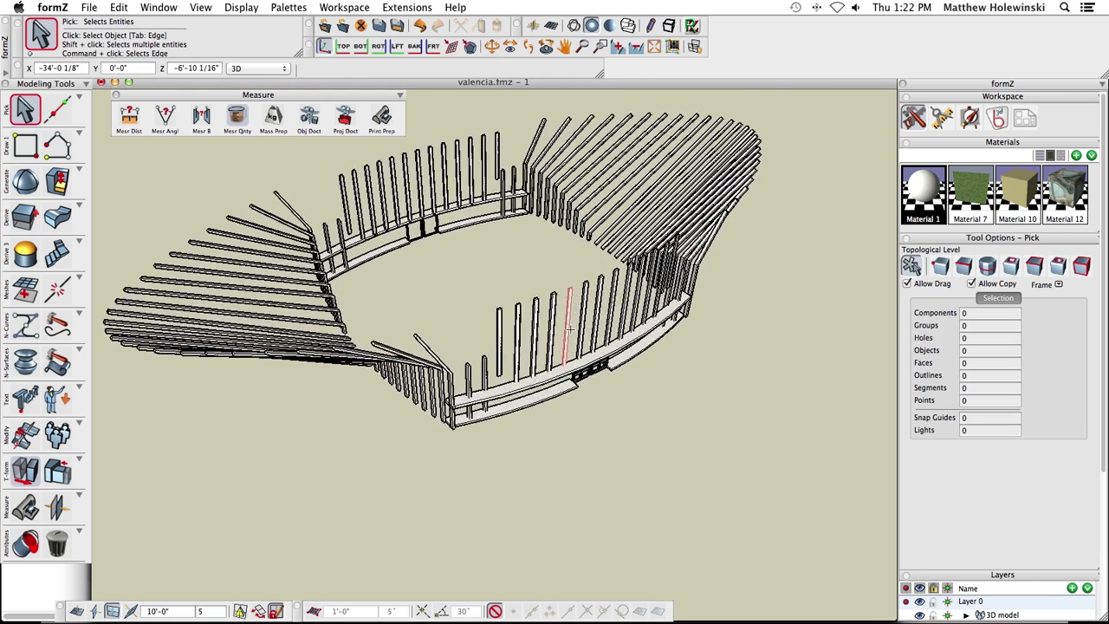
scroll(570, 327, "up", 3)
scroll(576, 331, "up", 1)
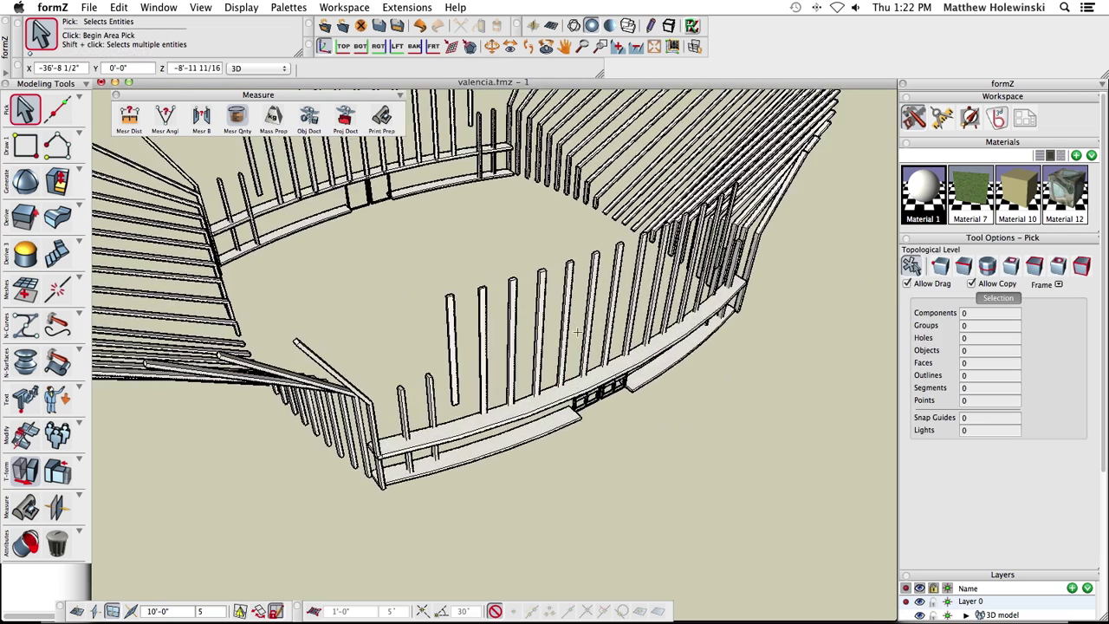
scroll(576, 332, "up", 1)
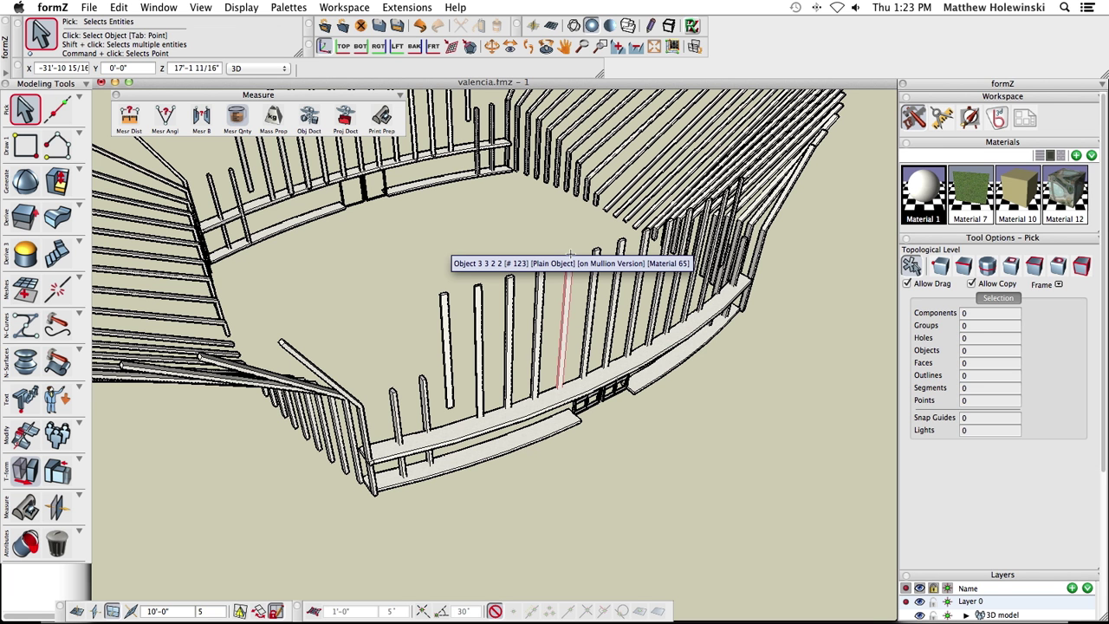
scroll(572, 258, "up", 2)
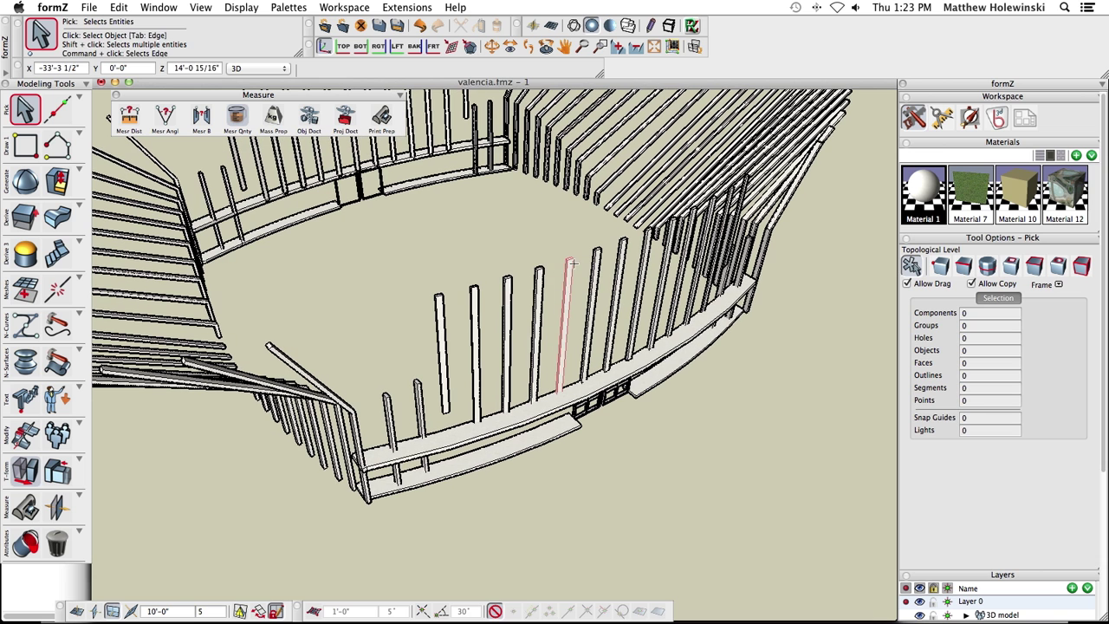
scroll(568, 263, "up", 2)
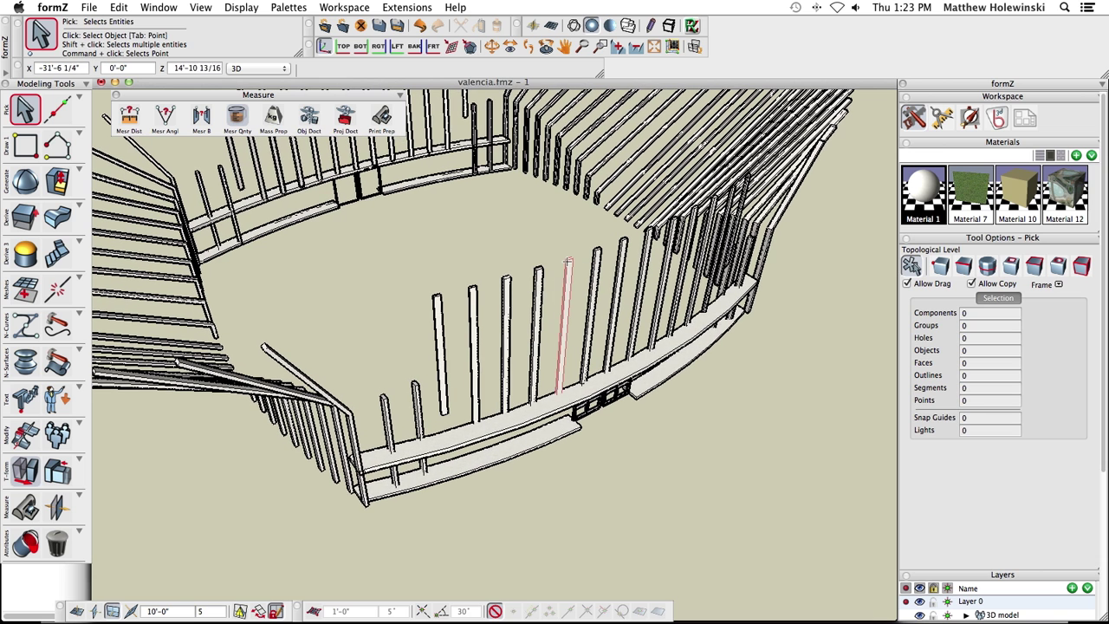
scroll(567, 263, "up", 1)
scroll(568, 263, "down", 3)
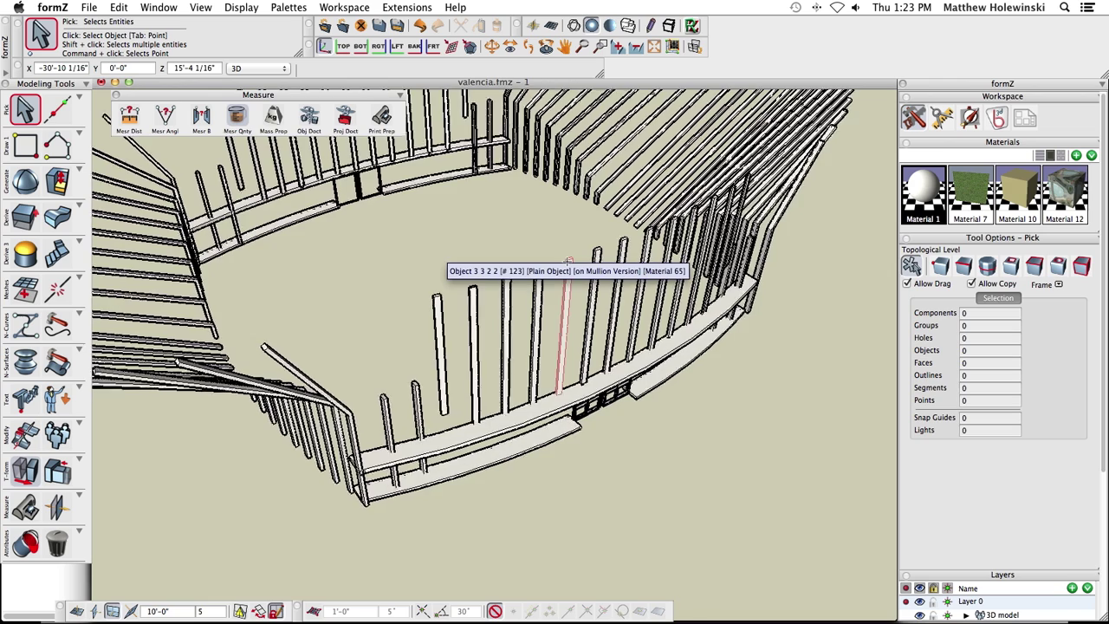
scroll(568, 263, "left", 5)
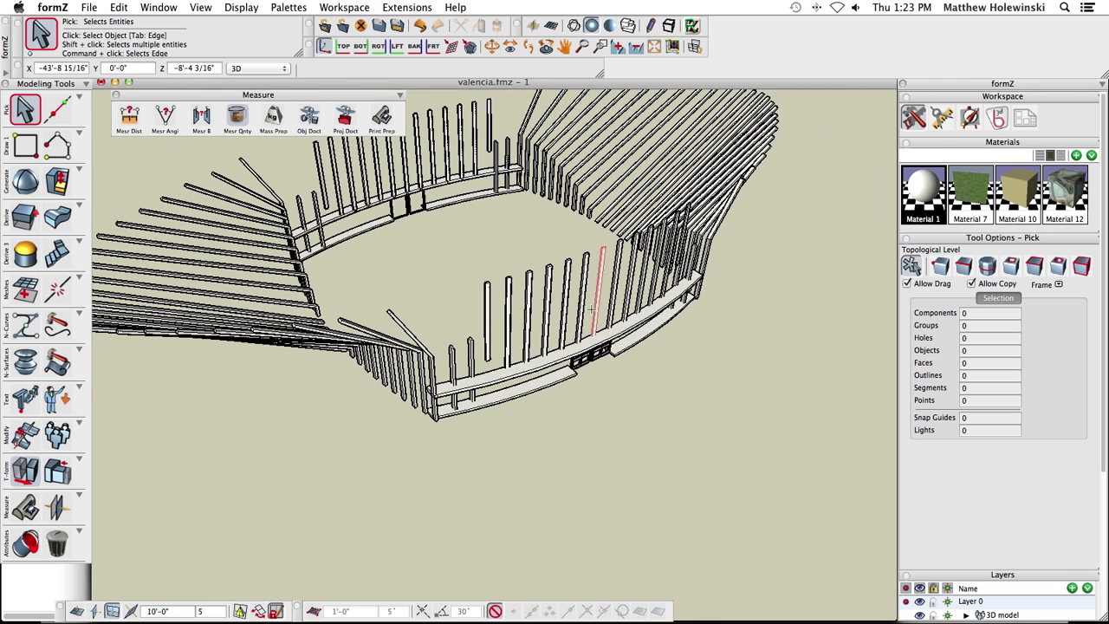
scroll(585, 286, "up", 2)
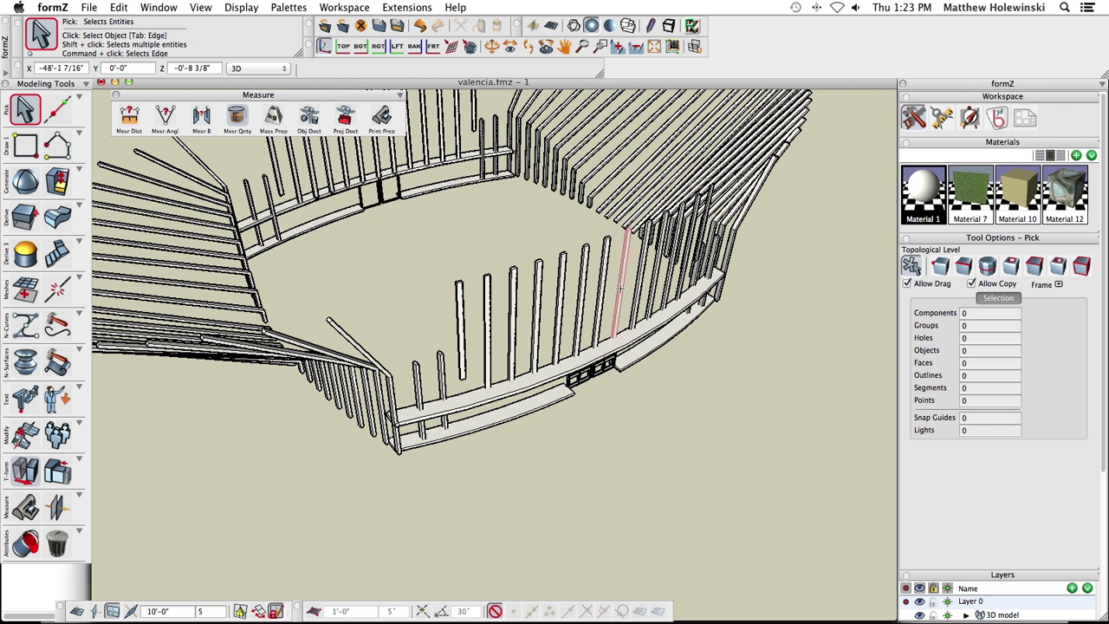
Step: Unhide the rest of the building model around the mullions
scroll(598, 303, "down", 5)
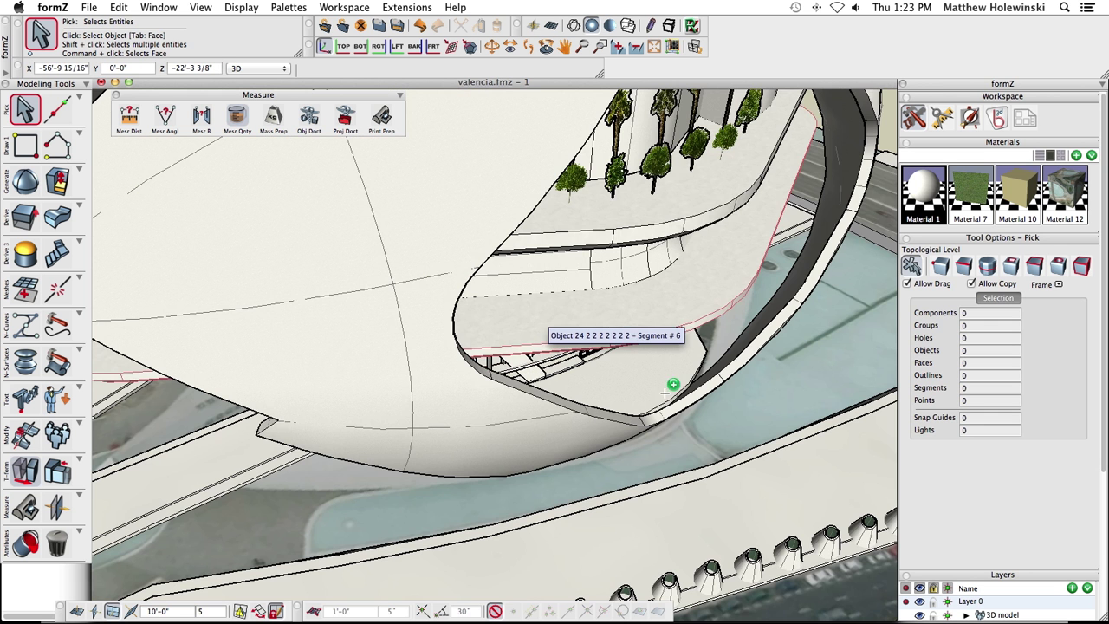
scroll(589, 384, "down", 10)
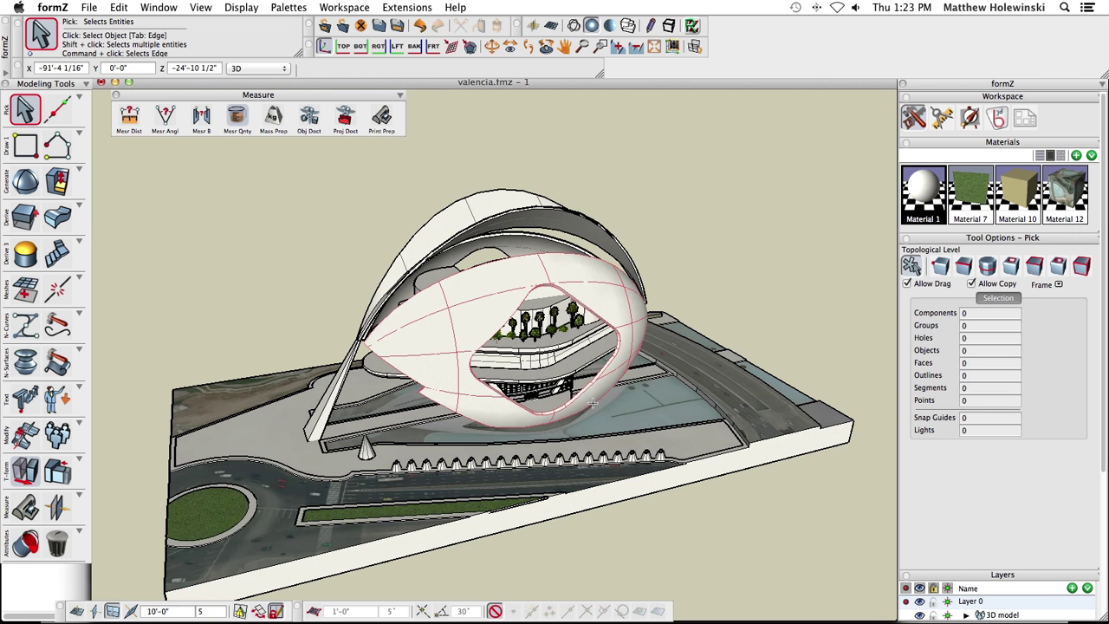
Step: Turn off the Small Objects test and check the hourglass in thin check.fmz for Thin Objects with a 0'-6" world-scale minimum
left_click(382, 117)
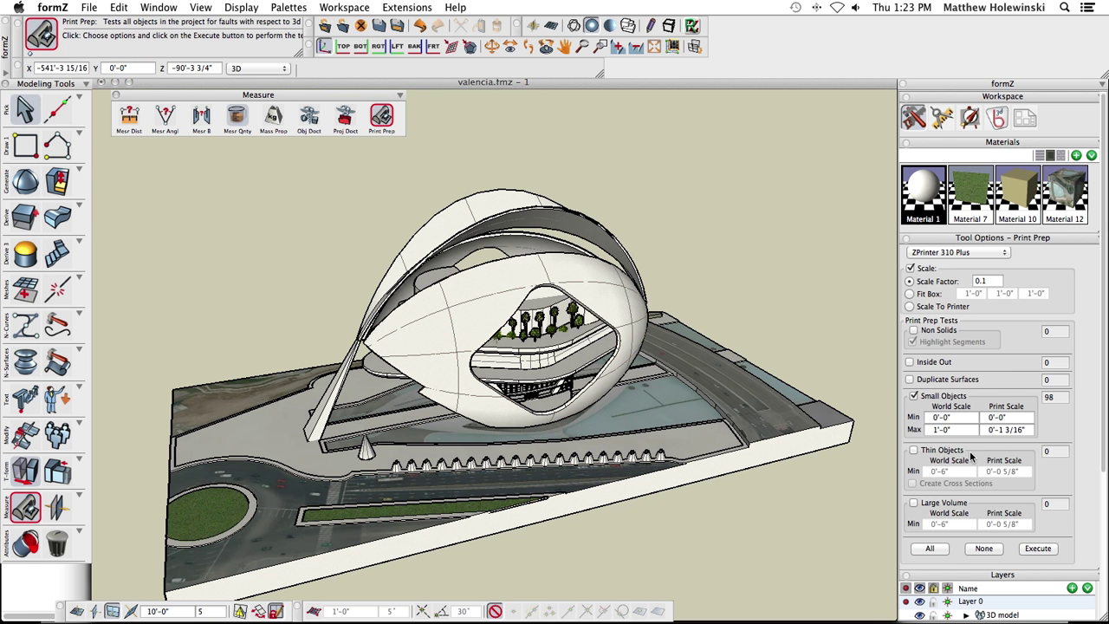
left_click(915, 398)
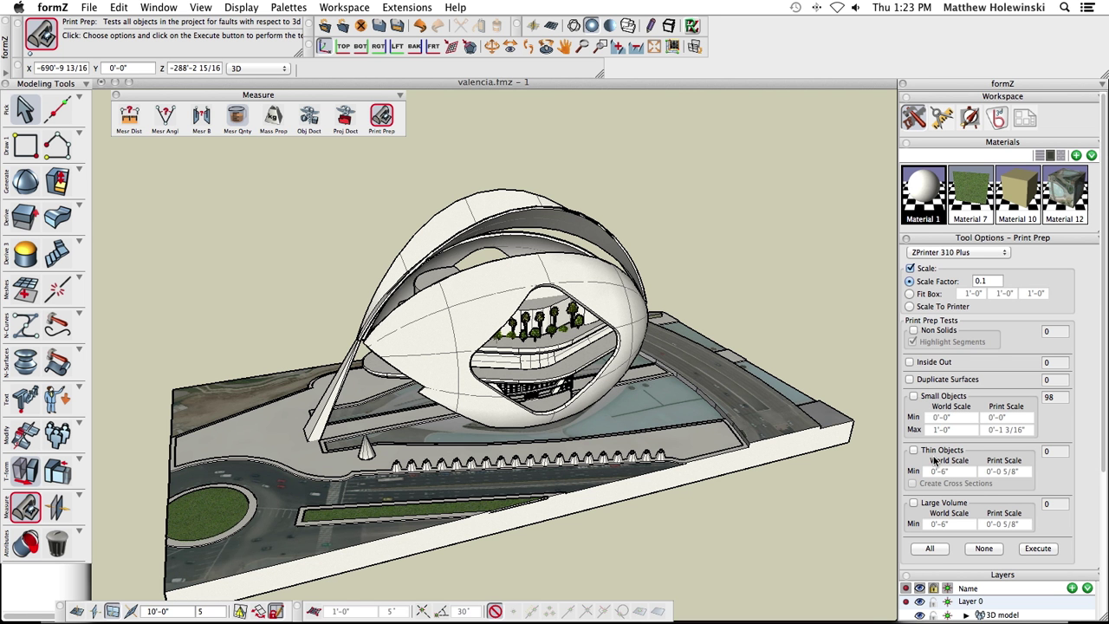
left_click(165, 7)
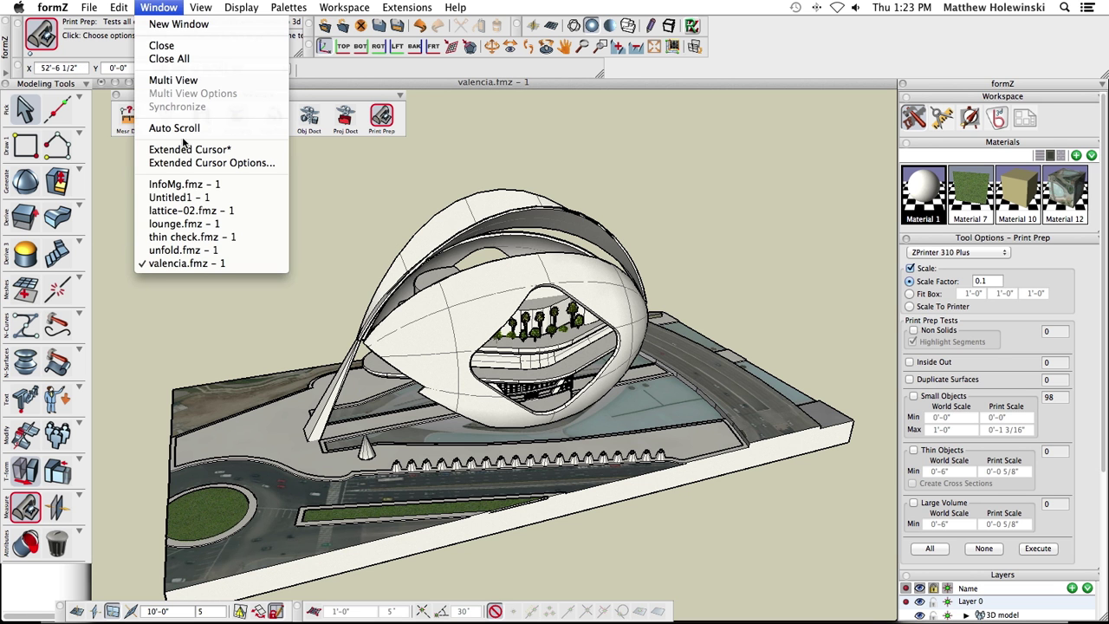
left_click(191, 237)
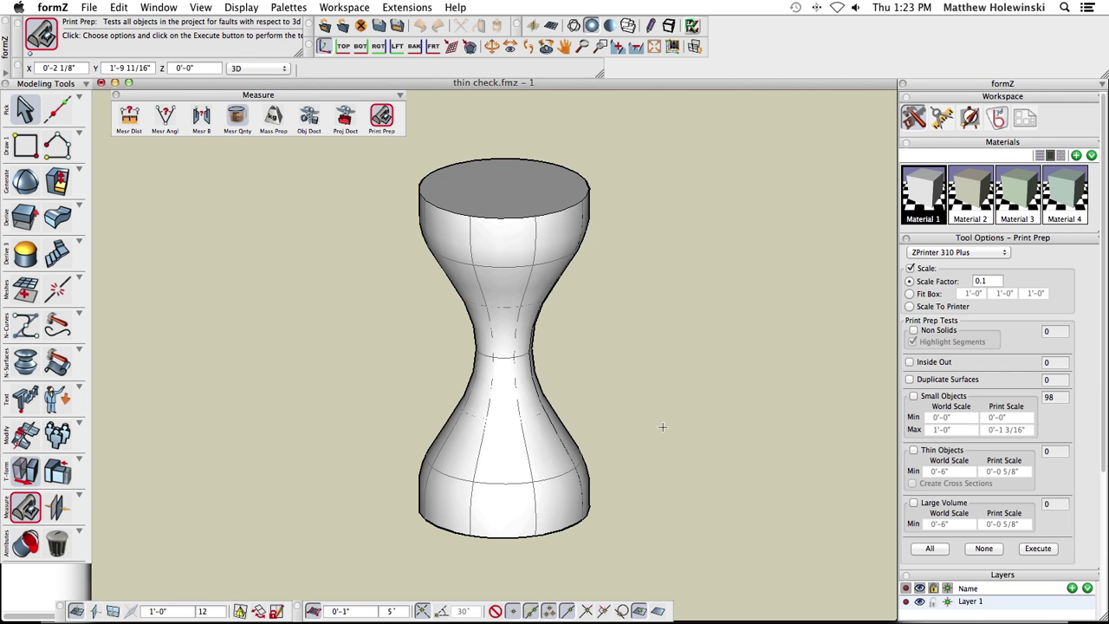
left_click(913, 450)
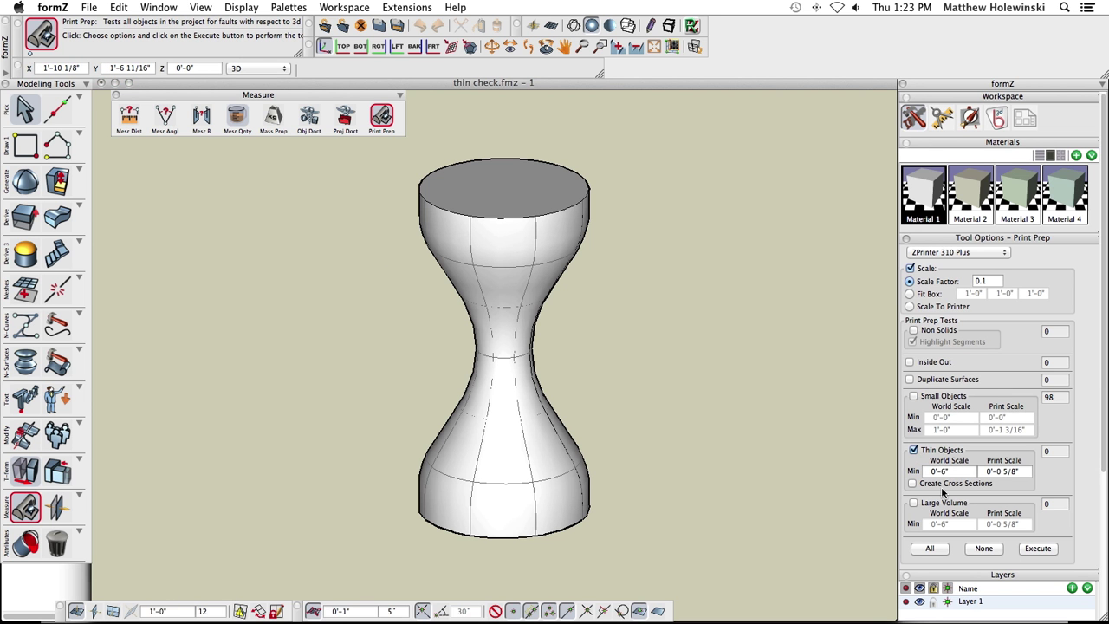
left_click(1038, 548)
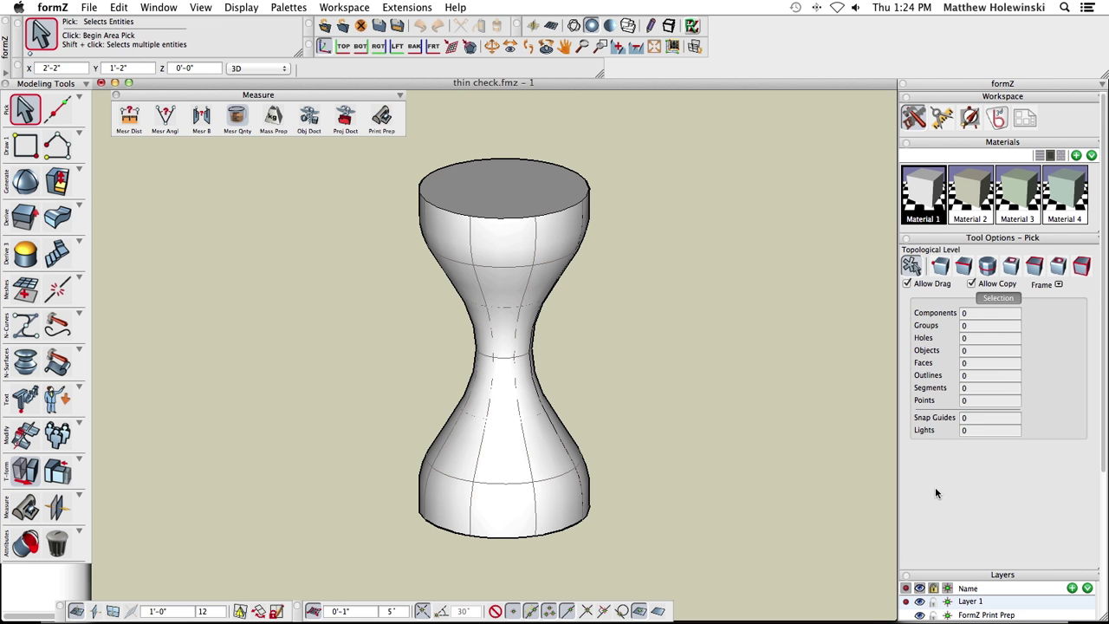
Step: Rerun the Thin Objects test with Create Cross Sections enabled and show the hourglass in wireframe
left_click(381, 116)
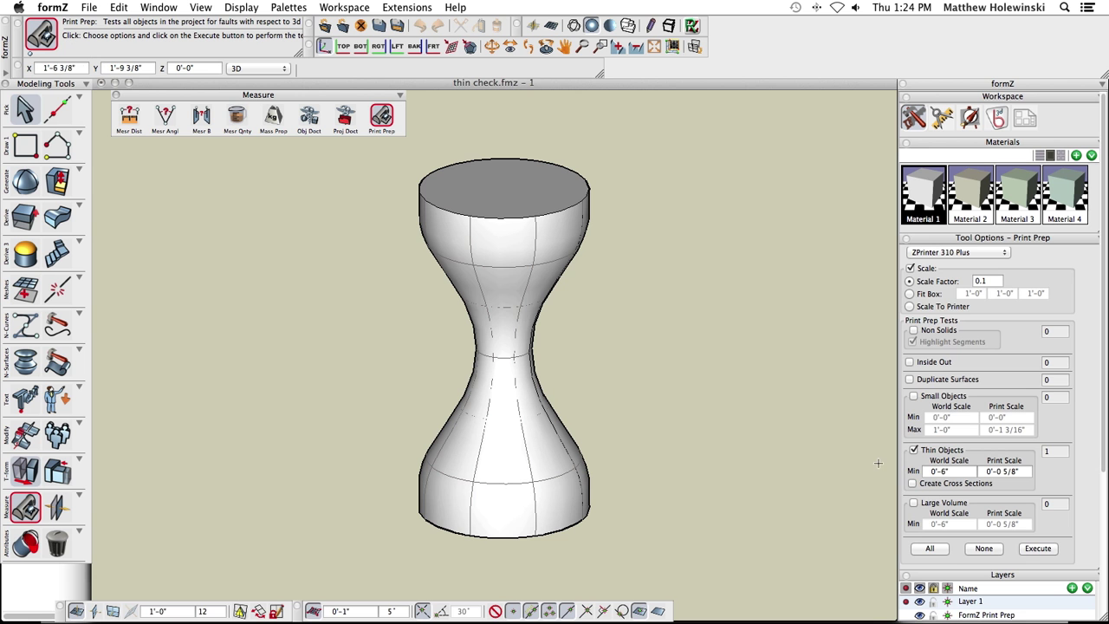
left_click(913, 484)
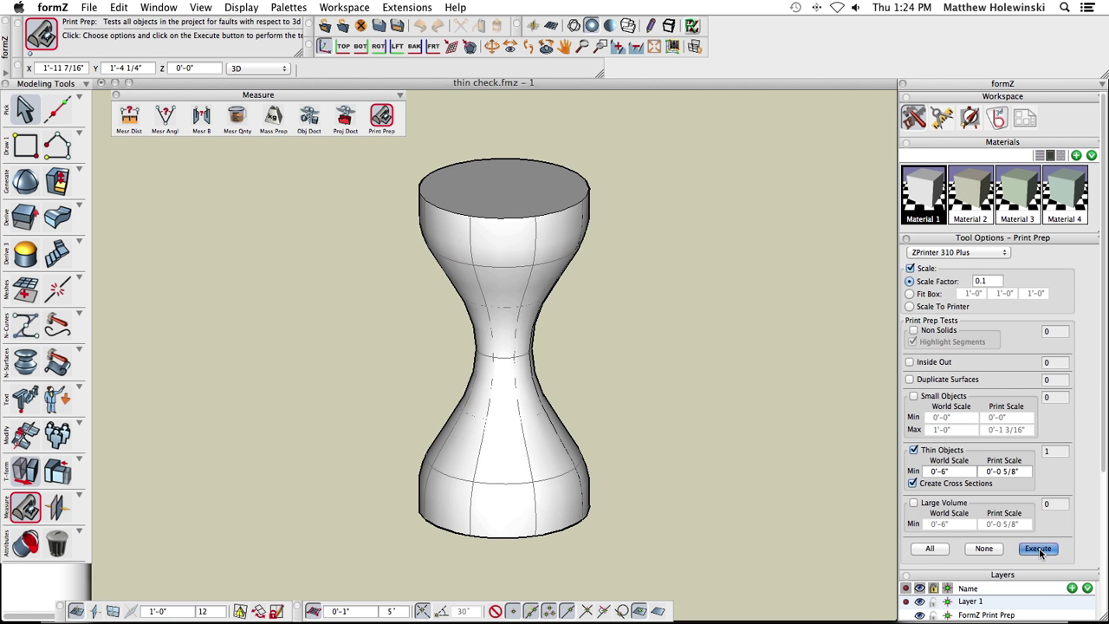
left_click(1039, 549)
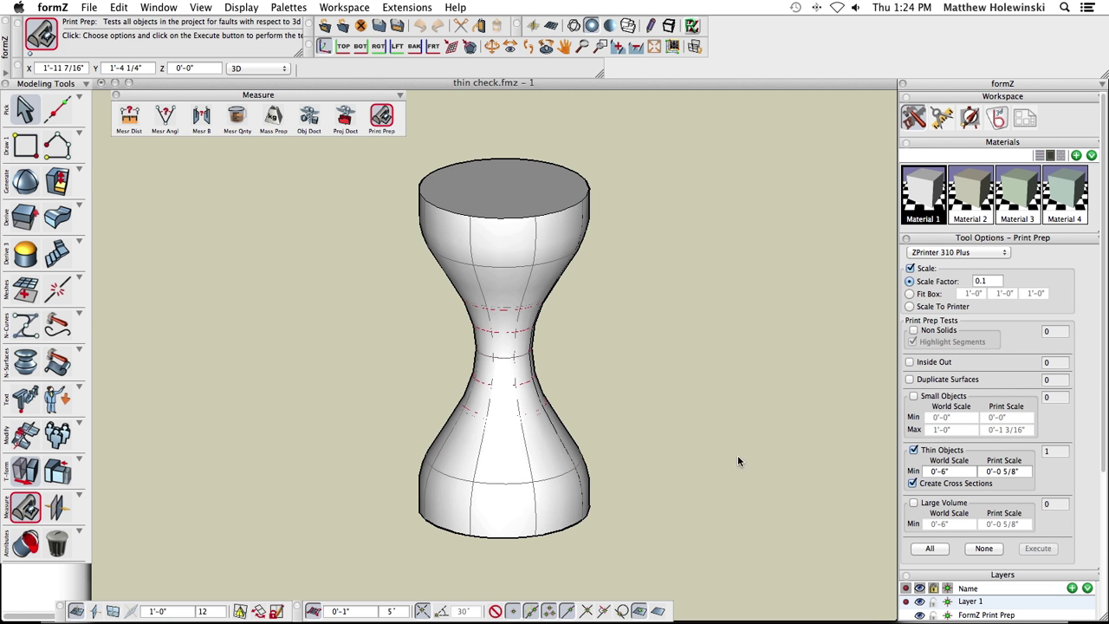
left_click(575, 26)
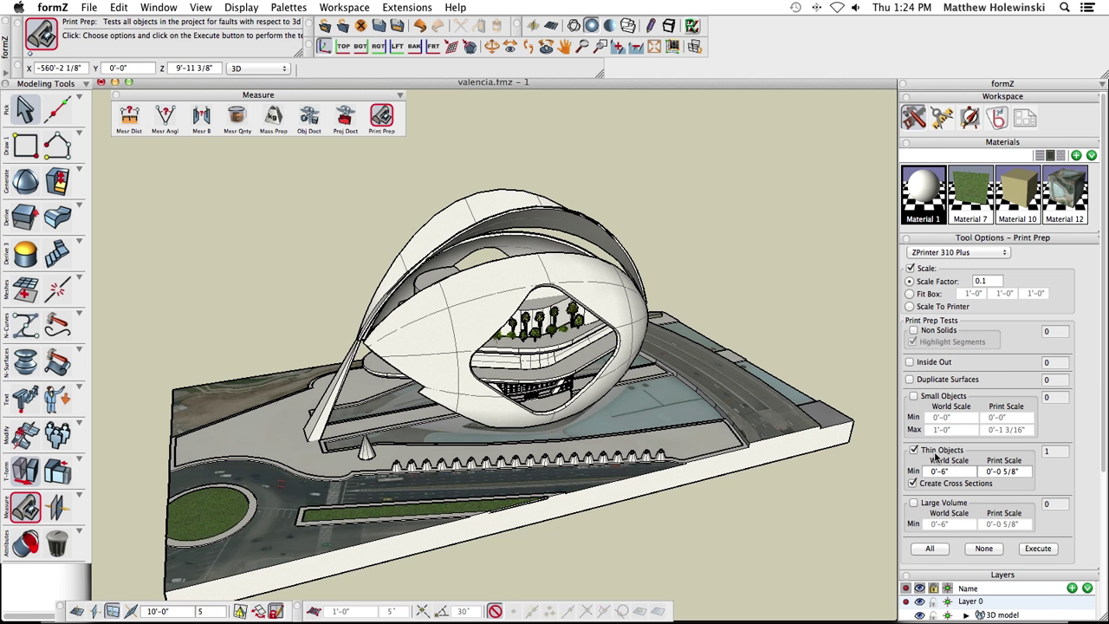
Step: Test valencia.fmz for Large Volume instead of Thin Objects with a 0'-6" world-scale minimum, and show the flagged objects in wireframe
left_click(914, 451)
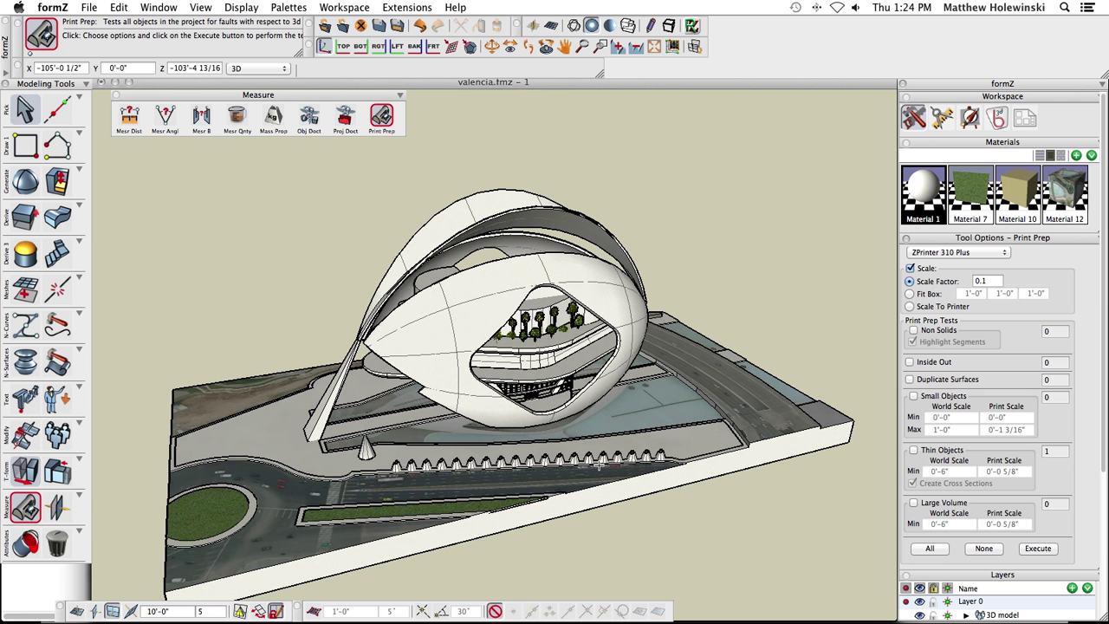
left_click(913, 502)
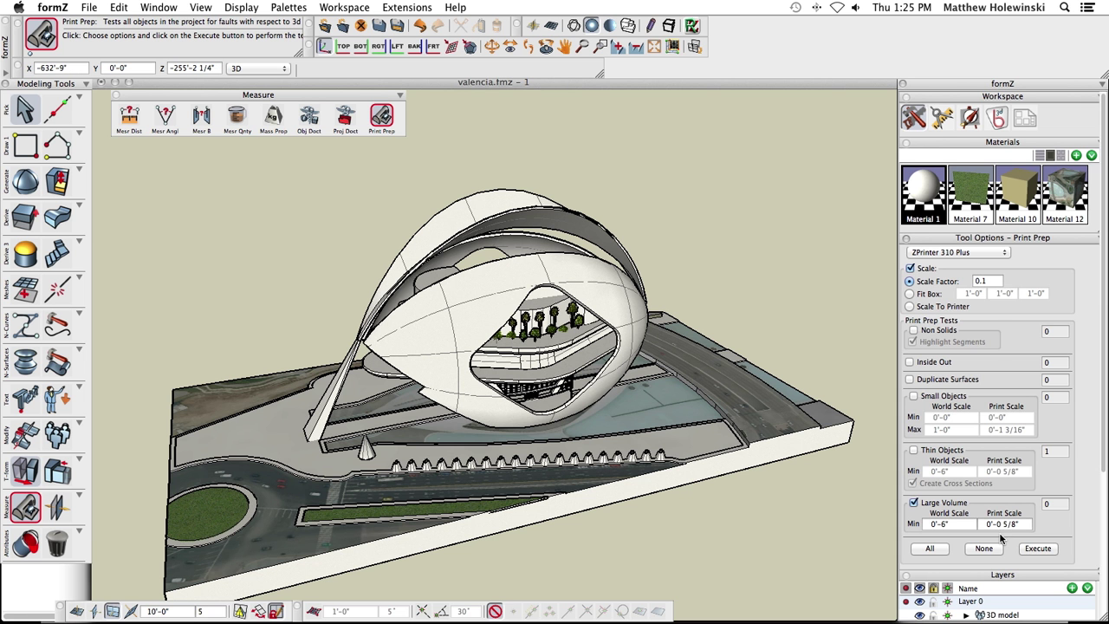
left_click(1040, 551)
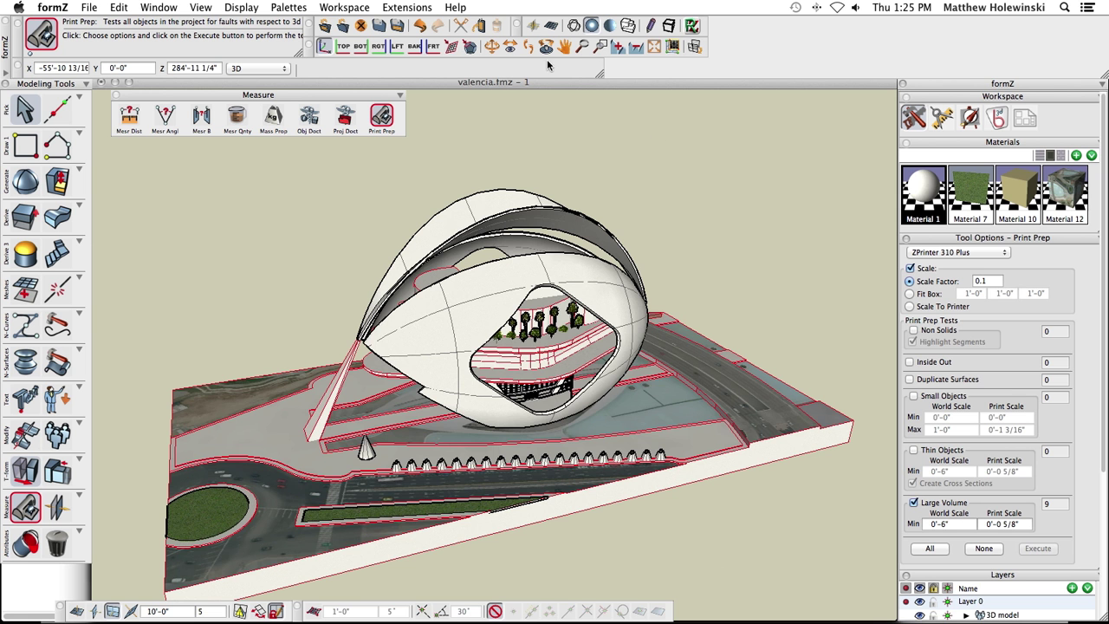
left_click(574, 25)
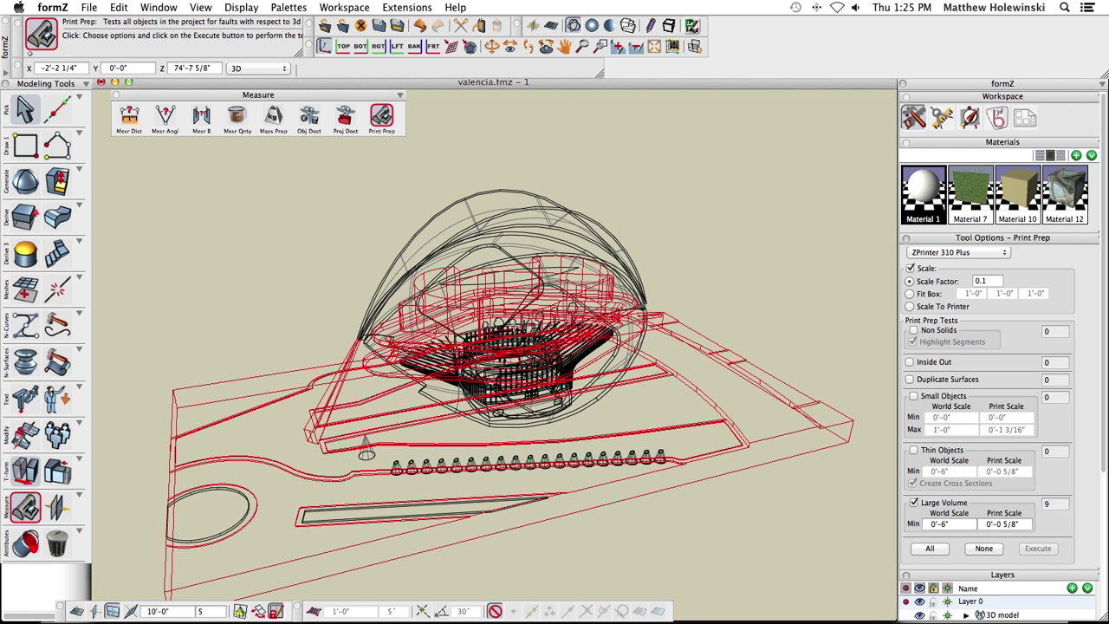
Step: Isolate the flagged large-volume objects in shaded display, deselect them and make the Large Object Difference layer visible
key("super+r")
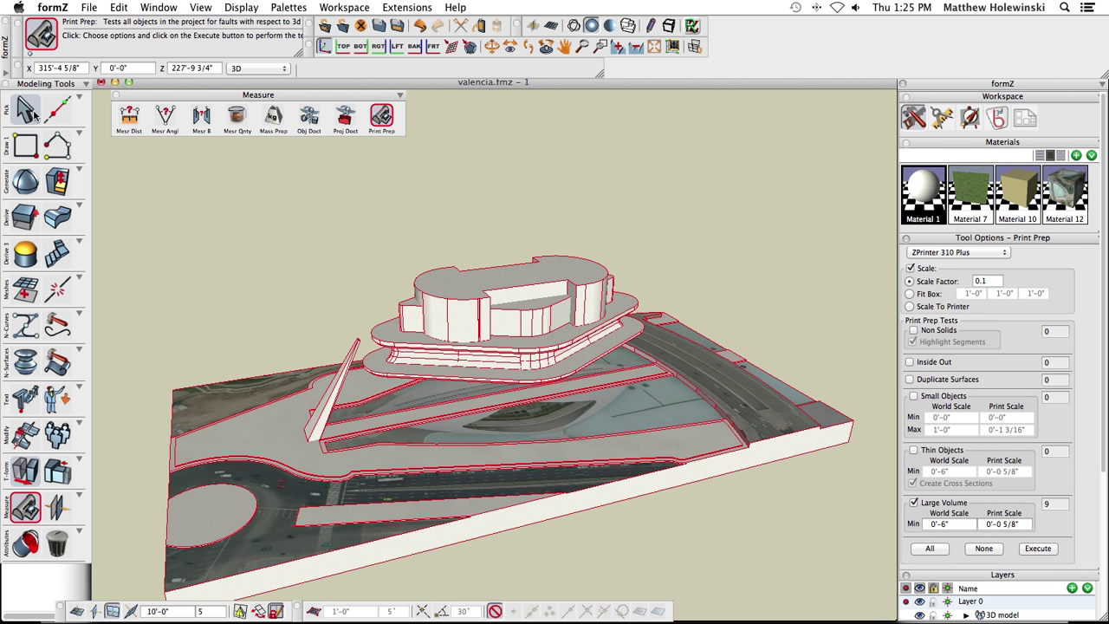
left_click(27, 109)
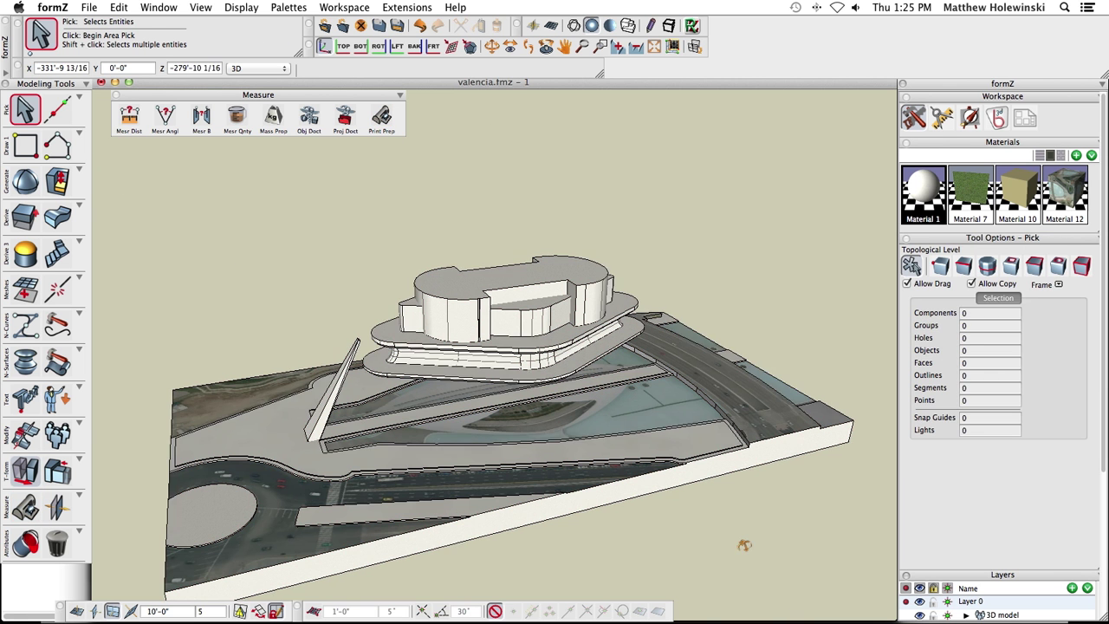
middle_click_drag(743, 544, 693, 498)
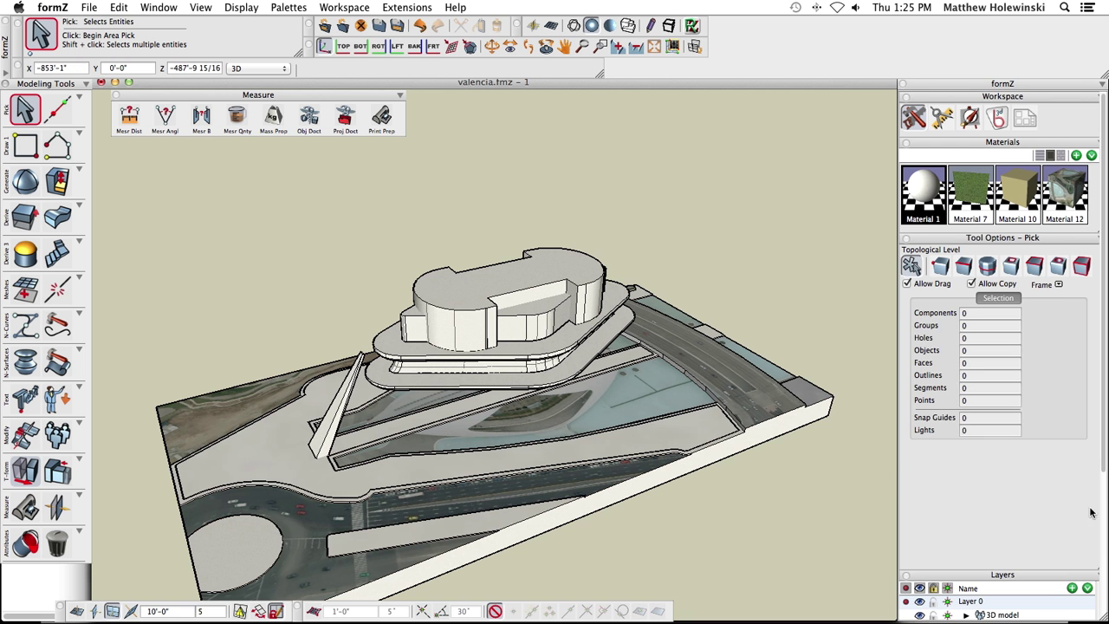
scroll(1093, 489, "down", 2)
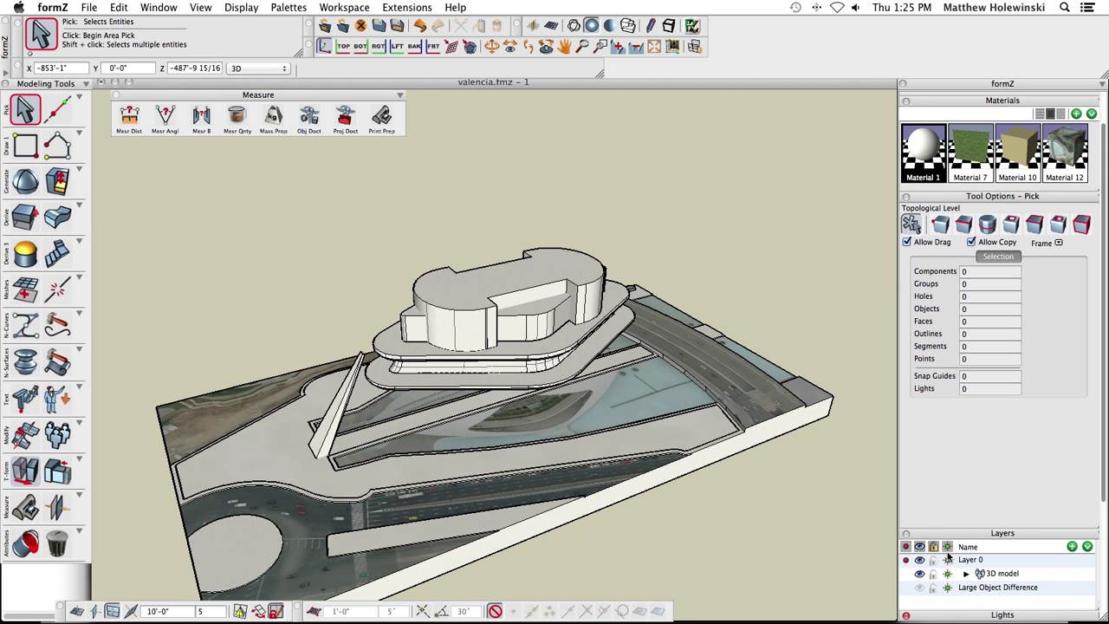
left_click(919, 588)
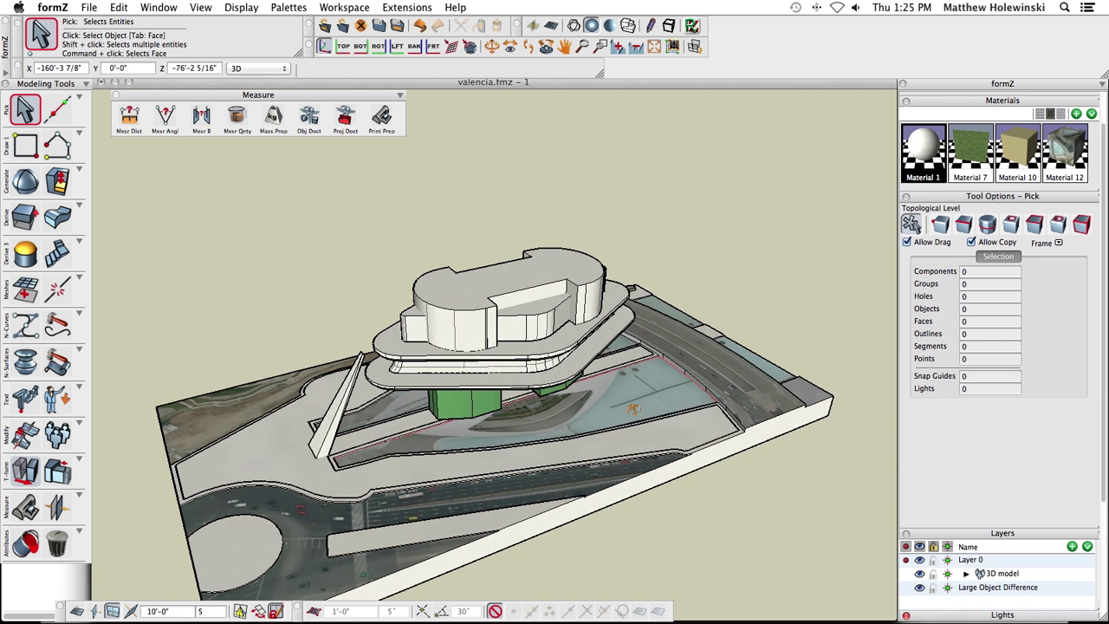
middle_click_drag(632, 408, 321, 425)
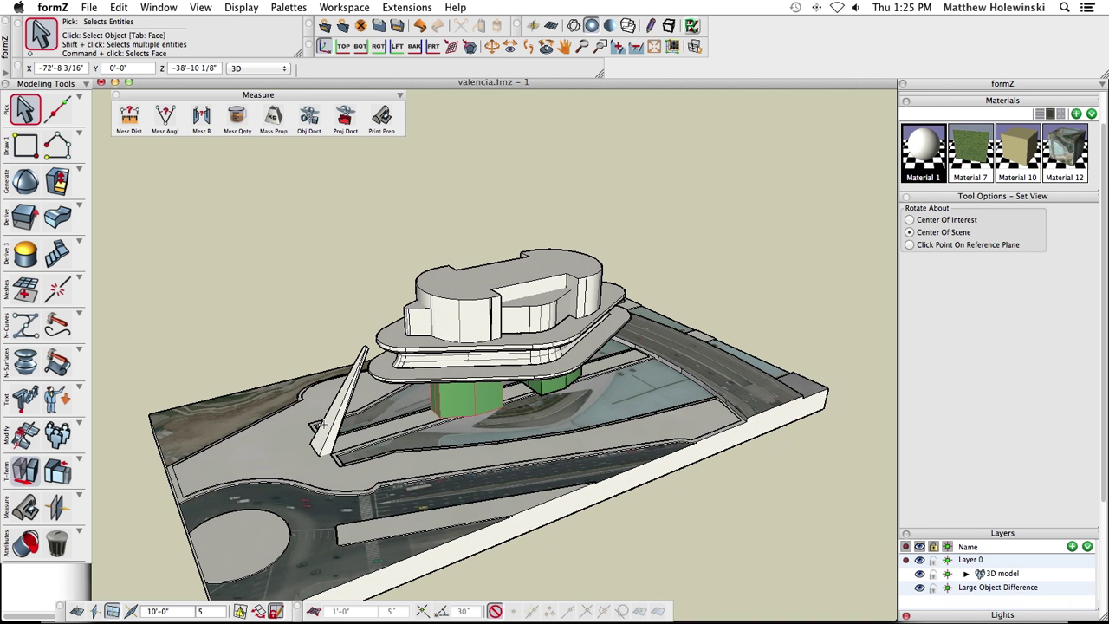
Step: Subtract the green Large Object Difference volumes from the upper building mass and the floor slab beneath it with the Difference tool
left_click(26, 436)
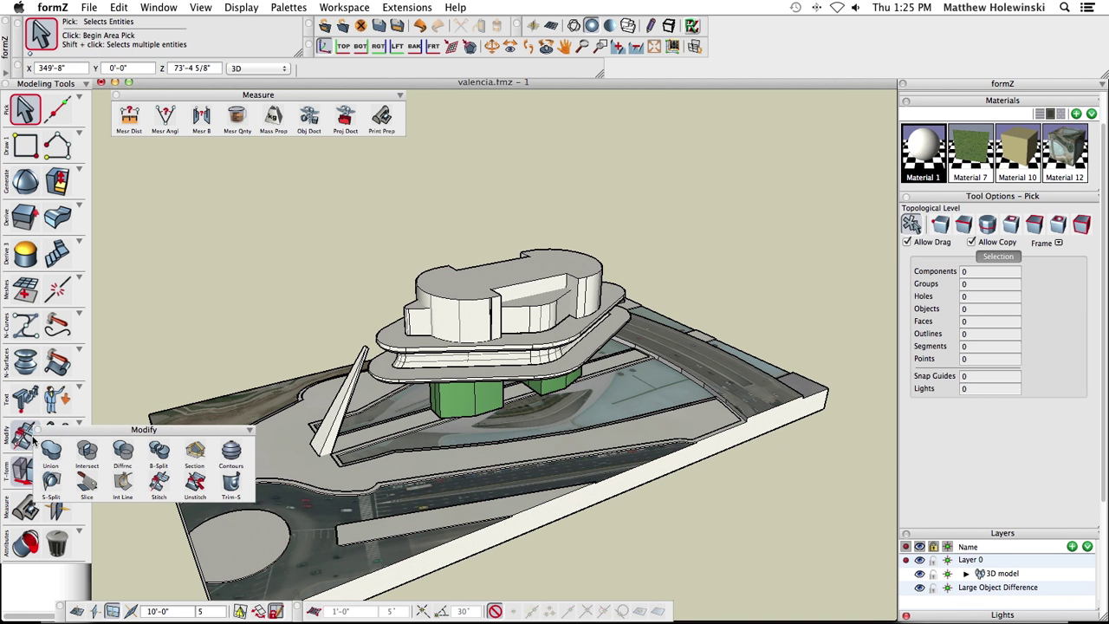
left_click(126, 449)
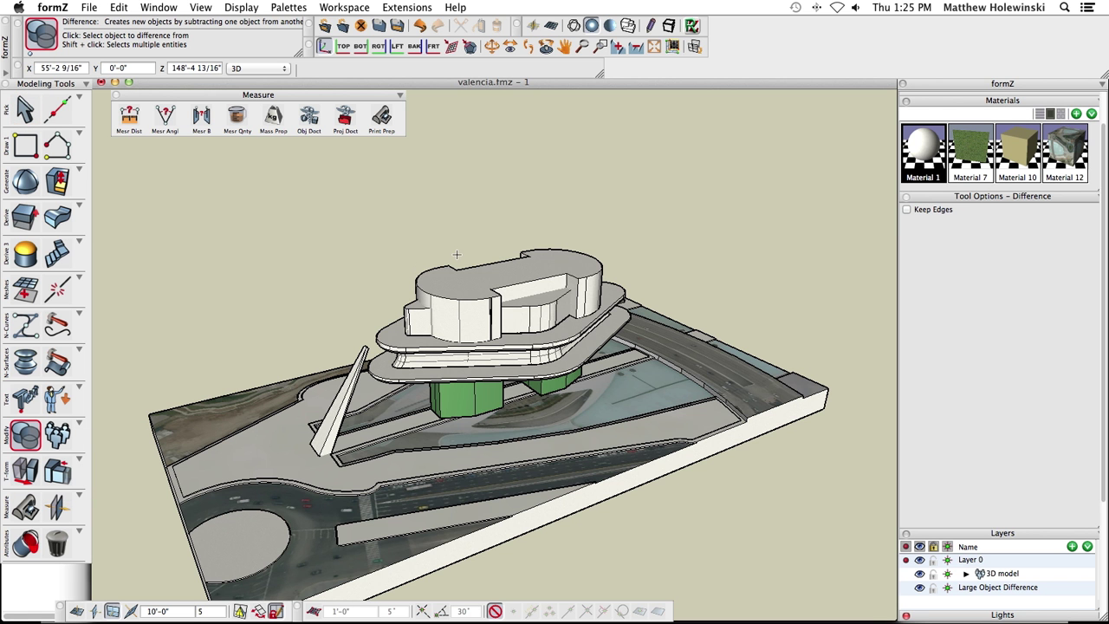
left_click(499, 285)
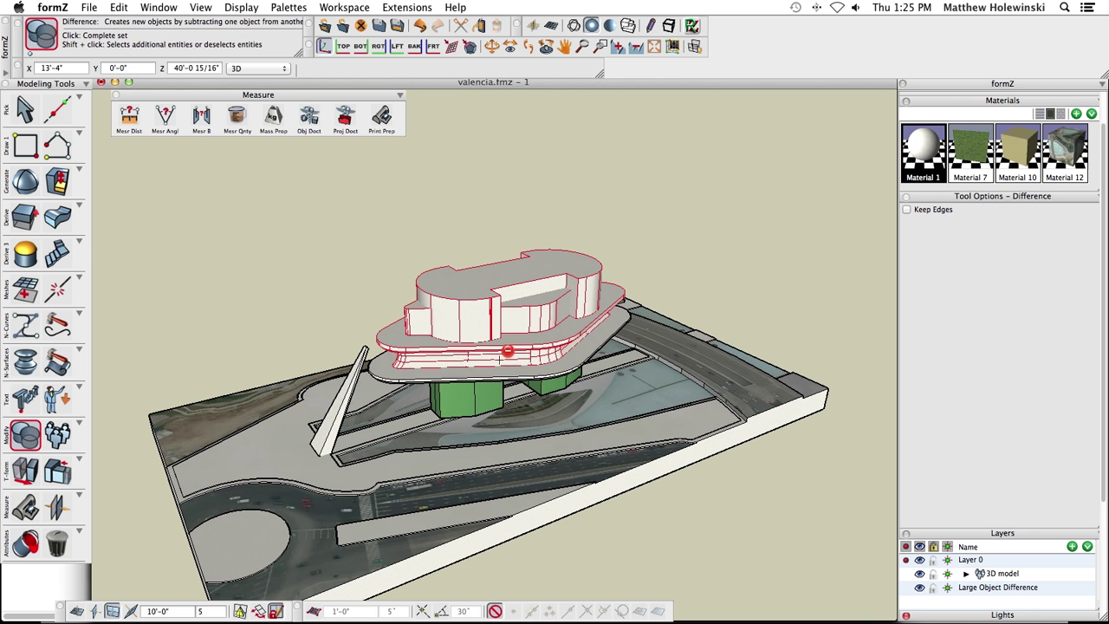
left_click(663, 219)
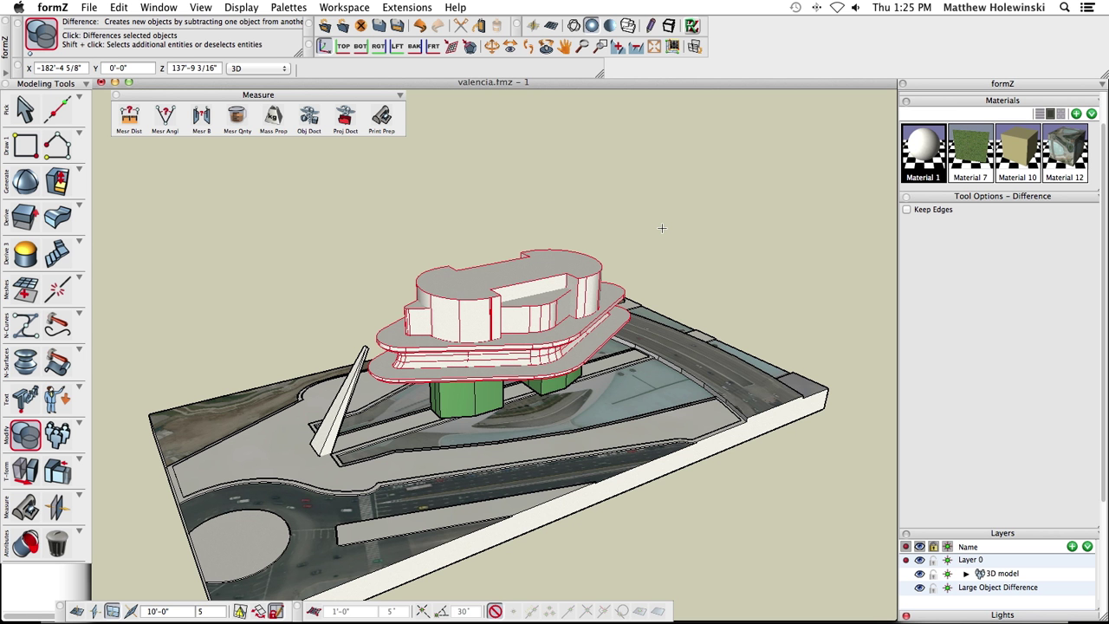
left_click(498, 392)
left_click(548, 385)
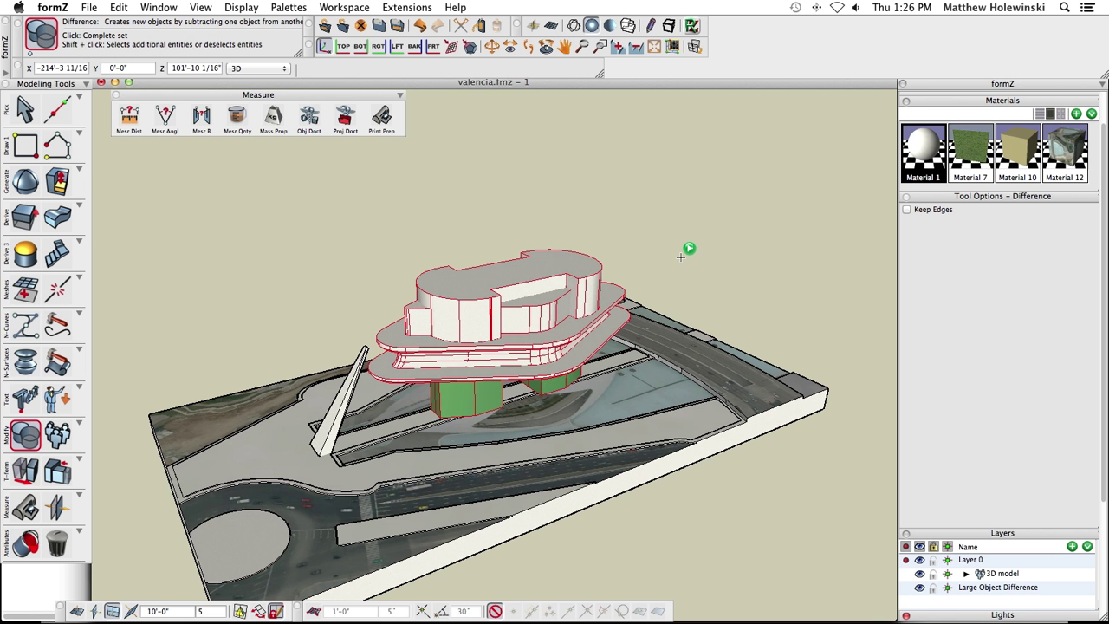
left_click(681, 254)
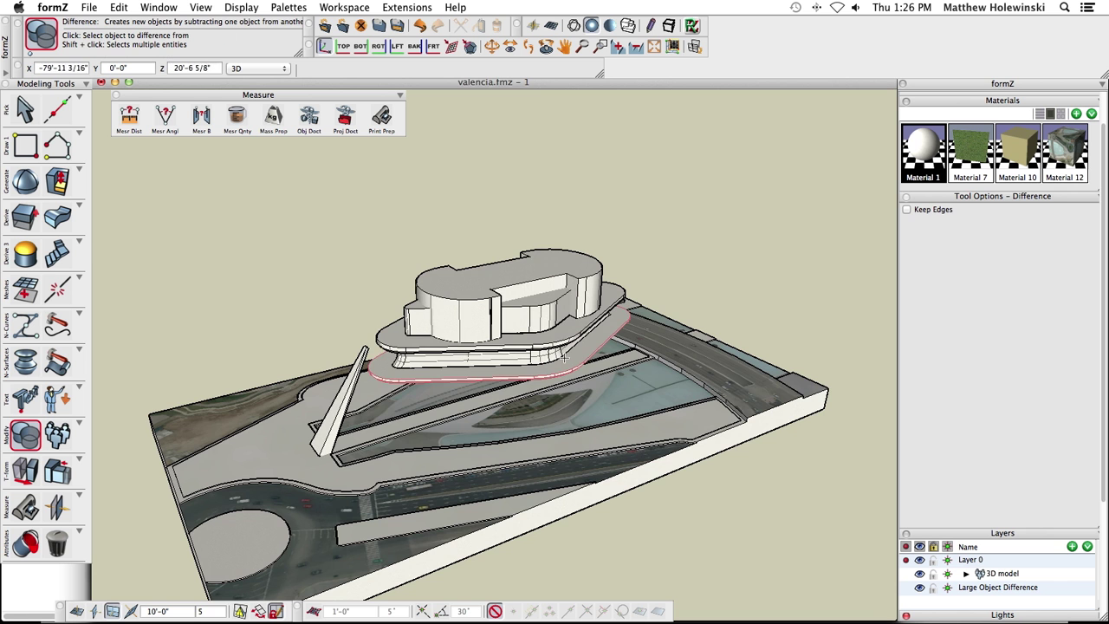
Step: Examine the hollowed building mass and unhide the rest of the valencia model around it
middle_click_drag(681, 252, 610, 347)
scroll(492, 352, "up", 10)
scroll(610, 342, "down", 3)
scroll(610, 343, "down", 5)
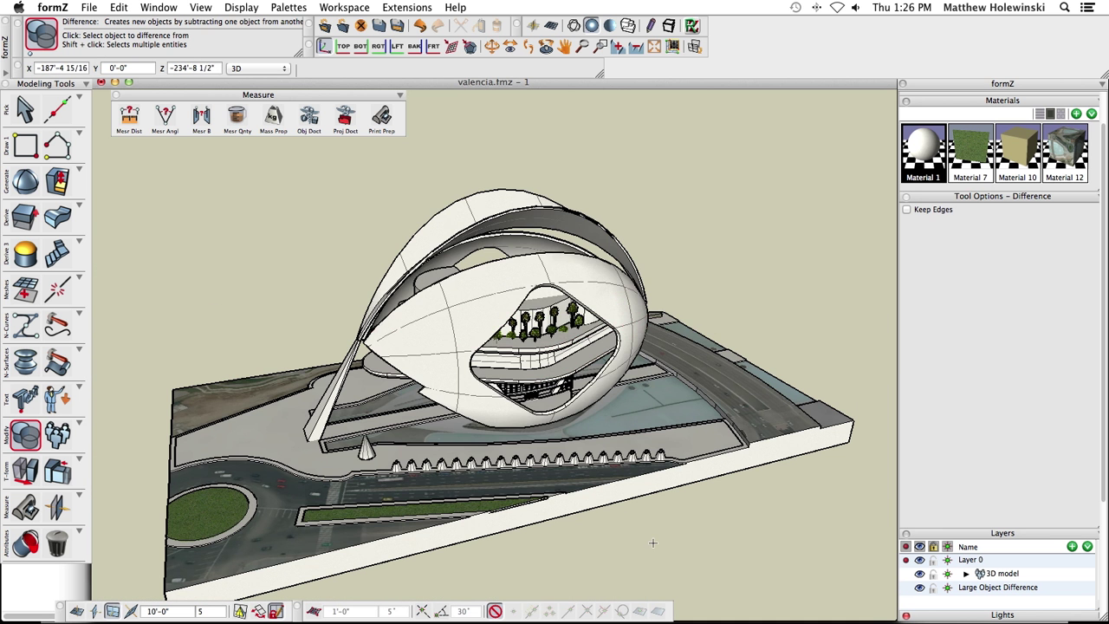
middle_click_drag(654, 543, 674, 491)
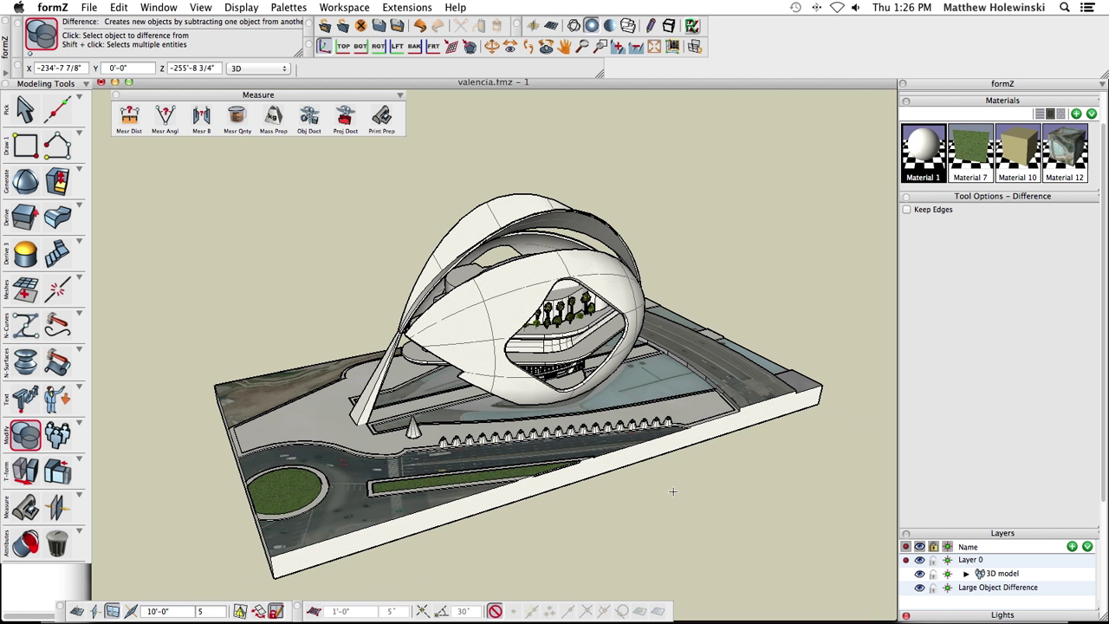
middle_click_drag(648, 518, 692, 537)
key("d")
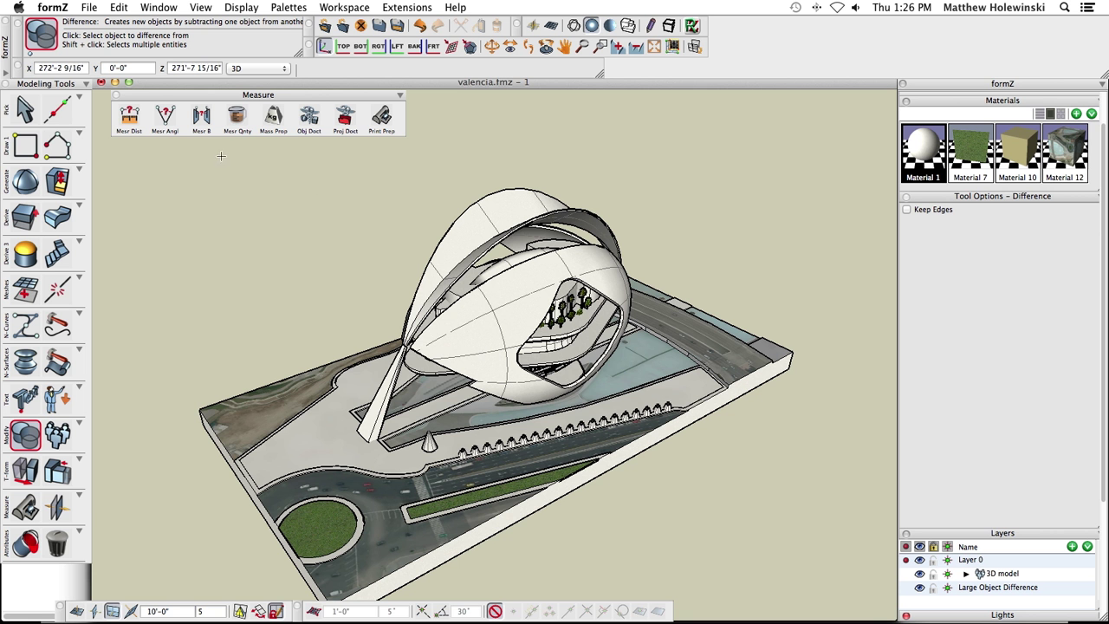
Step: Isolate the building's large outer arch shell, show it in wireframe and deselect it to examine its thickness
left_click(24, 114)
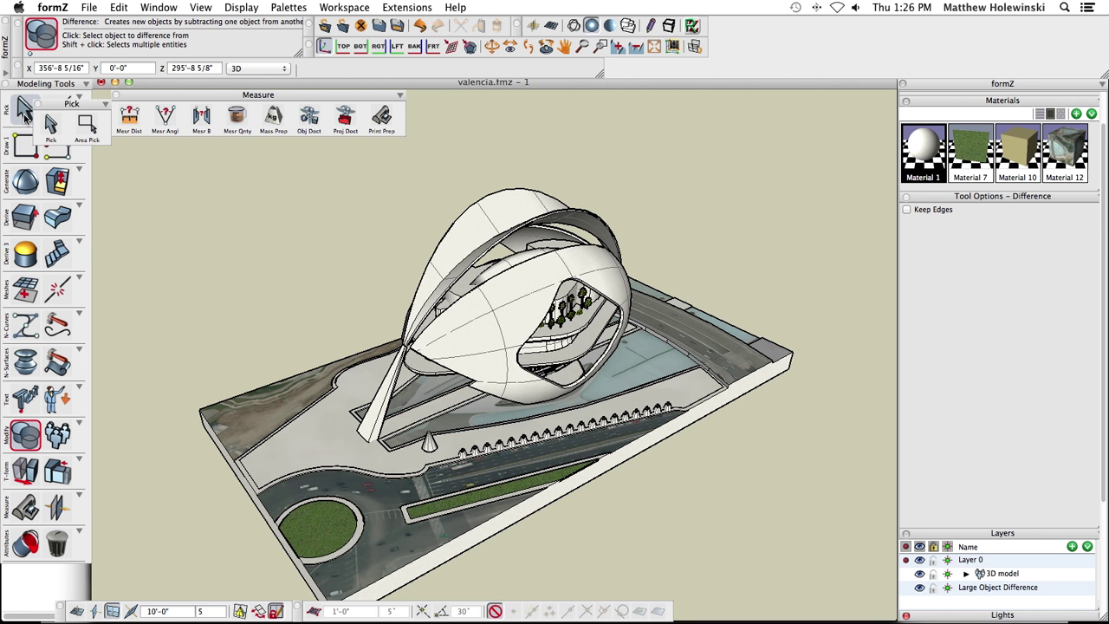
middle_click_drag(684, 520, 586, 176)
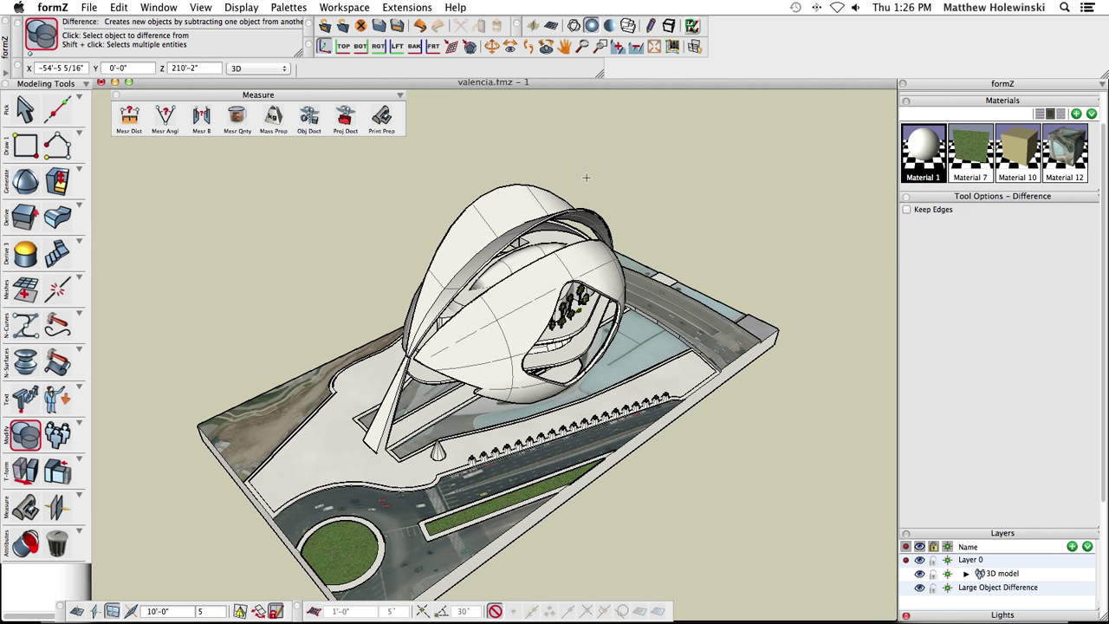
left_click(35, 111)
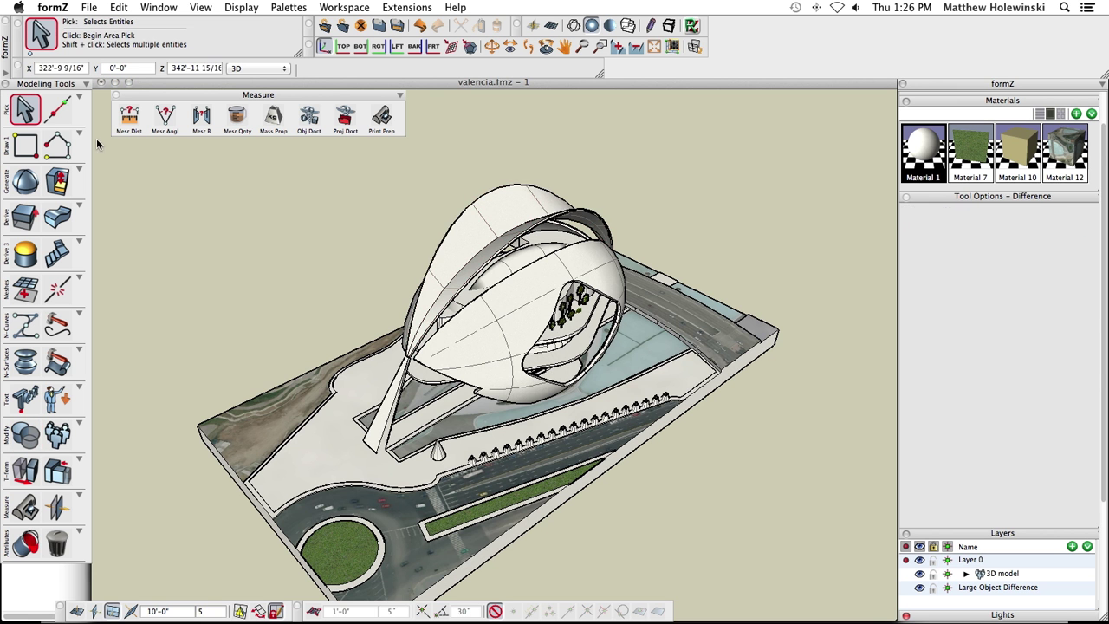
left_click(589, 212)
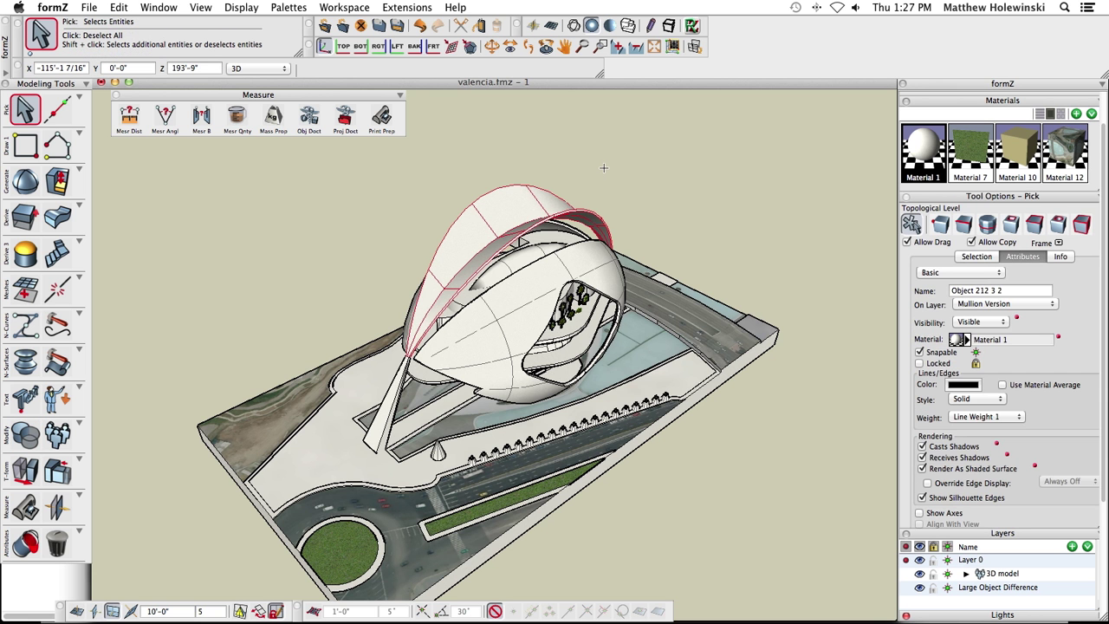
key("ctrl+h")
middle_click_drag(584, 349, 500, 326)
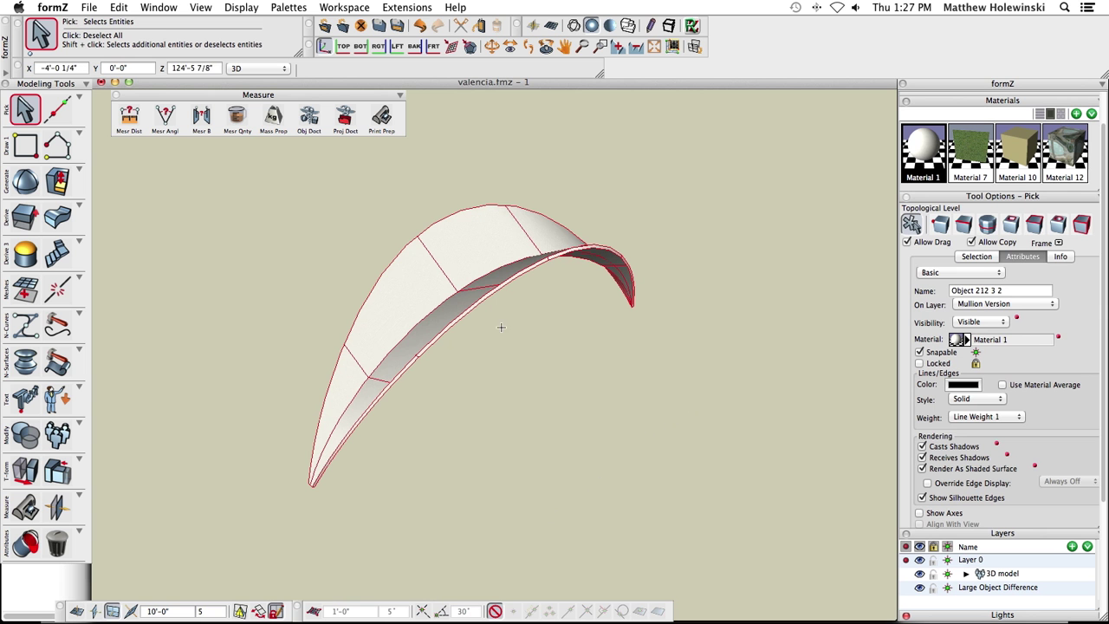
left_click(573, 25)
left_click(254, 230)
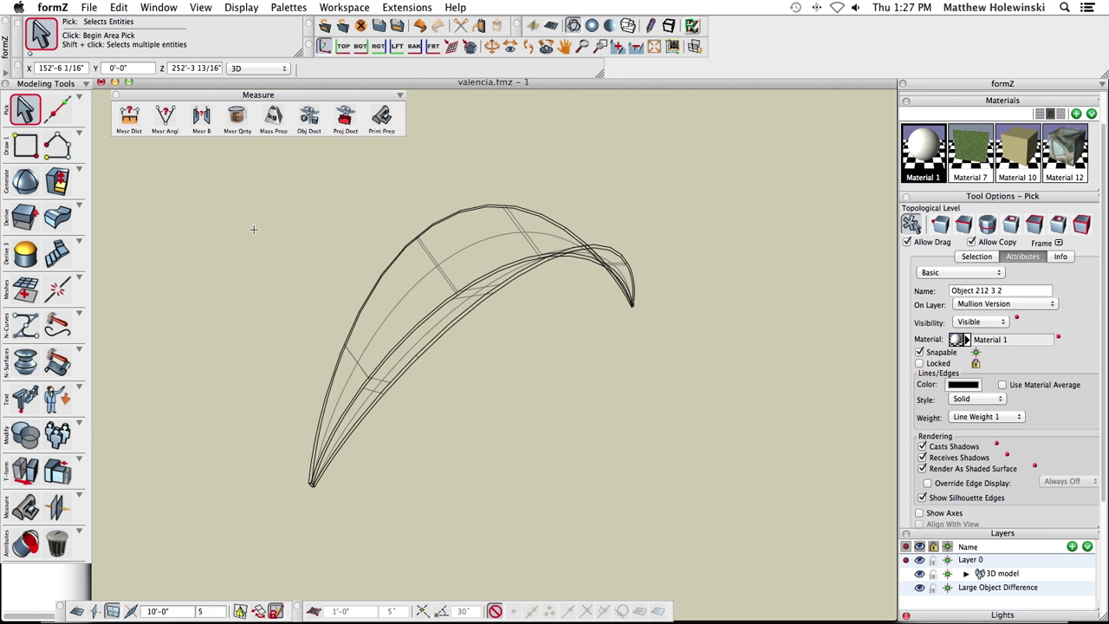
Step: Turn on facet display for smooth objects in the wireframe display options and examine the arch shell's faceting
left_click(631, 251)
left_click(764, 299)
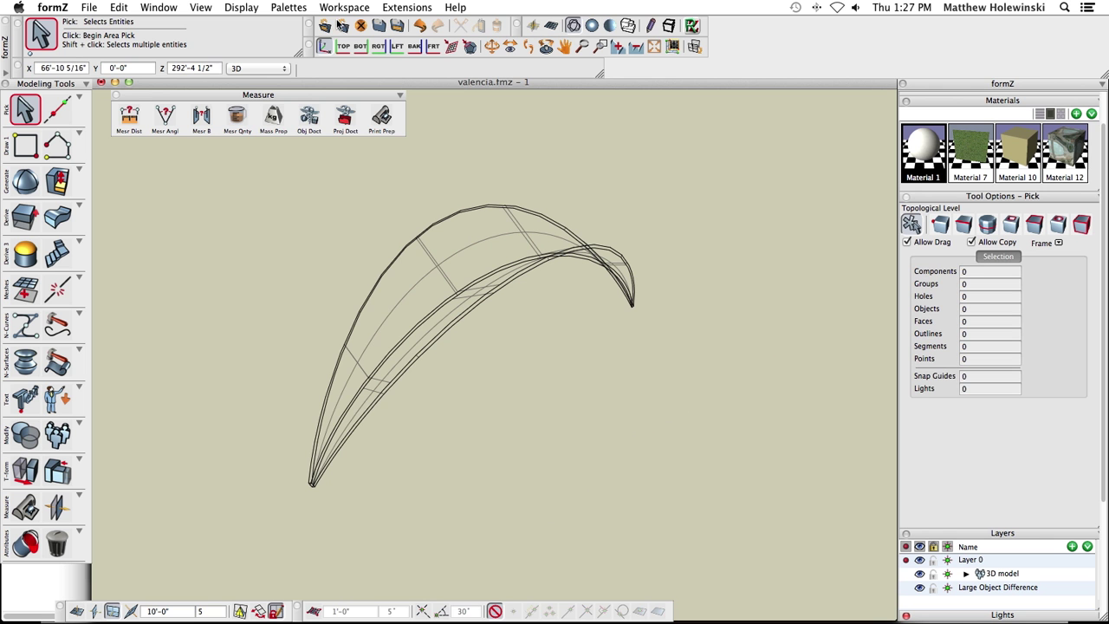
left_click(245, 8)
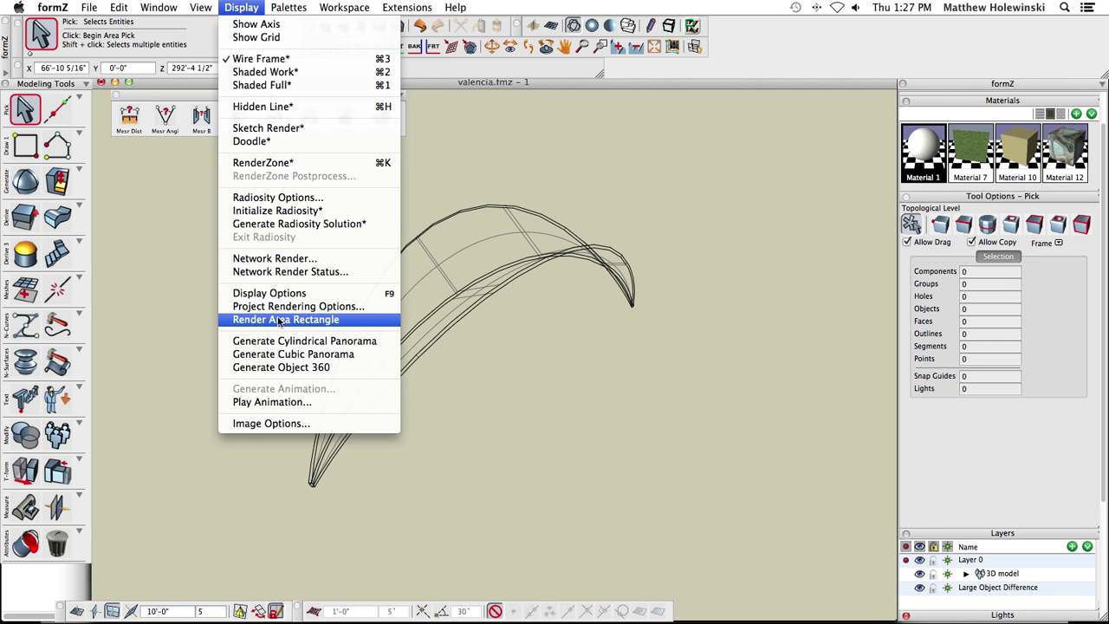
left_click(322, 295)
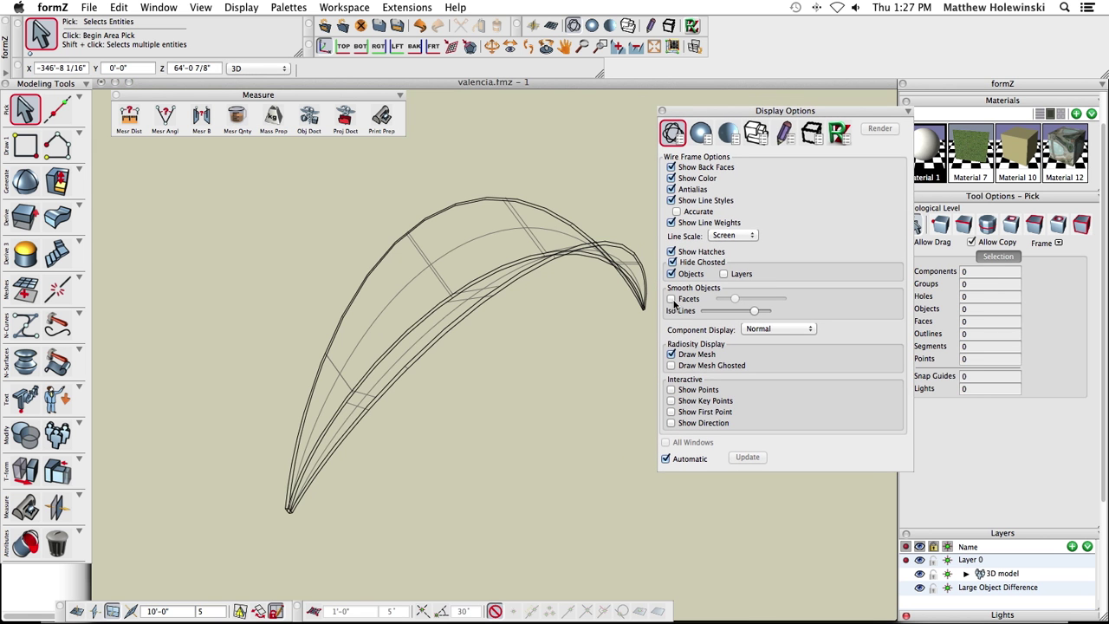
left_click(671, 299)
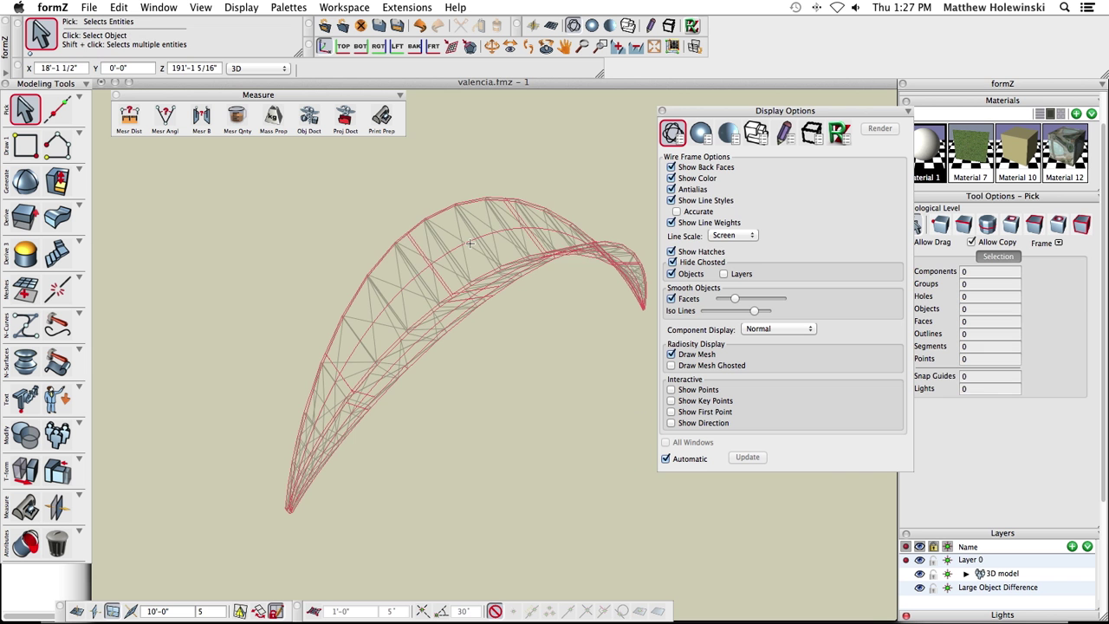
scroll(470, 243, "up", 5)
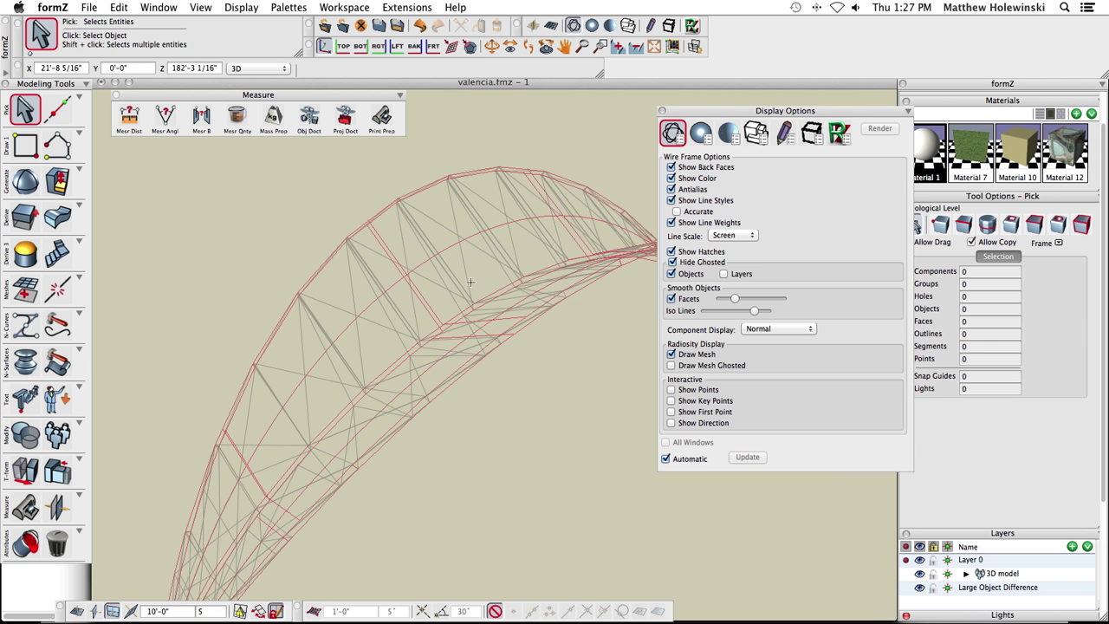
middle_click_drag(471, 281, 458, 240)
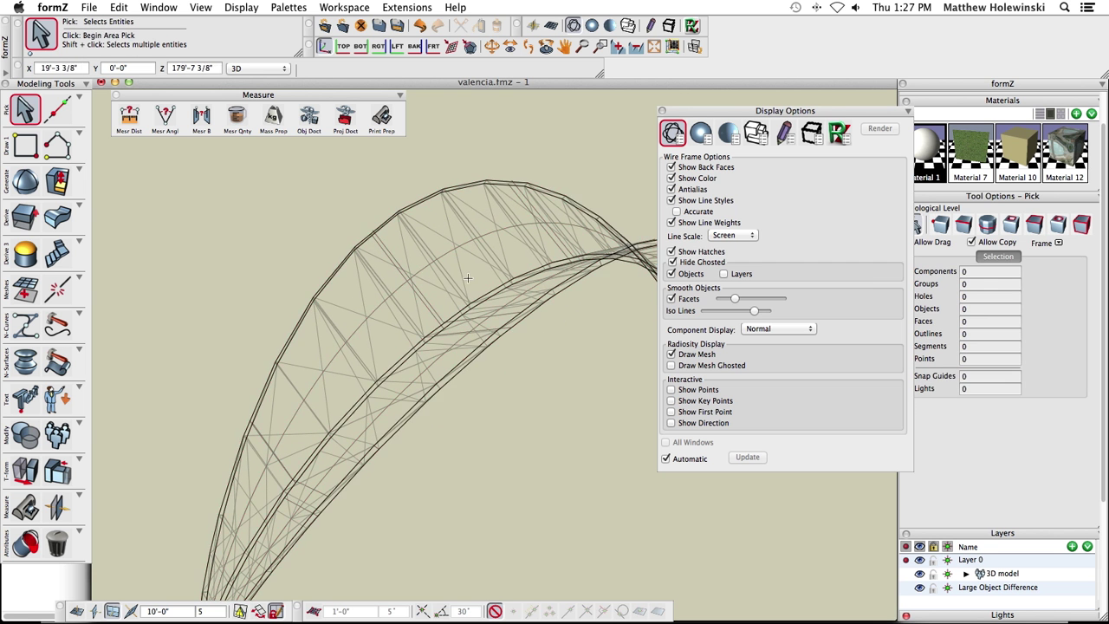
middle_click_drag(468, 277, 434, 252)
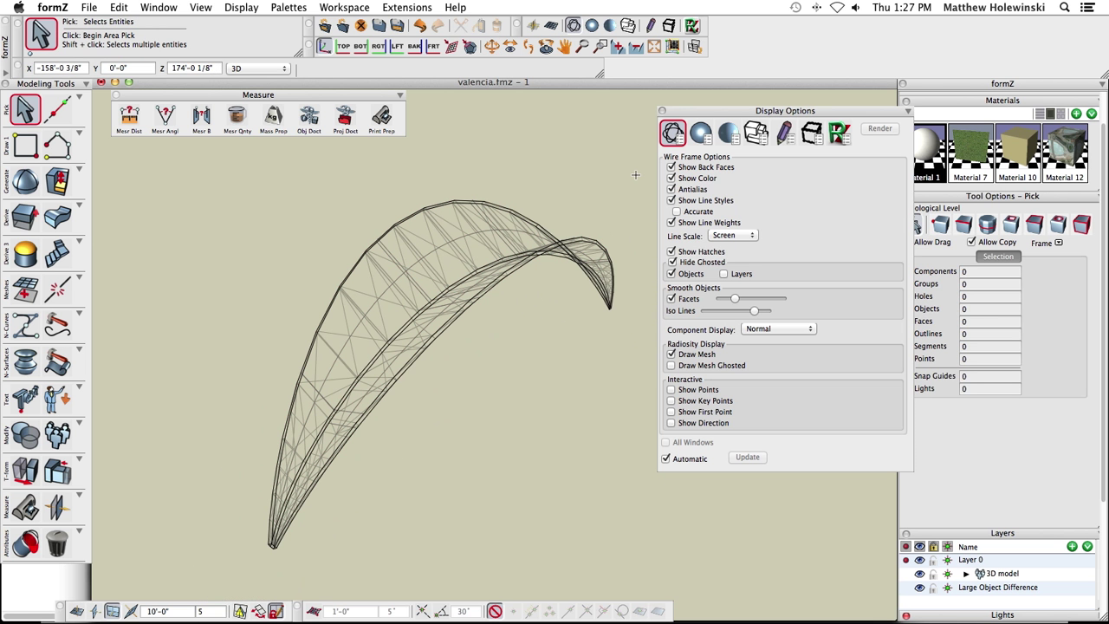
left_click(662, 113)
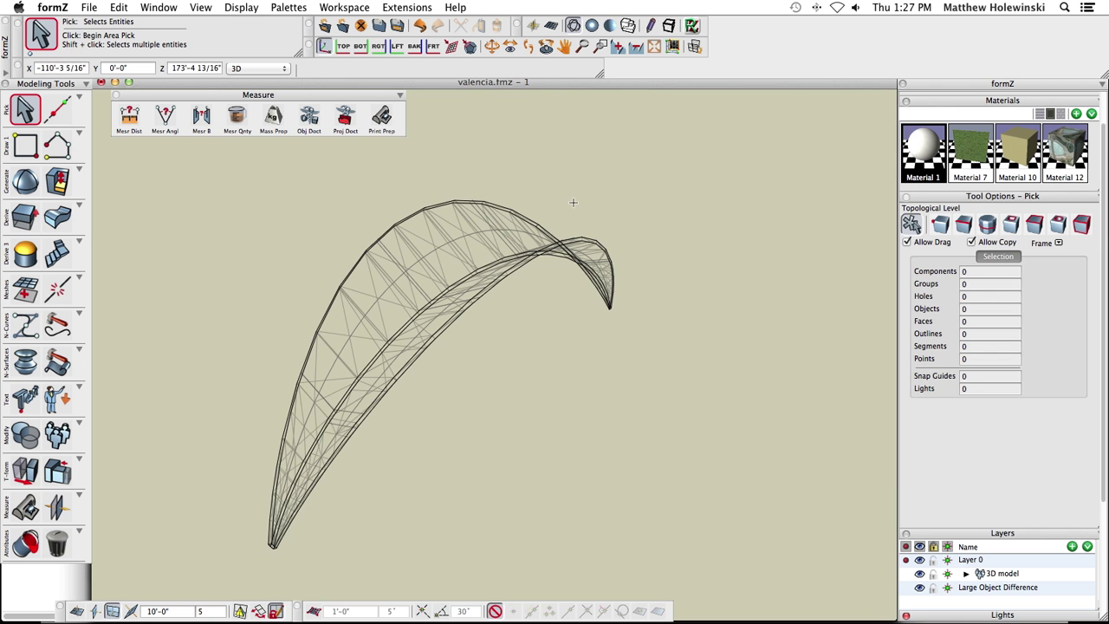
Step: Open the arch shell's Display Resolution attributes and compare its faceting at simple resolutions of 13% and 89%
left_click(443, 280)
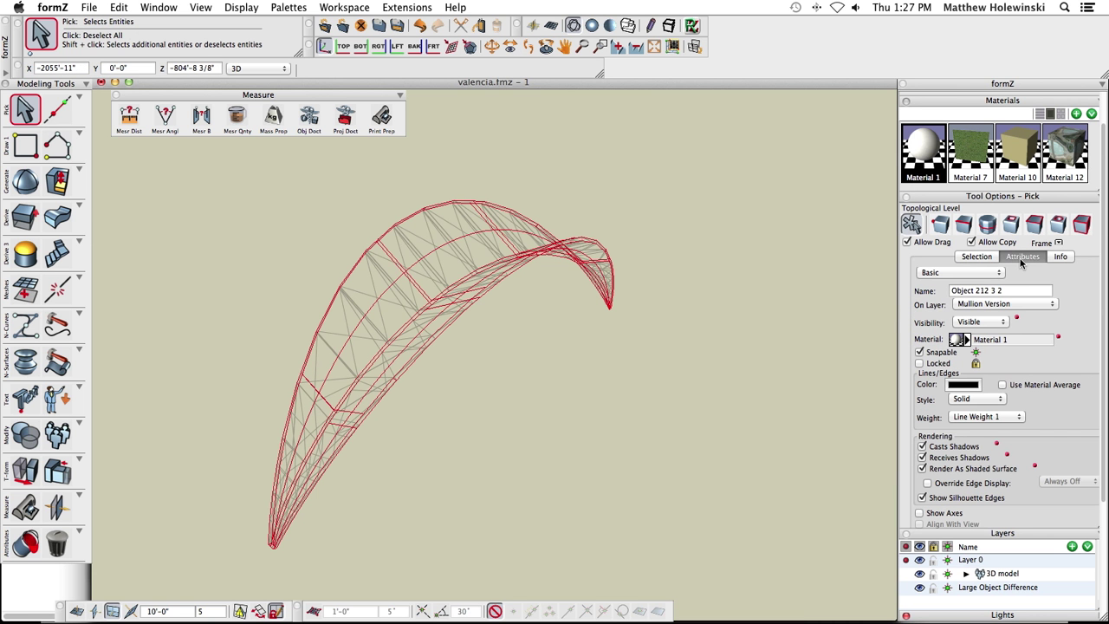
left_click(970, 272)
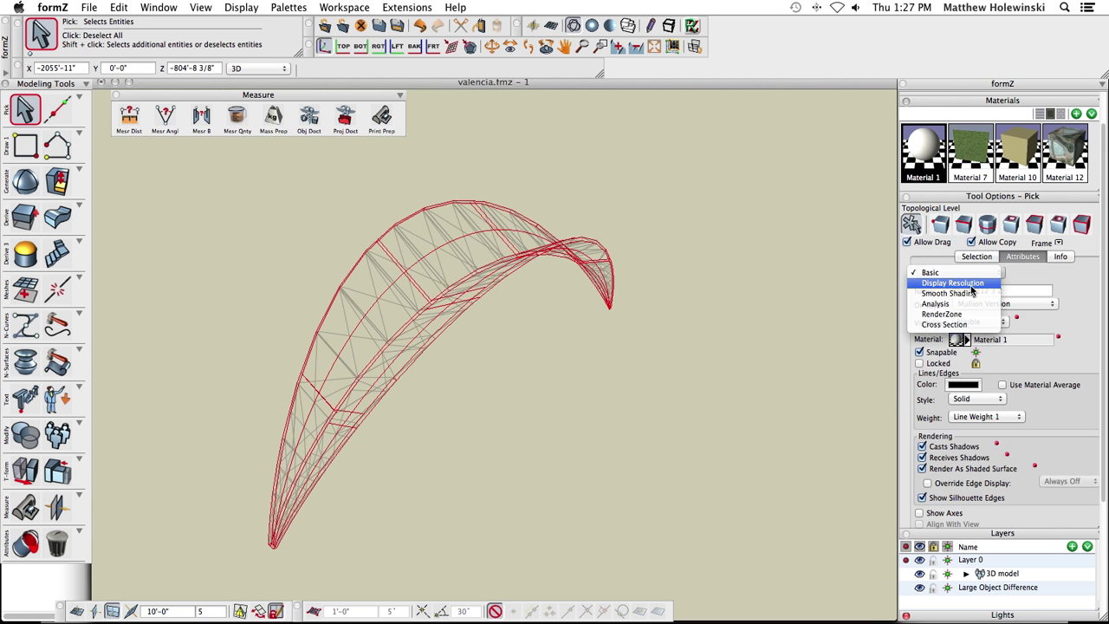
left_click(970, 284)
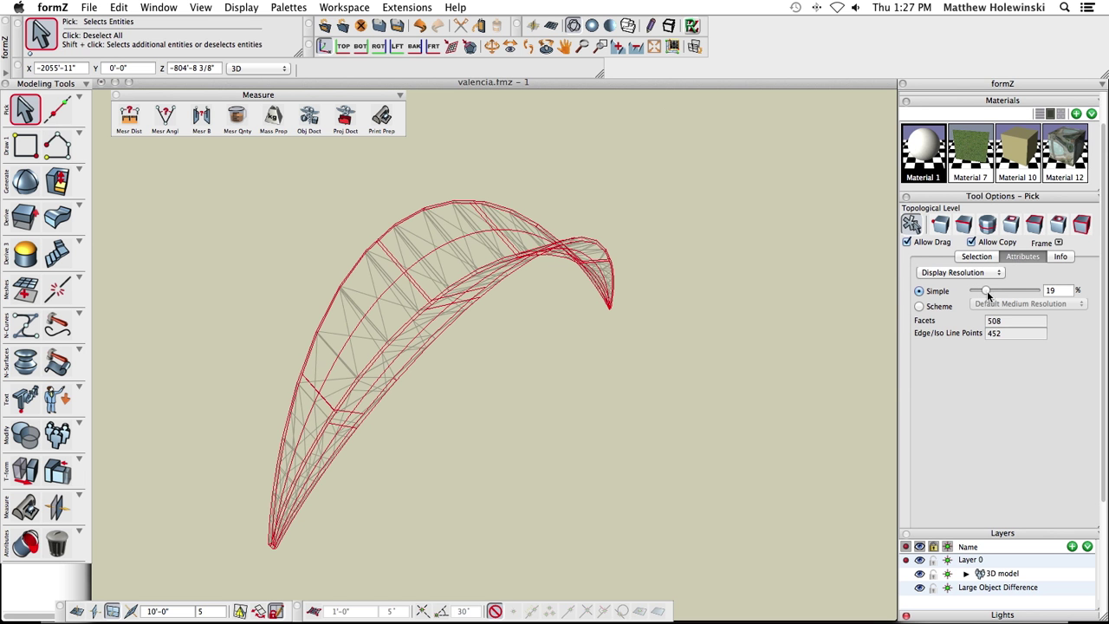
left_click_drag(1010, 295, 1031, 298)
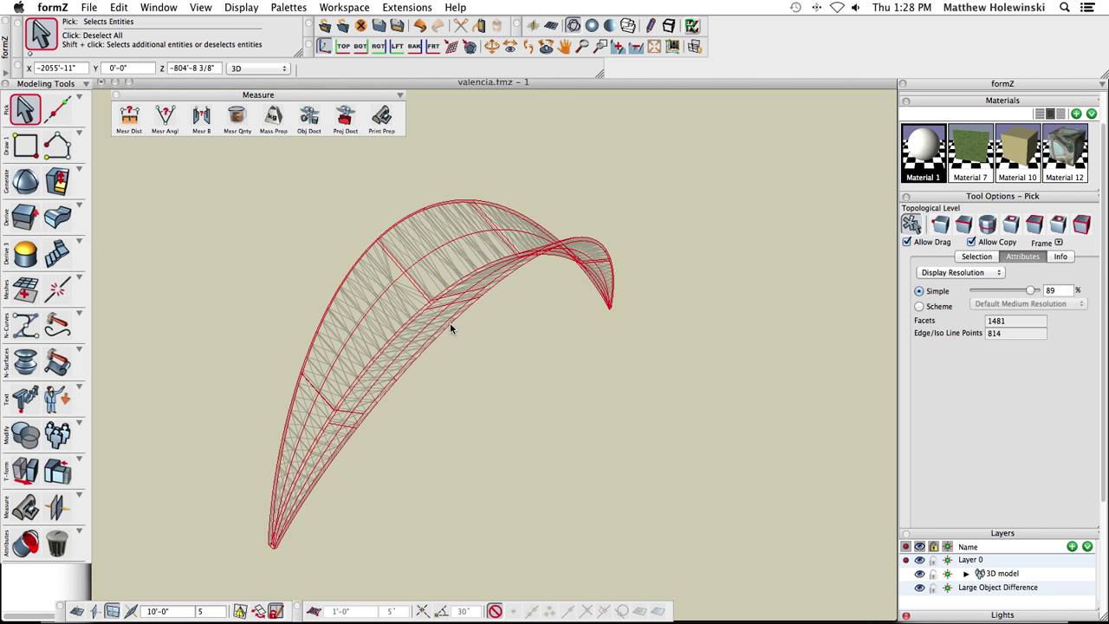
left_click_drag(1030, 293, 982, 294)
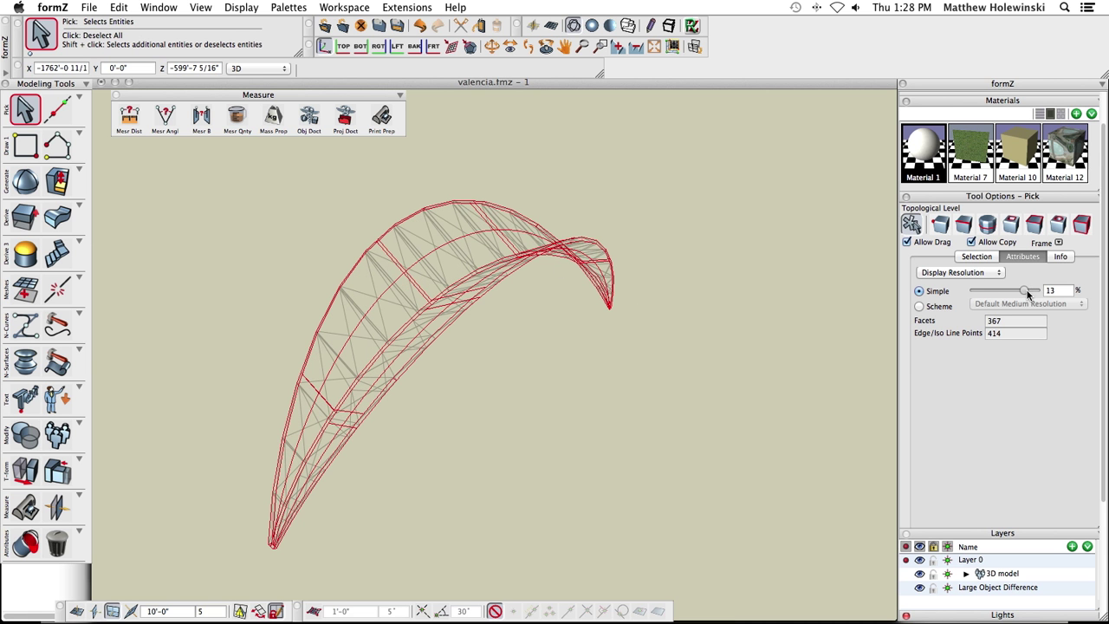
left_click(1030, 293)
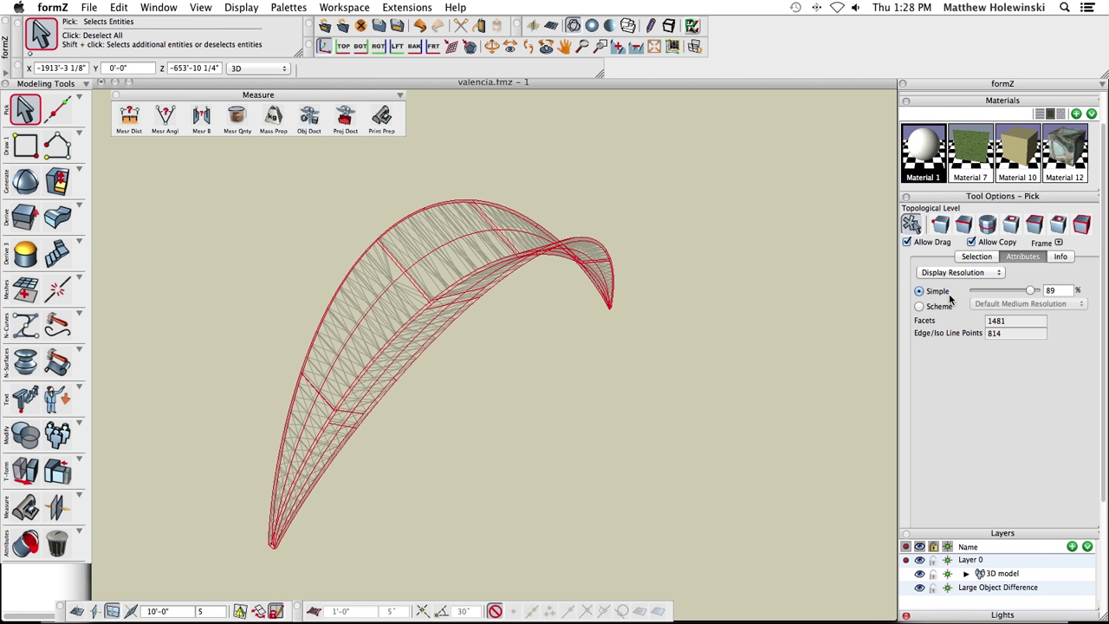
Step: Switch the arch shell's display resolution to a scheme, trying Default Low Resolution and settling on Default High Resolution
left_click(919, 307)
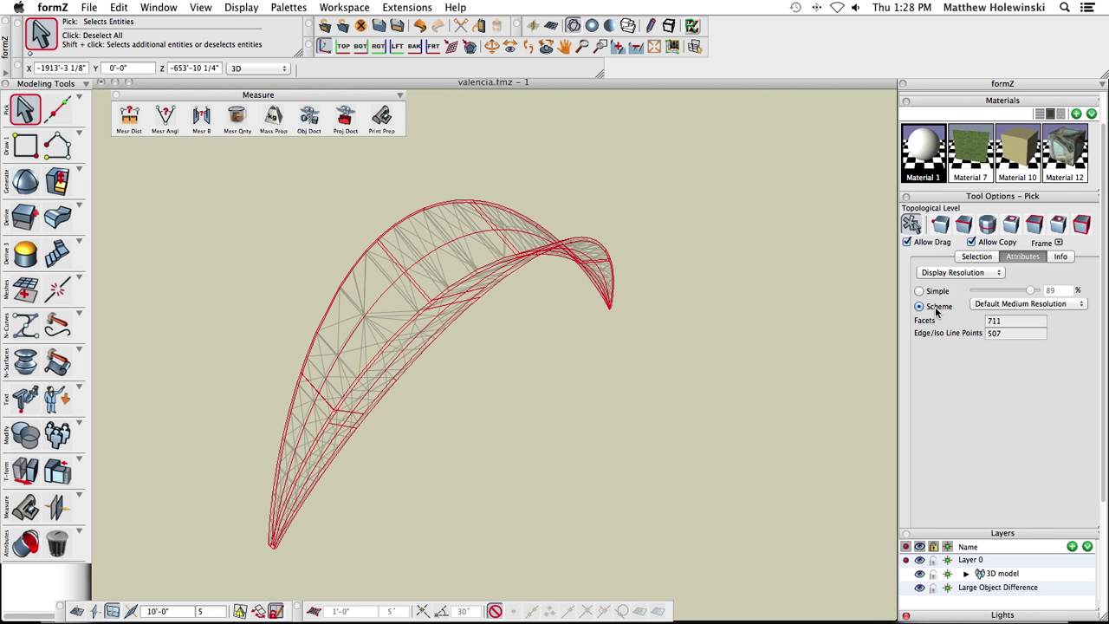
left_click(982, 307)
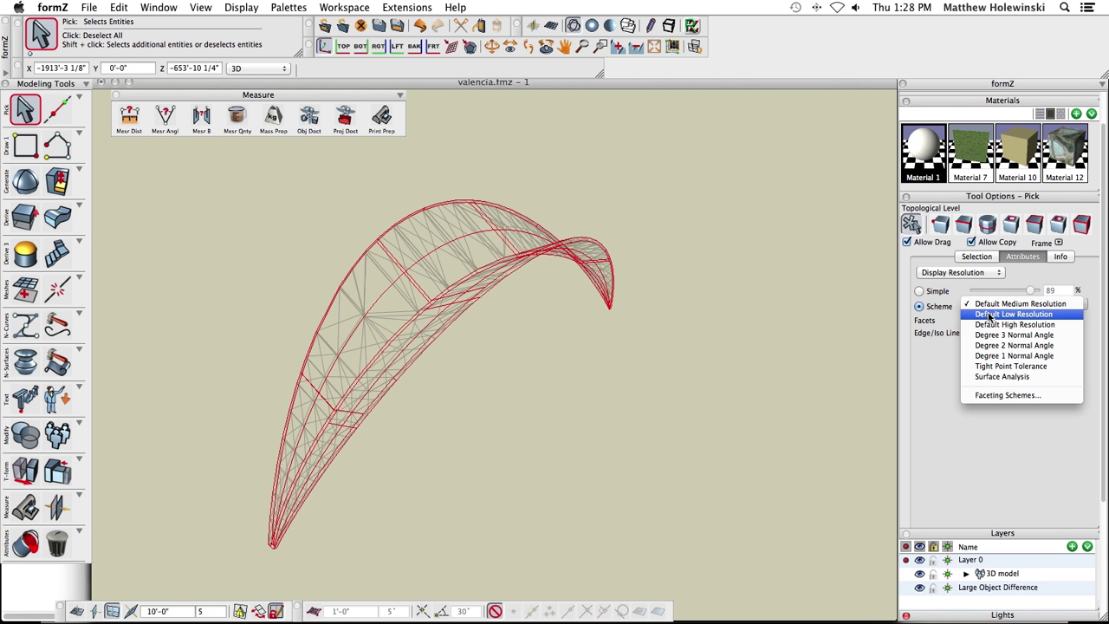
left_click(990, 315)
left_click(1004, 305)
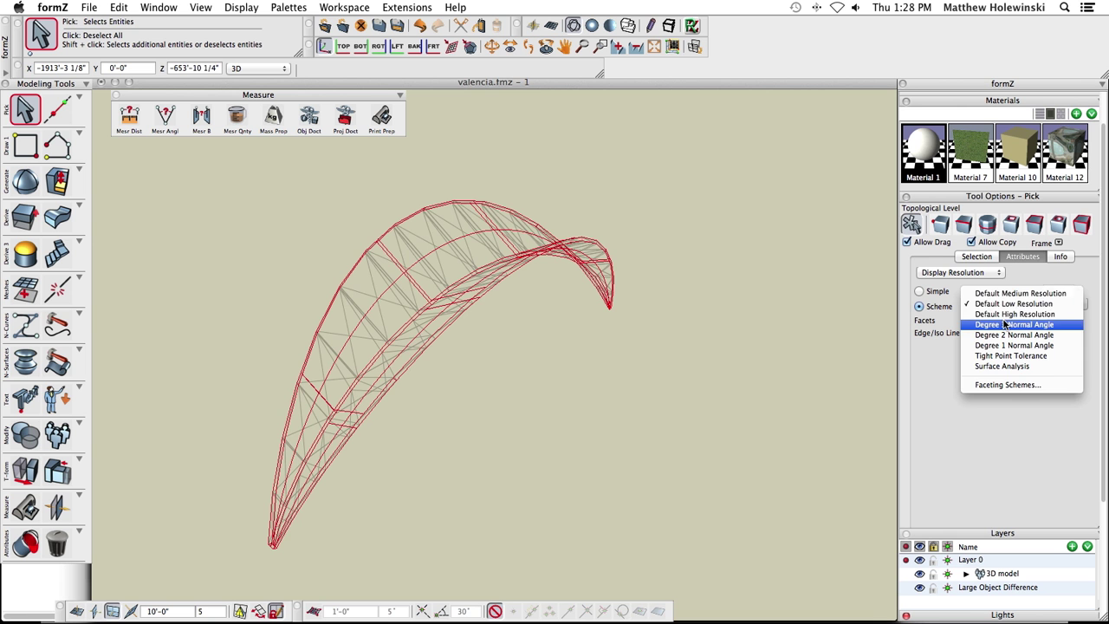
left_click(1005, 315)
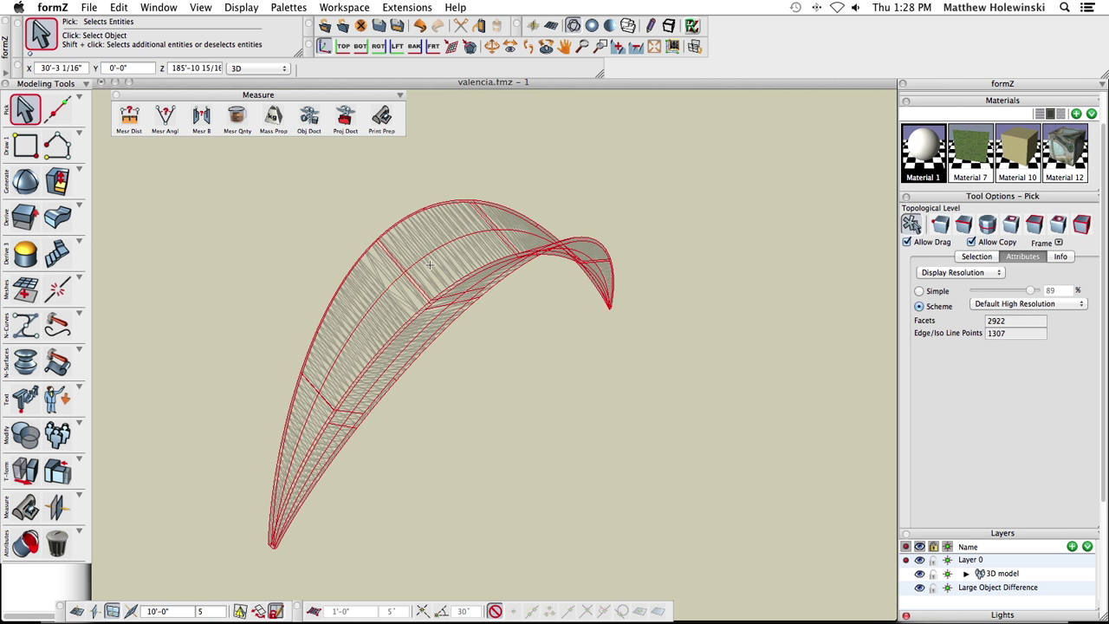
Step: Add a new faceting scheme and name it with the owner's first name followed by "3d printing 1"
left_click(995, 306)
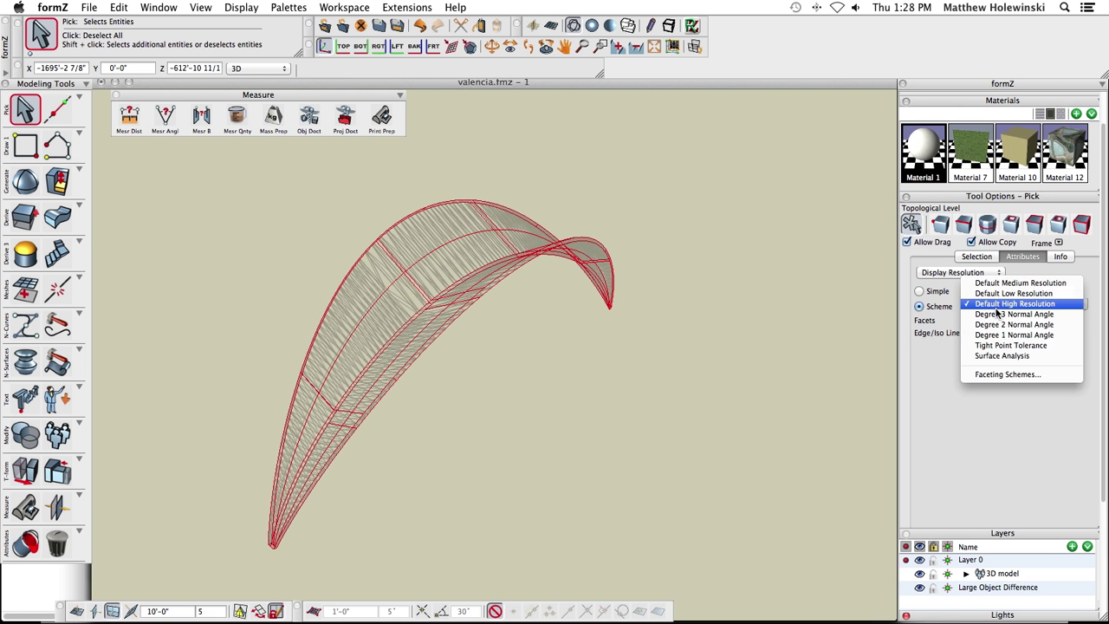
left_click(1005, 376)
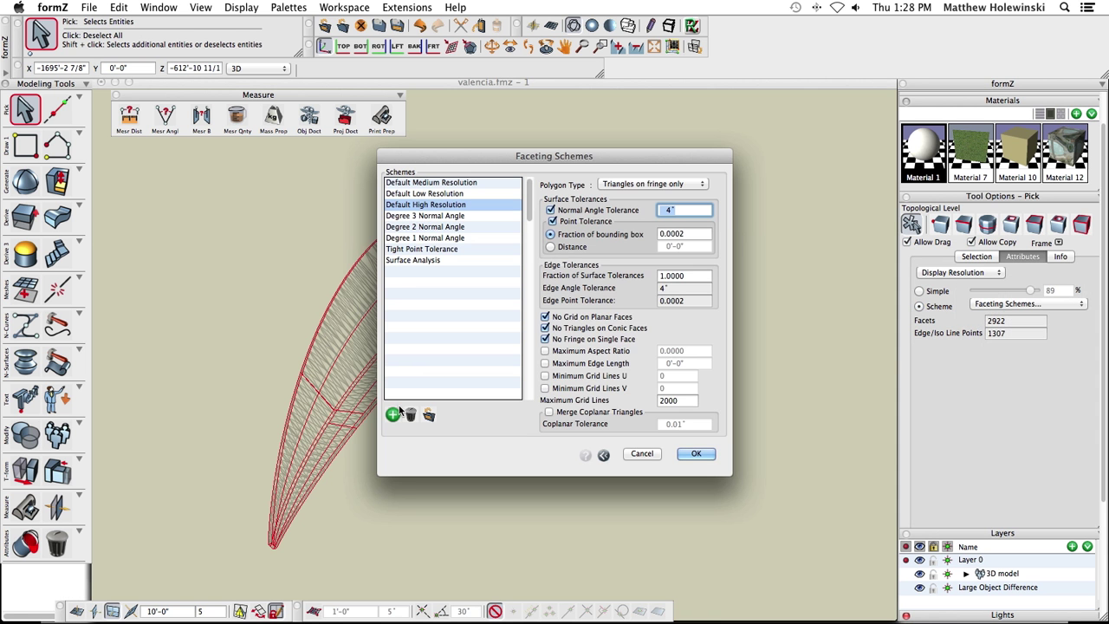
left_click(393, 414)
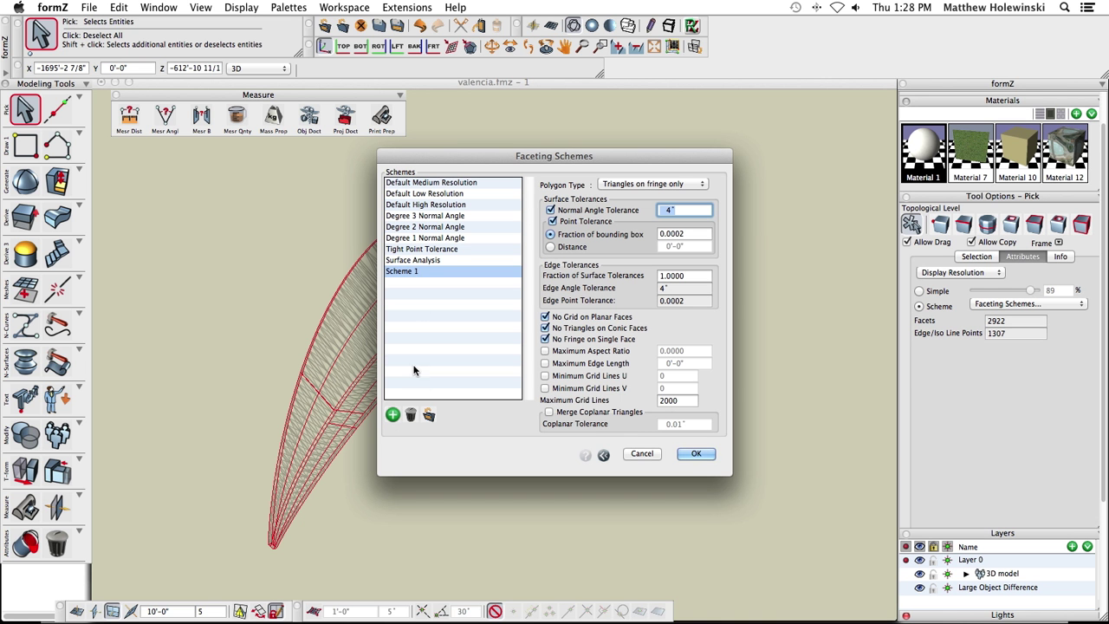
left_click(421, 272)
left_click(431, 273)
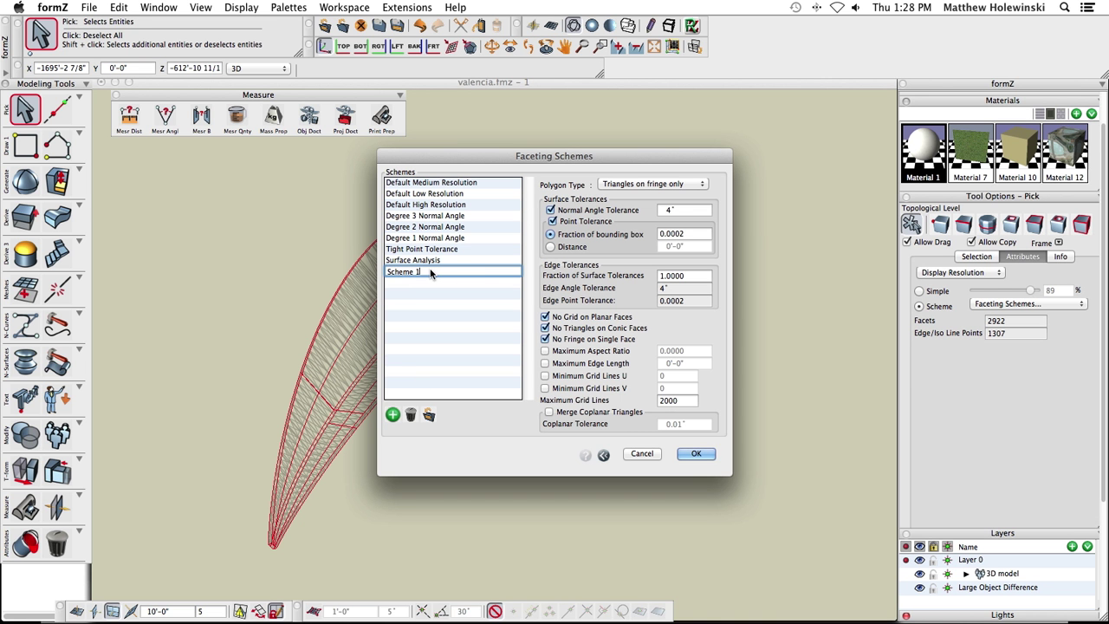
key("super+a")
type("Matts 3d printing 1")
left_click(425, 306)
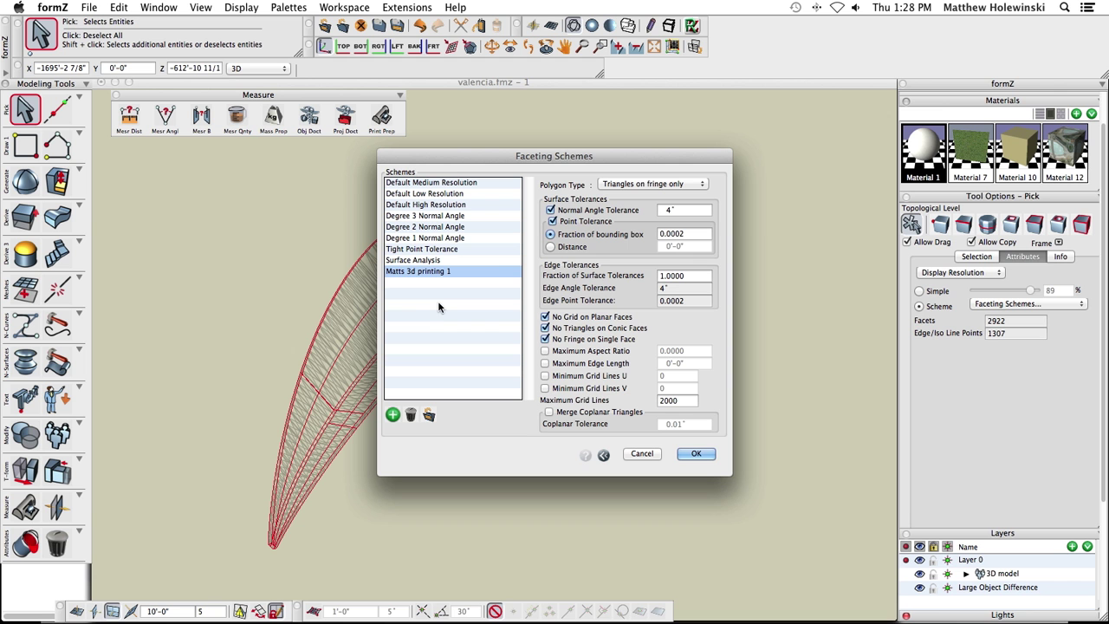
Step: Set the new faceting scheme's polygon type to All triangles and its normal angle tolerance to 5°
left_click(654, 184)
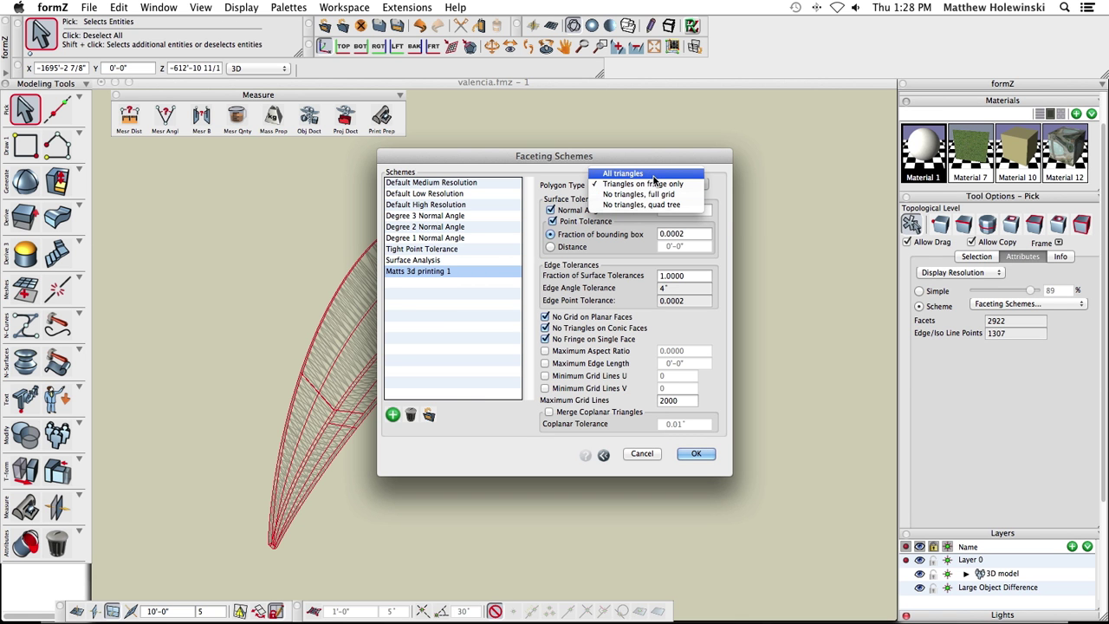
left_click(654, 174)
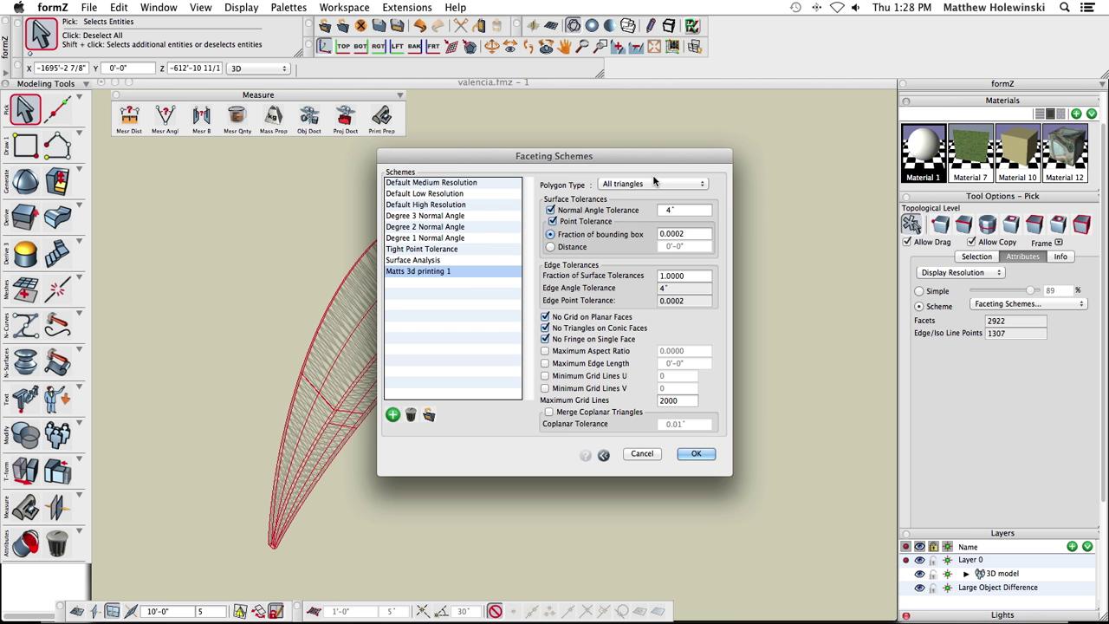
left_click_drag(652, 168, 710, 167)
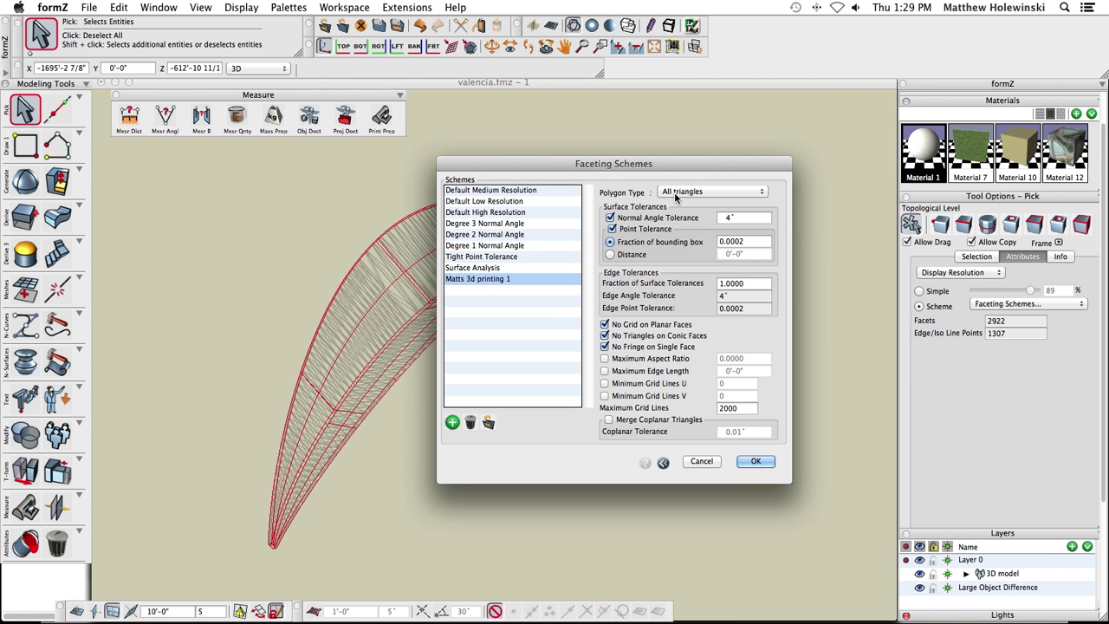
double_click(727, 217)
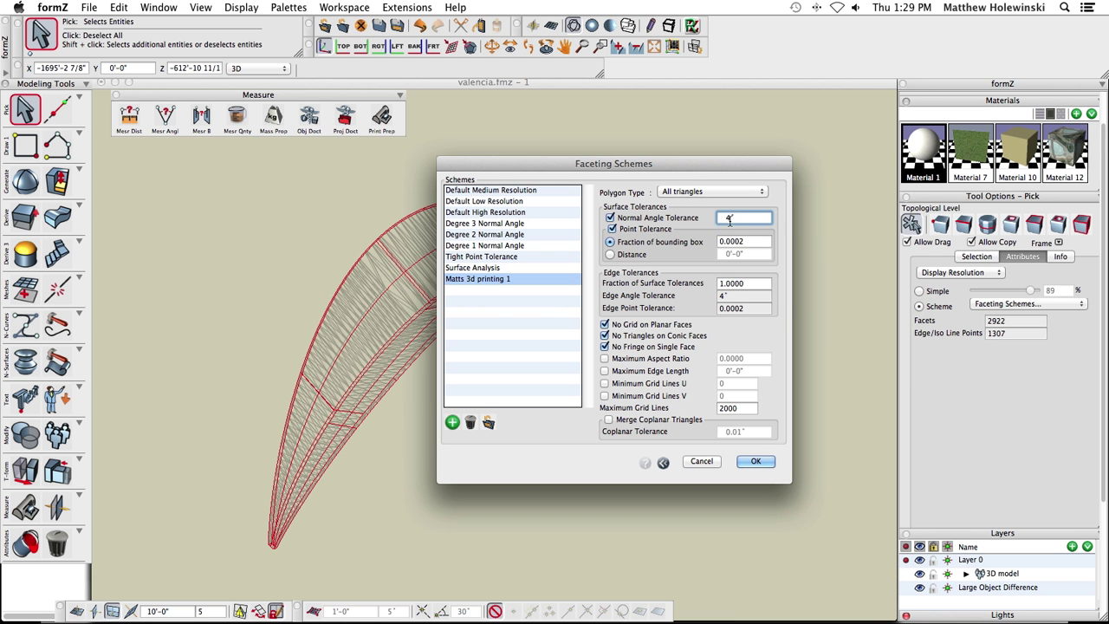
type("5")
key("Return")
Step: Enable minimum grid lines U and V at 5 each and apply the new faceting scheme to the arch shell
left_click(621, 384)
left_click(615, 397)
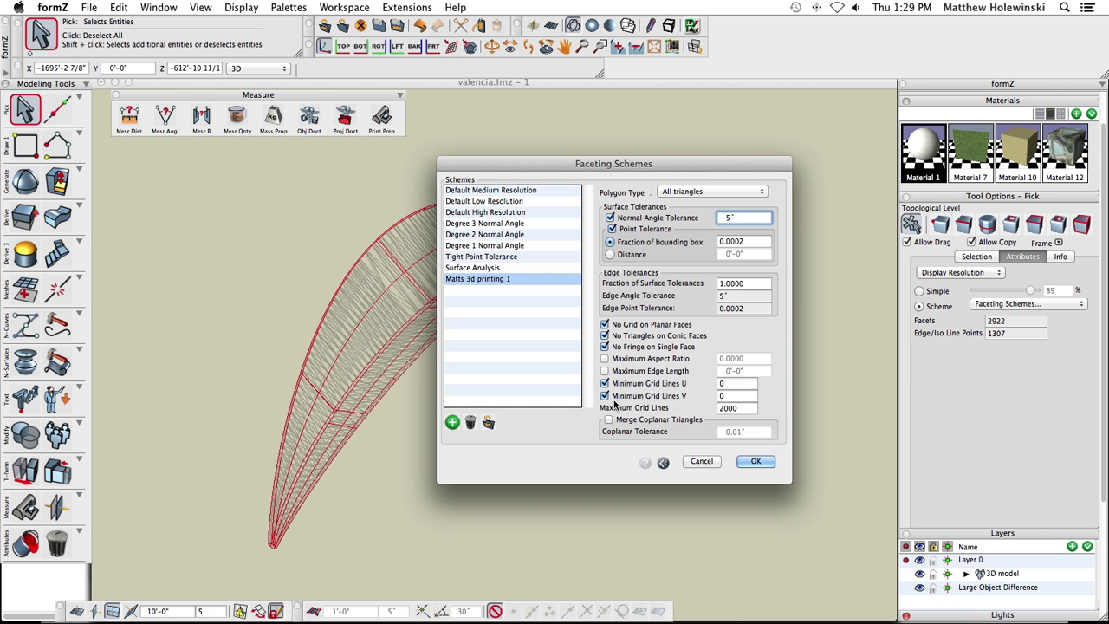
left_click(721, 384)
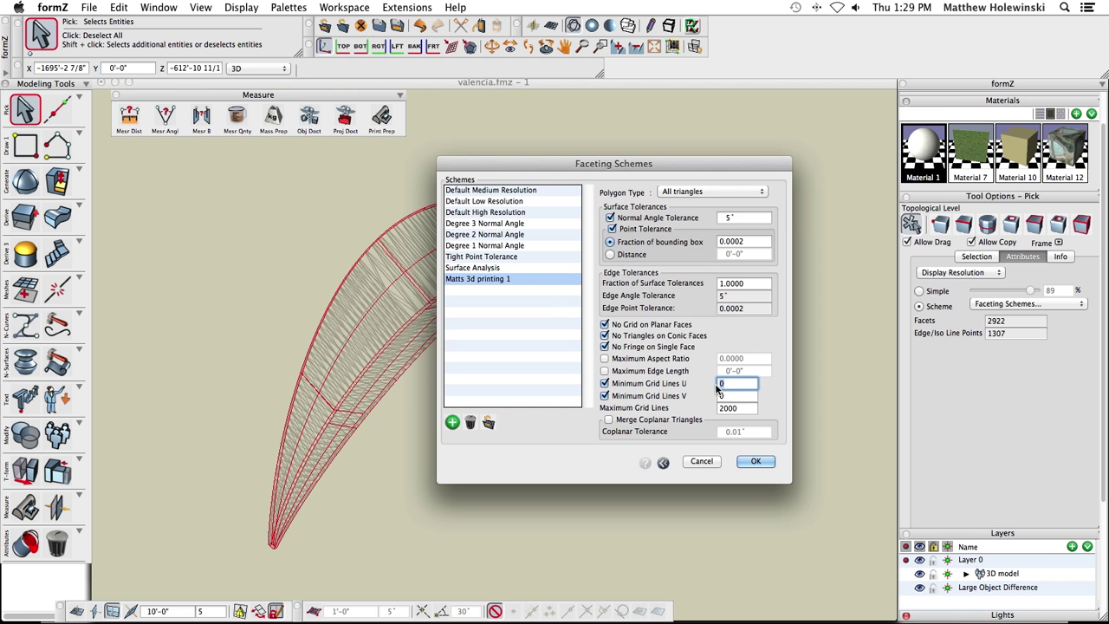
type("5")
left_click(740, 396)
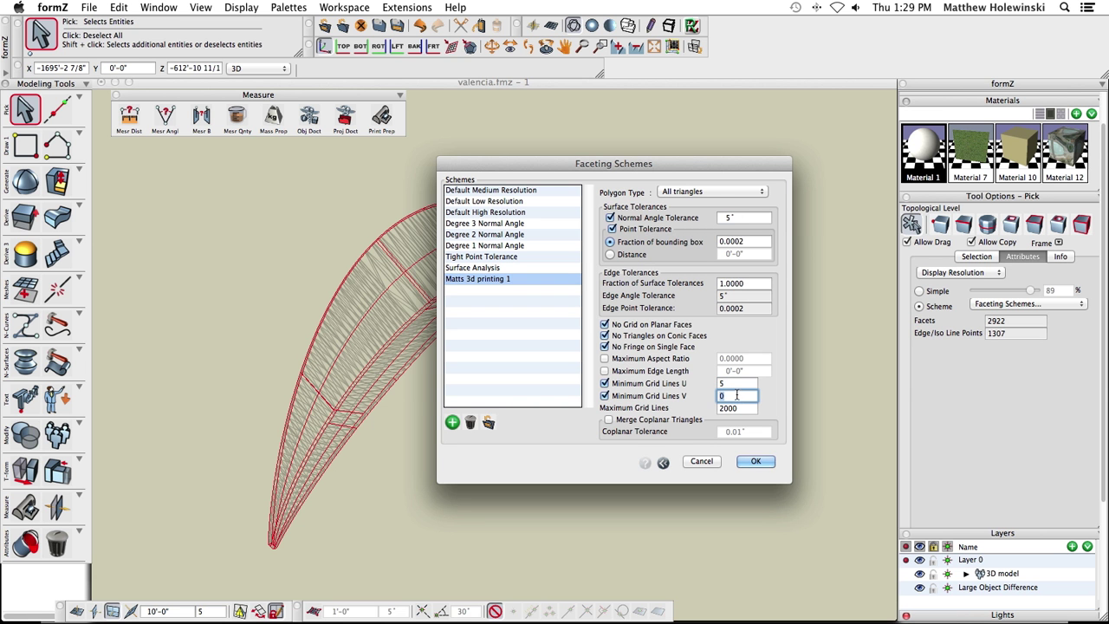
type("5")
left_click(737, 385)
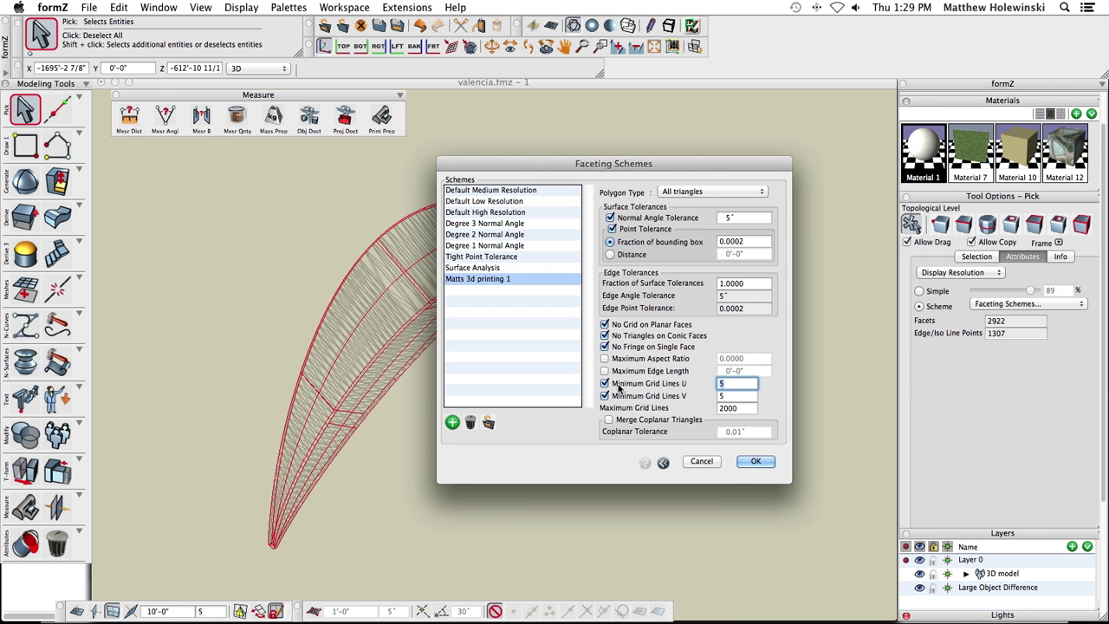
left_click(754, 464)
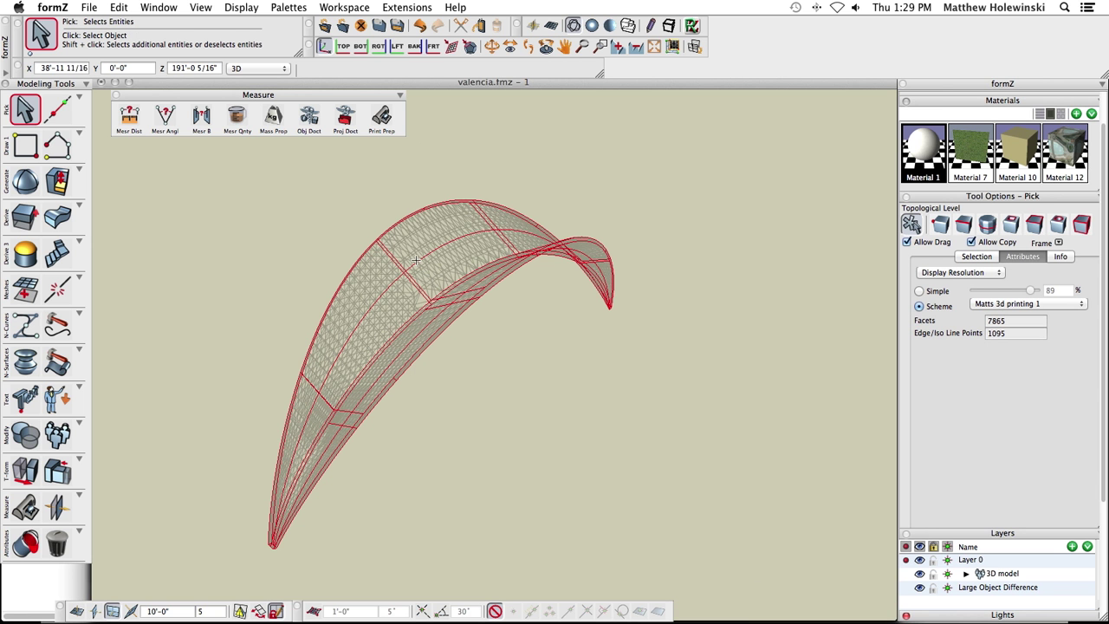
Step: Inspect the arch shell's triangulated facets up close and unhide the rest of the valencia model in shaded display
scroll(417, 257, "up", 3)
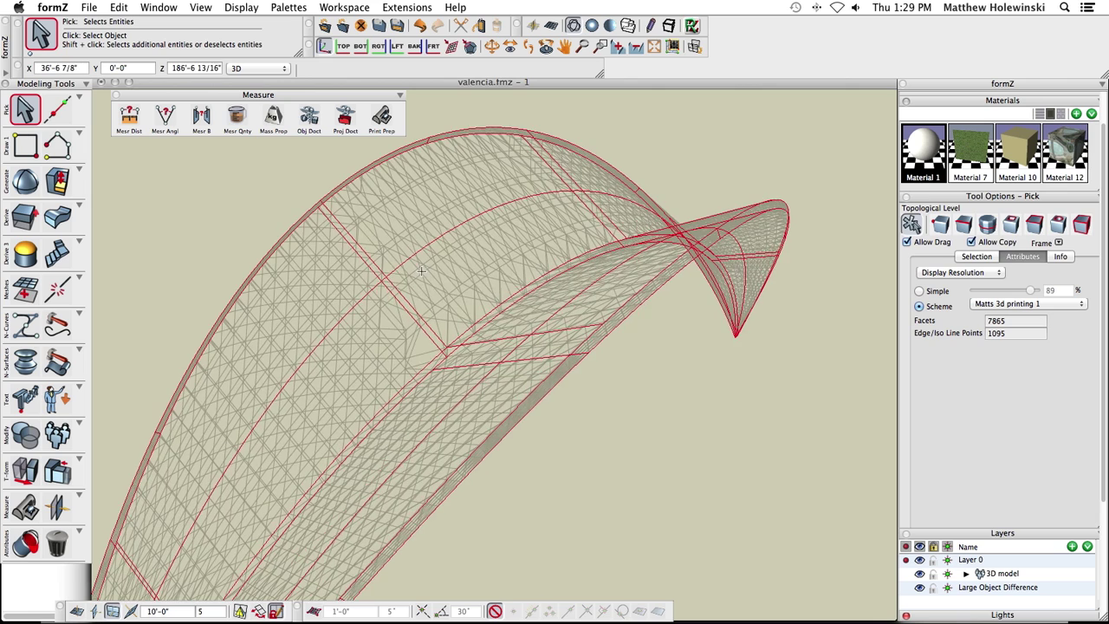
scroll(424, 273, "up", 5)
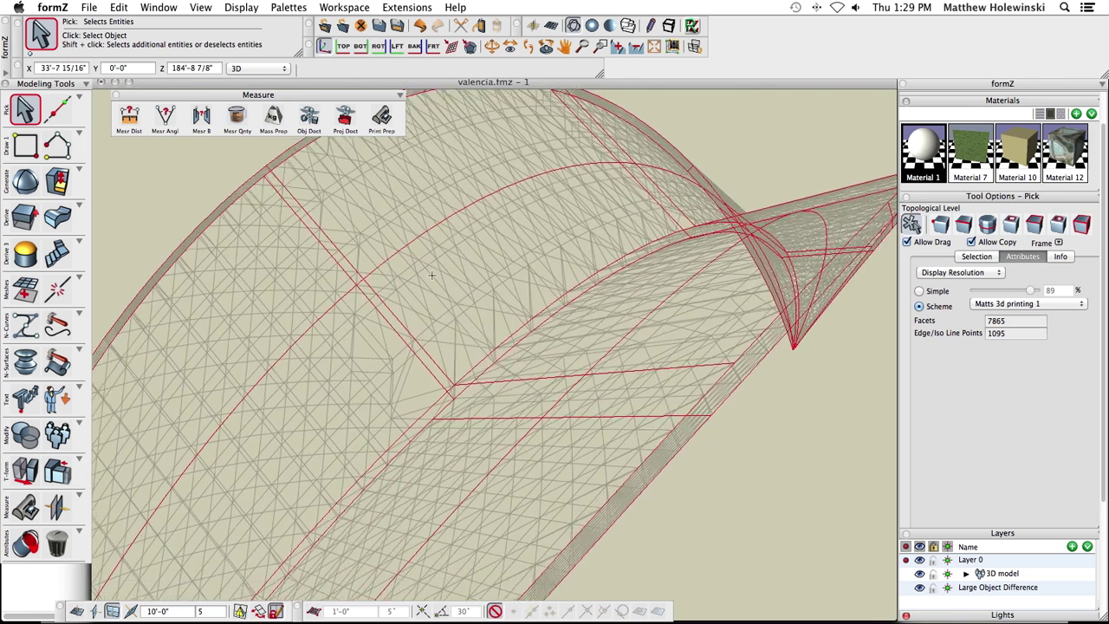
scroll(430, 275, "down", 5)
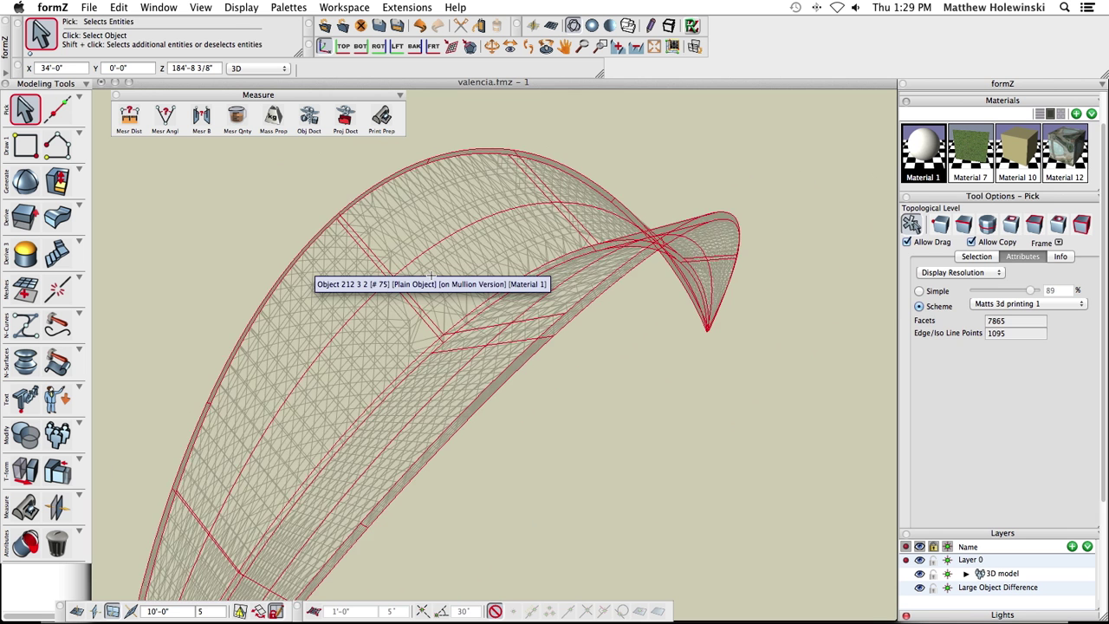
scroll(510, 339, "down", 3)
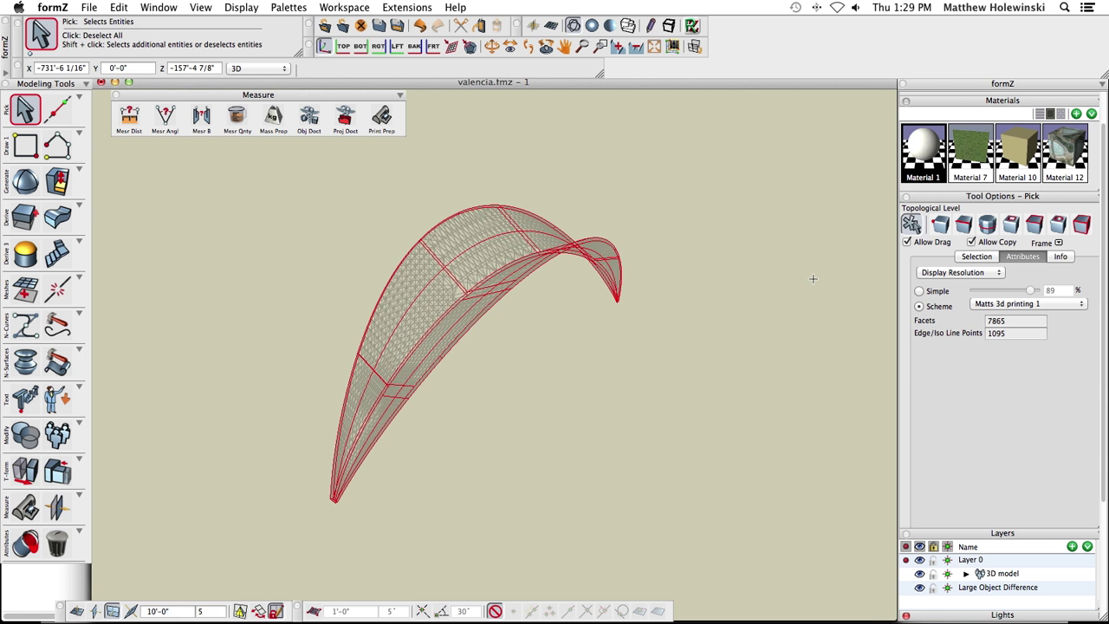
key("super+shift+r")
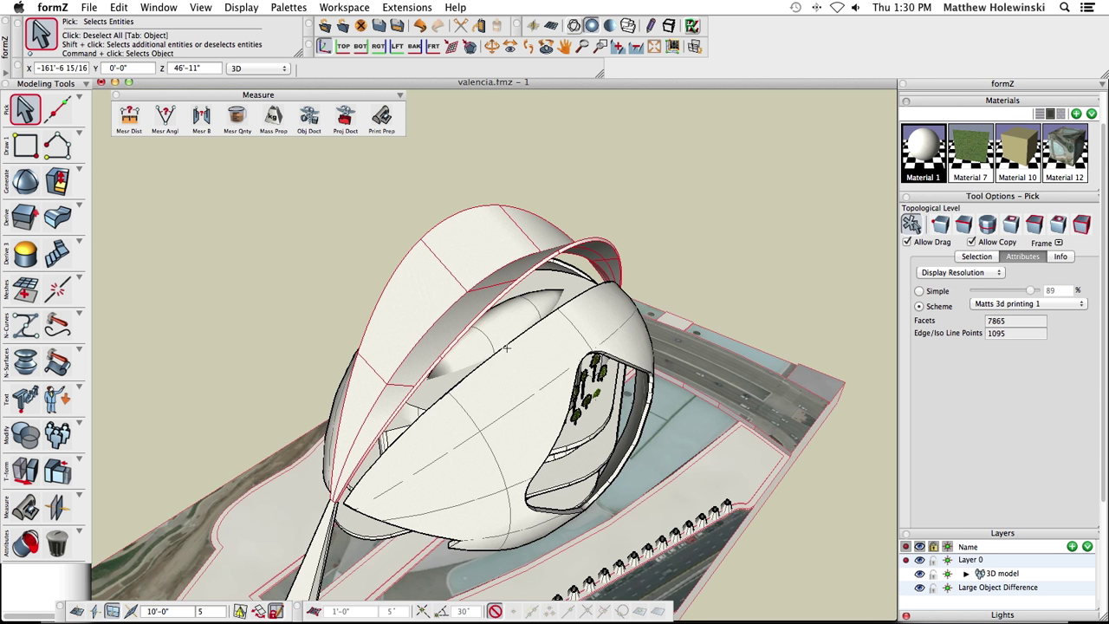
scroll(506, 347, "down", 3)
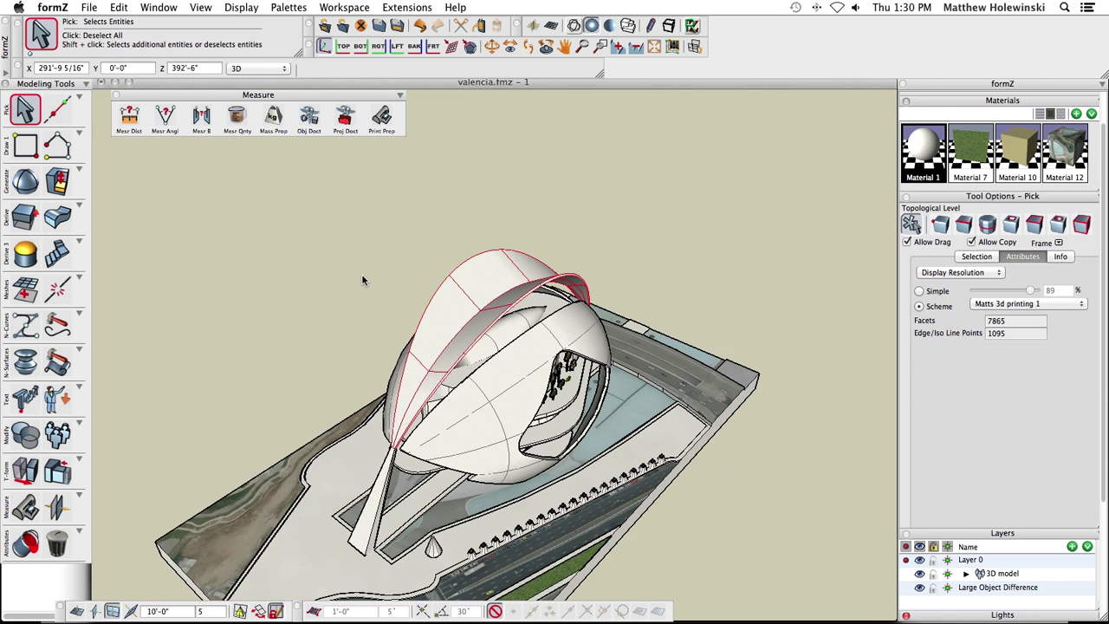
key("space")
left_click_drag(339, 274, 382, 202)
key("alt+space")
left_click_drag(607, 415, 686, 484)
scroll(686, 483, "up", 2)
scroll(704, 523, "up", 3)
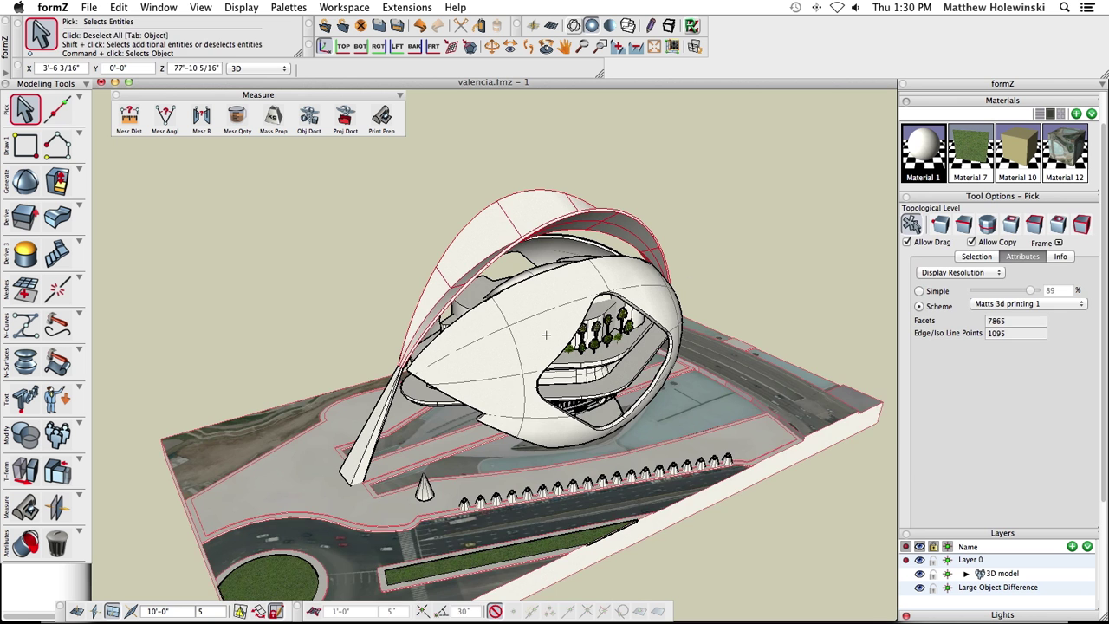
Step: Clear the current selection so that no objects in the model are picked
key("alt+space")
left_click_drag(705, 522, 709, 490)
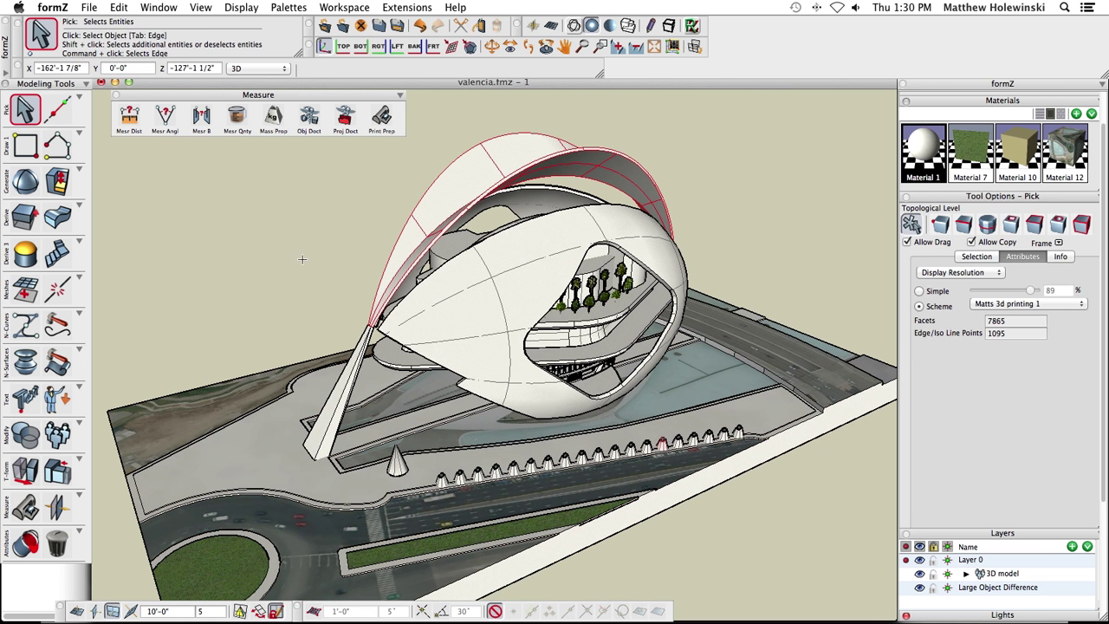
left_click(24, 108)
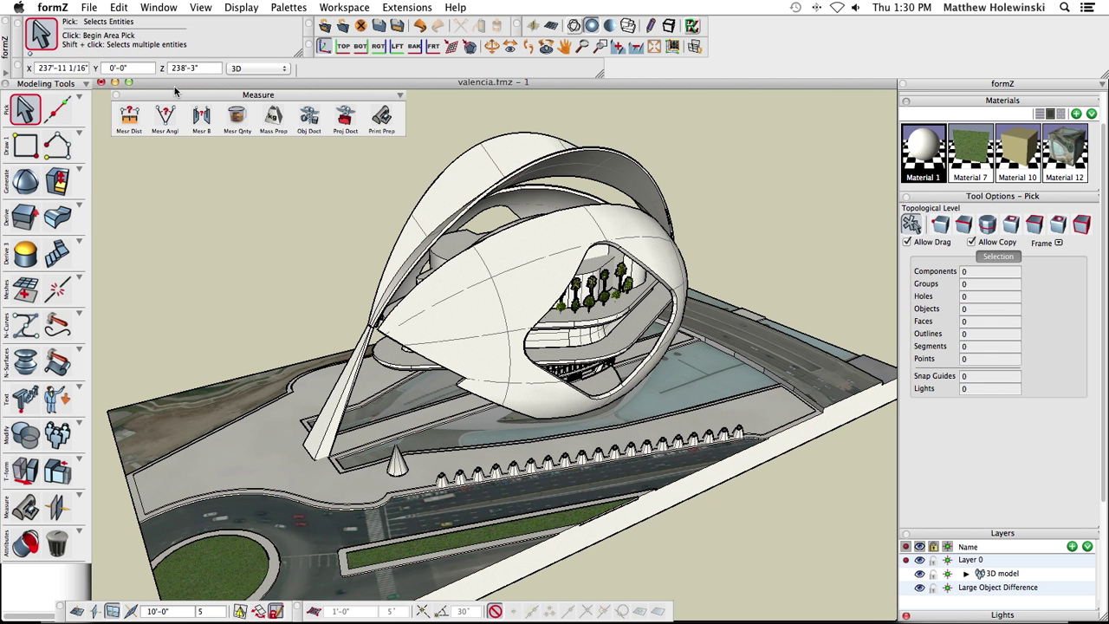
left_click(89, 7)
mouse_move(121, 234)
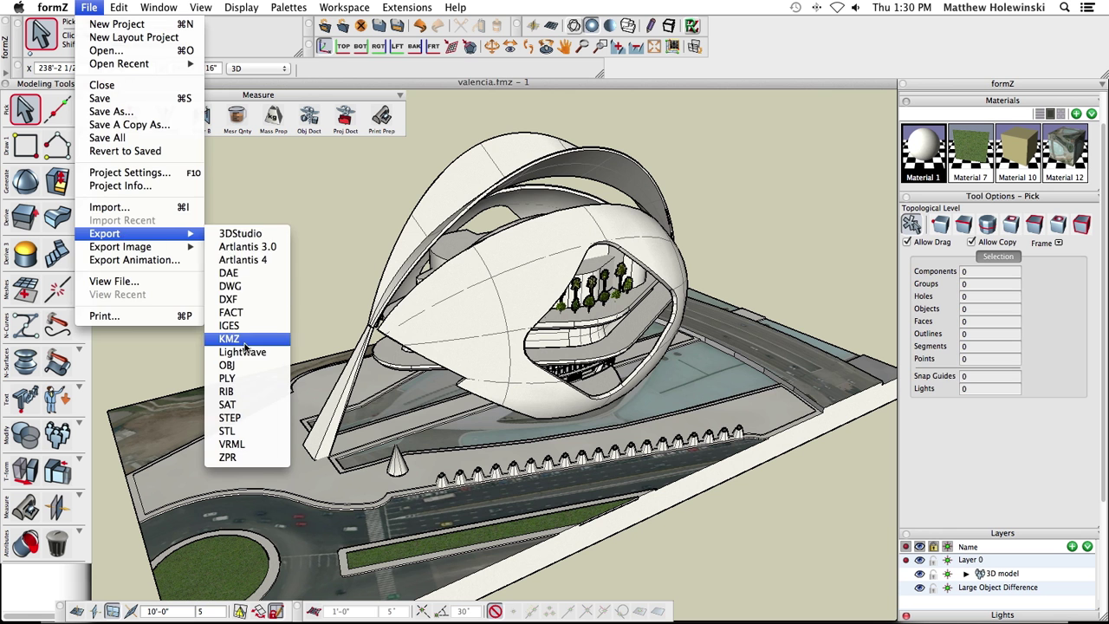
left_click(228, 391)
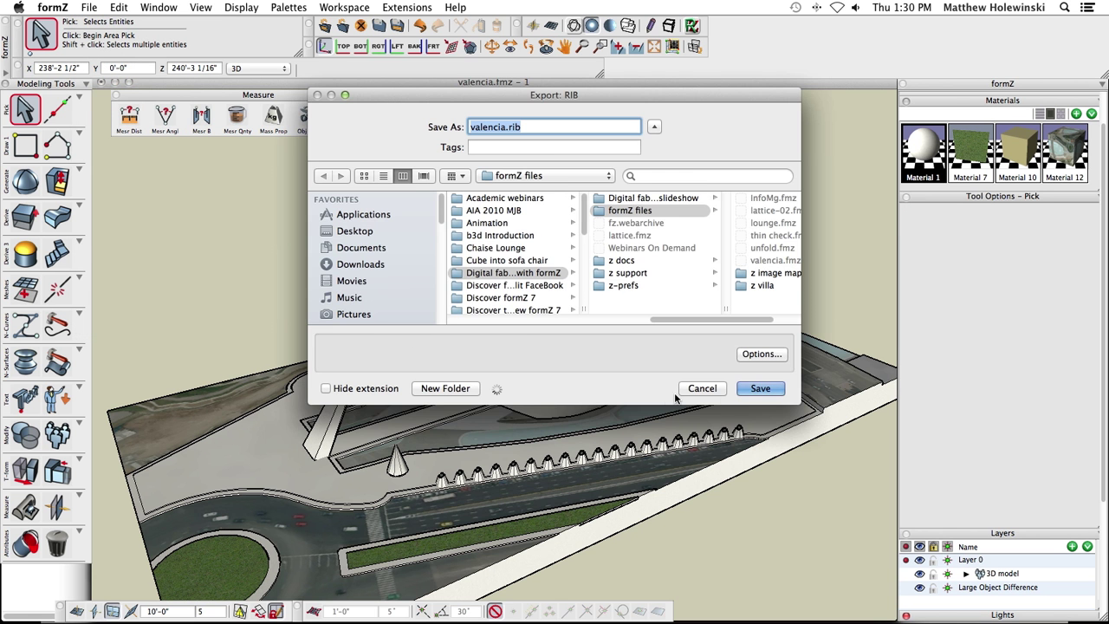
left_click(705, 388)
Step: Start an STL export of the valencia model and bring up its modeling export options
left_click(90, 7)
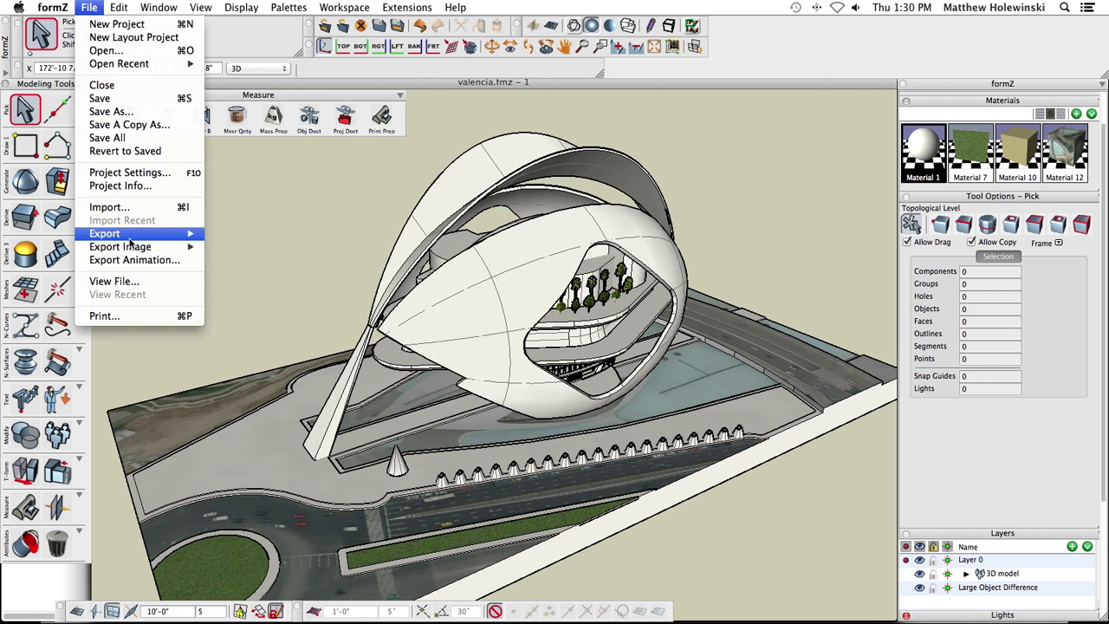
mouse_move(128, 236)
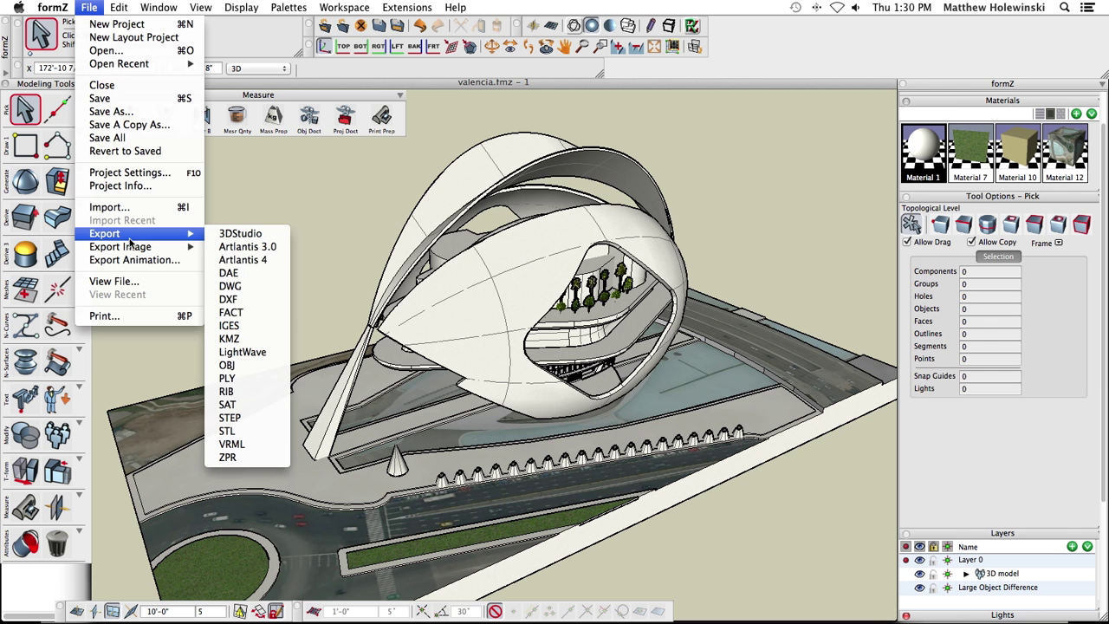
left_click(243, 436)
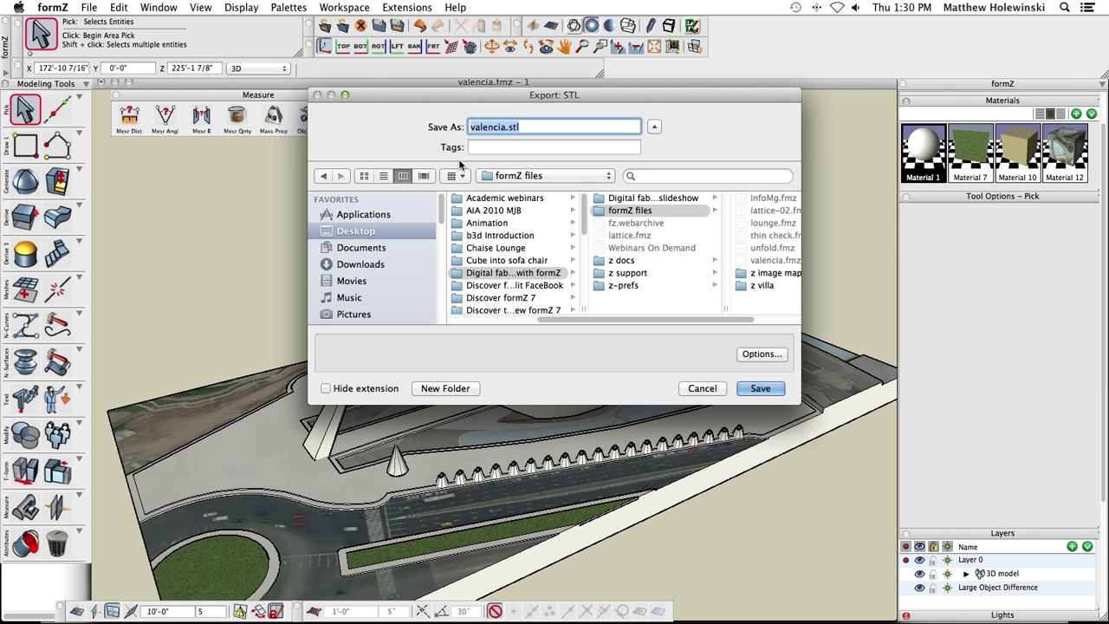
left_click(761, 355)
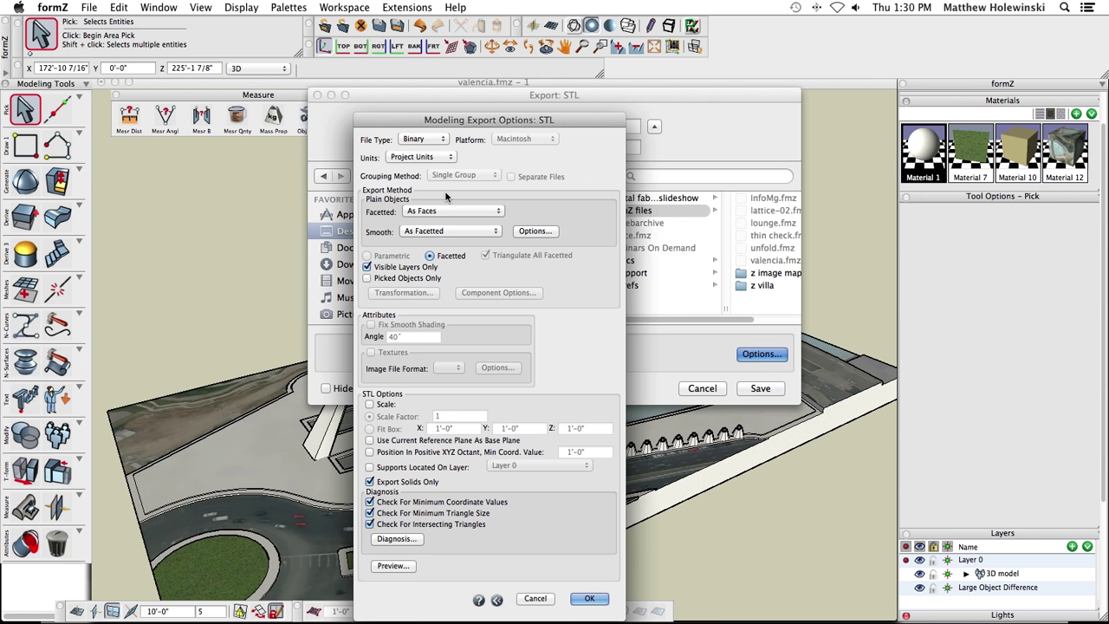
left_click_drag(521, 127, 523, 126)
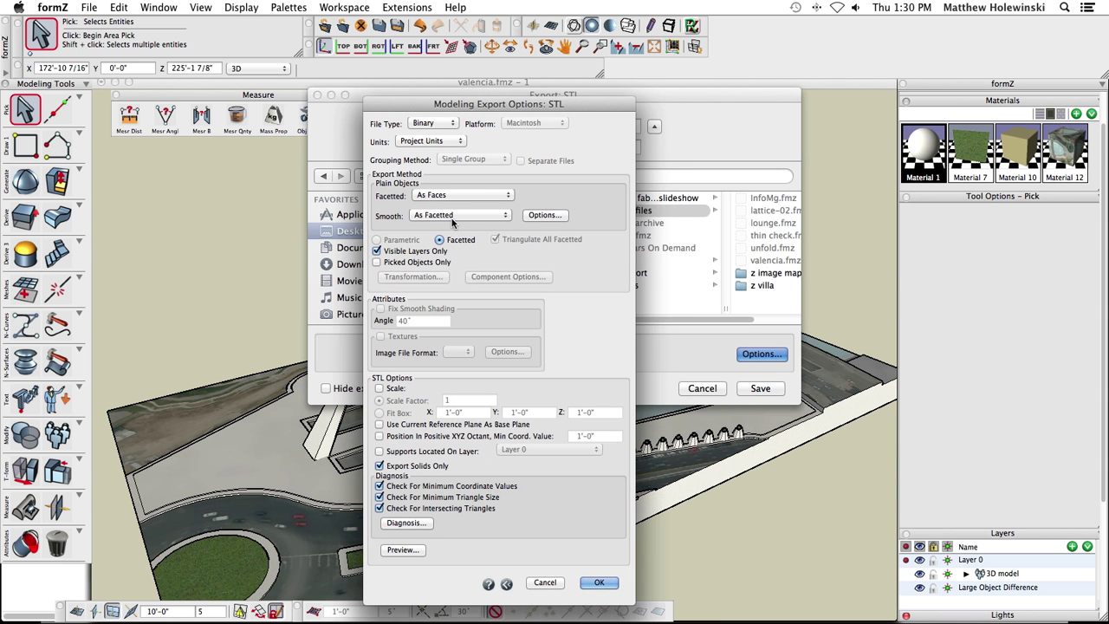
Step: Examine the STL export choices for smooth objects and their facetting options, keeping As Facetted
left_click(459, 215)
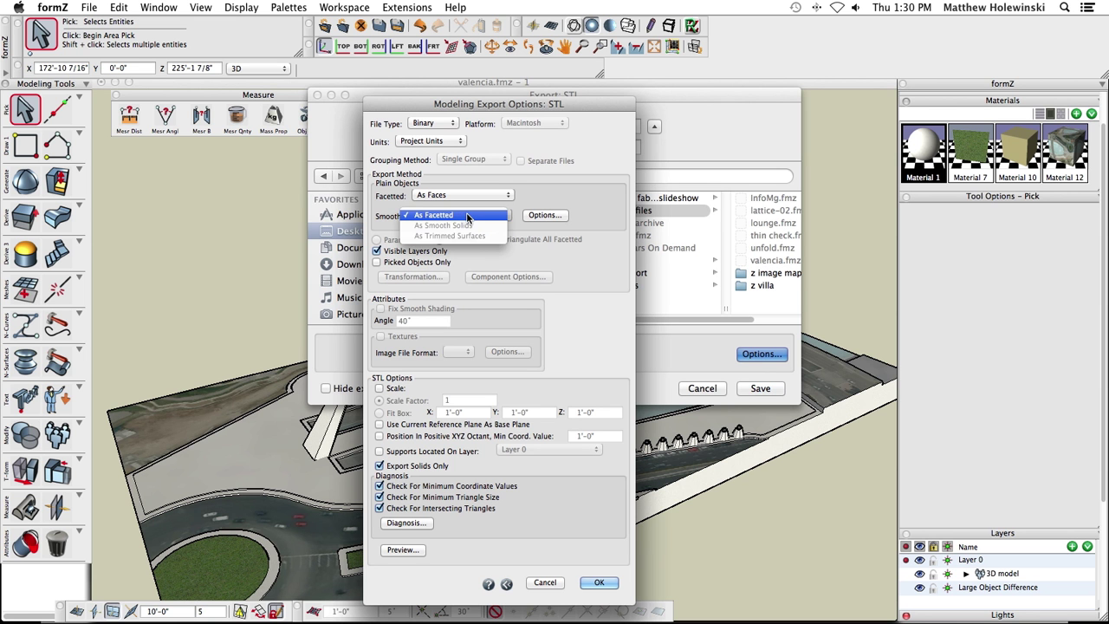
left_click(468, 216)
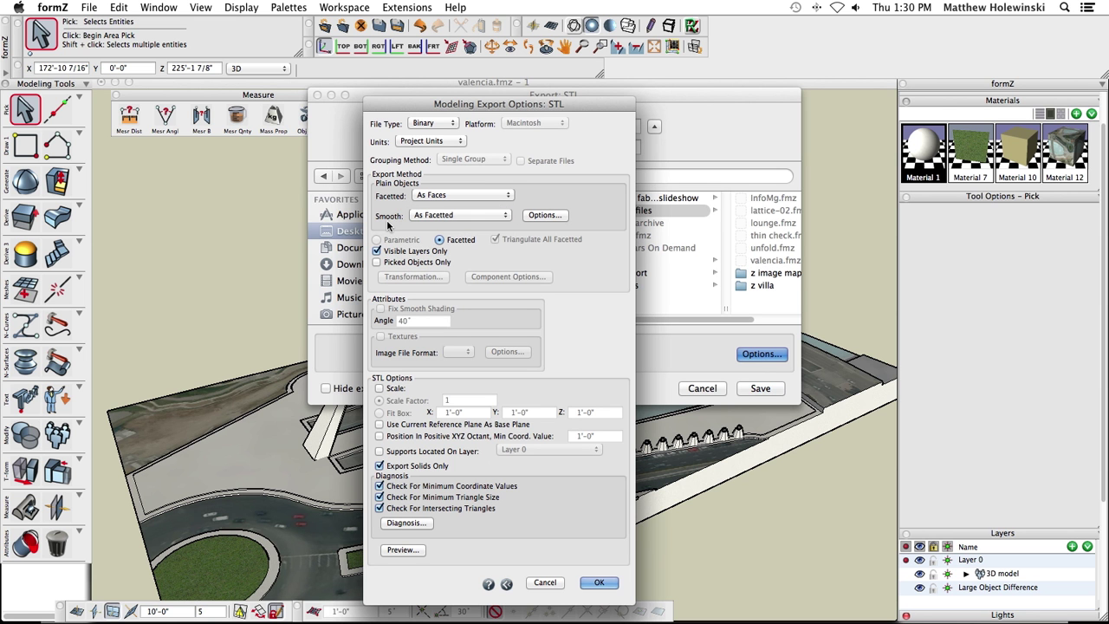
left_click(479, 216)
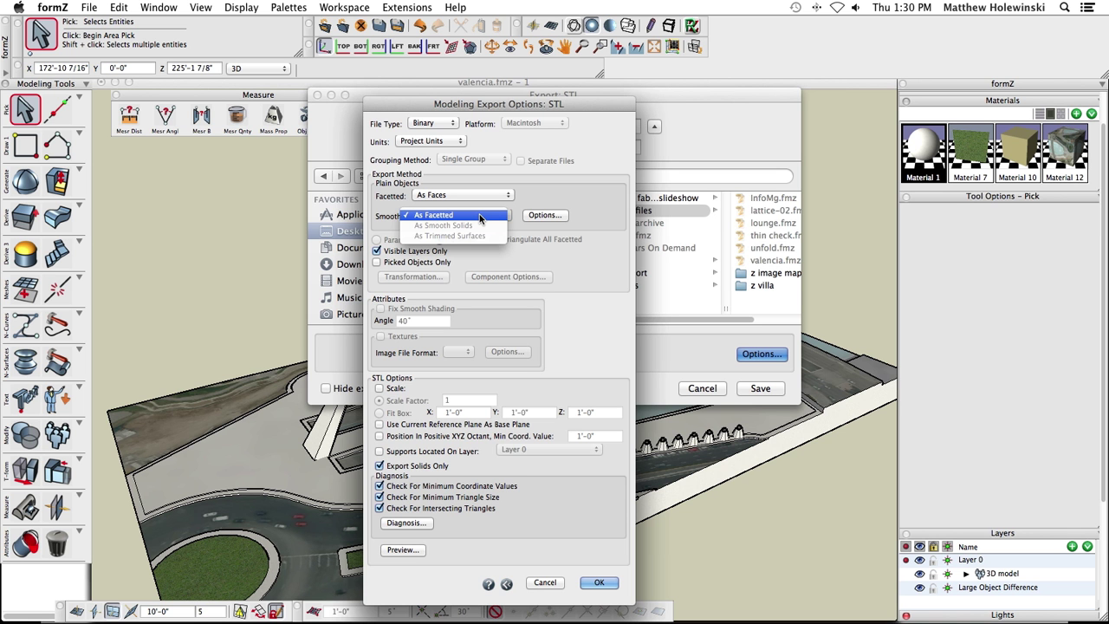
left_click(438, 216)
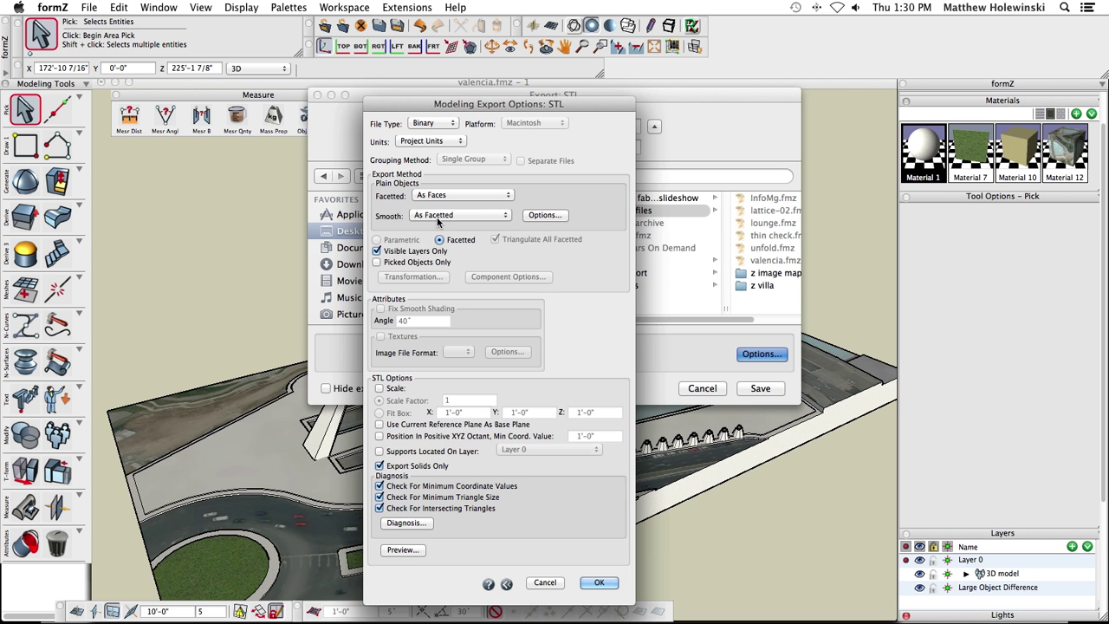
left_click(544, 216)
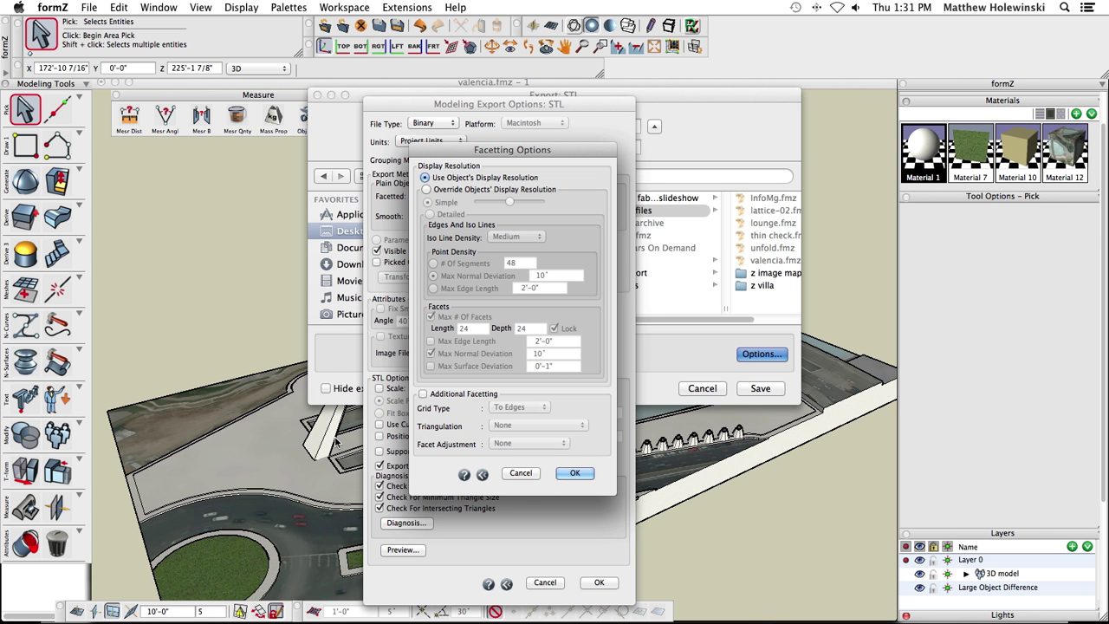
left_click(523, 473)
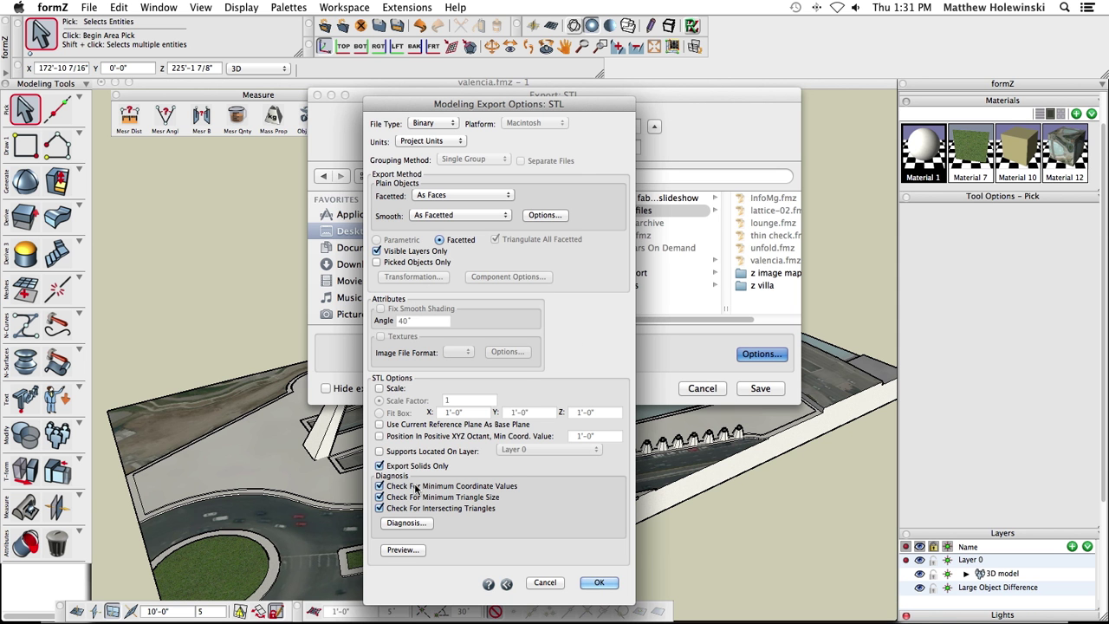
Step: Preview the unscaled STL model, and enable scaling with a scale factor of 0.1
left_click(412, 550)
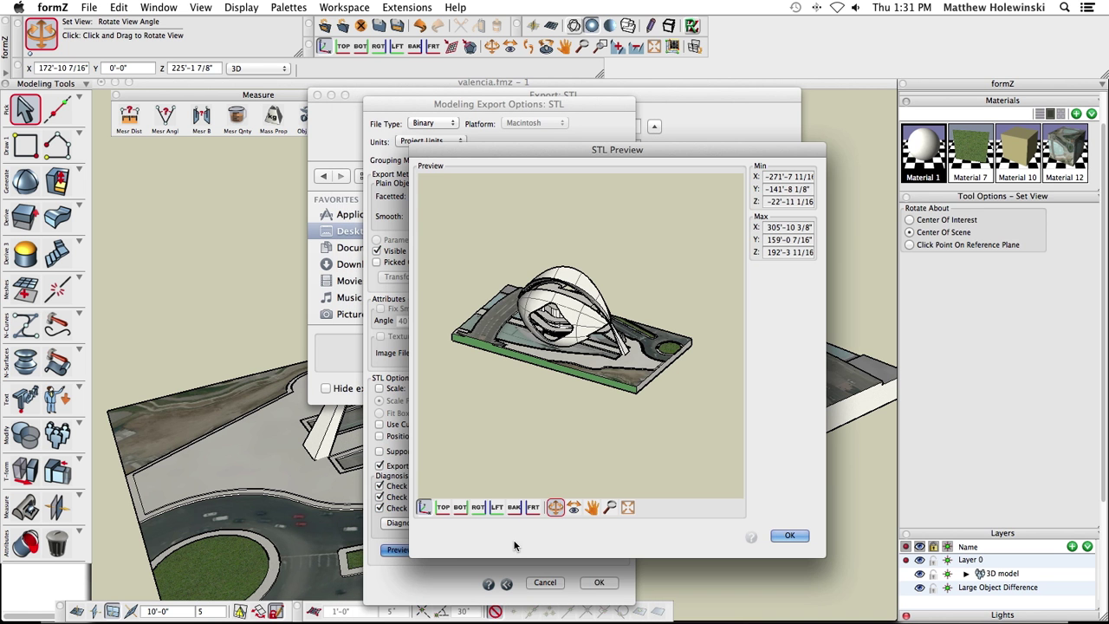
left_click(789, 536)
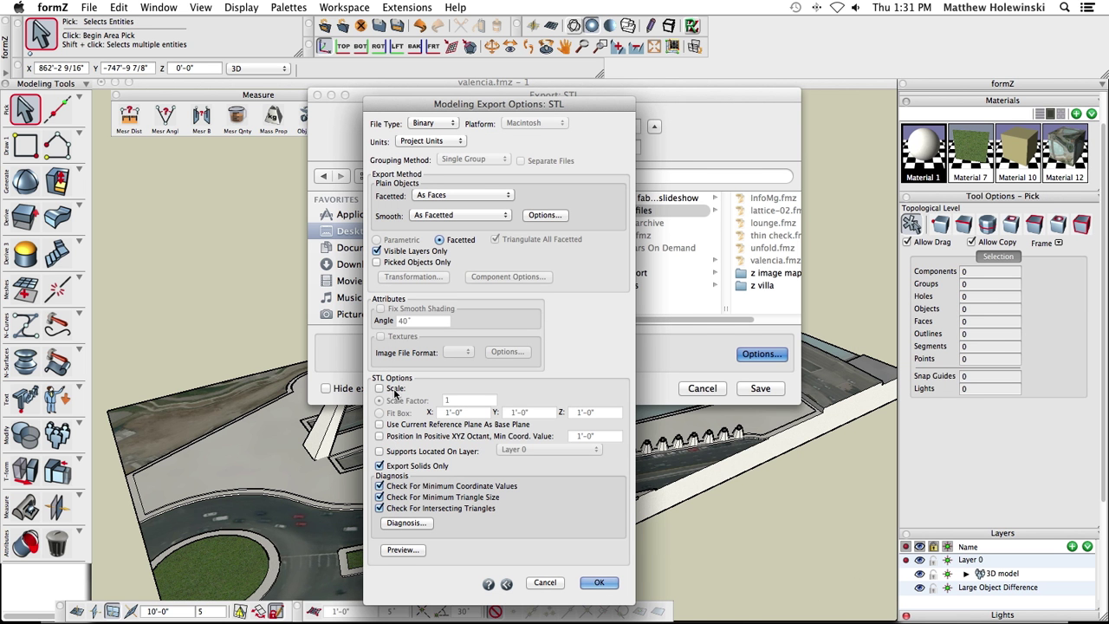
left_click(395, 389)
double_click(449, 402)
type("0.1")
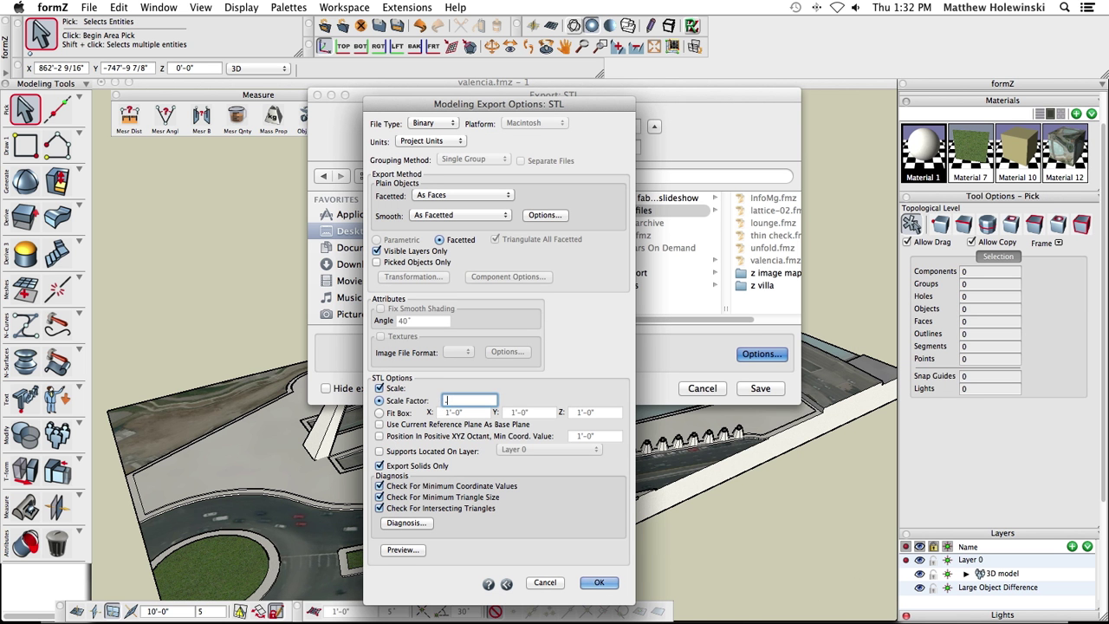
Step: Preview the scaled STL model up close, and cancel the STL export
left_click(406, 549)
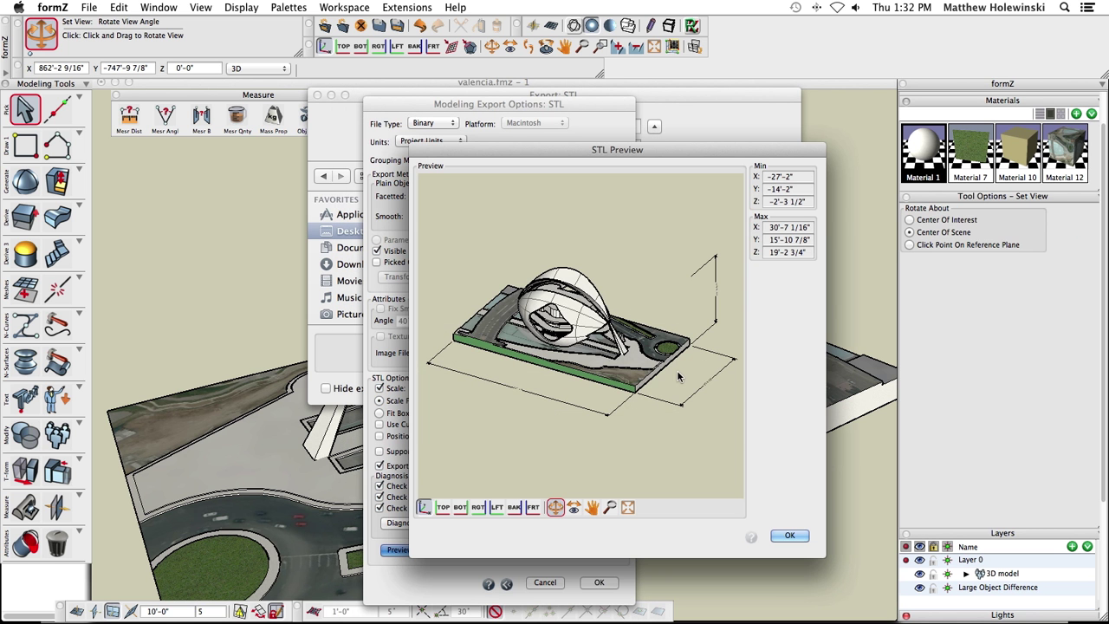
scroll(678, 379, "up", 3)
scroll(678, 379, "down", 5)
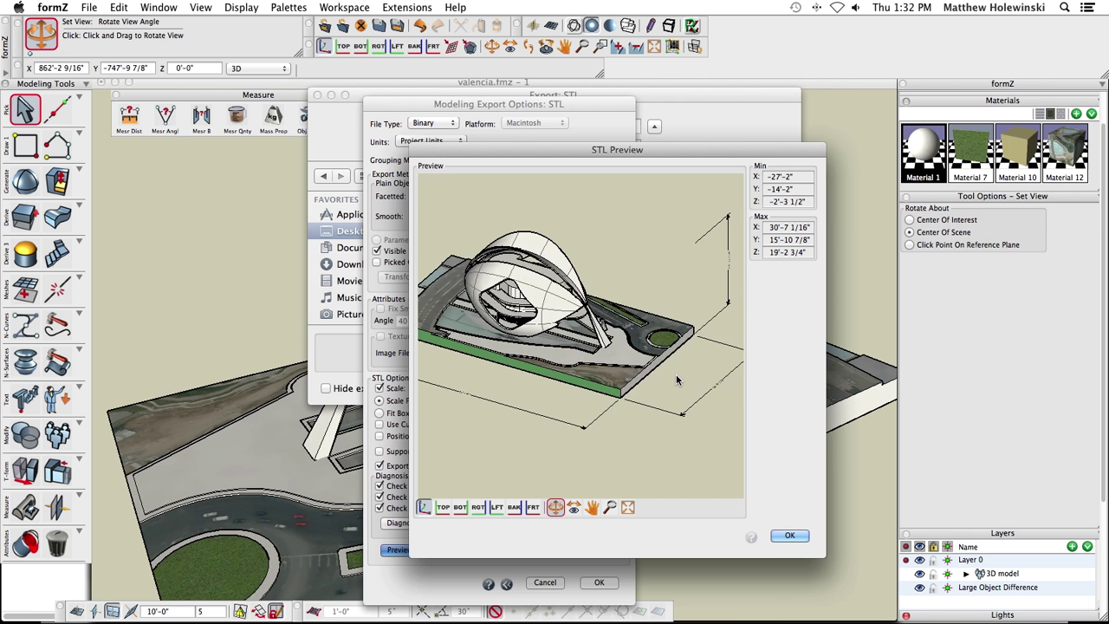
scroll(589, 365, "up", 2)
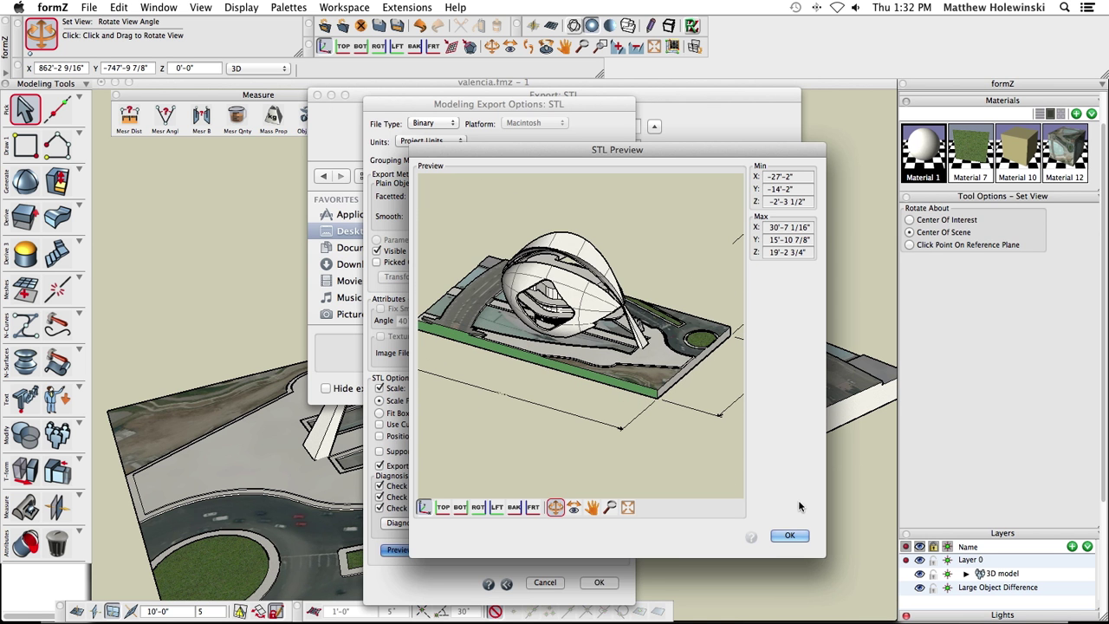
left_click(789, 534)
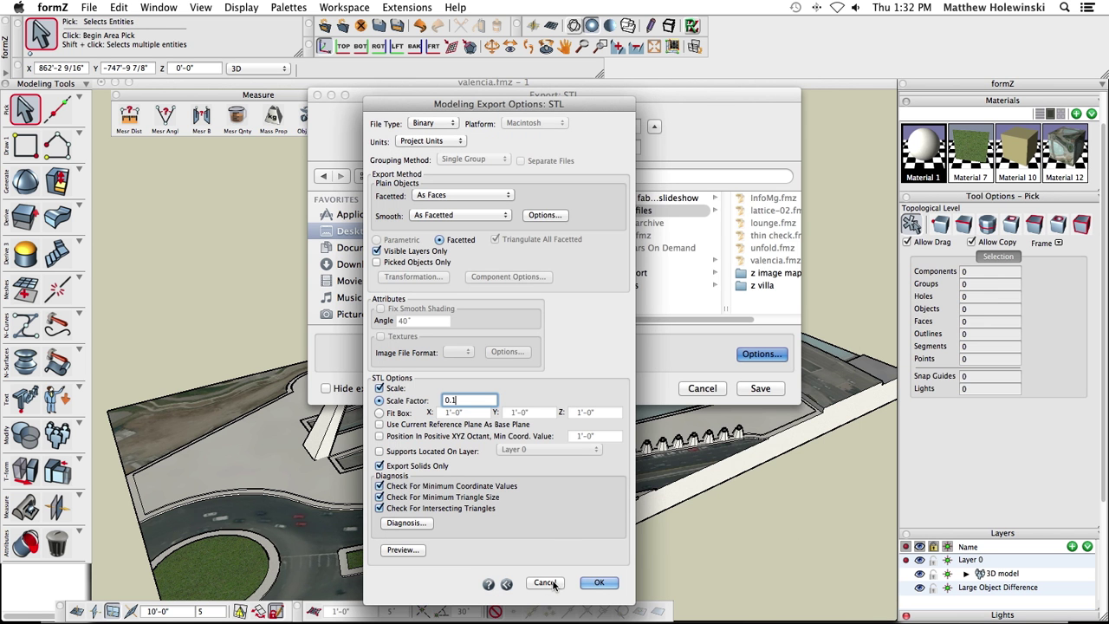
left_click(546, 582)
left_click(702, 388)
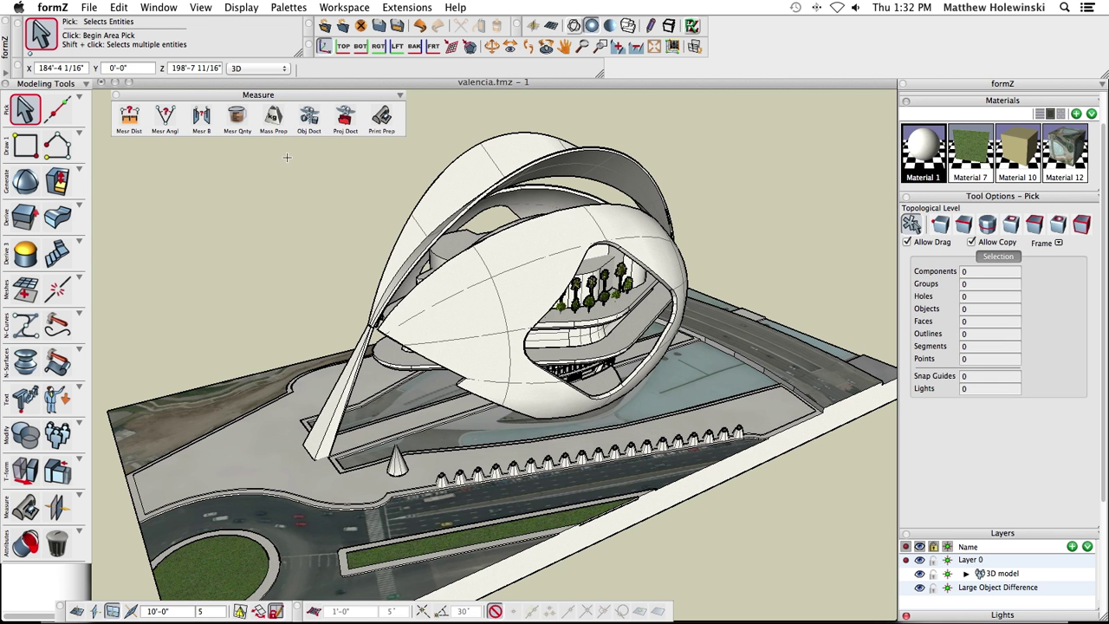
Step: Start a ZPR export of the valencia model and bring up its modeling export options
left_click(91, 8)
mouse_move(107, 251)
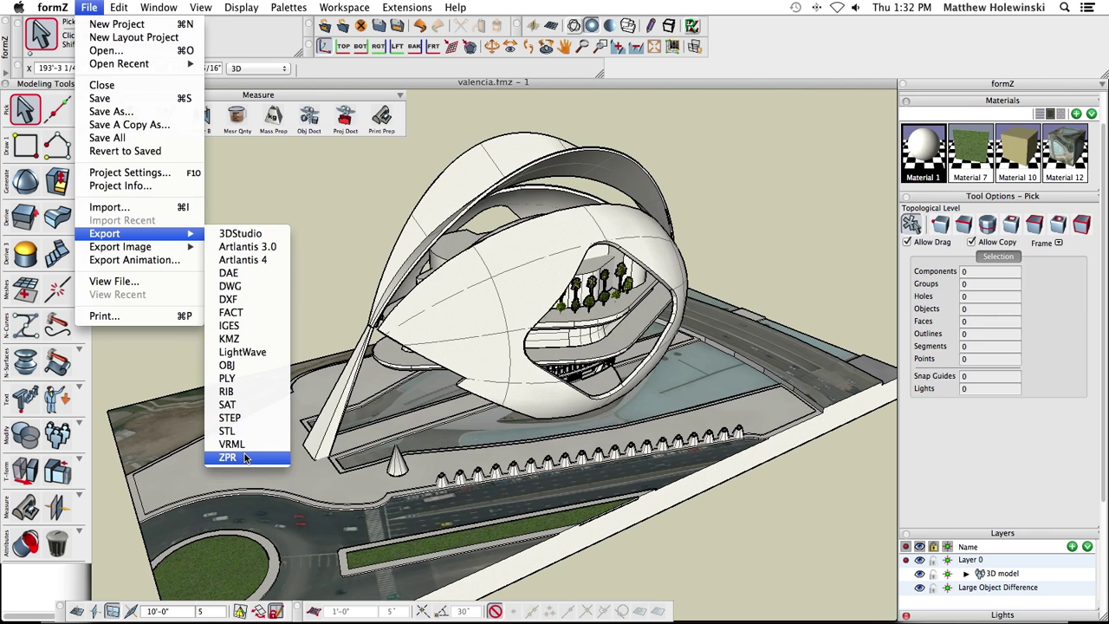
left_click(245, 457)
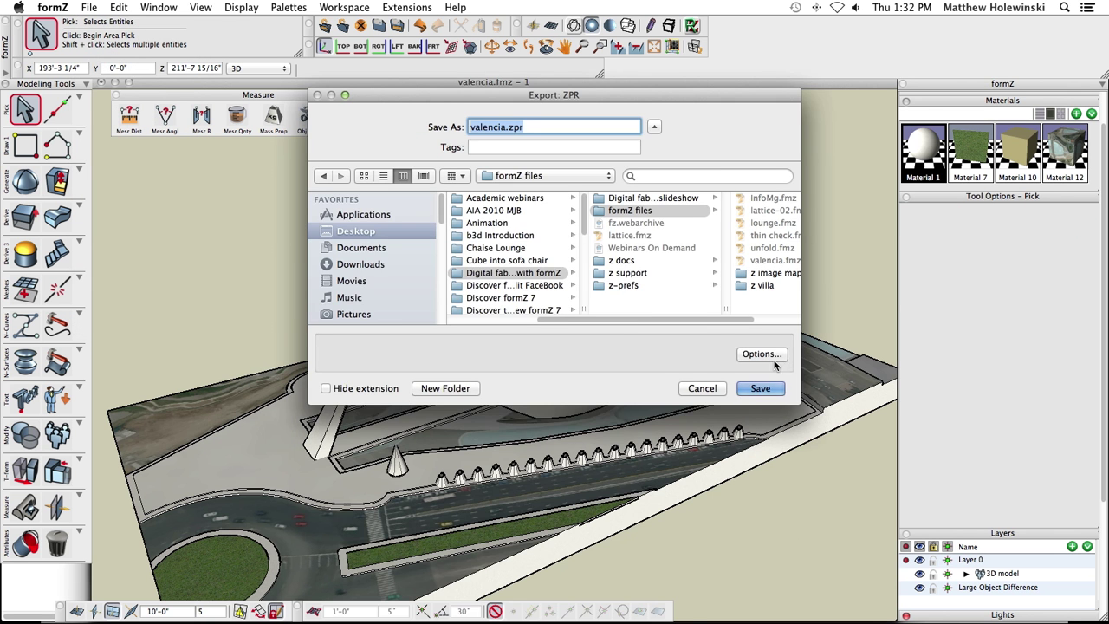
left_click(766, 355)
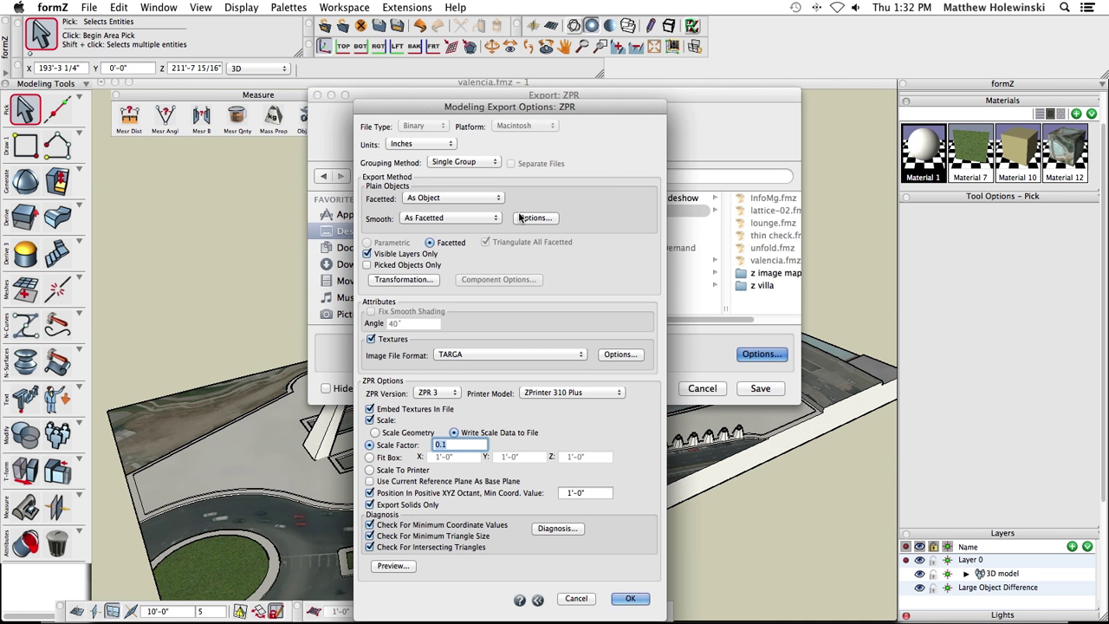
Step: Examine the ZPR choices for smooth objects and texture image format, and cancel the ZPR export
left_click(490, 219)
left_click(490, 219)
left_click(499, 356)
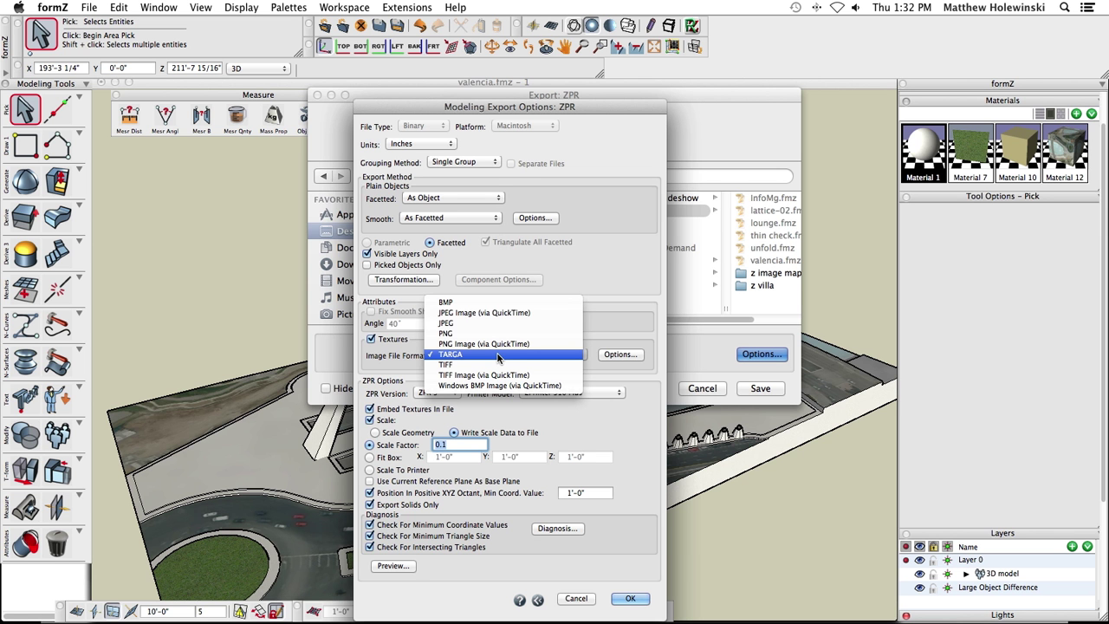
left_click(621, 310)
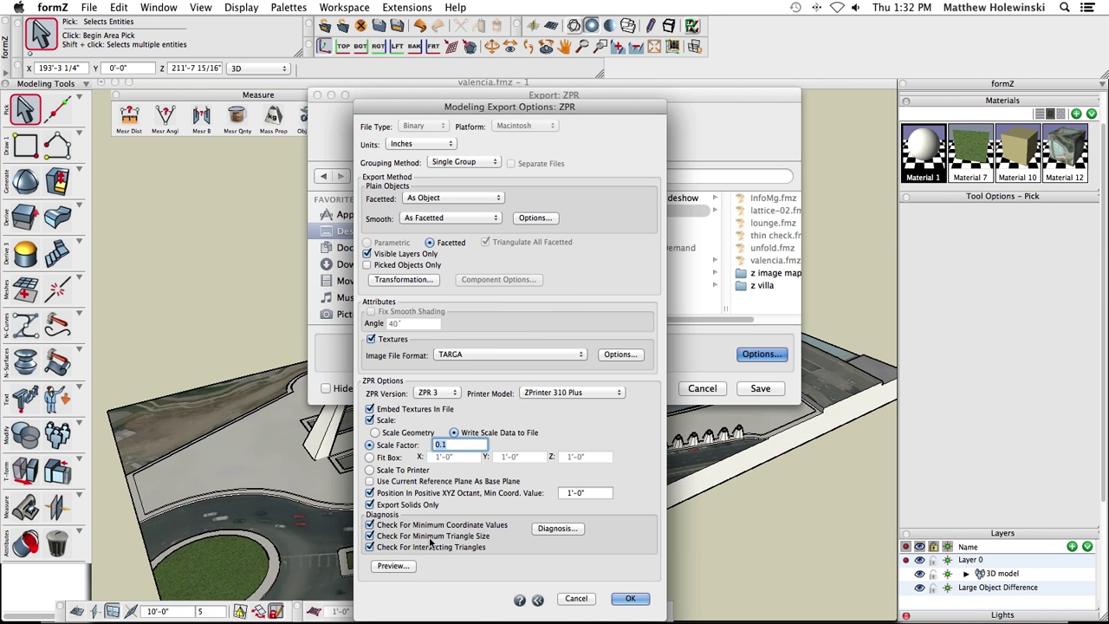
left_click(577, 599)
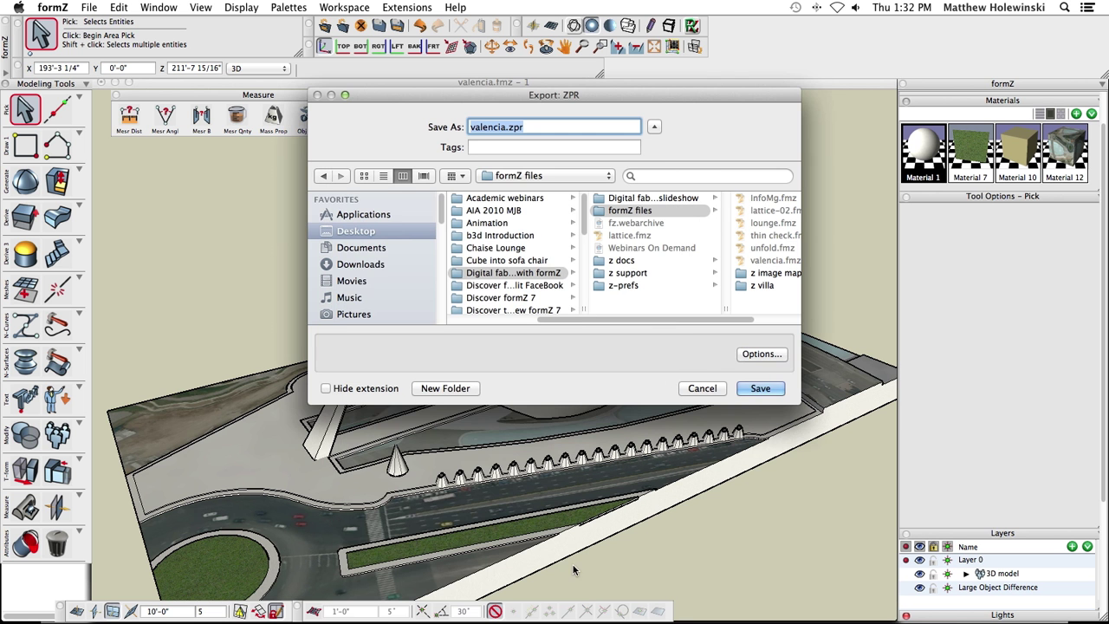
left_click(702, 388)
left_click(90, 8)
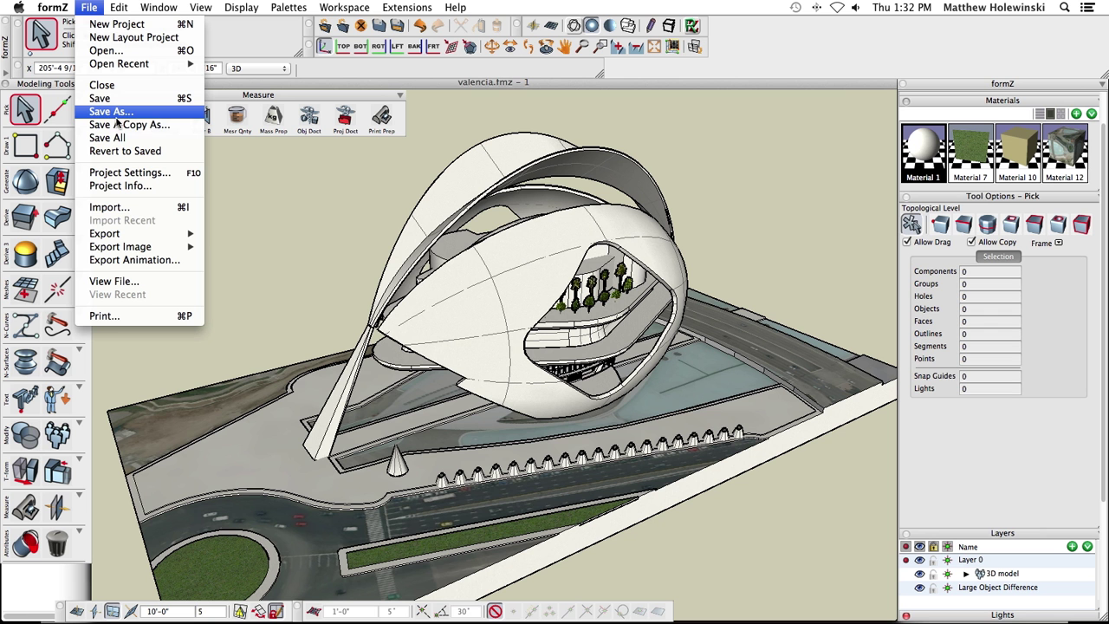
left_click(119, 208)
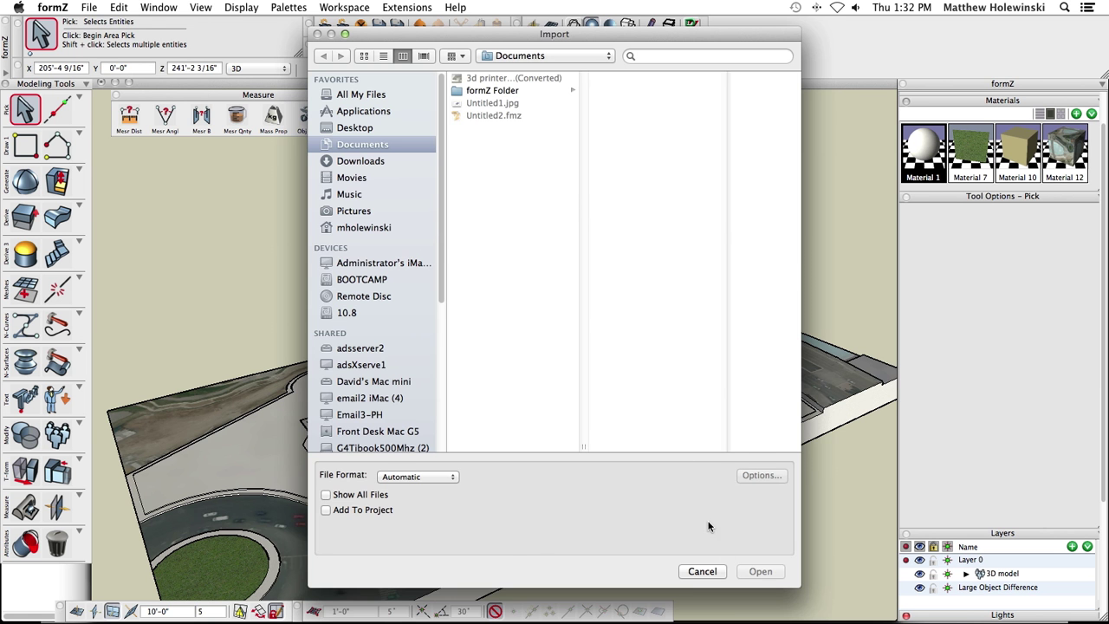
left_click(702, 571)
Step: Start a DXF export of the valencia model and bring up its modeling export options
left_click(90, 7)
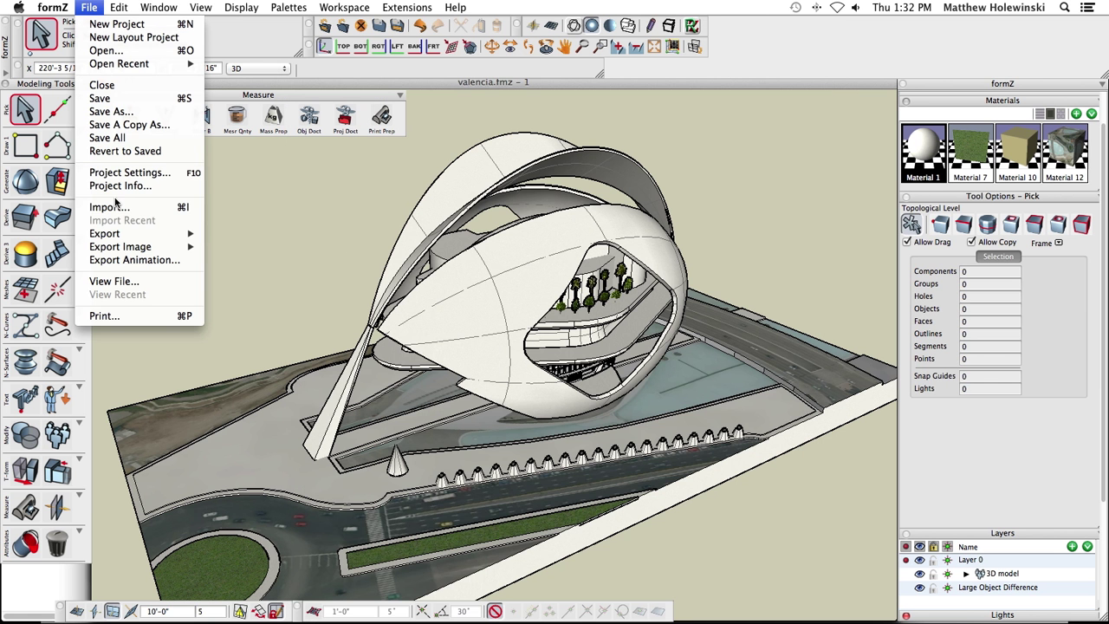
mouse_move(120, 236)
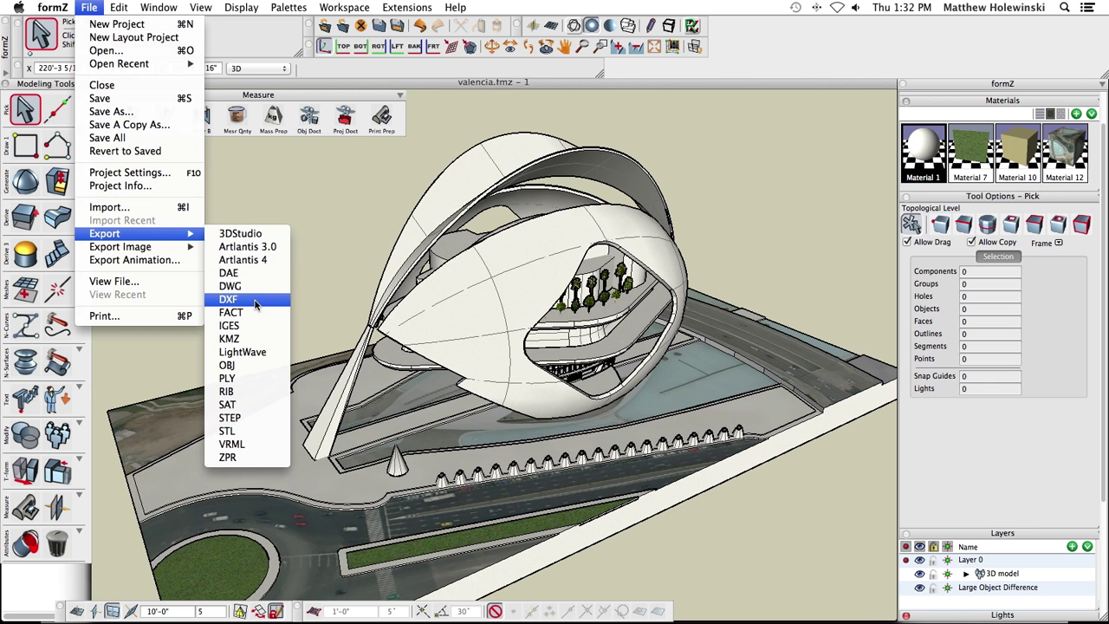
left_click(255, 301)
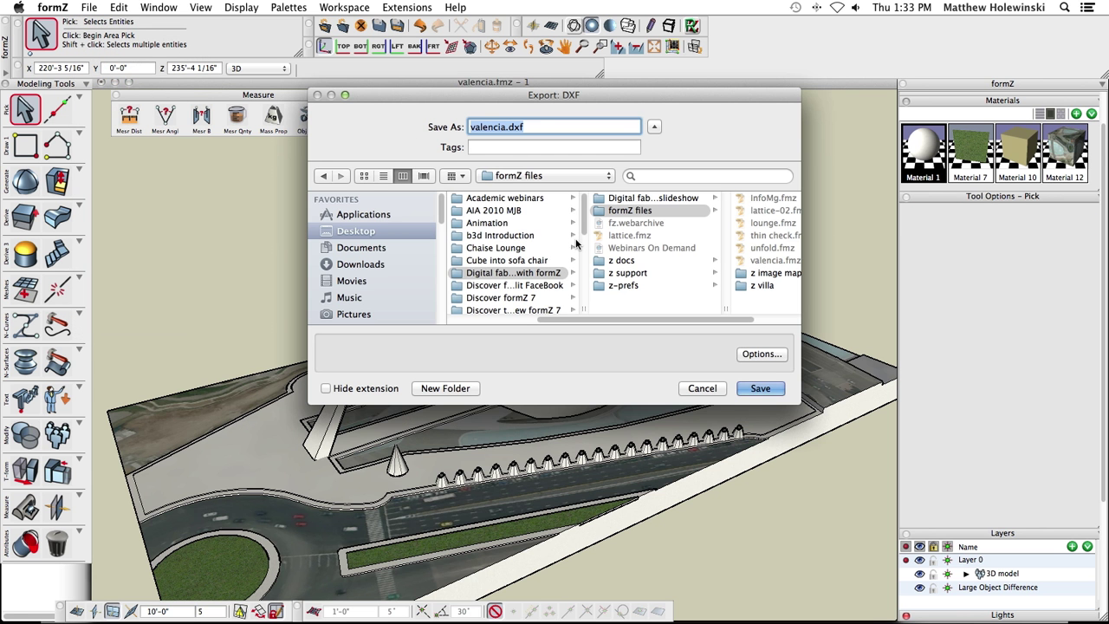
left_click(756, 354)
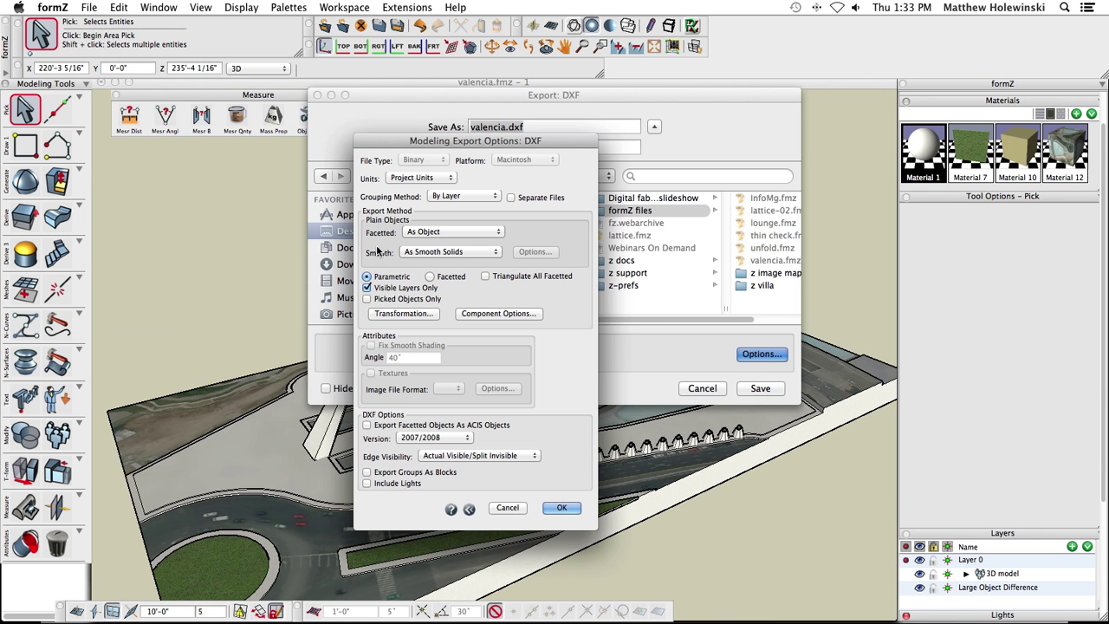
Step: Examine the DXF export choices for smooth objects, and cancel the DXF export
left_click(440, 252)
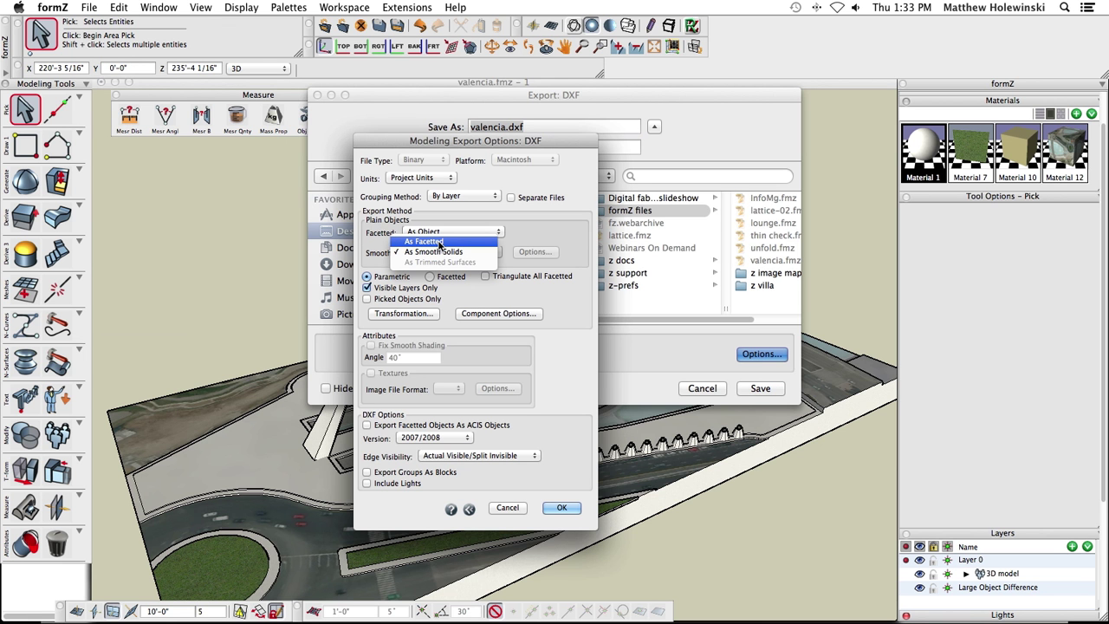
left_click(537, 235)
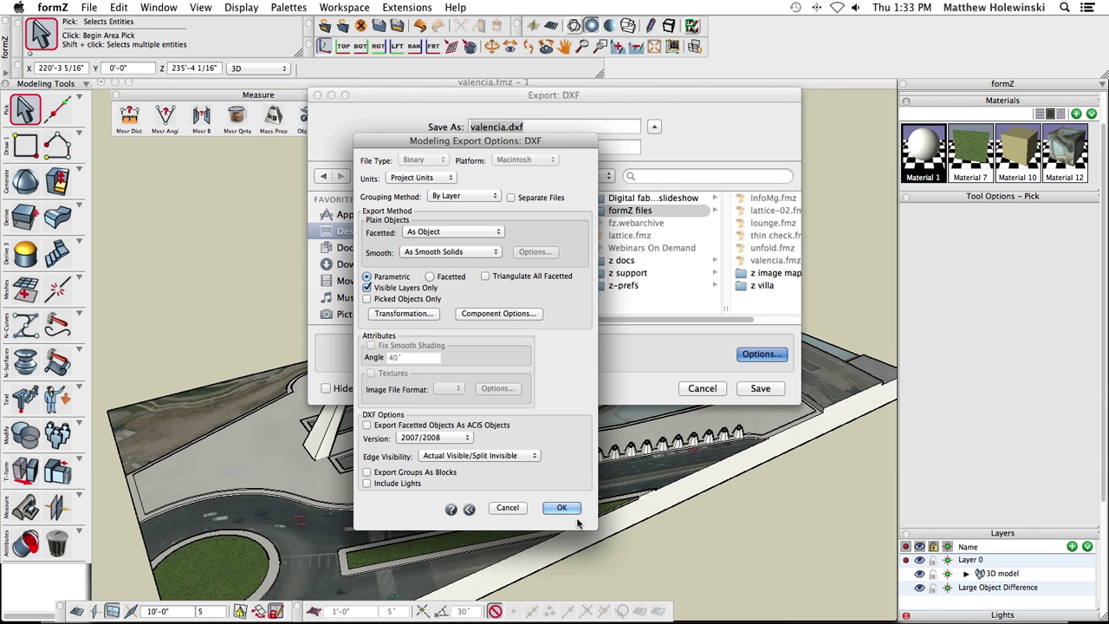
left_click(561, 508)
left_click(704, 389)
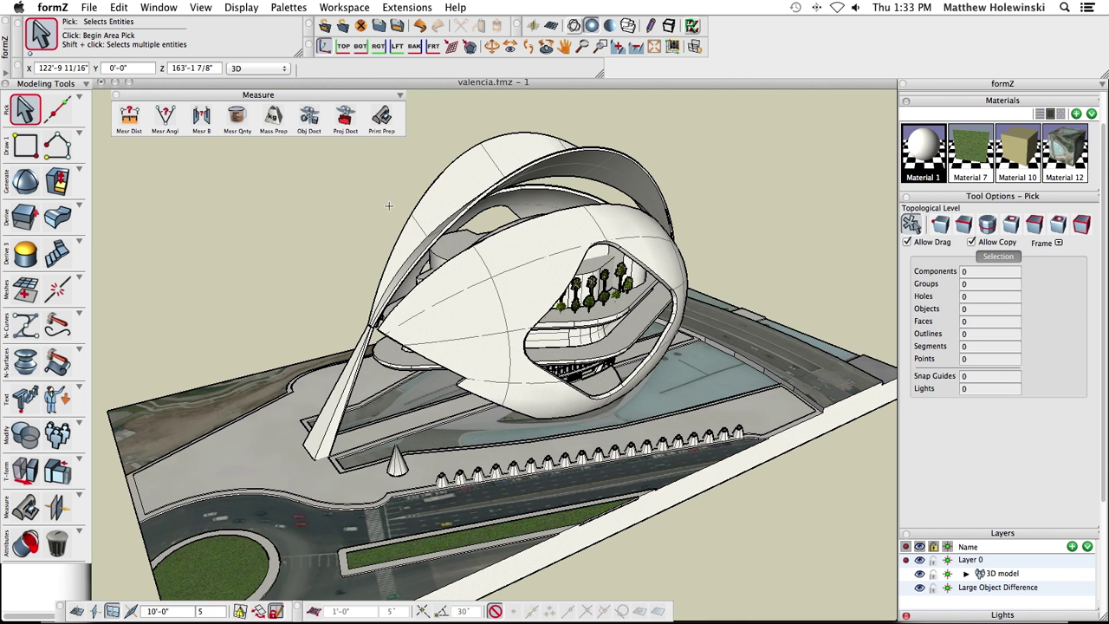
Step: Switch to the presentation slides to show the CNC fabrication examples
key("super+Tab")
key("super+Tab")
key("super+Tab")
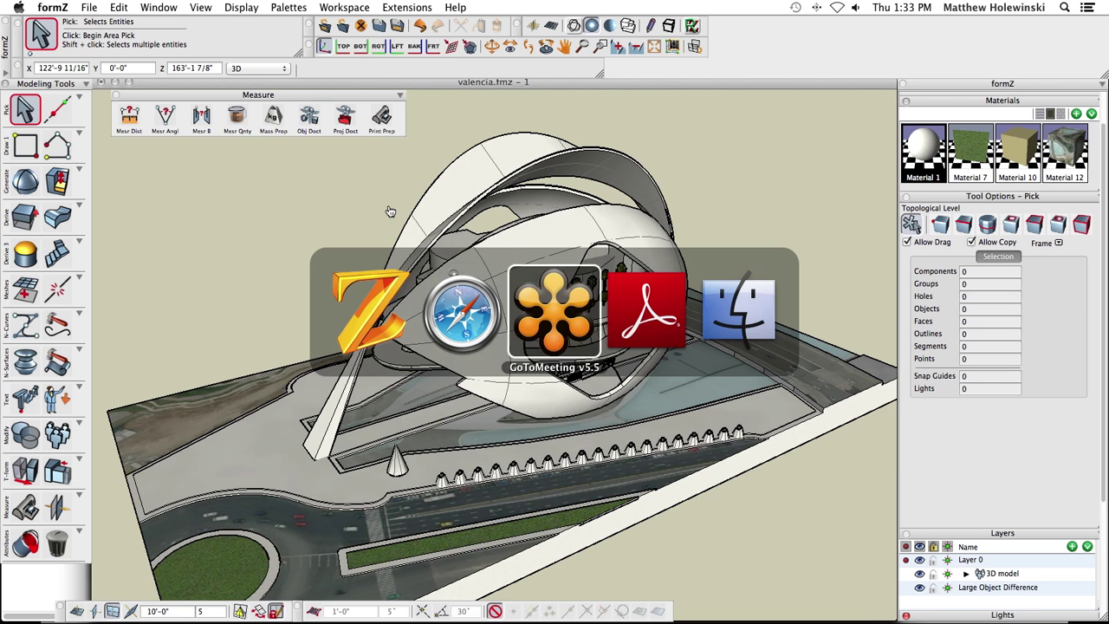
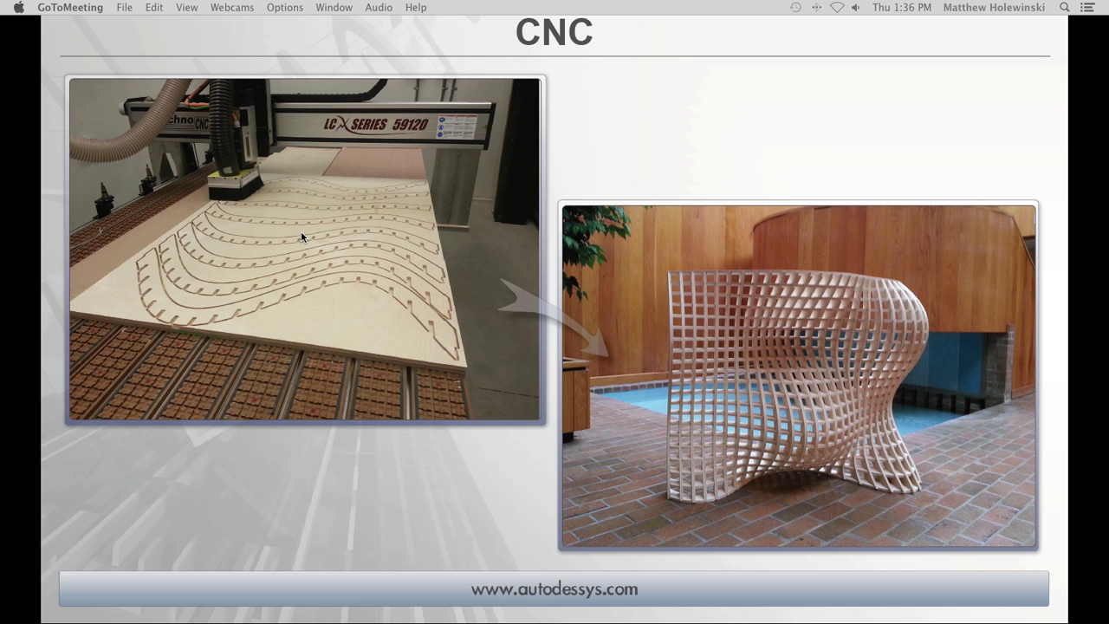
Step: Switch back to formZ and bring the lattice-02.fmz model window to the front
key("super+Tab")
key("super+Tab")
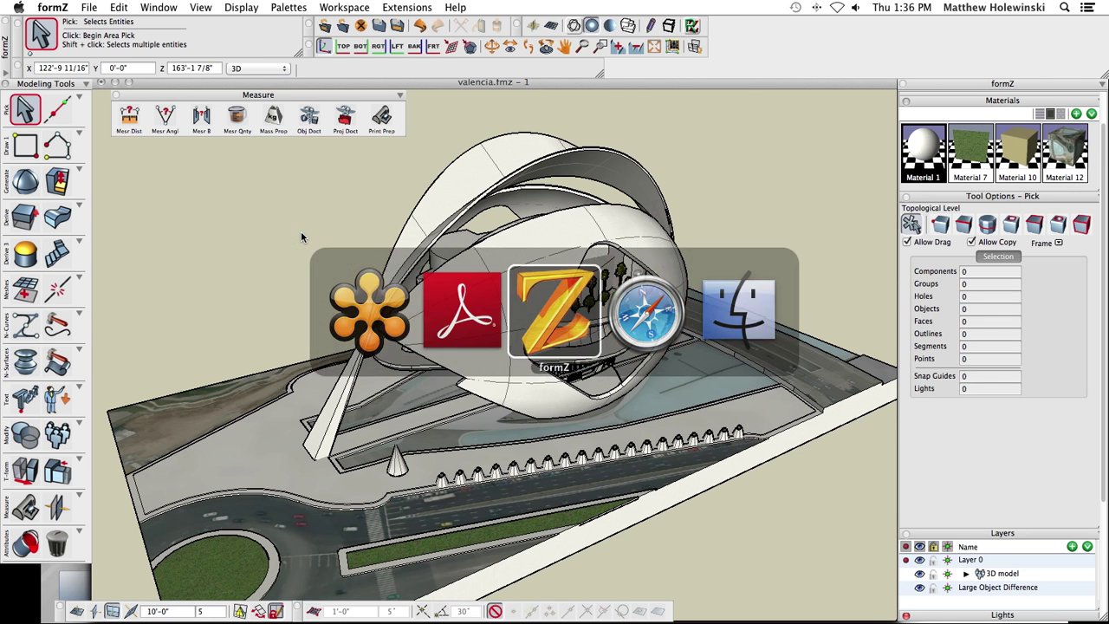
left_click(152, 7)
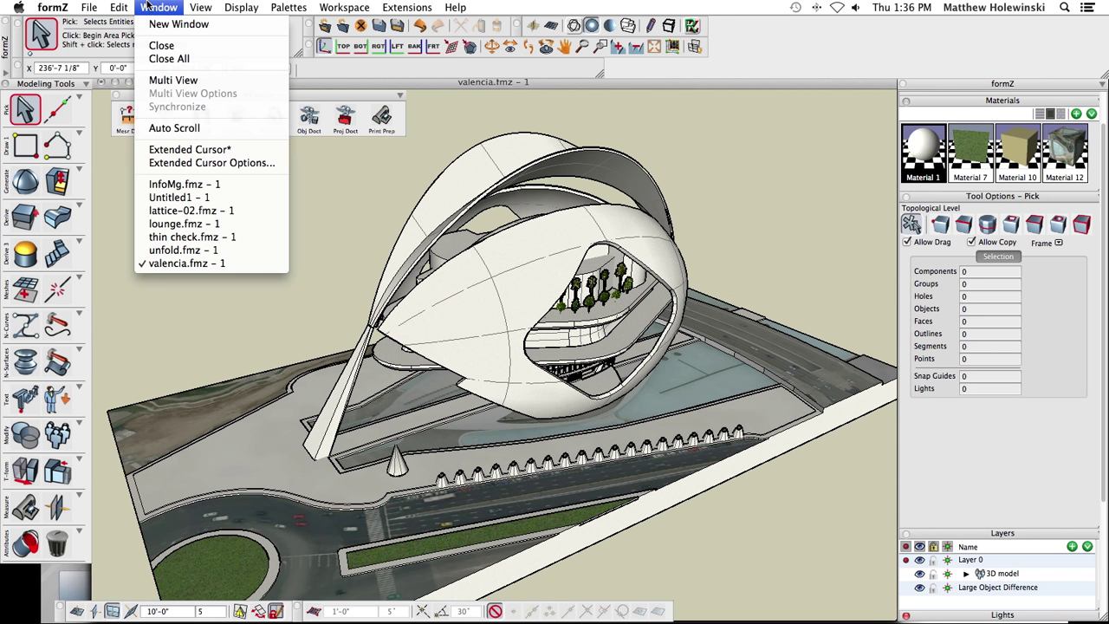
left_click(183, 211)
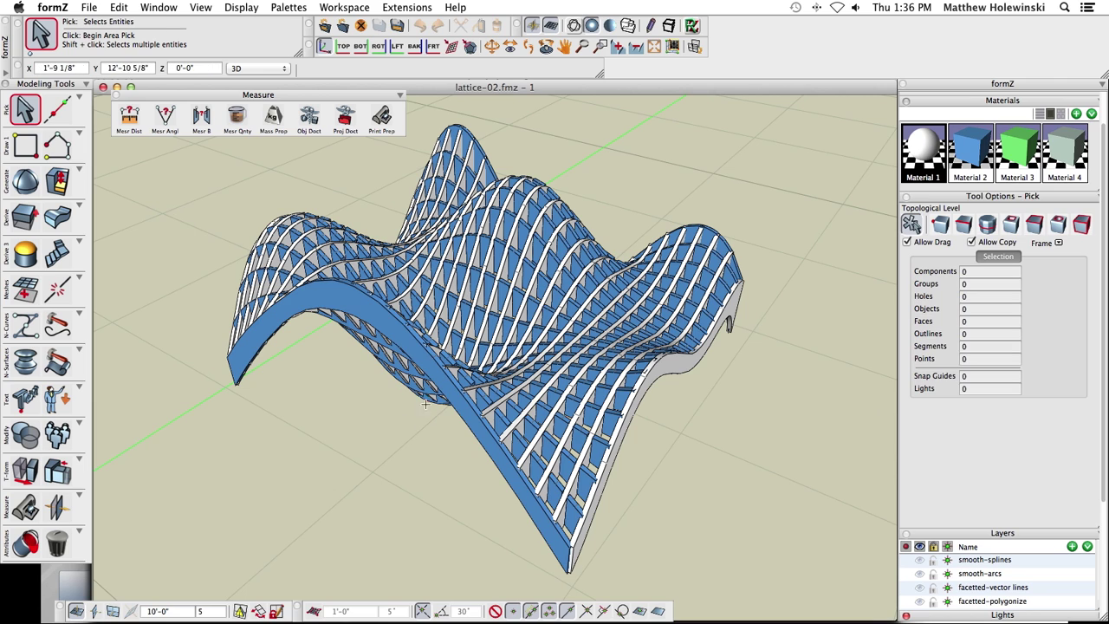
middle_click_drag(424, 403, 657, 458)
Step: Switch to Safari, look at the newest webinars on the Webinars On Demand page, and return to formZ
mouse_move(606, 616)
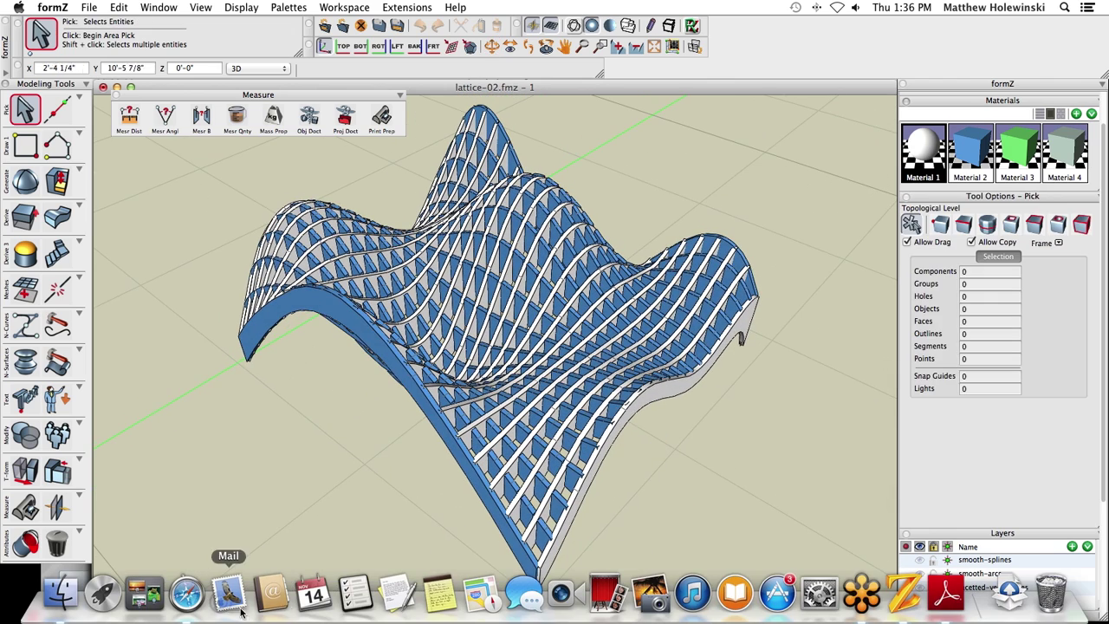
left_click(187, 595)
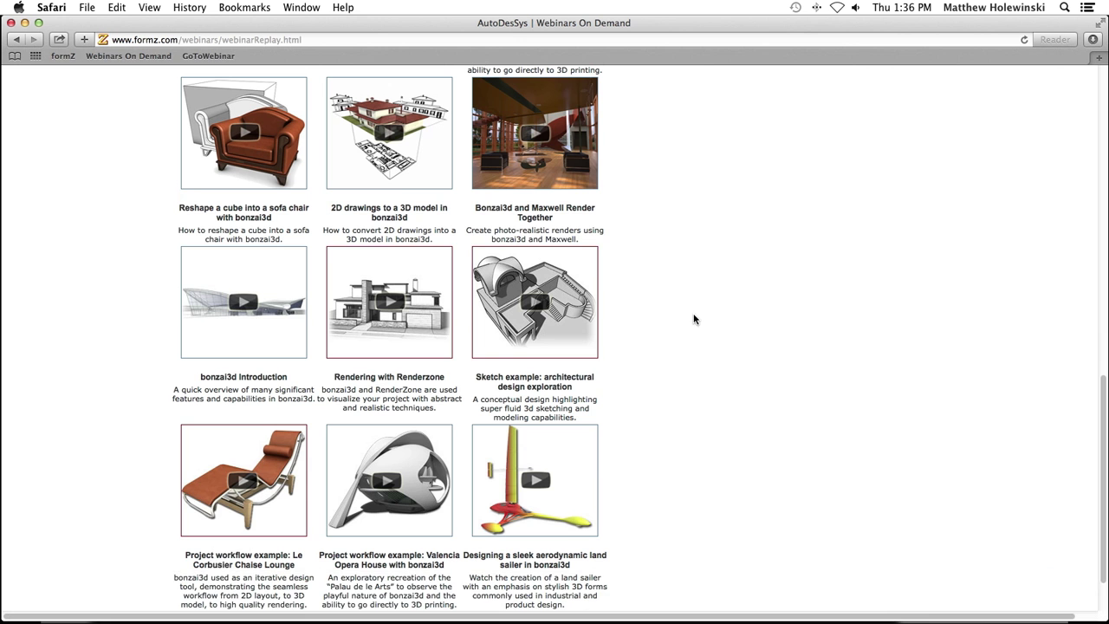
scroll(667, 323, "up", 15)
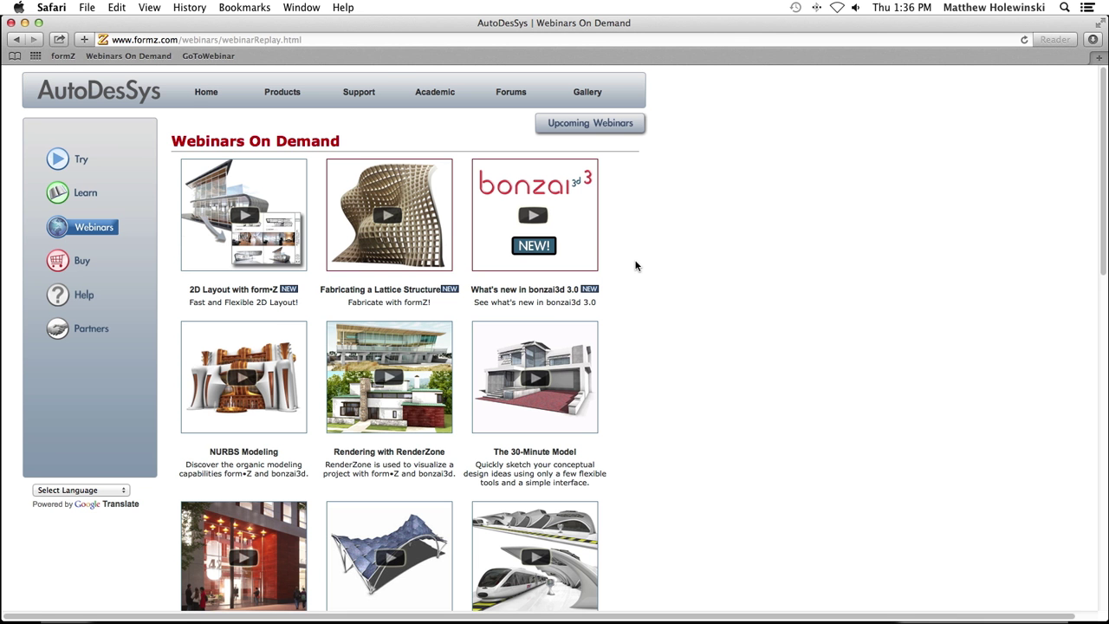
key("super+Tab")
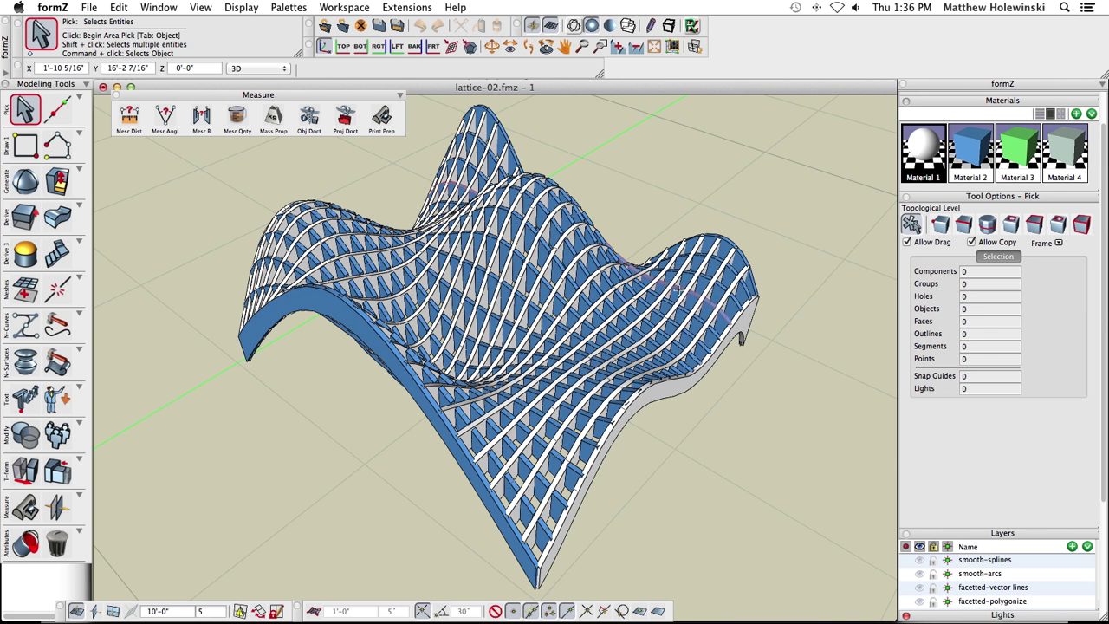
Step: Make the rectangle layer active and hide the 3d model w notches layer
scroll(947, 576, "up", 3)
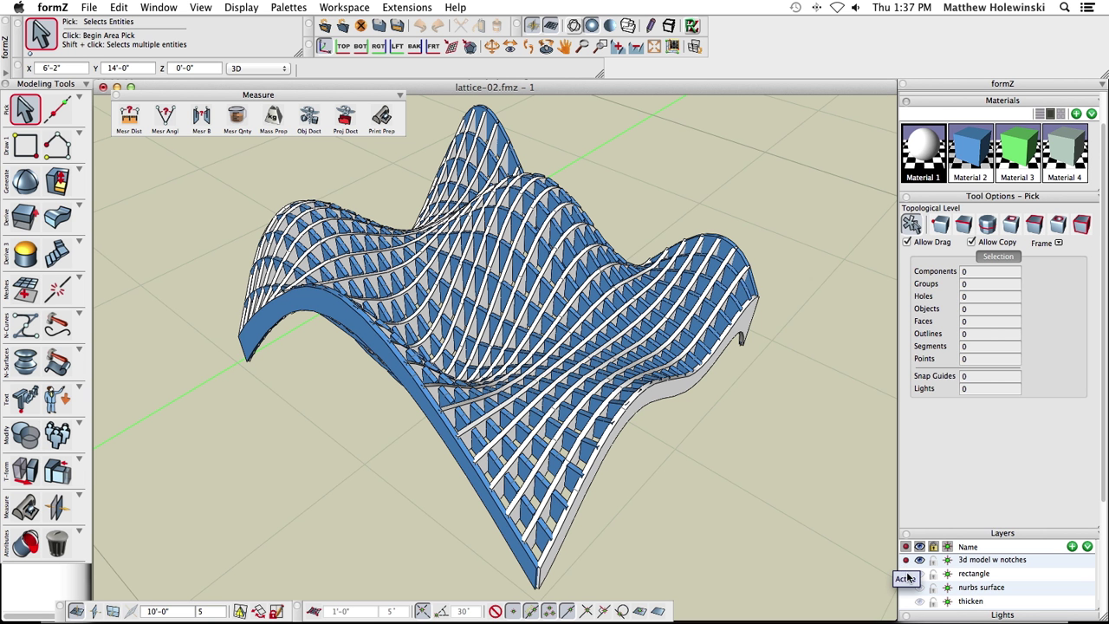
left_click(906, 573)
left_click(919, 561)
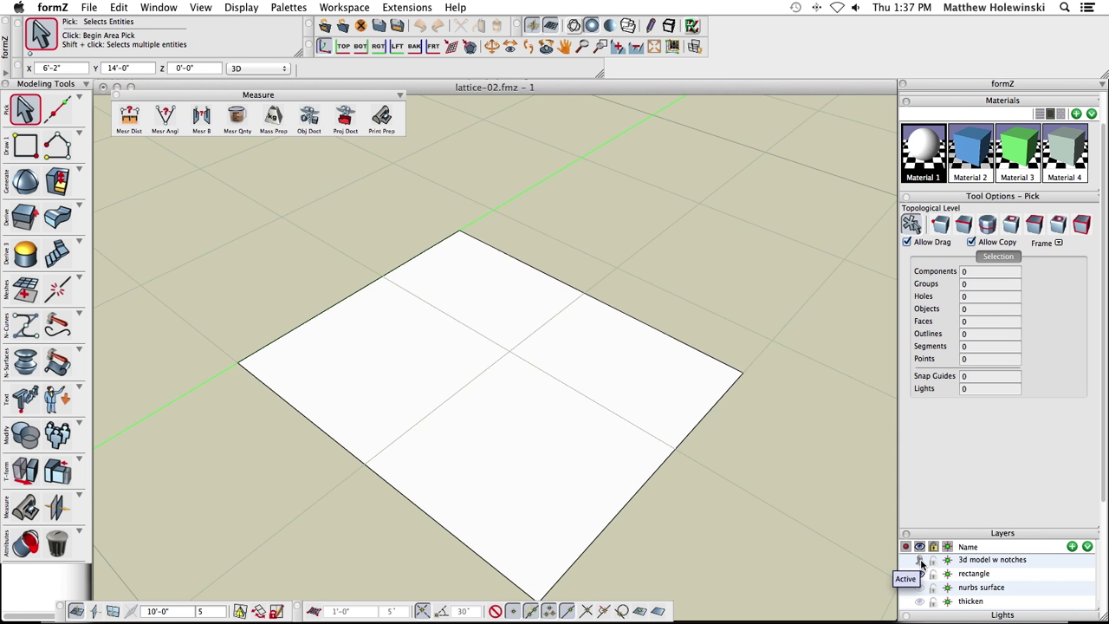
left_click(742, 515)
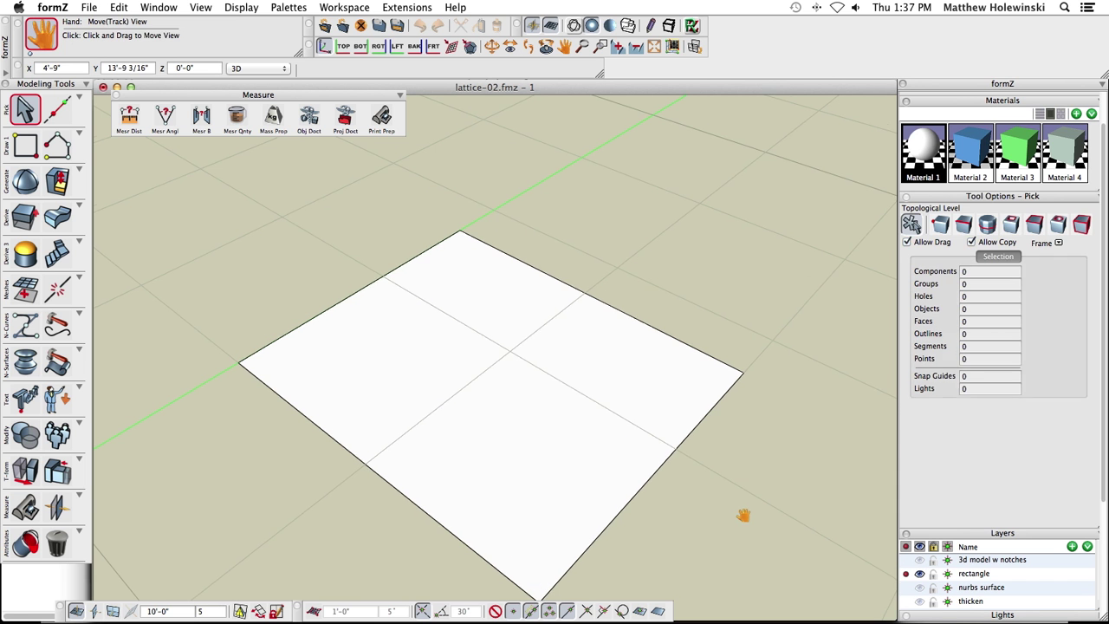
Step: Make the nurbs surface layer active and hide the rectangle layer to inspect the curved surface
left_click(907, 587)
left_click(920, 574)
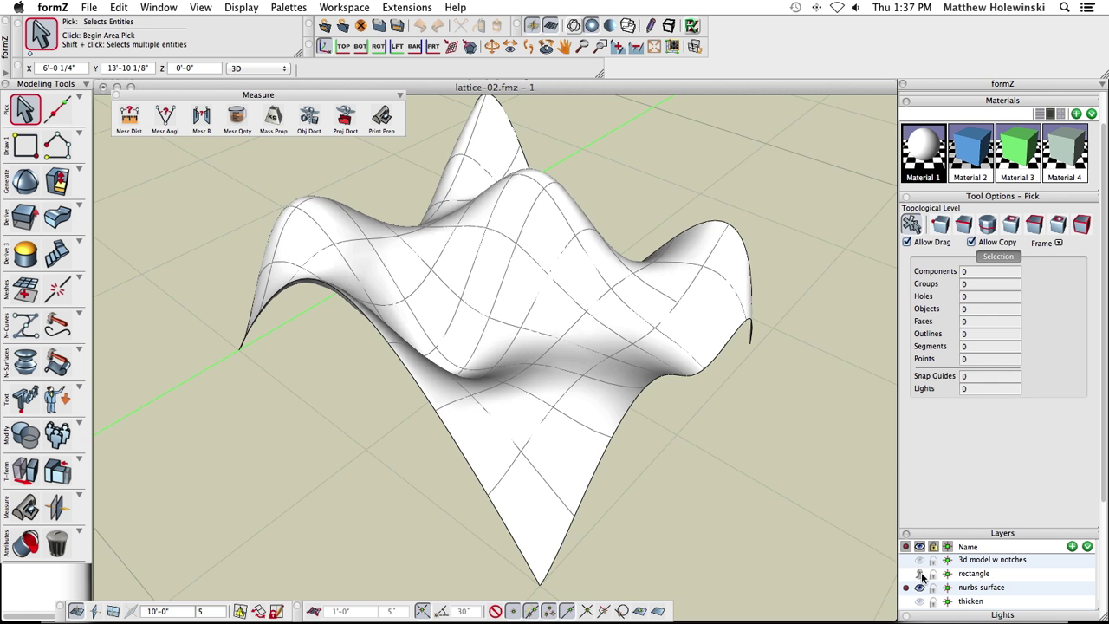
key("r")
mouse_move(711, 525)
left_mouse_down()
mouse_move(737, 476)
mouse_move(685, 477)
mouse_move(708, 509)
mouse_move(685, 517)
mouse_move(698, 526)
left_mouse_up()
key("p")
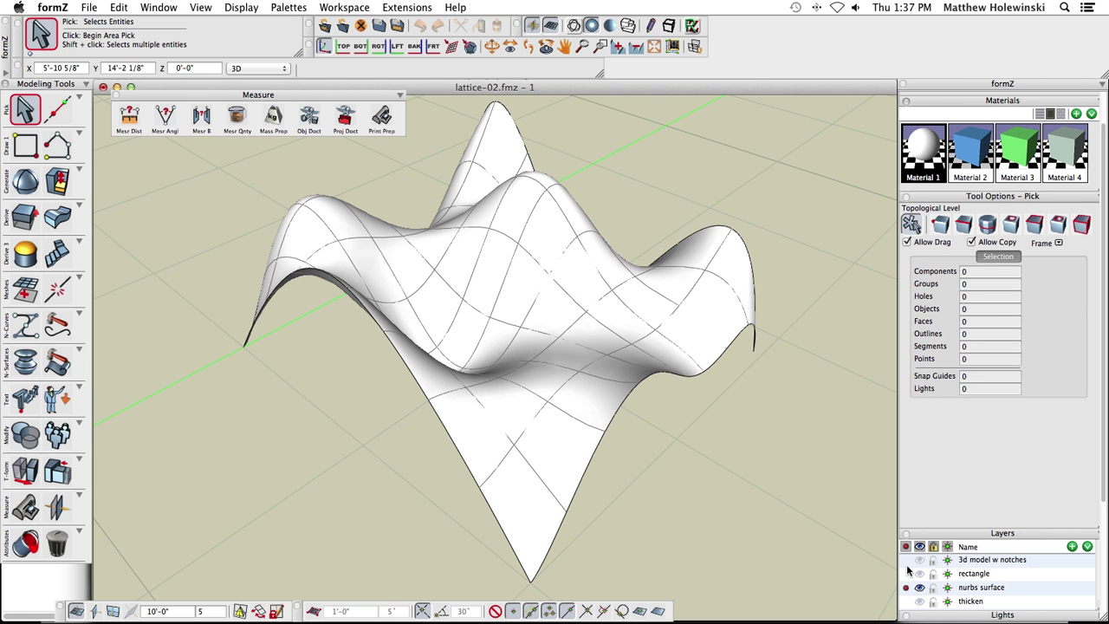
Step: Make the thicken layer active and hide the nurbs surface layer to inspect the thickened solid
left_click(919, 600)
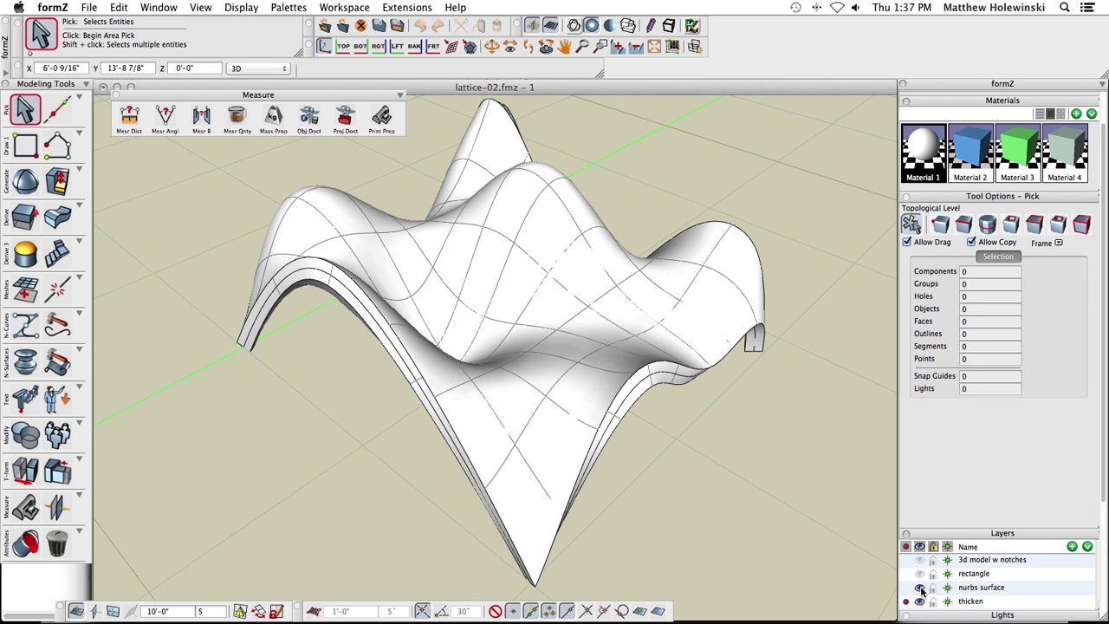
left_click(919, 588)
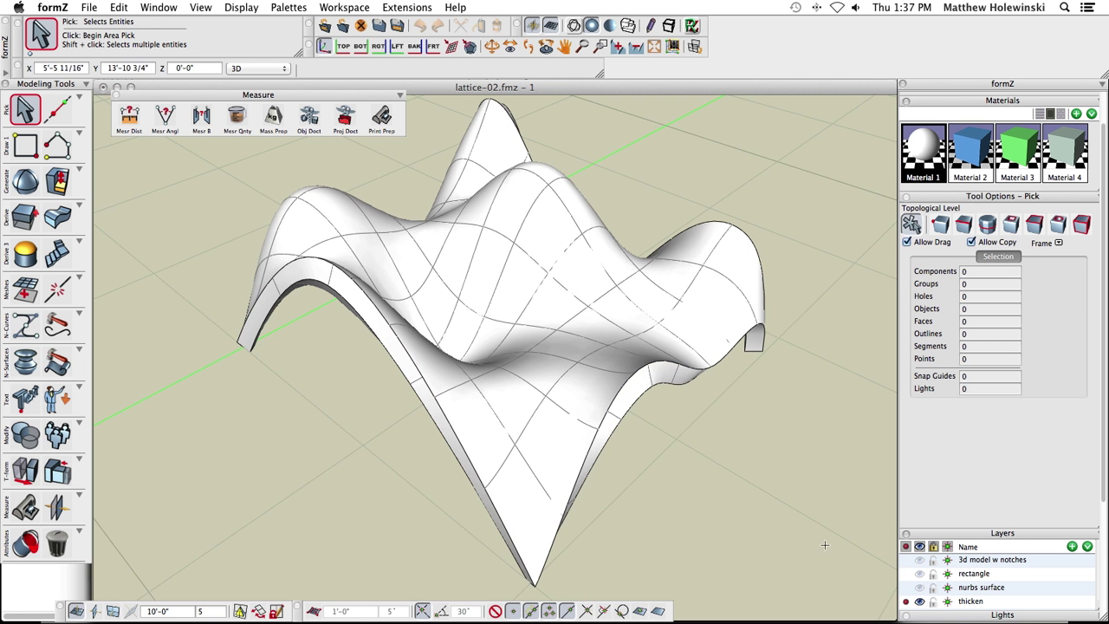
key("v")
left_click_drag(763, 519, 794, 438)
key("p")
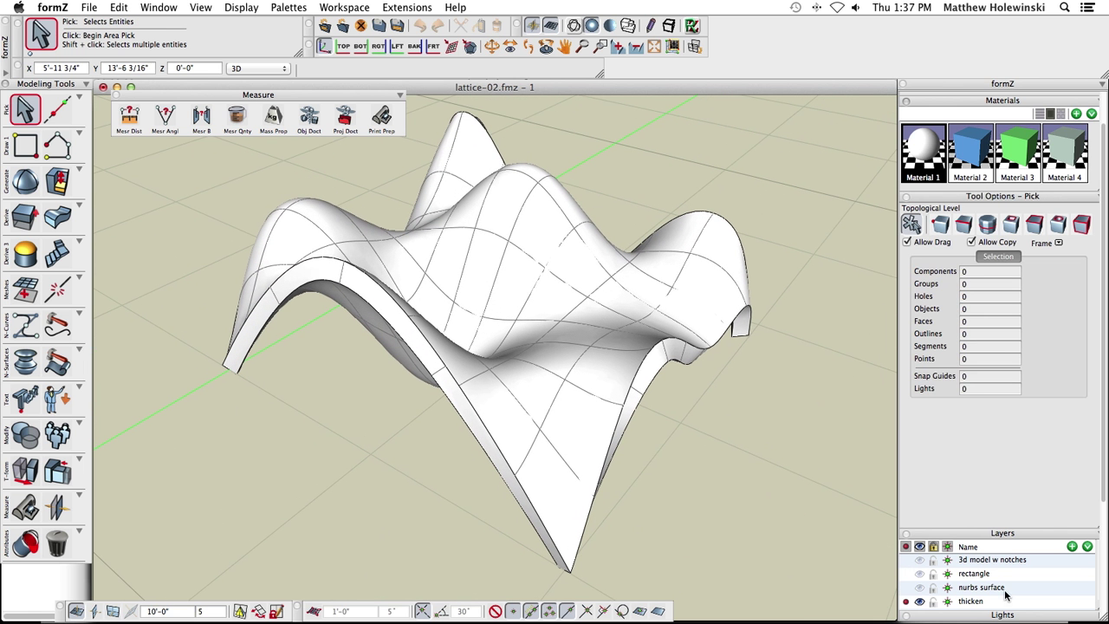
Step: Make the contours A layer active and hide the thicken layer to inspect the first set of strips
scroll(1028, 590, "down", 3)
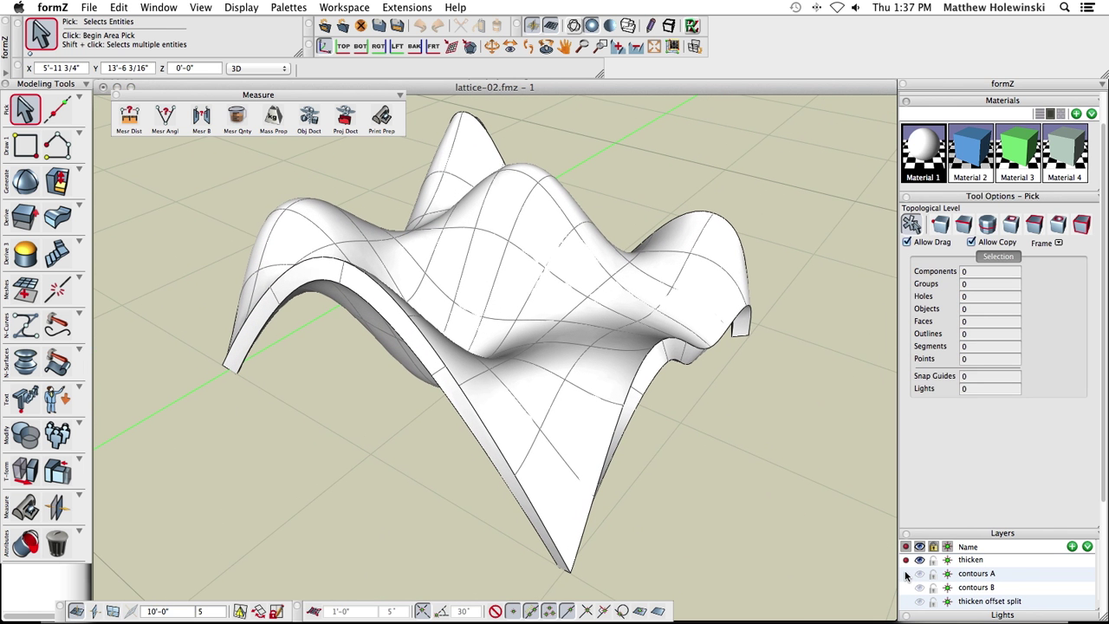
left_click(906, 575)
left_click(921, 561)
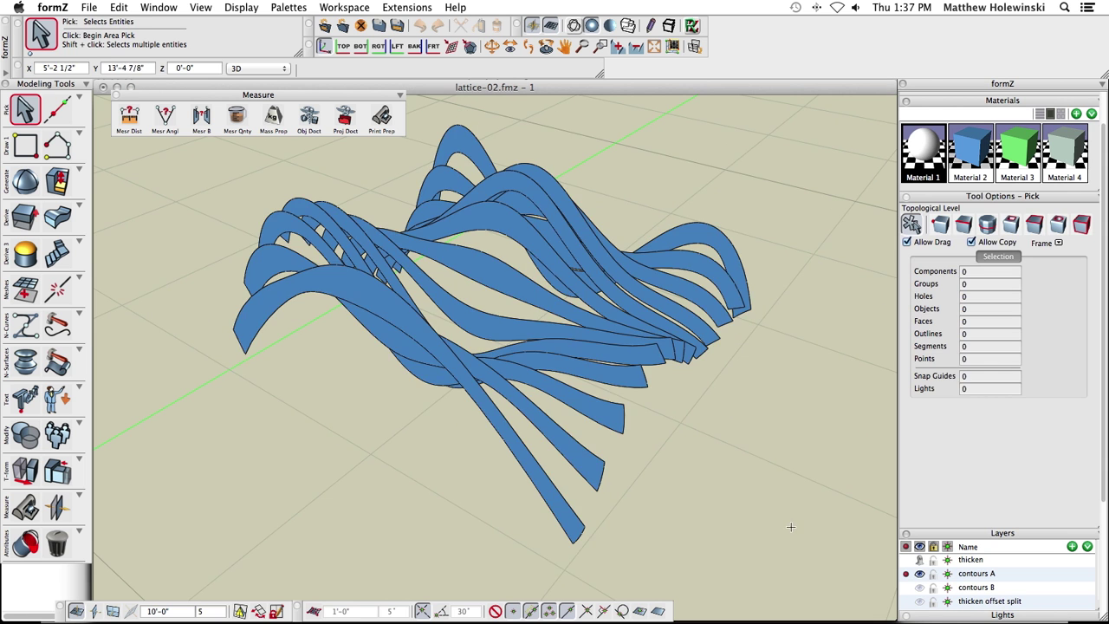
key("r")
mouse_move(734, 503)
left_mouse_down()
mouse_move(745, 535)
mouse_move(626, 535)
mouse_move(730, 517)
left_mouse_up()
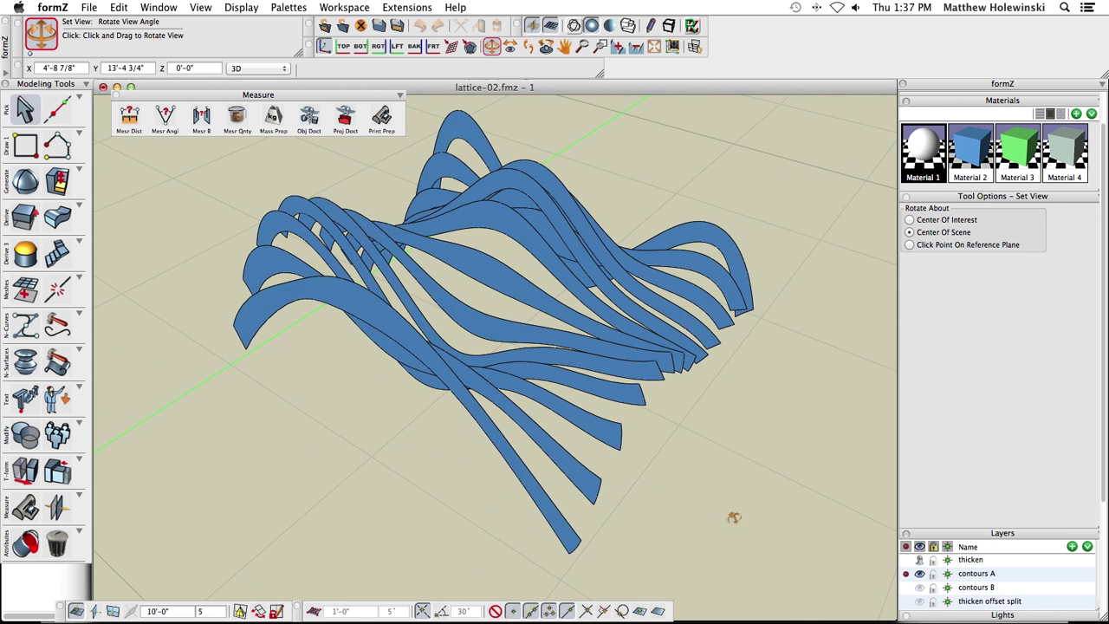
Step: Make the contours B layer active, viewing it alone and together with the contours A layer
left_click(906, 588)
left_click(920, 574)
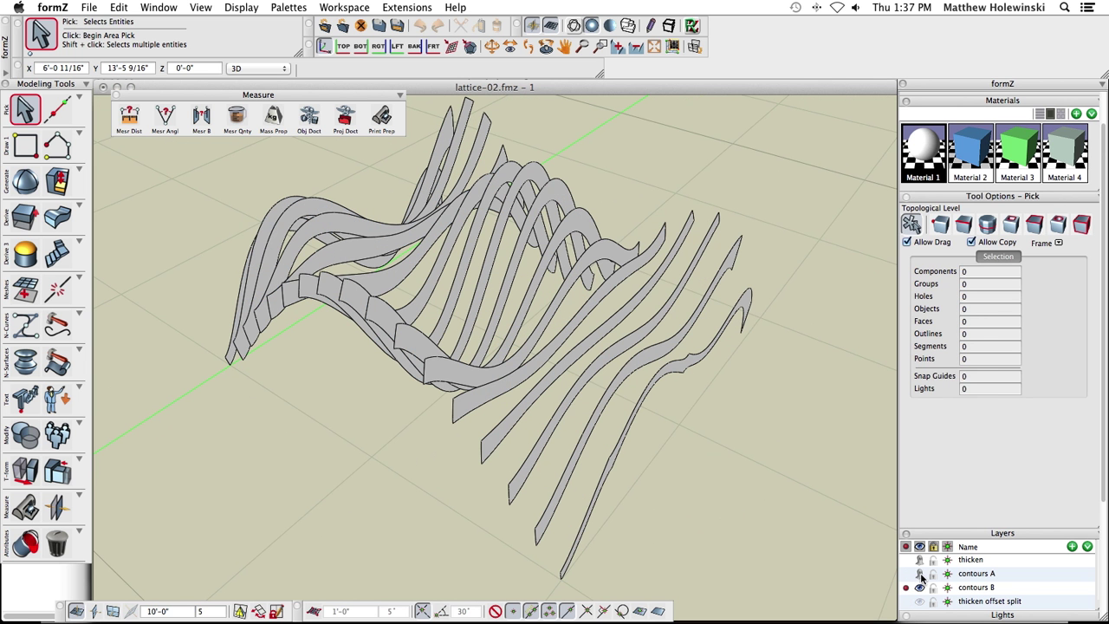
left_click(920, 573)
key("r")
left_click_drag(745, 524, 766, 530)
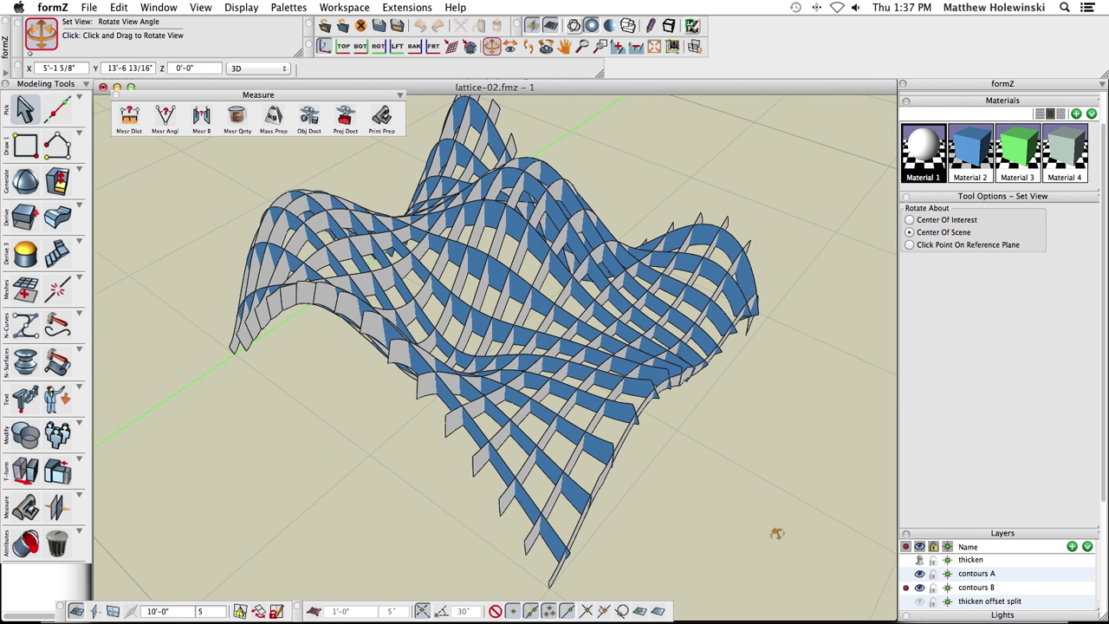
Step: Show only the thicken offset split layer by hiding contours A and B, and inspect the notch between the strips up close
left_click(919, 588)
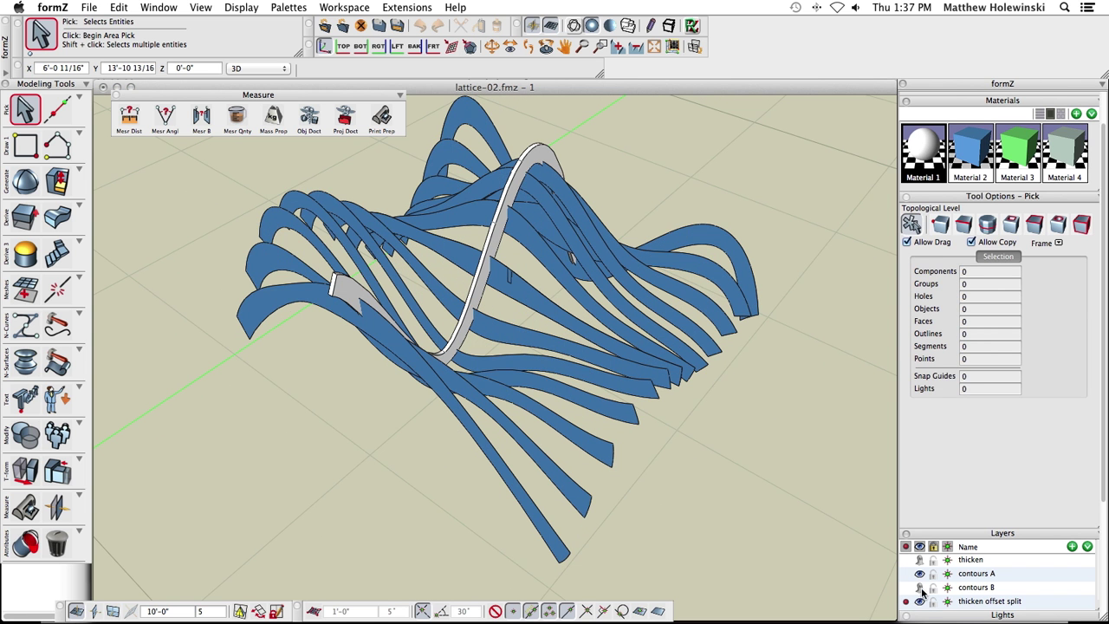
left_click(919, 574)
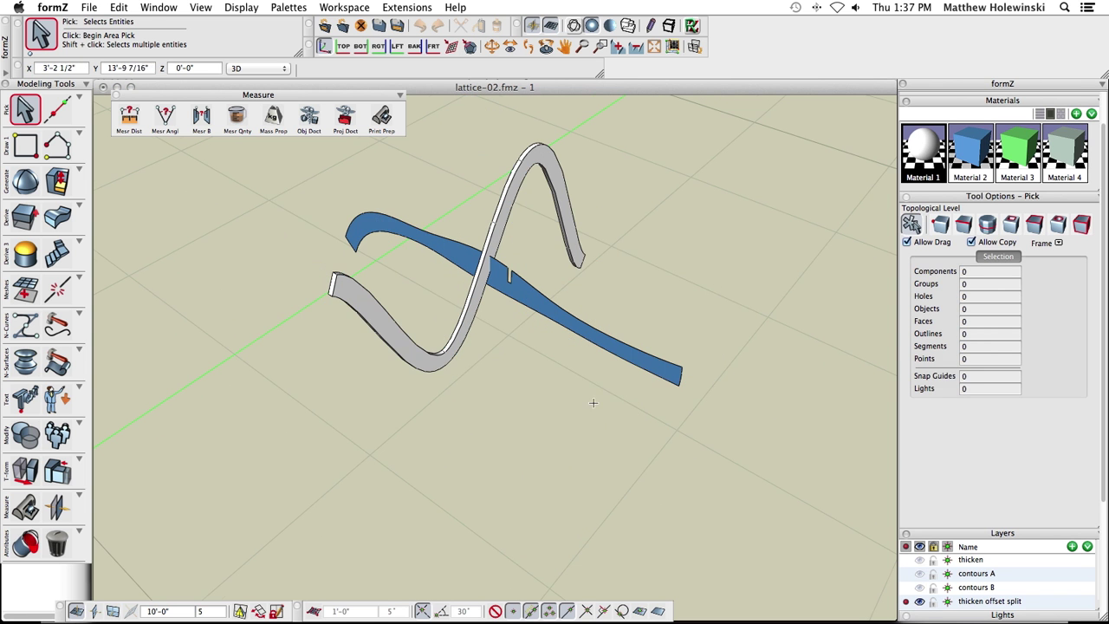
middle_click_drag(594, 403, 606, 421)
scroll(486, 273, "up", 3)
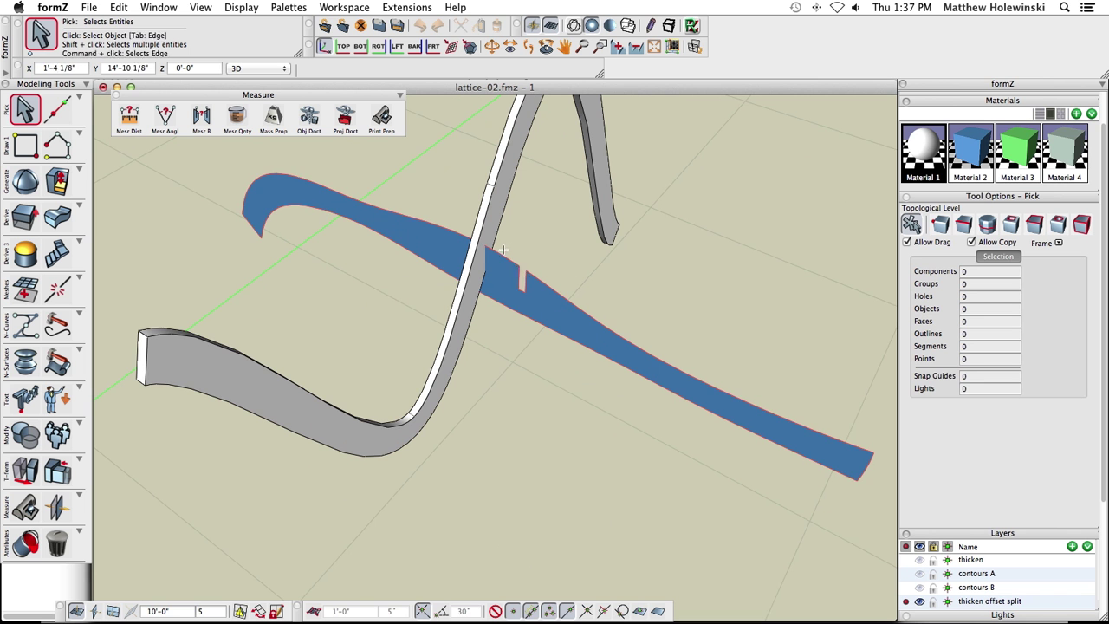
scroll(487, 295, "down", 3)
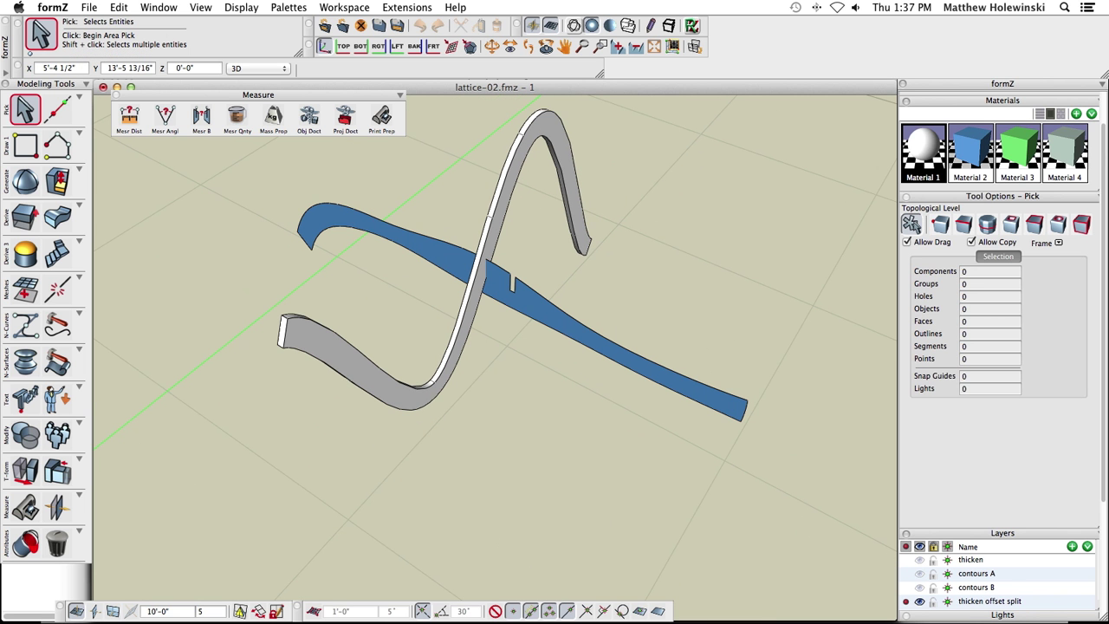
Step: Make the System layer active and hide the thicken offset split layer
scroll(1005, 597, "down", 3)
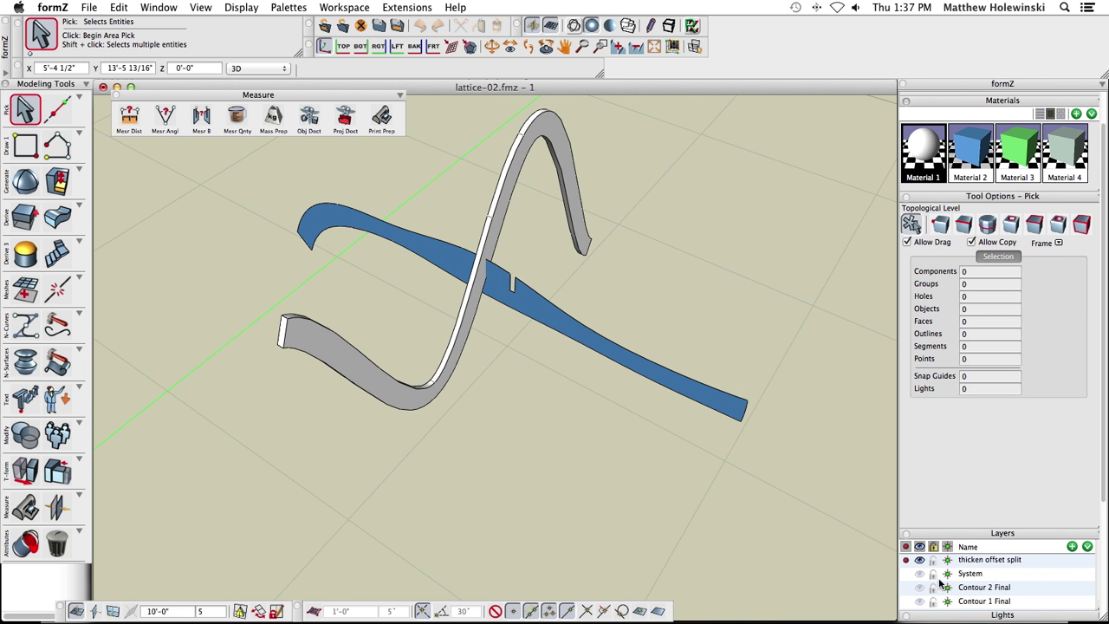
left_click(906, 574)
left_click(919, 574)
left_click(920, 560)
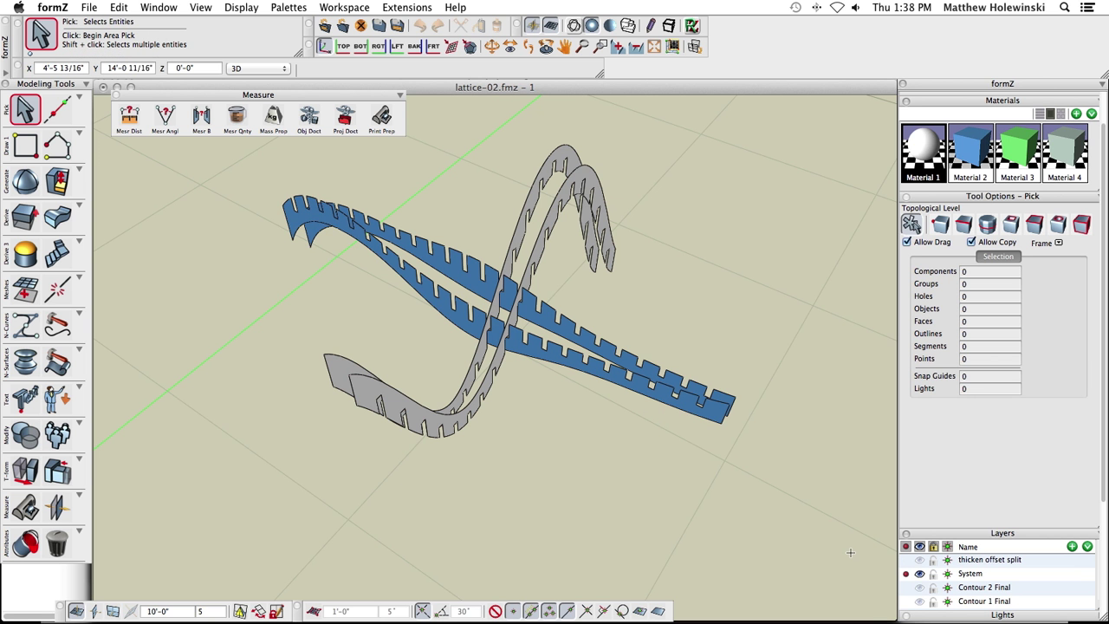
Step: Isolate the Contour 2 Final layer in place of System, and isolate Contour 1 Final in its place
left_click(919, 587)
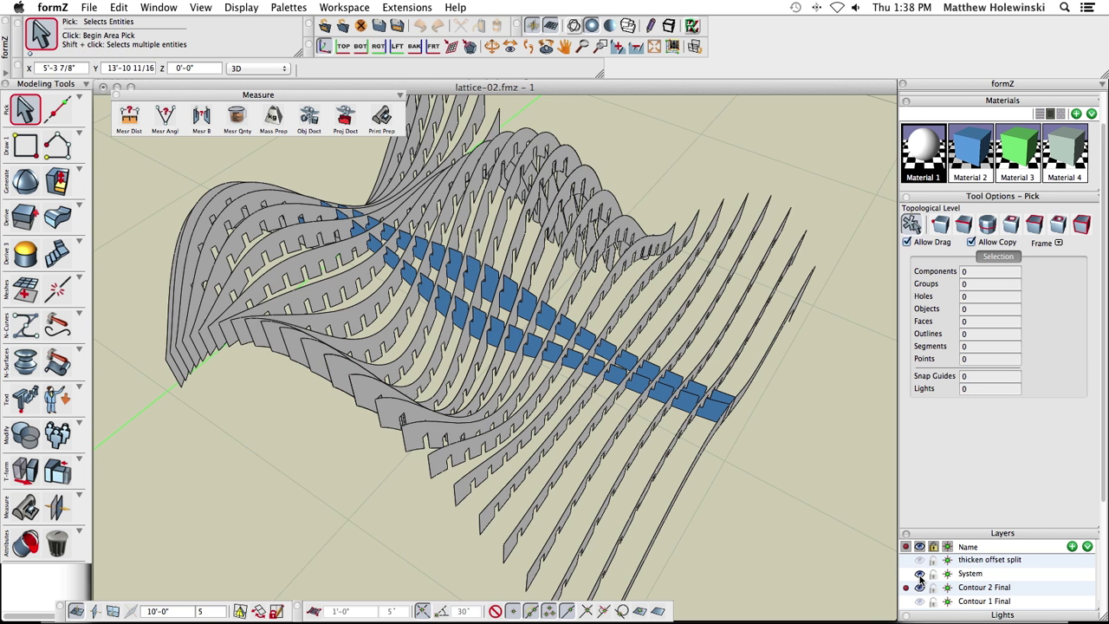
left_click(921, 577)
left_click_drag(779, 520, 840, 530)
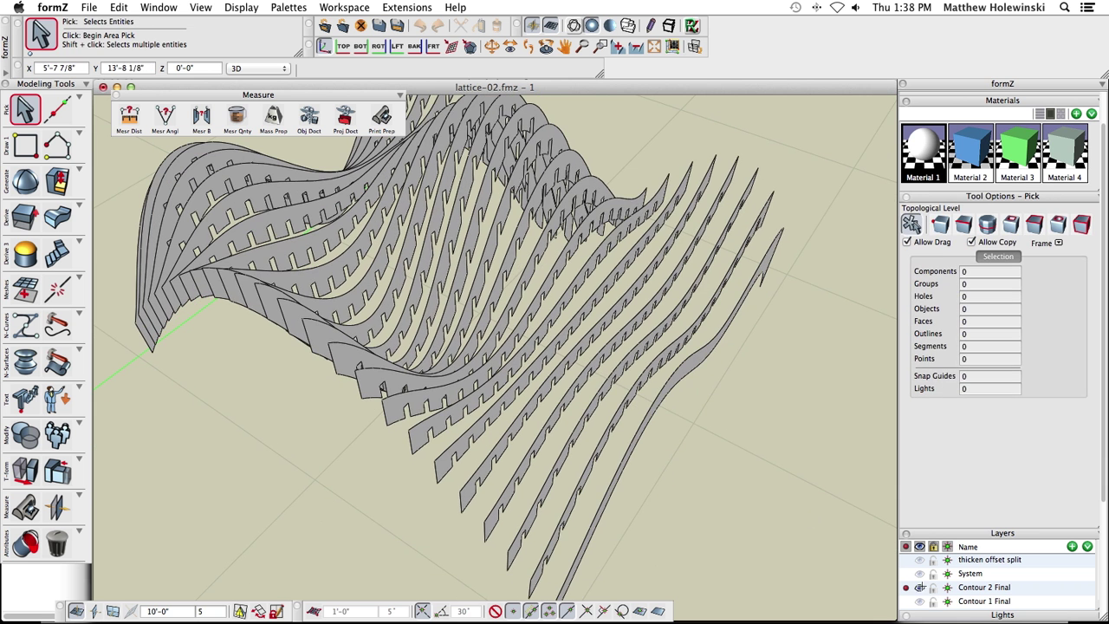
left_click(905, 601)
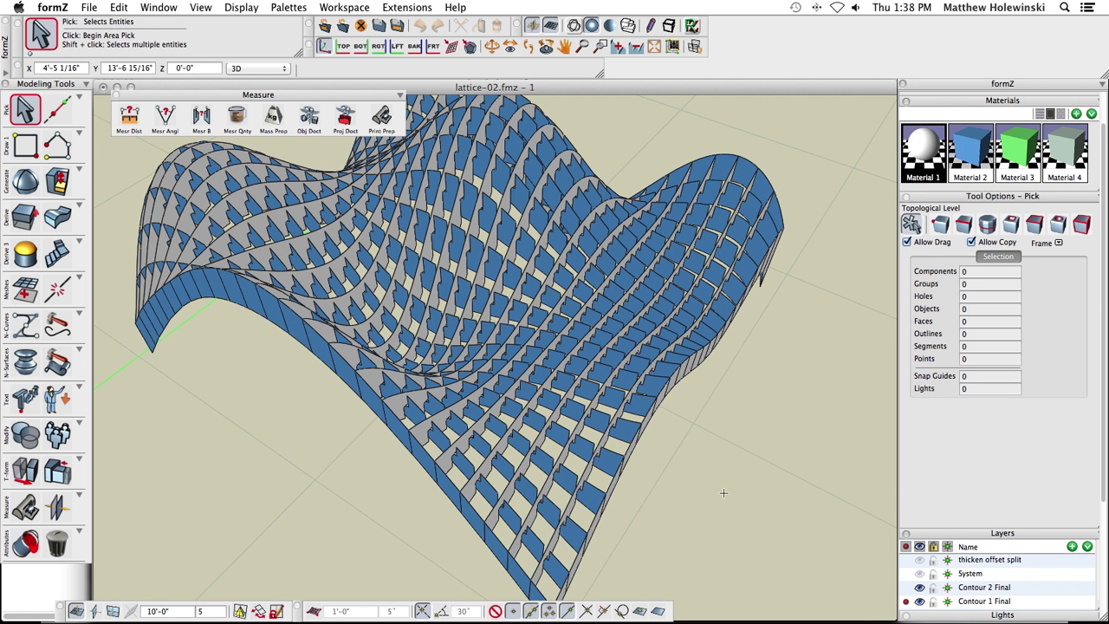
left_click(920, 587)
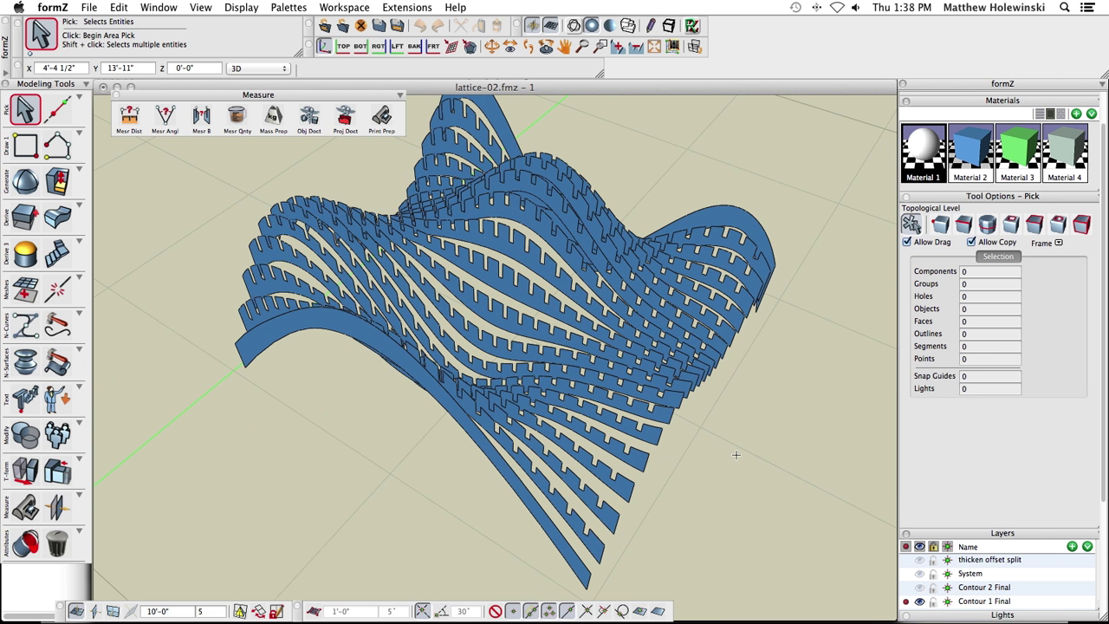
Step: Rotate all the notched Contour 1 Final ribs together by 90° in the right-side view so they lie flat
middle_click_drag(726, 446, 649, 422)
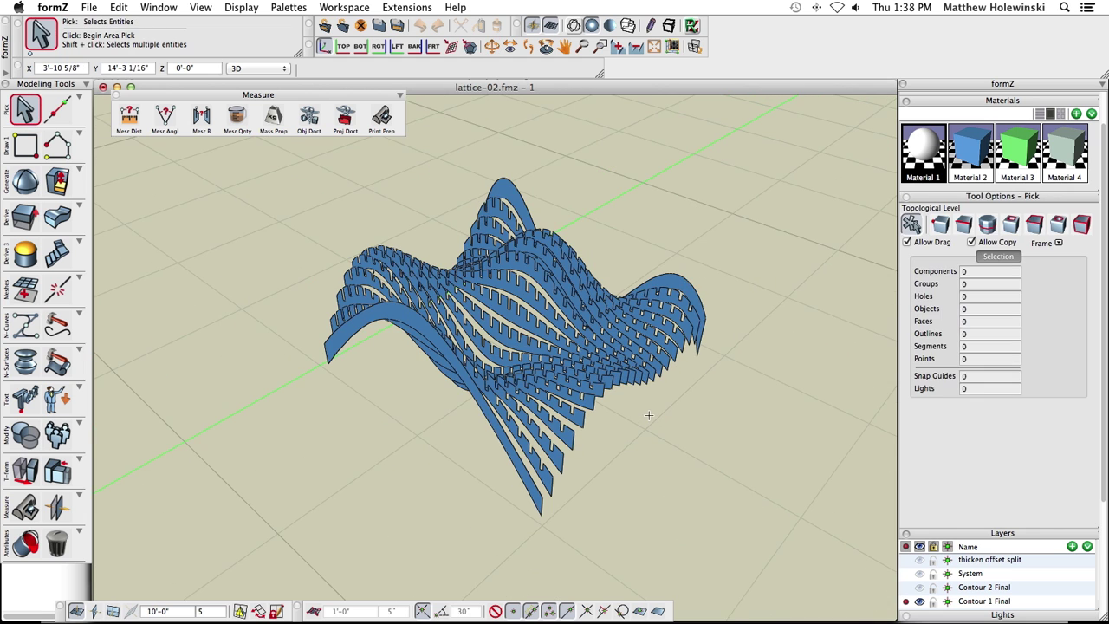
key("super+a")
key("super+2")
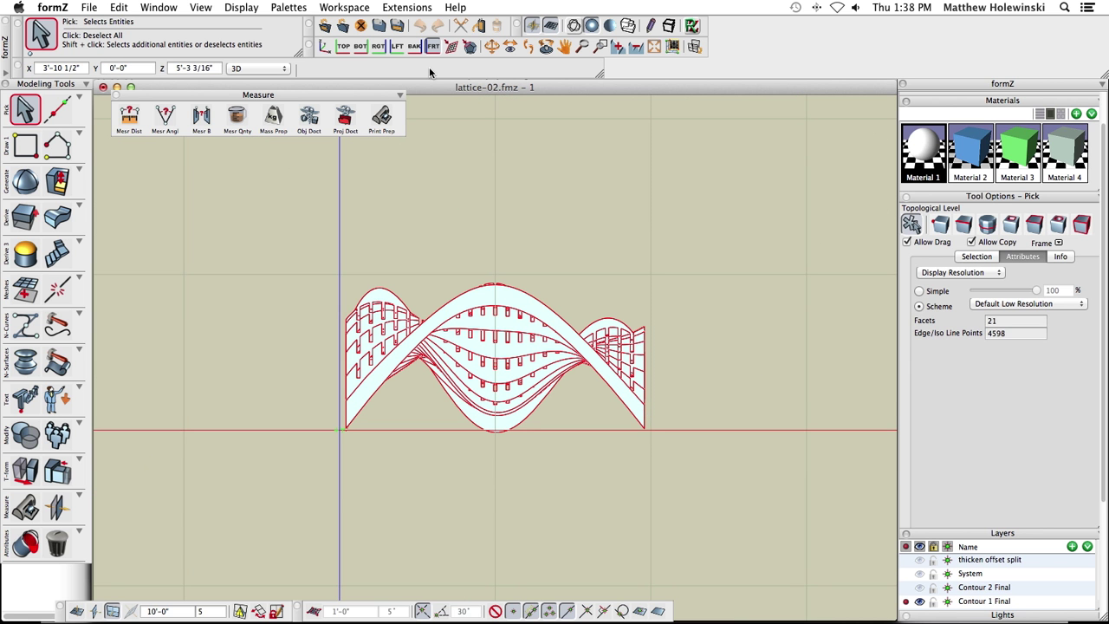
left_click(26, 471)
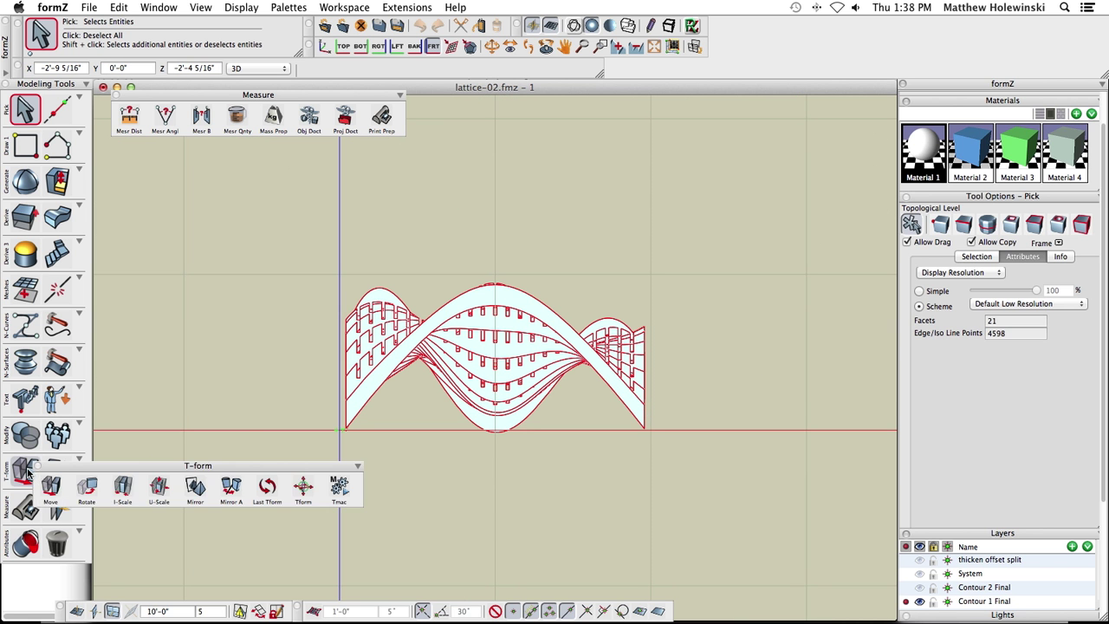
left_click(120, 489)
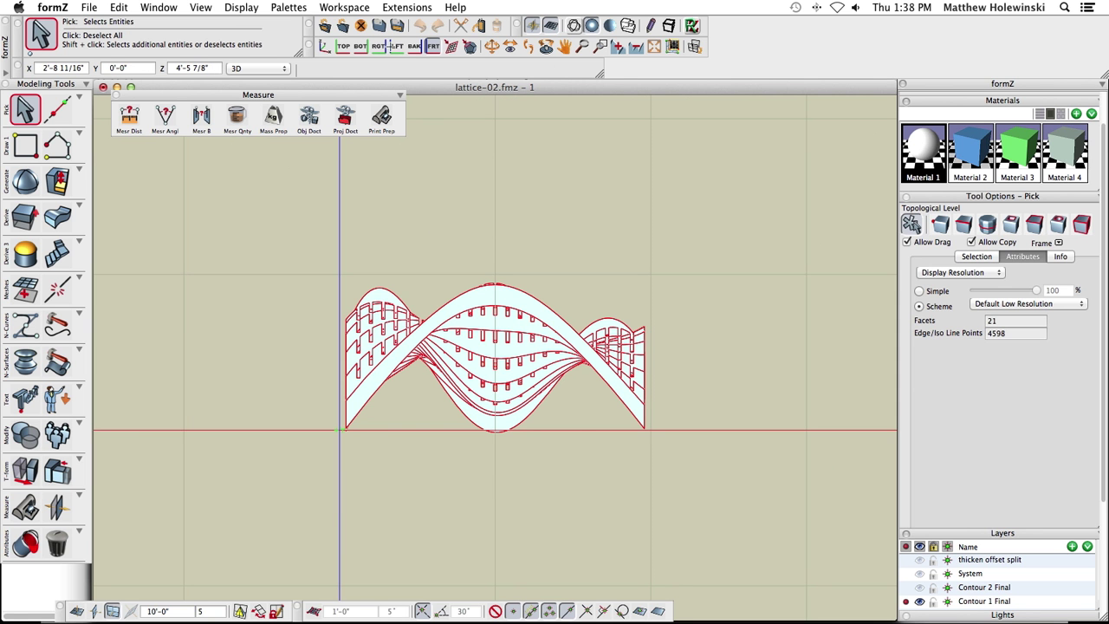
left_click(378, 46)
left_click(12, 472)
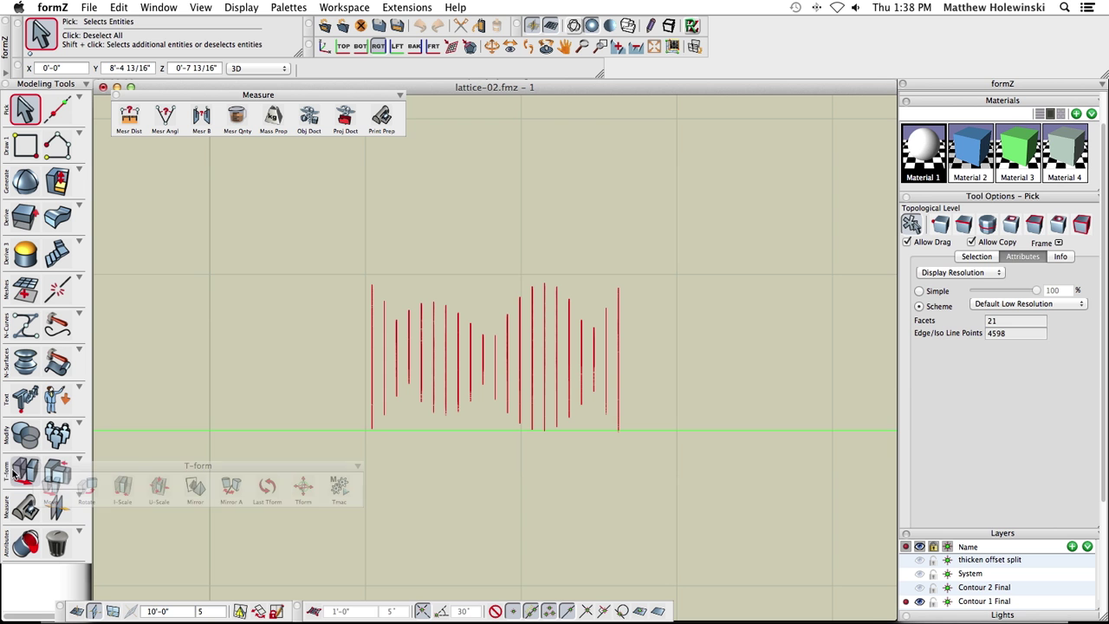
left_click(86, 487)
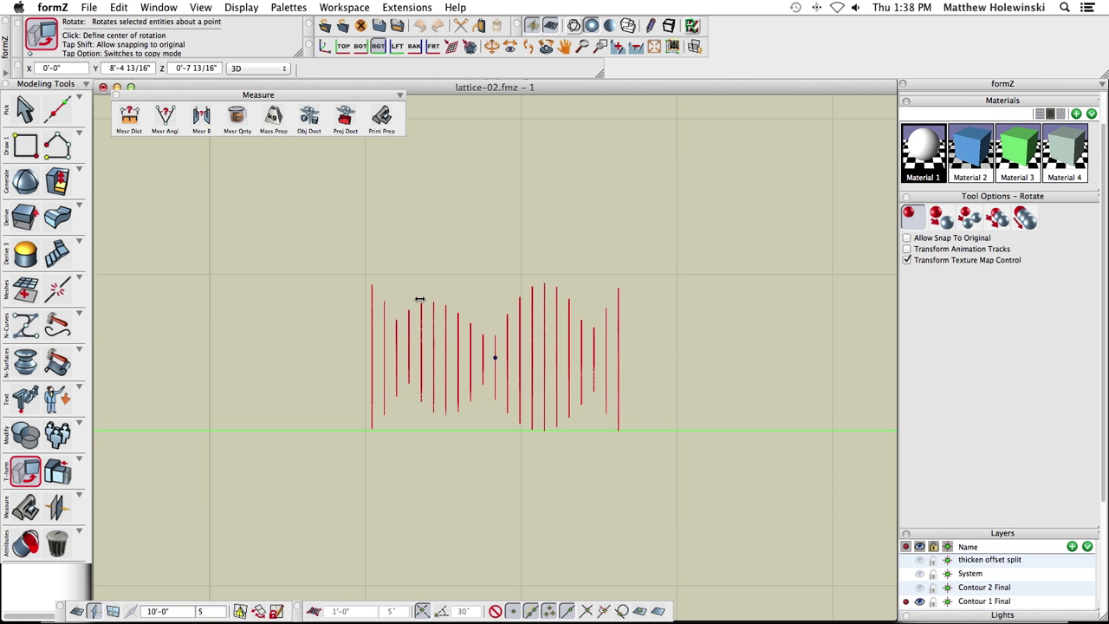
left_click(491, 280)
left_click(634, 281)
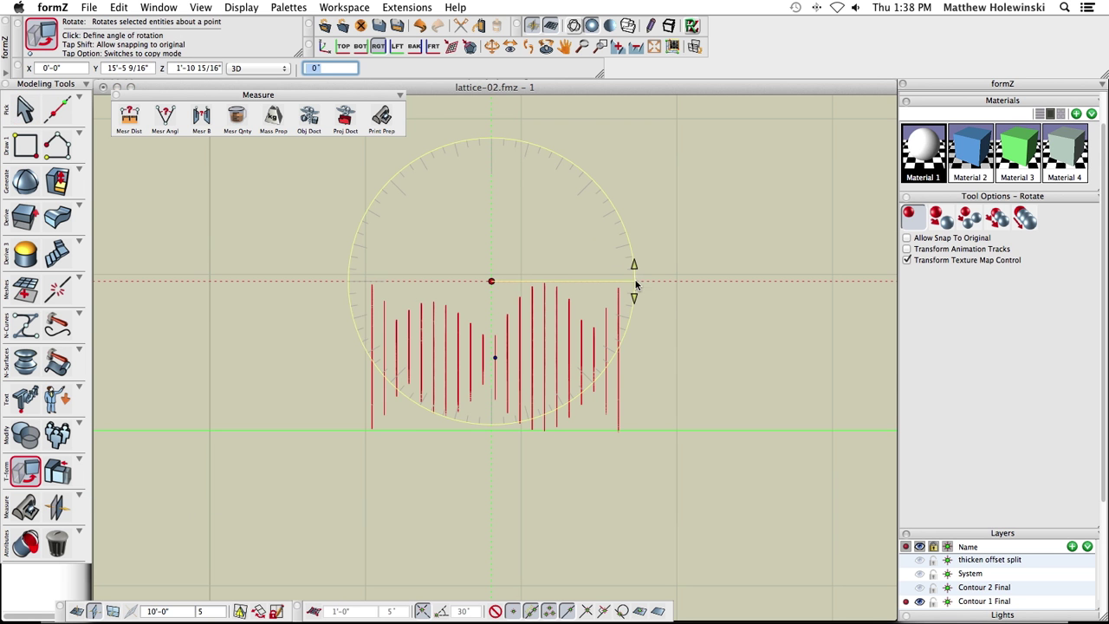
left_click(492, 166)
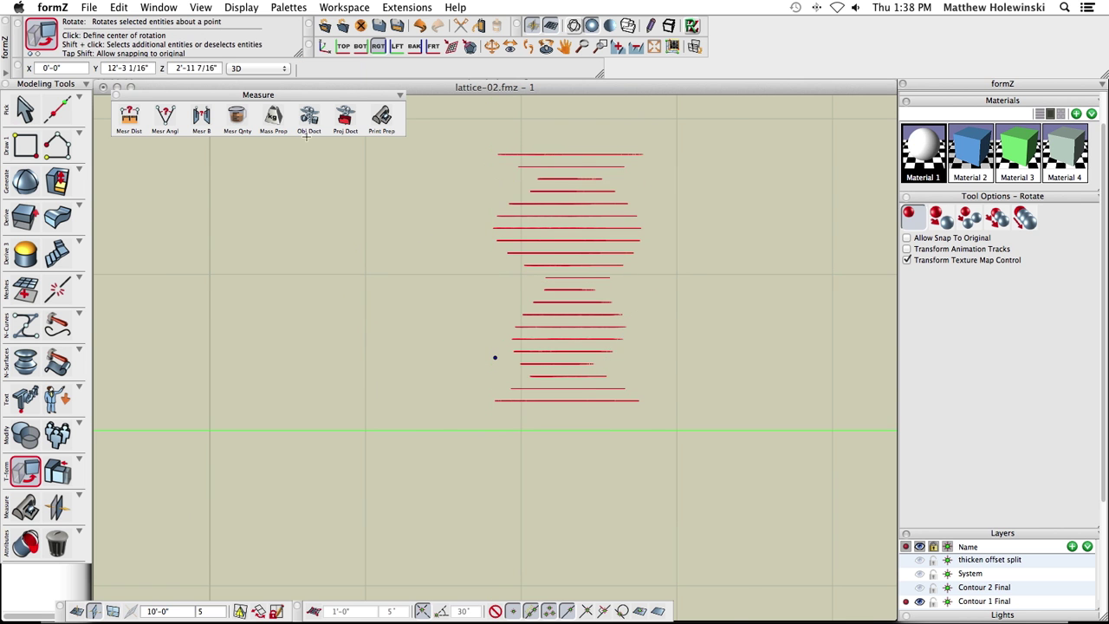
Step: Set the Z origin of all the selected ribs to 0 so they share one plane
key("super+5")
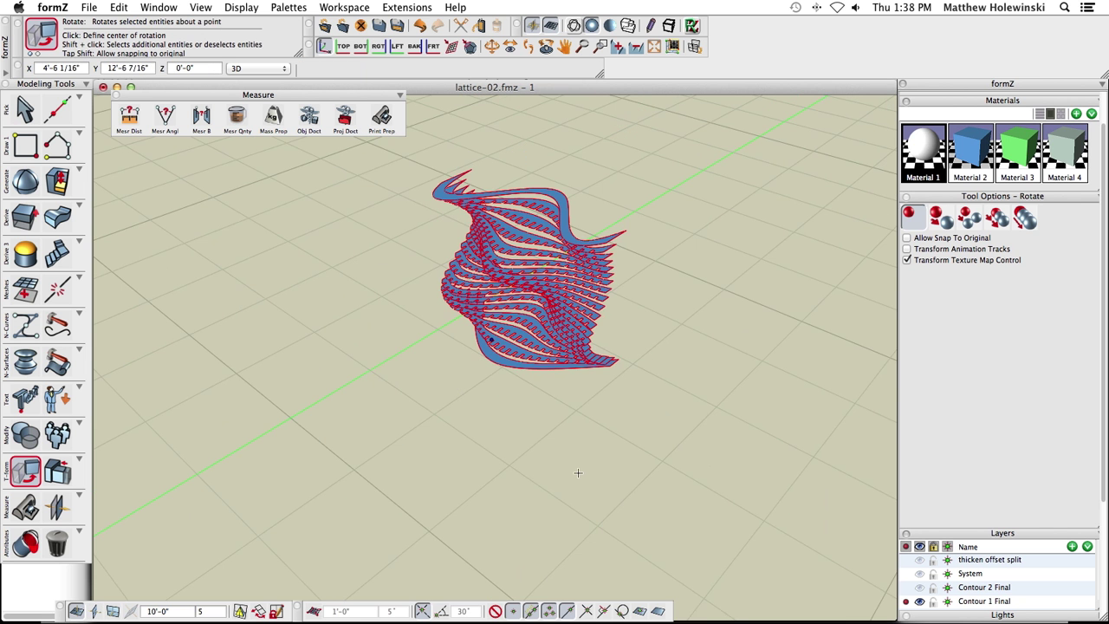
key("v")
left_click_drag(577, 470, 688, 337)
left_click_drag(631, 357, 704, 394)
key("v")
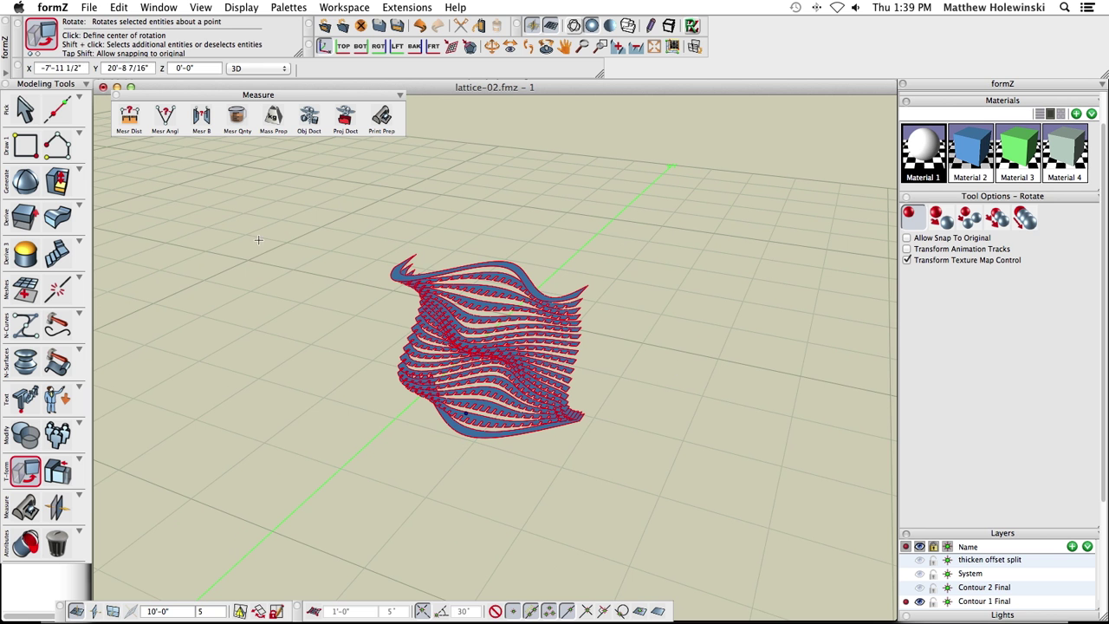
left_click(24, 107)
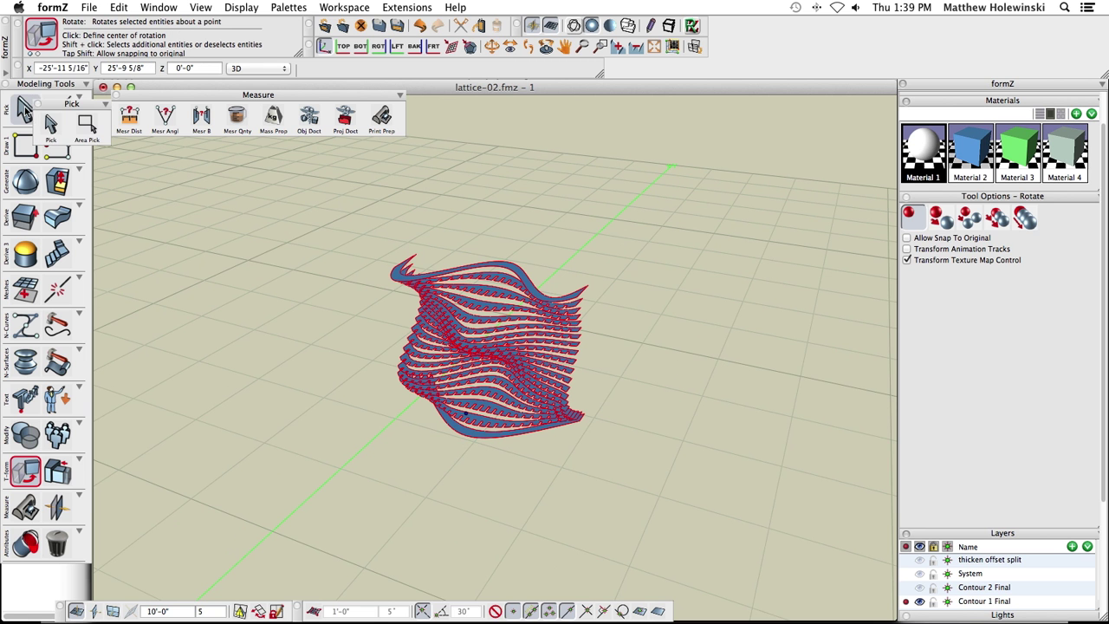
left_click(24, 108)
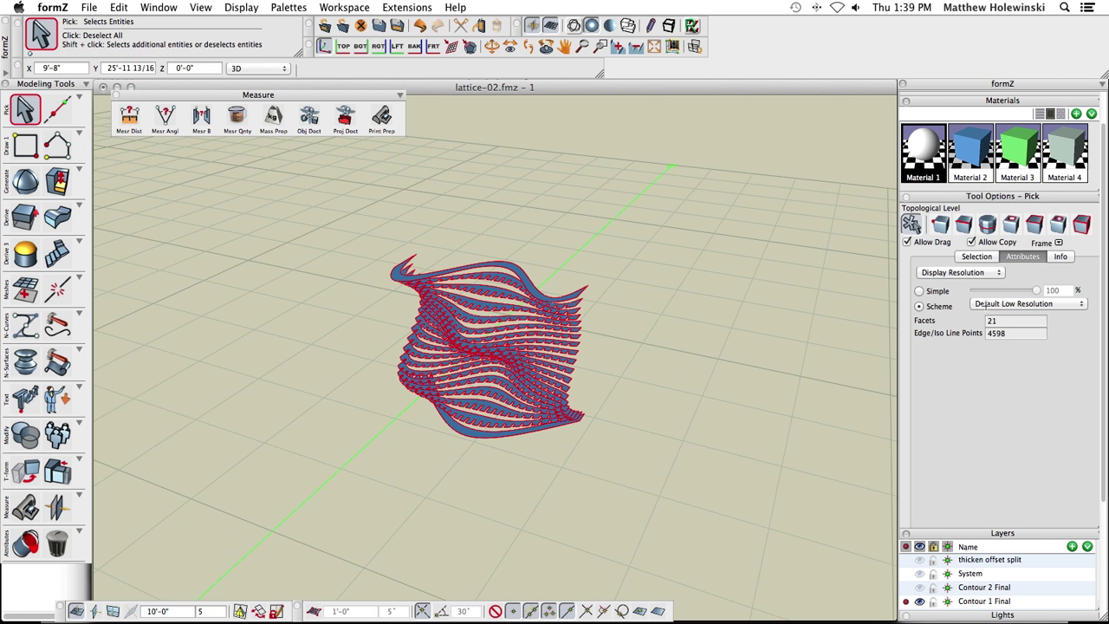
left_click(1059, 256)
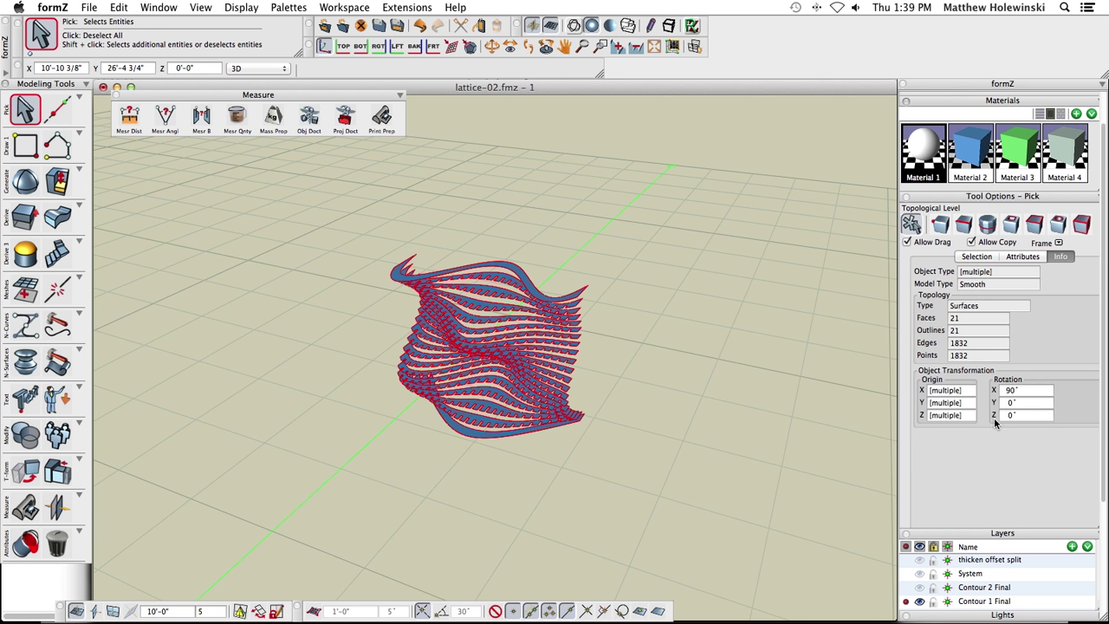
left_click(945, 416)
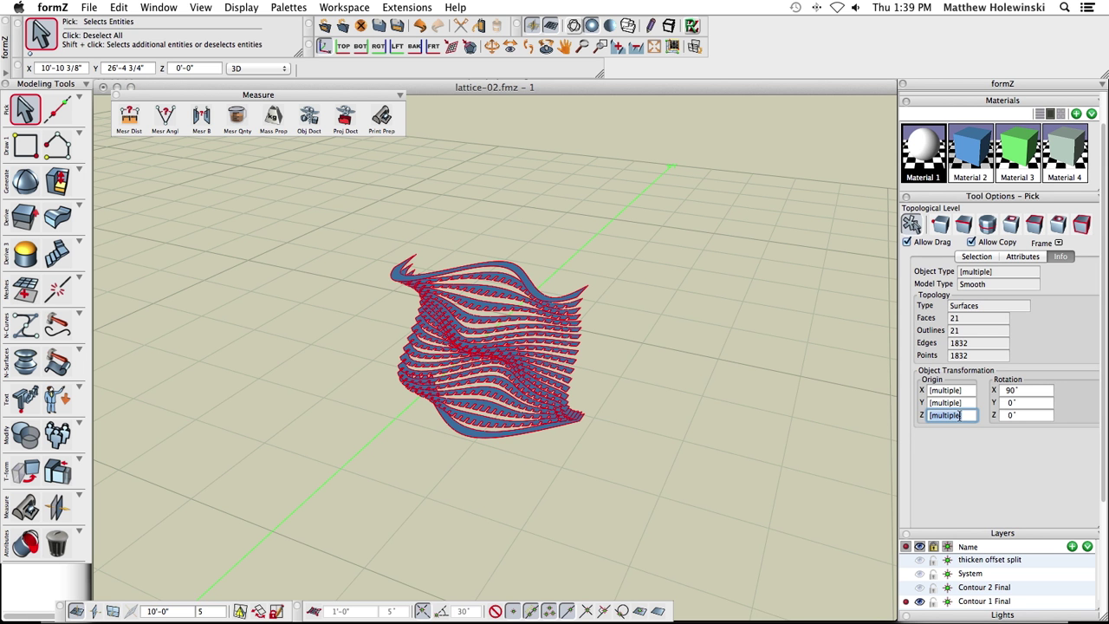
type("0")
key("Return")
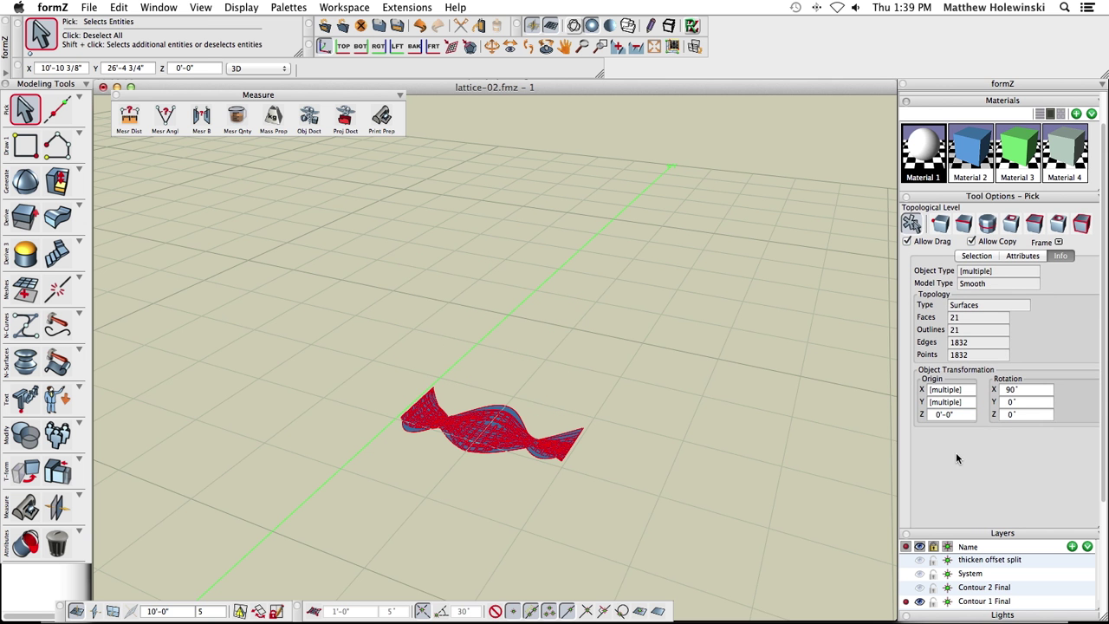
Step: Distribute the selected ribs along Y at a distance of 0'-1" with Align/Distribute, and deselect them
left_click_drag(708, 465, 654, 511)
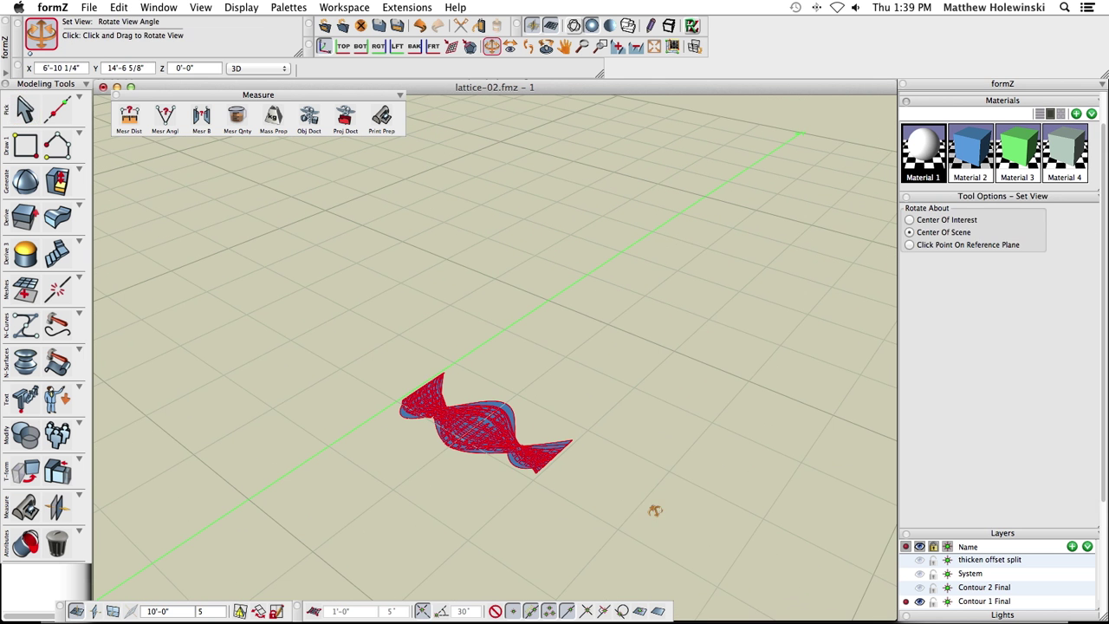
key("Escape")
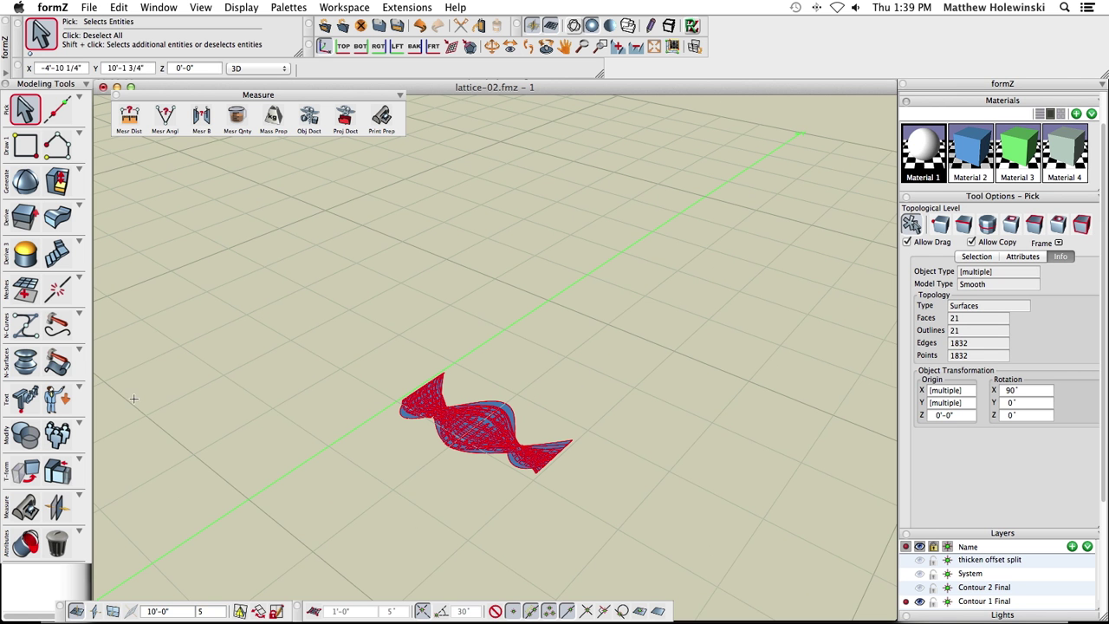
mouse_move(59, 468)
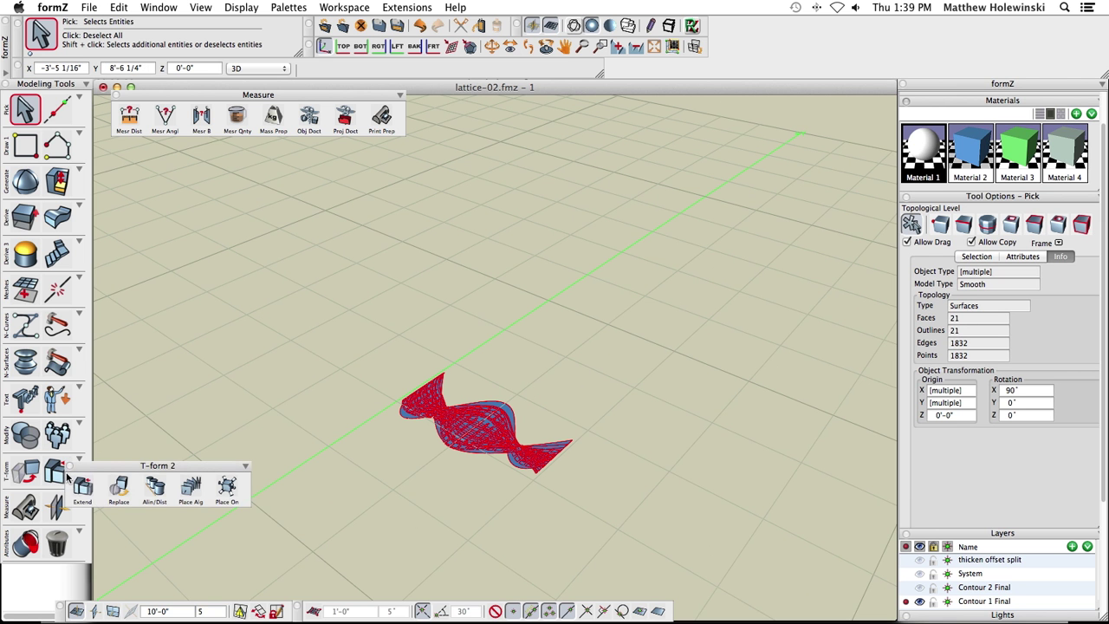
left_click(156, 490)
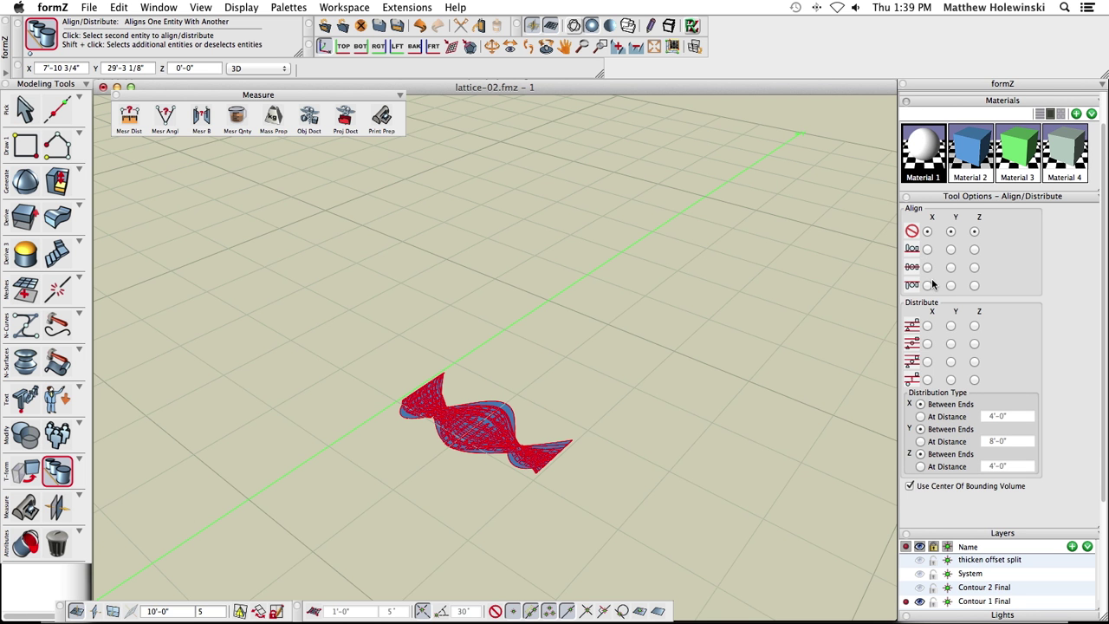
left_click(952, 326)
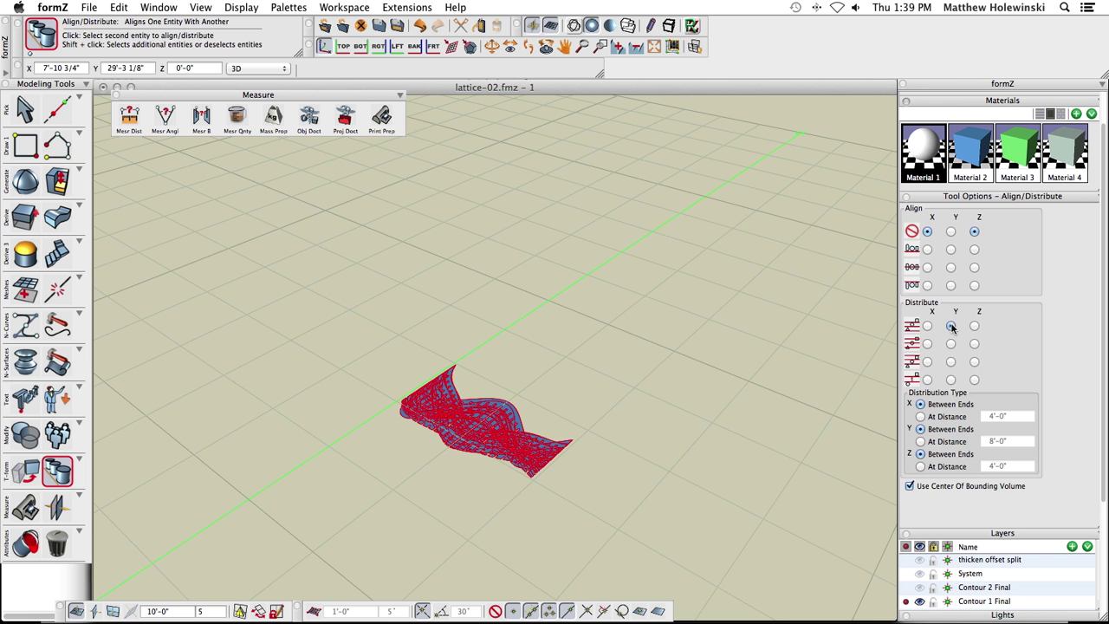
left_click(920, 442)
left_click(1010, 442)
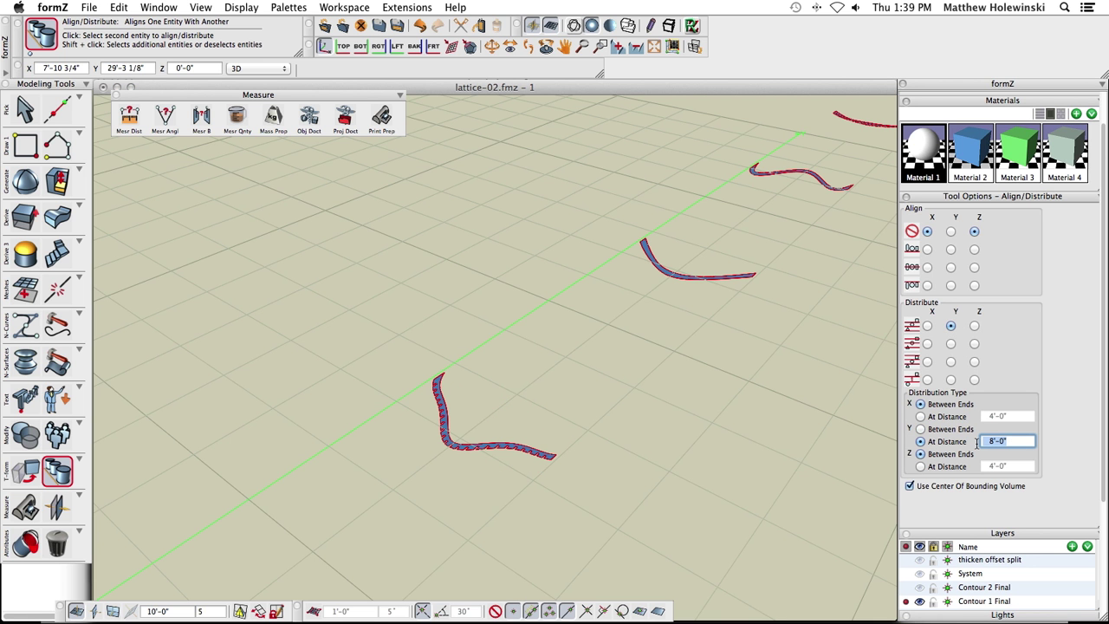
type("1")
key("Return")
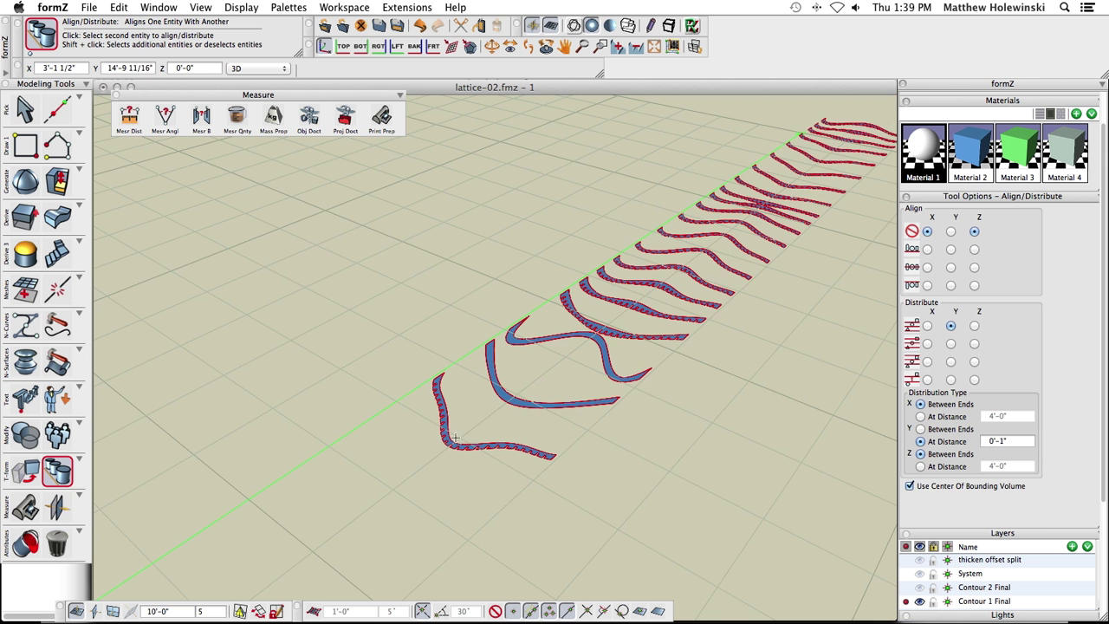
left_click(26, 109)
left_click(227, 294)
Step: Move the fourth rib with the Transform controls to the near end of the row, in front of the first rib
middle_click_drag(598, 364, 629, 406)
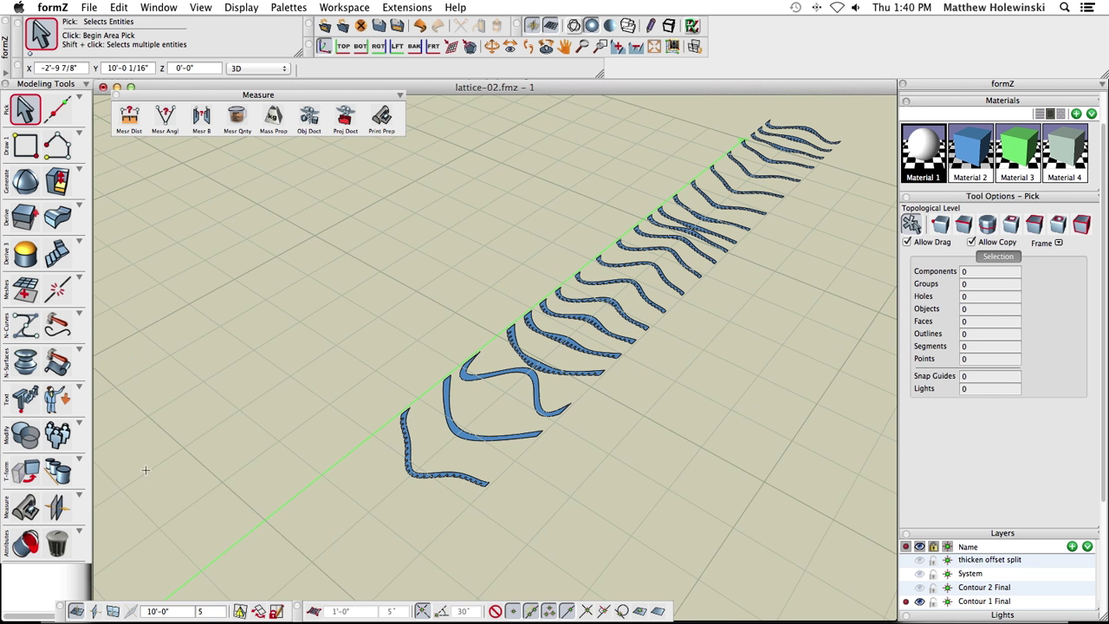
left_click(25, 507)
left_click(26, 472)
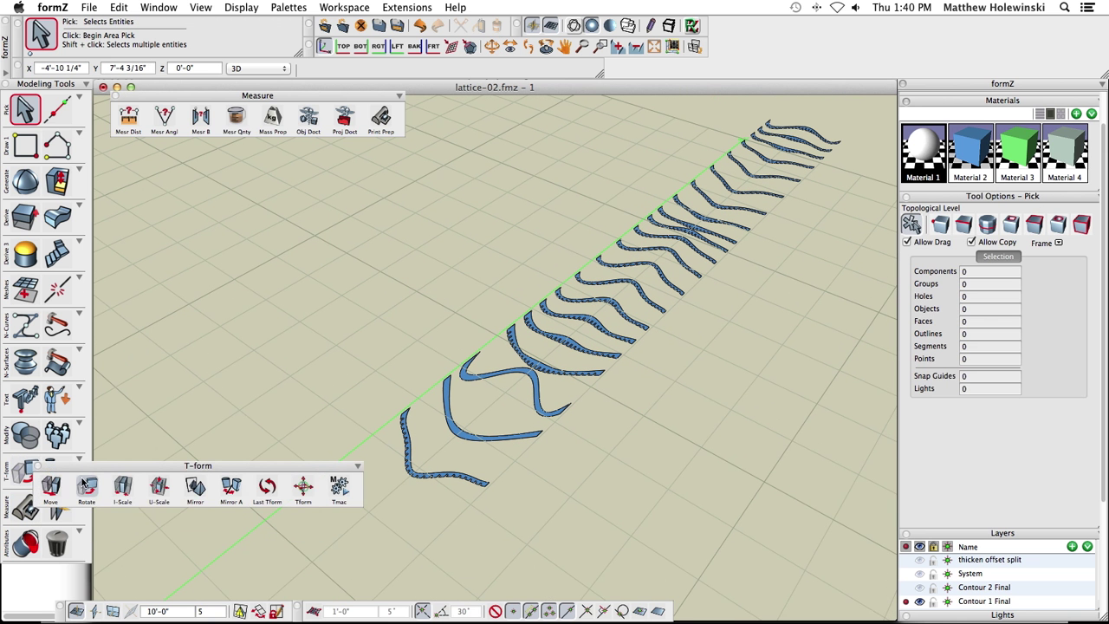
left_click(299, 491)
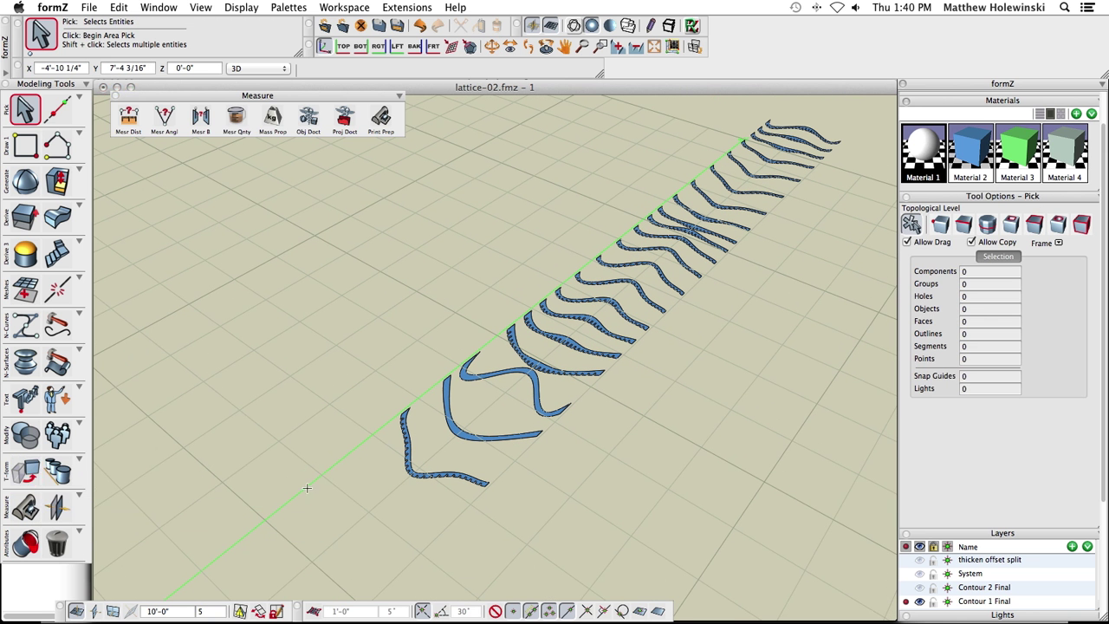
left_click(524, 361)
left_click(498, 390)
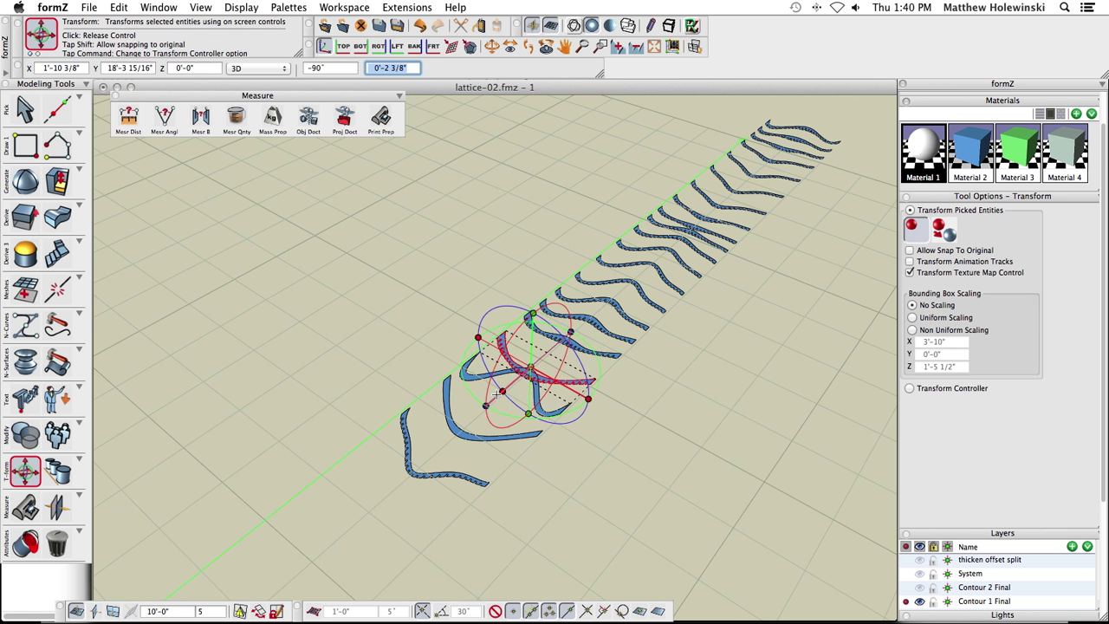
left_click(374, 518)
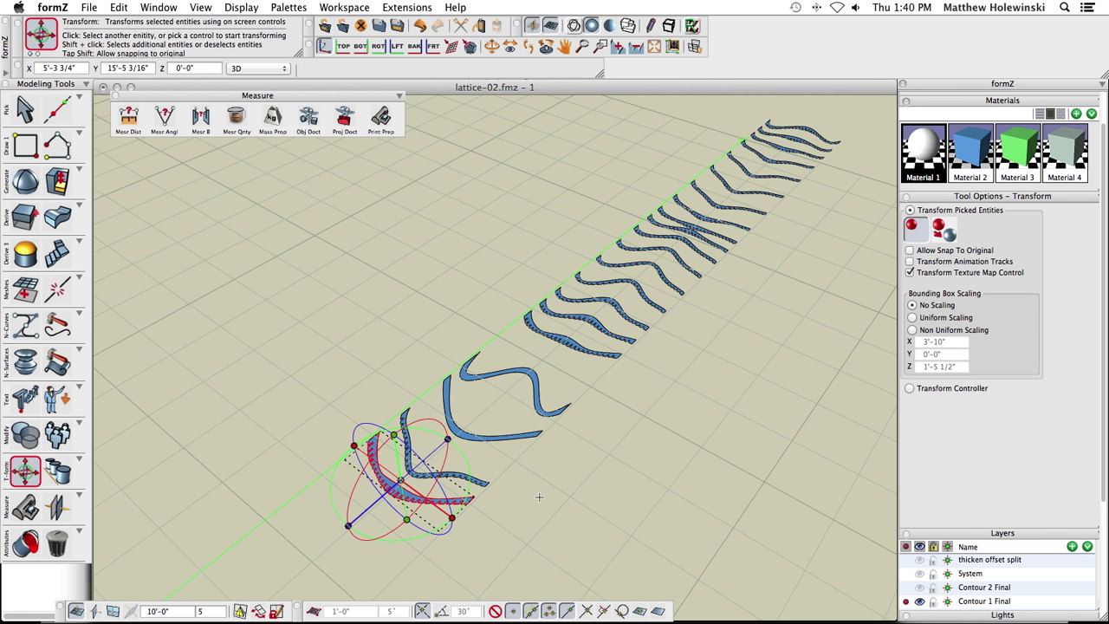
Step: Examine the moved rib and the laid-out row up close and from other angles, and leave the Transform tool
key("r")
left_click_drag(511, 415, 525, 387)
scroll(525, 387, "up", 3)
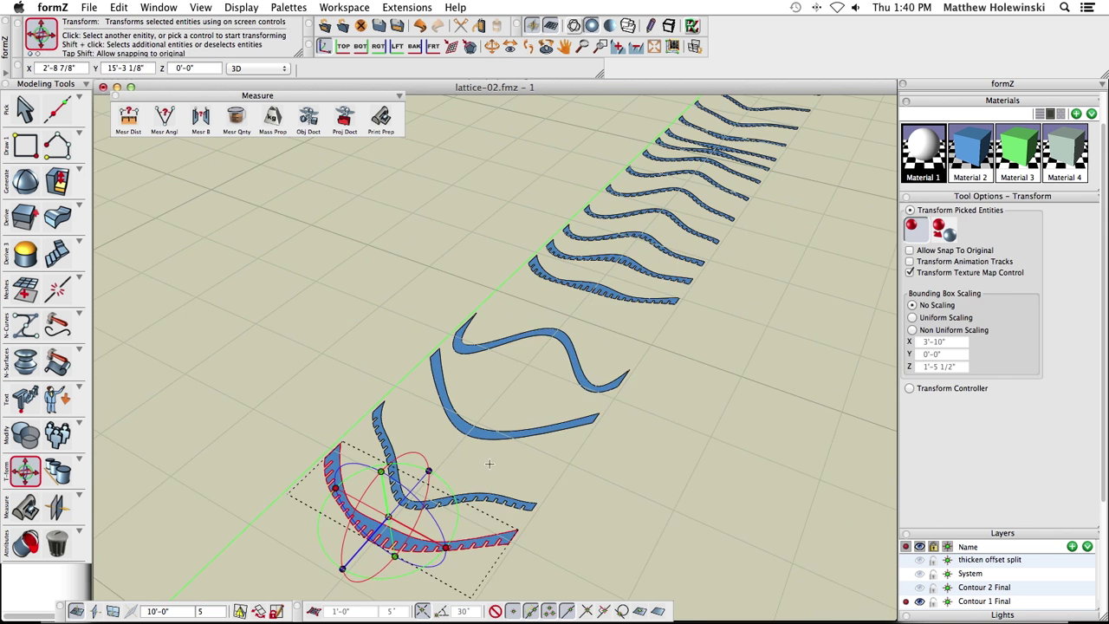
key("h")
left_click(476, 409)
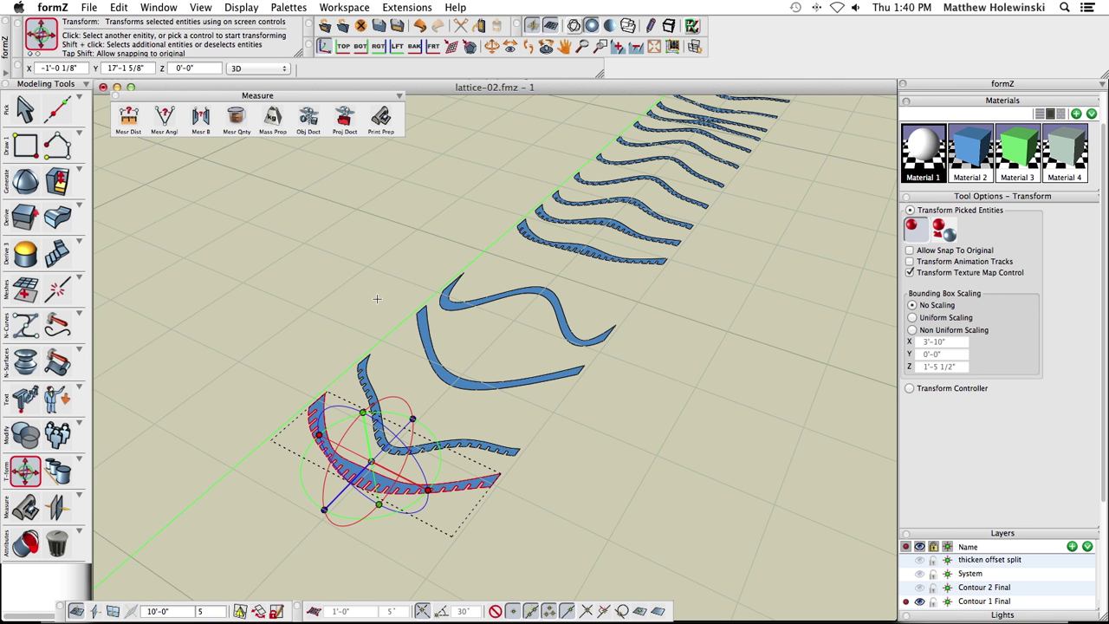
key("v")
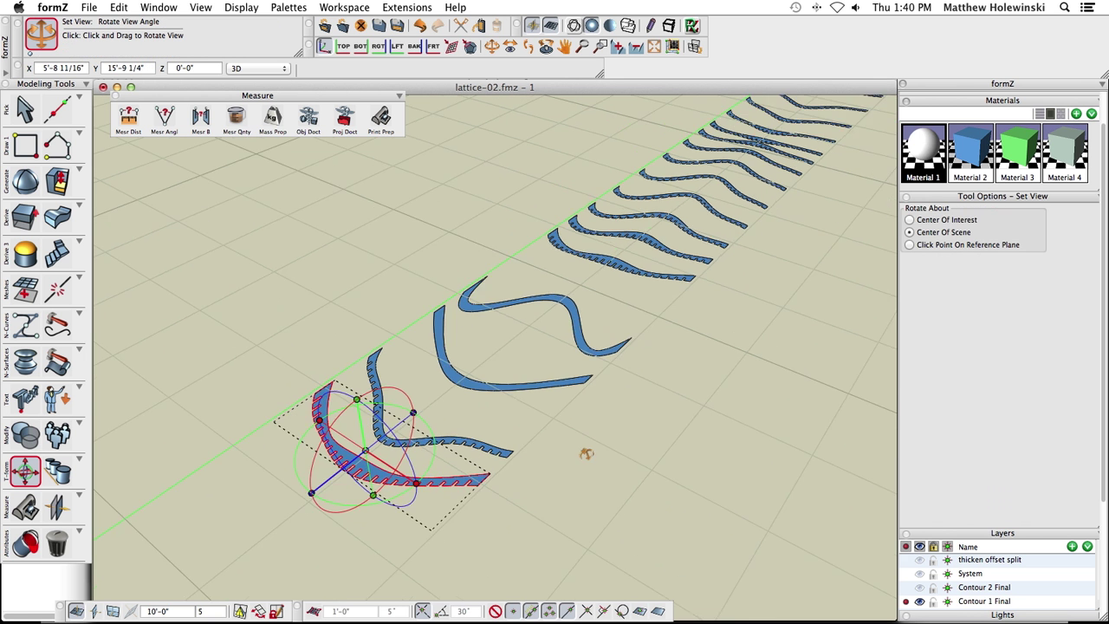
left_click_drag(584, 453, 497, 477)
key("v")
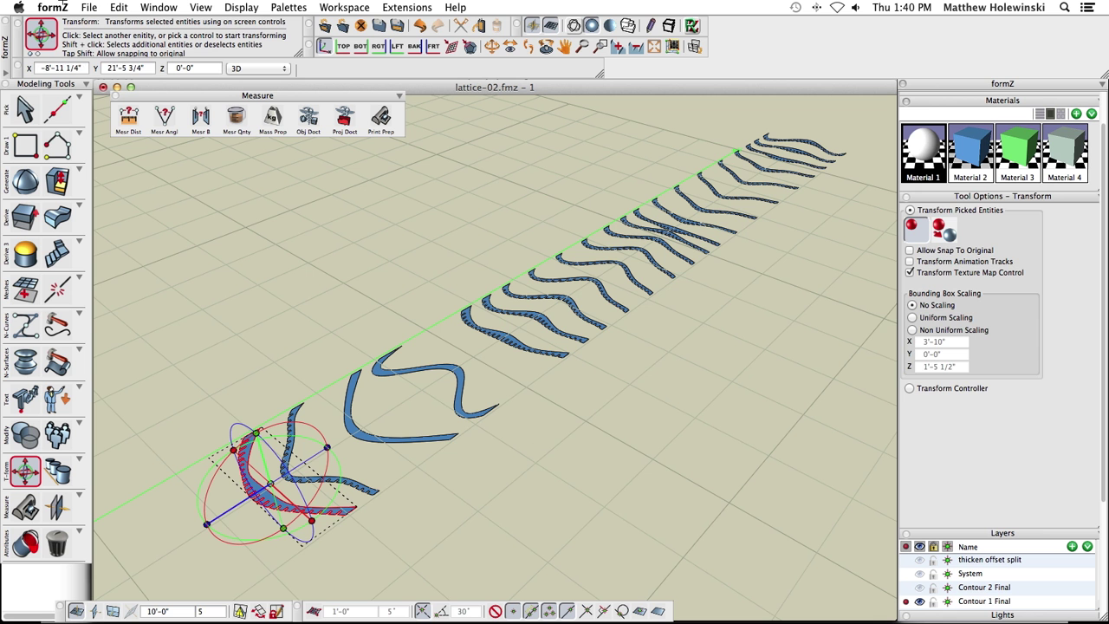
left_click(25, 108)
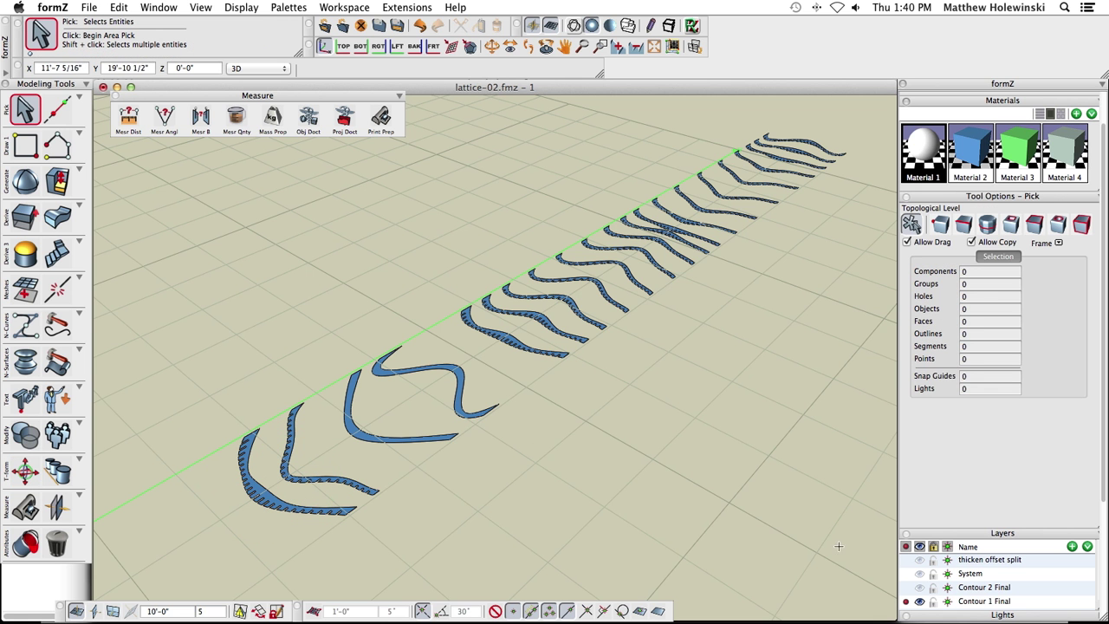
Step: Make the smooth-splines layer active, hide Contour 1 Final, and show the smooth-arcs, facetted-vector lines and facetted-polygonize layers
scroll(940, 594, "down", 3)
left_click(907, 574)
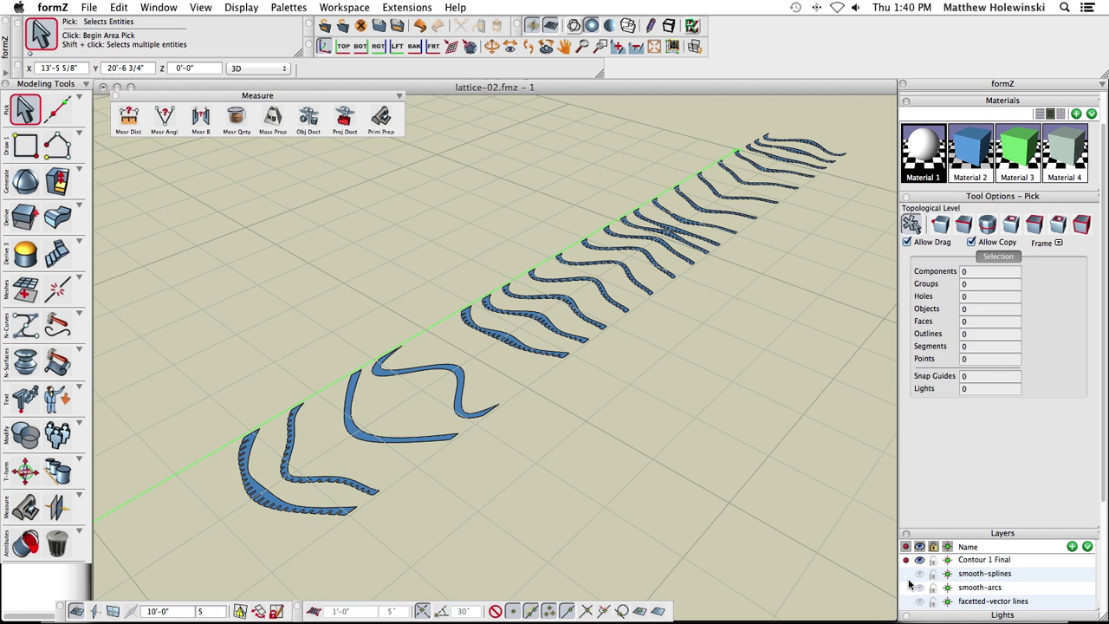
left_click(919, 560)
left_click(920, 587)
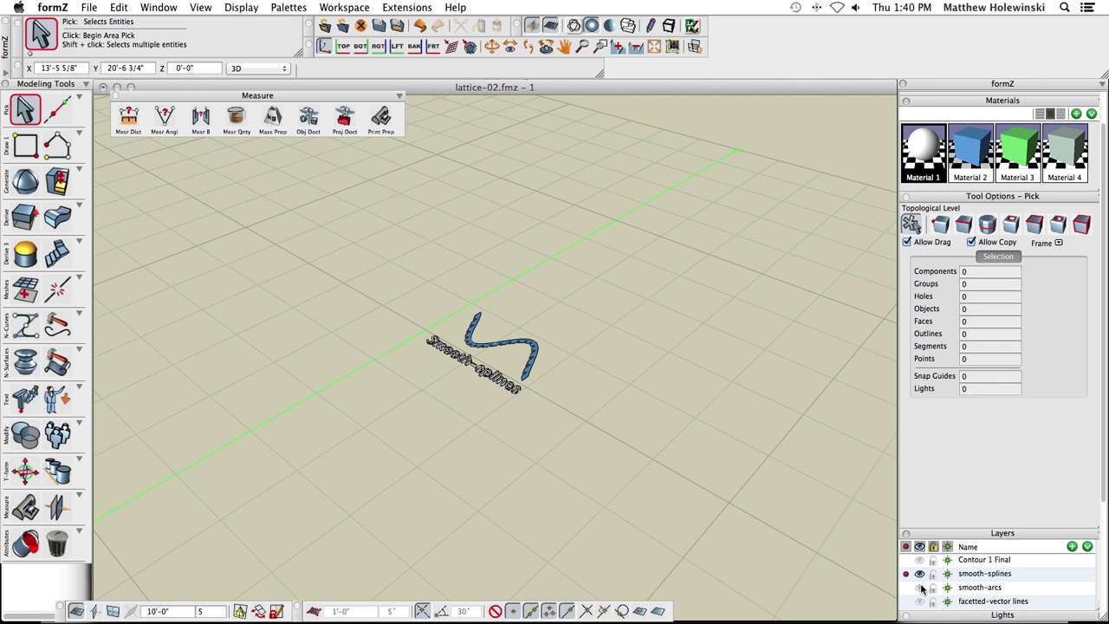
left_click(920, 601)
scroll(923, 611, "down", 1)
left_click(919, 601)
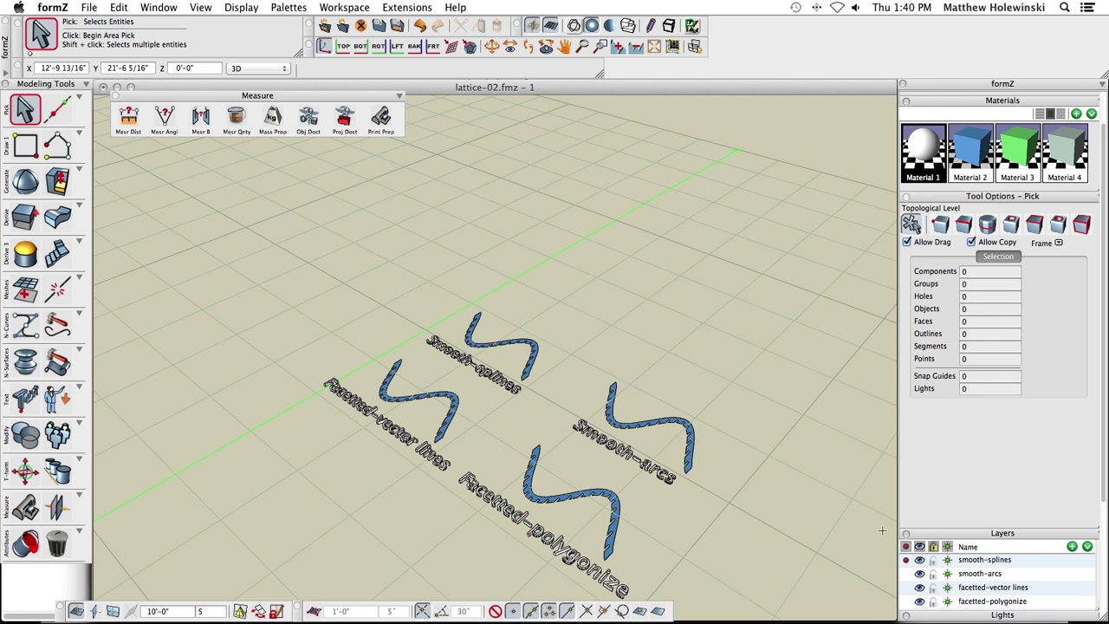
Step: View the four labelled rib versions from the top up close and close the Measure palette
key("ctrl+1")
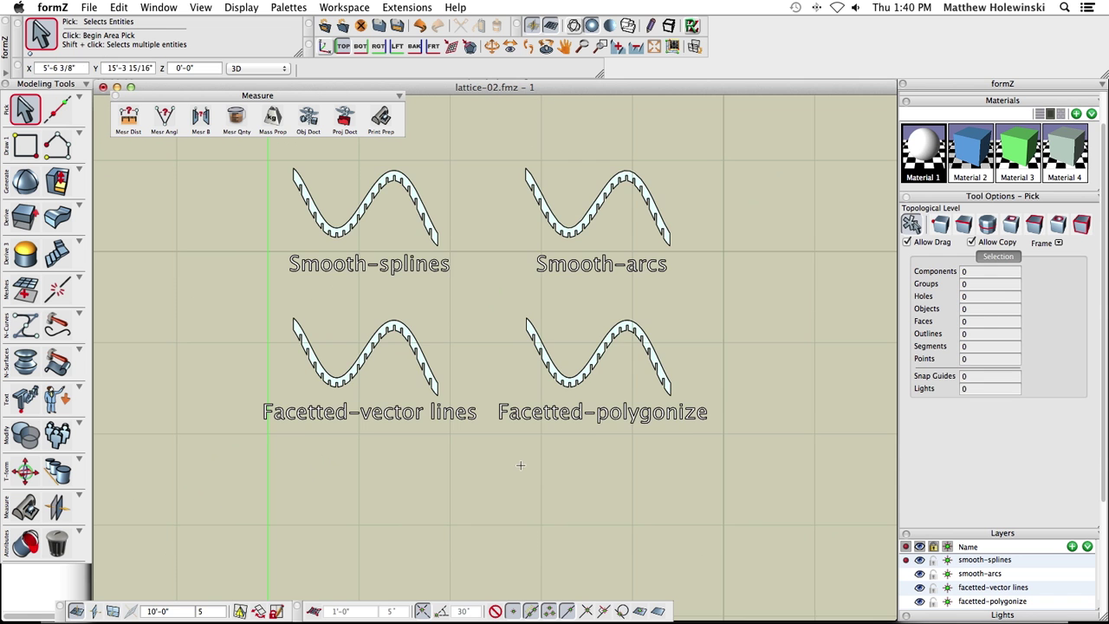
scroll(520, 465, "up", 2)
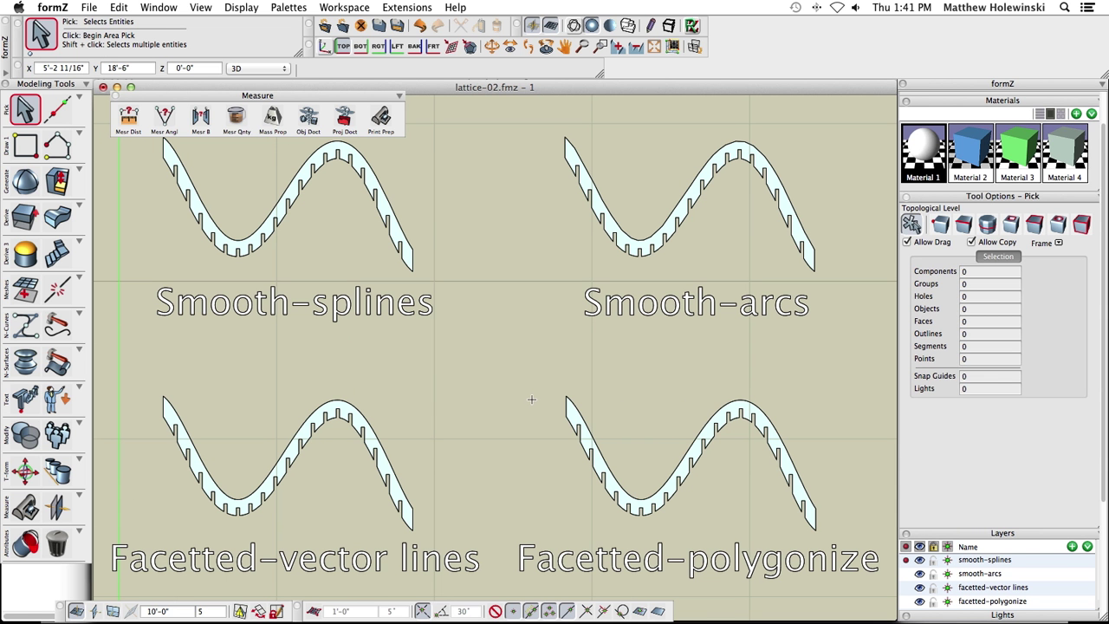
left_click(114, 95)
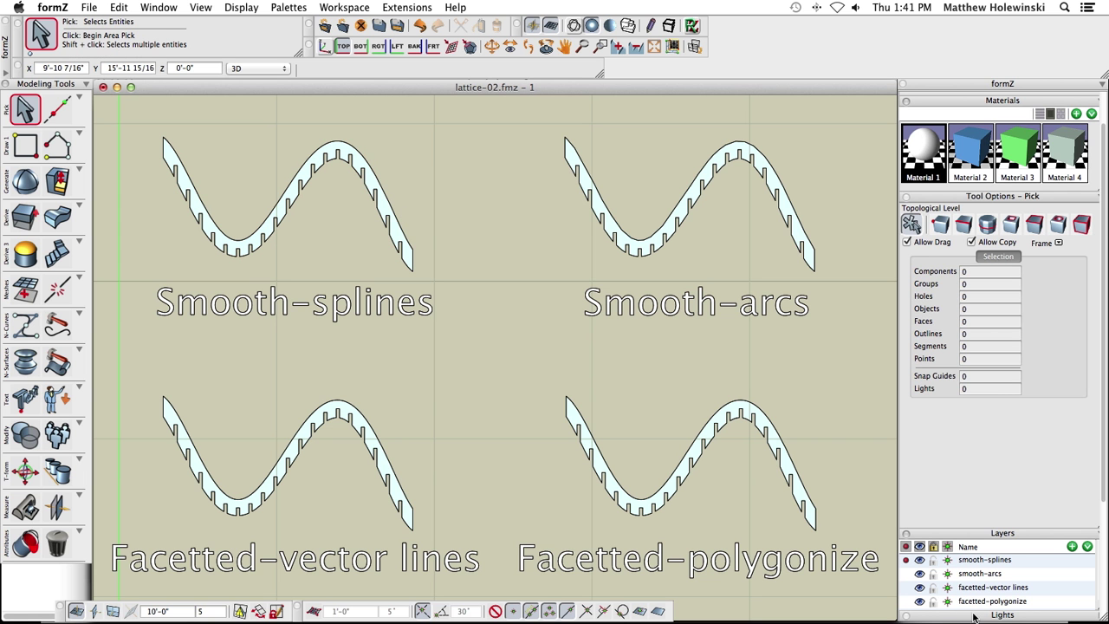
Step: Hide the smooth-arcs, facetted-vector lines and facetted-polygonize layers so that only smooth-splines is shown
left_click(922, 603)
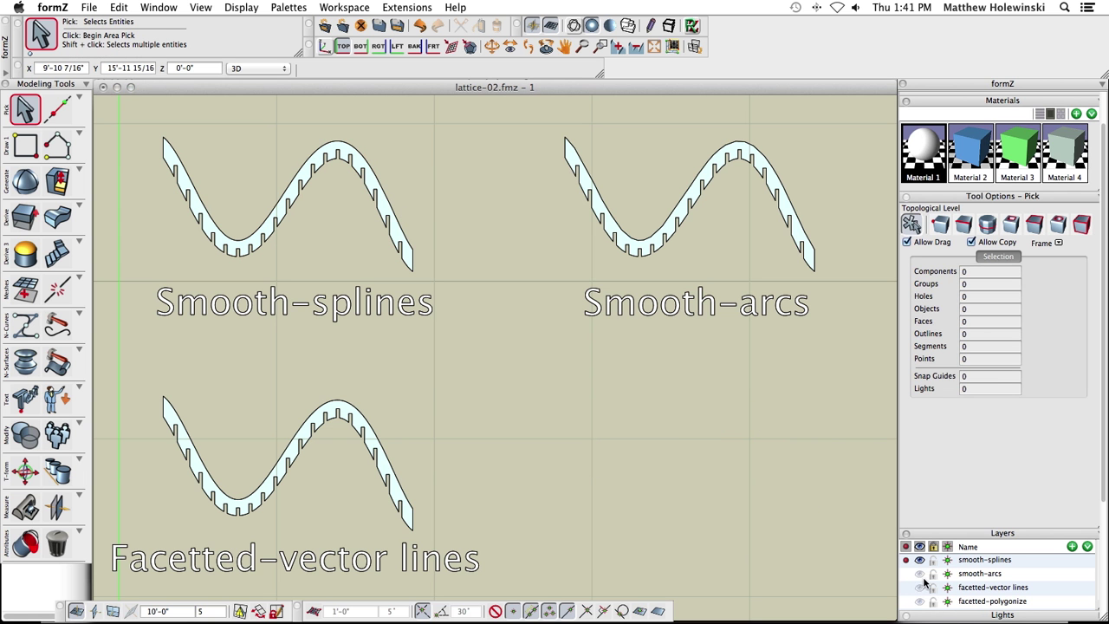
left_click(922, 574)
key("super+shift+a")
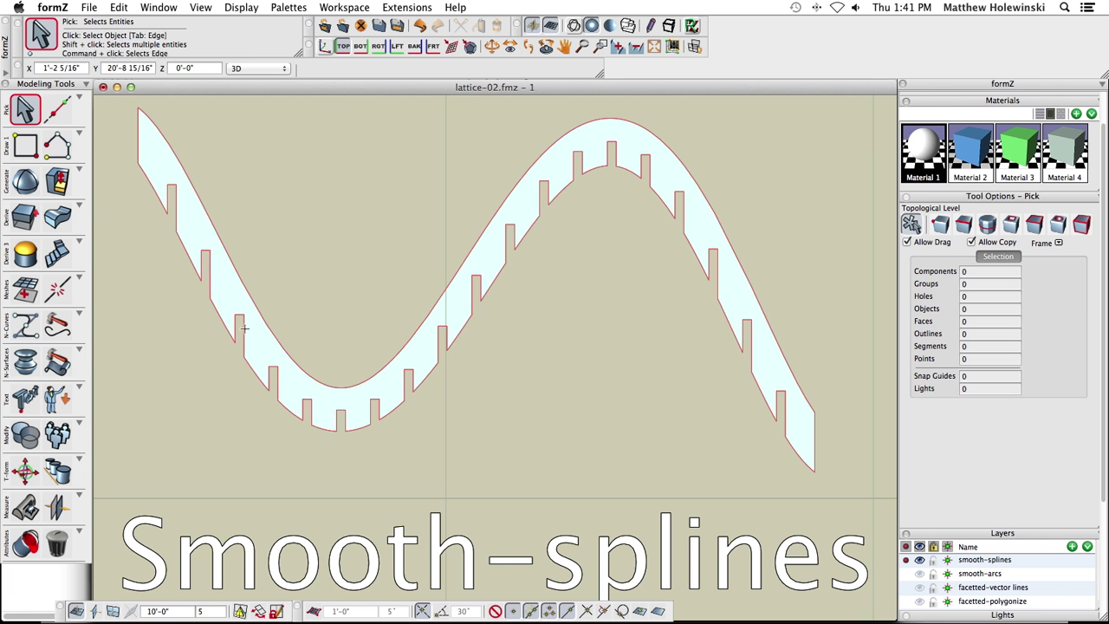
Step: Show the edit controls of the smooth-splines rib
left_click(25, 107)
right_click(636, 148)
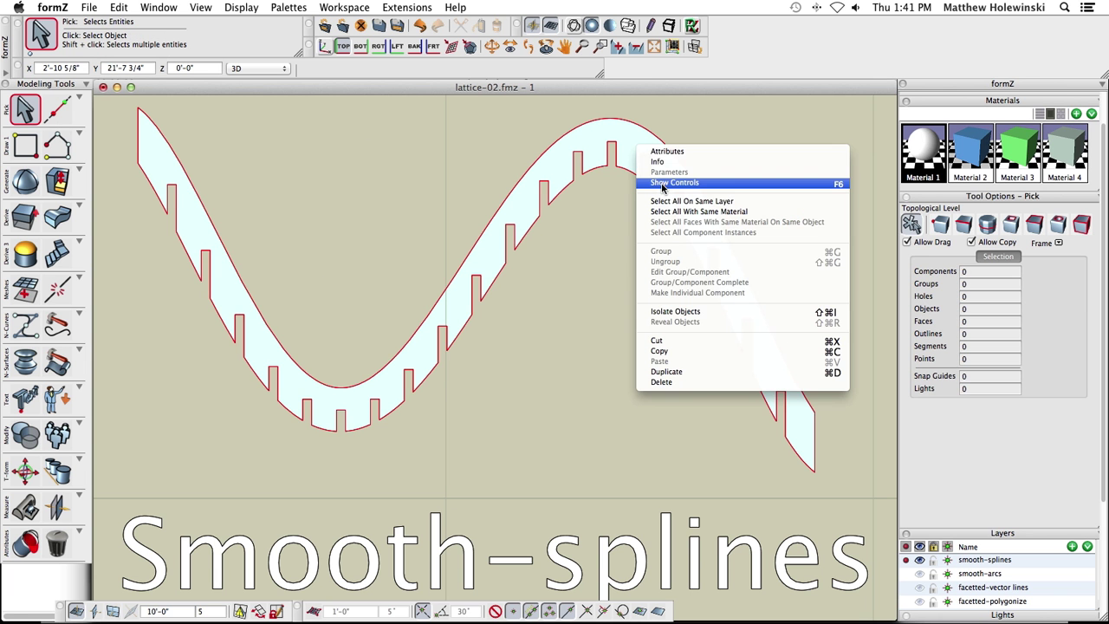
left_click(663, 182)
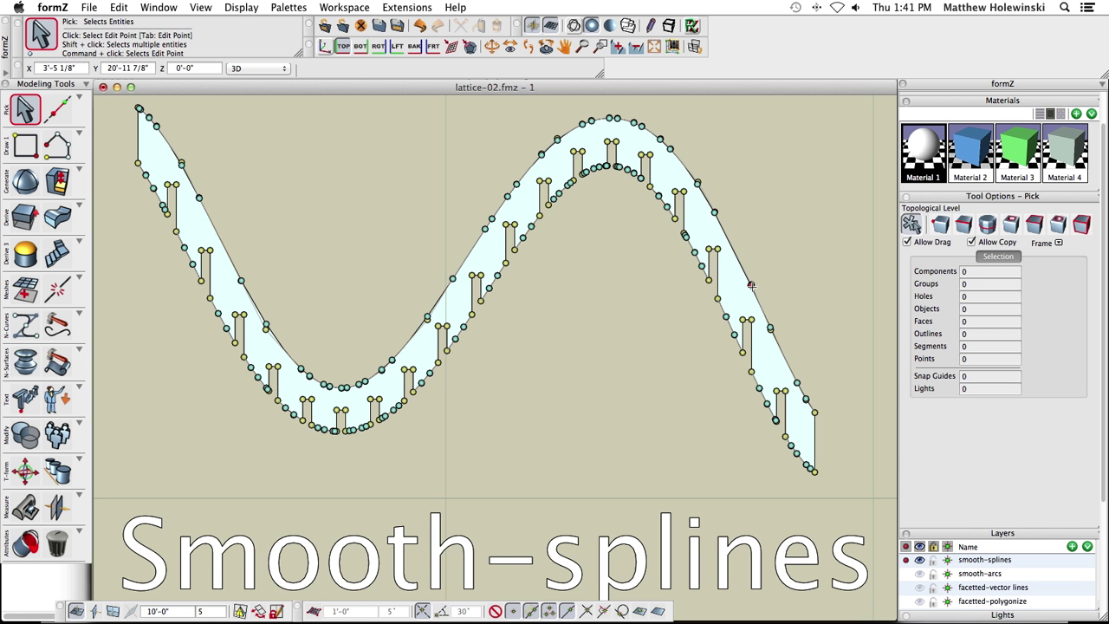
Step: Try pulling a spline control point on the rib's lower edge outward between two notches, and undo the change
left_click_drag(726, 317, 695, 360)
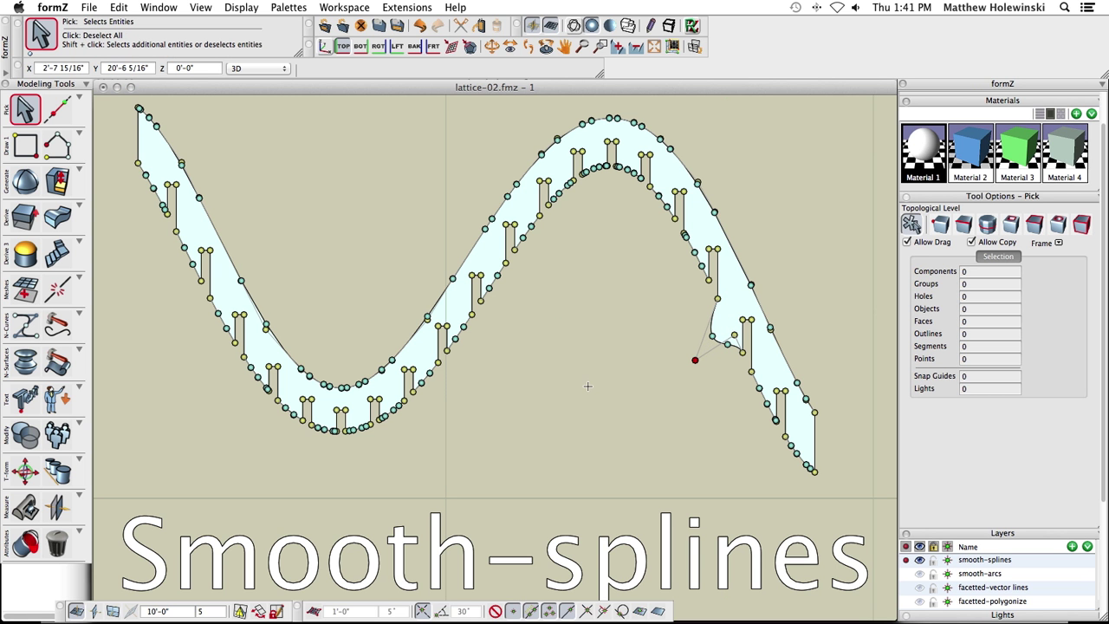
key("Escape")
scroll(586, 384, "down", 3)
scroll(583, 380, "up", 2)
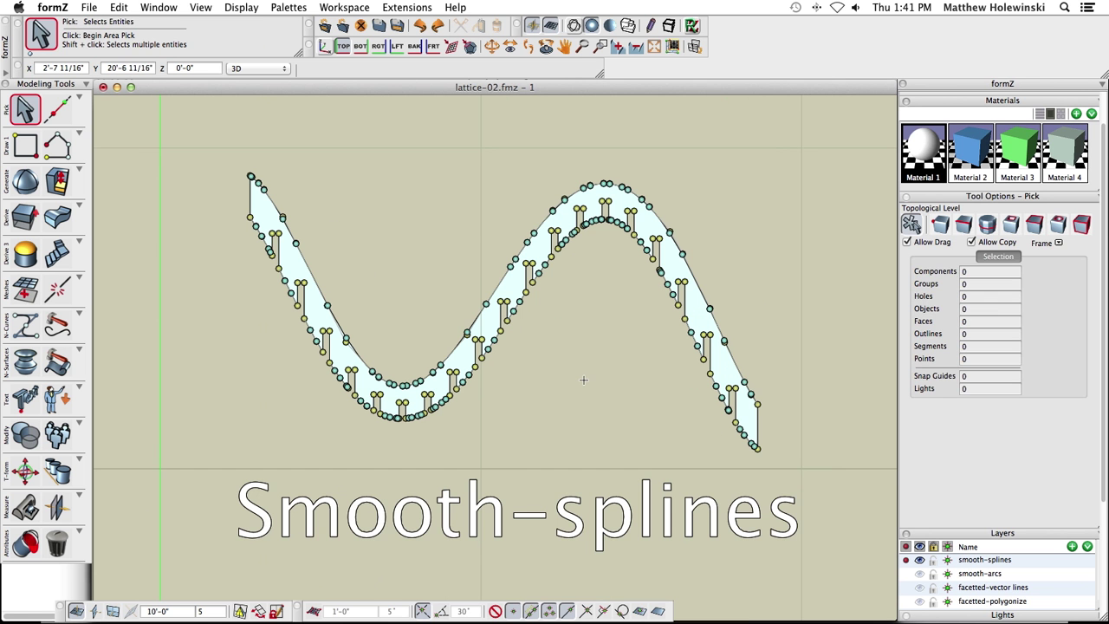
middle_click_drag(583, 380, 553, 358)
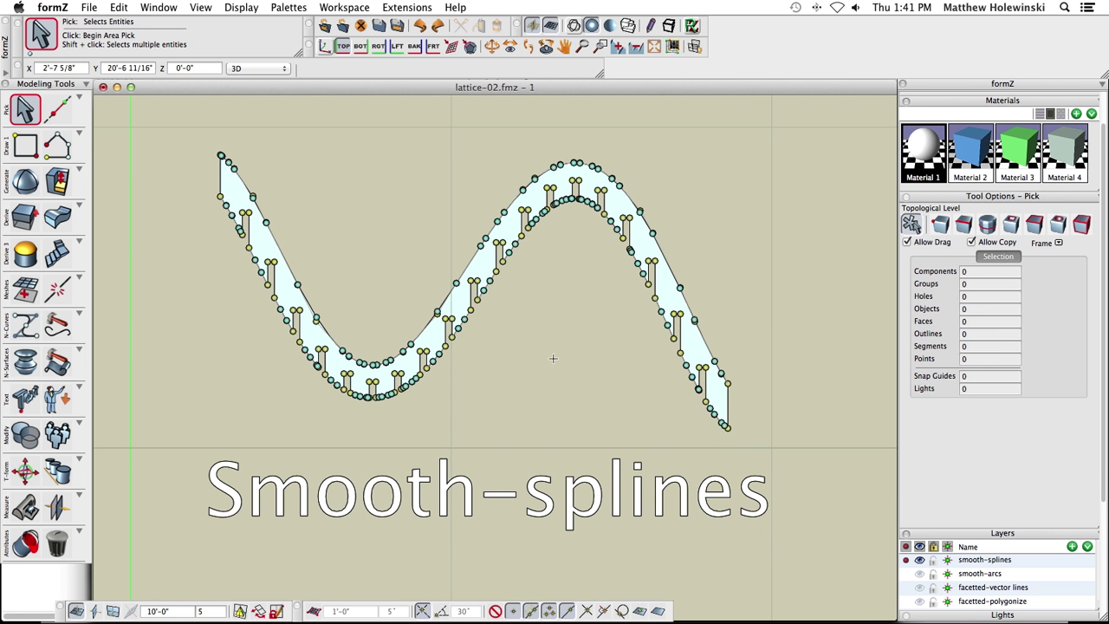
Step: Make the smooth-arcs layer active, hide smooth-splines, and bring the smooth-arcs rib into view
left_click(905, 574)
left_click(919, 559)
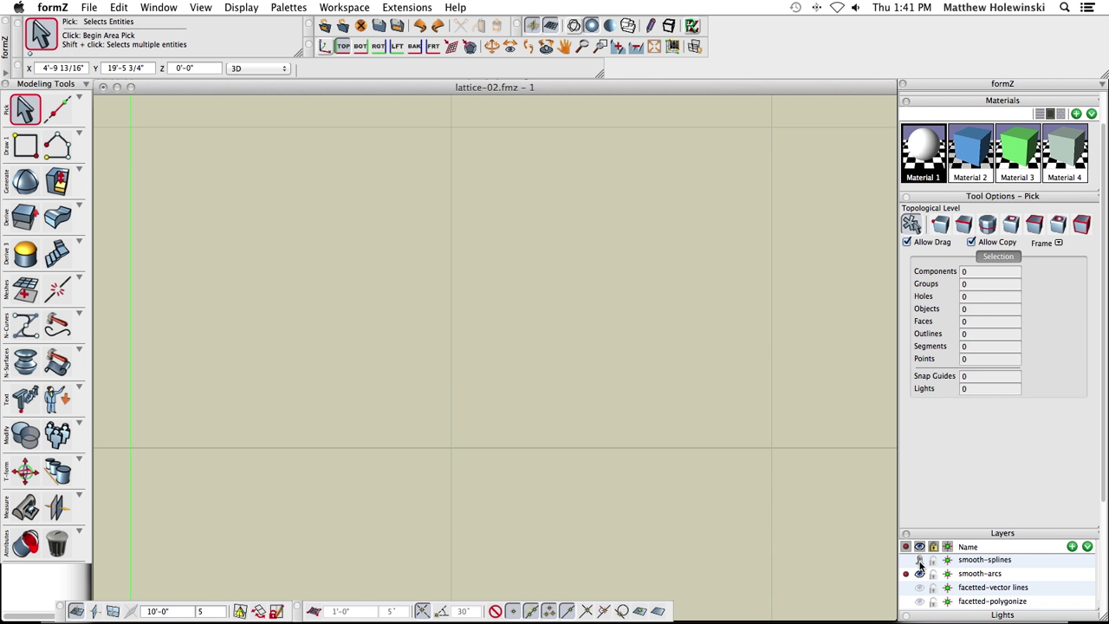
left_click(646, 428)
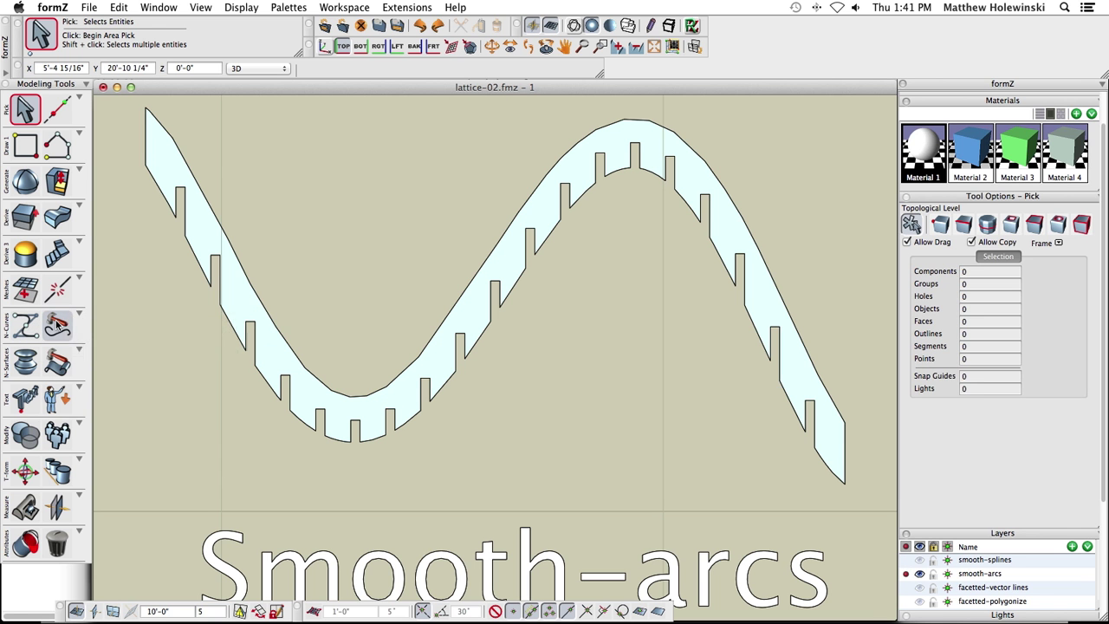
Step: Start Curve To Arcs for the smooth-arcs rib and set its maximum deviation to .125 (0'-0 1/8")
mouse_move(63, 332)
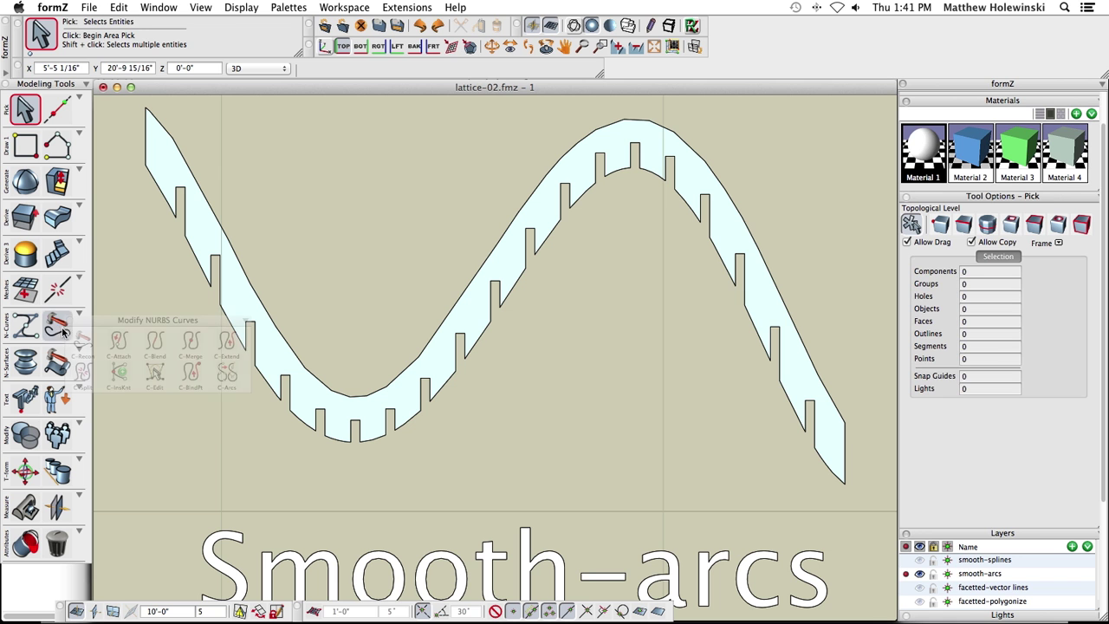
left_click_drag(119, 324, 146, 354)
left_click(255, 406)
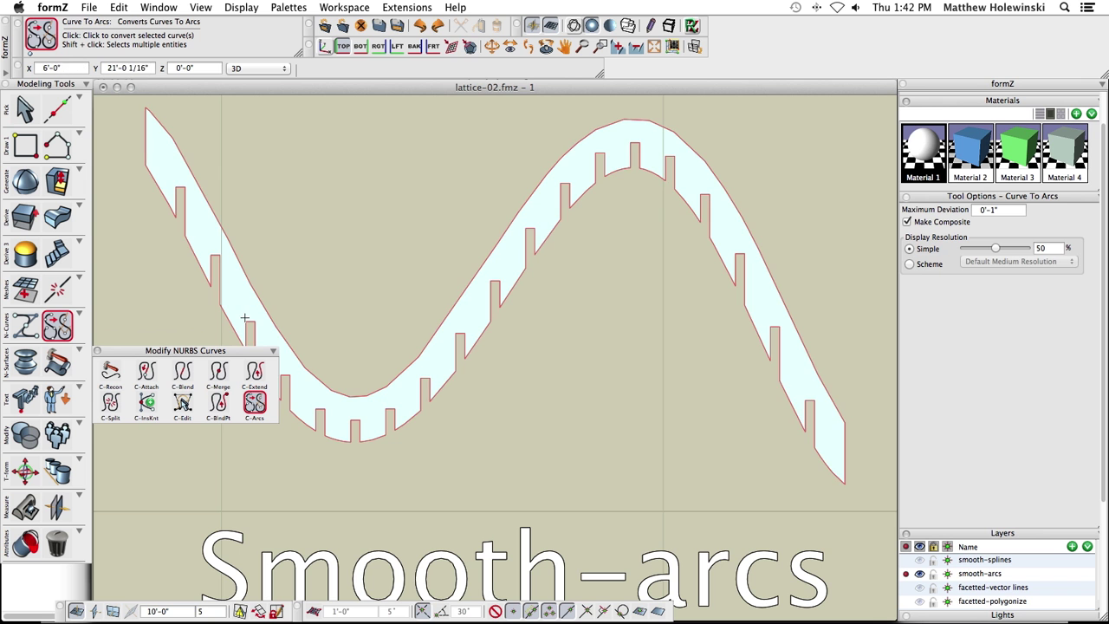
left_click(573, 183)
scroll(597, 346, "down", 3)
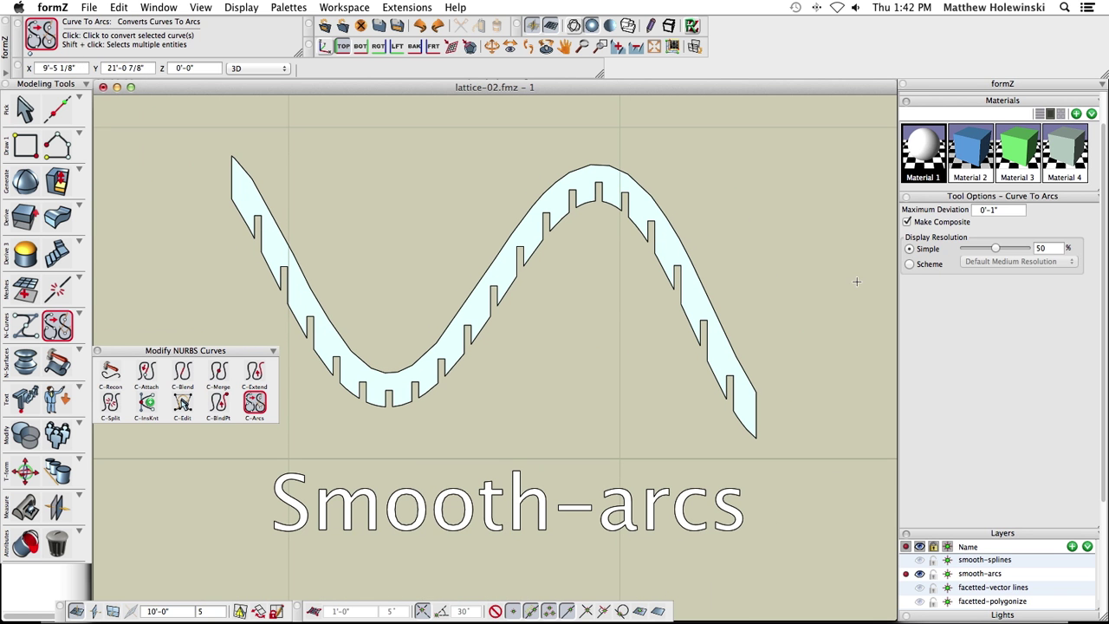
left_click(1003, 210)
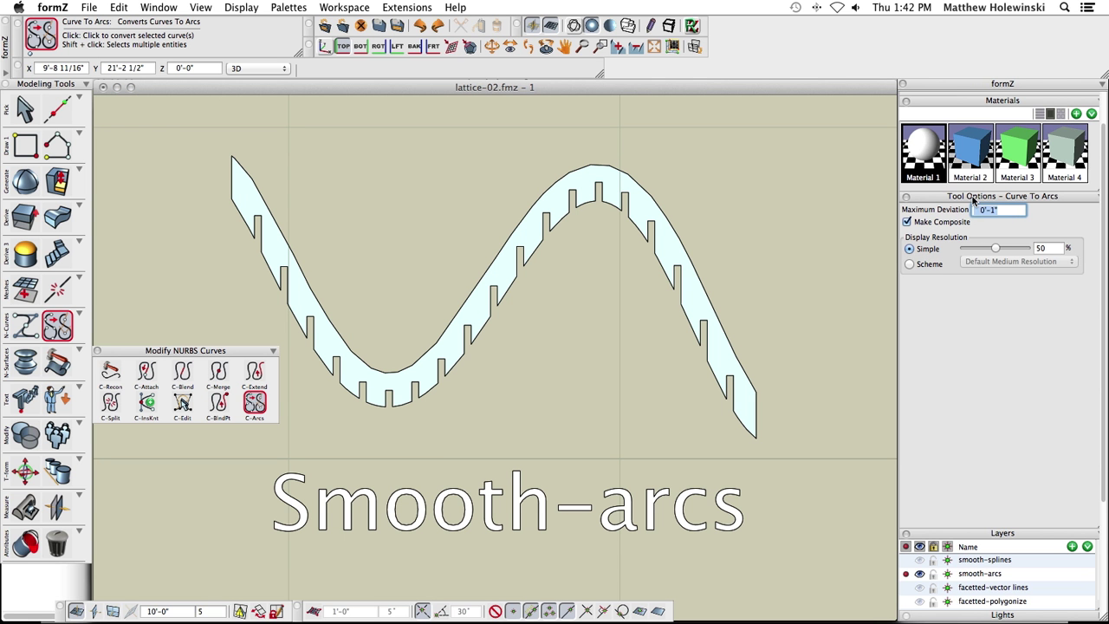
type(".125")
left_click(922, 226)
Step: Show the arc controls of the smooth-arcs rib
left_click(25, 108)
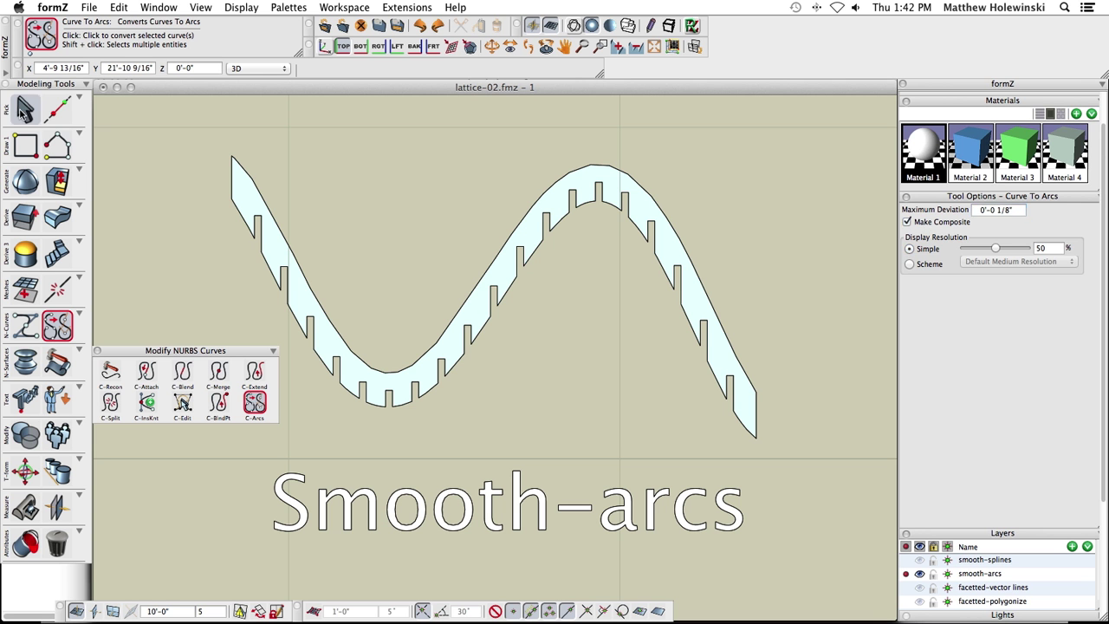
right_click(476, 300)
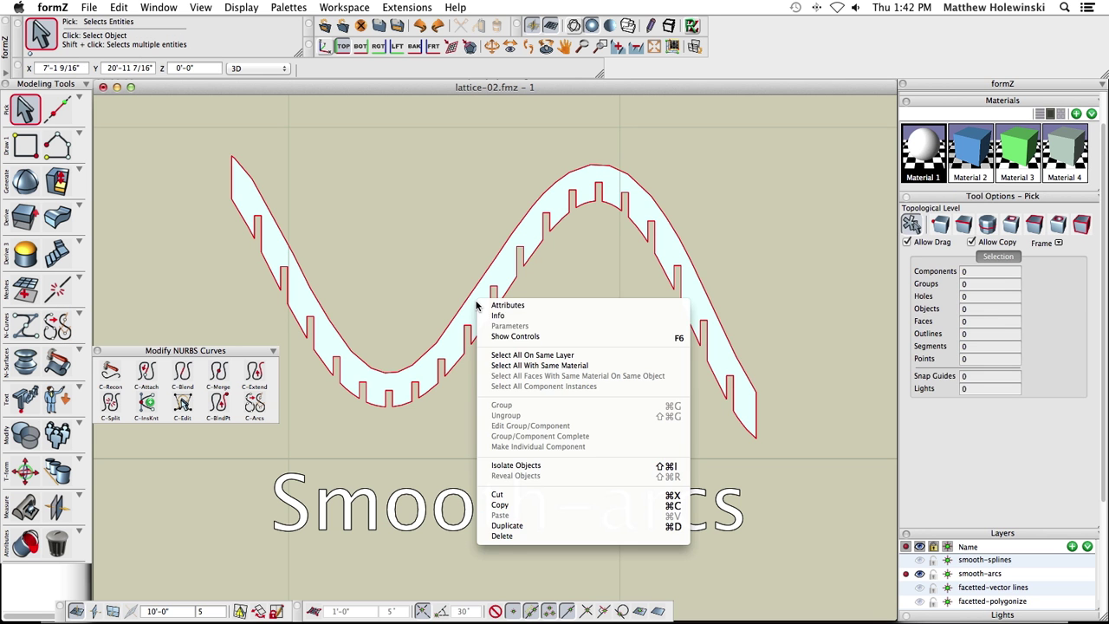
left_click(507, 337)
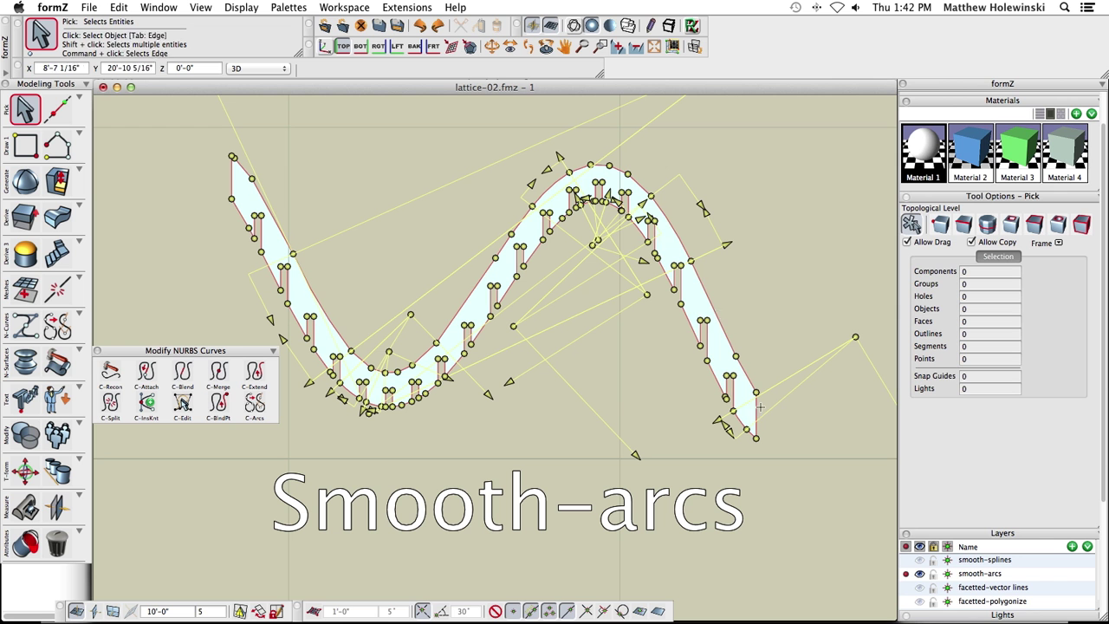
Step: Make the facetted-vector lines layer active, hide smooth-arcs, and close the Modify NURBS Curves palette
left_click(906, 587)
left_click(921, 573)
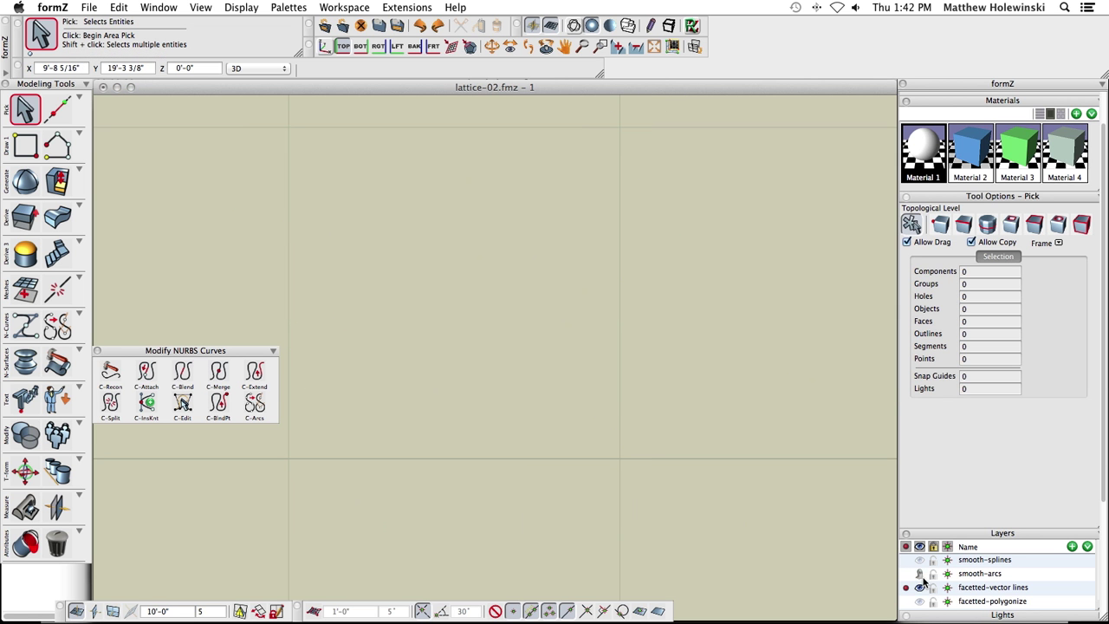
left_click(99, 351)
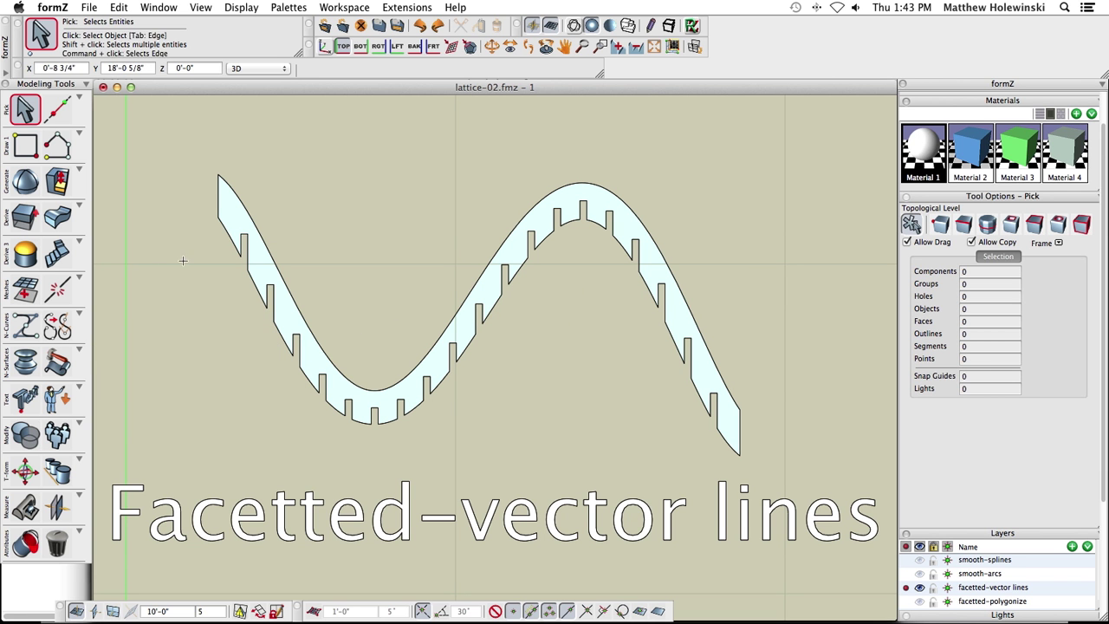
Step: Convert the facetted-vector lines rib to the Facetted model type with the Convert tool, keeping it a Composite Curve
left_click(57, 471)
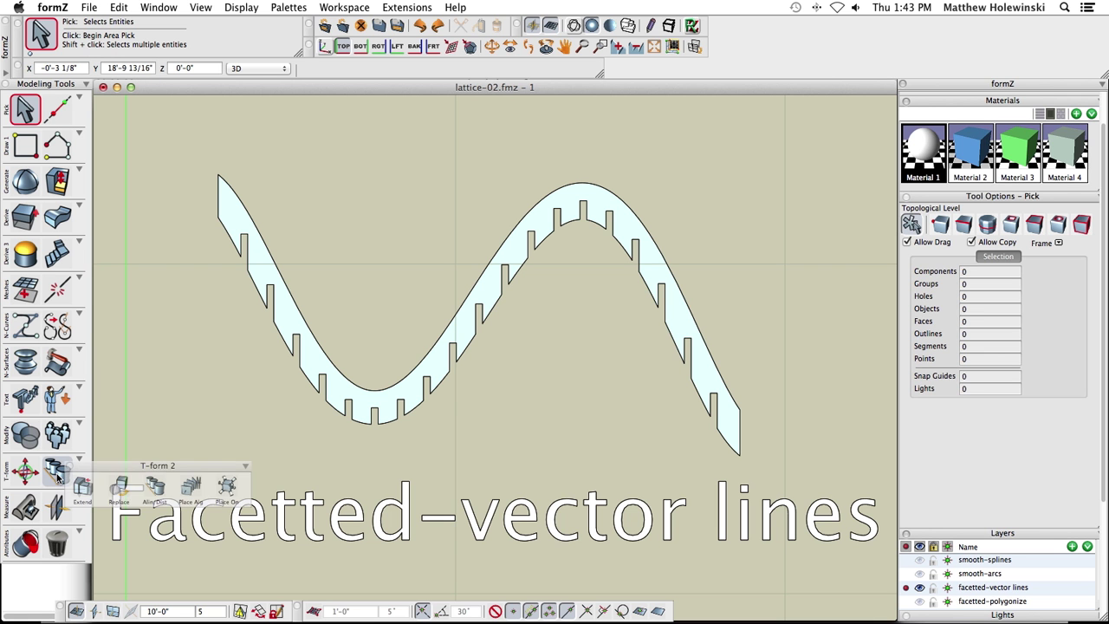
left_click(57, 513)
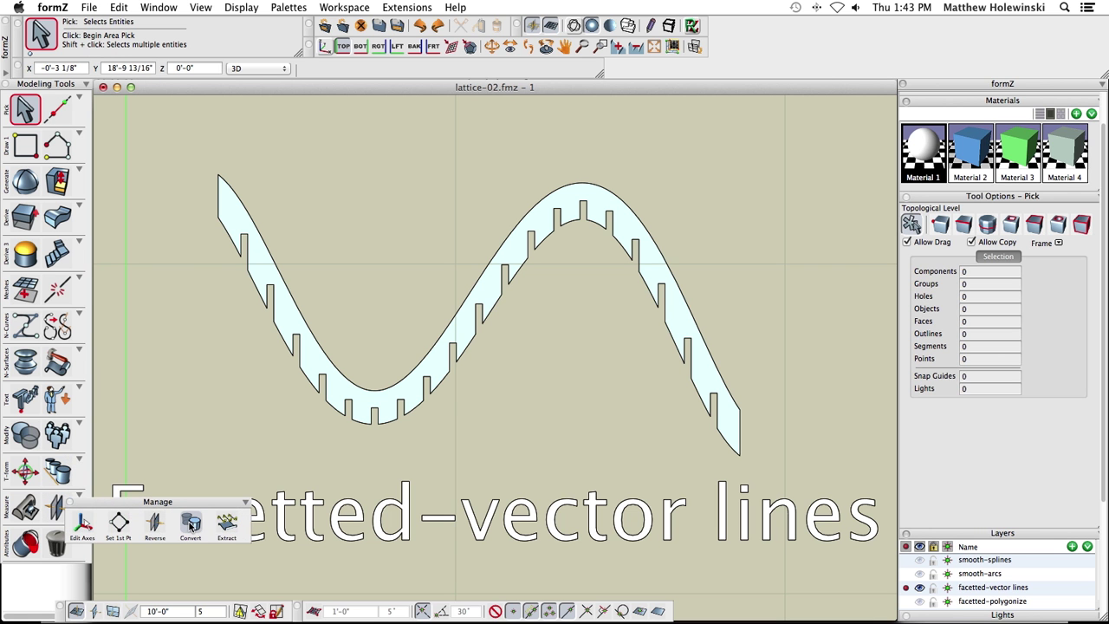
left_click_drag(174, 501, 196, 435)
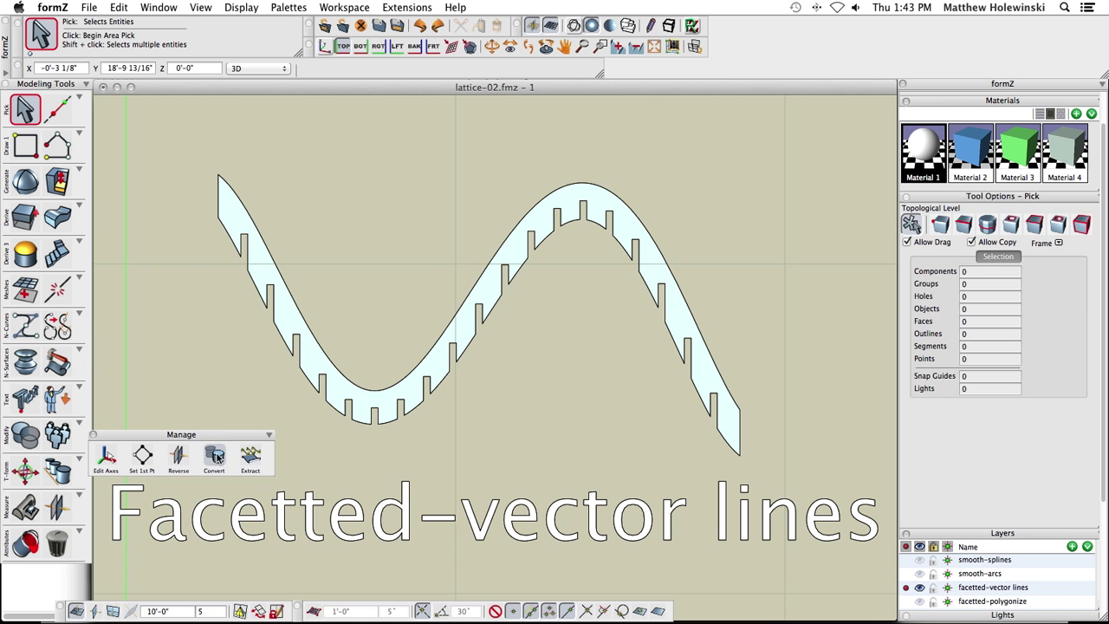
left_click(214, 457)
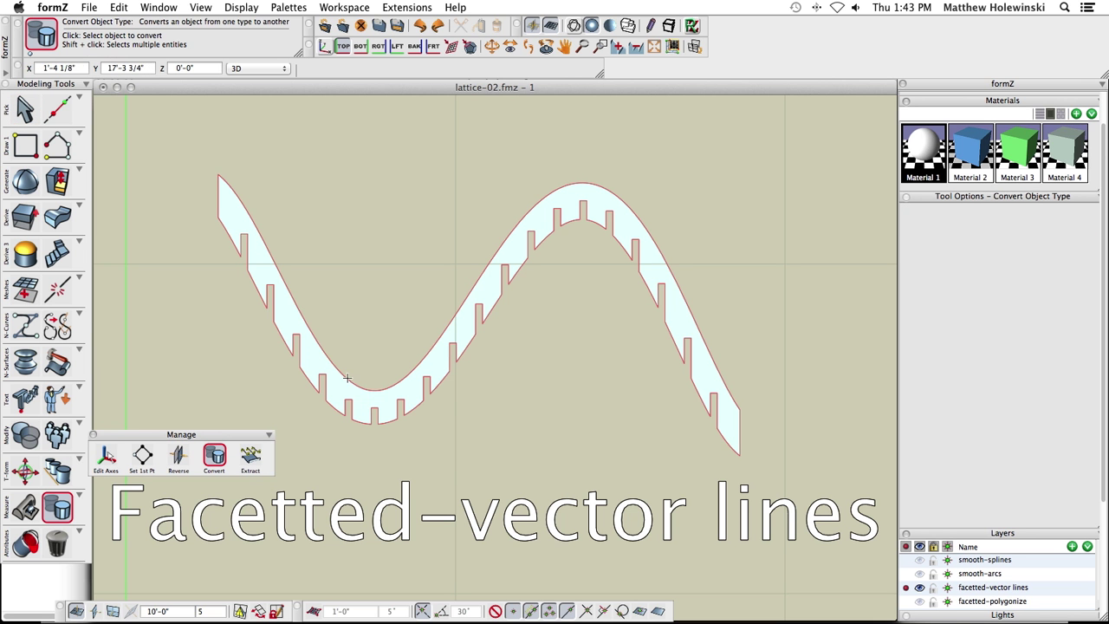
left_click(430, 359)
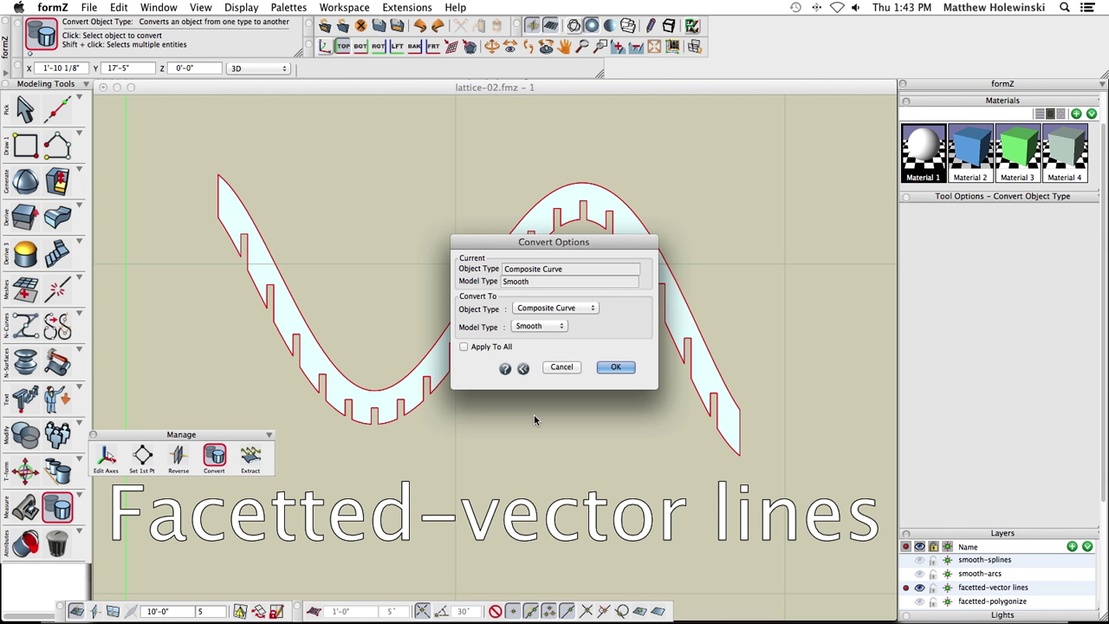
left_click(539, 326)
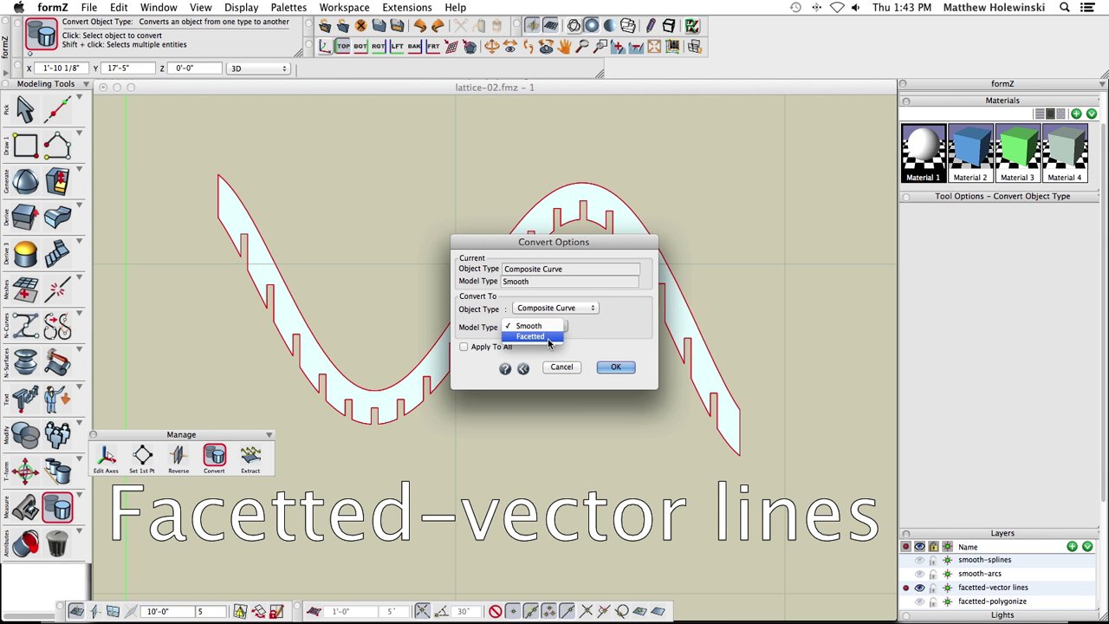
left_click(548, 337)
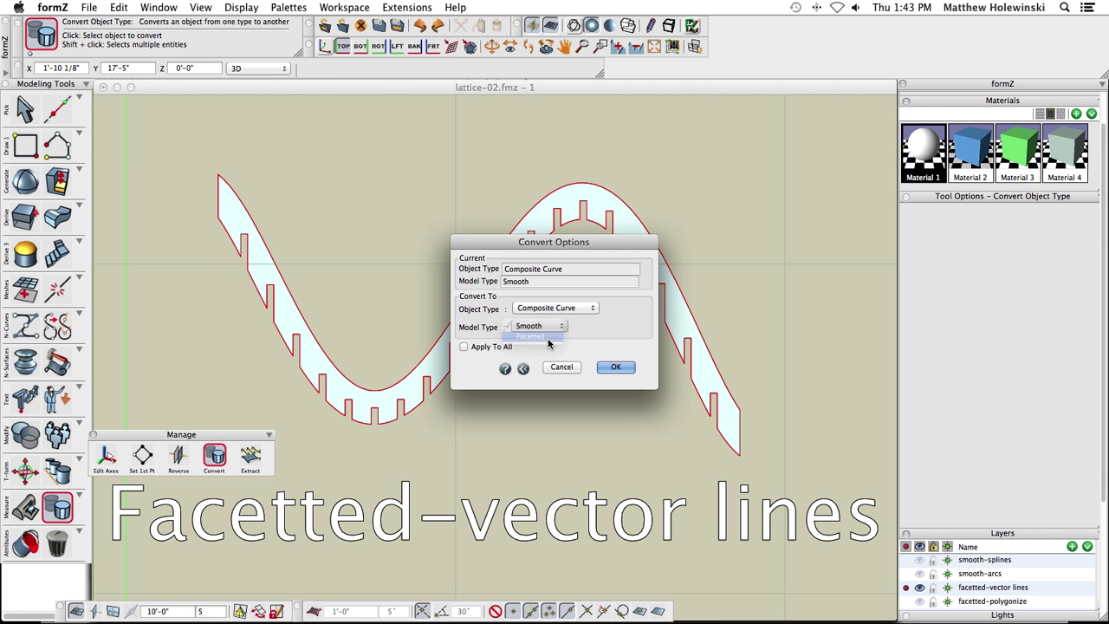
left_click(616, 367)
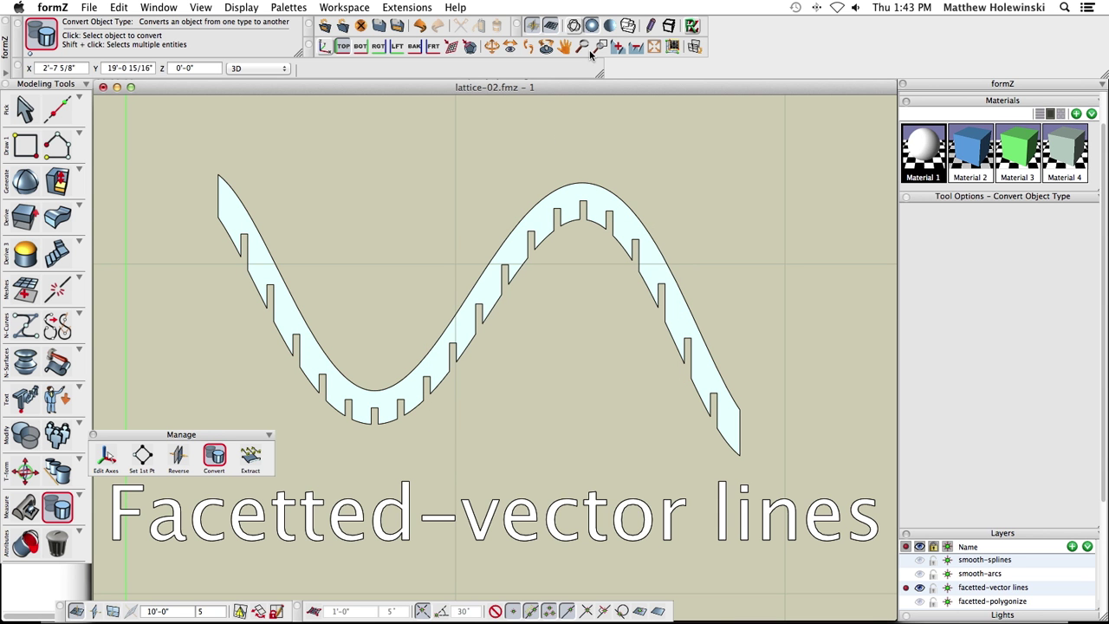
Step: Switch the display to Wire Frame and turn on Show Points in its display options
left_click(574, 26)
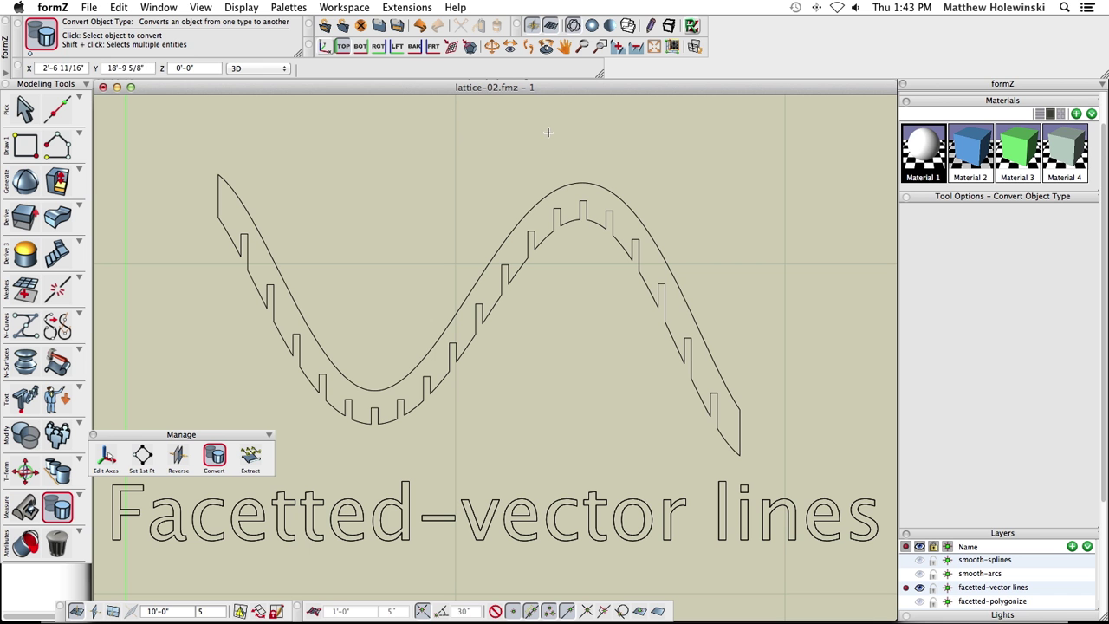
left_click(240, 8)
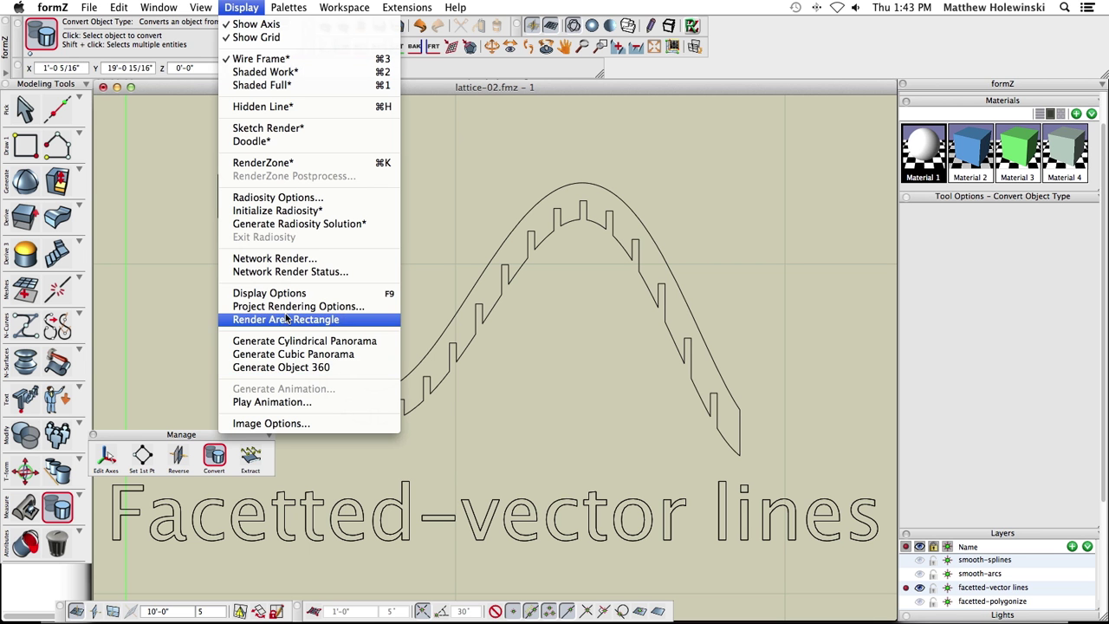
left_click(269, 293)
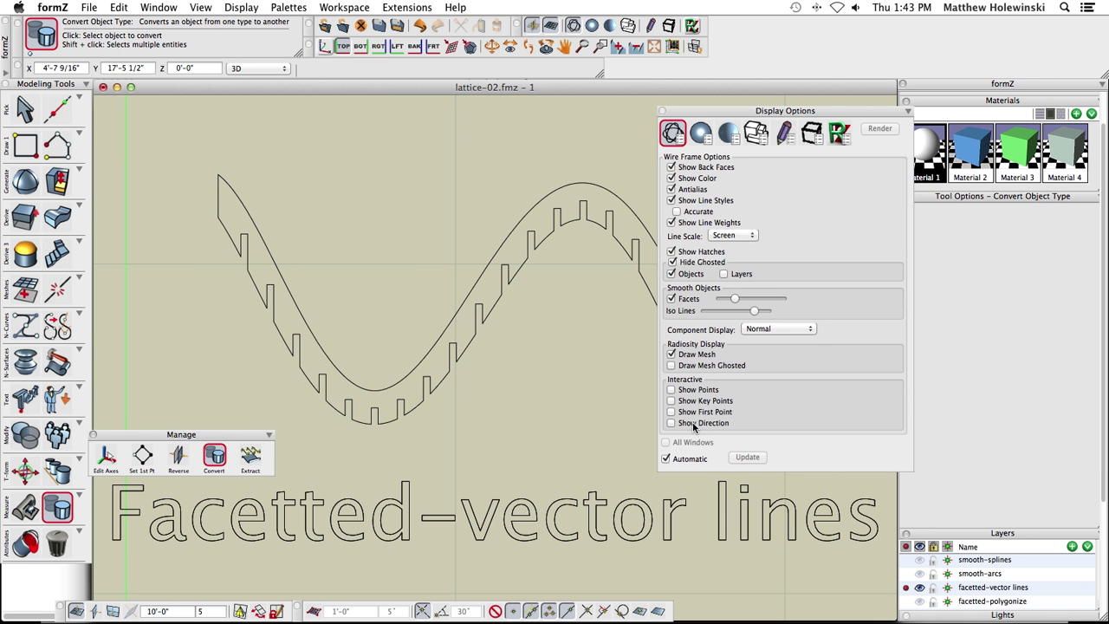
left_click(691, 391)
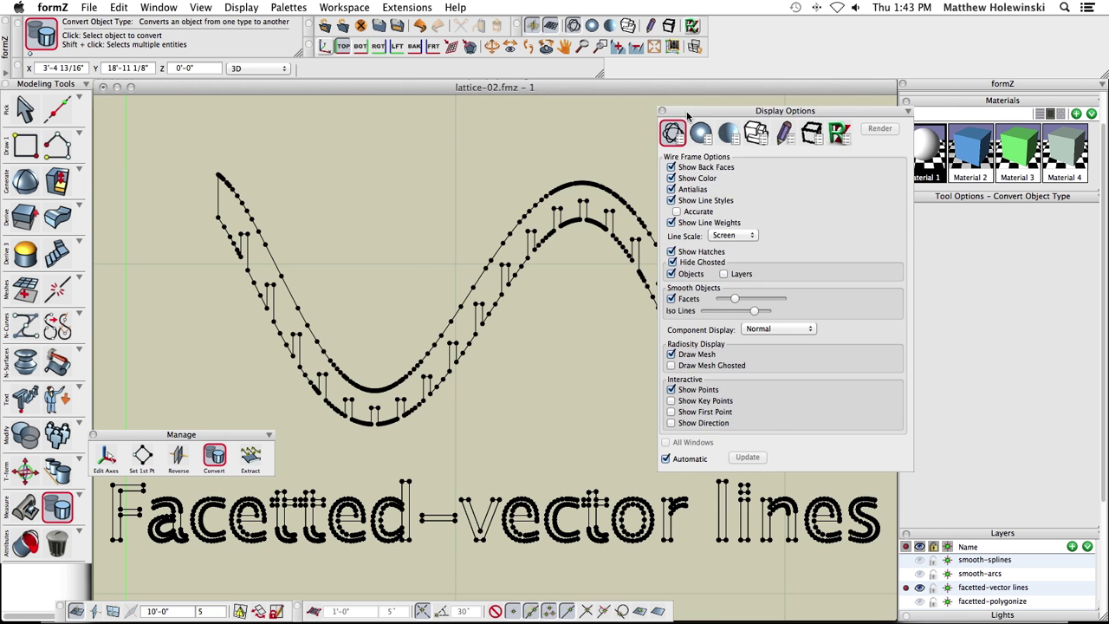
Step: Set the Display Options palette aside and examine the facet points along the rib's upper curve and notches up close
left_click_drag(684, 111, 907, 175)
scroll(530, 227, "up", 3)
scroll(531, 226, "up", 5)
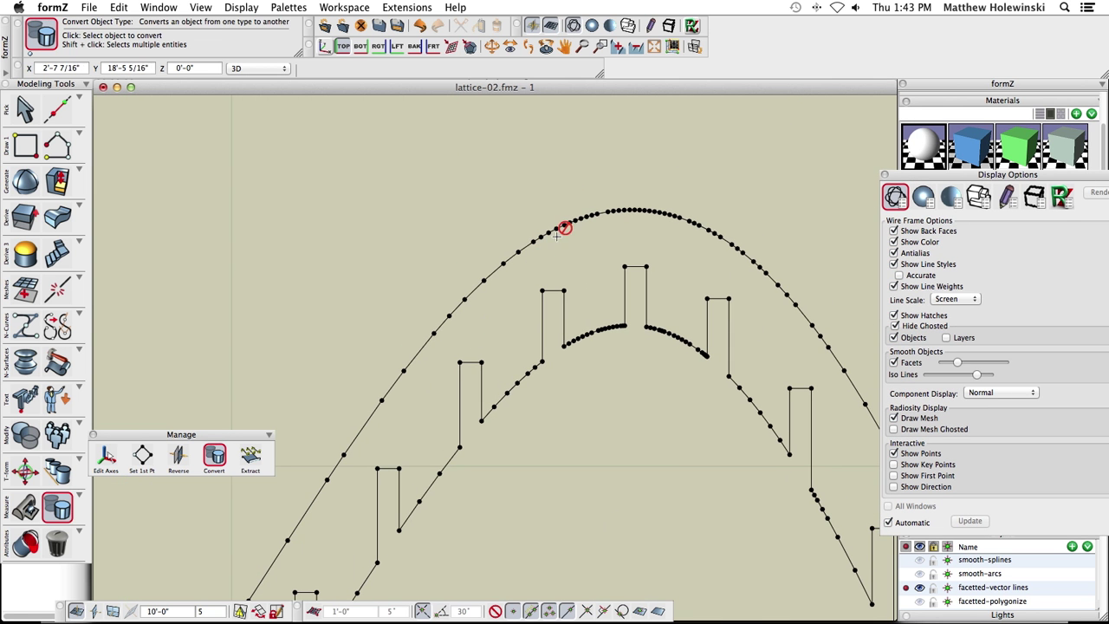
scroll(517, 257, "up", 3)
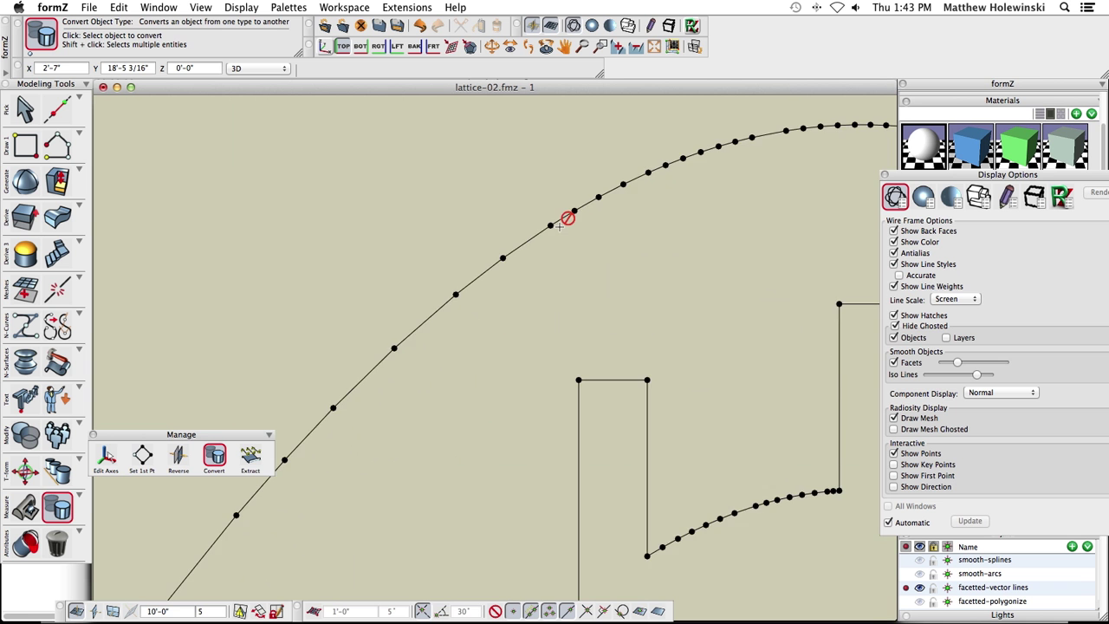
Step: Compare the facet point spacing along the whole vector-line rib with close-ups of its upper curve and notches
scroll(563, 221, "down", 5)
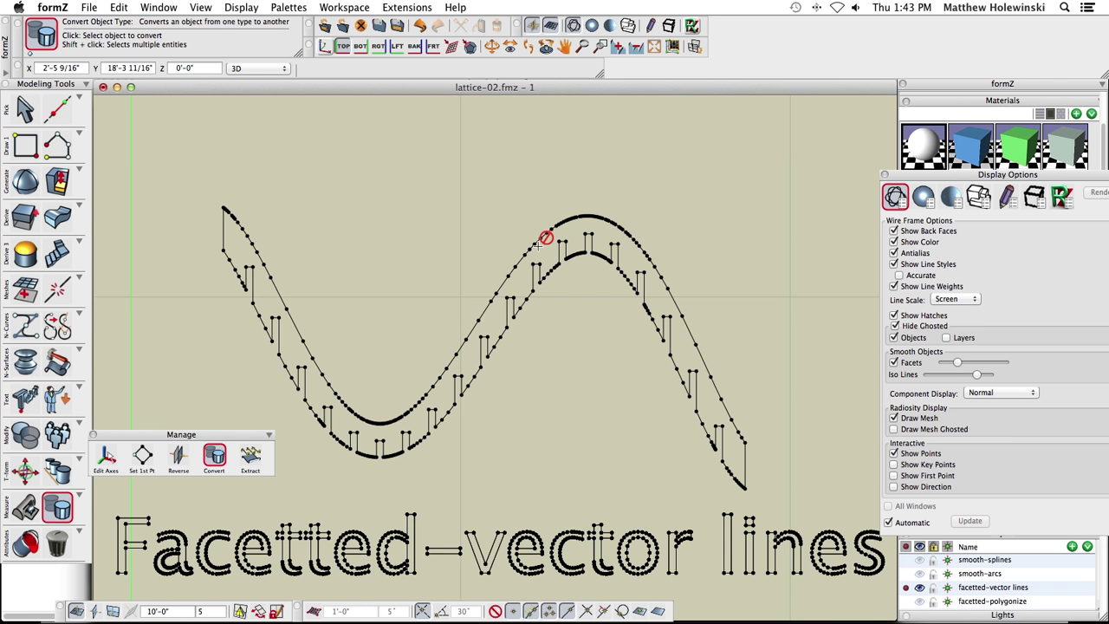
scroll(537, 247, "up", 5)
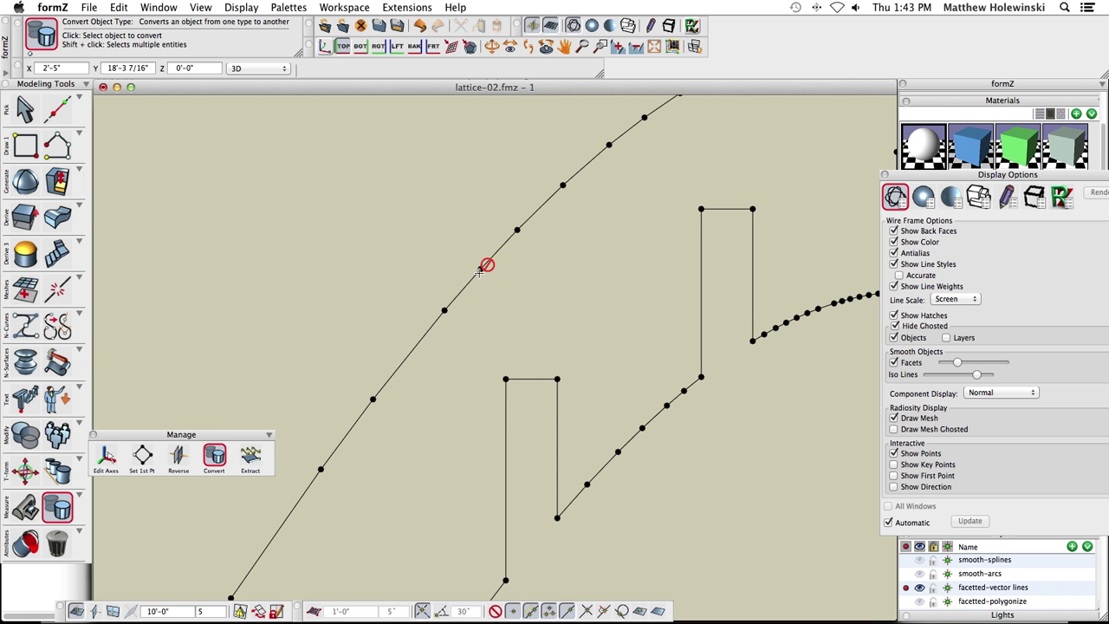
scroll(570, 194, "down", 3)
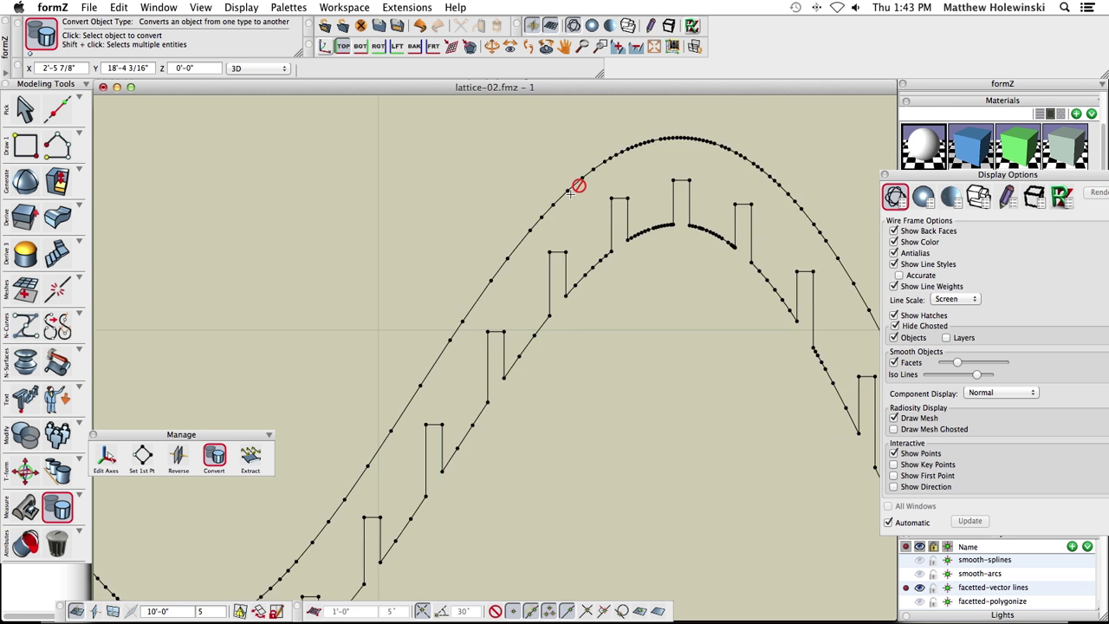
scroll(577, 181, "down", 5)
scroll(618, 196, "up", 4)
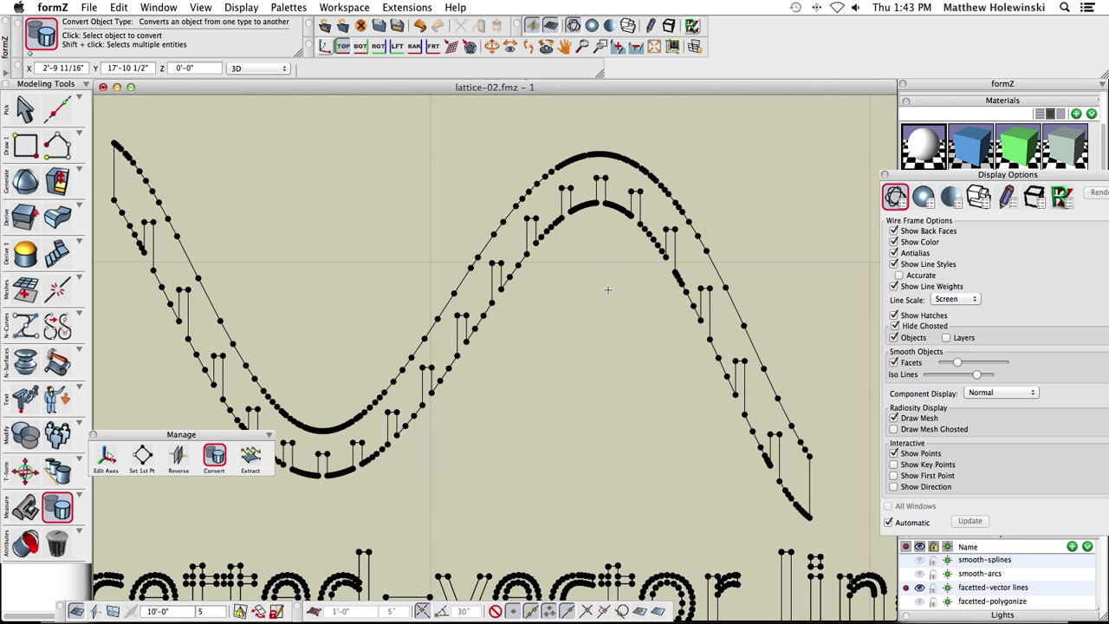
scroll(607, 289, "down", 2)
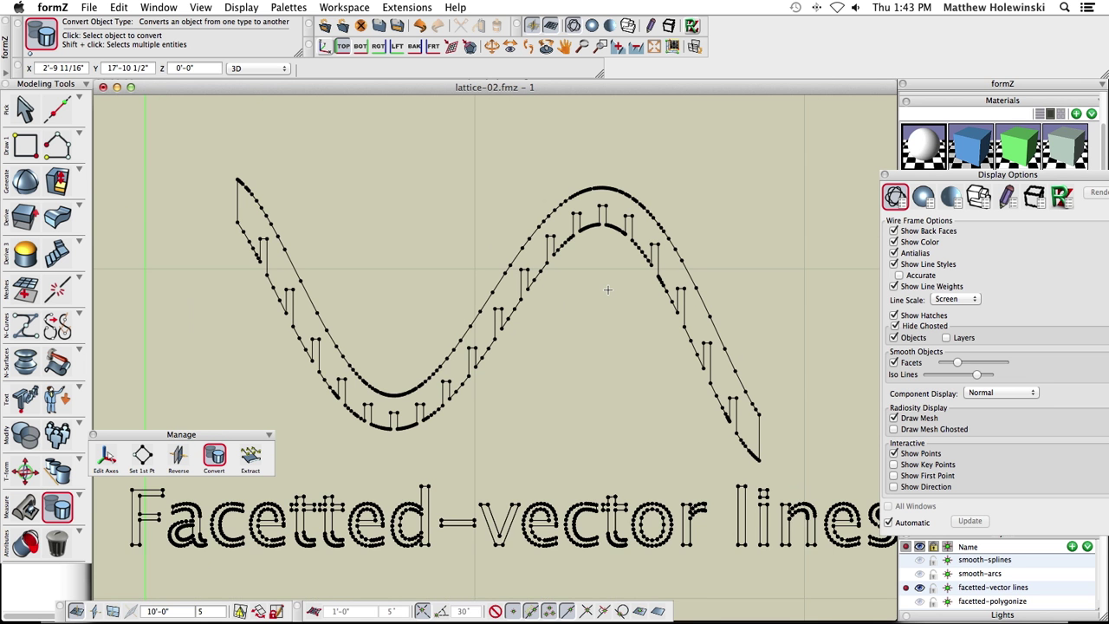
scroll(608, 290, "right", 2)
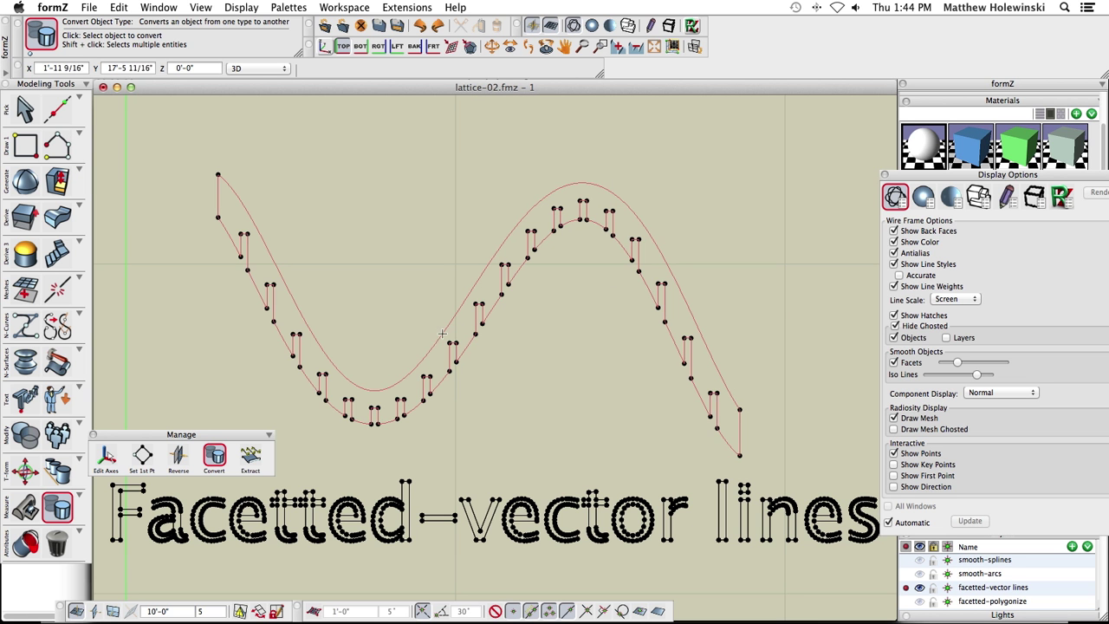
Step: Pick the smooth rib outline and close the Display Options palette
left_click(24, 108)
left_click(427, 357)
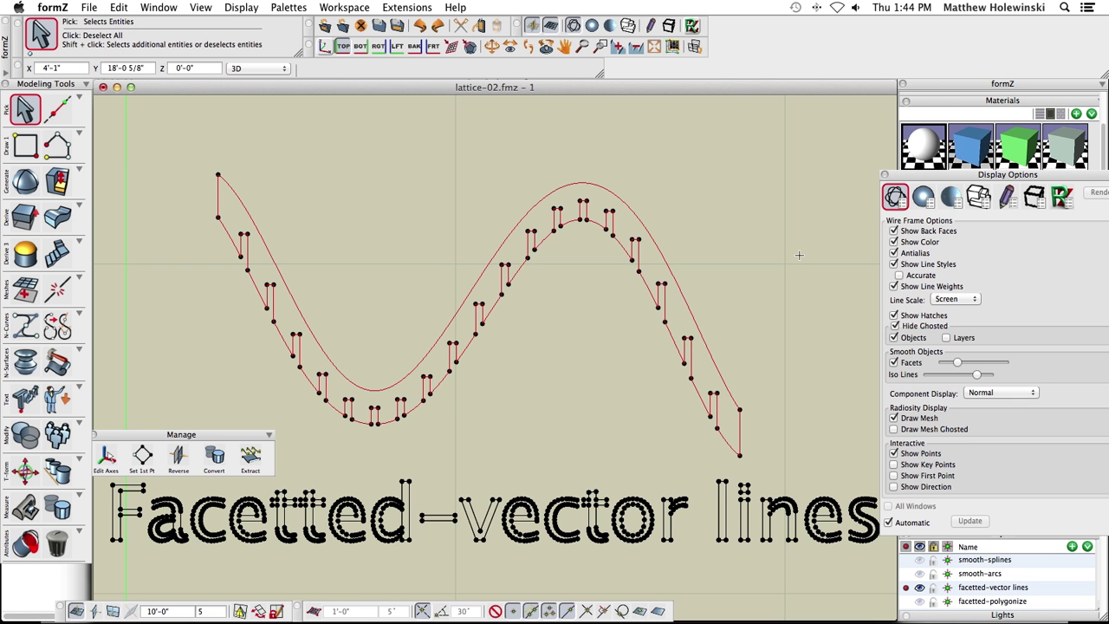
left_click(885, 174)
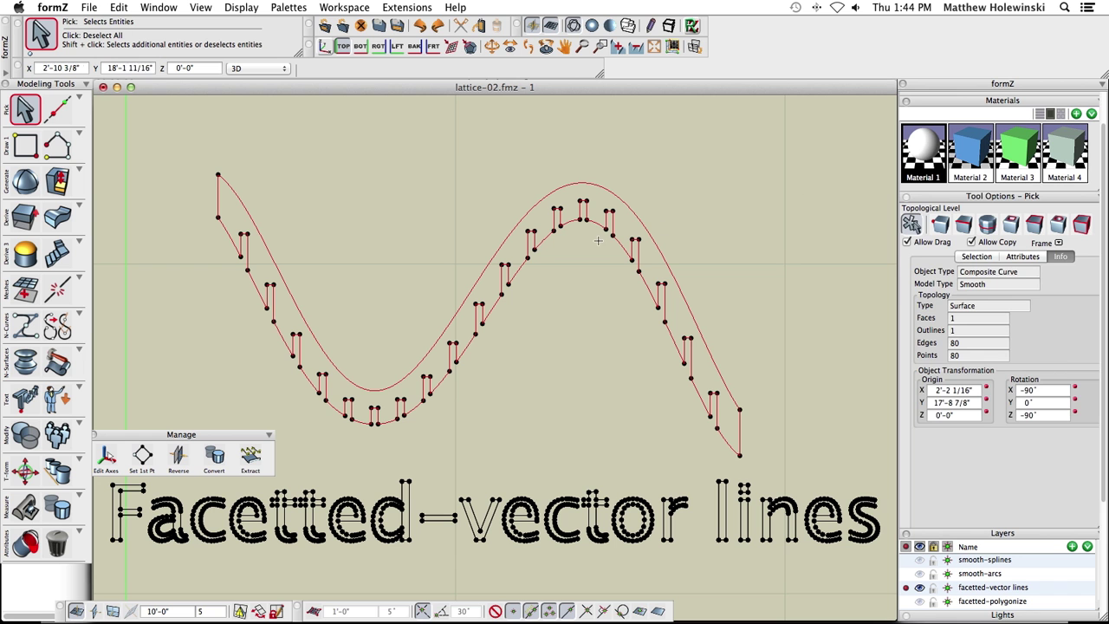
Step: Switch the selected rib's Display Resolution attribute from a scheme to Simple, at 90%
left_click(1022, 256)
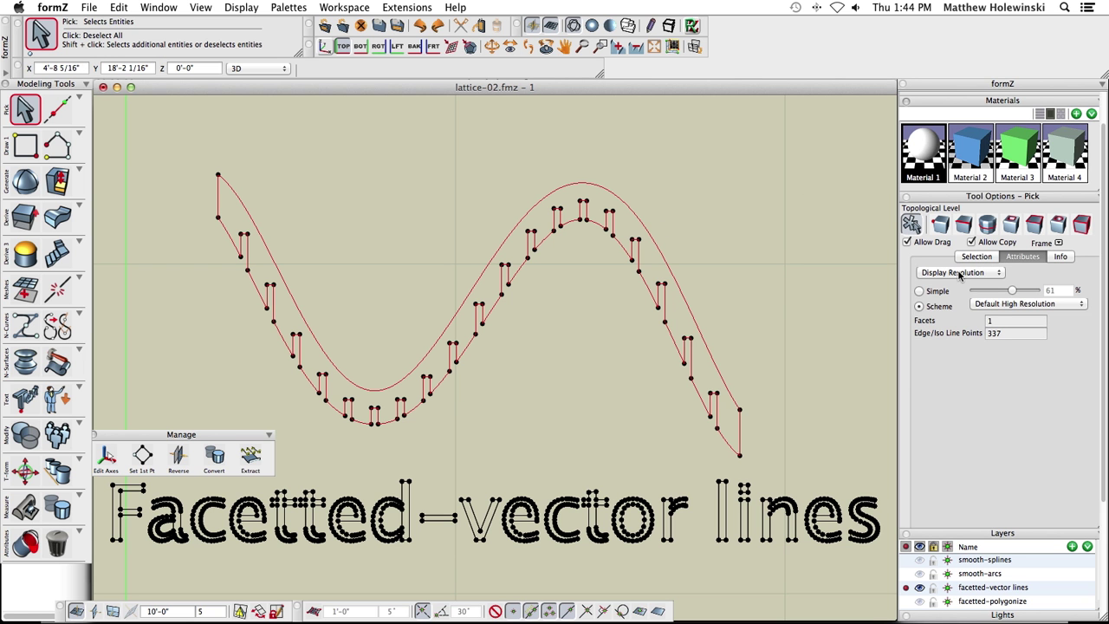
left_click(959, 273)
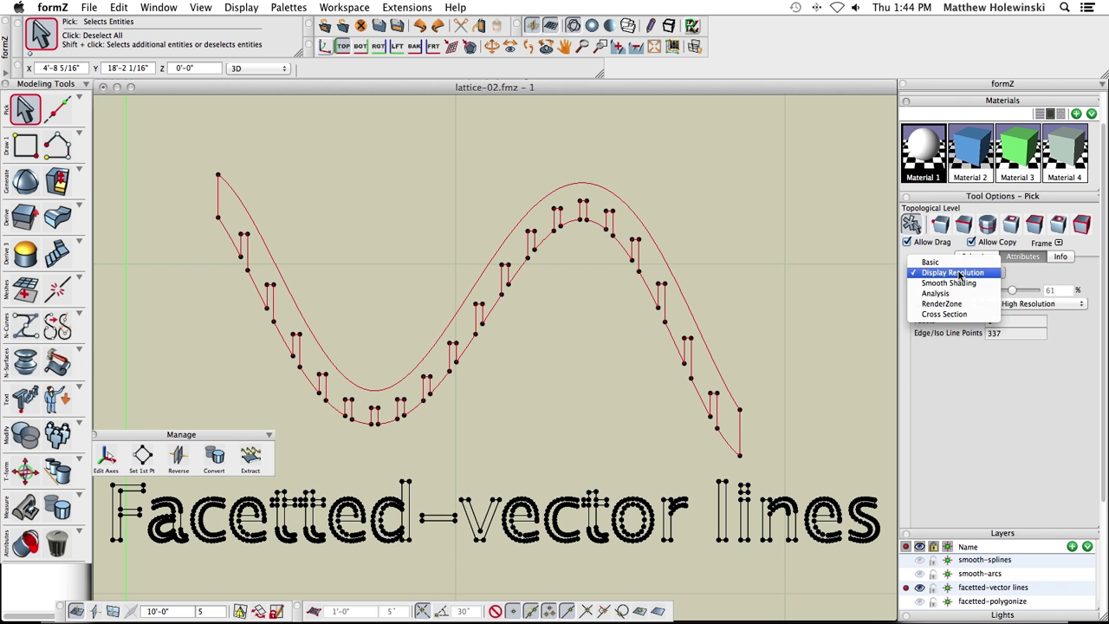
left_click(959, 274)
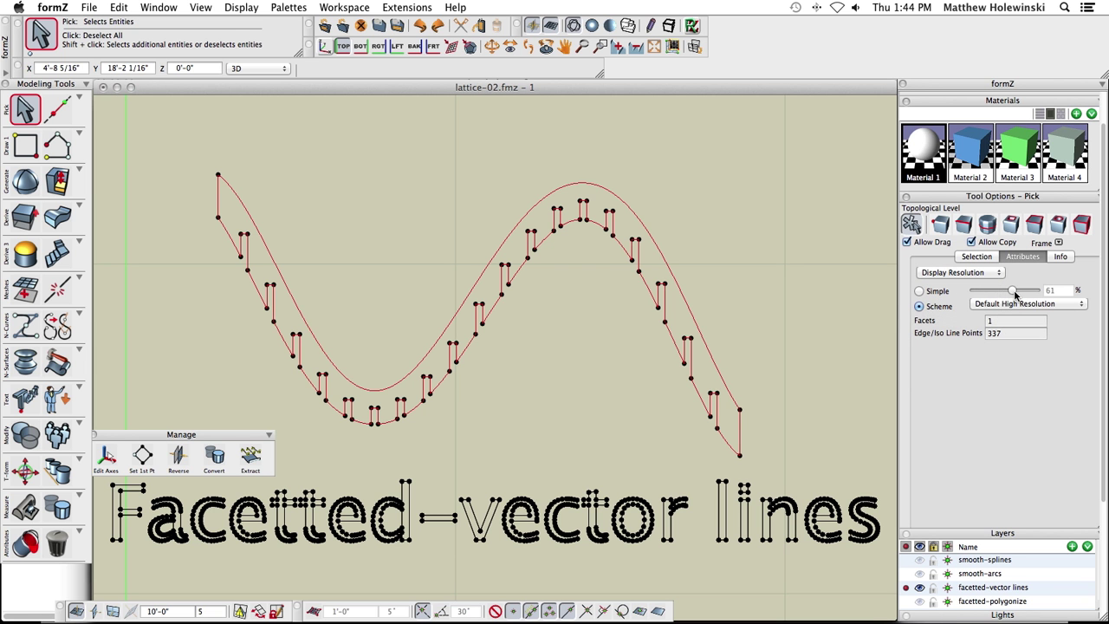
left_click(919, 291)
left_click_drag(1014, 294, 985, 295)
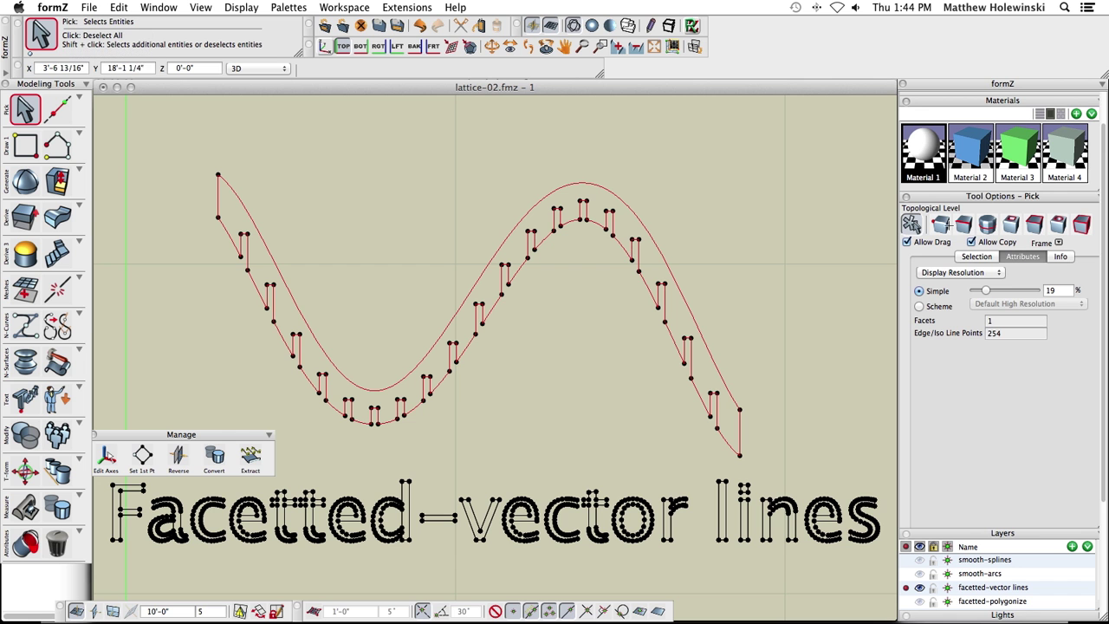
mouse_move(988, 294)
left_mouse_down()
mouse_move(1036, 296)
mouse_move(985, 294)
left_mouse_up()
left_click_drag(986, 295, 1031, 294)
Step: Try converting the rib to a Plain Object with the Facetted model type and inspect the points around its crest
left_click(214, 456)
left_click(555, 350)
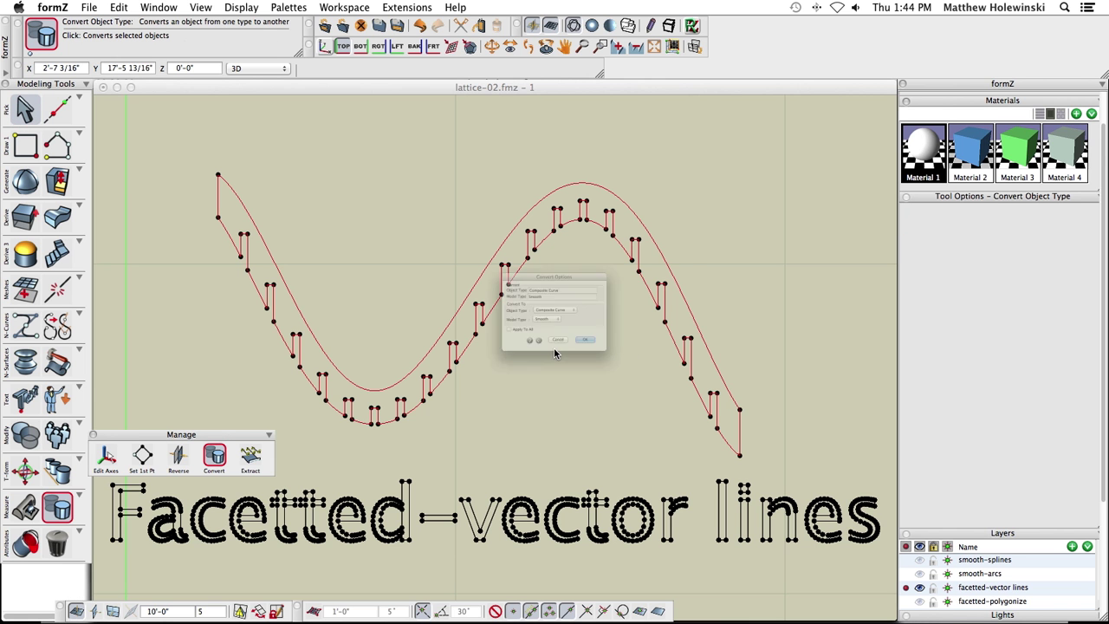
left_click(555, 326)
left_click(547, 338)
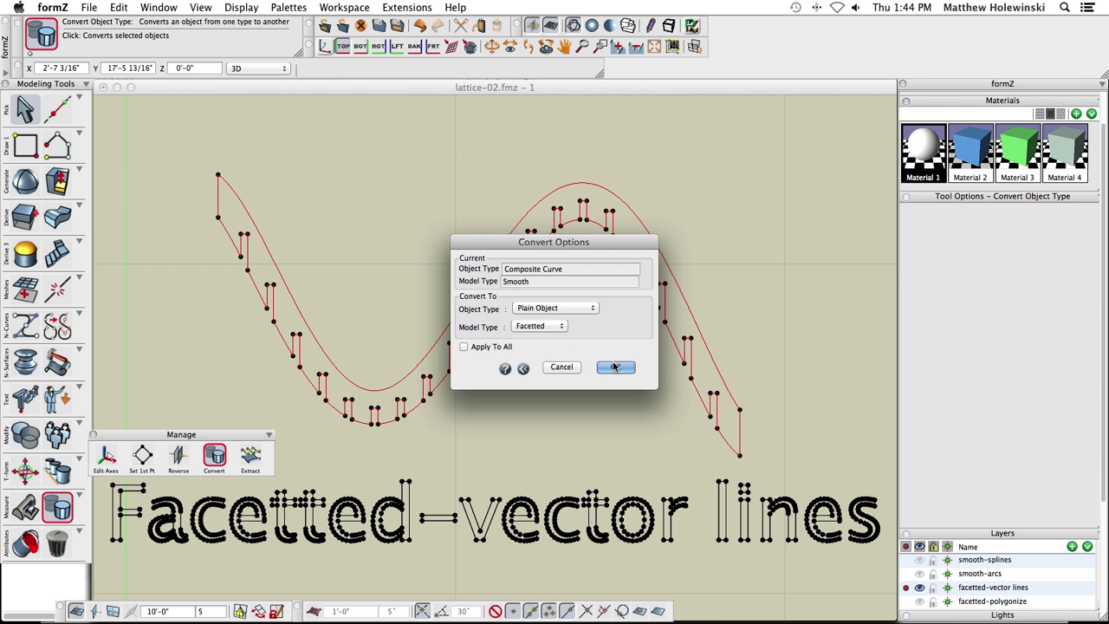
left_click(615, 367)
scroll(579, 185, "up", 5)
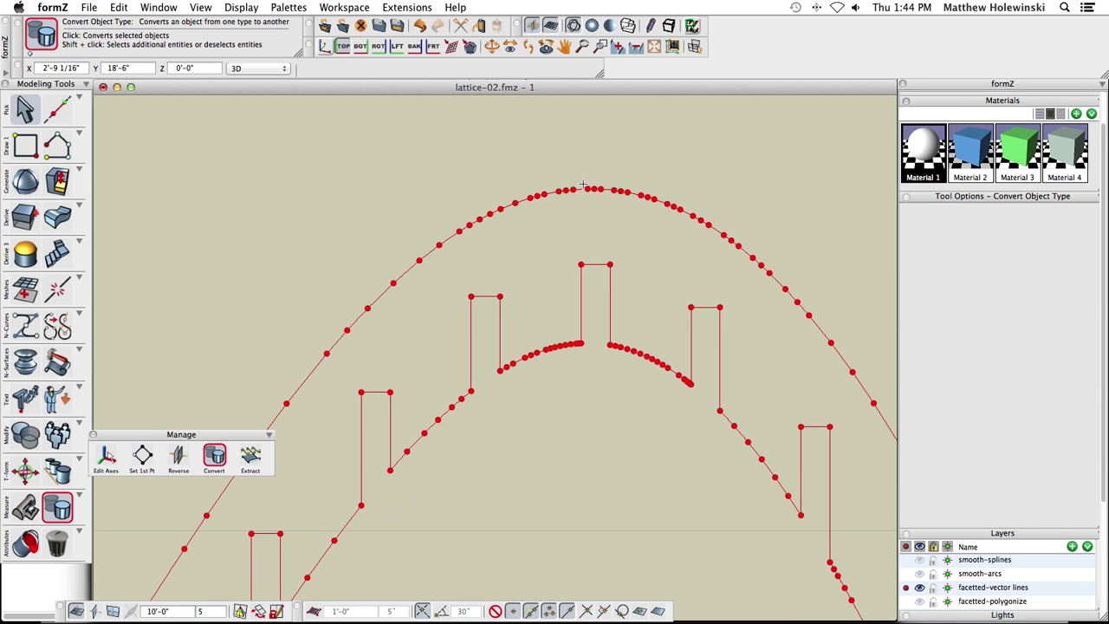
scroll(580, 187, "down", 8)
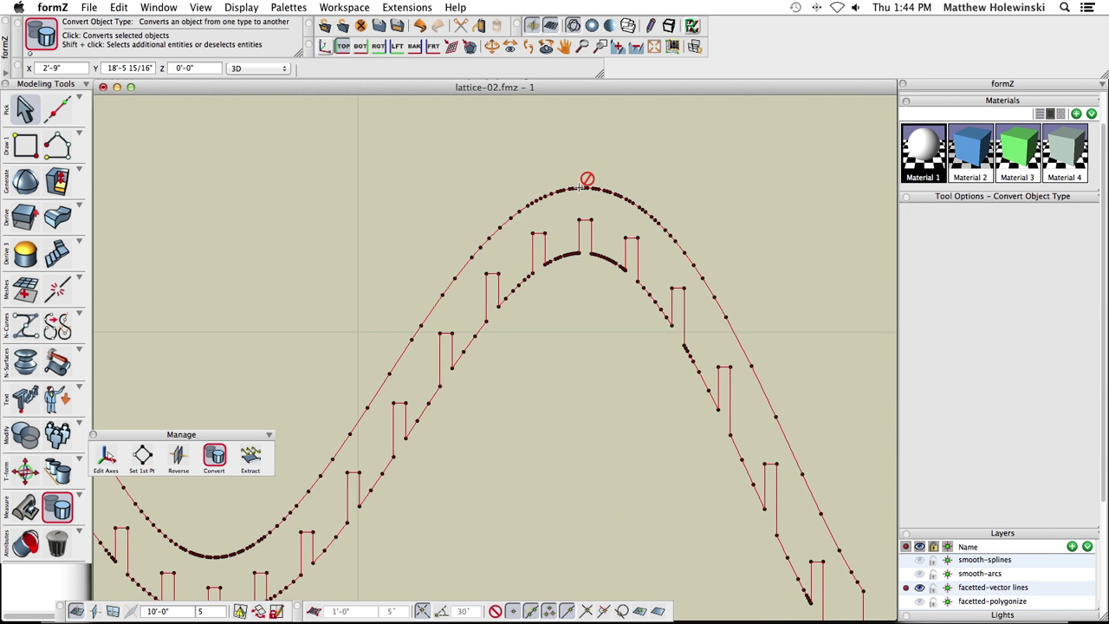
scroll(586, 275, "up", 3)
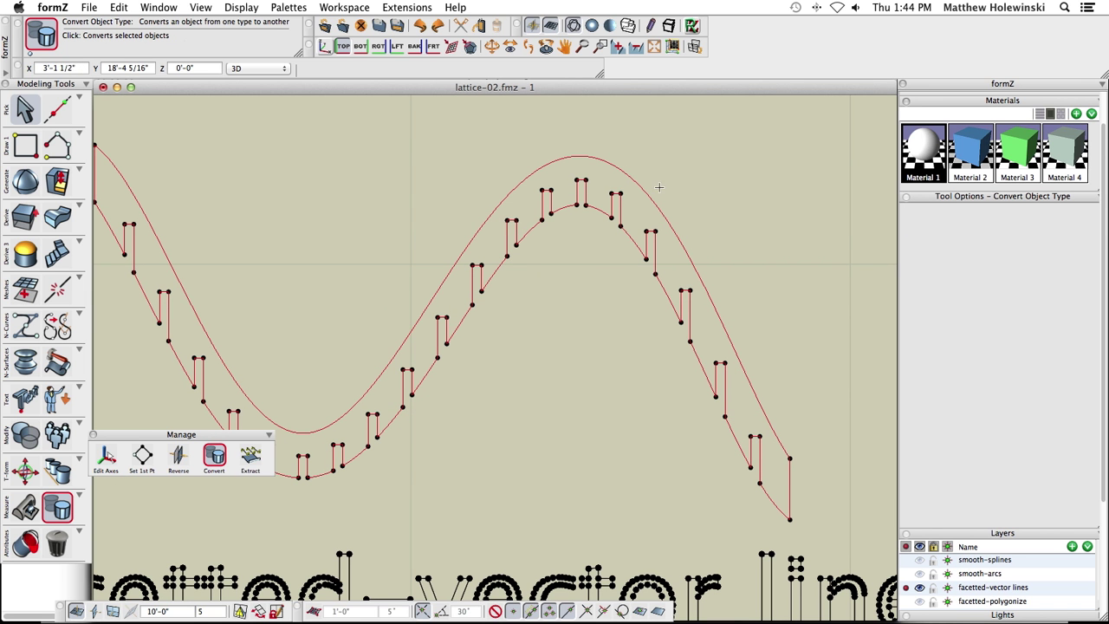
Step: Set the rib's Simple display resolution to 8%
left_click(656, 217)
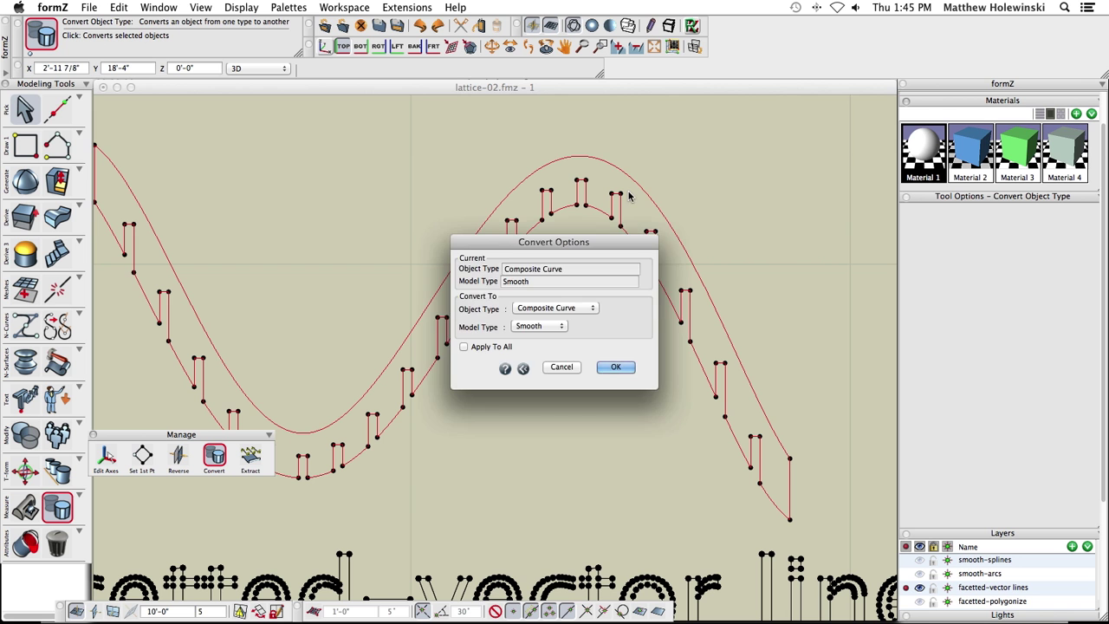
left_click(561, 367)
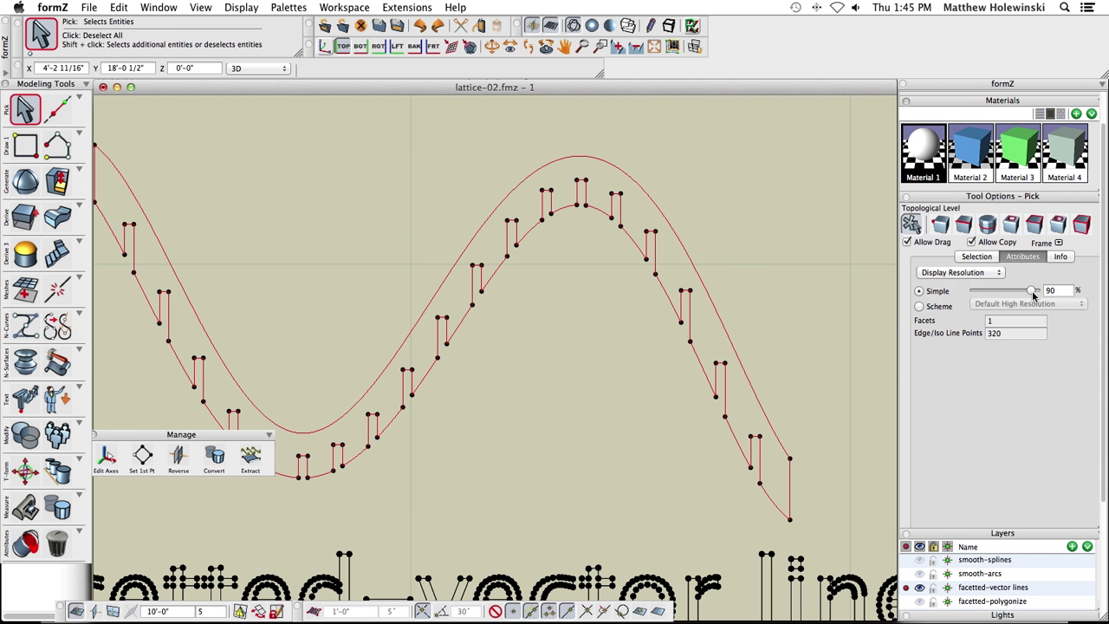
left_click_drag(1033, 295, 982, 300)
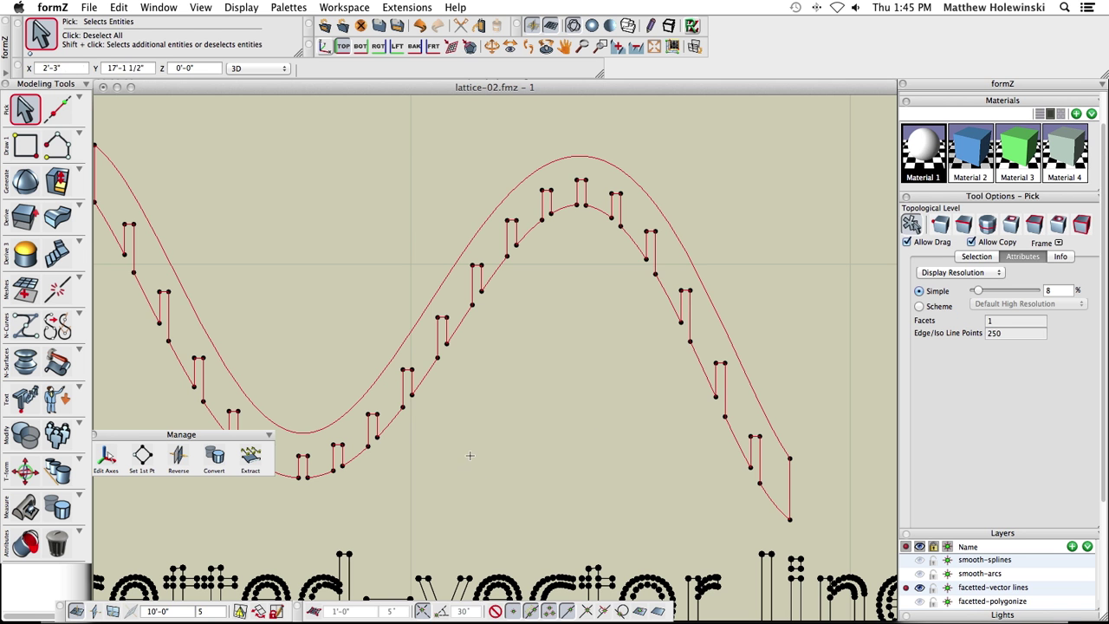
Step: Convert the low-resolution rib to the Facetted model type and inspect the points along its crest and notches
left_click(214, 457)
left_click(355, 409)
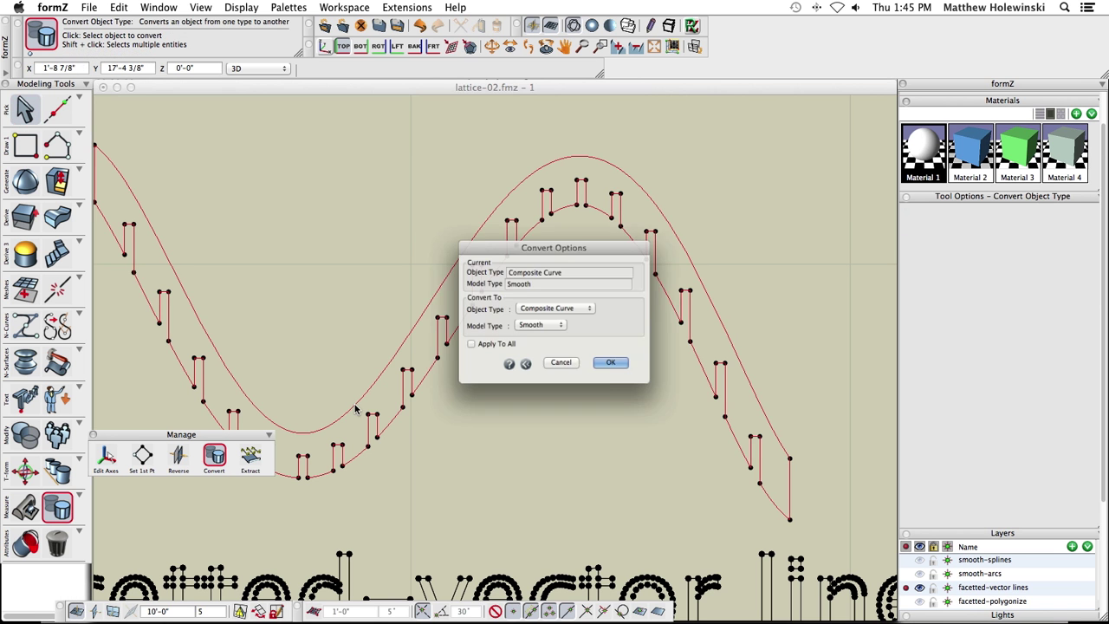
left_click(551, 326)
left_click(551, 340)
left_click(616, 367)
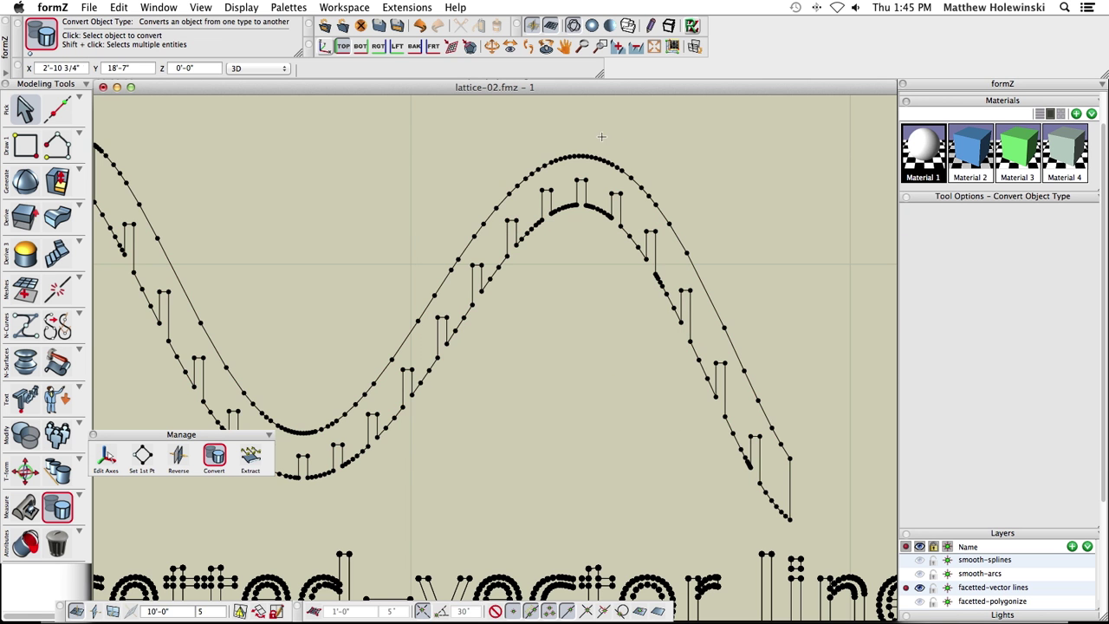
scroll(589, 162, "up", 3)
scroll(730, 217, "down", 5)
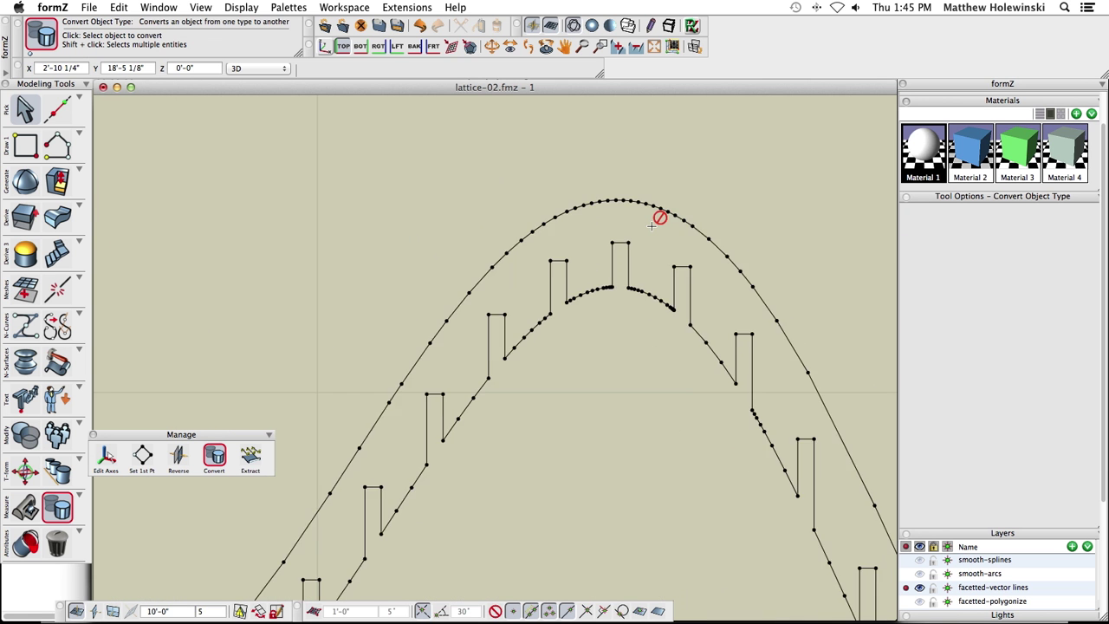
scroll(641, 291, "up", 1)
scroll(636, 290, "up", 2)
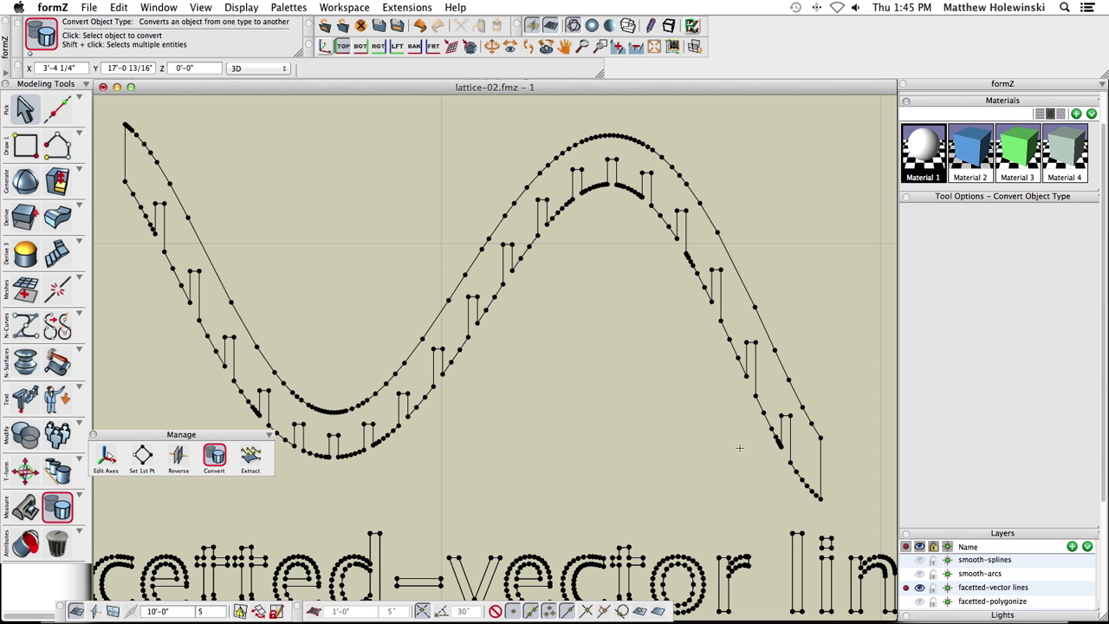
Step: Make the facetted-polygonize layer active and visible, hide facetted-vector lines, and close the Manage palette
left_click(919, 601)
left_click(919, 588)
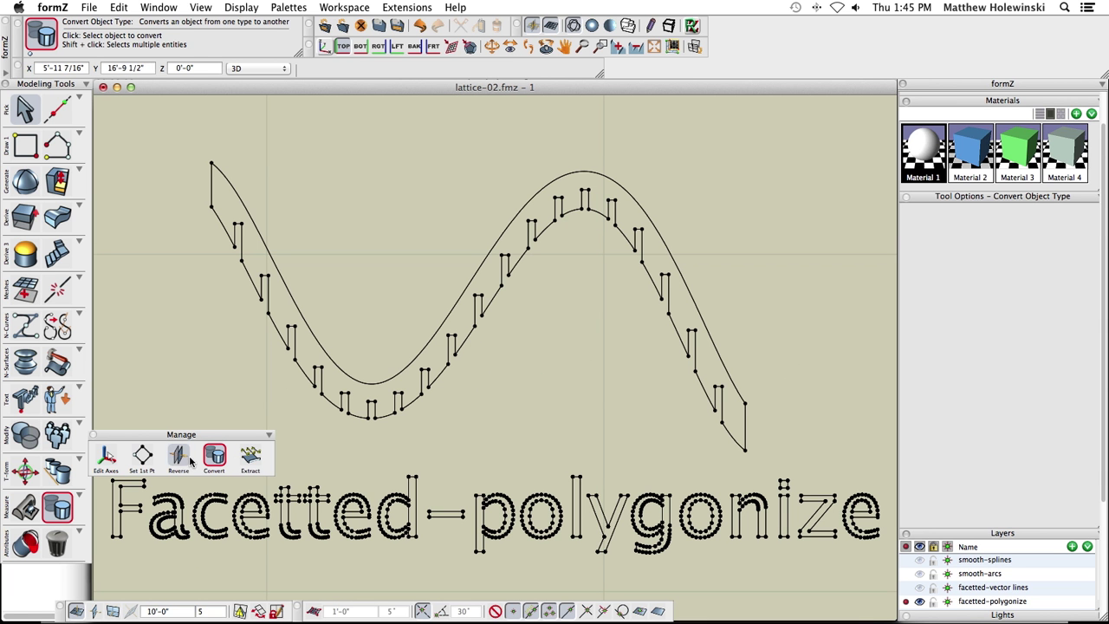
left_click(93, 435)
Step: Float the Meshes palette above the rib and activate the Polygonize tool
left_click(24, 288)
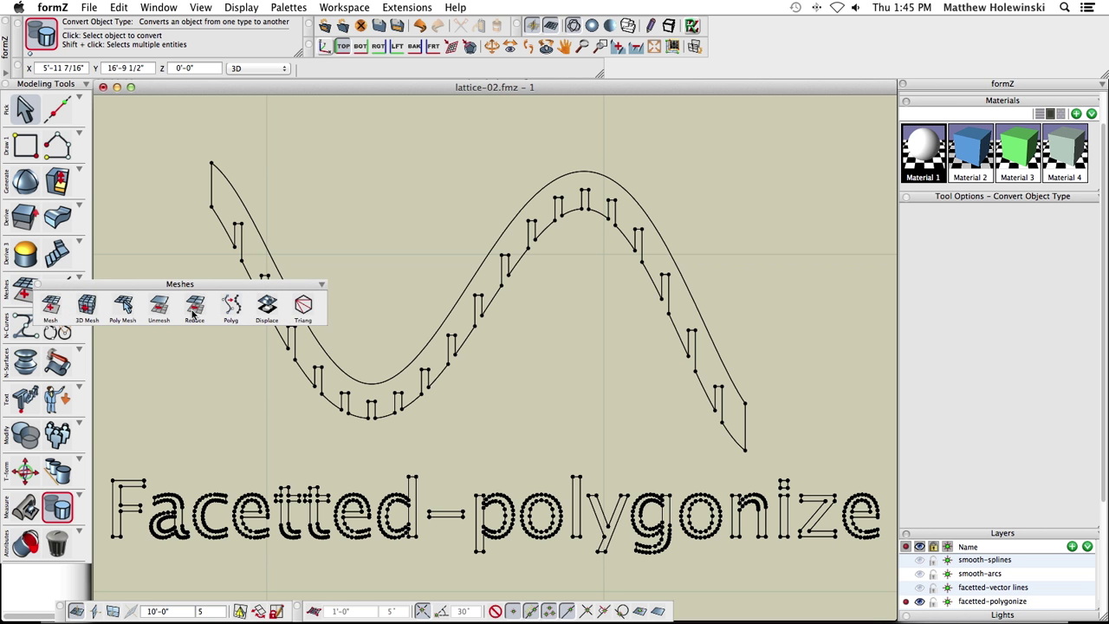
left_click_drag(234, 284, 357, 108)
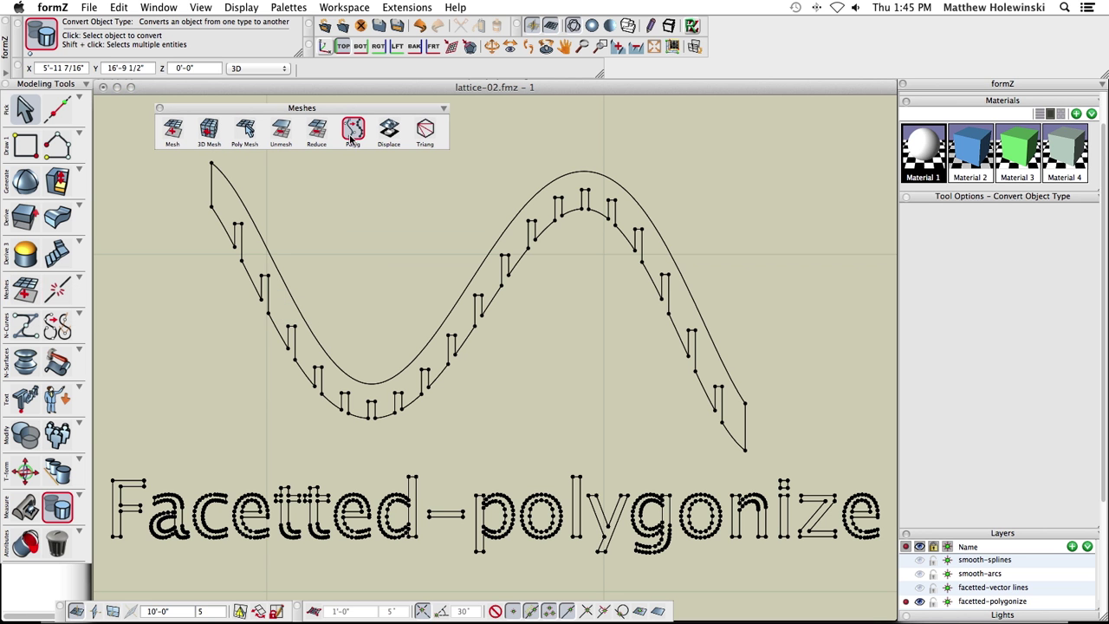
left_click(352, 132)
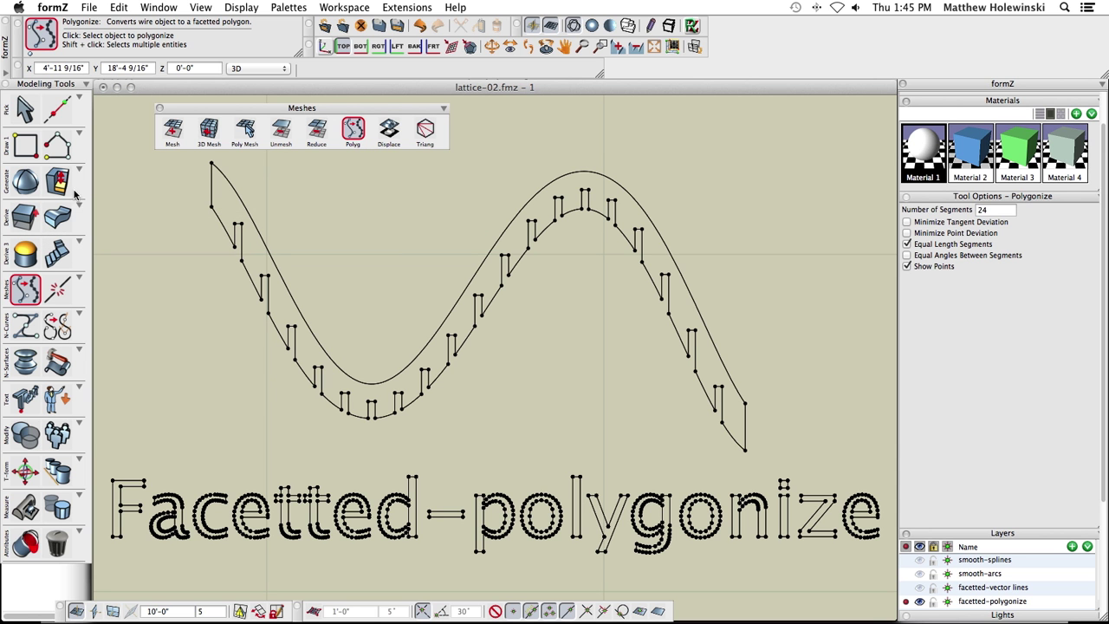
Step: Derive the rib's long upper curve as a separate object with Derive Segments
mouse_move(24, 216)
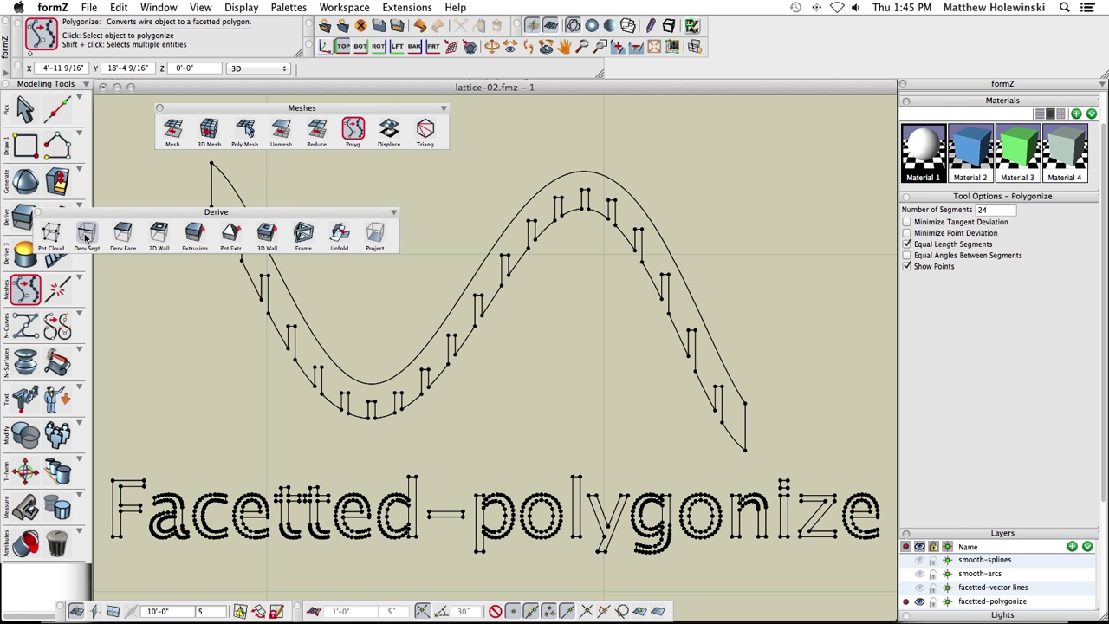
left_click(87, 236)
left_click(341, 371)
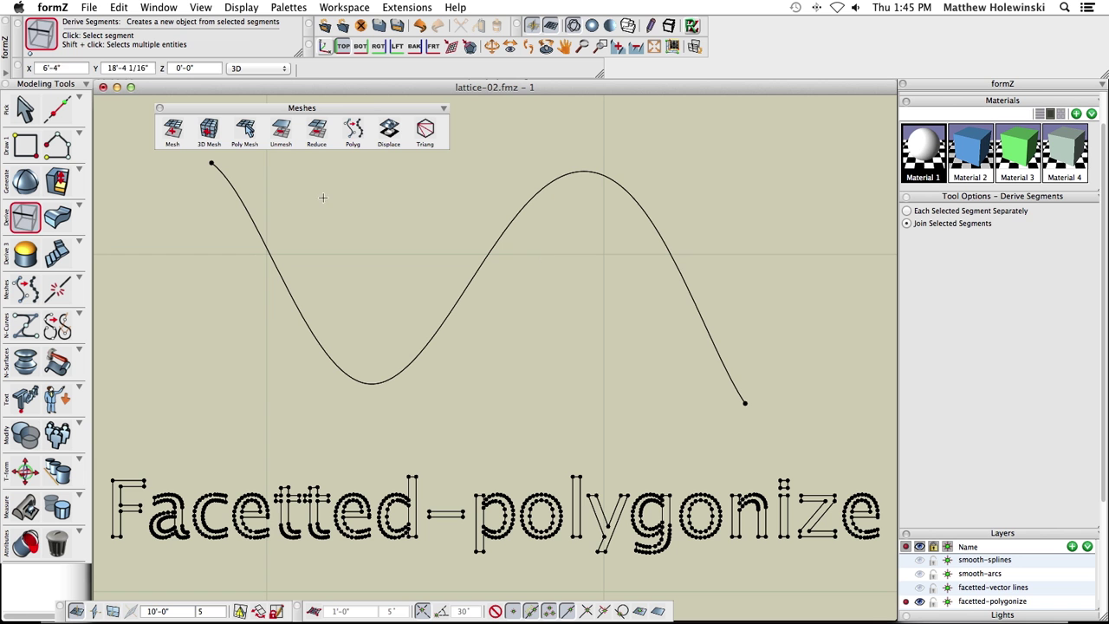
Step: Polygonize the derived curve into 24 equal-length segments
left_click(353, 130)
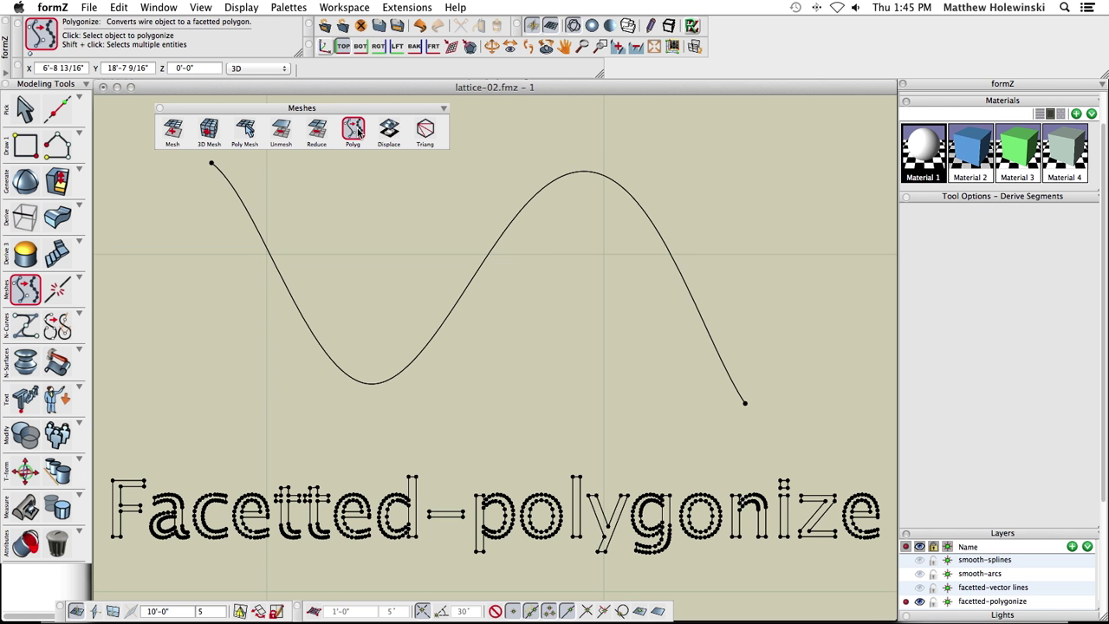
left_click(533, 194)
left_click(535, 195)
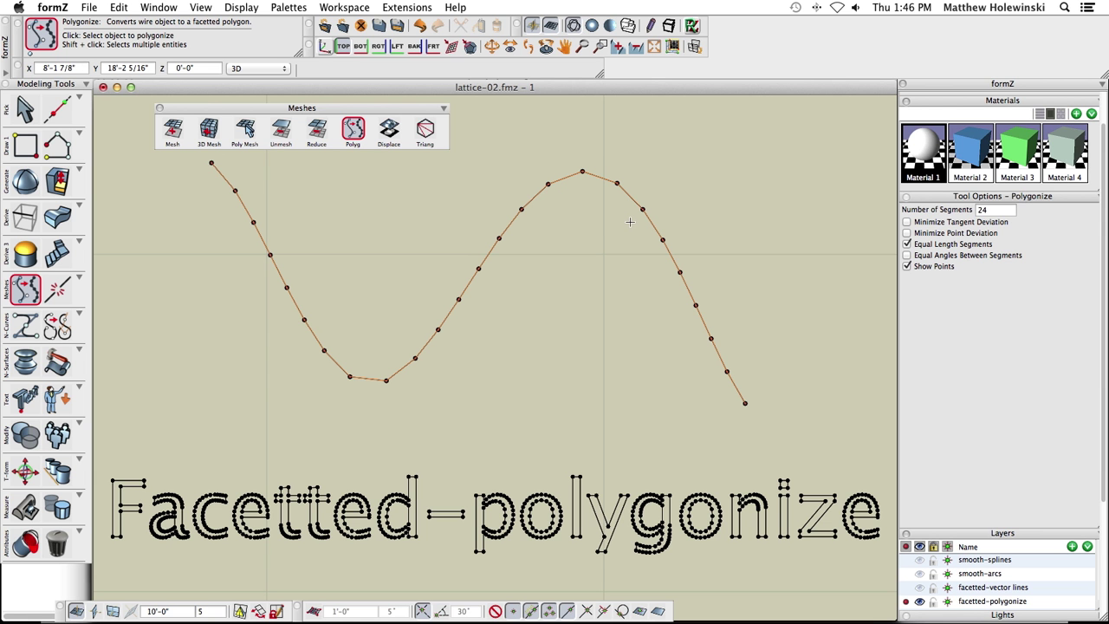
Step: Set the polygonized curve to 32 segments and enable Minimize Tangent Deviation
left_click(994, 210)
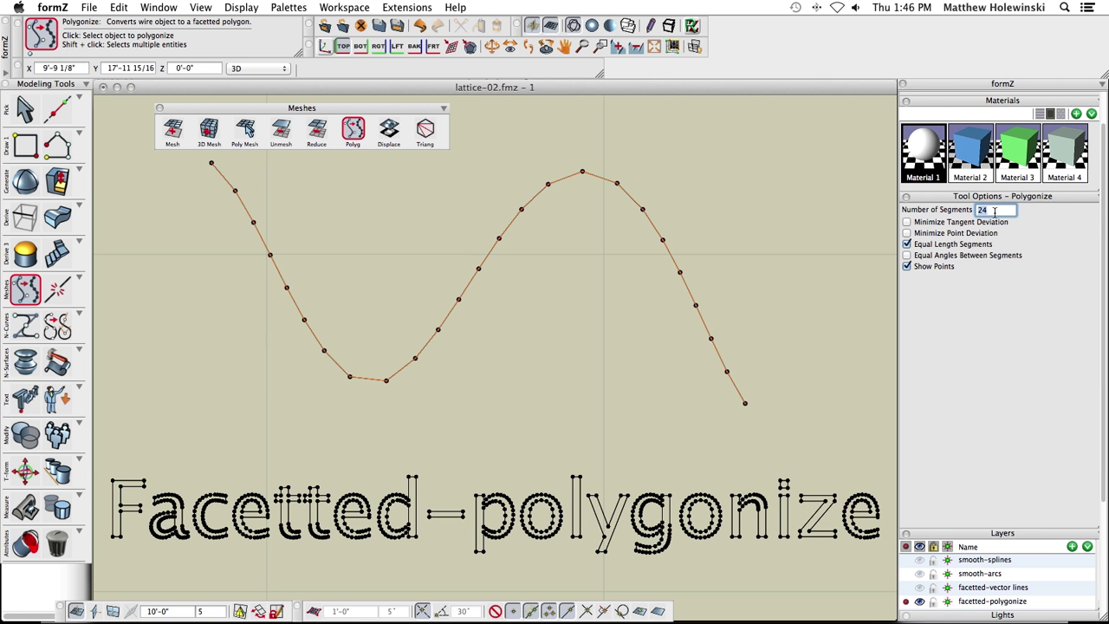
type("32")
key("Return")
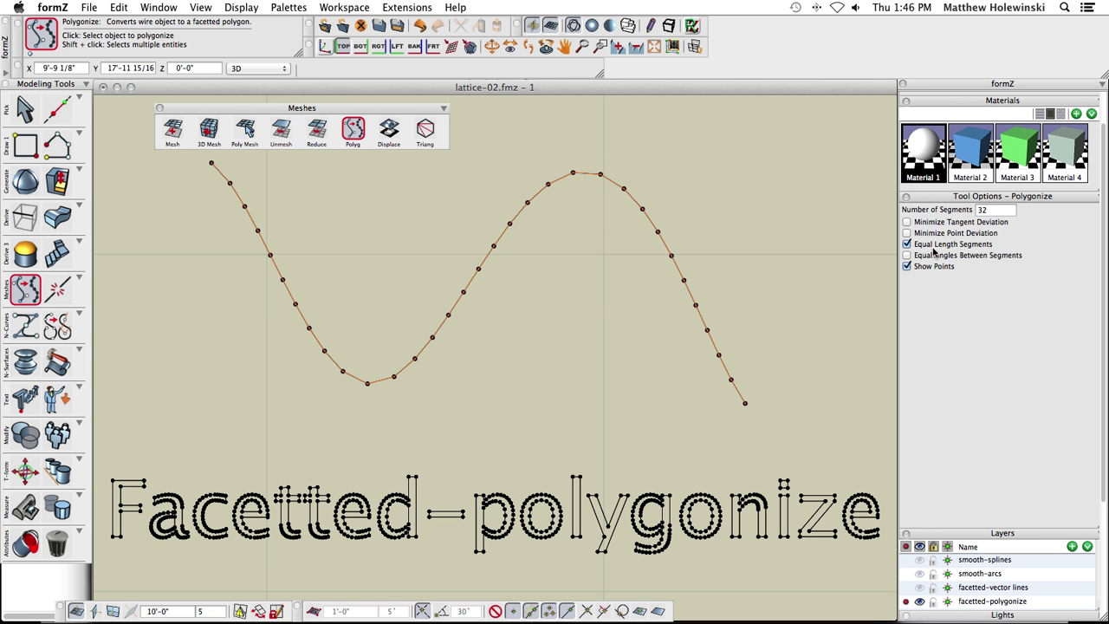
left_click(922, 223)
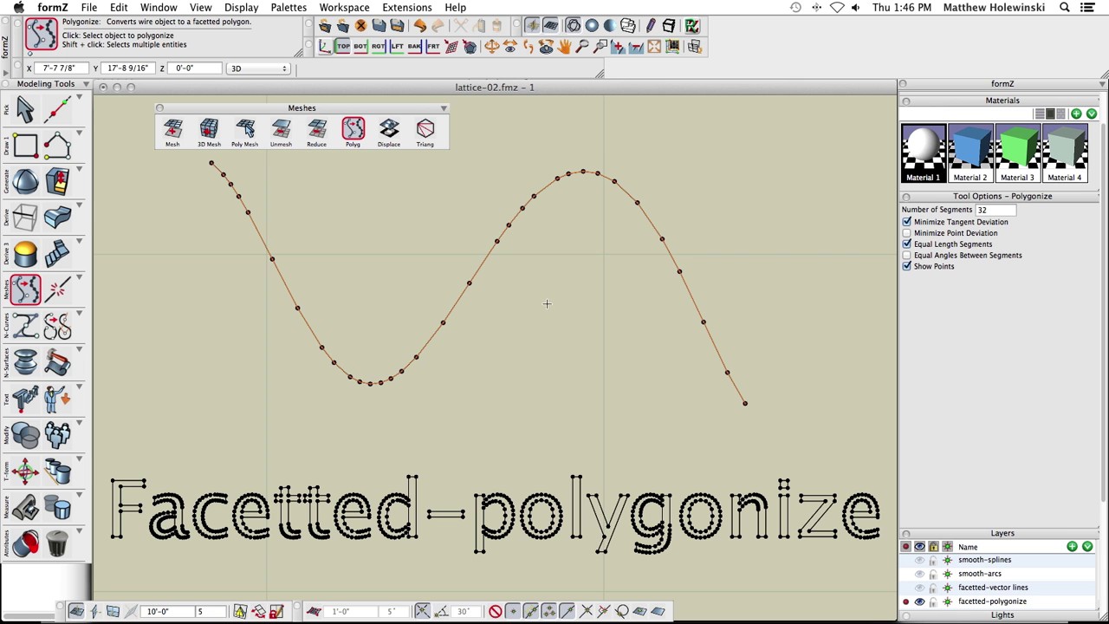
Step: Set the polygonized curve to 24 segments, keeping Minimize Tangent Deviation and Equal Length Segments enabled
left_click(996, 209)
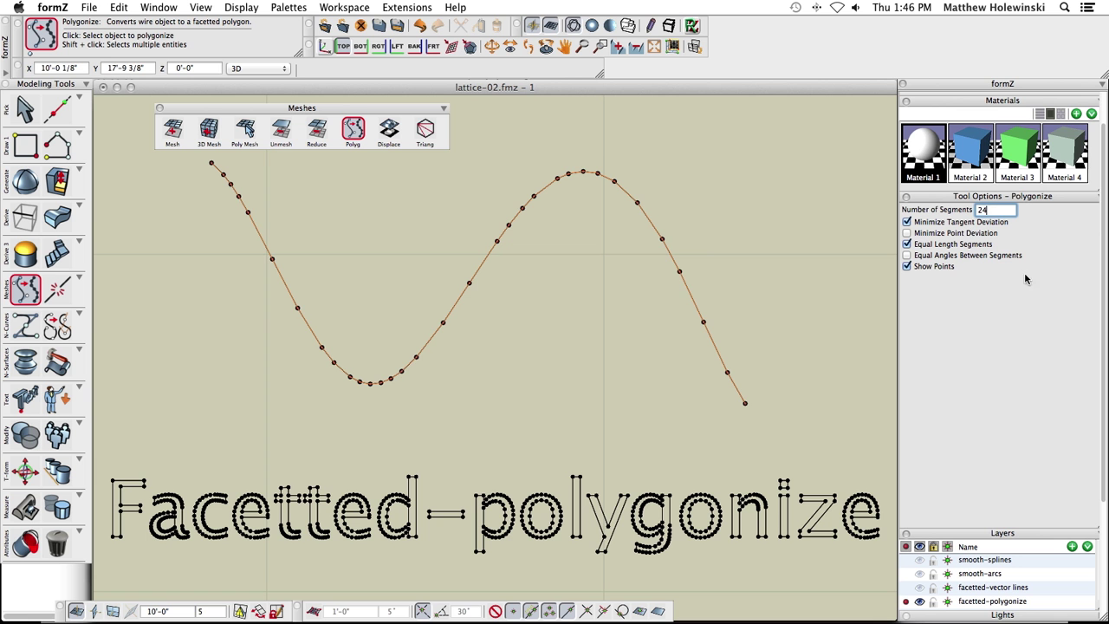
type("24")
key("Return")
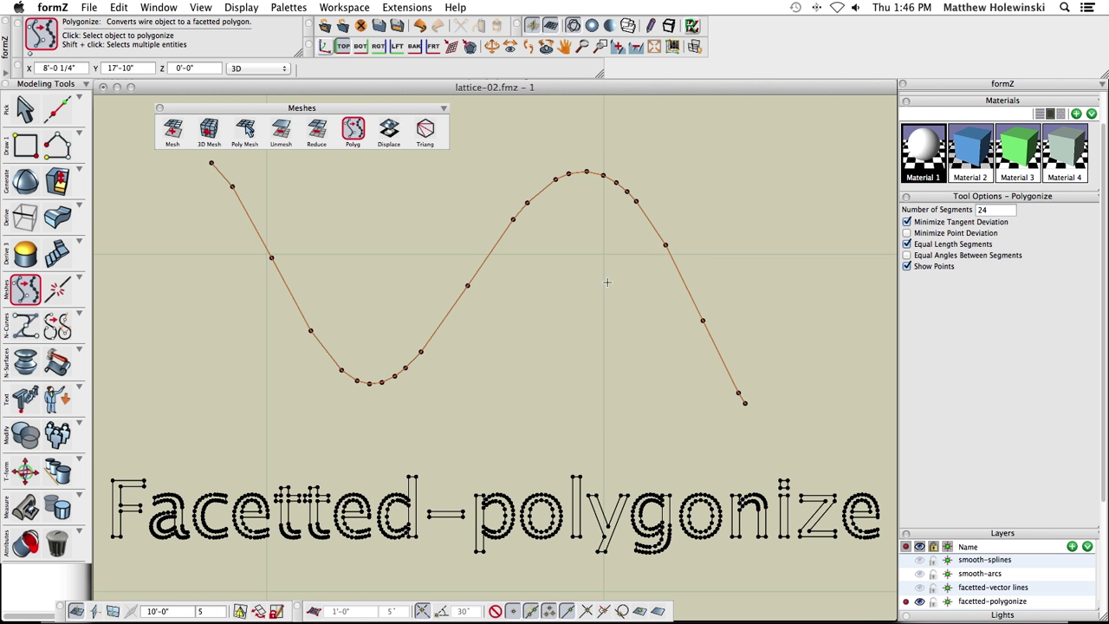
scroll(607, 281, "down", 2)
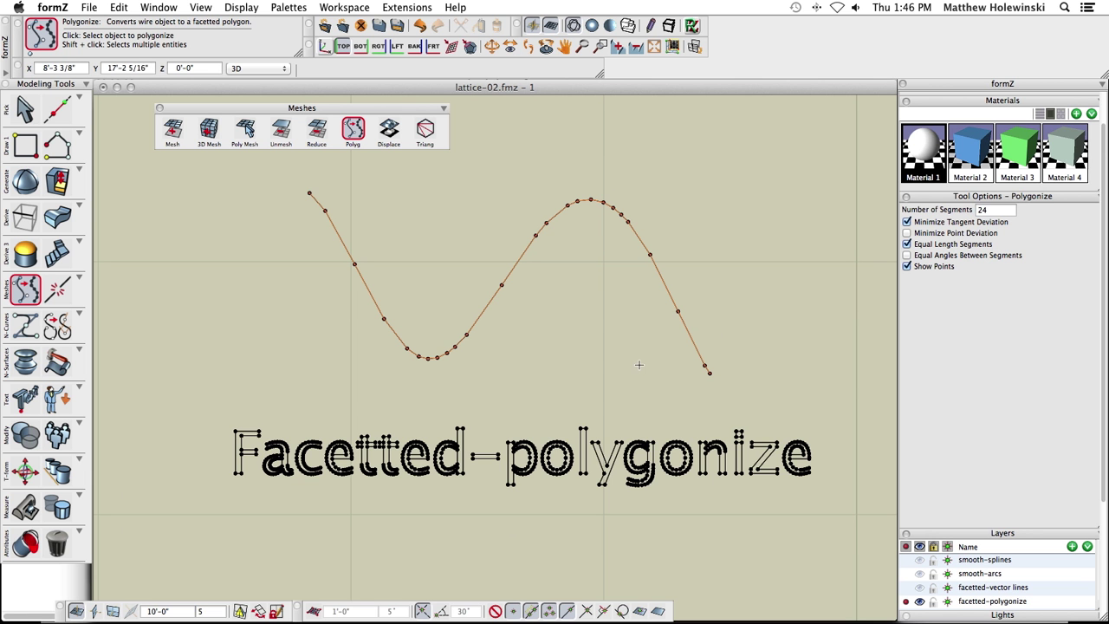
scroll(601, 357, "up", 3)
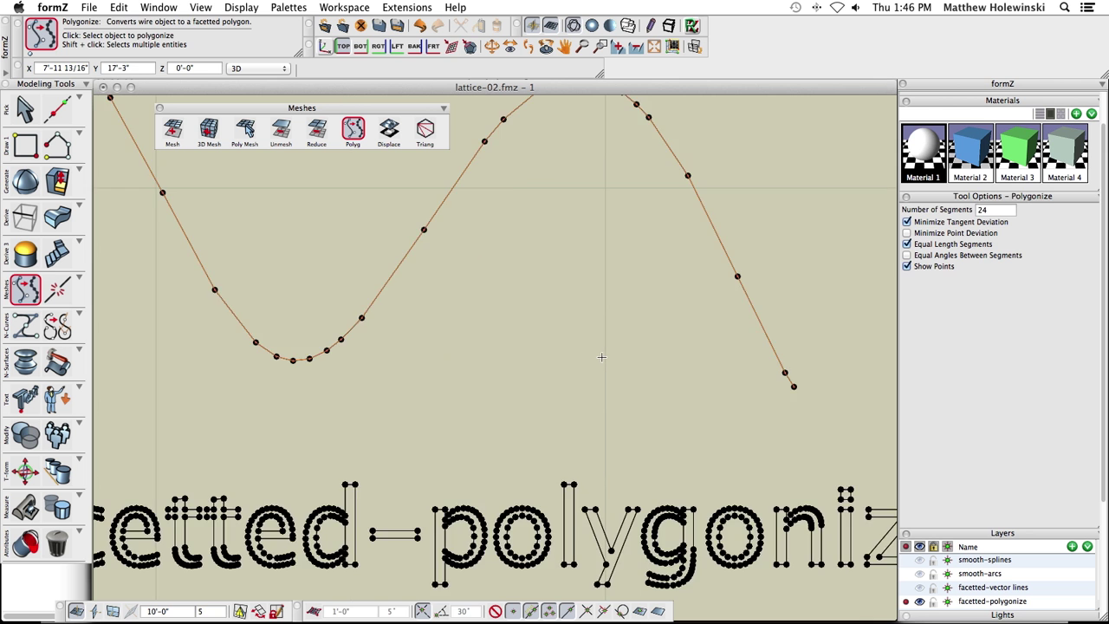
scroll(602, 357, "down", 1)
left_click_drag(543, 344, 586, 394)
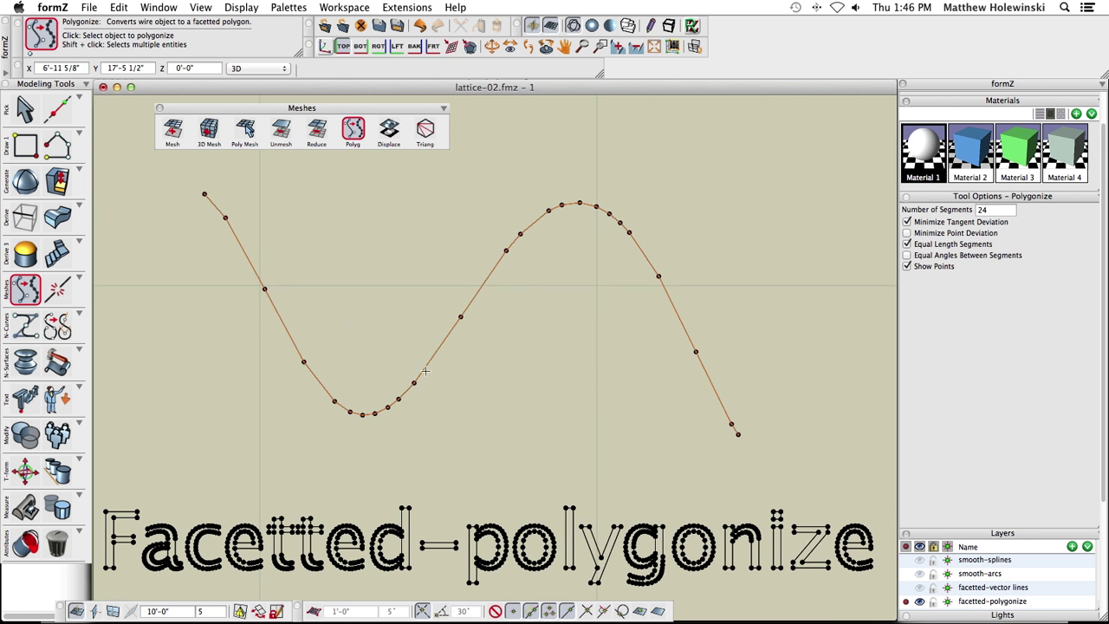
scroll(517, 373, "down", 1)
scroll(517, 372, "up", 1)
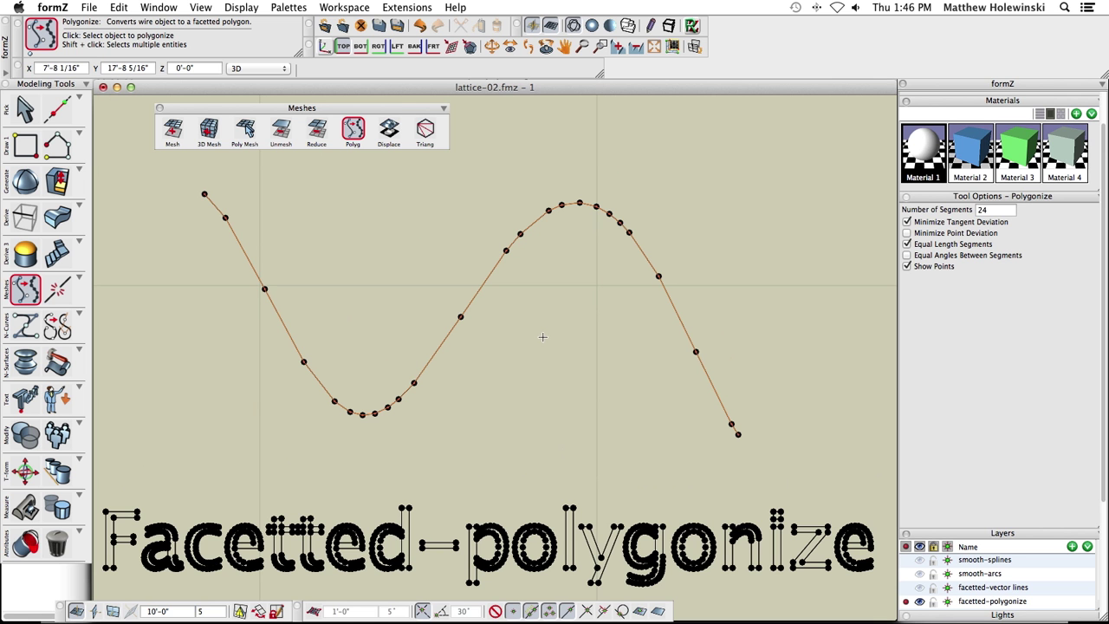
scroll(564, 354, "down", 2)
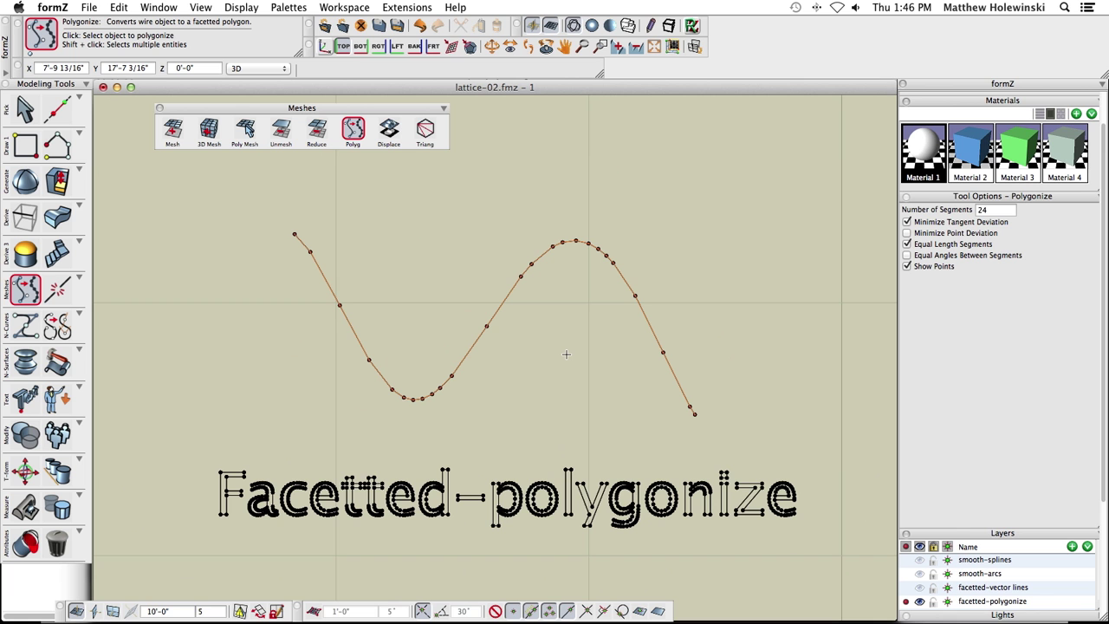
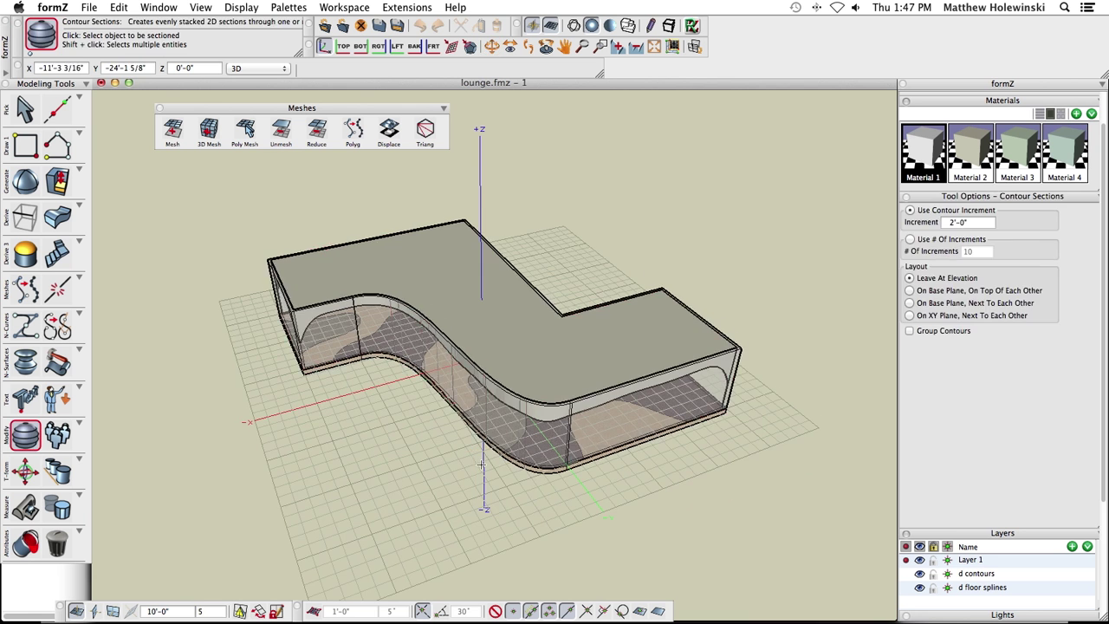
Step: Generate contour sections of the lounge ceiling at 2'-0" increments and rotate the section control so they stand perpendicular to the X axis
left_click_drag(468, 447, 423, 321)
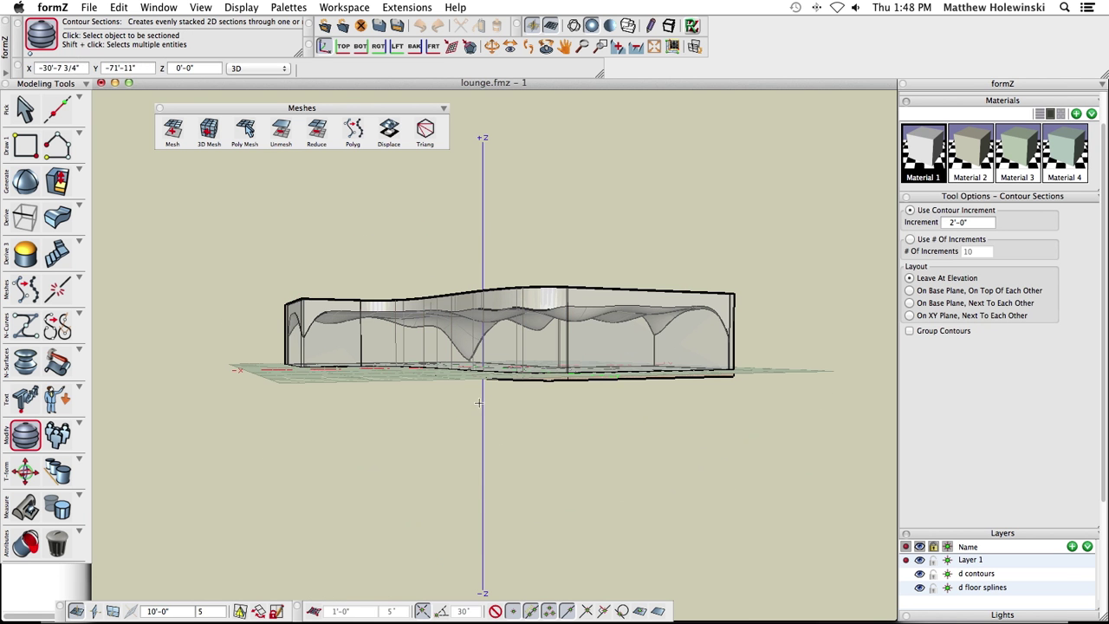
left_click_drag(462, 421, 463, 506)
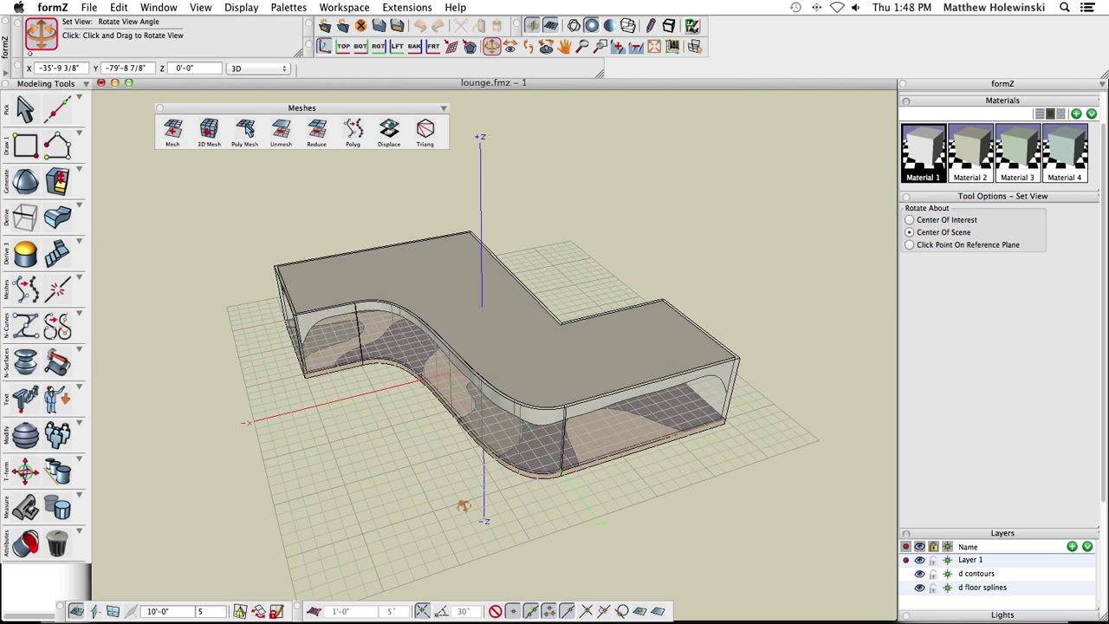
left_click(474, 337)
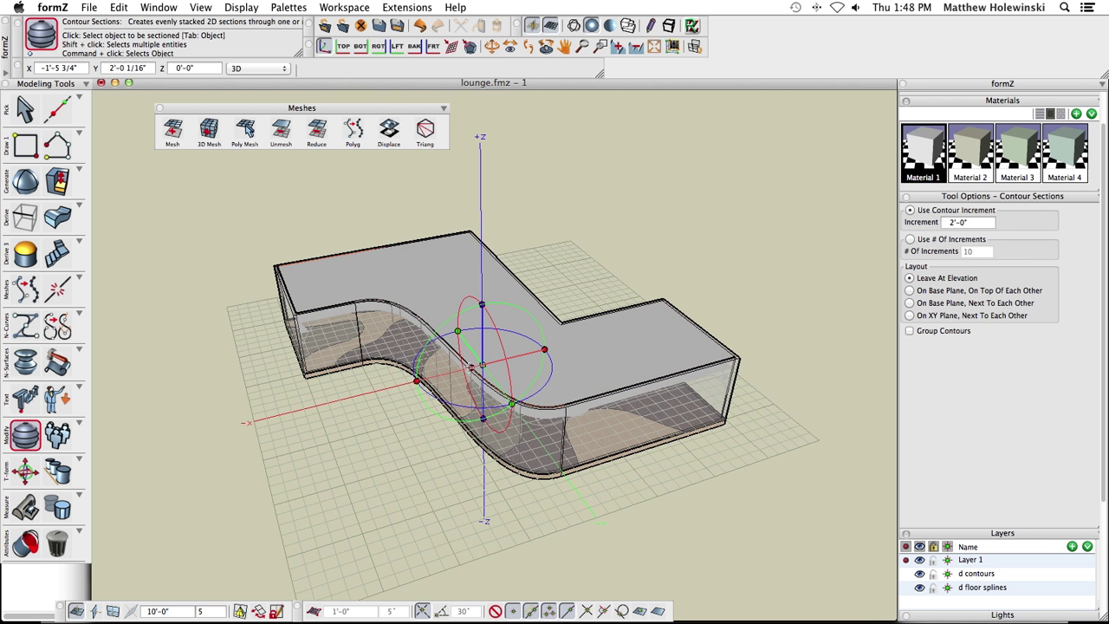
left_click_drag(456, 478, 458, 317)
left_click(458, 315)
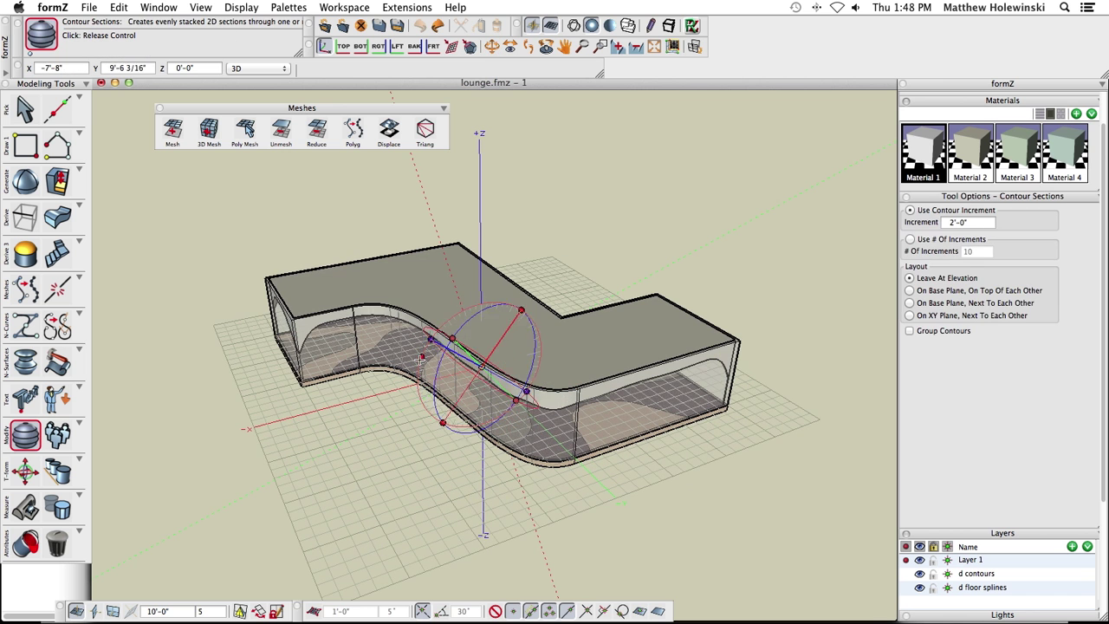
left_click(418, 402)
left_click_drag(581, 484, 581, 528)
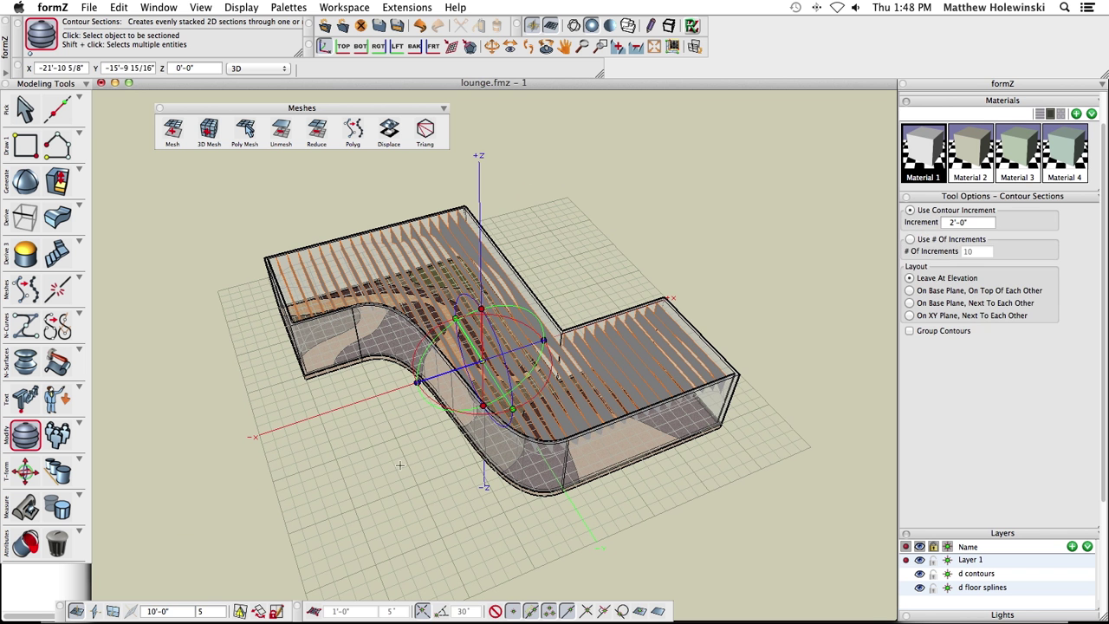
Step: Rotate the contour control about the vertical axis so the ceiling sections run parallel to the X axis
left_click(414, 364)
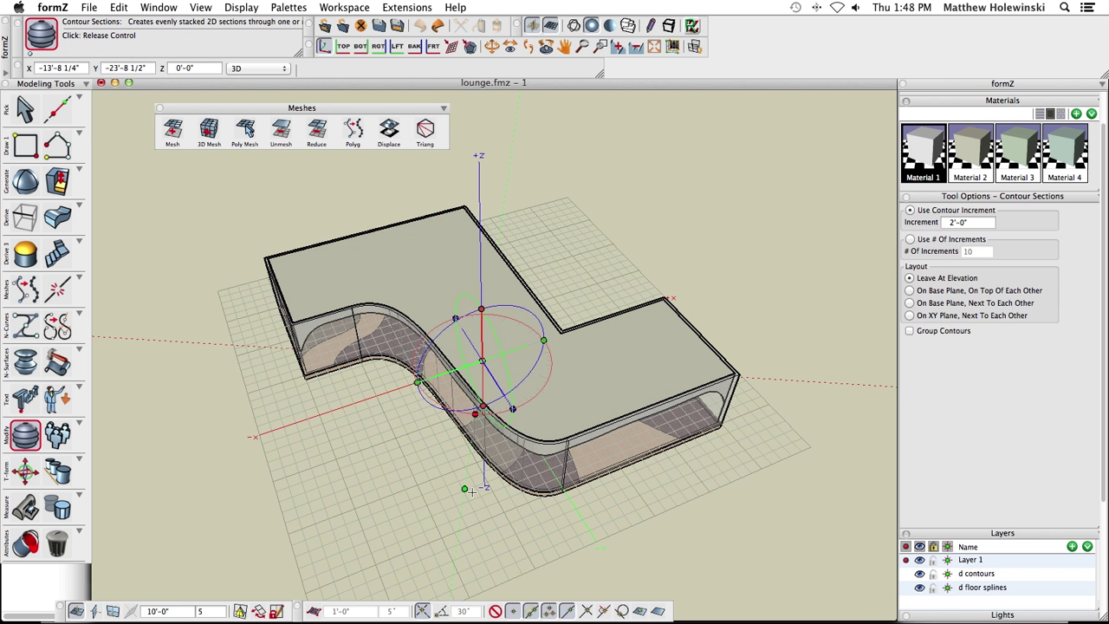
left_click(411, 458)
left_click_drag(416, 449, 526, 469)
scroll(526, 469, "up", 1)
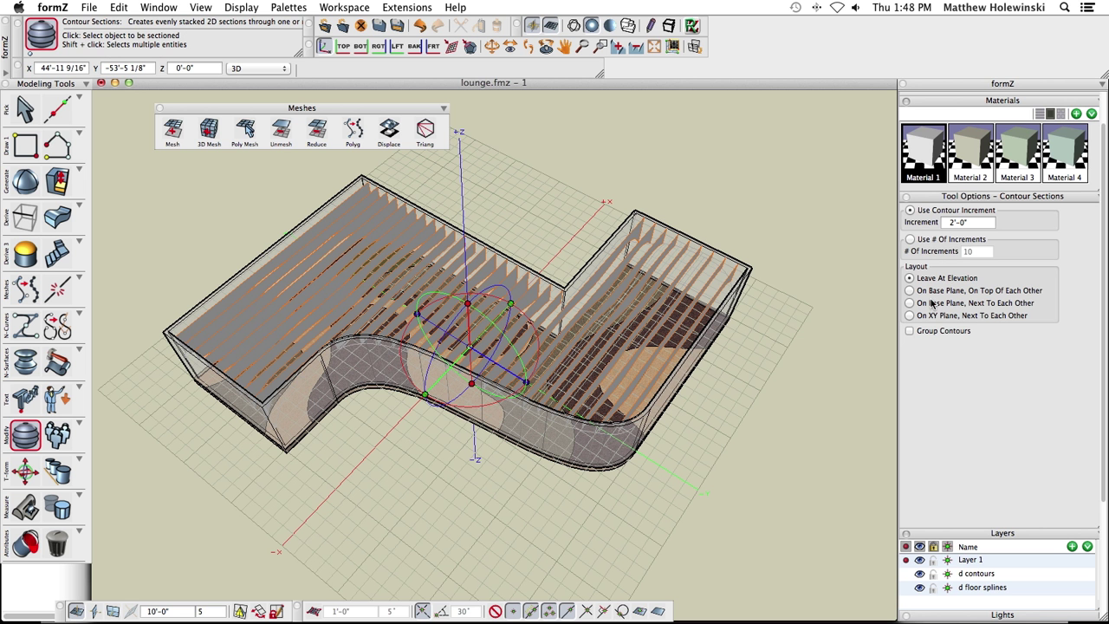
Step: Lay out the ceiling contours on the XY plane next to each other, and finish the Contour Sections command
left_click(910, 316)
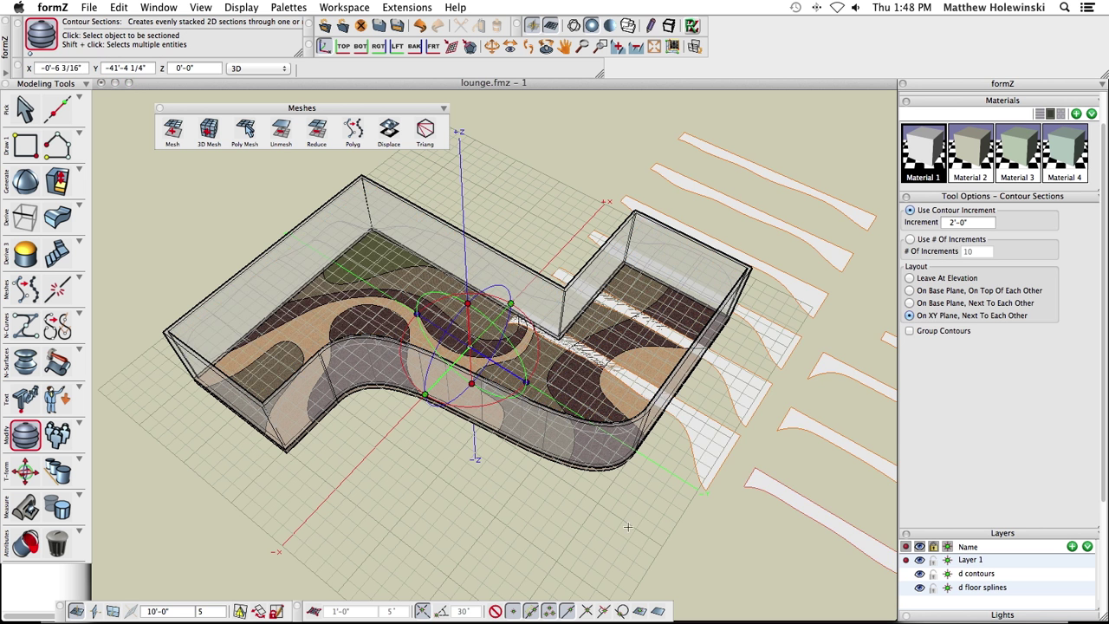
scroll(576, 520, "down", 3)
scroll(567, 460, "up", 5)
middle_click_drag(567, 446, 447, 379)
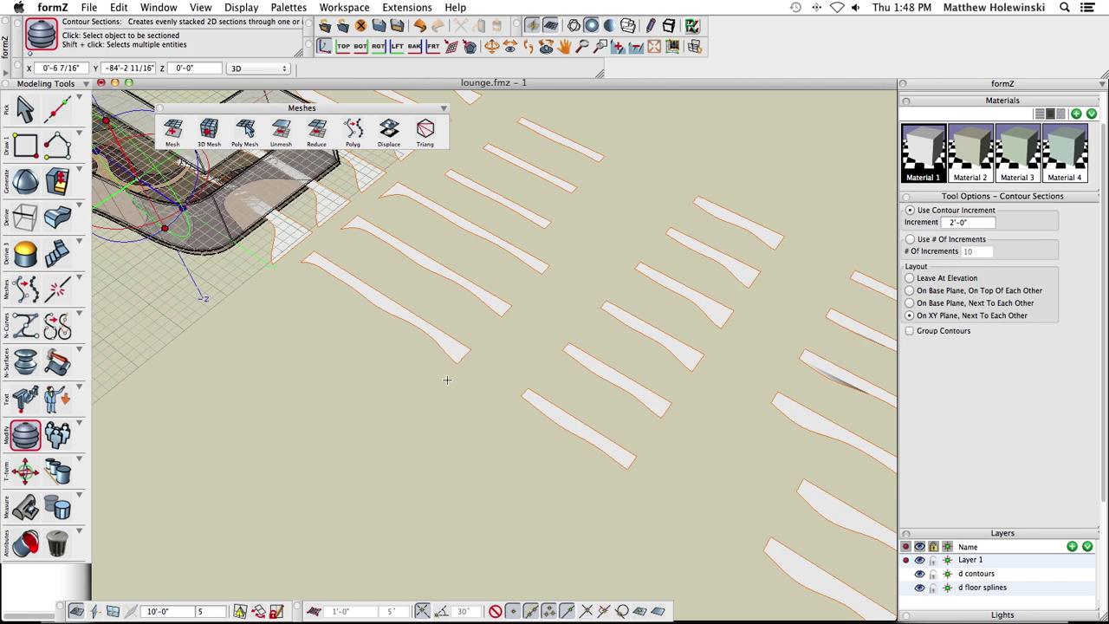
scroll(465, 377, "down", 3)
scroll(693, 386, "up", 4)
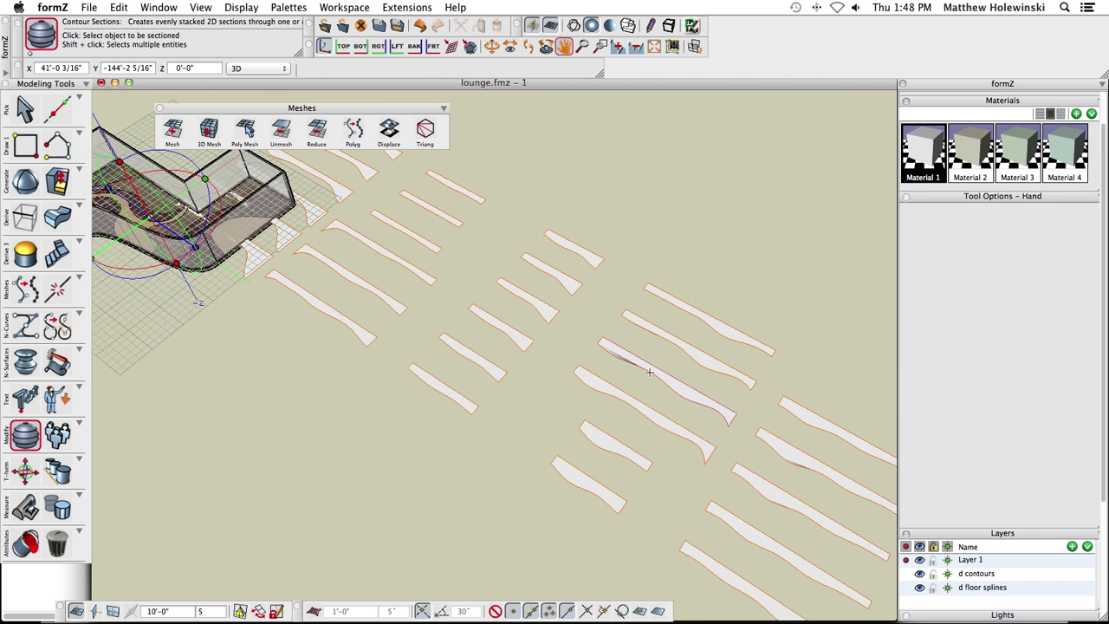
left_click(24, 107)
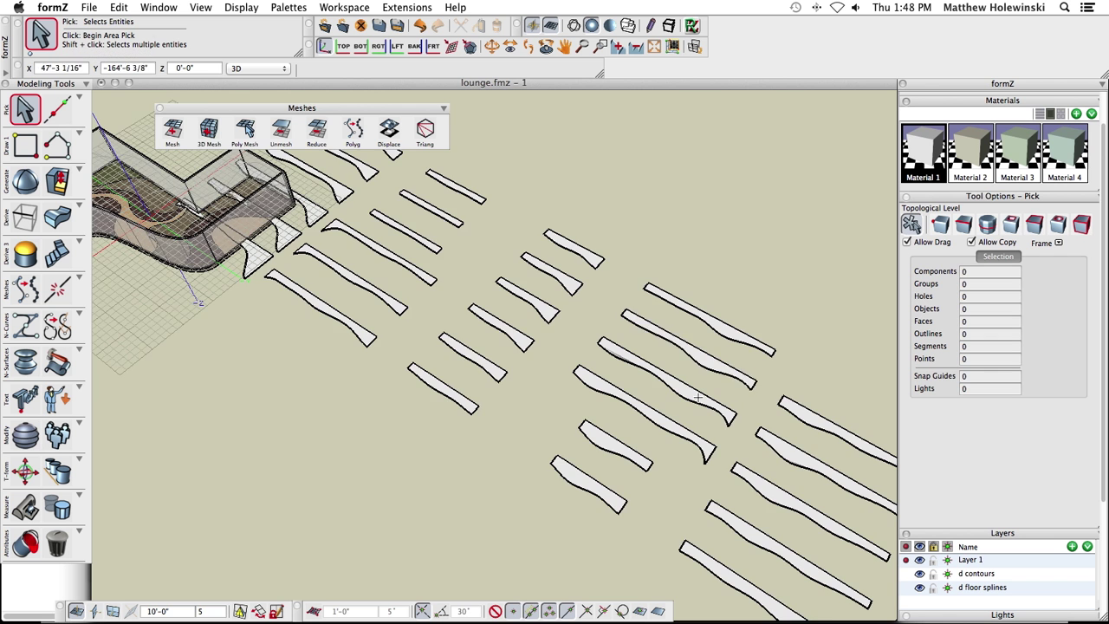
Step: Examine the laid-out ceiling rib profiles up close and as a complete set beside the lounge model
scroll(673, 395, "up", 2)
scroll(672, 395, "up", 2)
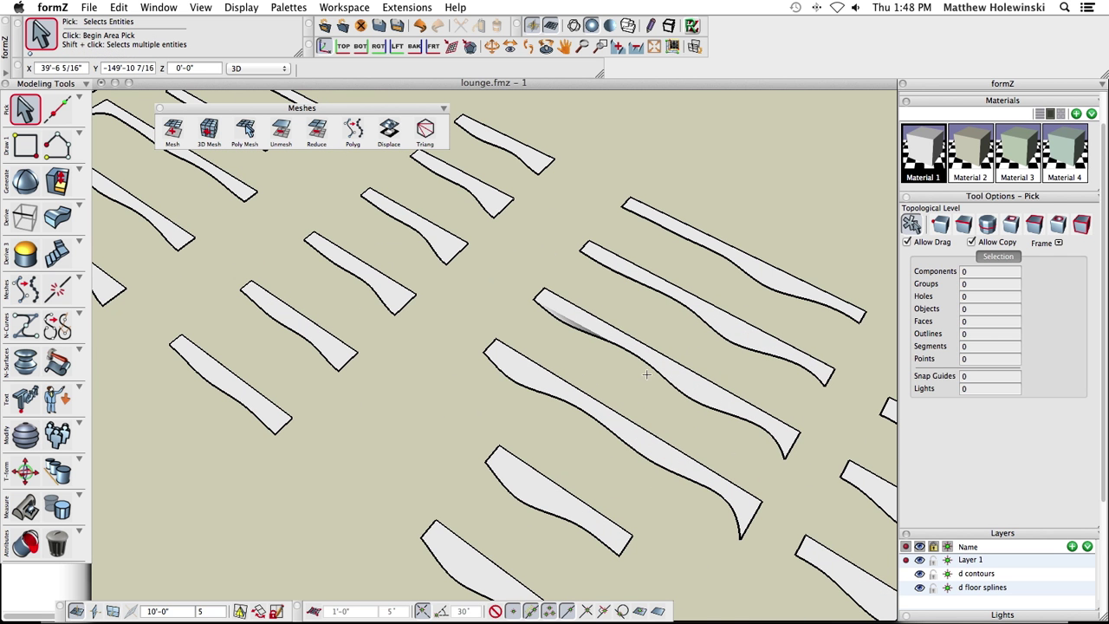
scroll(689, 409, "down", 3)
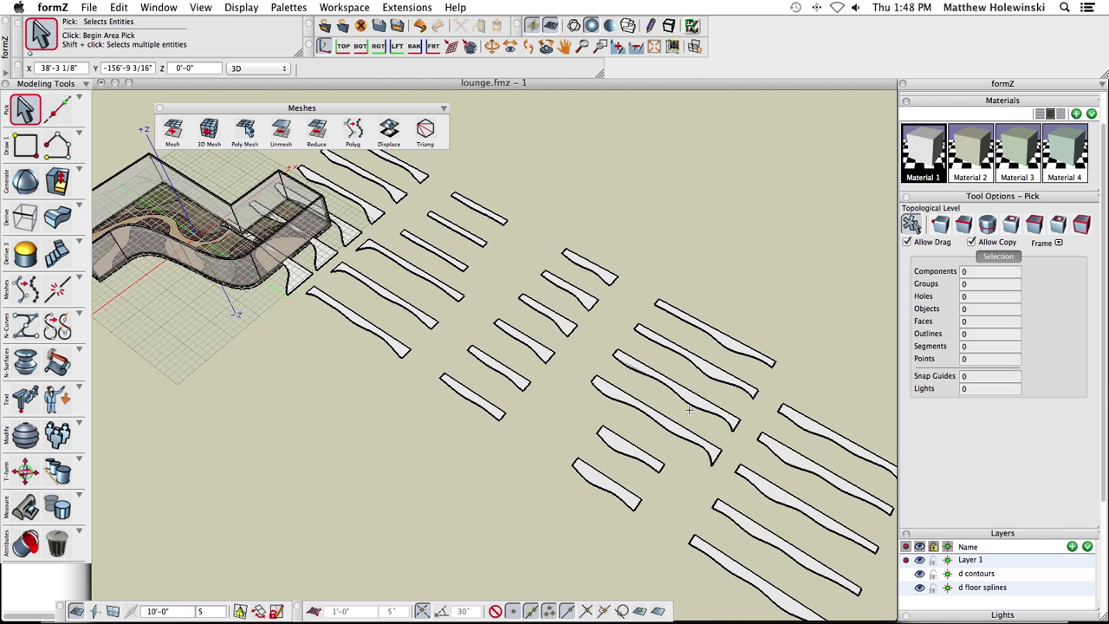
scroll(674, 409, "up", 1)
scroll(667, 409, "down", 1)
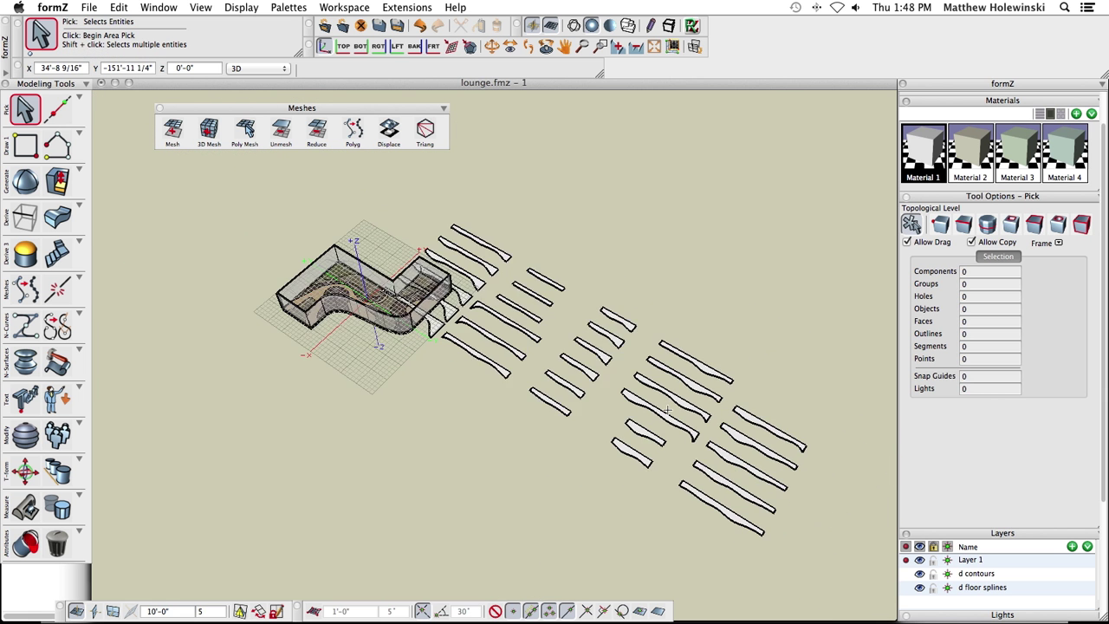
scroll(667, 409, "up", 2)
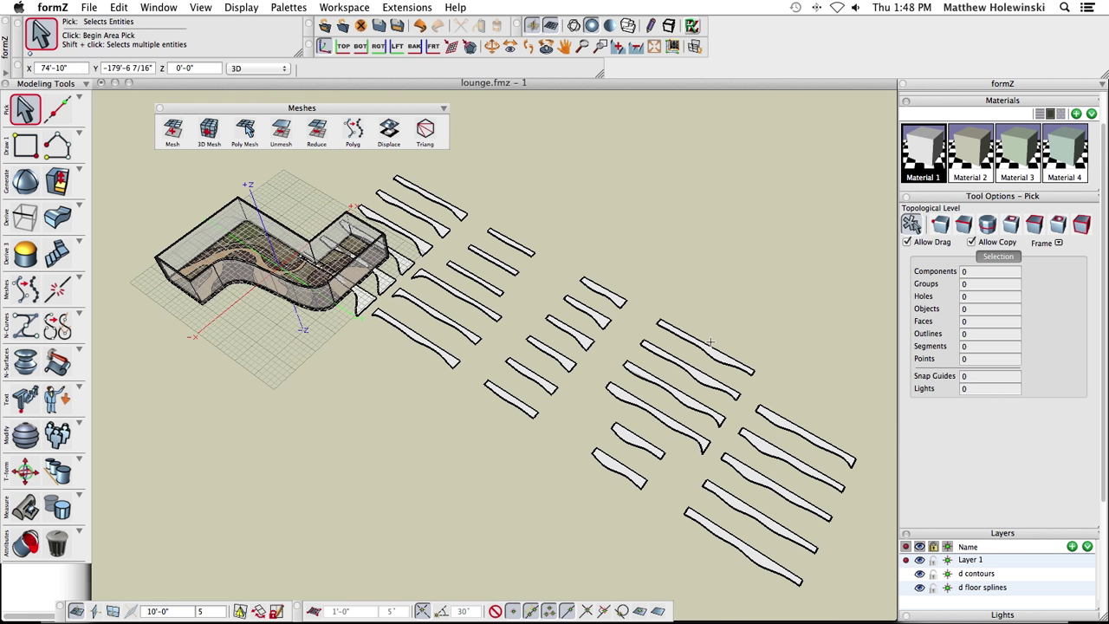
scroll(472, 420, "down", 1)
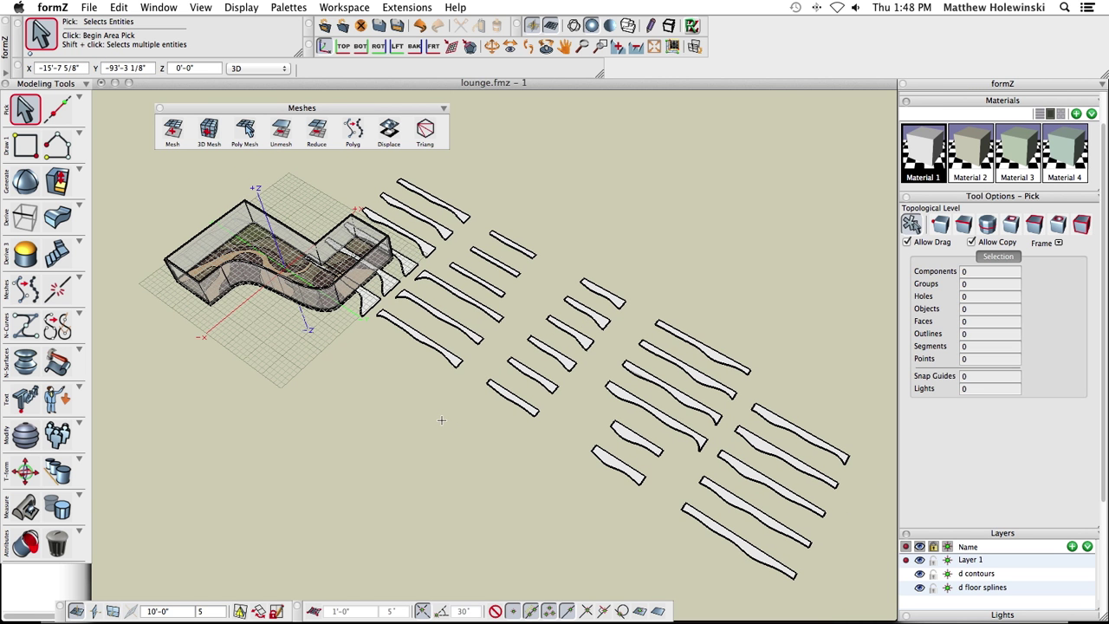
key("super+Tab")
key("super+Tab")
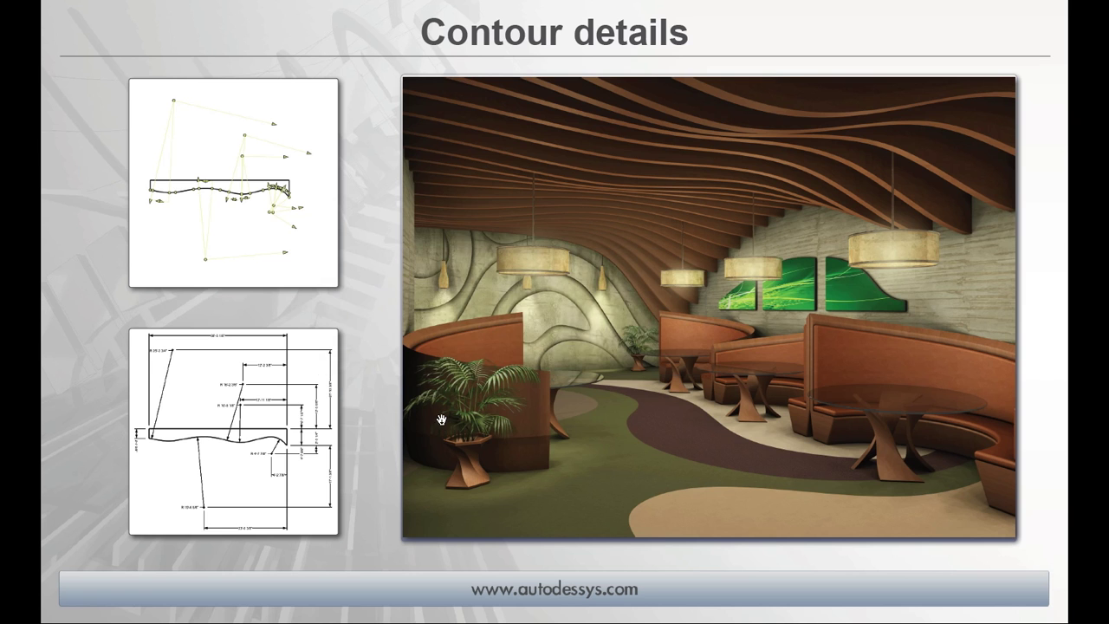
left_click(385, 483)
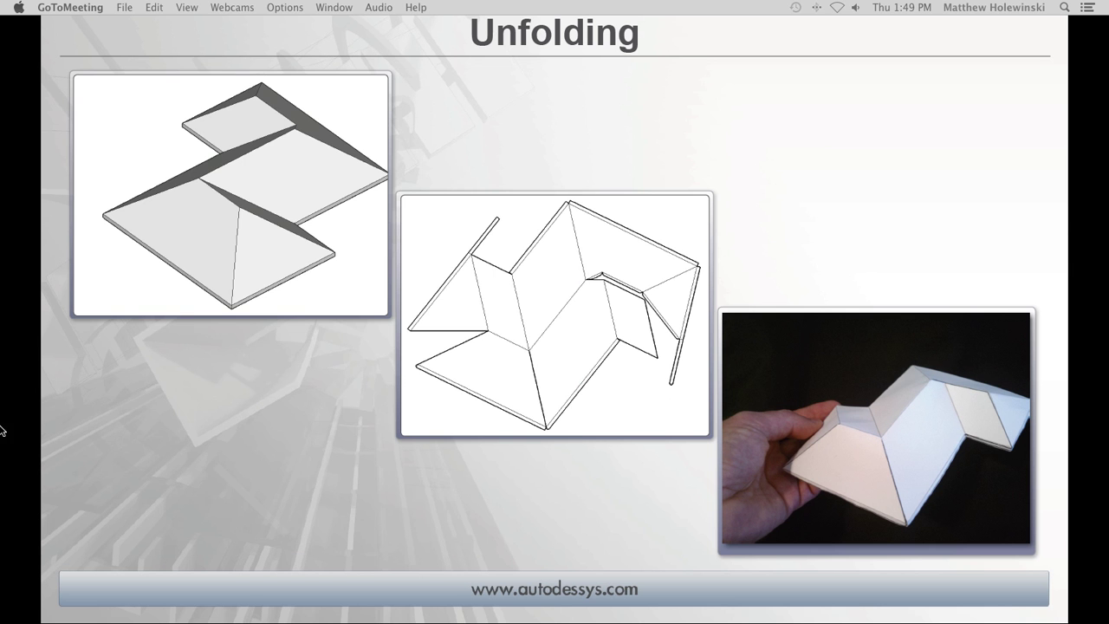
Step: Switch back to formZ and bring the unfold.fmz document to the front
key("super+Tab")
key("super+Tab")
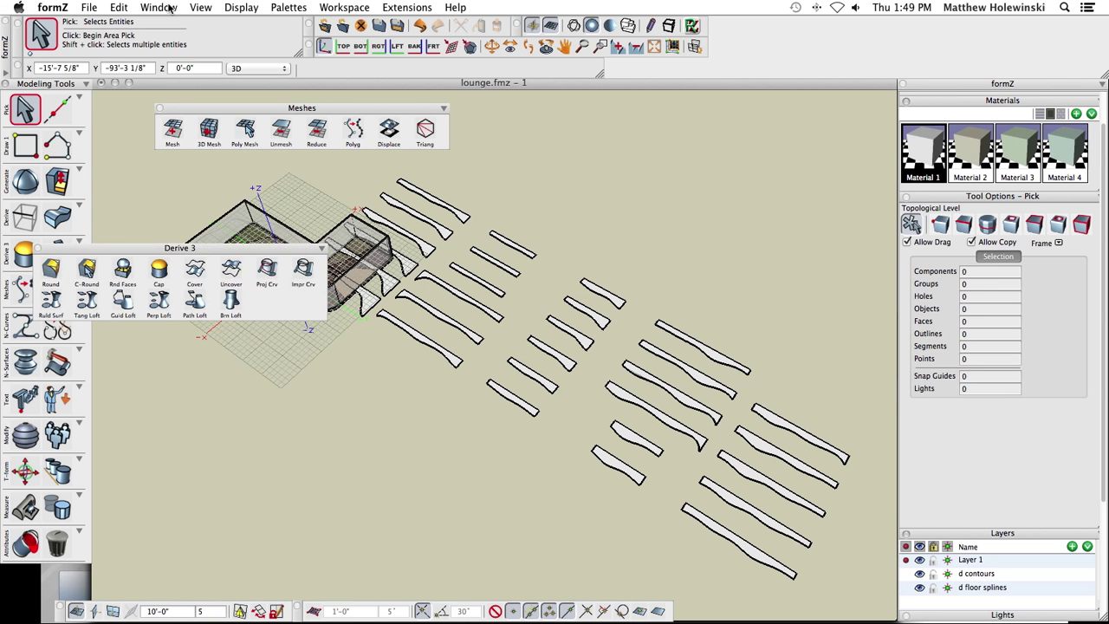
left_click(159, 7)
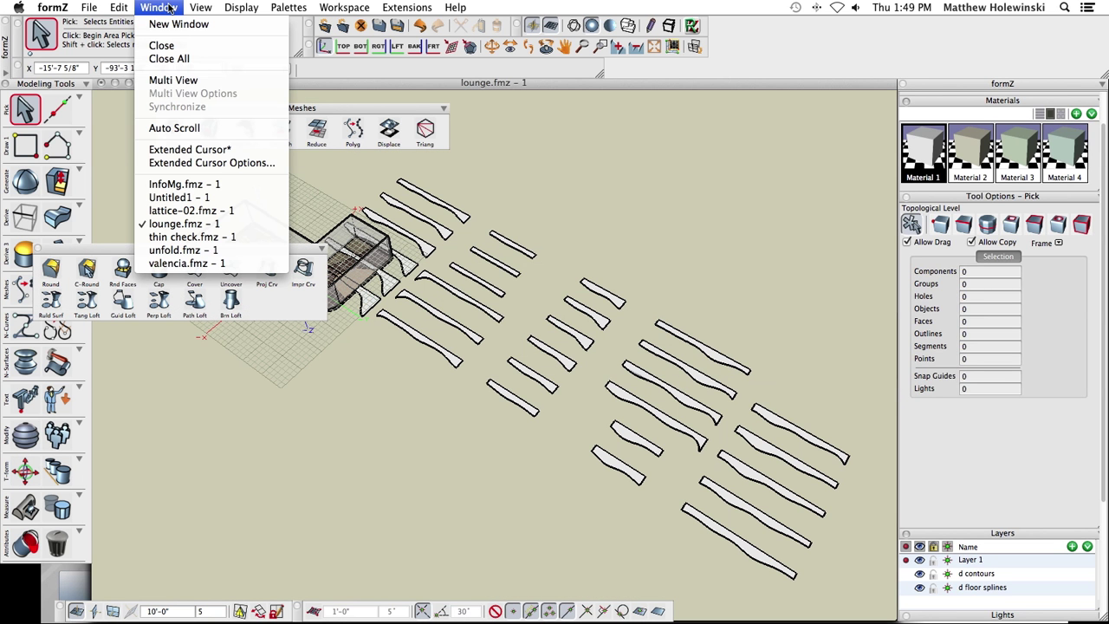
left_click(178, 250)
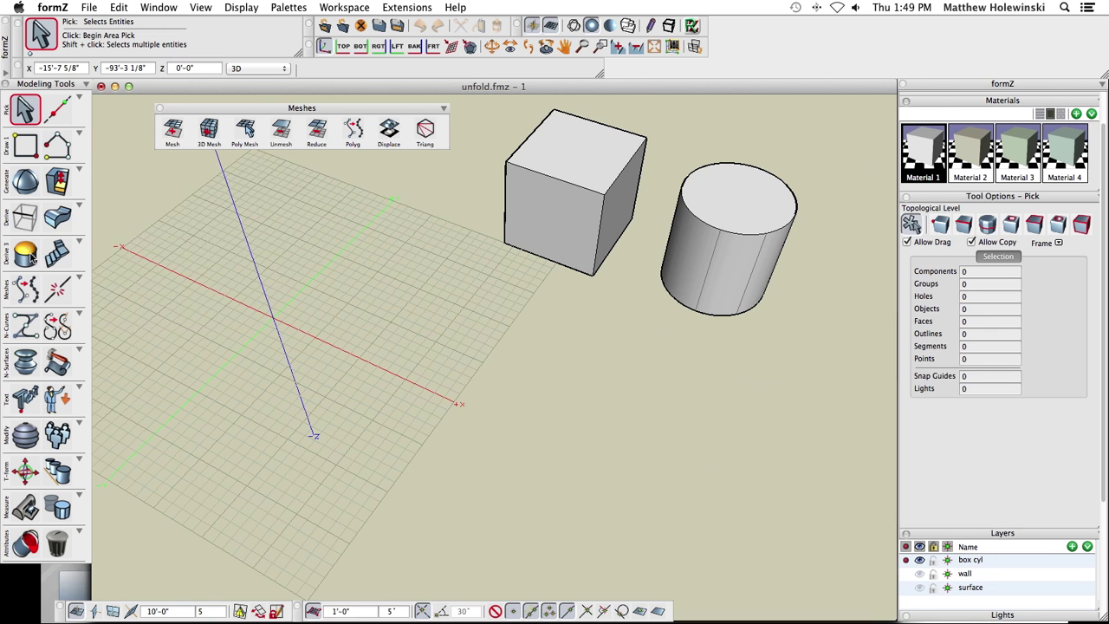
Step: Float the Derive palette below the Meshes palette and unfold the cube flat with the Unfold tool
mouse_move(22, 223)
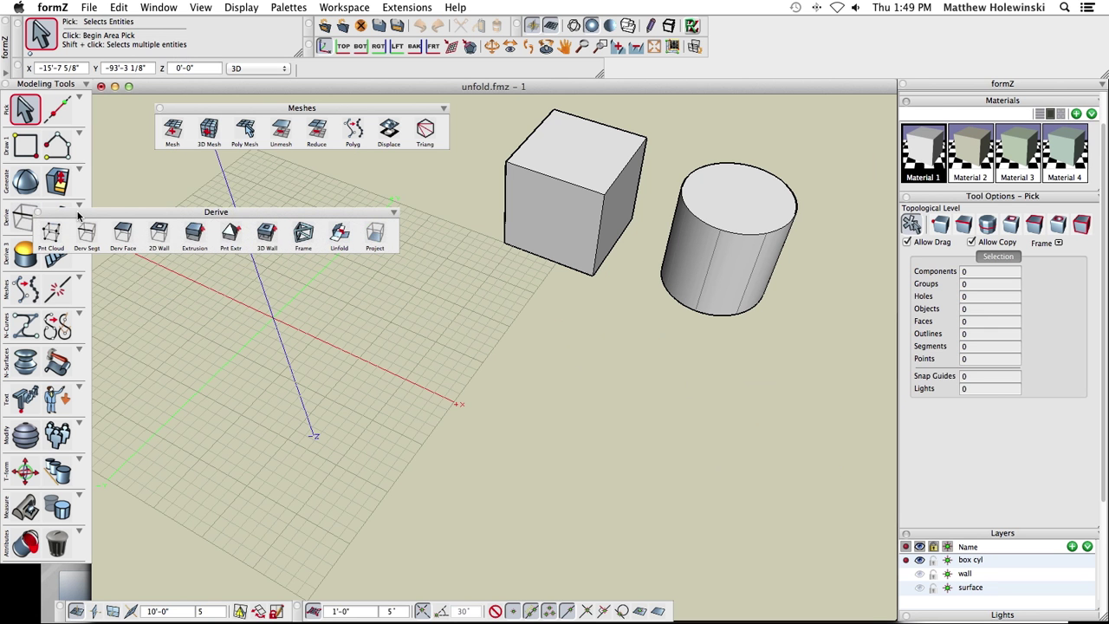
left_click_drag(80, 217, 160, 165)
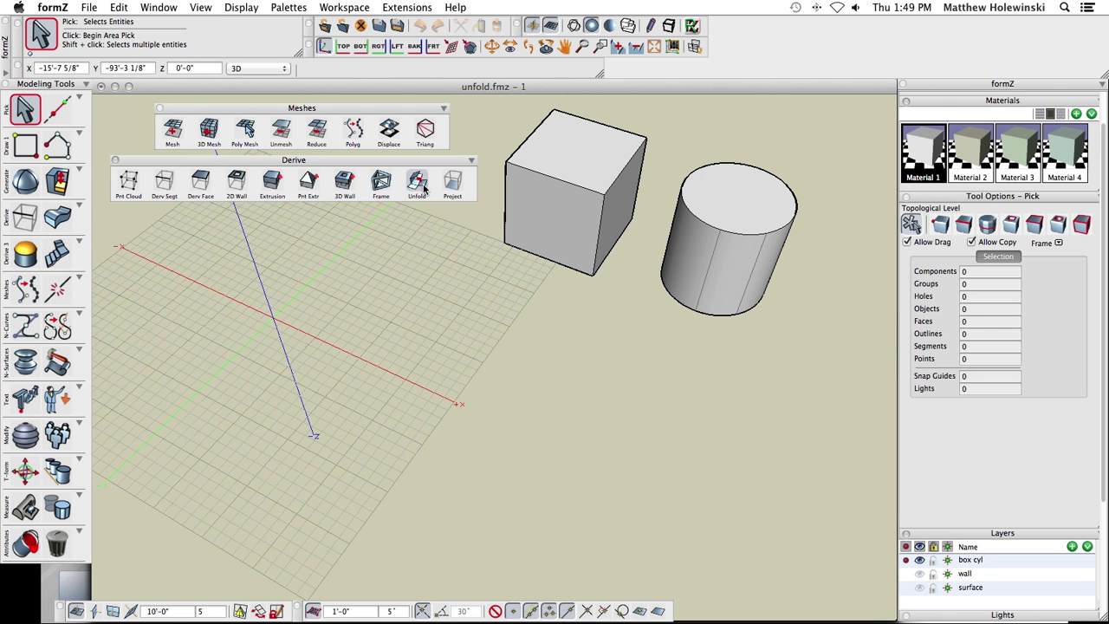
left_click(416, 181)
left_click(512, 193)
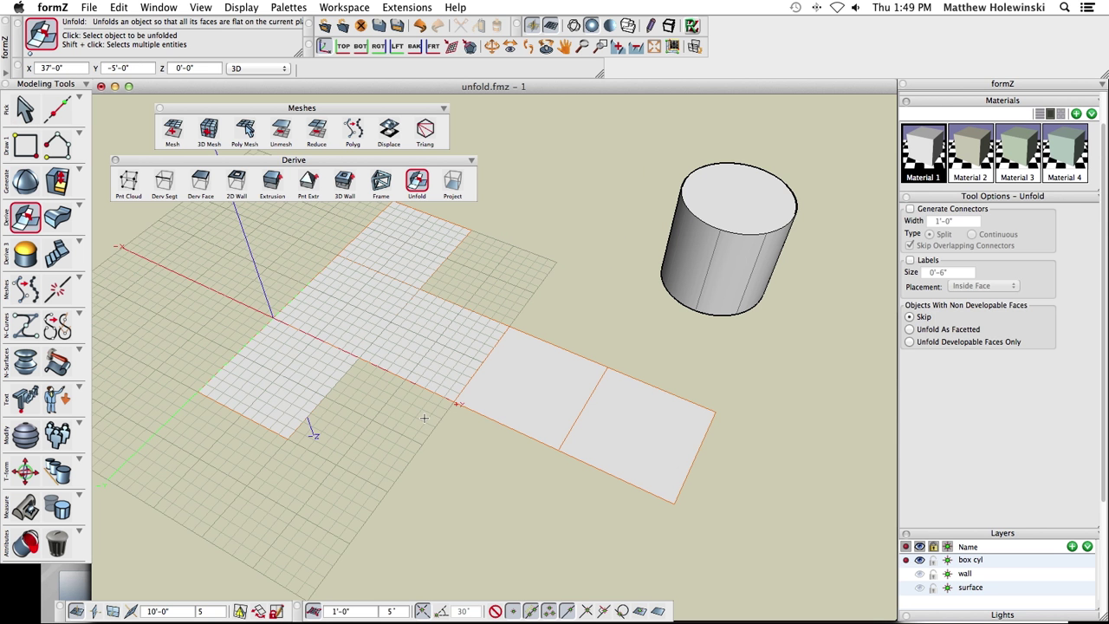
Step: Add split connectors 1'-0" wide and labels of size 0'-6" inside the faces to the unfolded cube
middle_click_drag(424, 418, 428, 439)
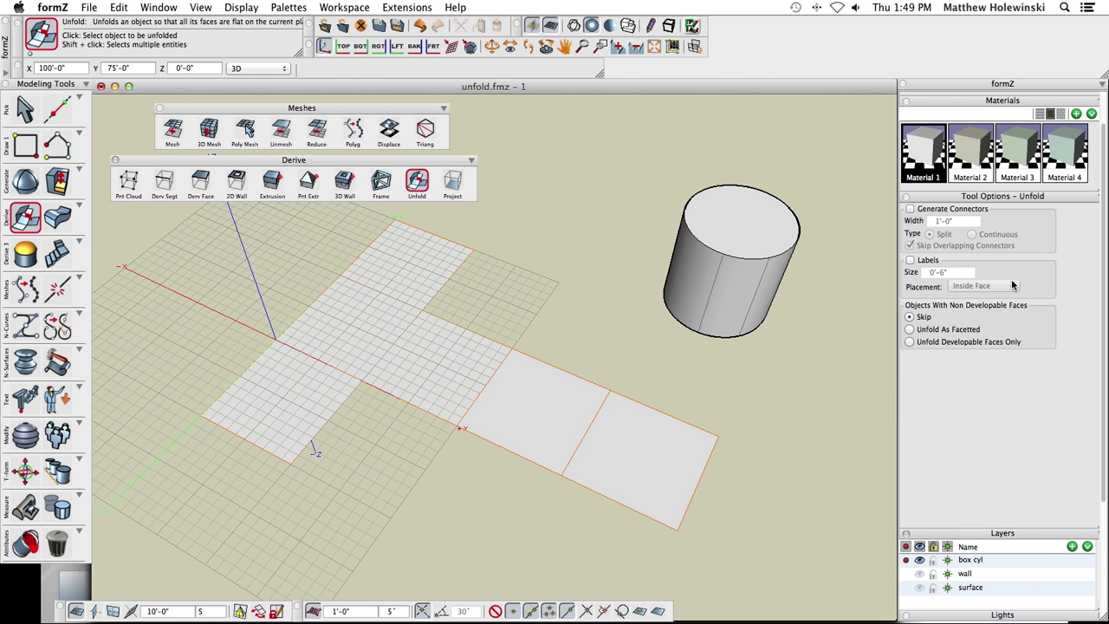
left_click(926, 209)
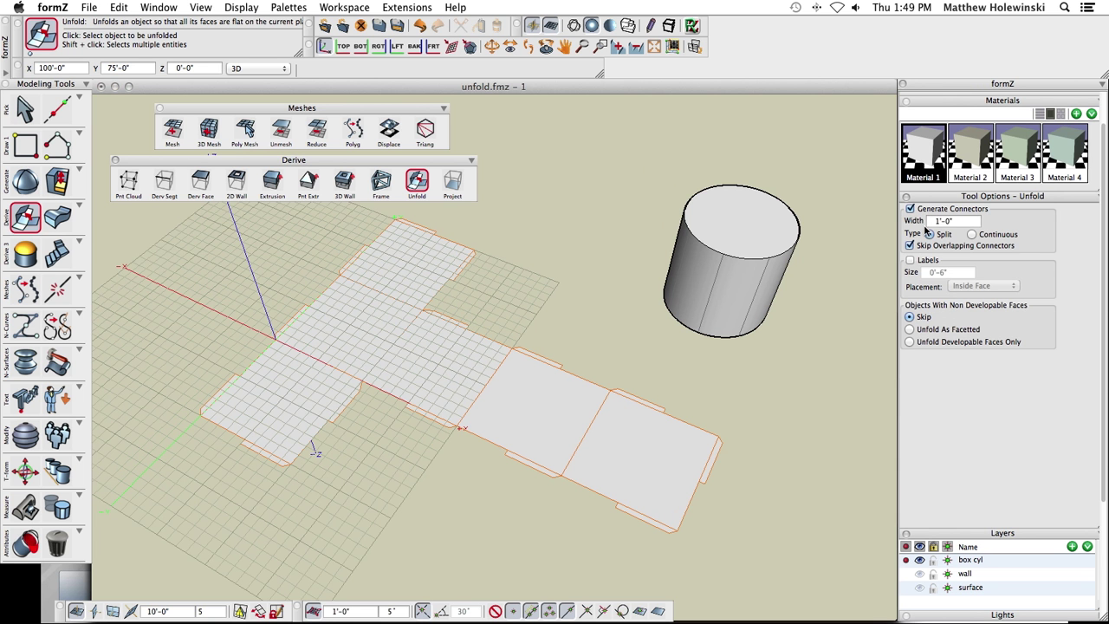
left_click(927, 260)
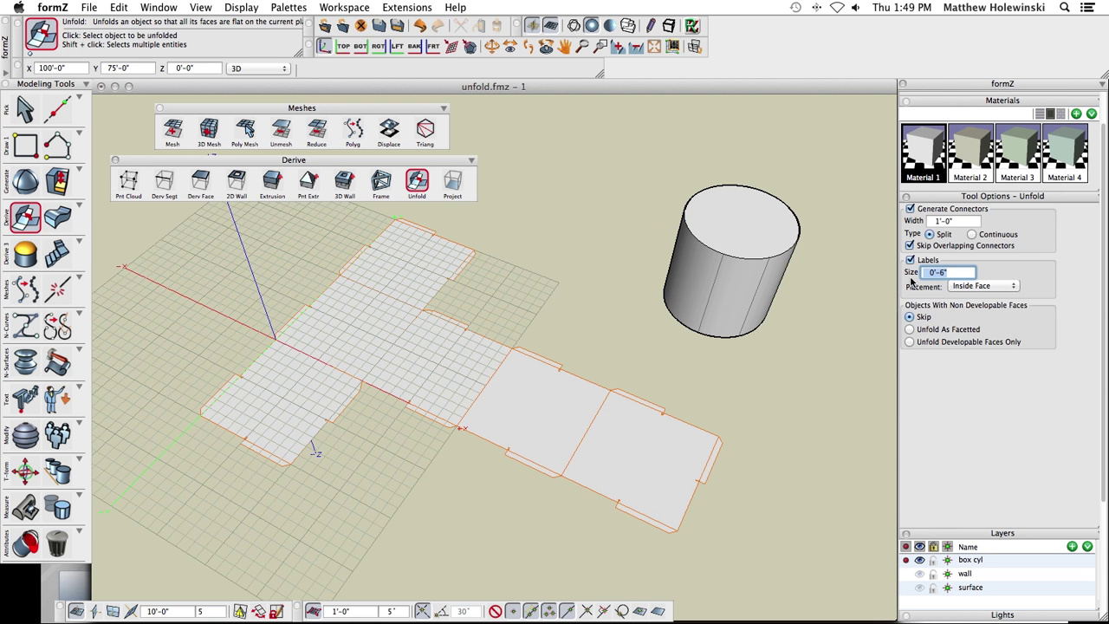
Step: Set the unfold label size to 2'-0" and undo the cube's unfolding
type("2")
key("Return")
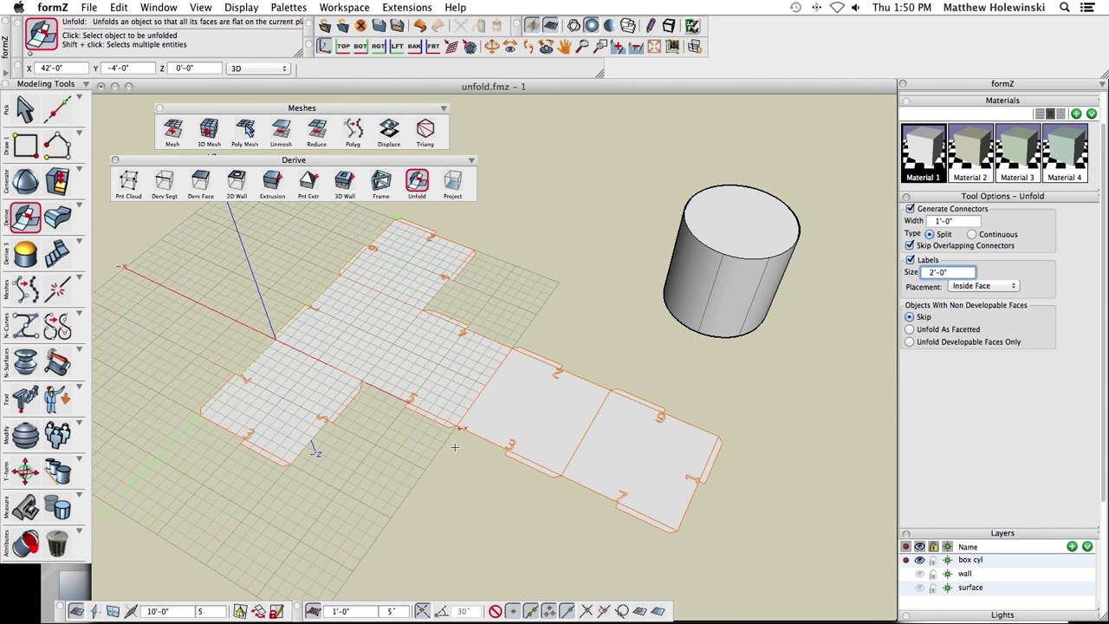
key("super+z")
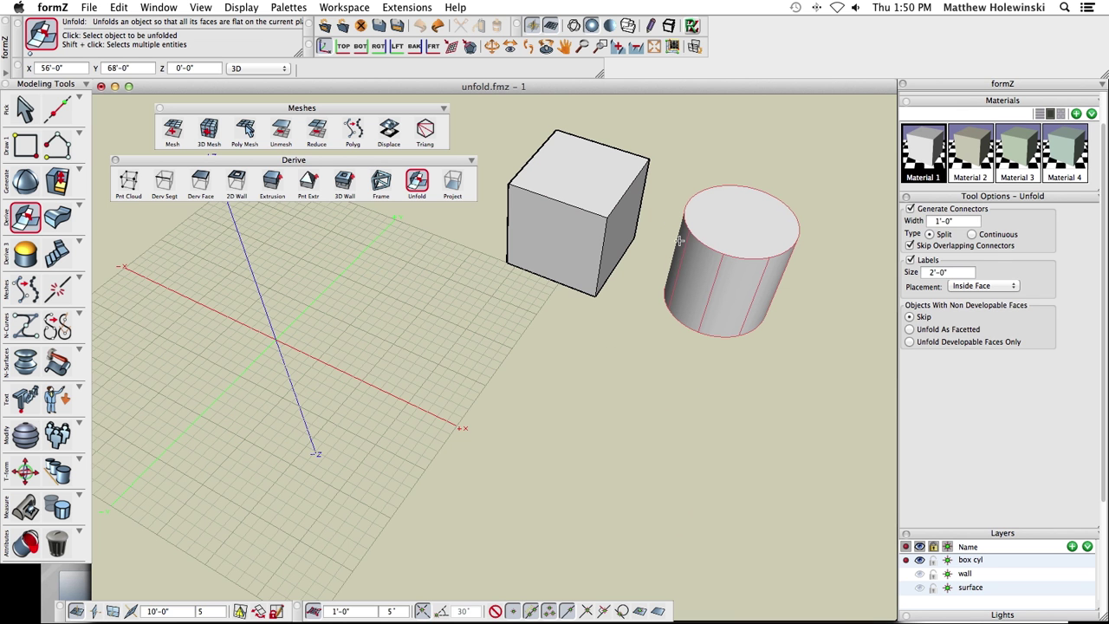
Step: Unfold the cylinder flat with split connectors and labels inside the faces, and undo the unfolding
left_click(726, 235)
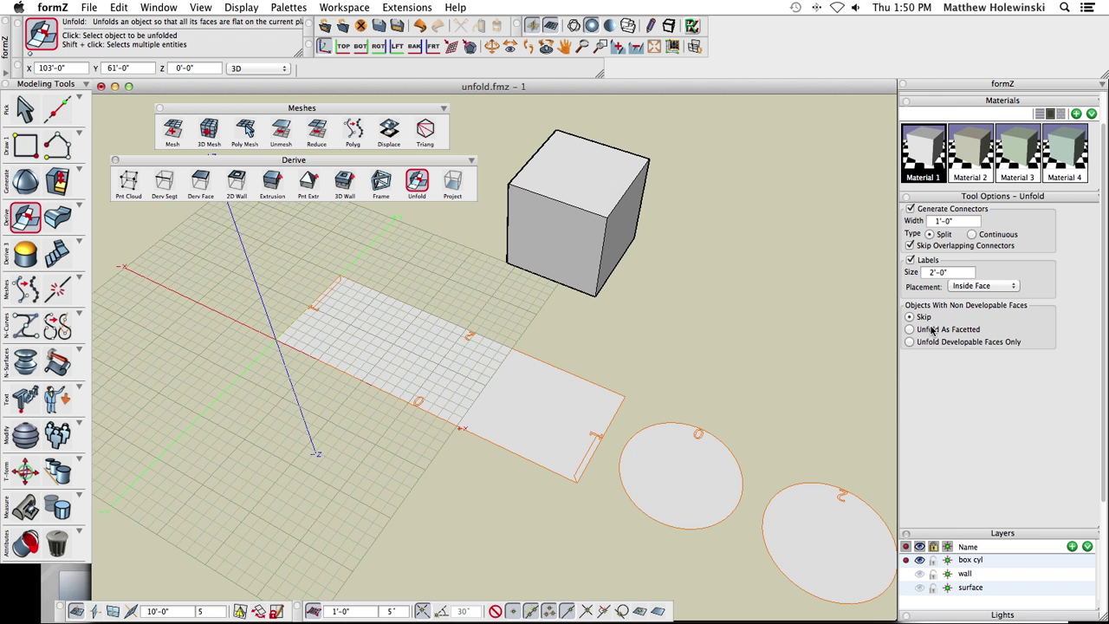
key("super+z")
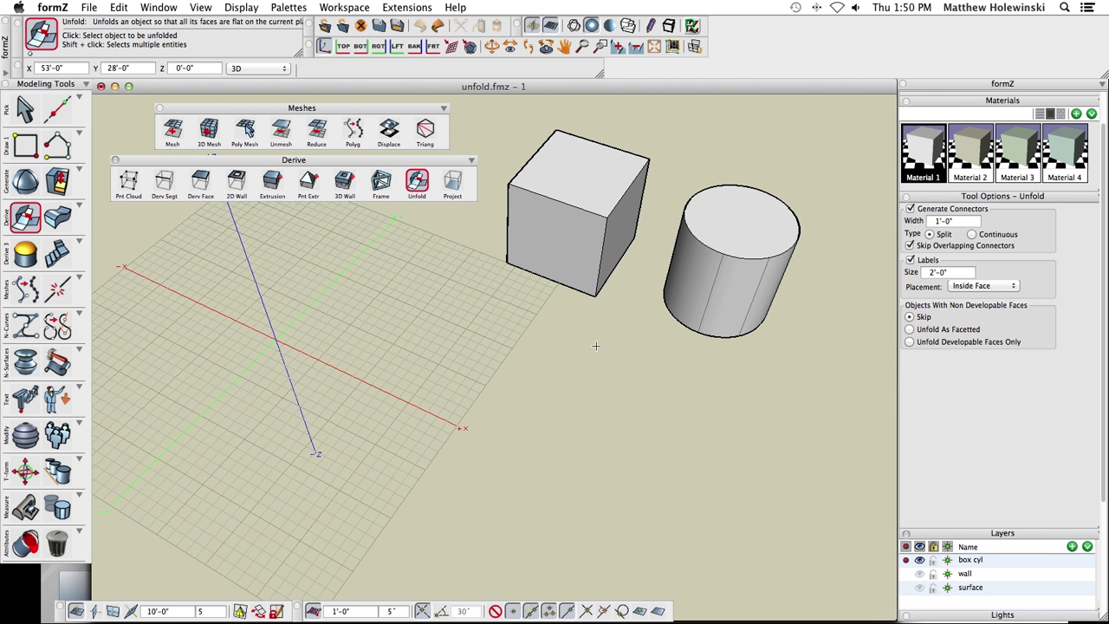
Step: Make the wall layer active and hide the box cyl layer
left_click(907, 573)
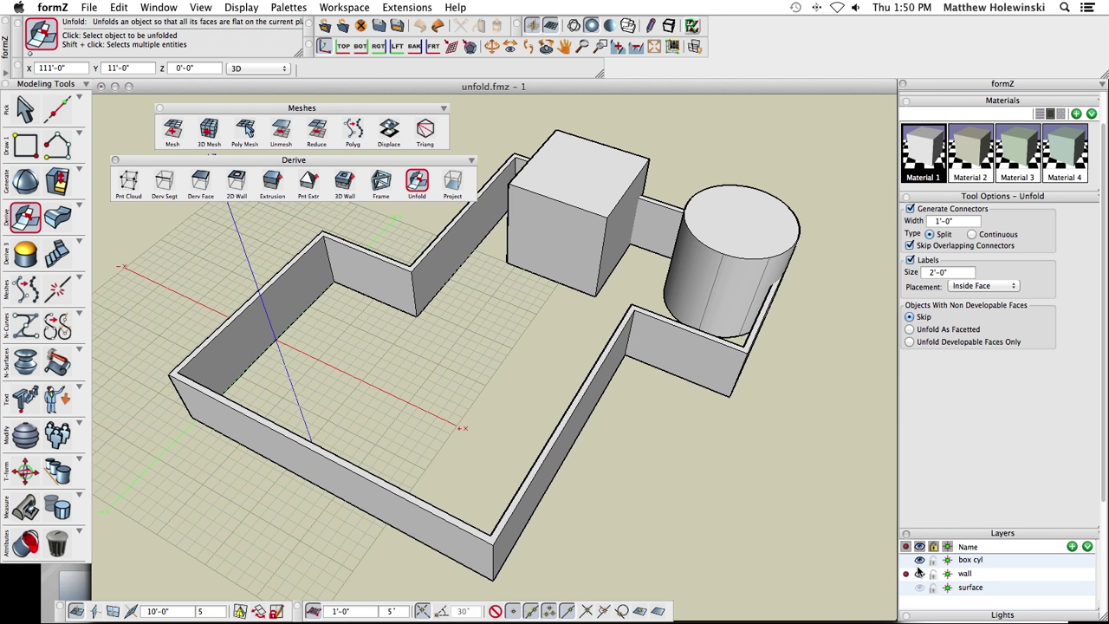
left_click(920, 561)
scroll(649, 452, "down", 2)
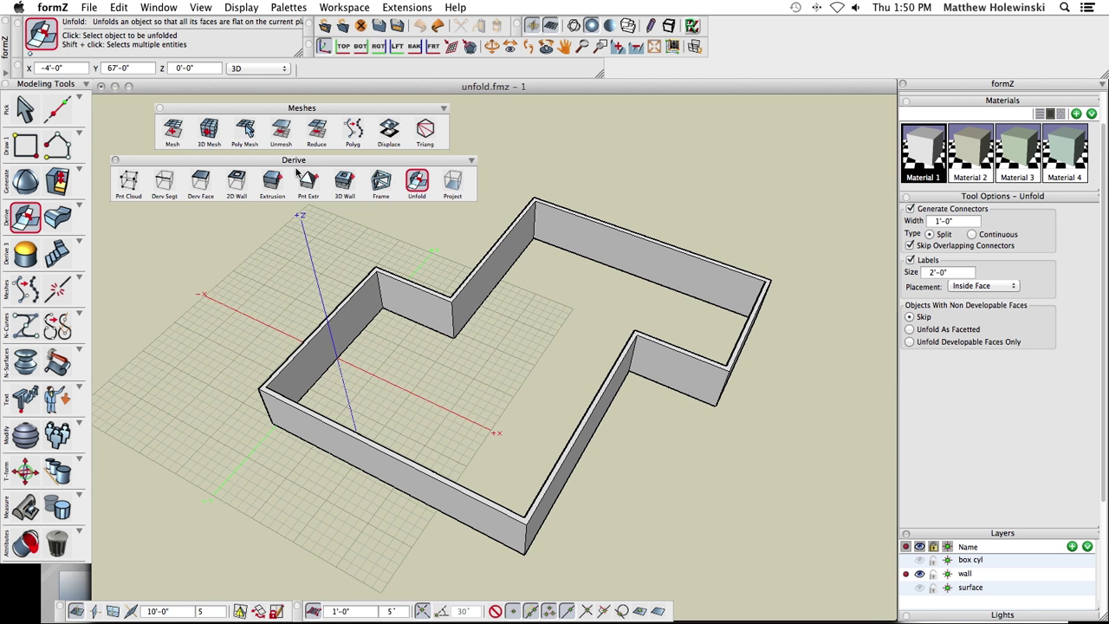
Step: Create a hip roof over the walls with the Roof tool, using a 9/12 slope and a 1'-6" overhang
left_click(62, 212)
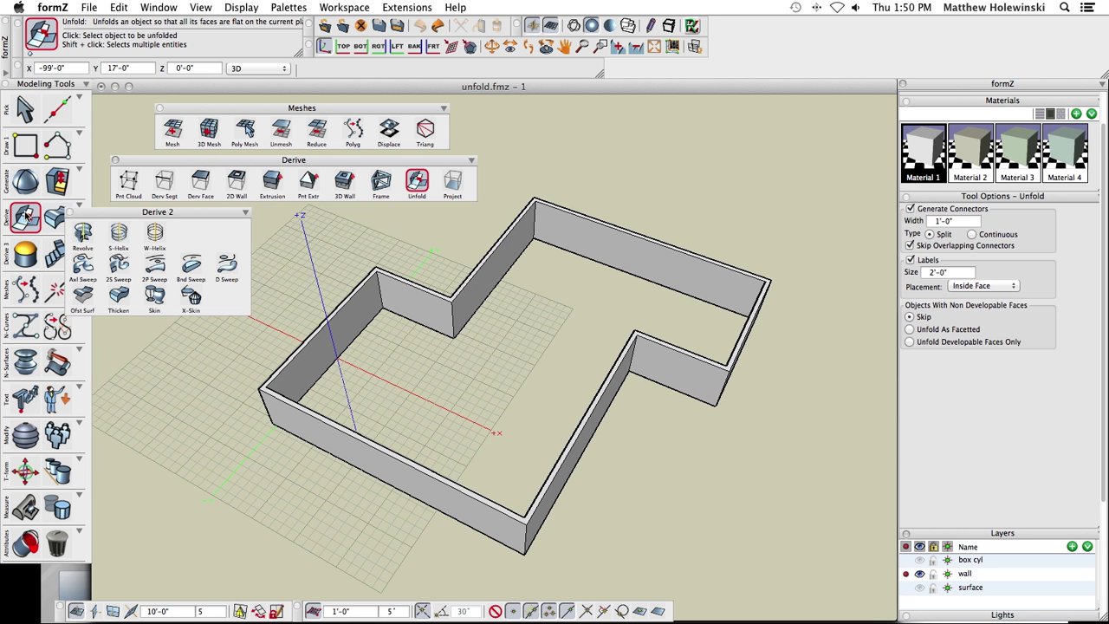
left_click(26, 217)
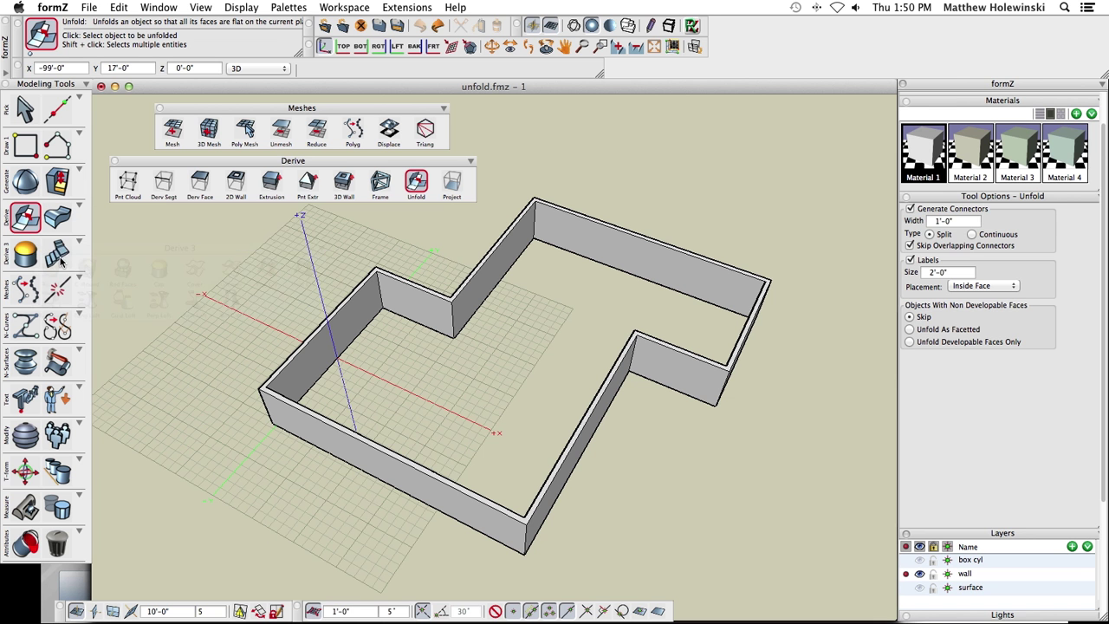
mouse_move(62, 251)
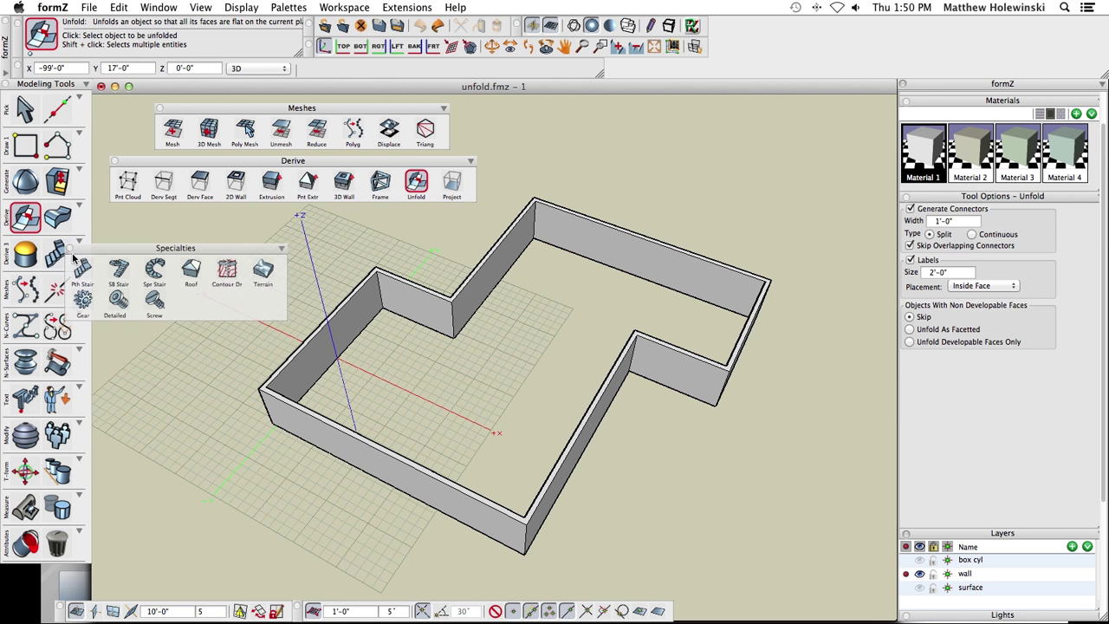
left_click(192, 270)
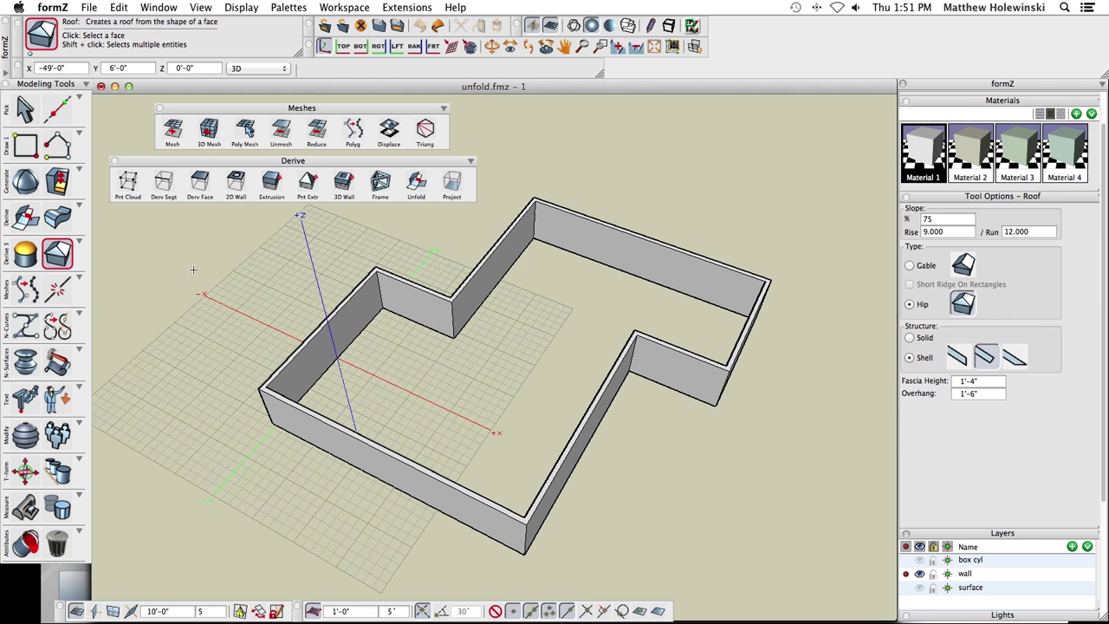
left_click(515, 515)
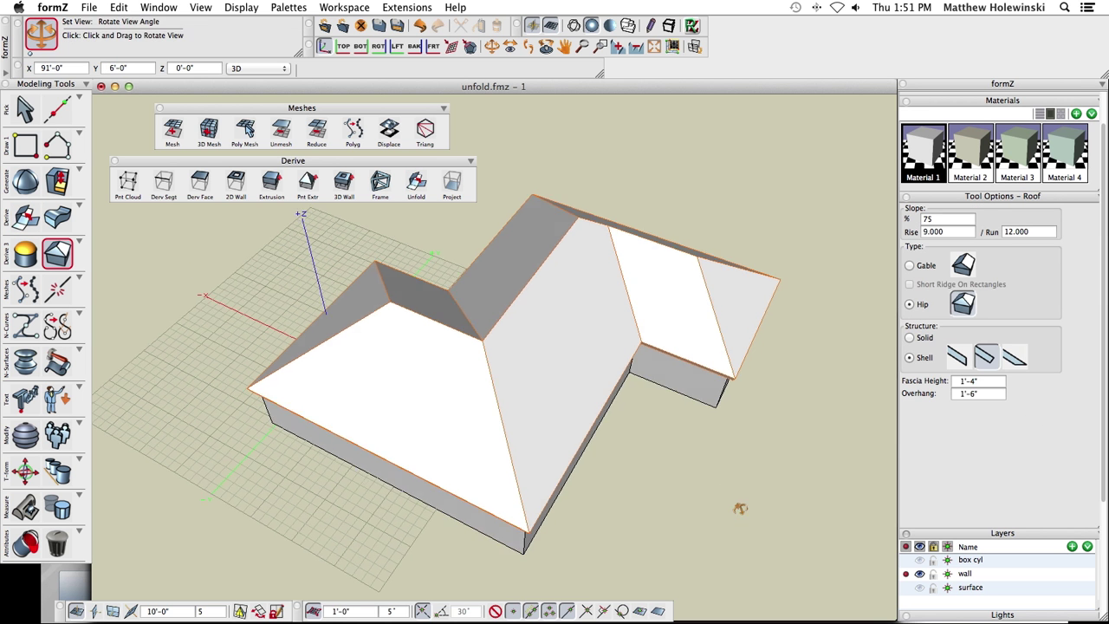
middle_click_drag(738, 508, 731, 453)
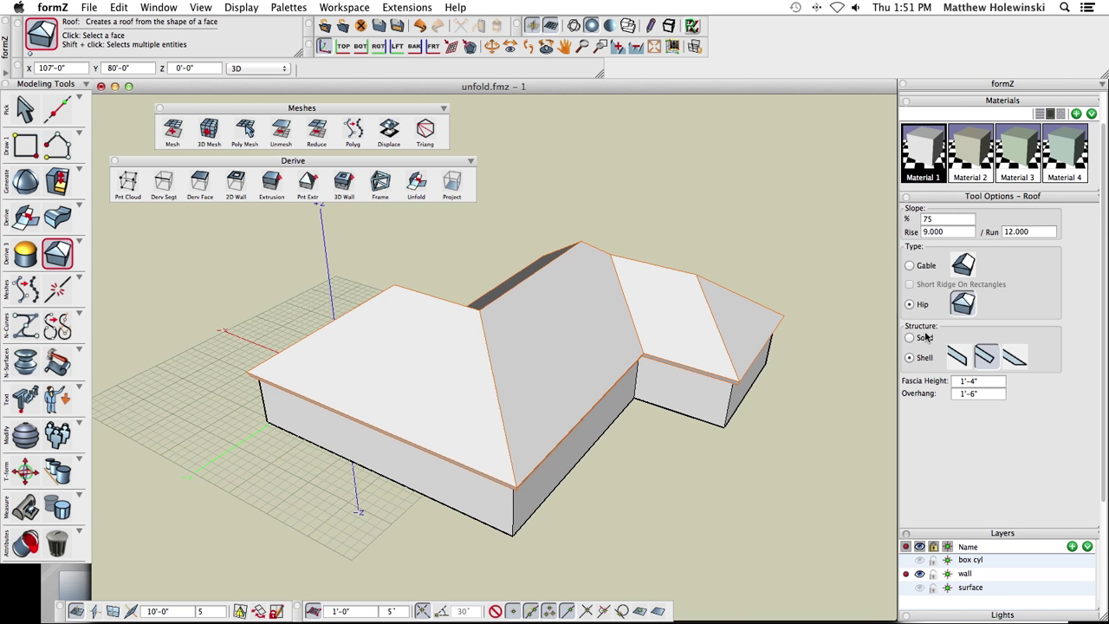
Step: Change the roof structure to Solid and set its fascia height to 1'-0"
left_click(924, 337)
double_click(979, 380)
type("1")
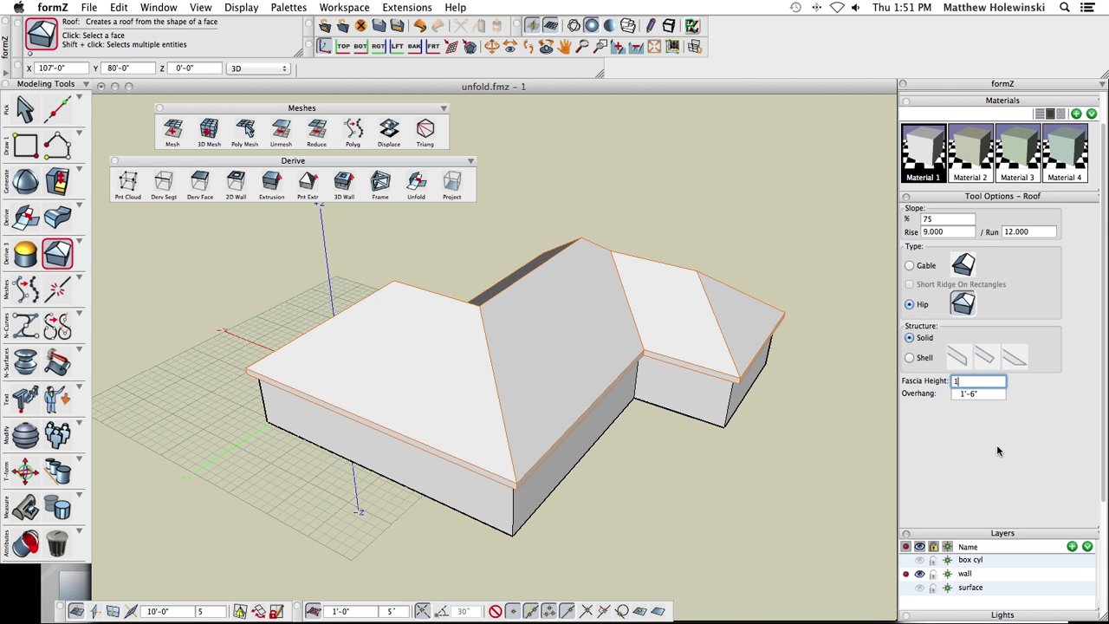
key("Return")
Step: Delete the walls beneath the hip roof
left_click(71, 546)
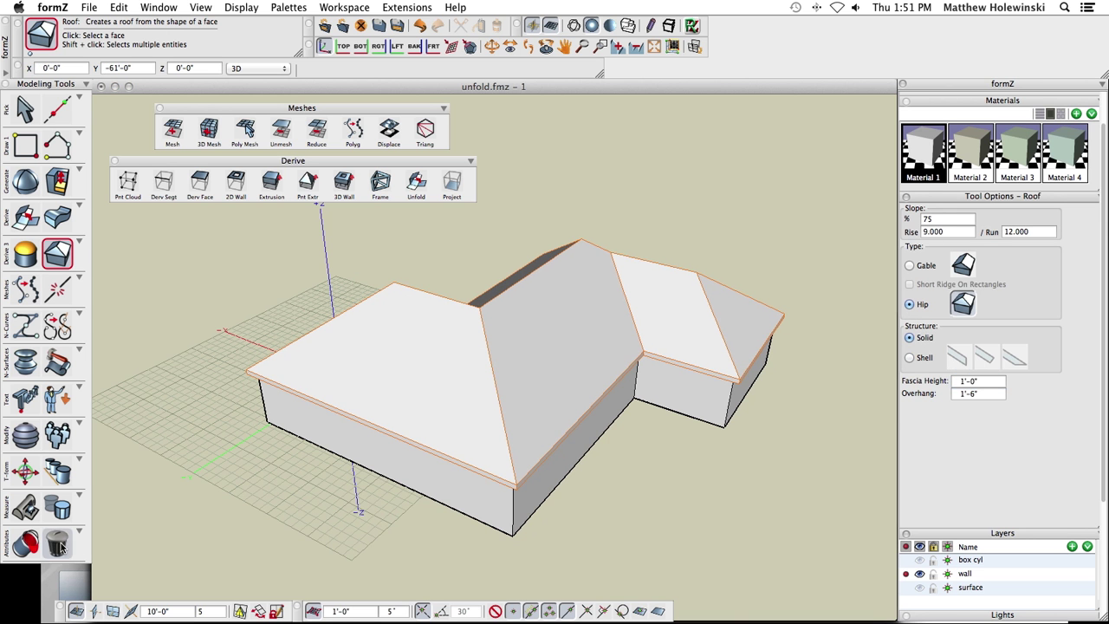
left_click(423, 481)
middle_click_drag(422, 481, 277, 295)
middle_click_drag(458, 449, 452, 550)
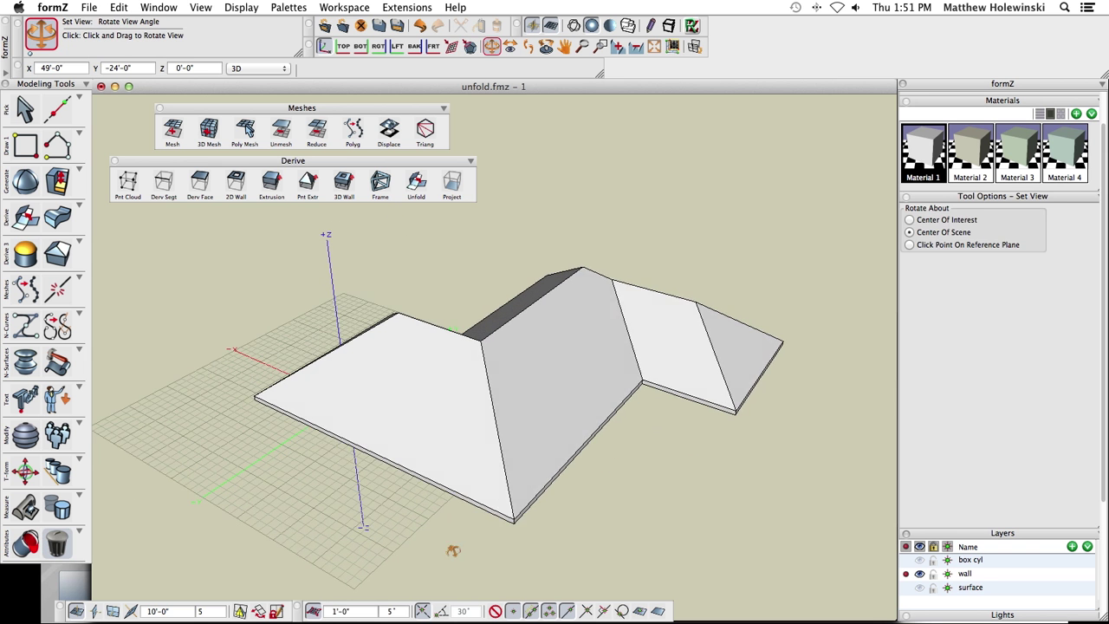
Step: Unfold the solid roof from its front slope with connectors and labels, and undo the unfolding
left_click(416, 182)
middle_click_drag(485, 247, 479, 392)
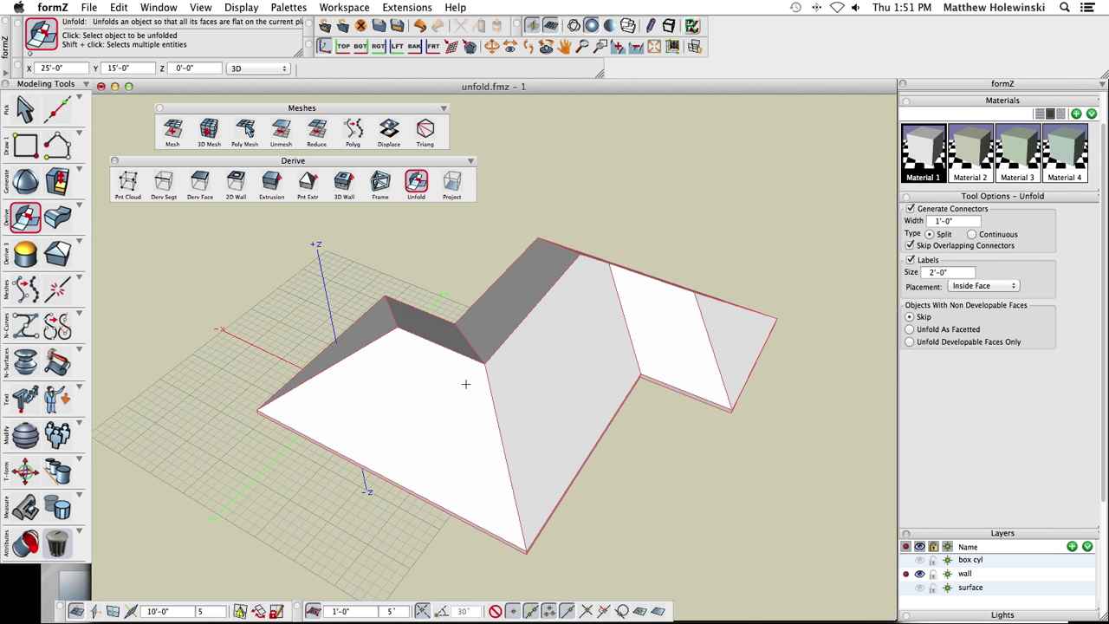
left_click(362, 358)
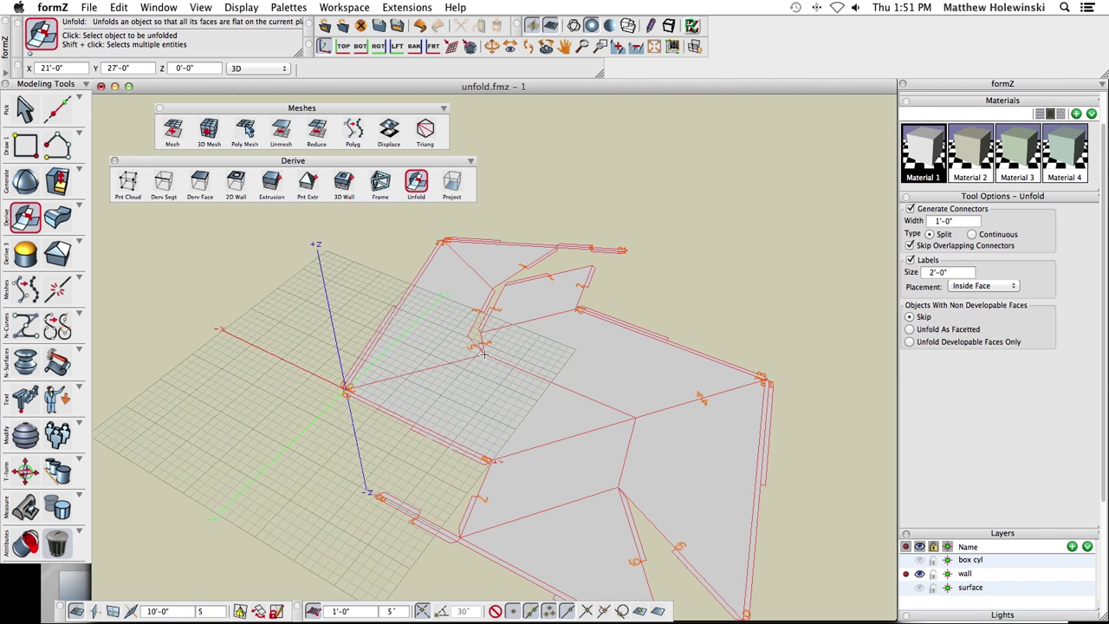
key("super+z")
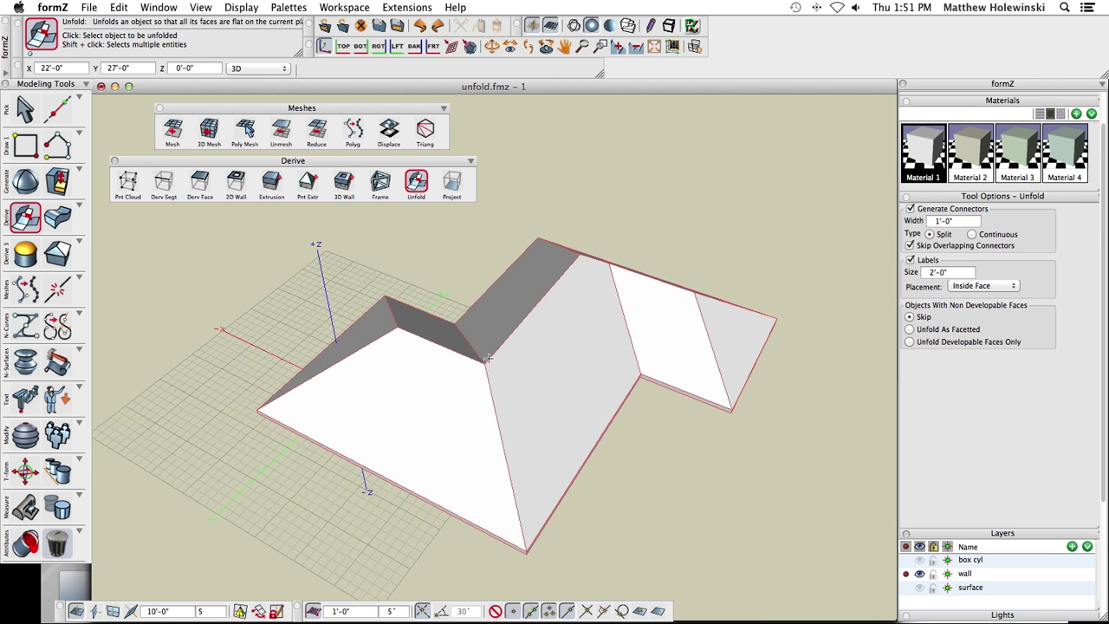
Step: Unfold the roof again starting from the long slope beside the front one, inspect the flat pattern, and undo it
left_click(520, 324)
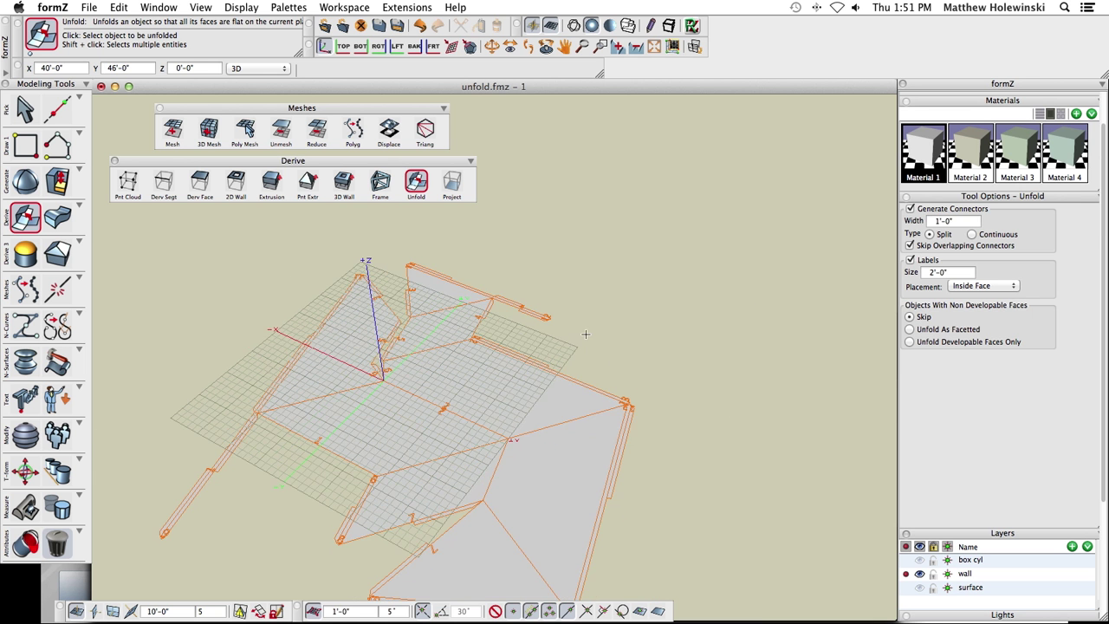
middle_click_drag(429, 398, 503, 355)
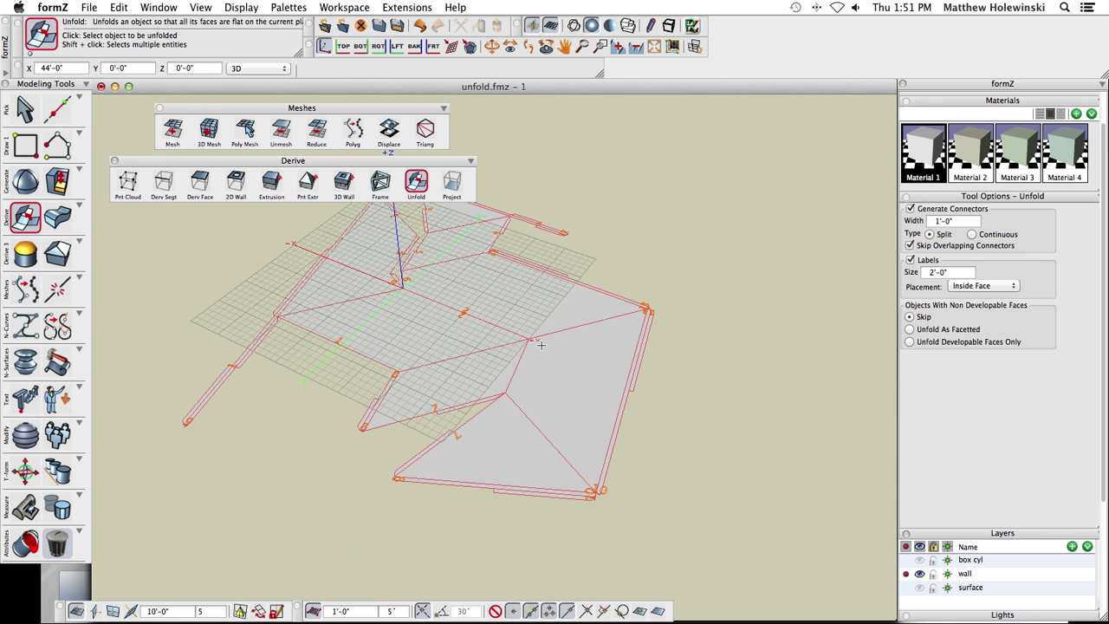
key("super+z")
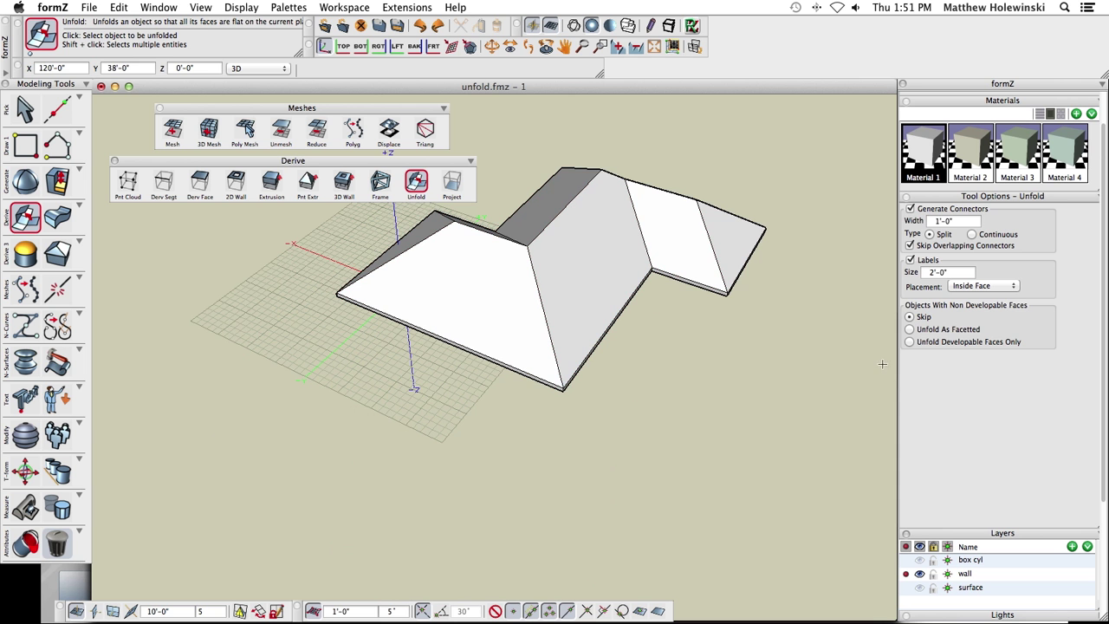
Step: Make the surface layer active and hide the wall layer holding the roof
left_click(906, 587)
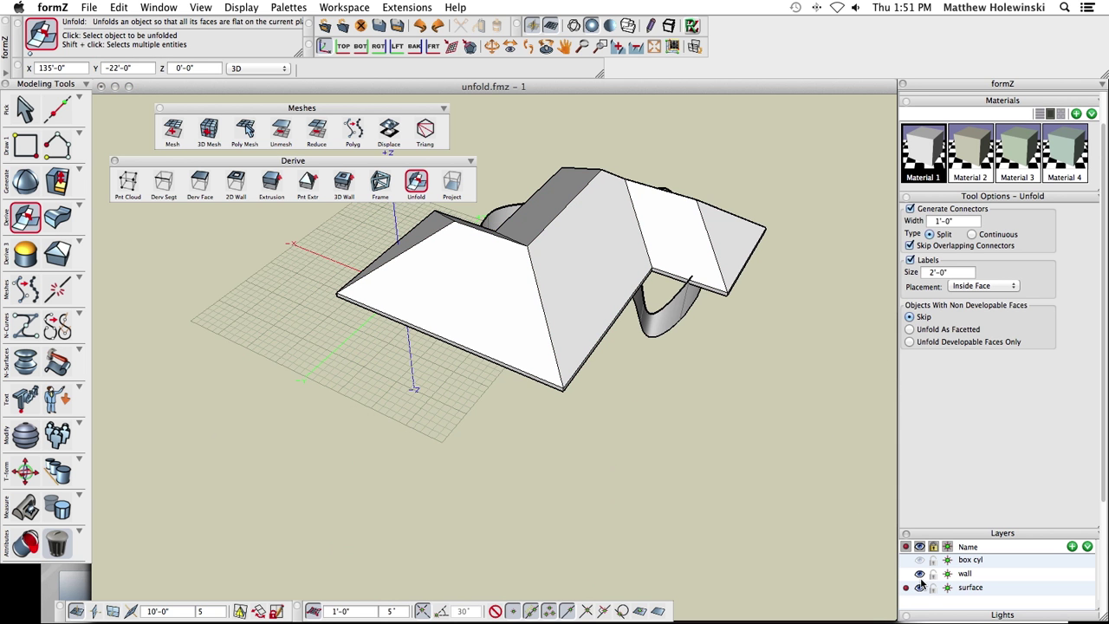
left_click(919, 573)
left_click_drag(592, 460, 538, 507)
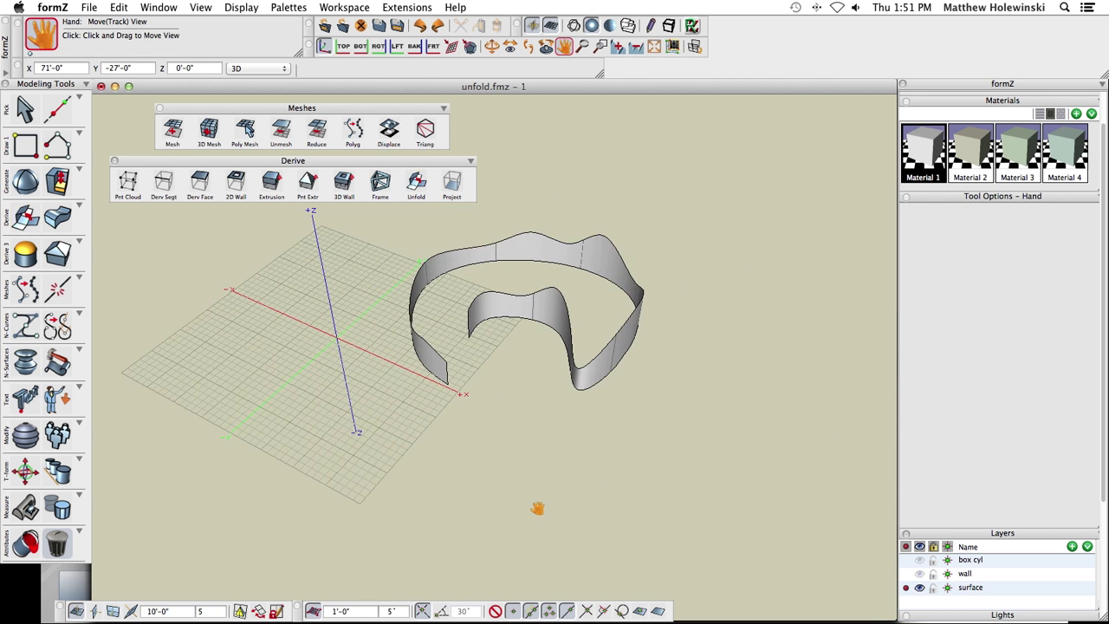
Step: Unfold the curved, wavy-edged ribbon surface into a flat strip with the Unfold tool
left_click(422, 181)
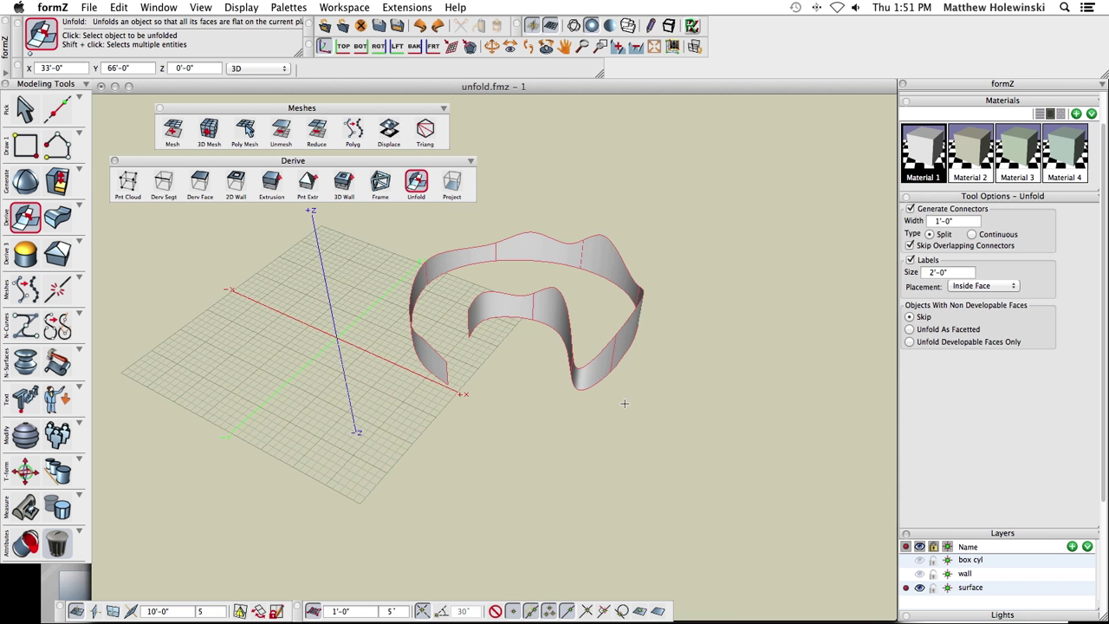
left_click(624, 402)
mouse_move(569, 436)
middle_mouse_down()
mouse_move(557, 418)
mouse_move(550, 445)
middle_mouse_up()
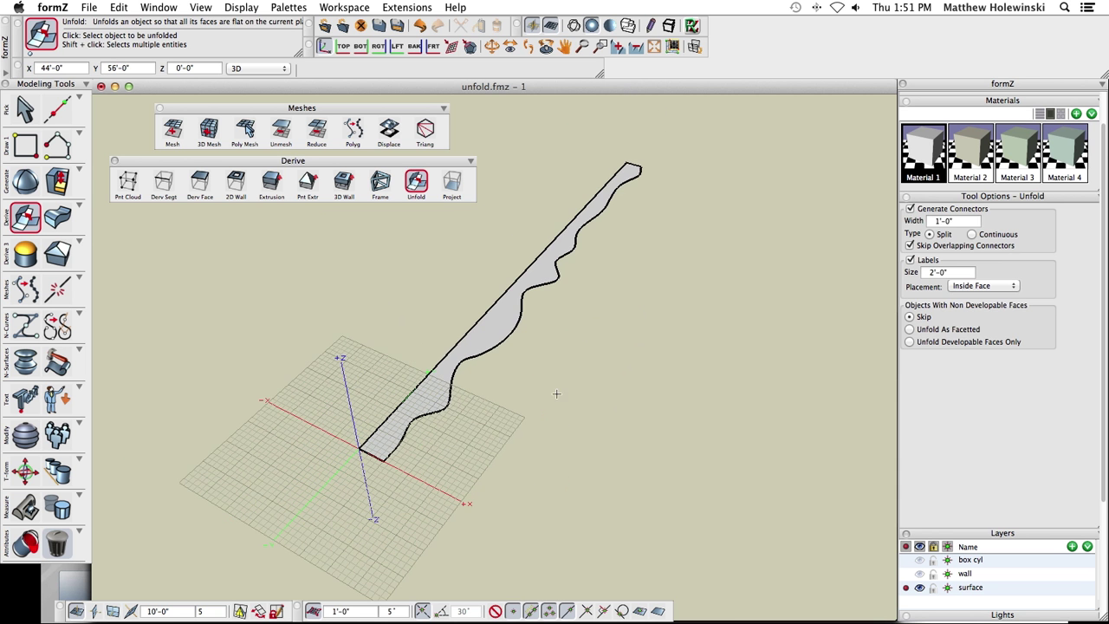
middle_click_drag(543, 392, 543, 391)
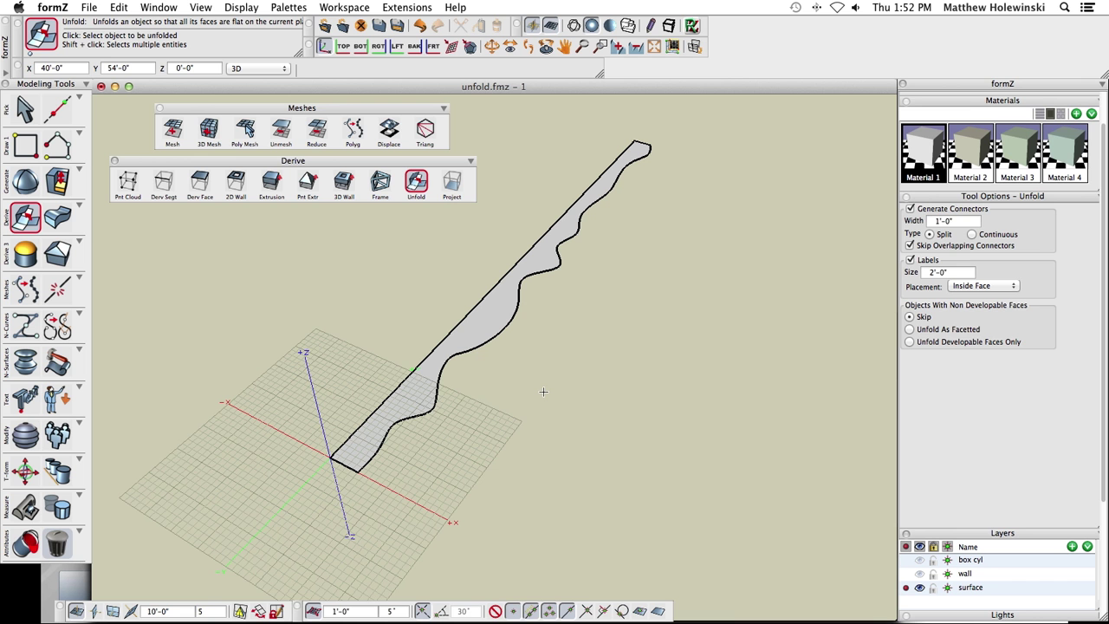
key("super+Tab")
key("super+Tab")
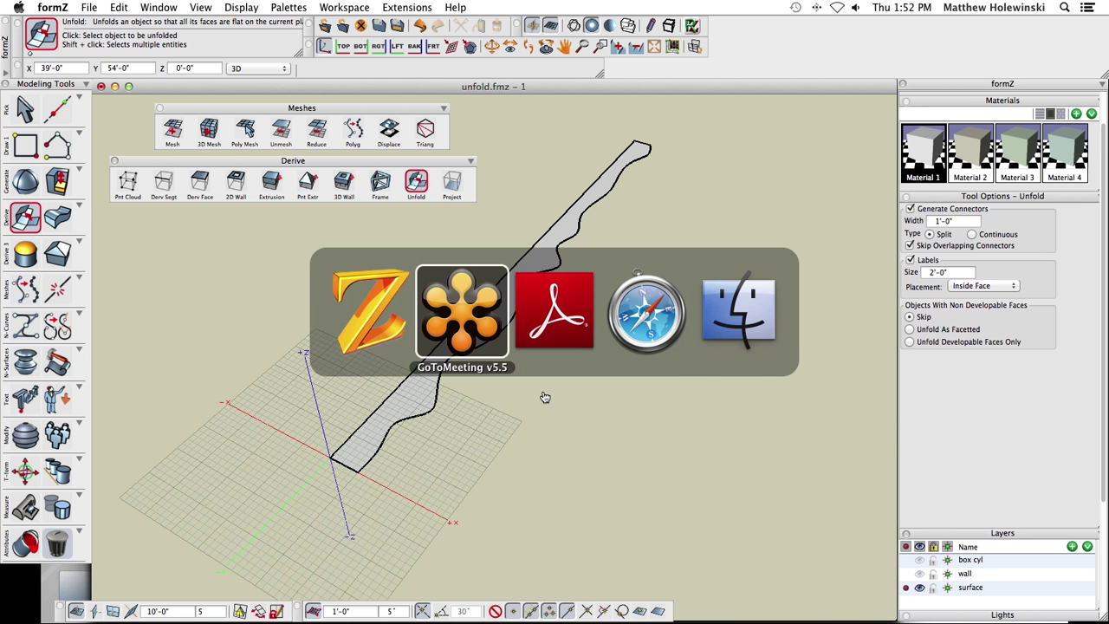
left_click(316, 459)
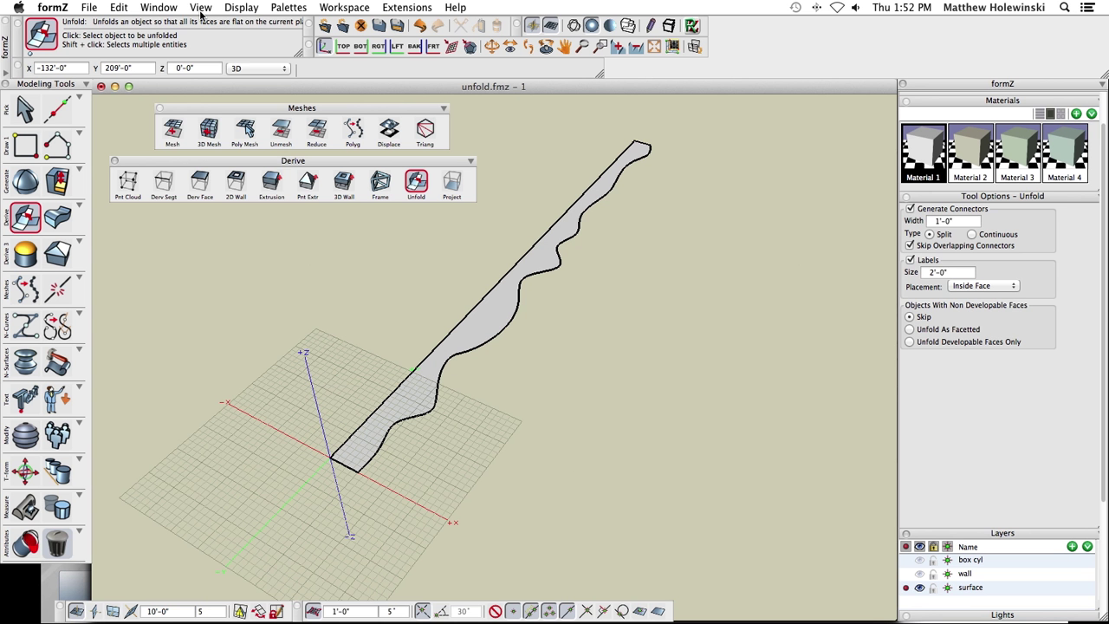
Step: Bring the InfoMg.fmz house model to the front and enlarge its window to fill the workspace
left_click(171, 10)
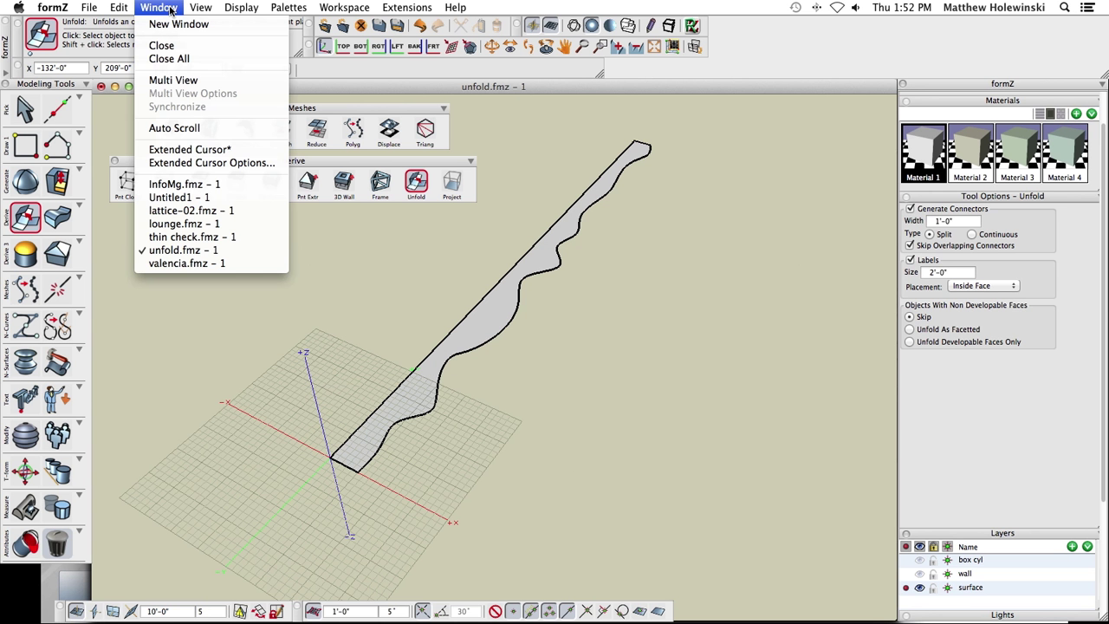
left_click(206, 187)
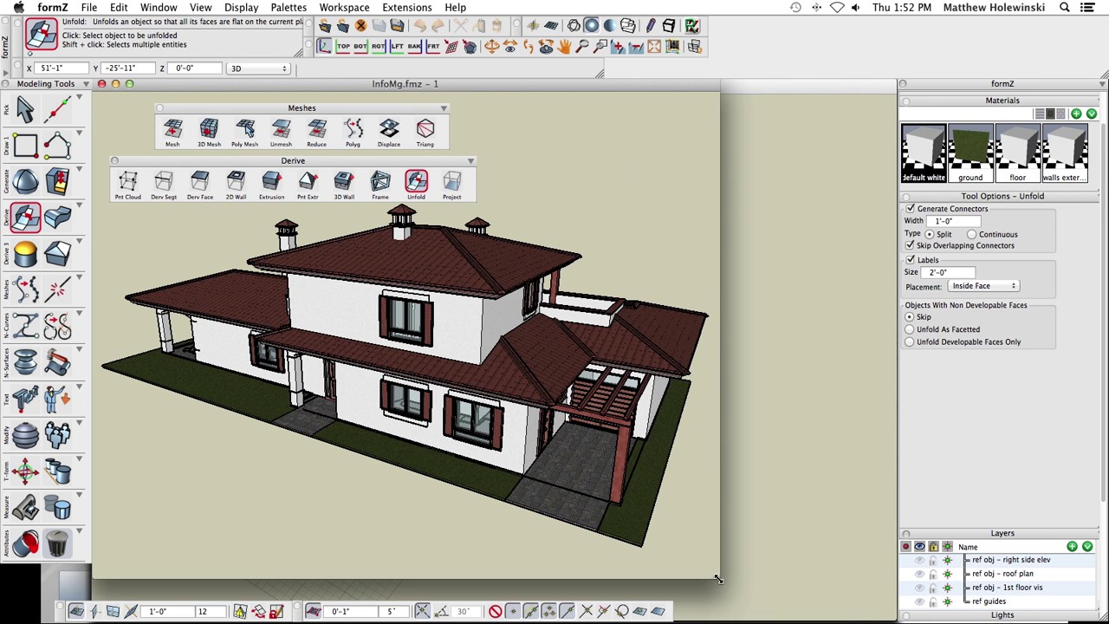
left_click_drag(718, 579, 896, 601)
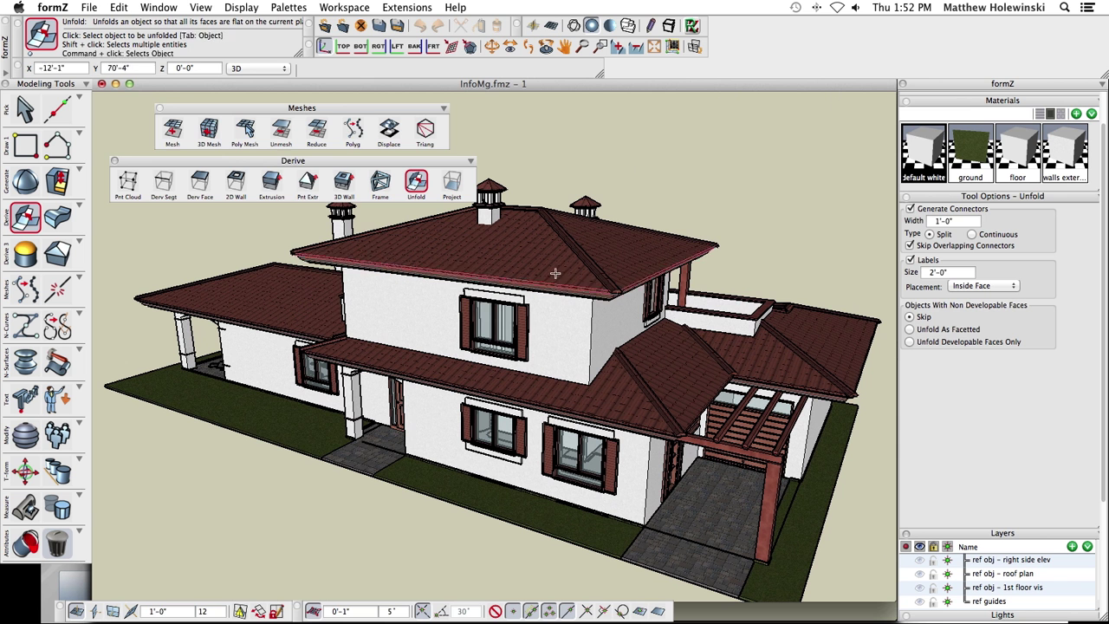
Step: Close the floating Derive and Meshes palettes and open the Attributes palette, placing it over the house model
left_click(114, 160)
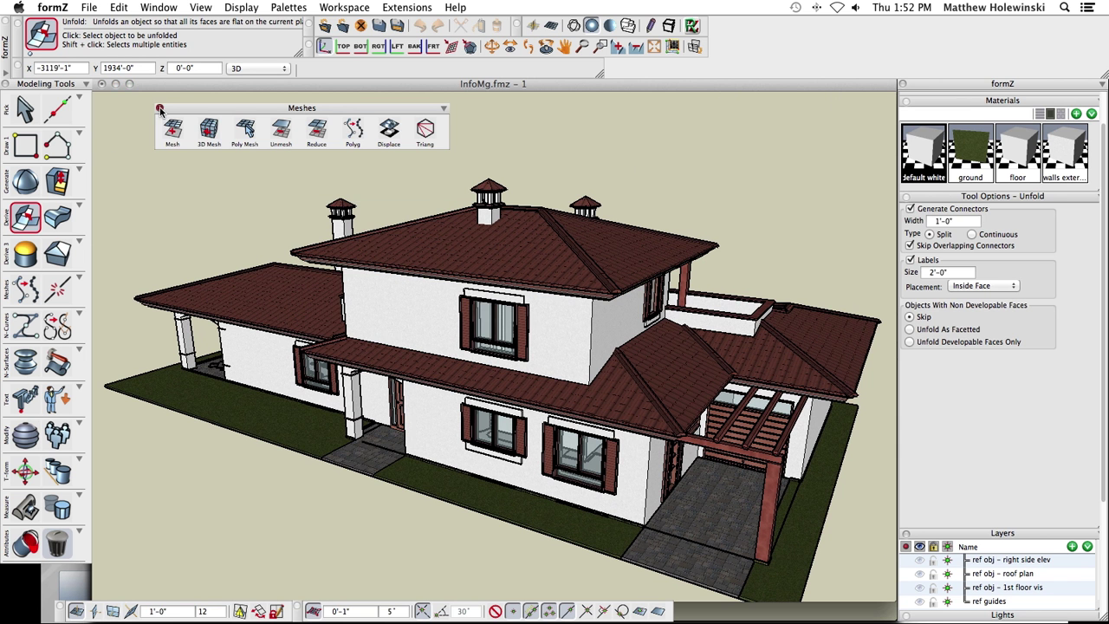
left_click(160, 108)
left_click(287, 8)
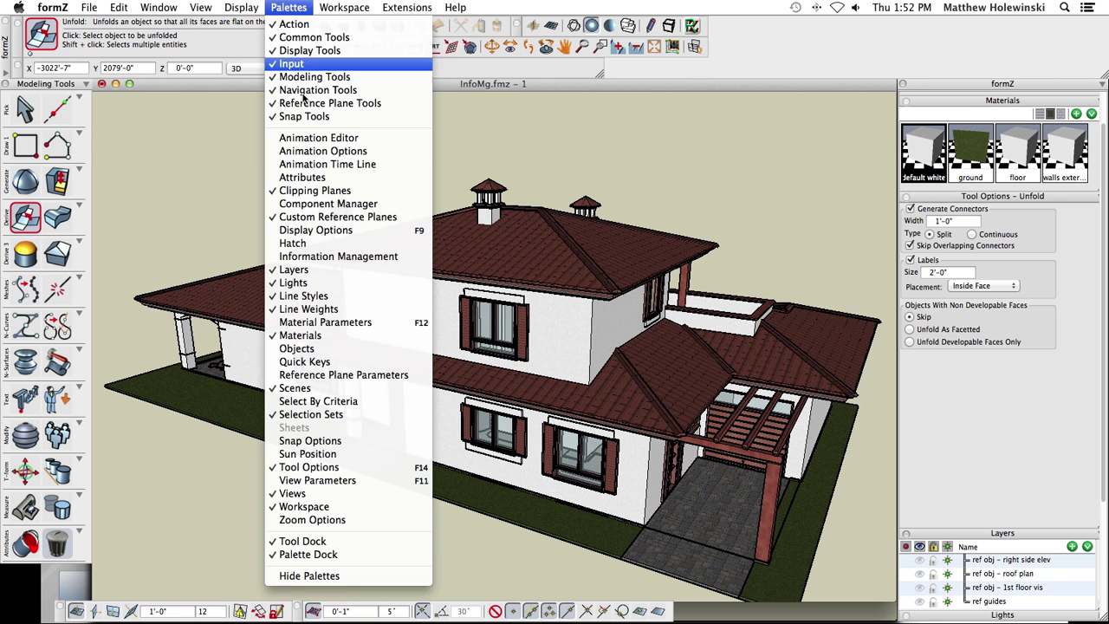
left_click(325, 179)
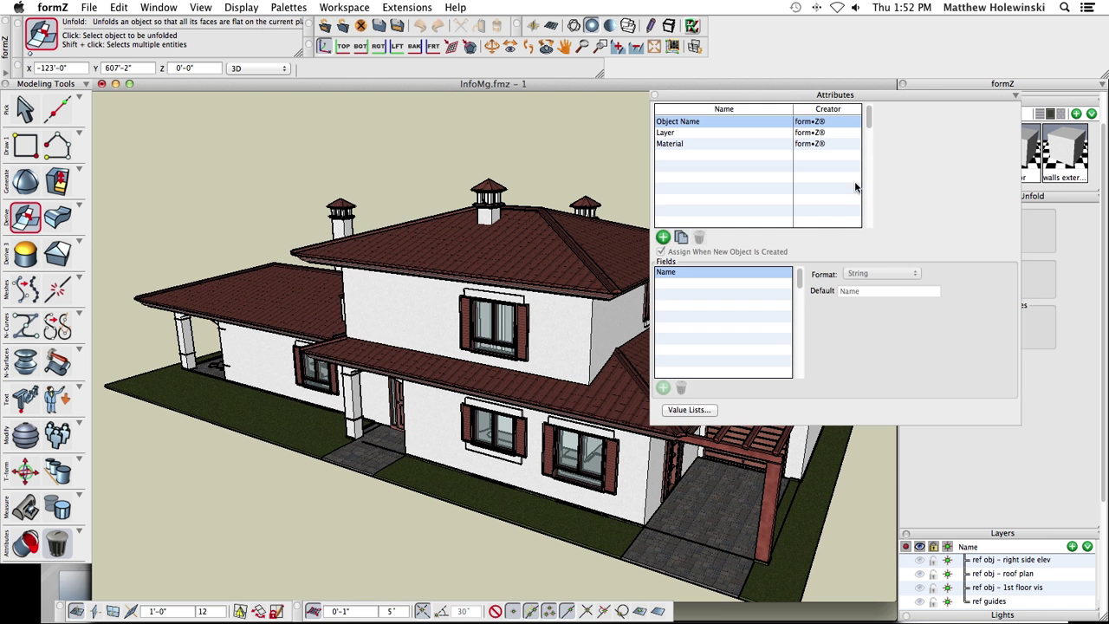
left_click_drag(752, 98, 702, 112)
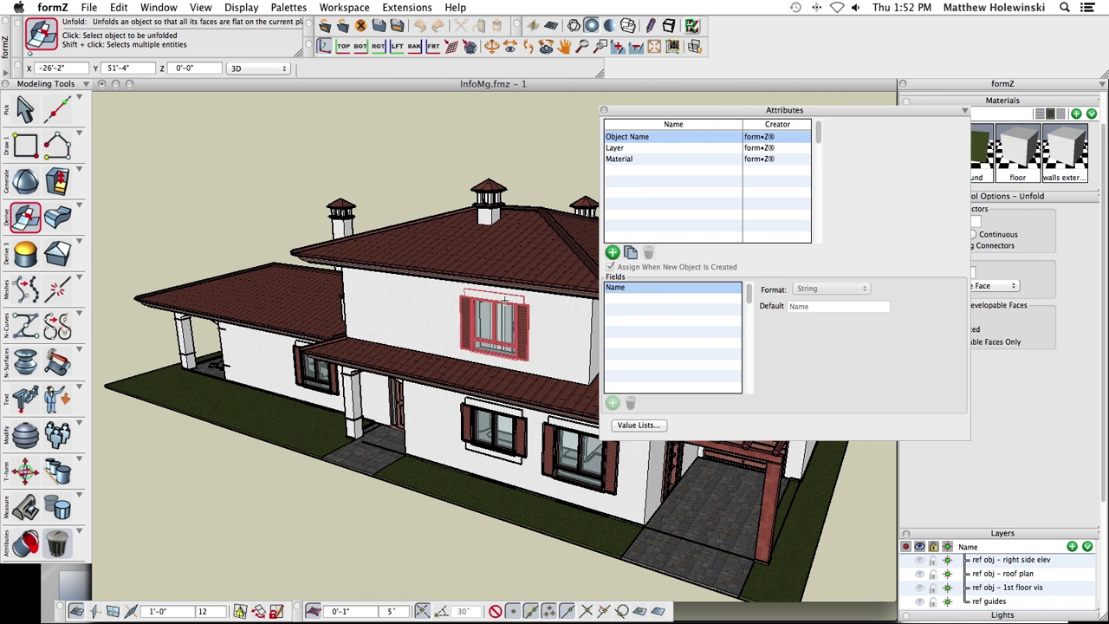
Step: Close the Attributes palette and open the Information Management palette, placing it over the upper part of the house model
left_click(604, 110)
left_click(276, 8)
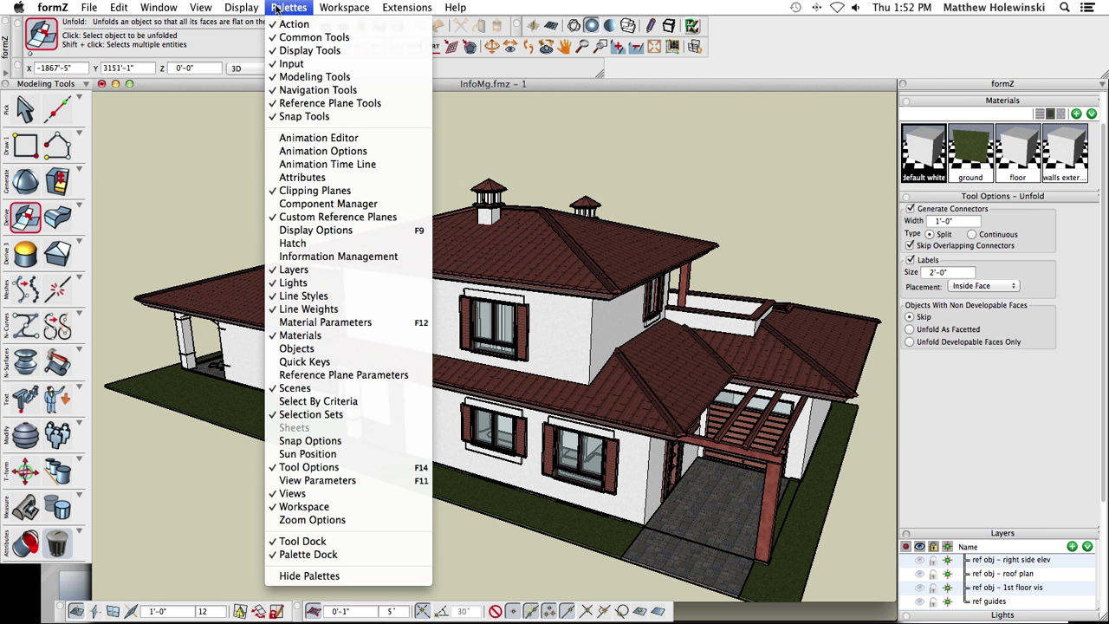
left_click(344, 257)
left_click_drag(737, 98, 602, 104)
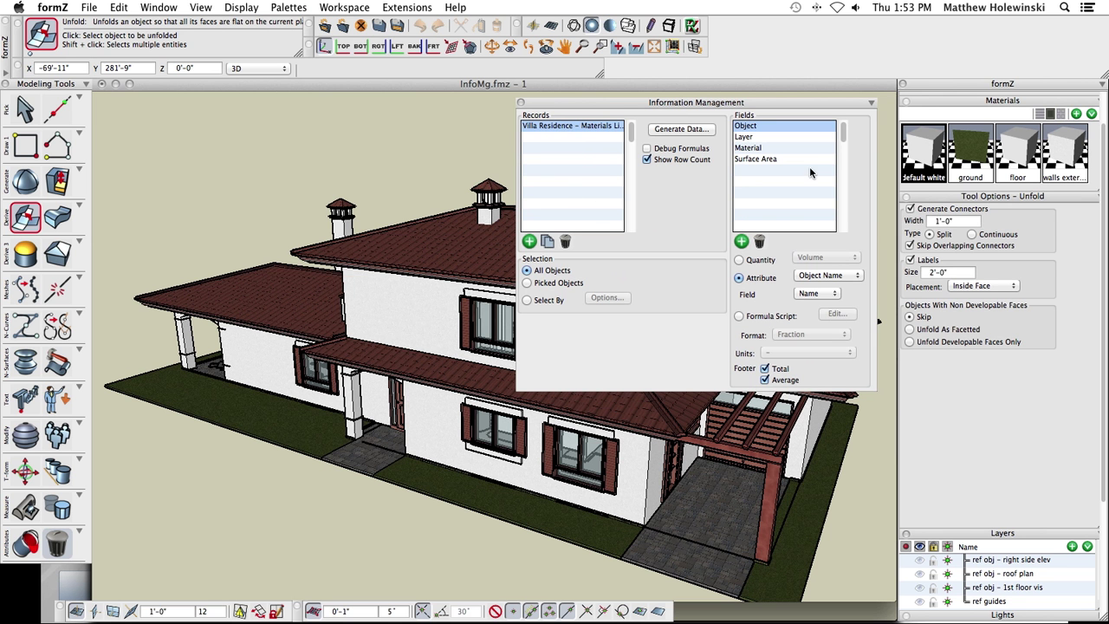
Step: Generate the Villa Residence materials list and quantity report, review its rows, and close both the report and the Information Management palette
left_click(681, 129)
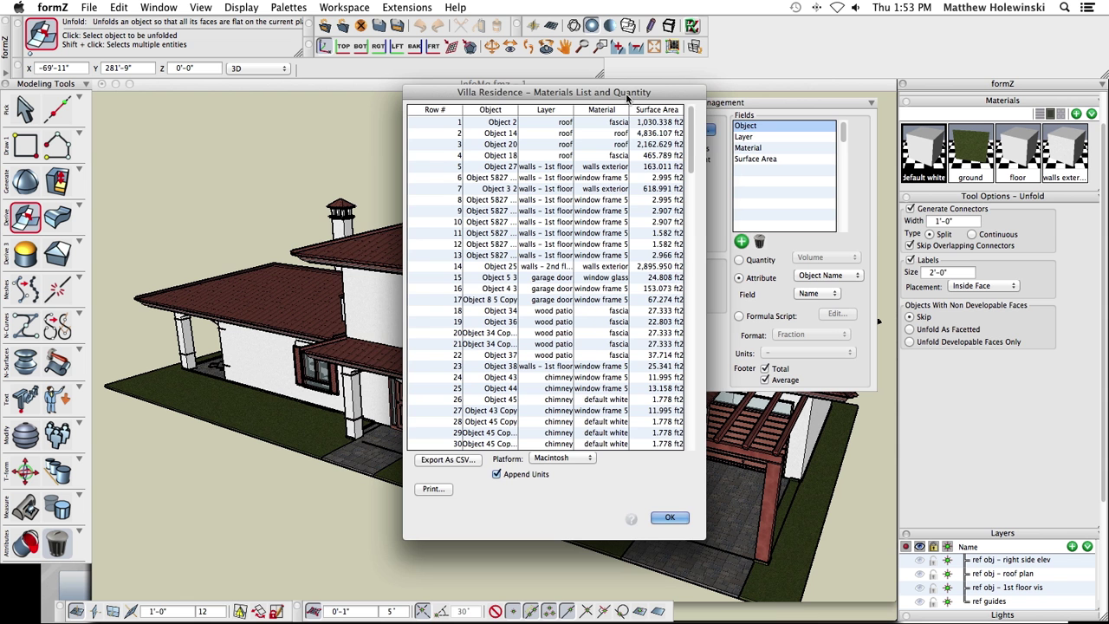
left_click_drag(625, 95, 463, 123)
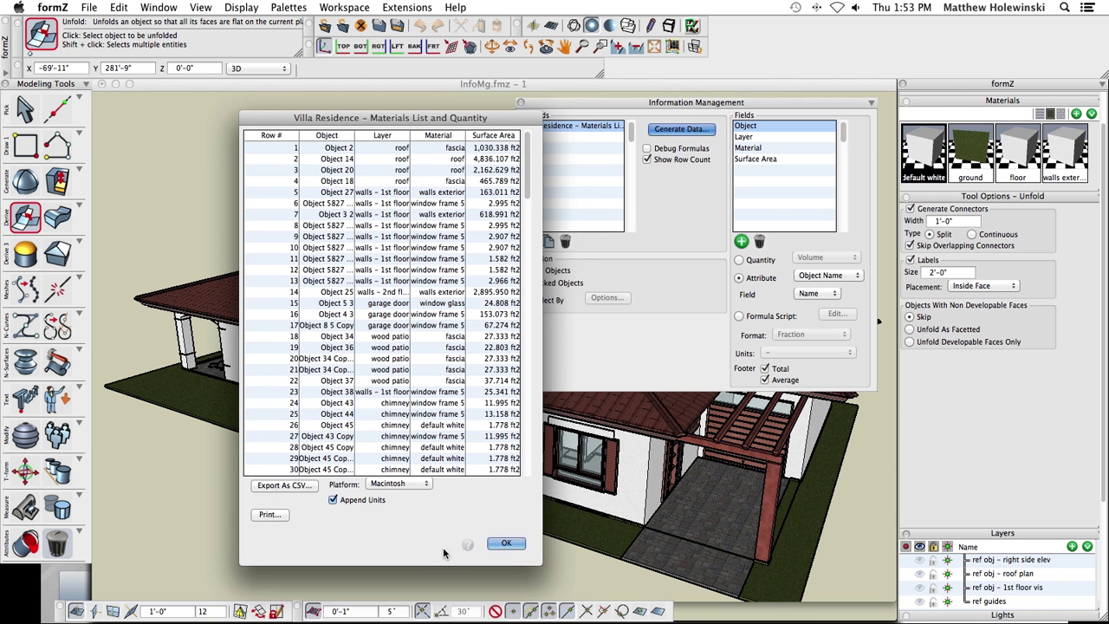
left_click(507, 544)
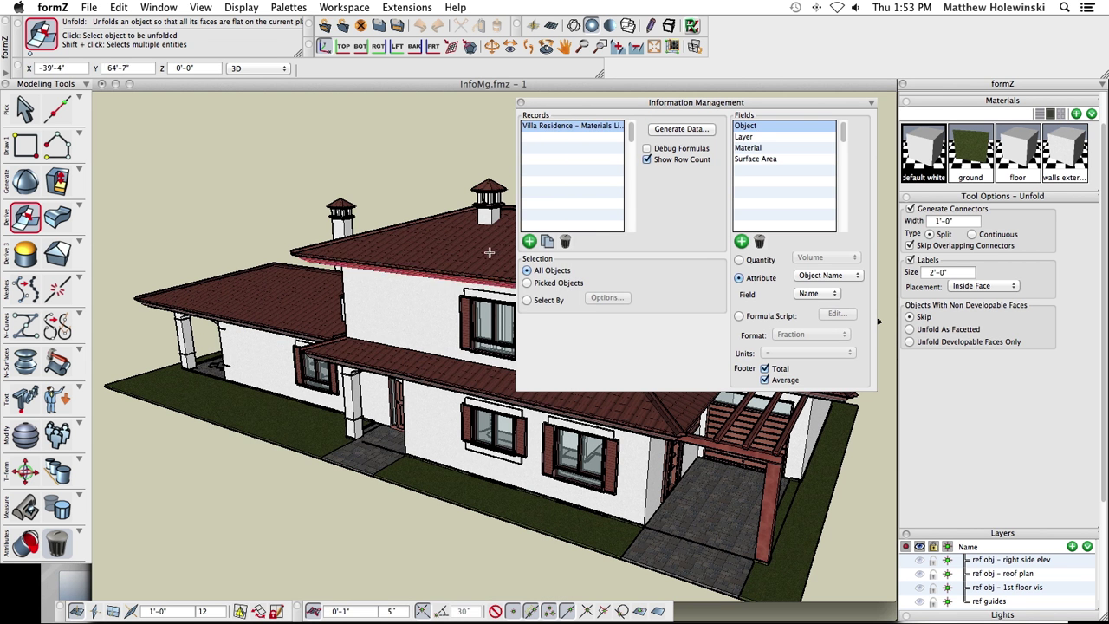
left_click(521, 103)
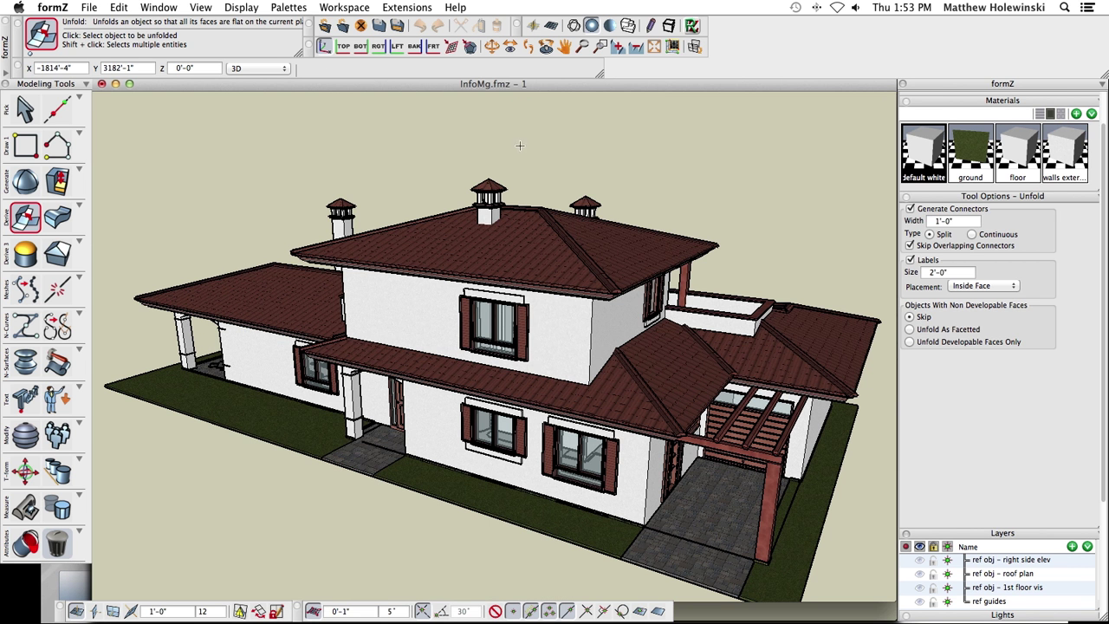
Step: Switch to Safari to look at the Webinars On Demand page and return to the house model in formZ
left_click(91, 8)
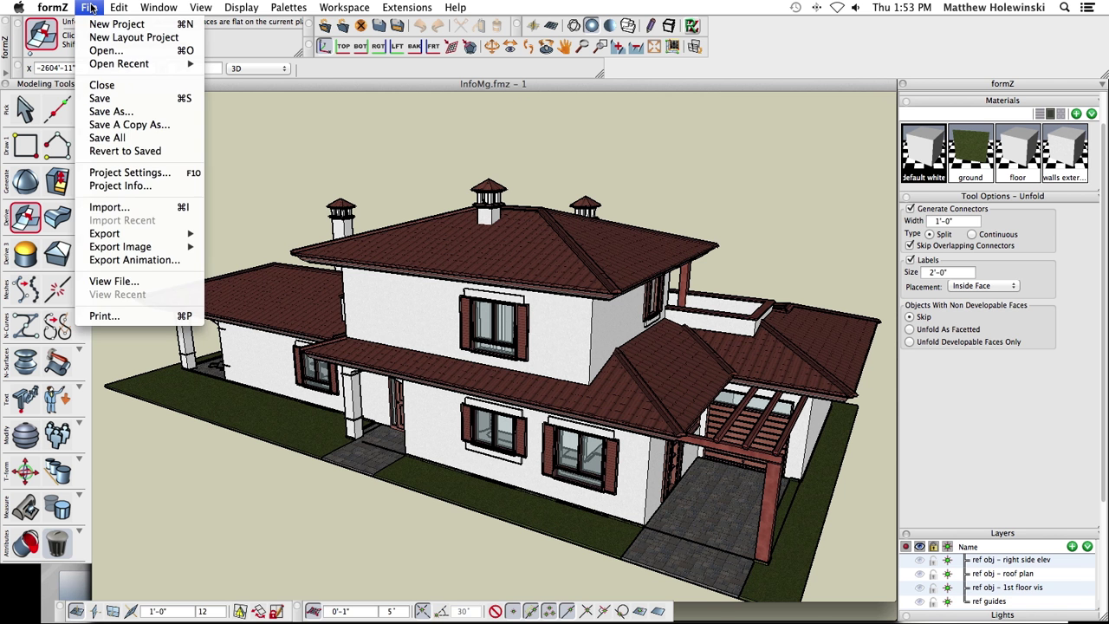
left_click(183, 598)
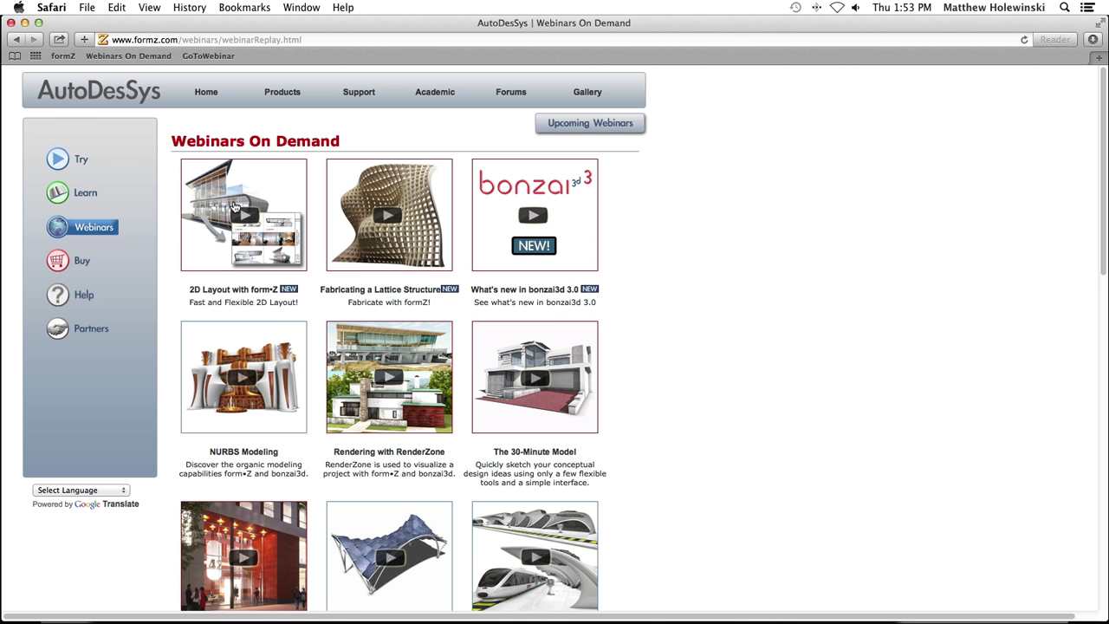
key("super+Tab")
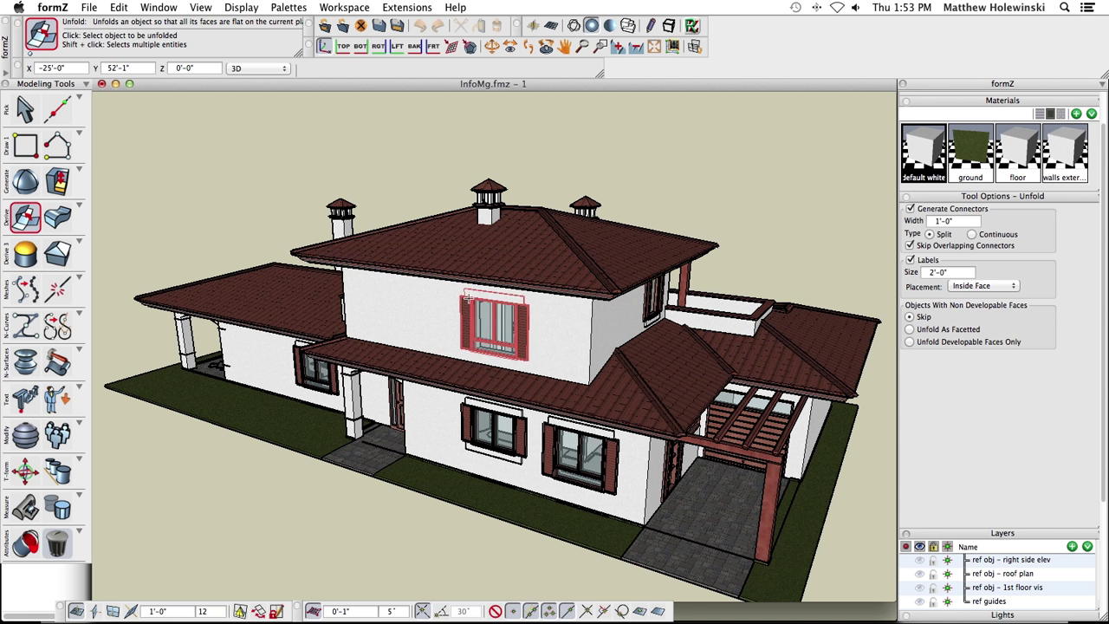
Step: Create a new layout project on an Arch E sheet in landscape orientation
left_click(93, 9)
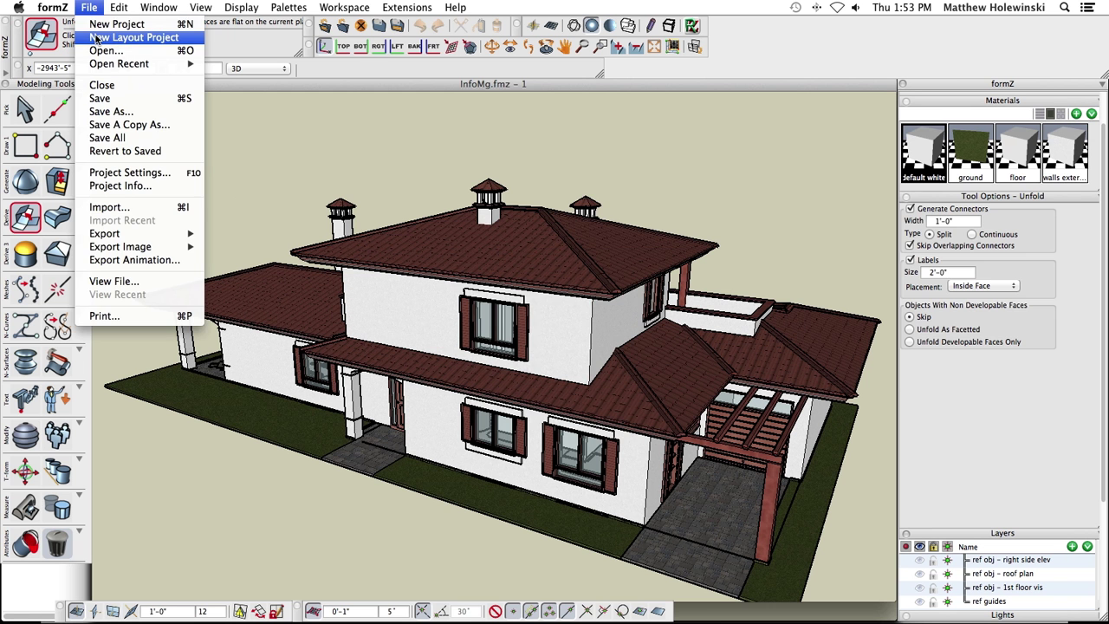
left_click(98, 38)
left_click(505, 271)
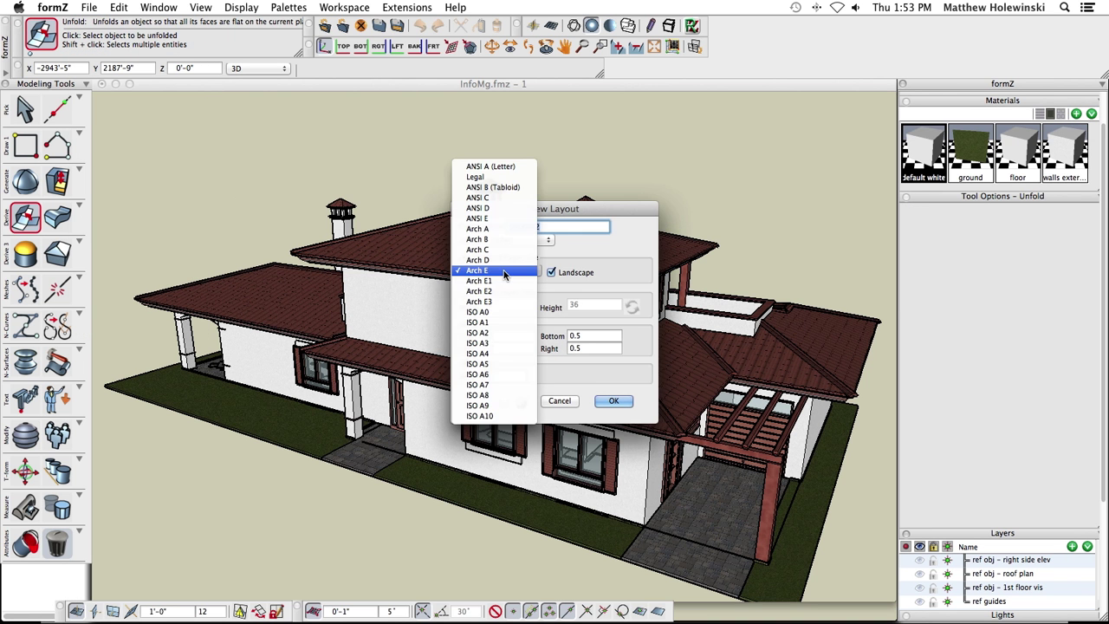
left_click(505, 271)
left_click(613, 400)
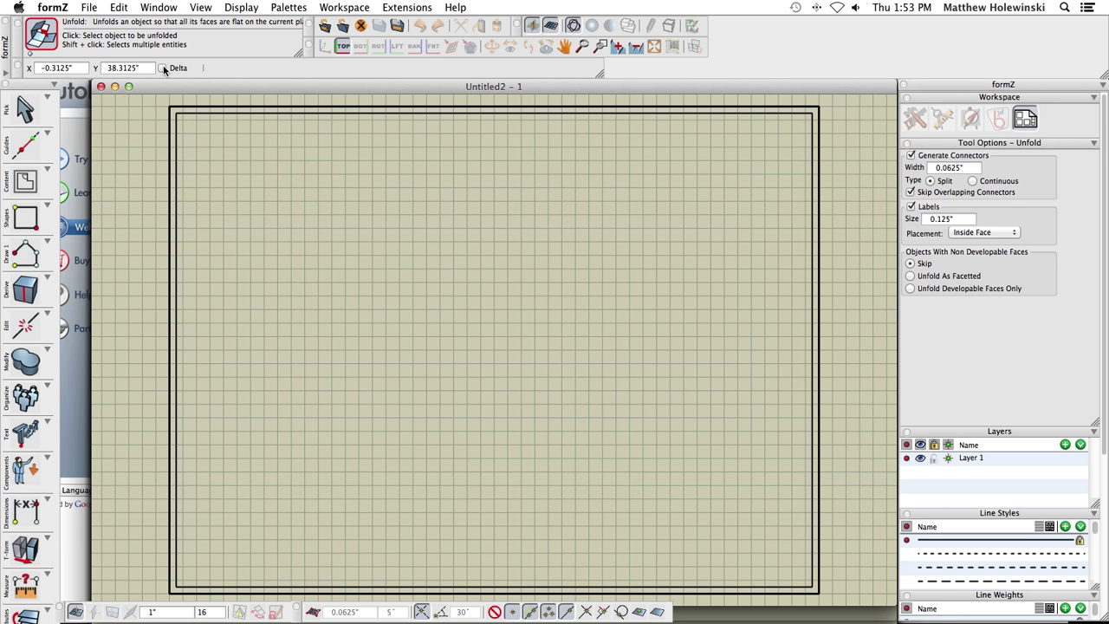
Step: Draw a Multi Frame layout spanning nearly the whole sheet, just inside its border
left_click(25, 181)
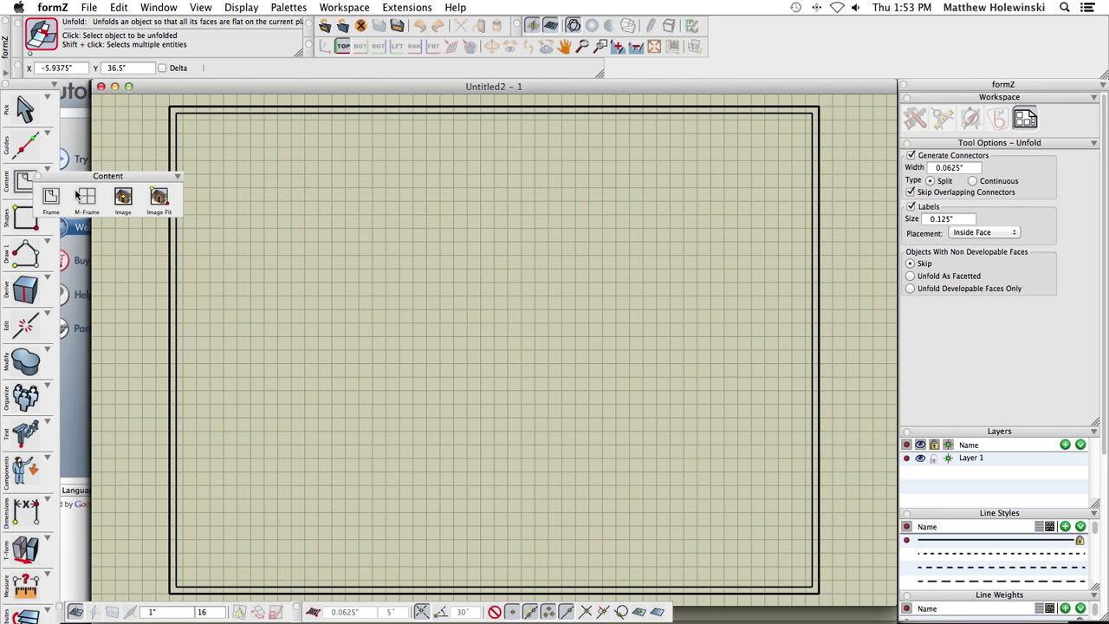
left_click(86, 197)
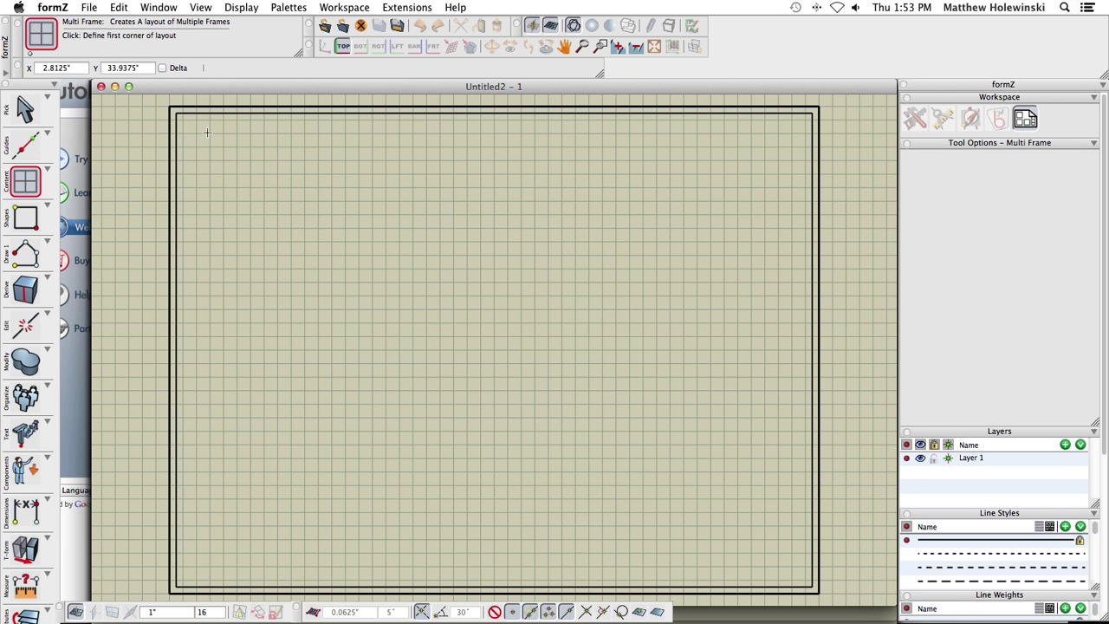
left_click(196, 128)
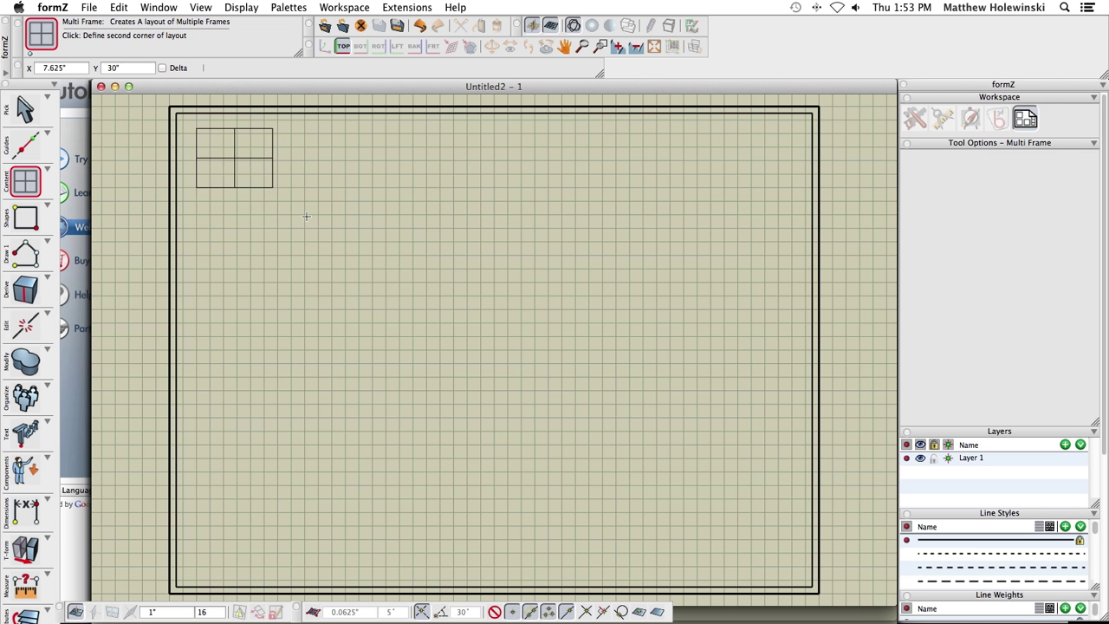
left_click(797, 573)
Step: Load InfoMg.fmz from the formZ files folder into the frames and generate the 2x2 layout at 1/4" = 1'-0" scale
left_click(669, 167)
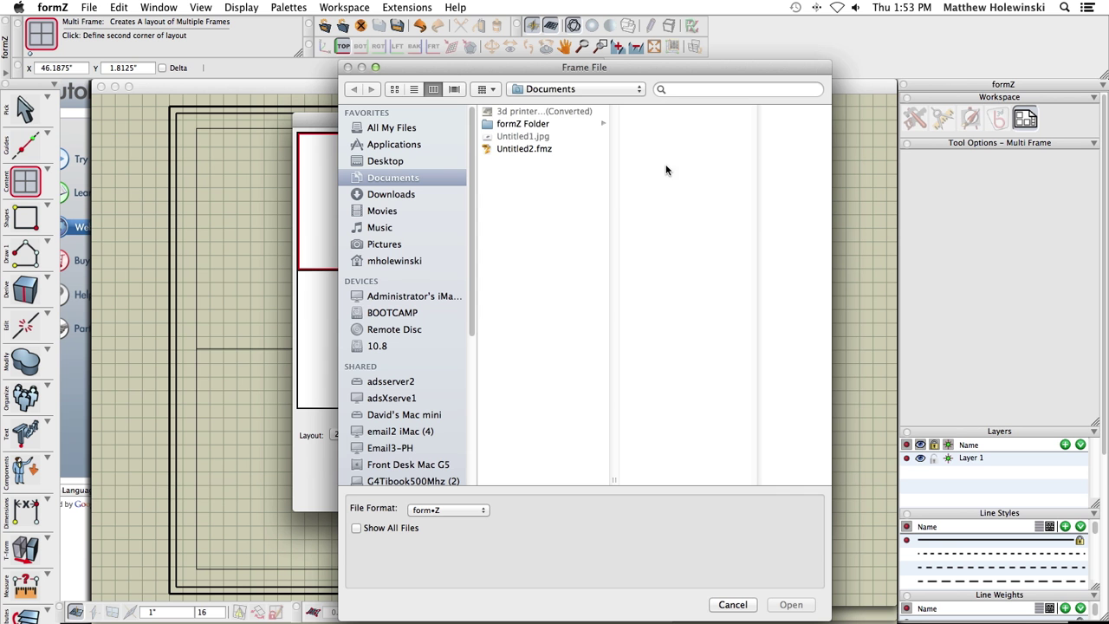
left_click(532, 92)
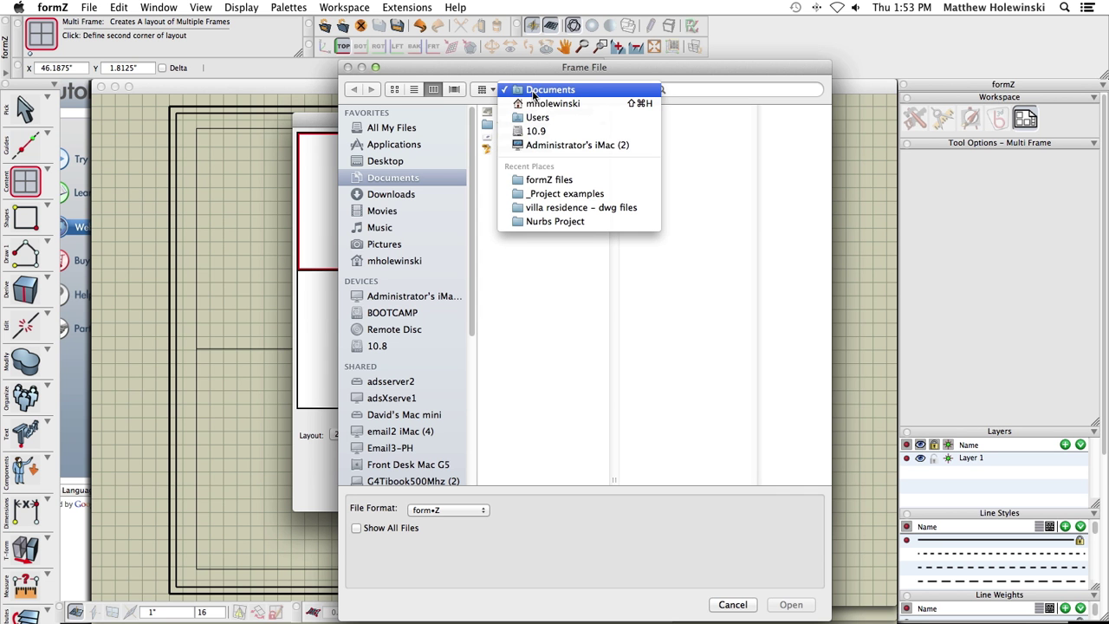
left_click(548, 90)
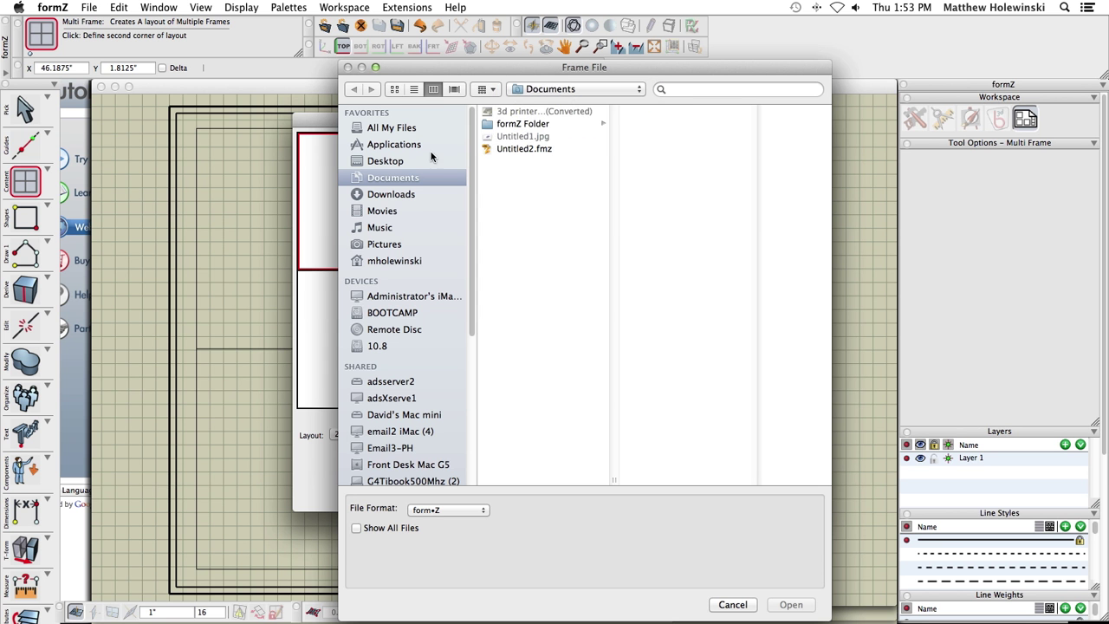
left_click(408, 163)
left_click(537, 187)
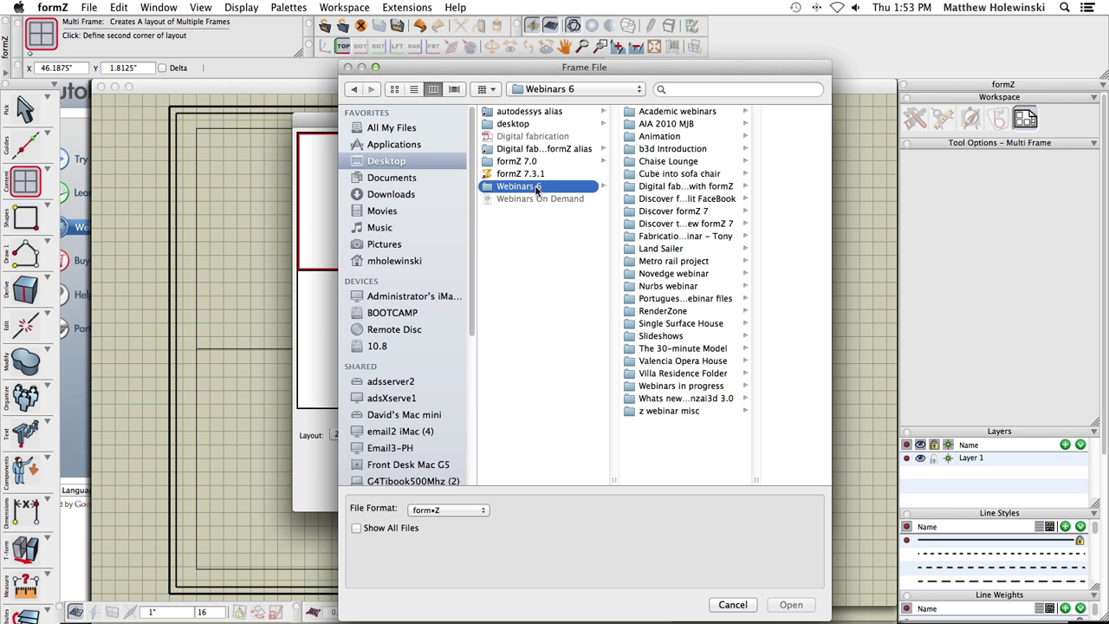
left_click(673, 189)
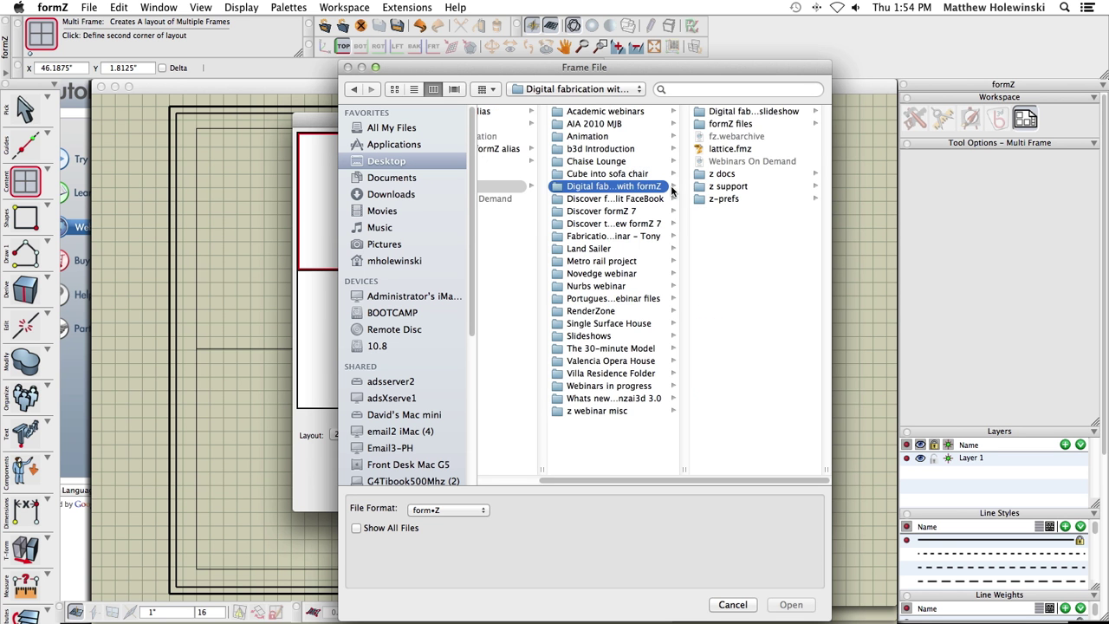
left_click(731, 126)
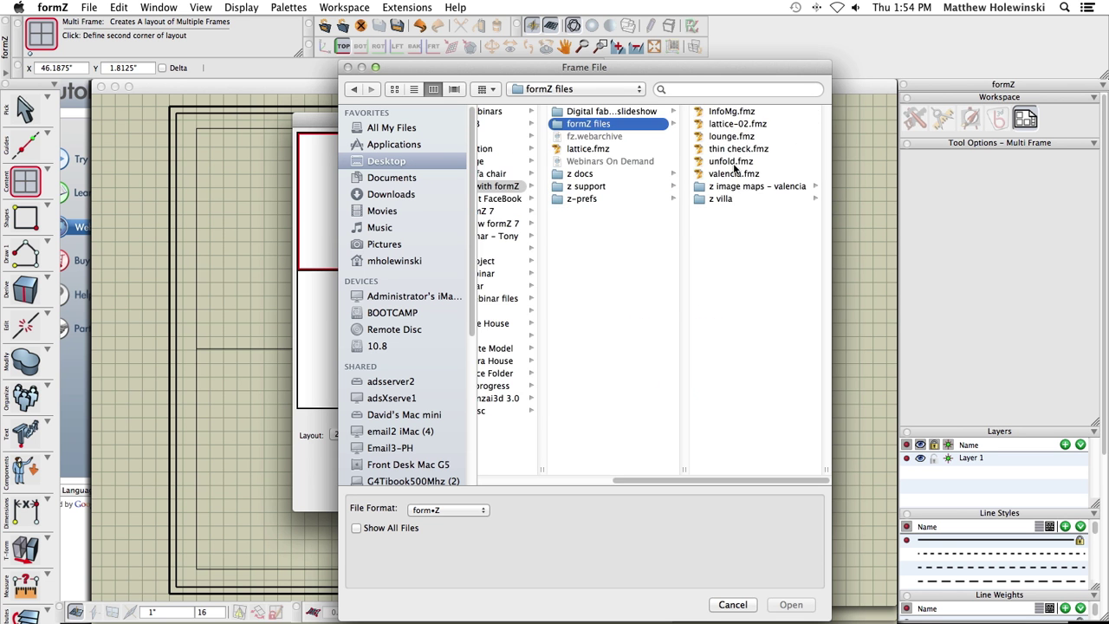
left_click(733, 113)
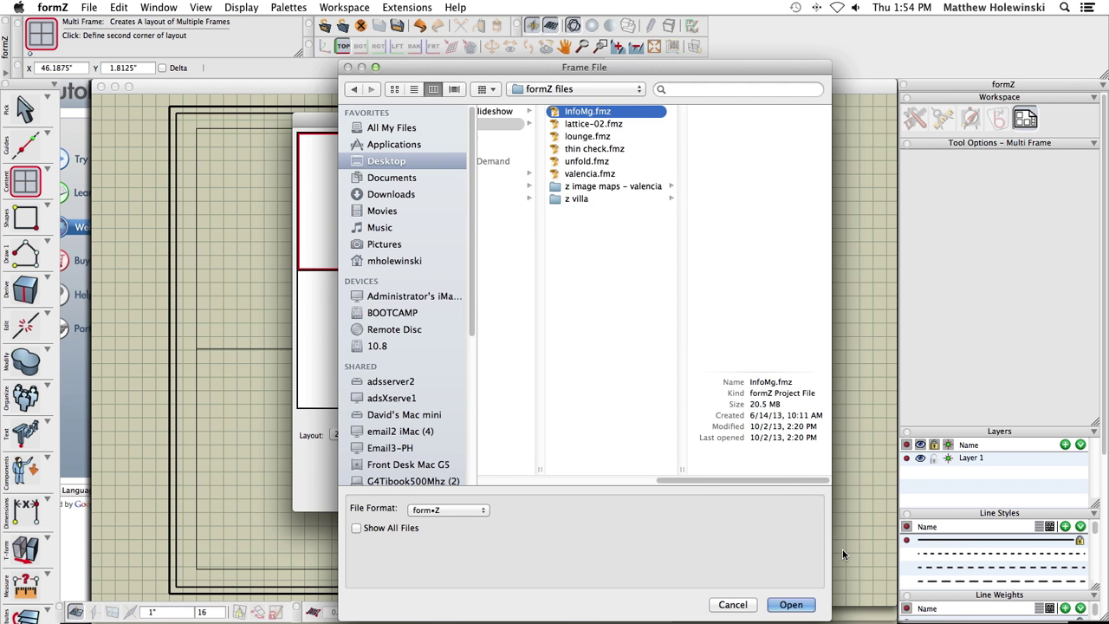
left_click(789, 604)
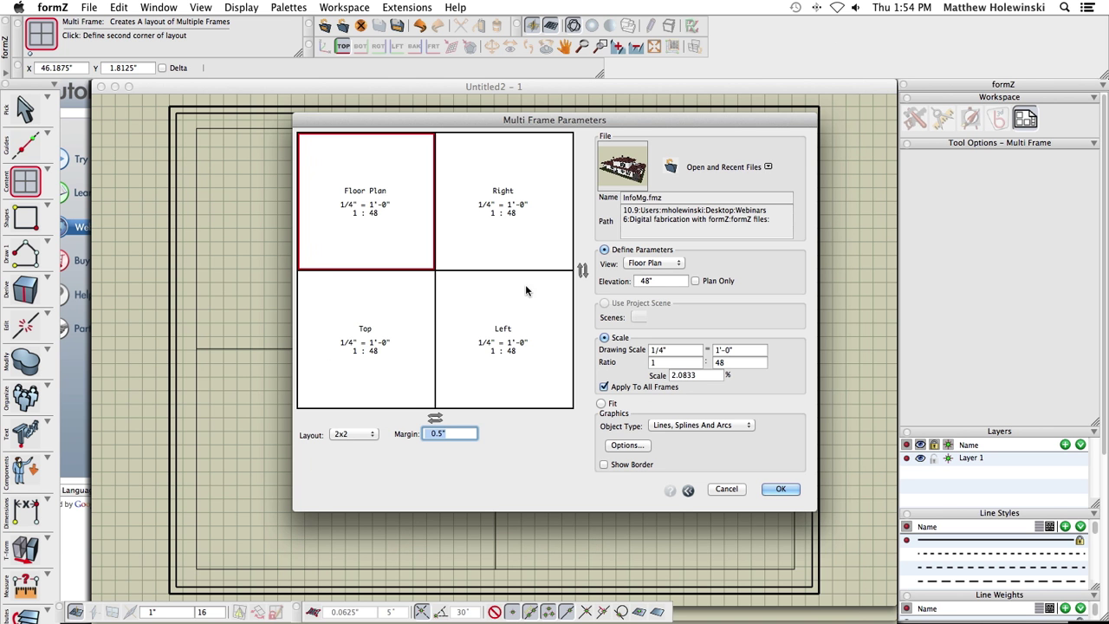
left_click(781, 490)
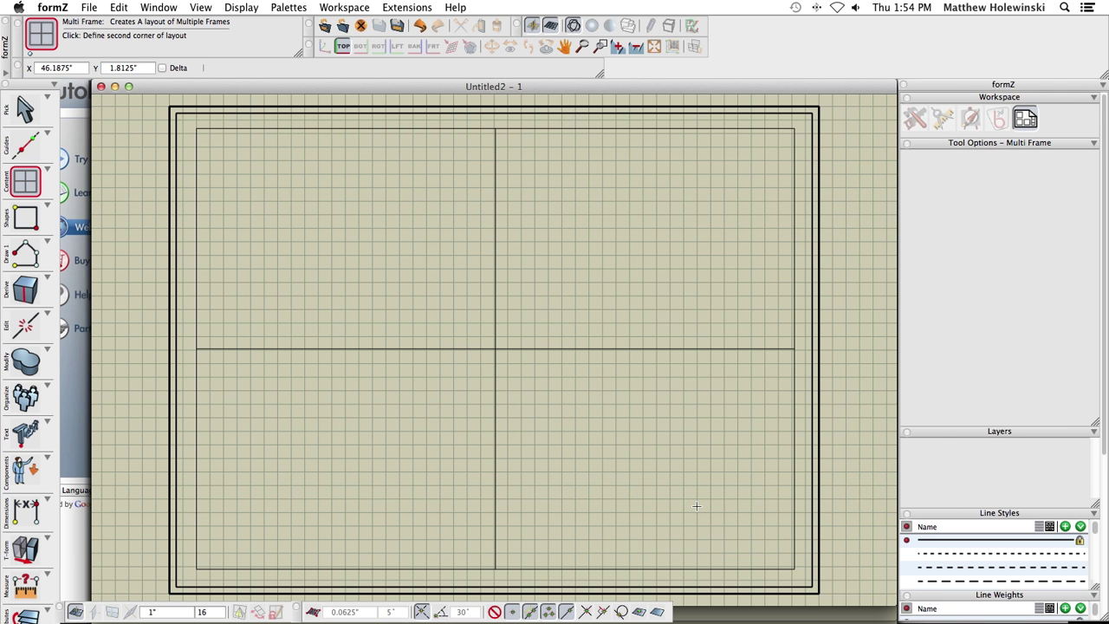
left_click(696, 506)
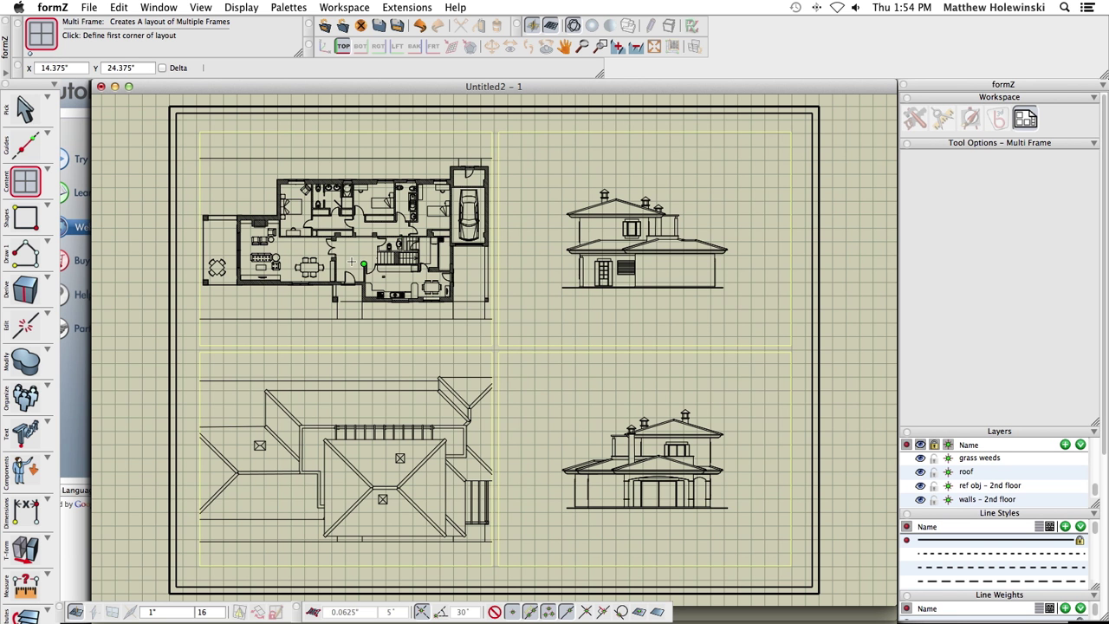
Step: Switch from the layout to the slide presentation in Adobe Acrobat and show the Exporting slide with the supported file formats
double_click(269, 85)
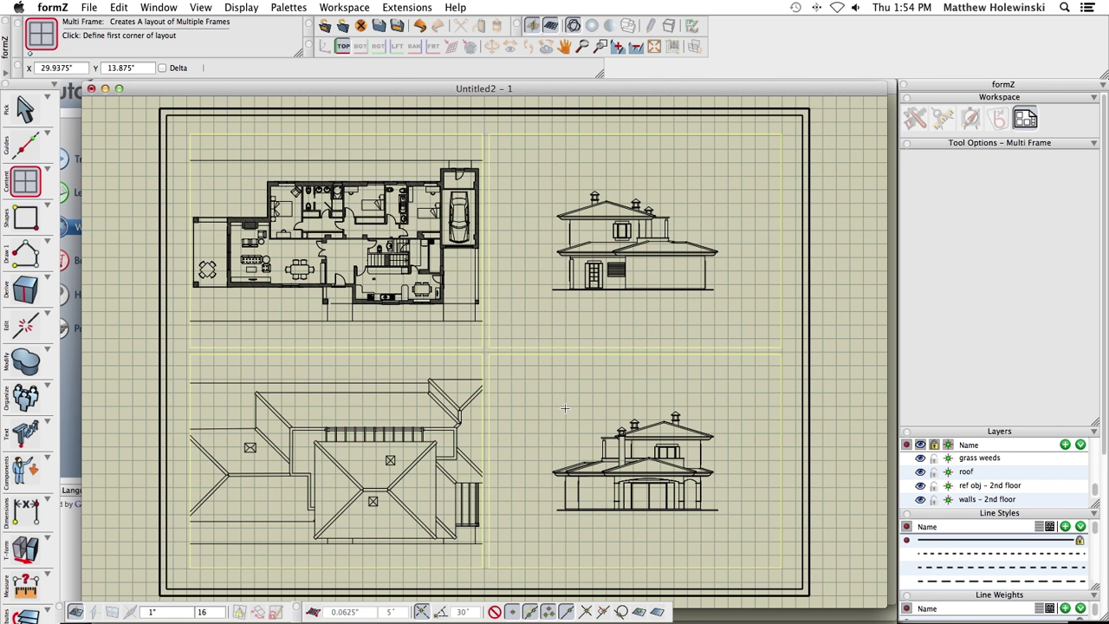
key("super+Tab")
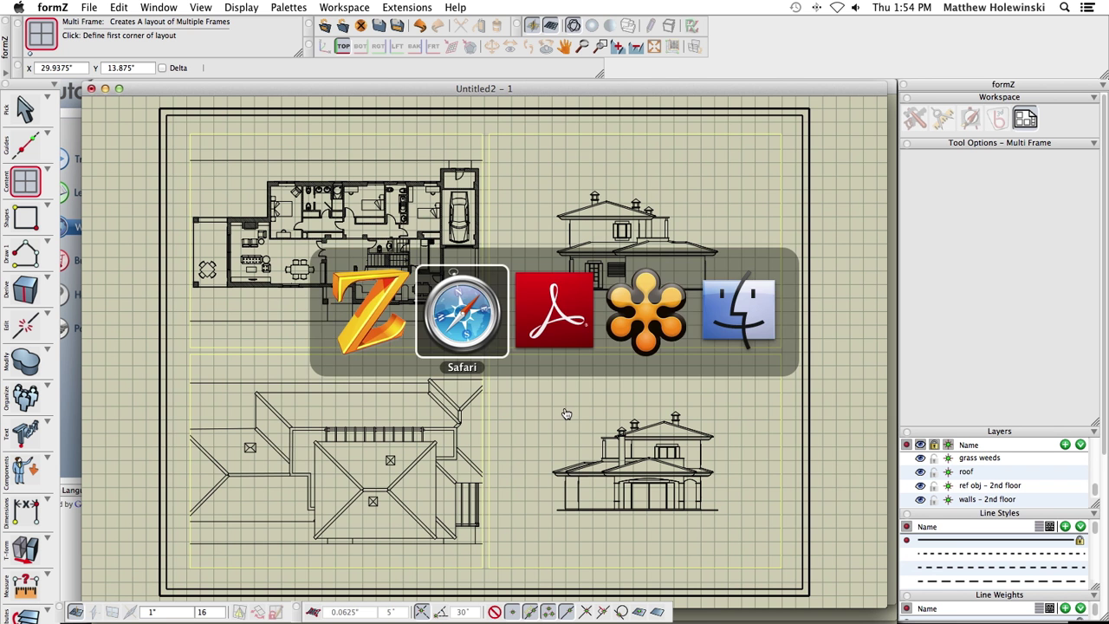
key("super+Tab")
left_click(573, 504)
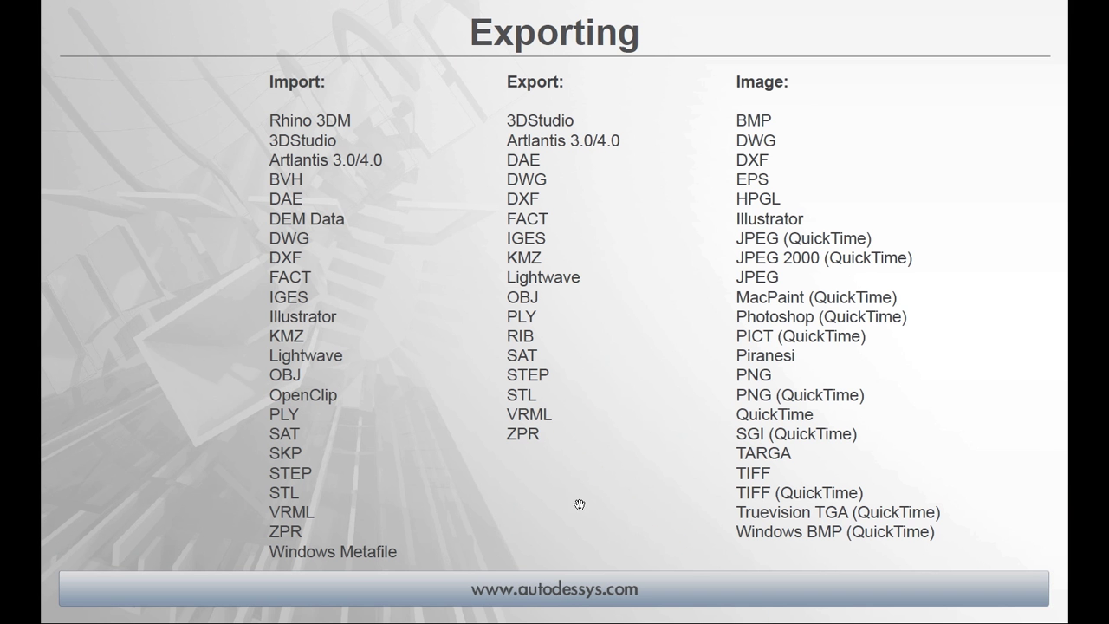